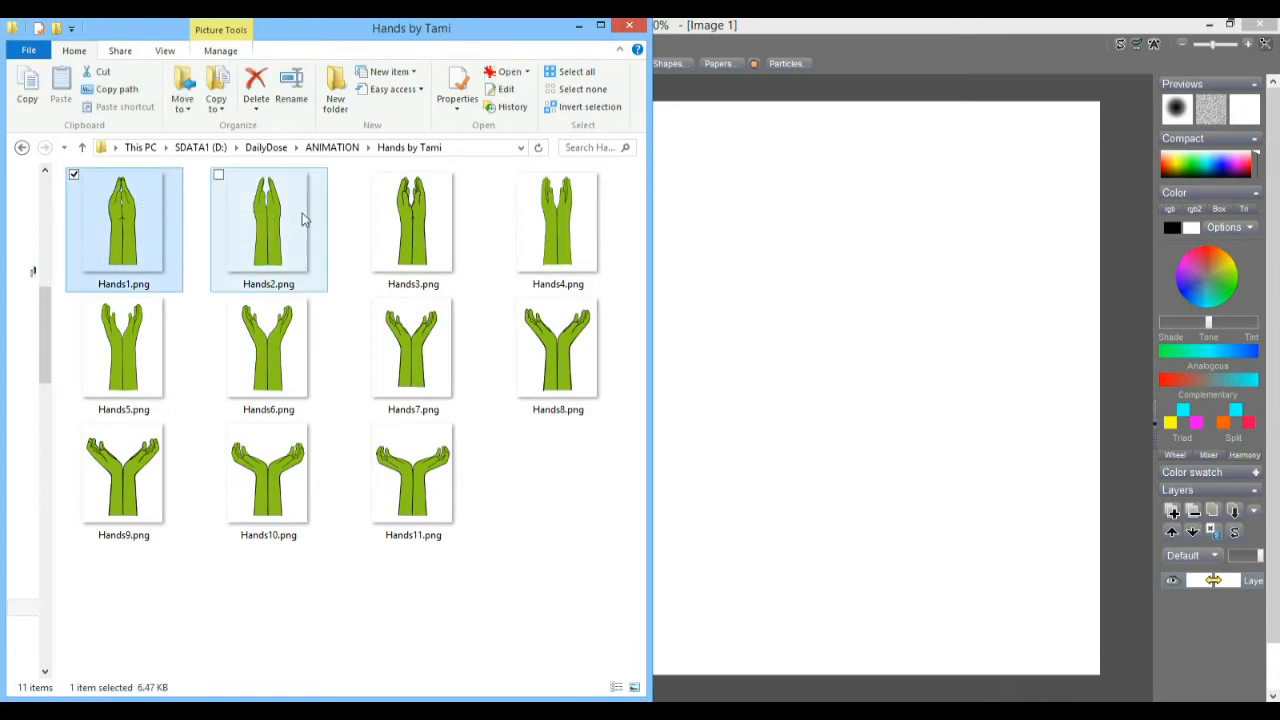
- Preview Hands1.png from the Hands by Tami folder in a separate viewer window, enlarge the window and close it
left_click(305, 220)
double_click(122, 225)
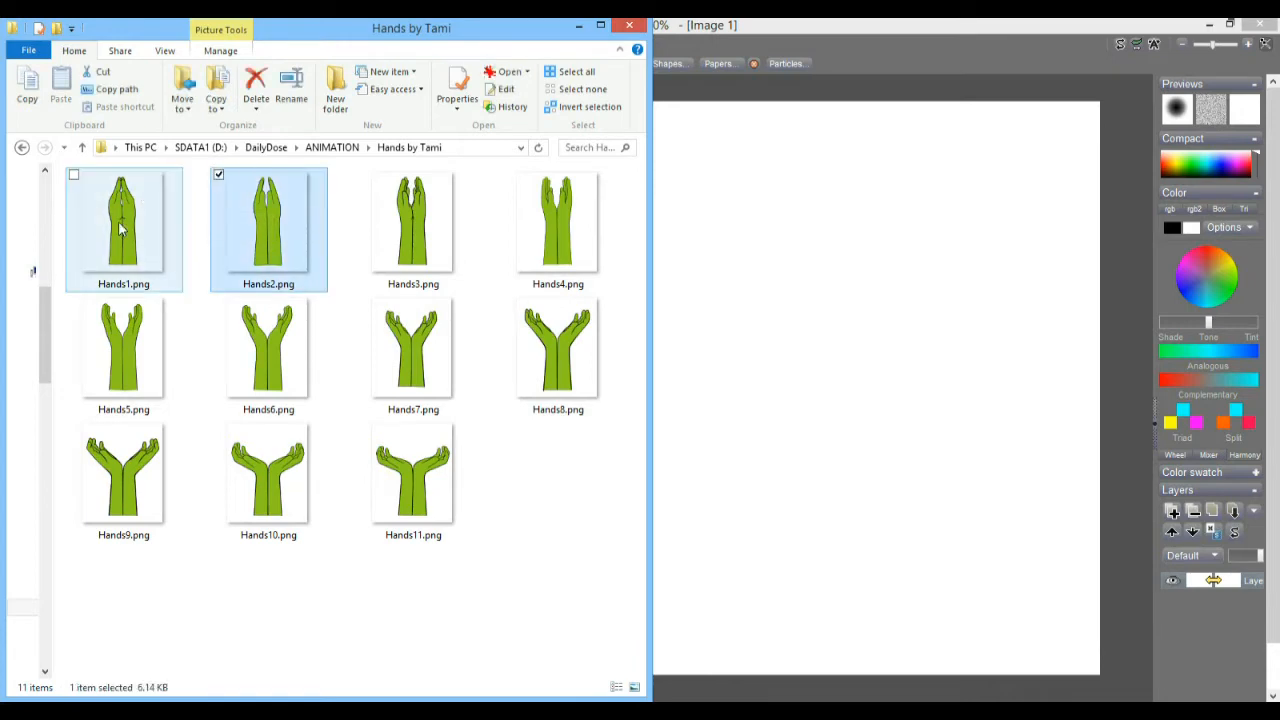
left_click_drag(899, 152, 620, 141)
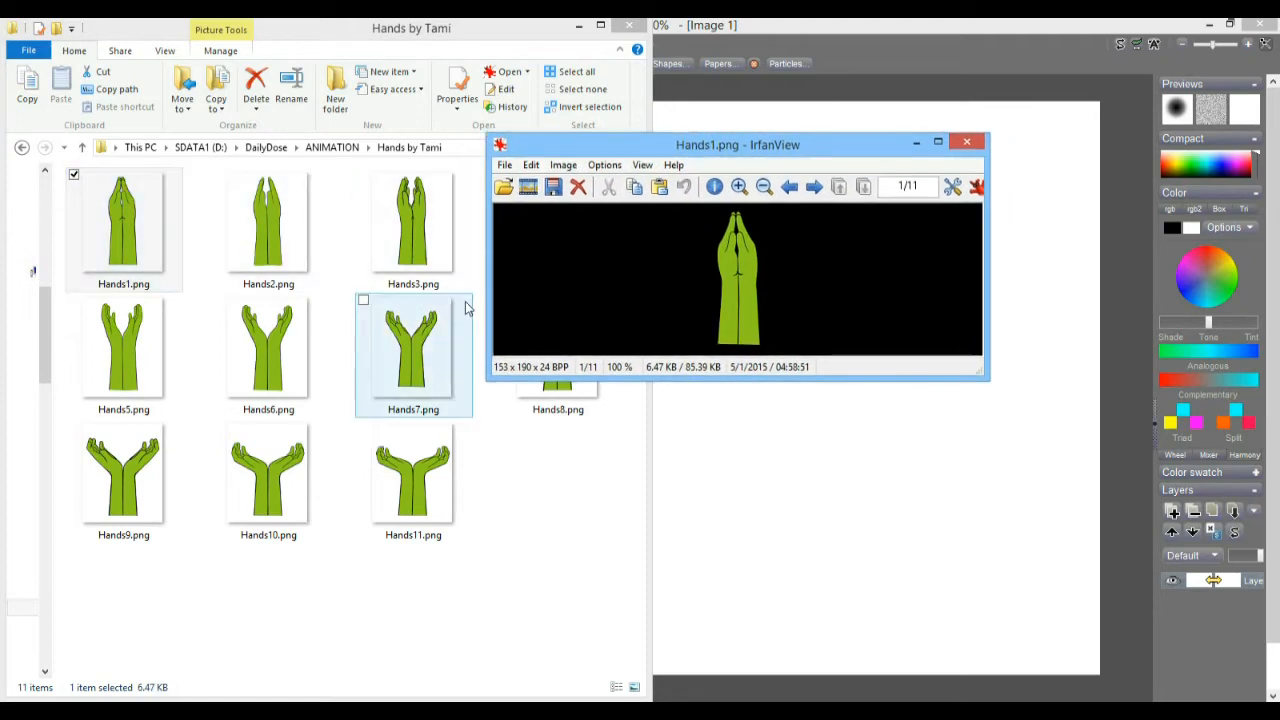
left_click_drag(978, 373, 979, 579)
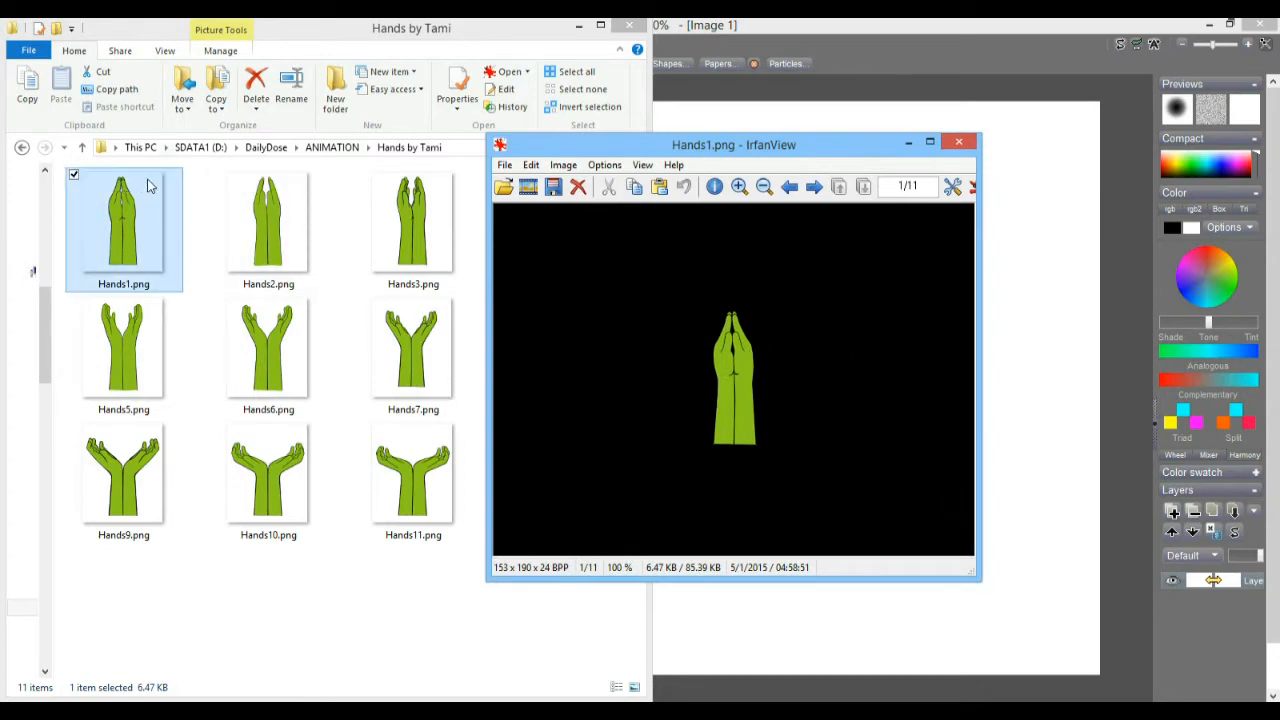
left_click(960, 143)
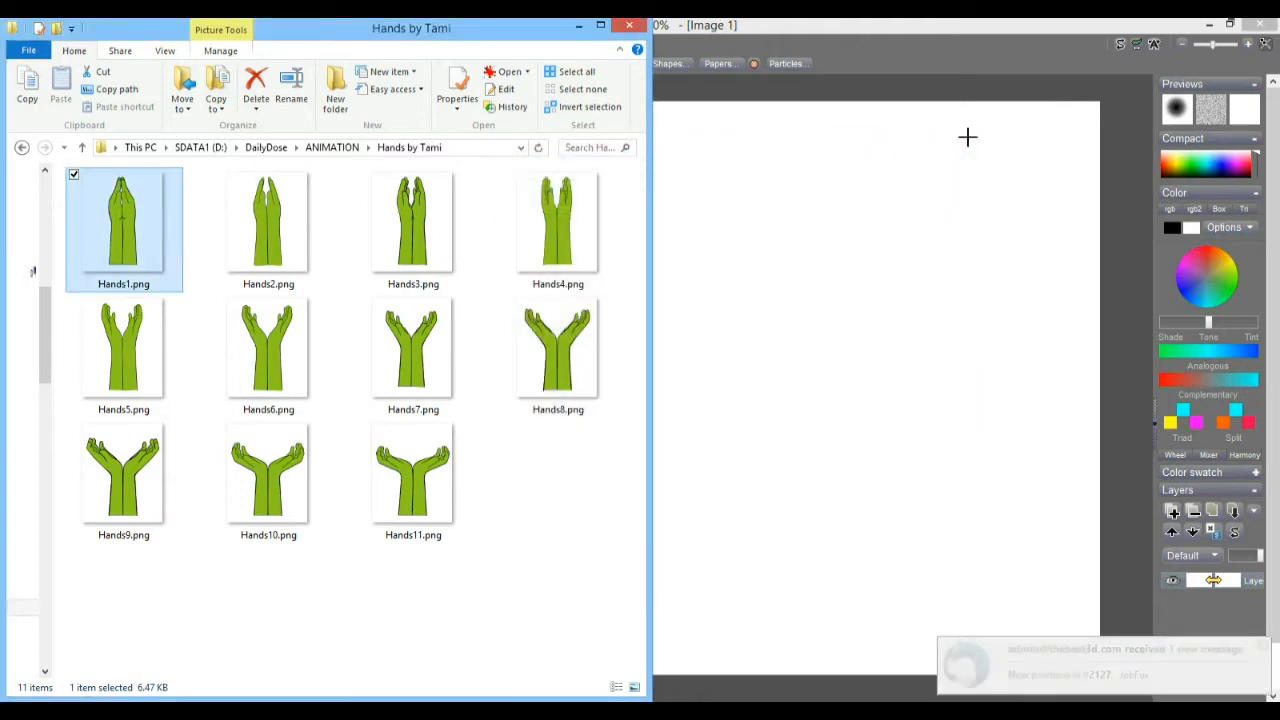
left_click(1263, 646)
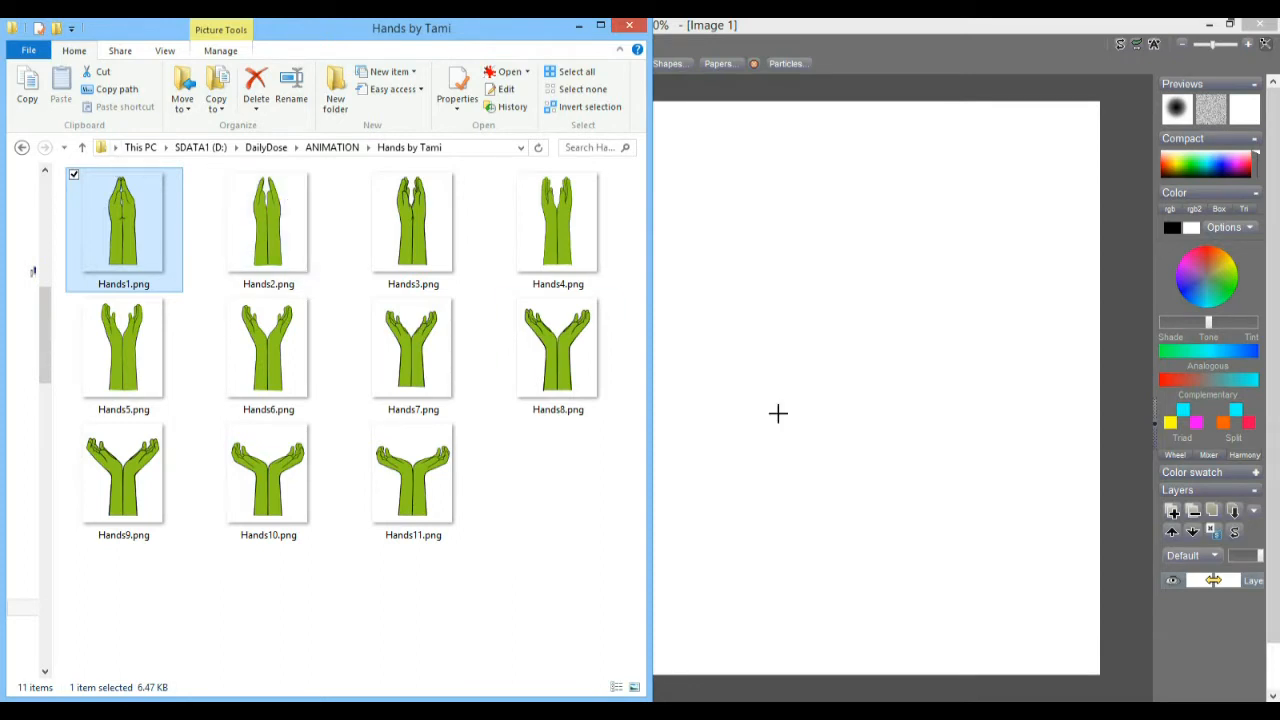
- Switch to Howler, replace the current document with a new blank one, and hide the animation controls
left_click(852, 24)
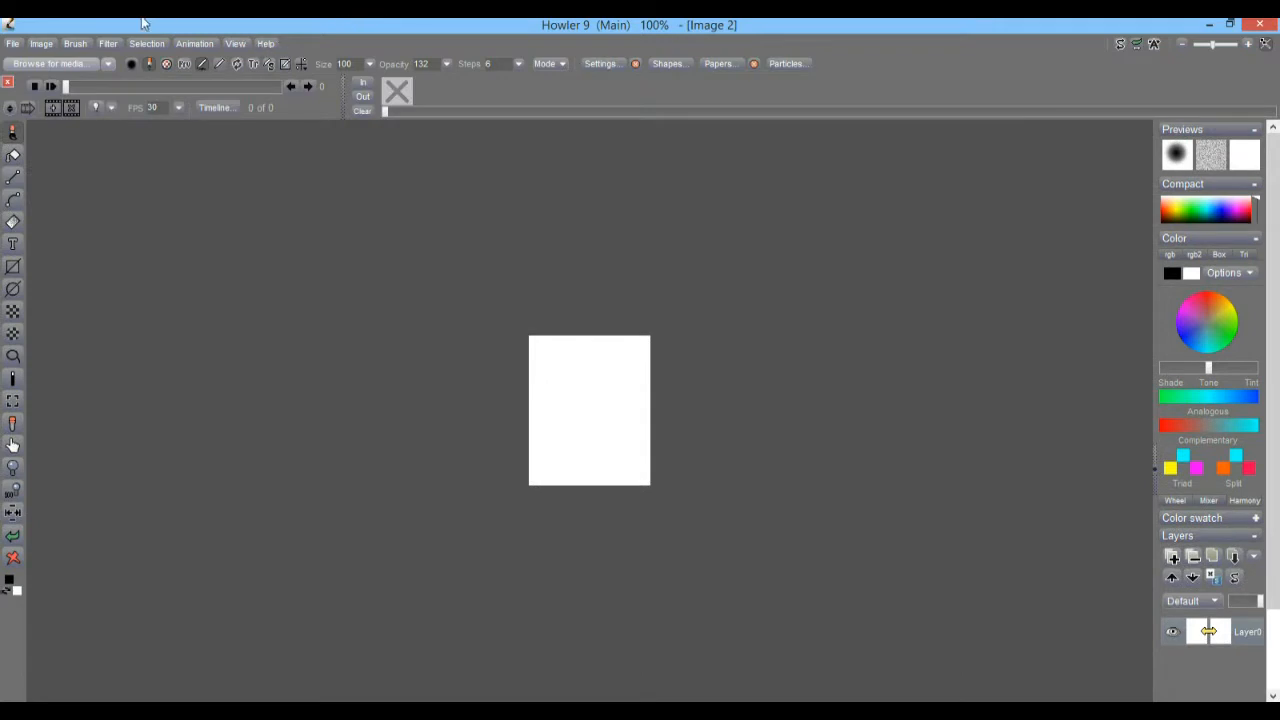
left_click(13, 44)
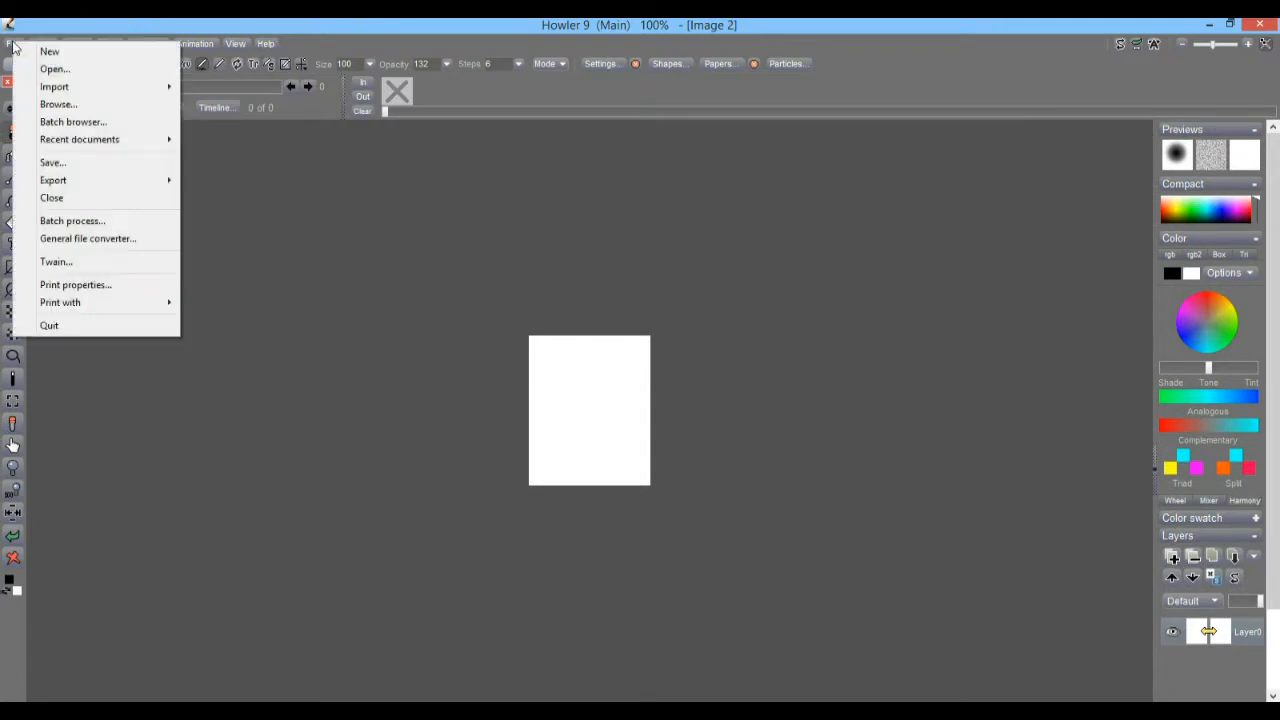
left_click(46, 49)
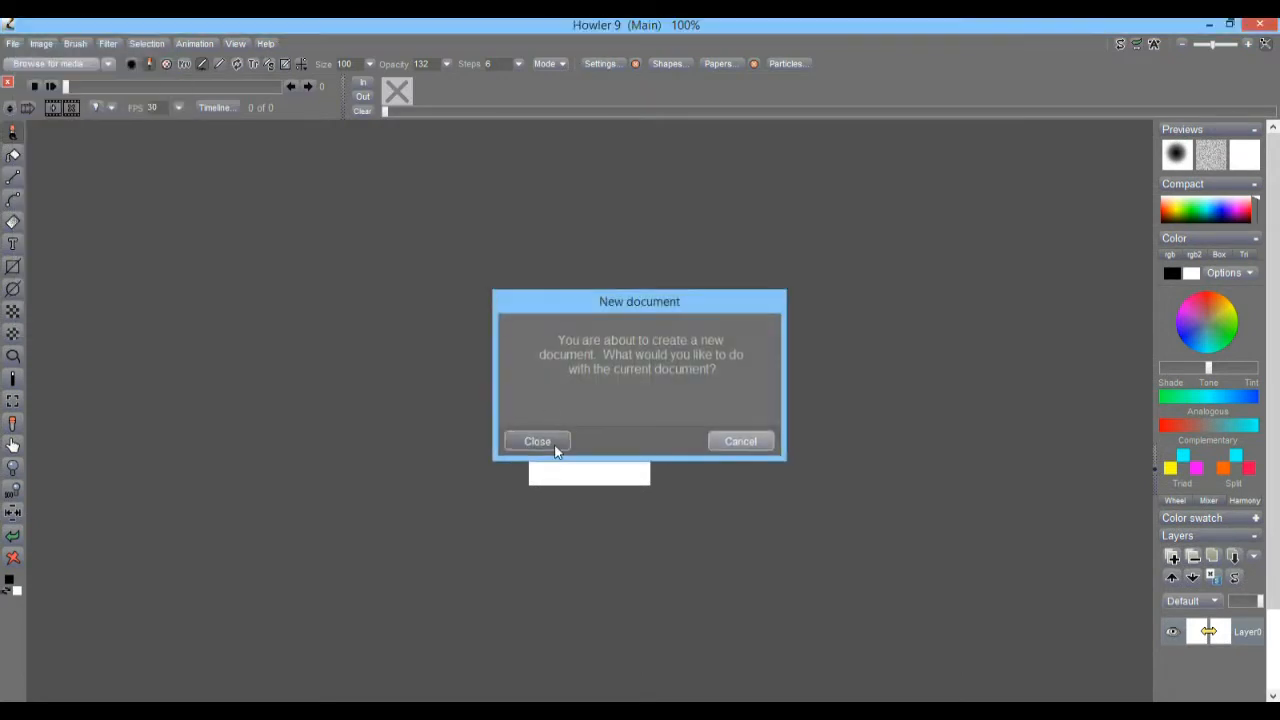
left_click(554, 445)
left_click(680, 450)
left_click(625, 545)
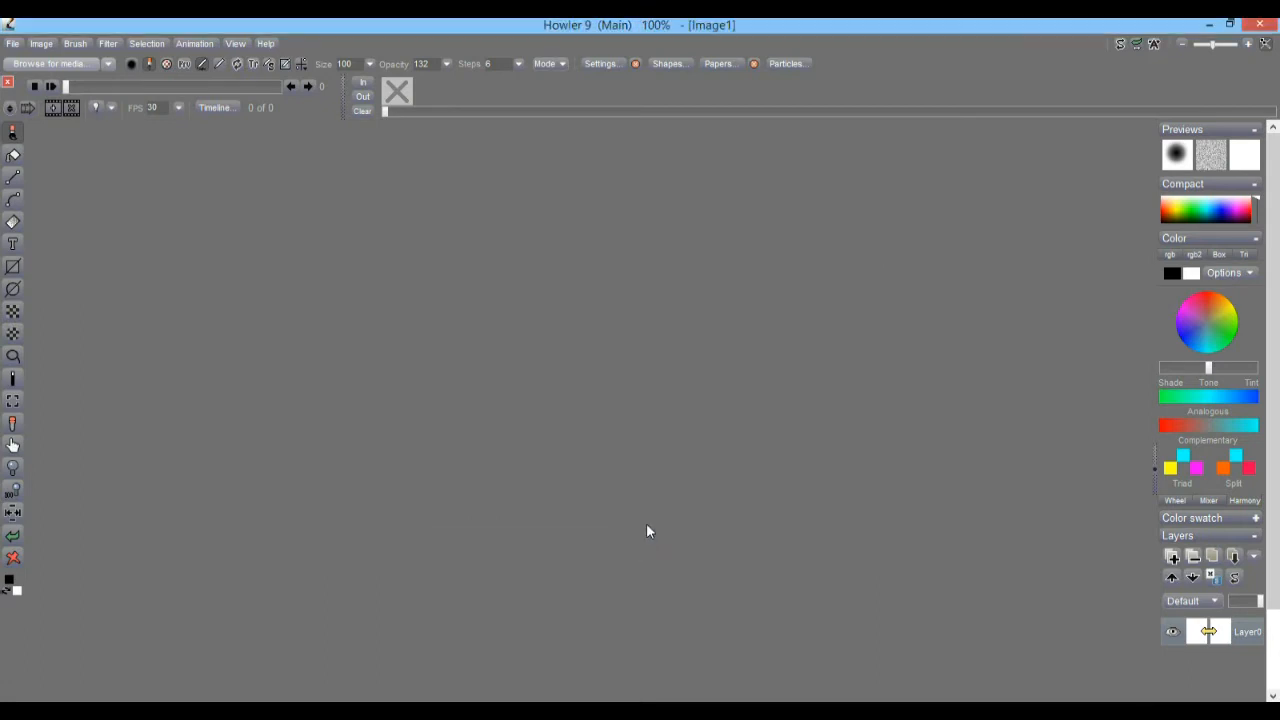
left_click(8, 82)
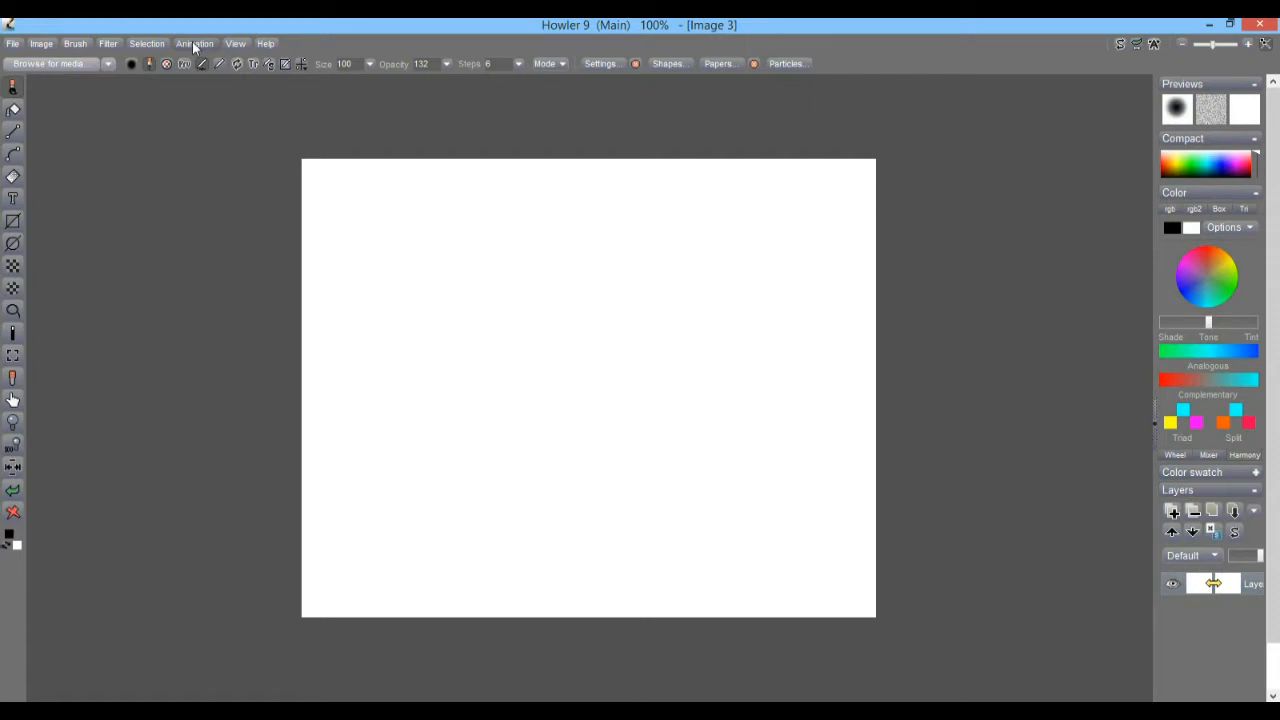
- Start loading an image sequence for an animation and browse to the ANIMATION\Hands by Tami folder
left_click(193, 45)
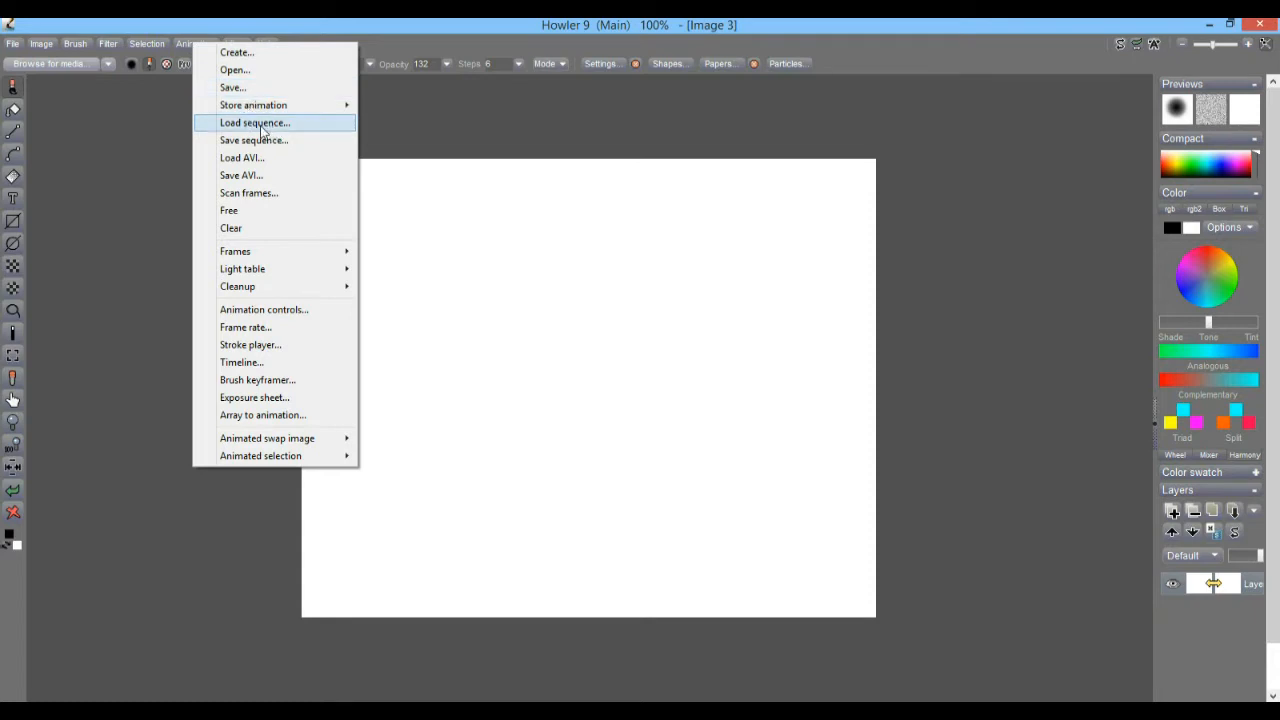
left_click(316, 126)
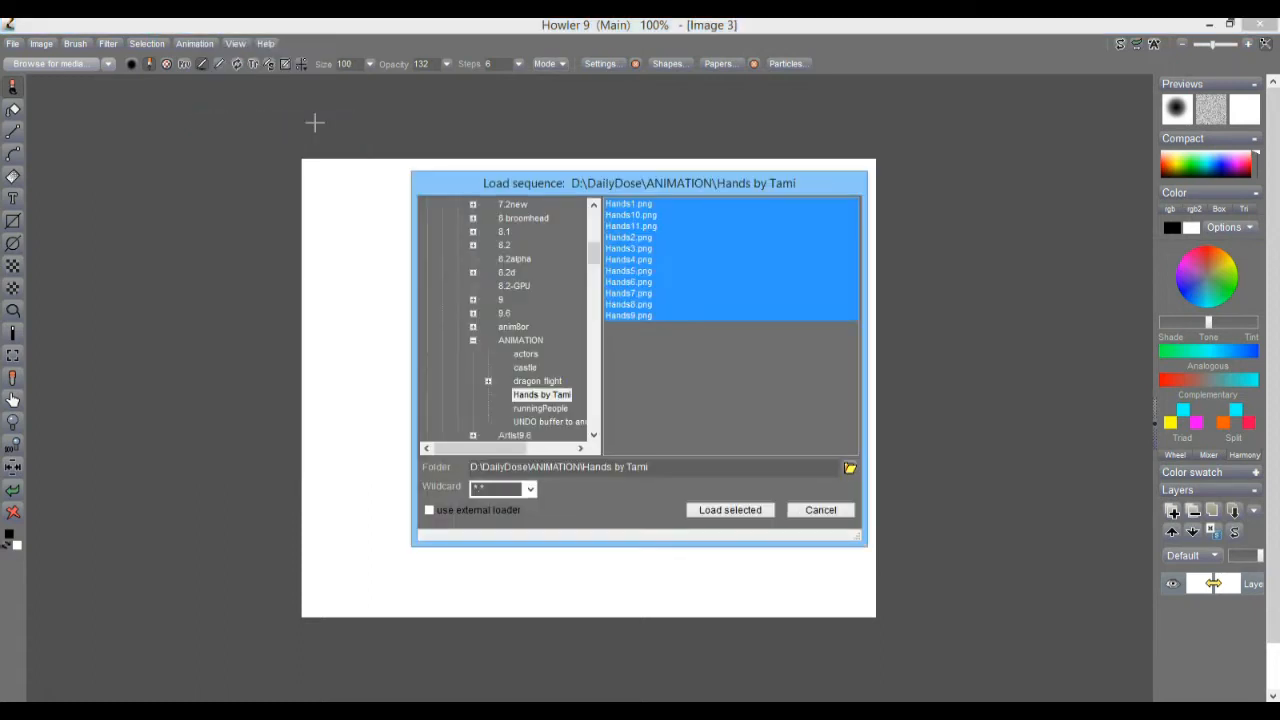
left_click_drag(502, 184, 190, 127)
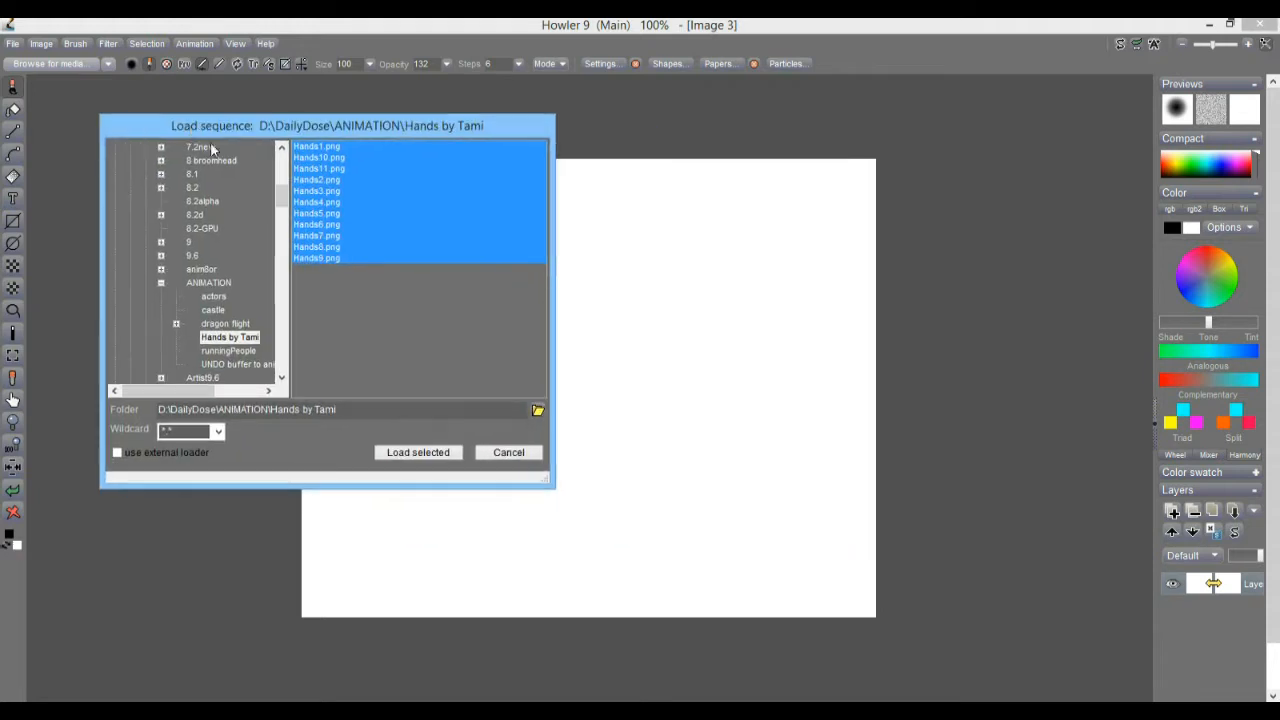
left_click(226, 339)
left_click(228, 325)
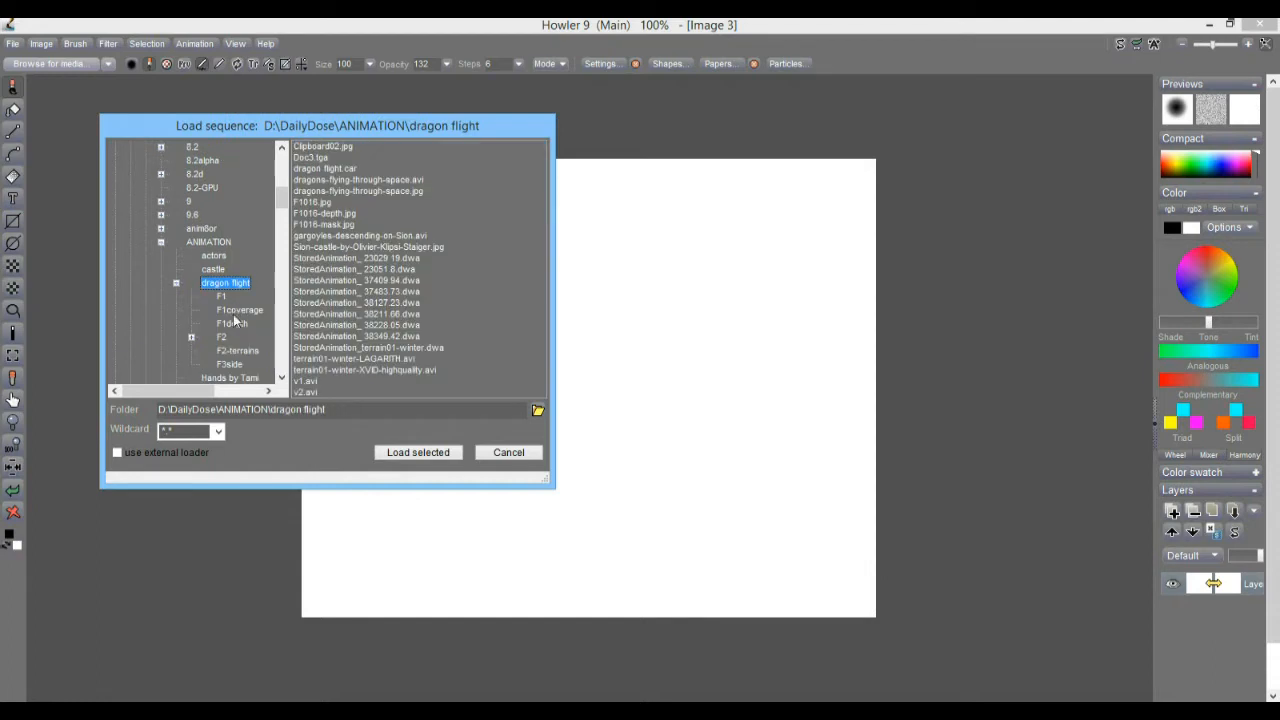
left_click(177, 283)
left_click(248, 297)
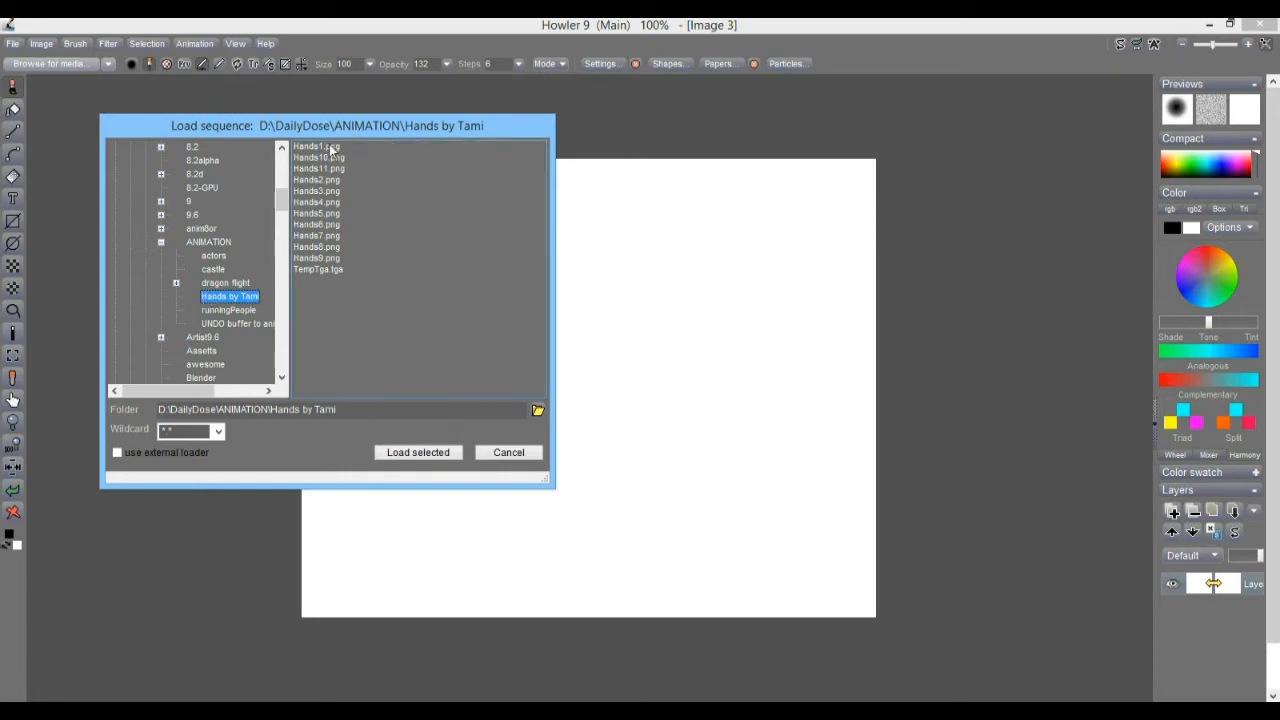
- Filter the file list by *.jpg and by *.png, and return the wildcard to *.*
left_click(217, 431)
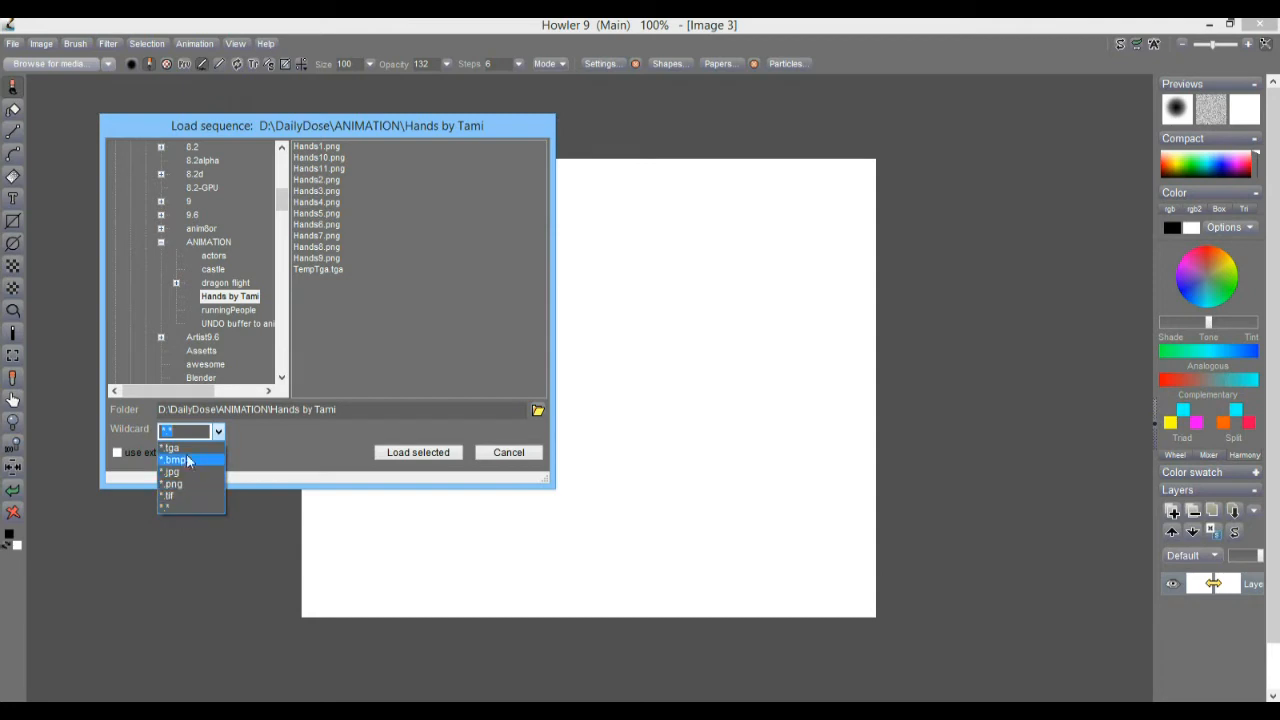
left_click(172, 471)
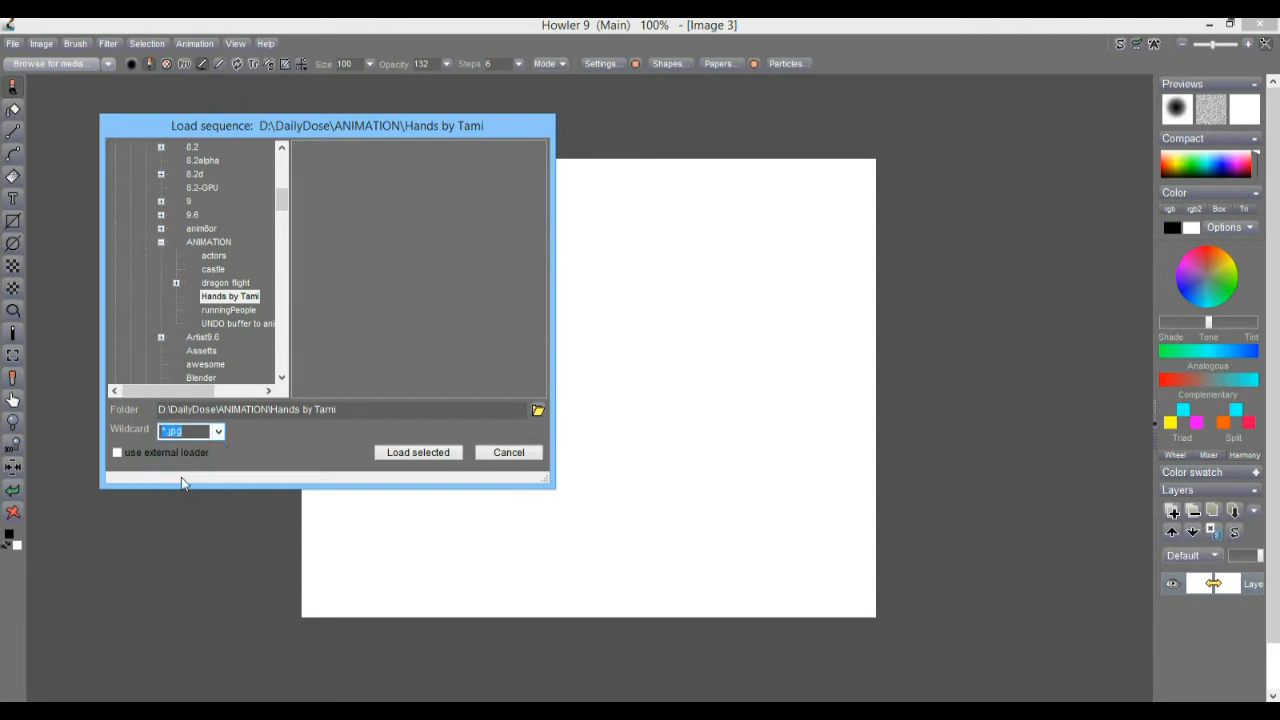
left_click(218, 431)
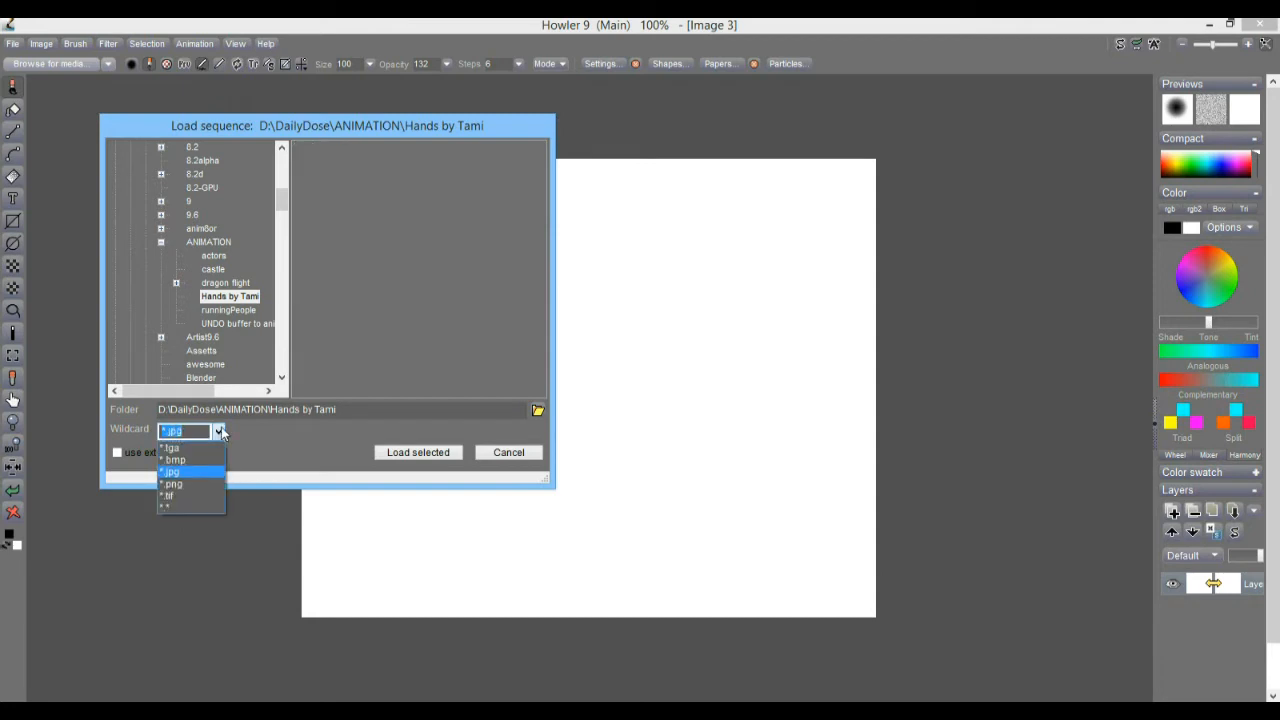
left_click(192, 482)
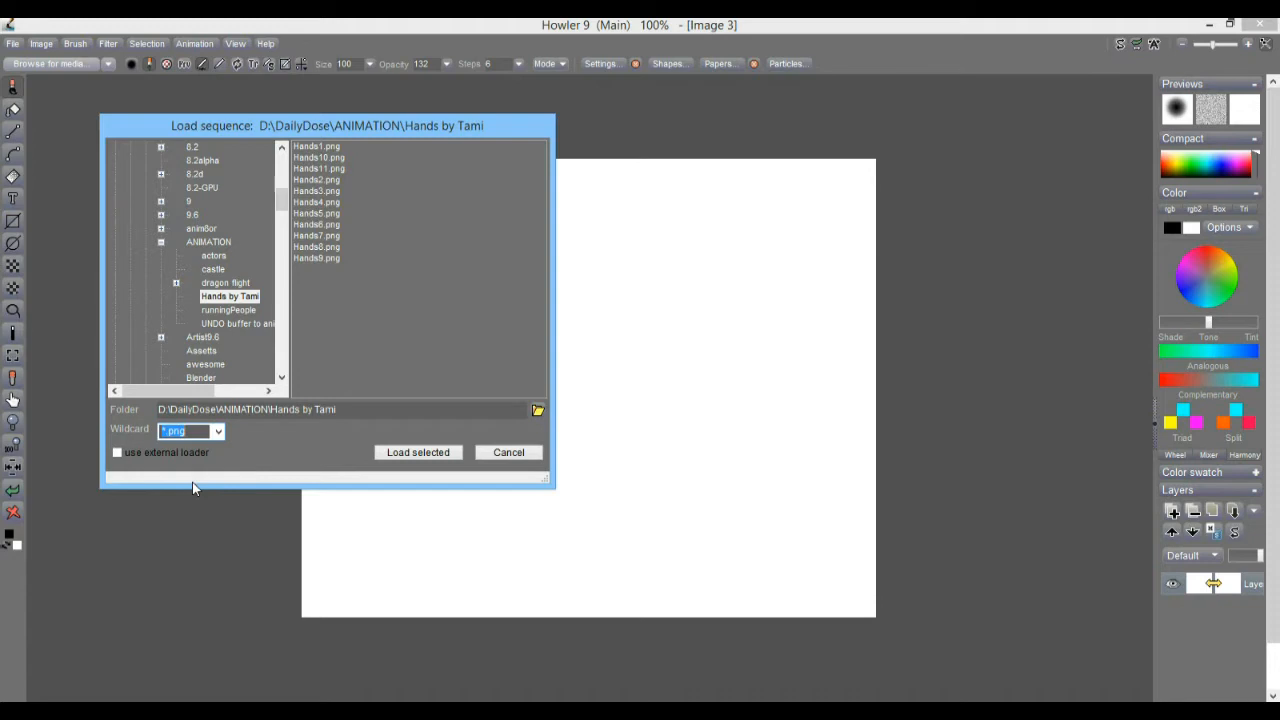
left_click(214, 433)
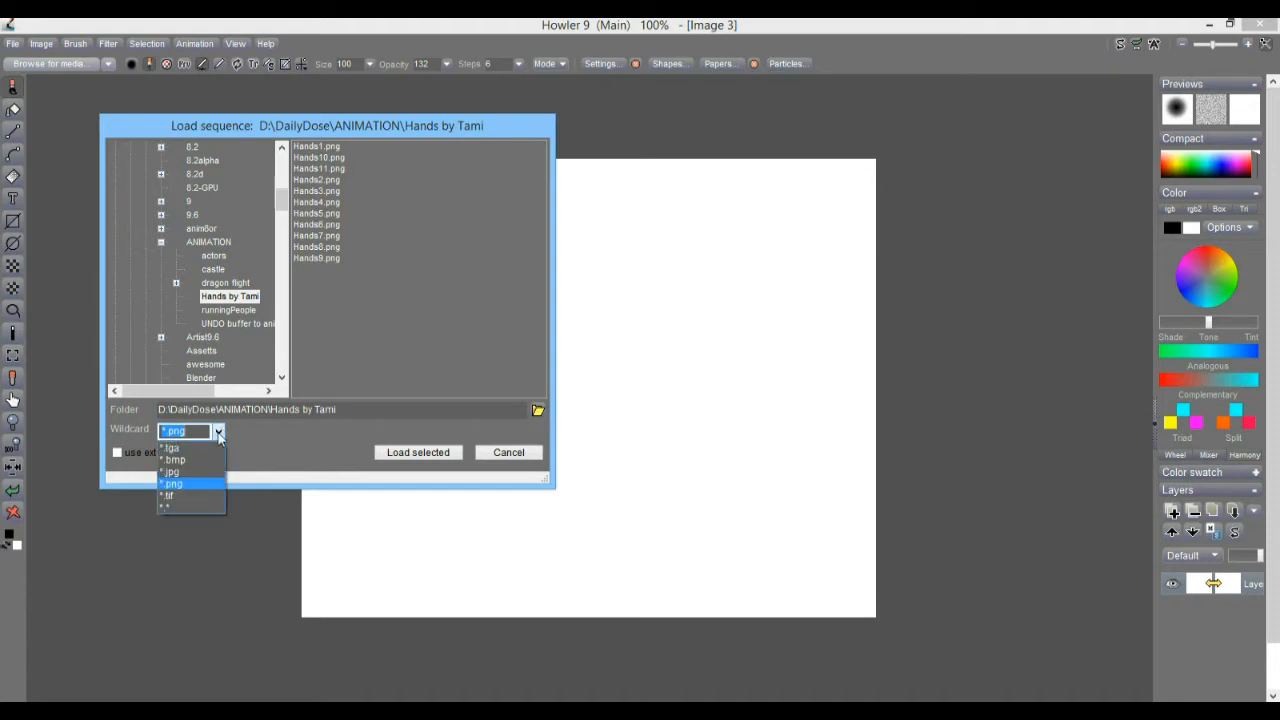
left_click(181, 503)
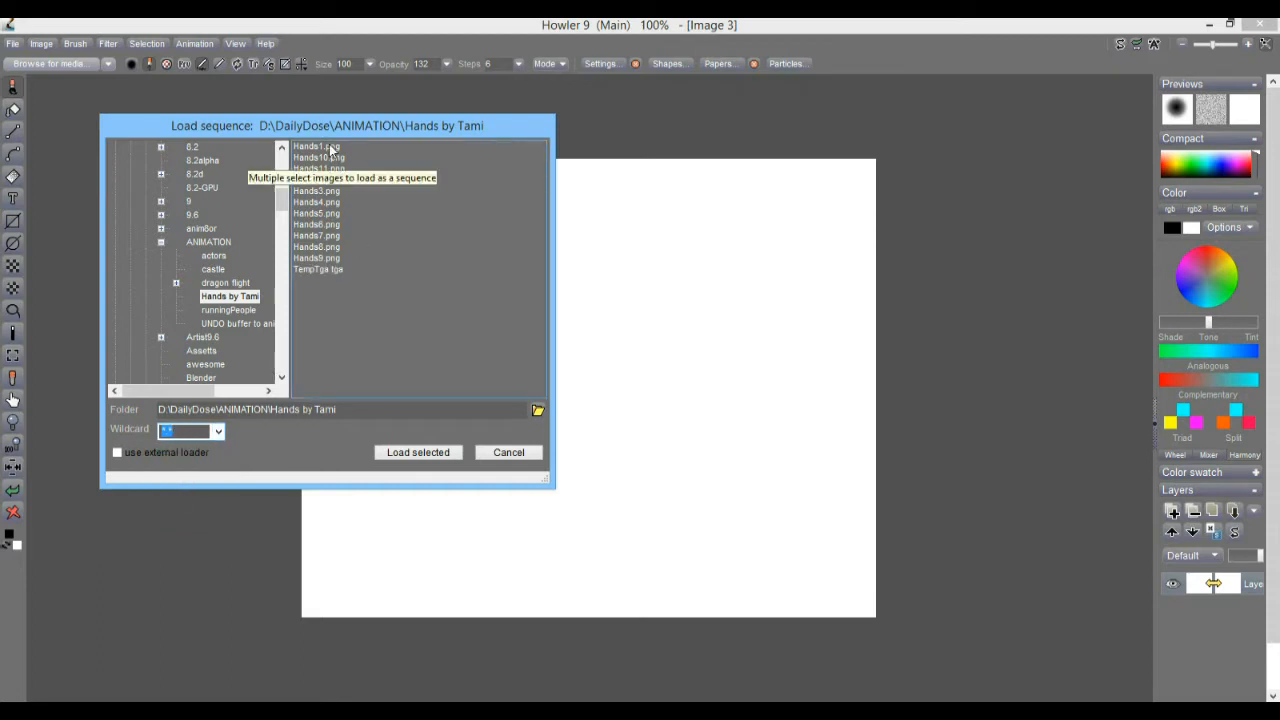
- Select every Hands PNG from Hands1.png to Hands9.png in the list and load them as a sequence with the external loader off
left_click_drag(330, 148, 336, 213)
left_click_drag(336, 258, 336, 220)
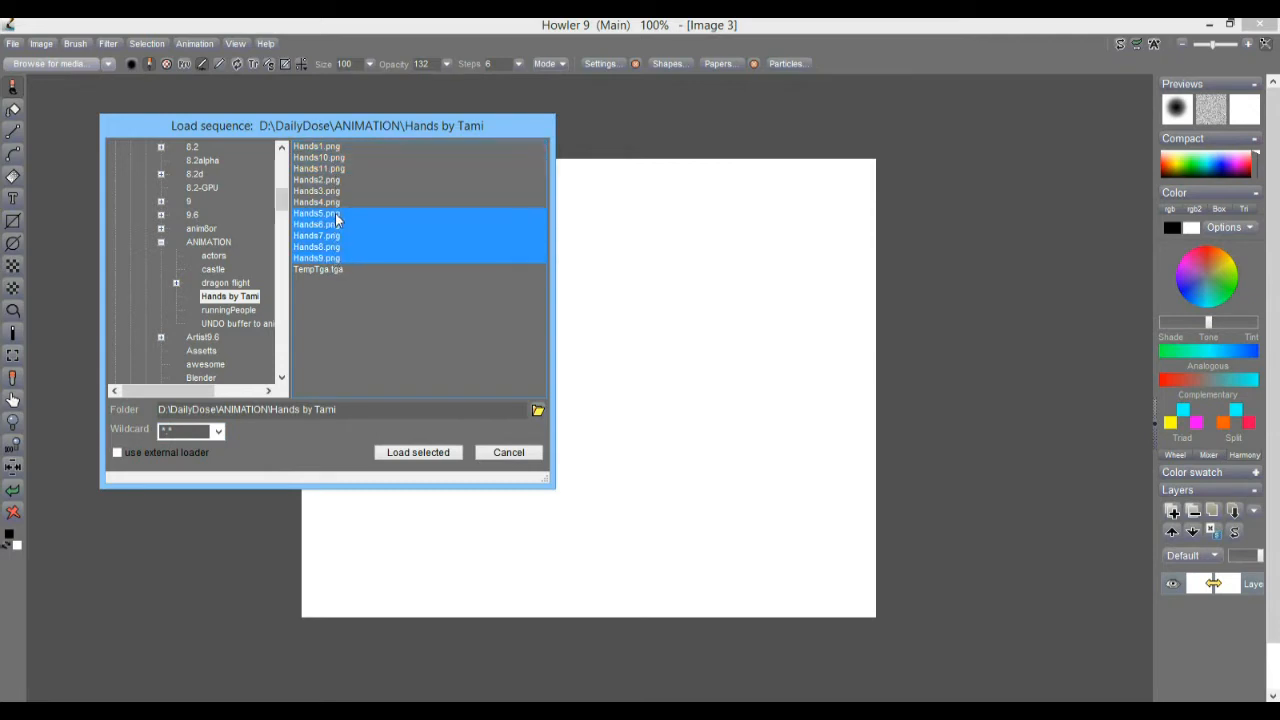
left_click_drag(322, 146, 334, 259)
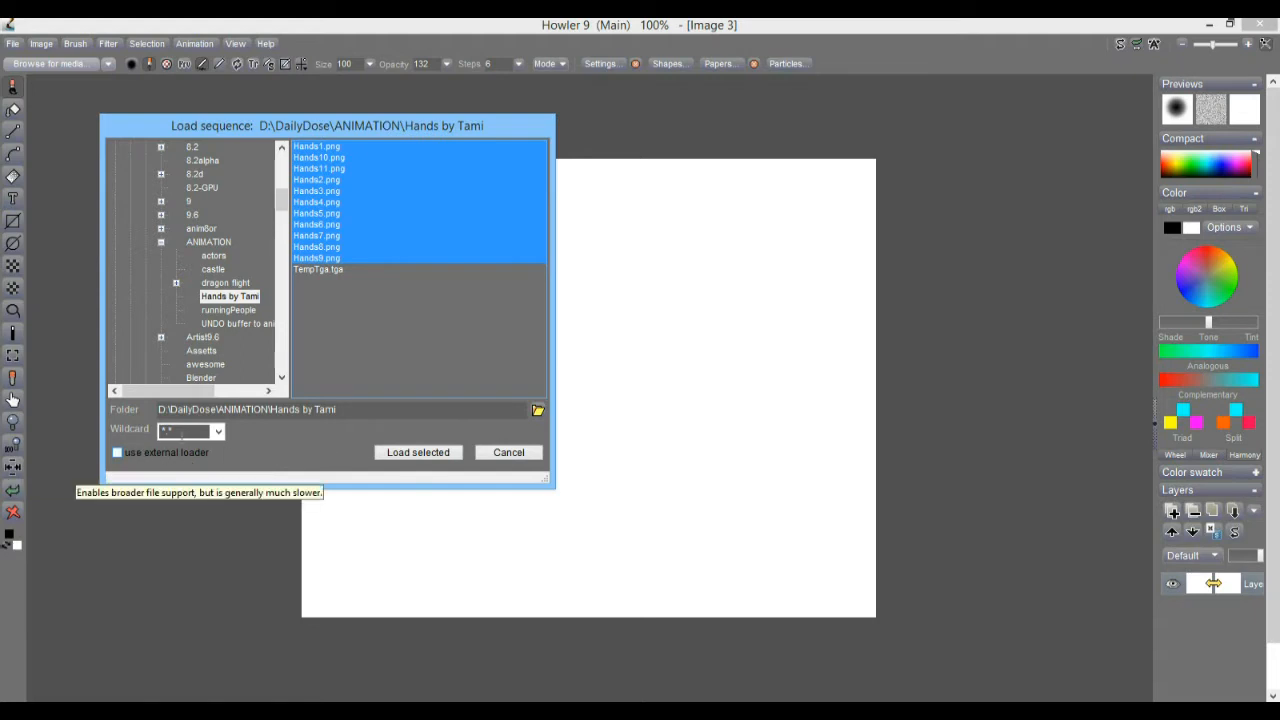
left_click(218, 431)
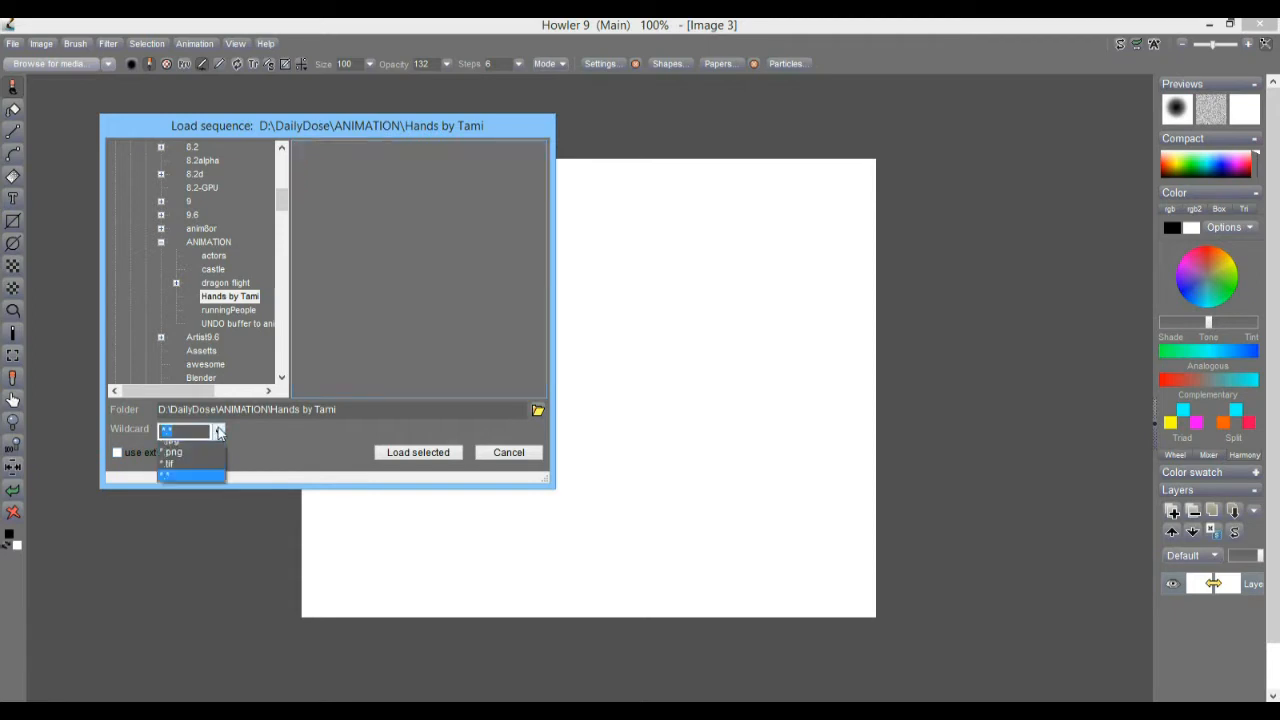
left_click(274, 447)
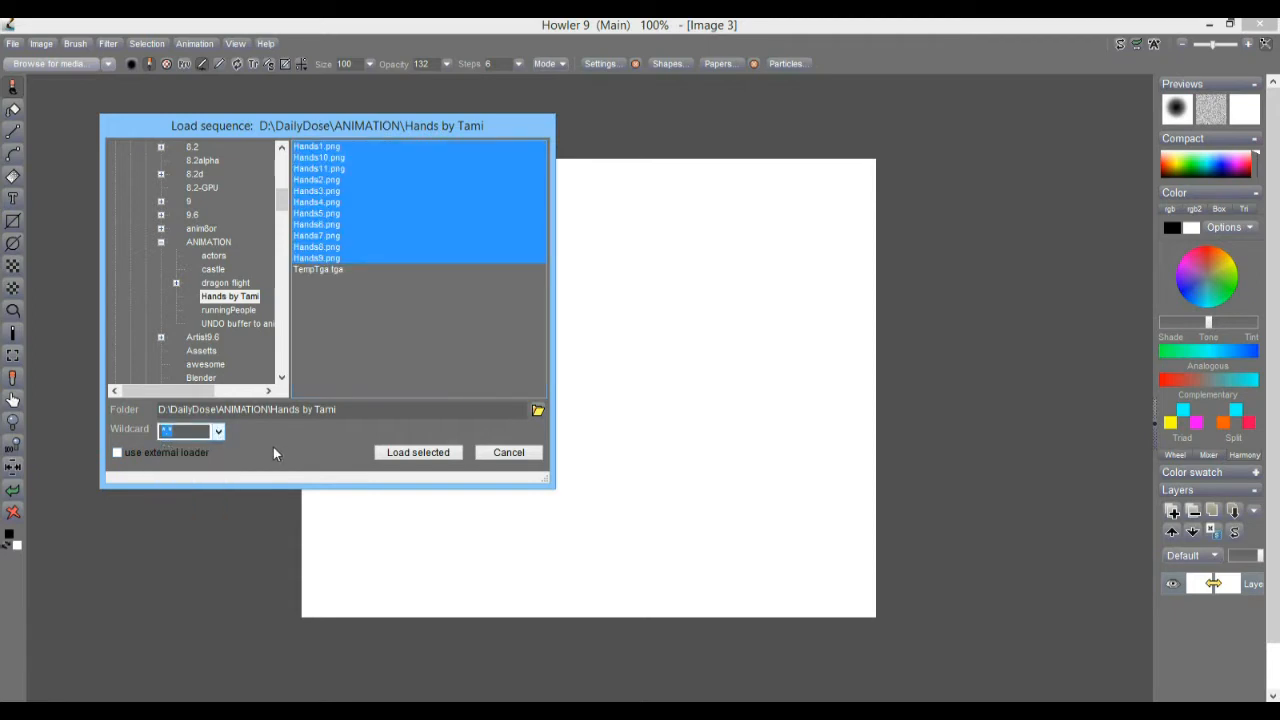
left_click(173, 457)
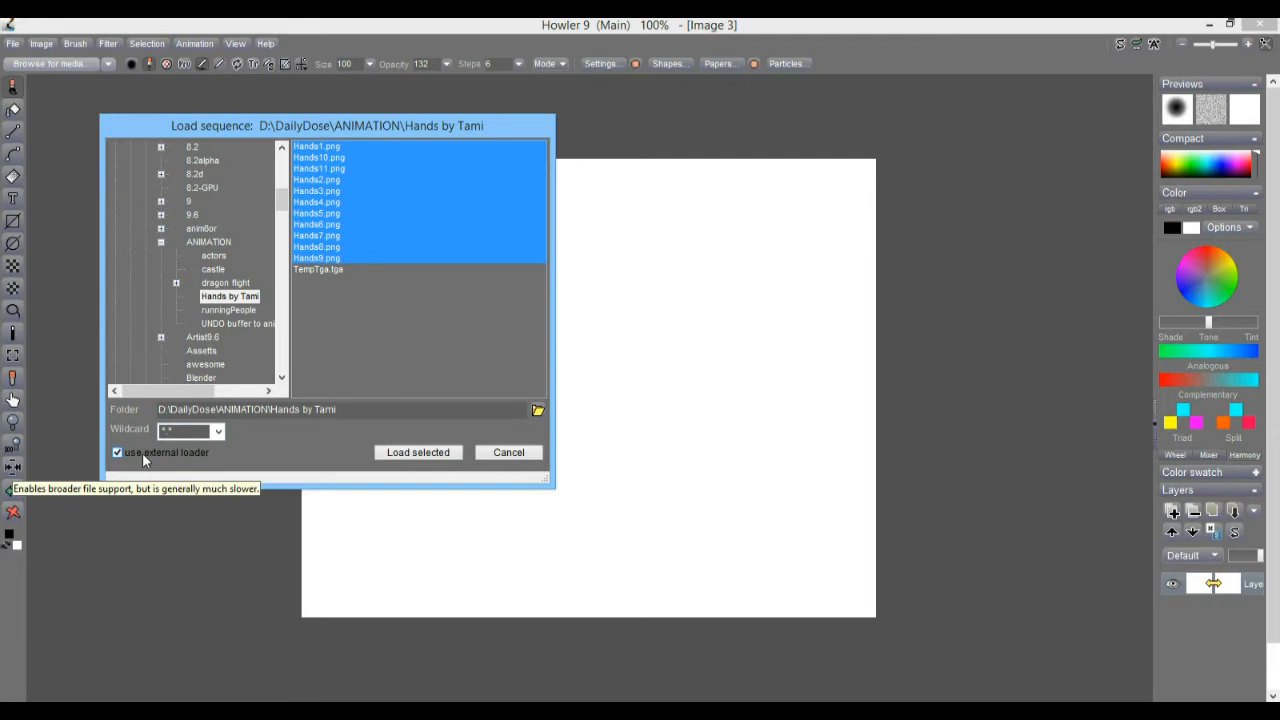
left_click(142, 452)
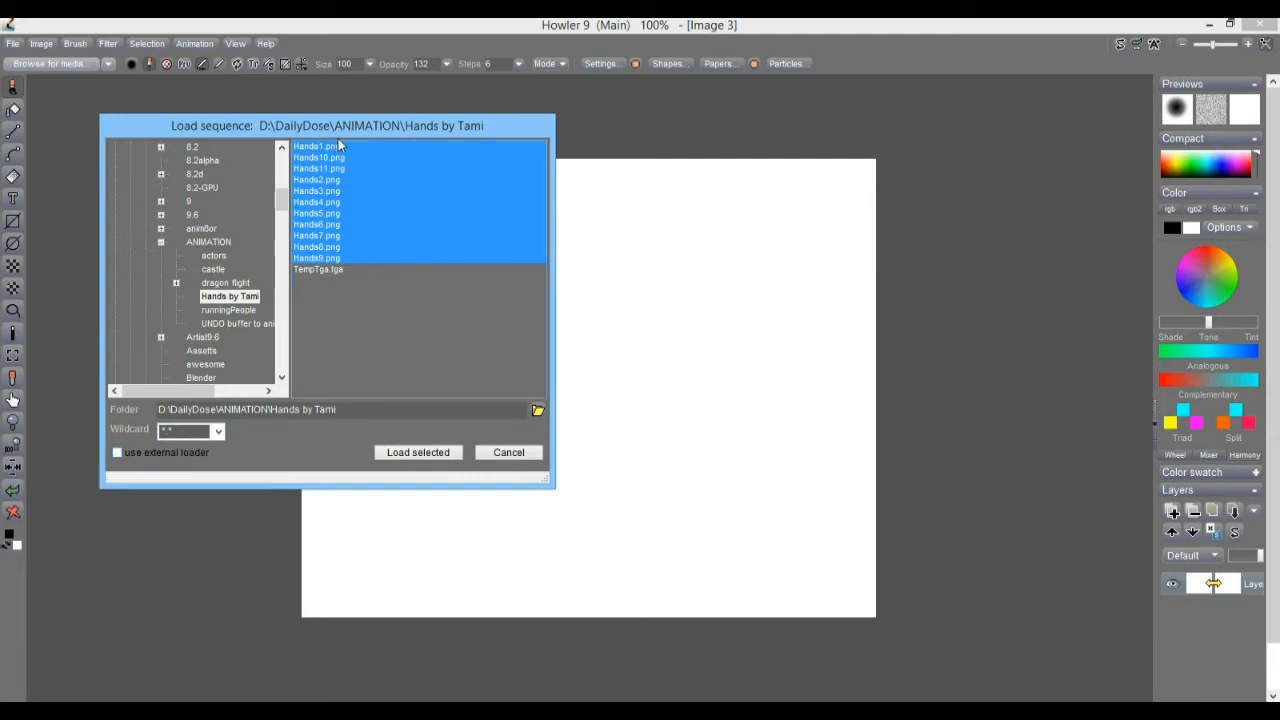
left_click(421, 452)
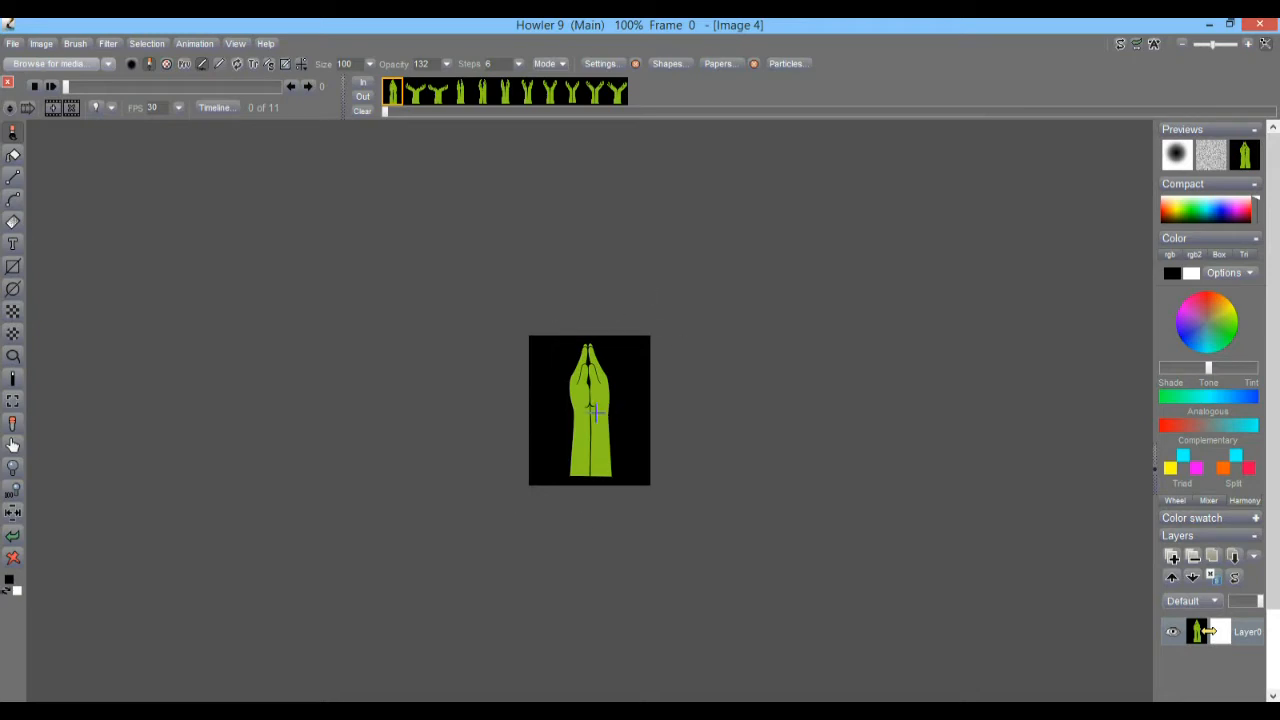
- Go back and forth between frames 0, 1 and 2 of the loaded sequence to examine the frame order
left_click_drag(66, 87, 113, 92)
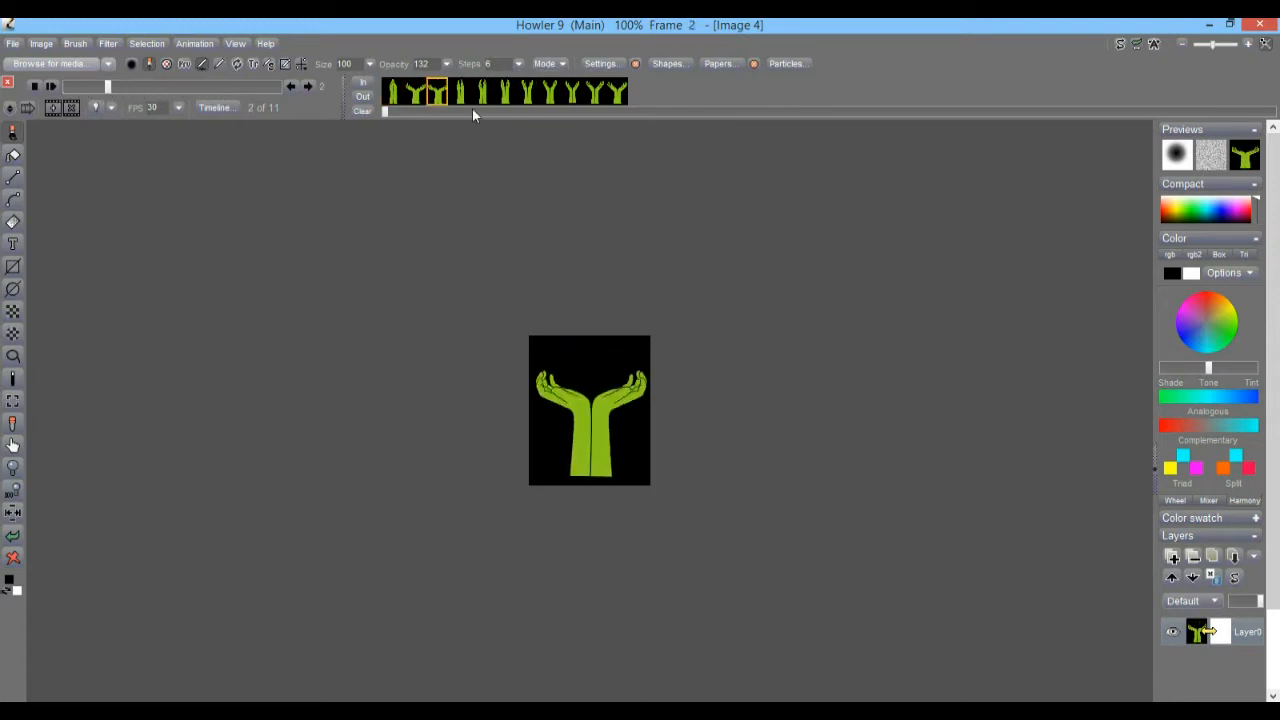
left_click(396, 94)
left_click(418, 94)
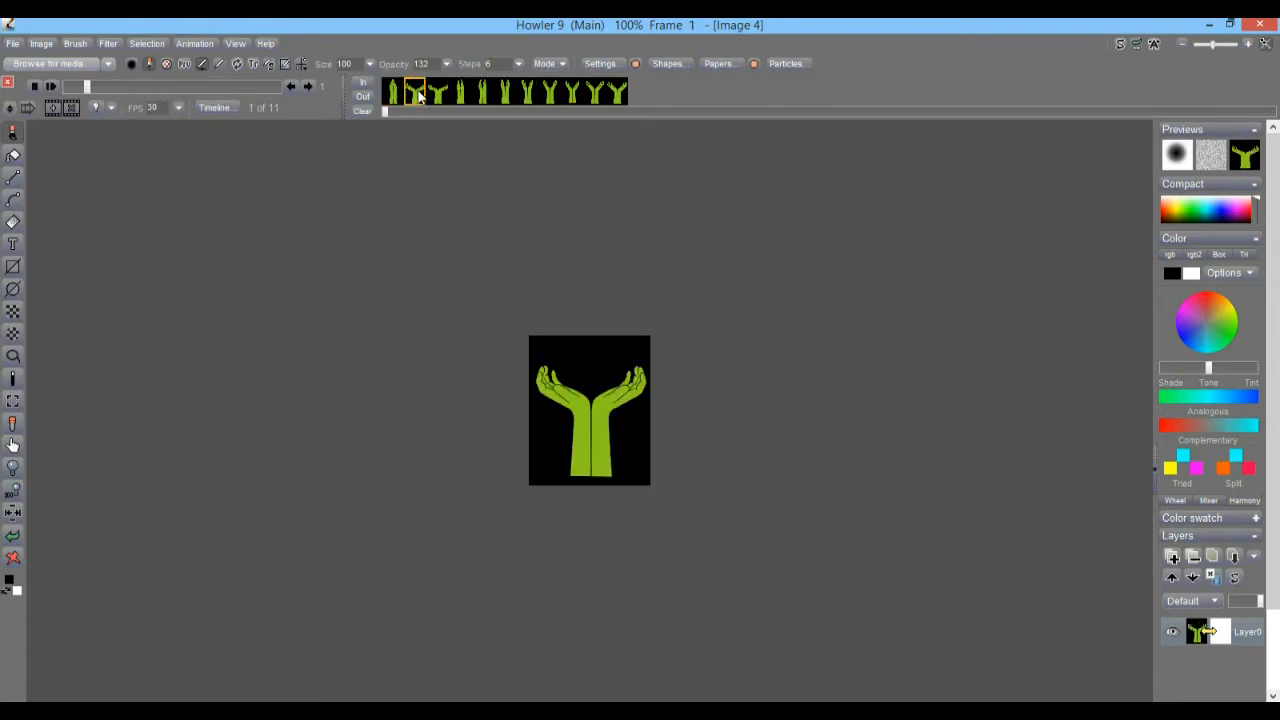
left_click(394, 92)
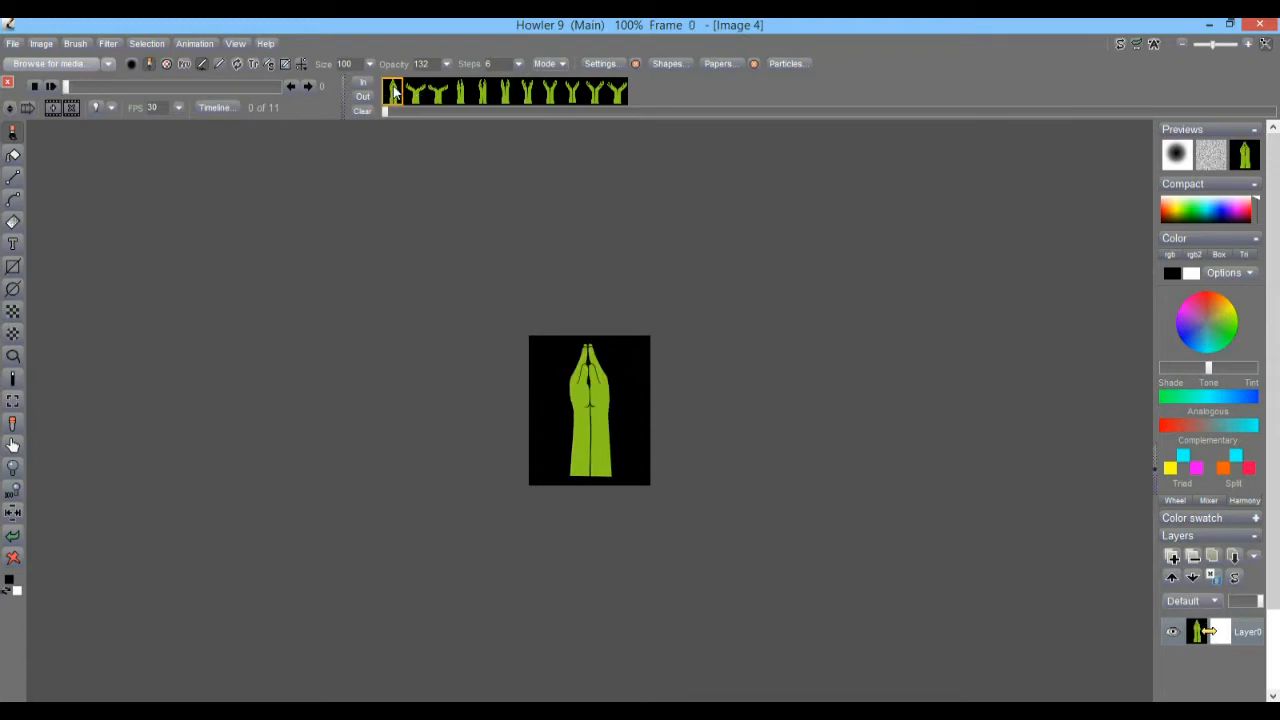
left_click(416, 93)
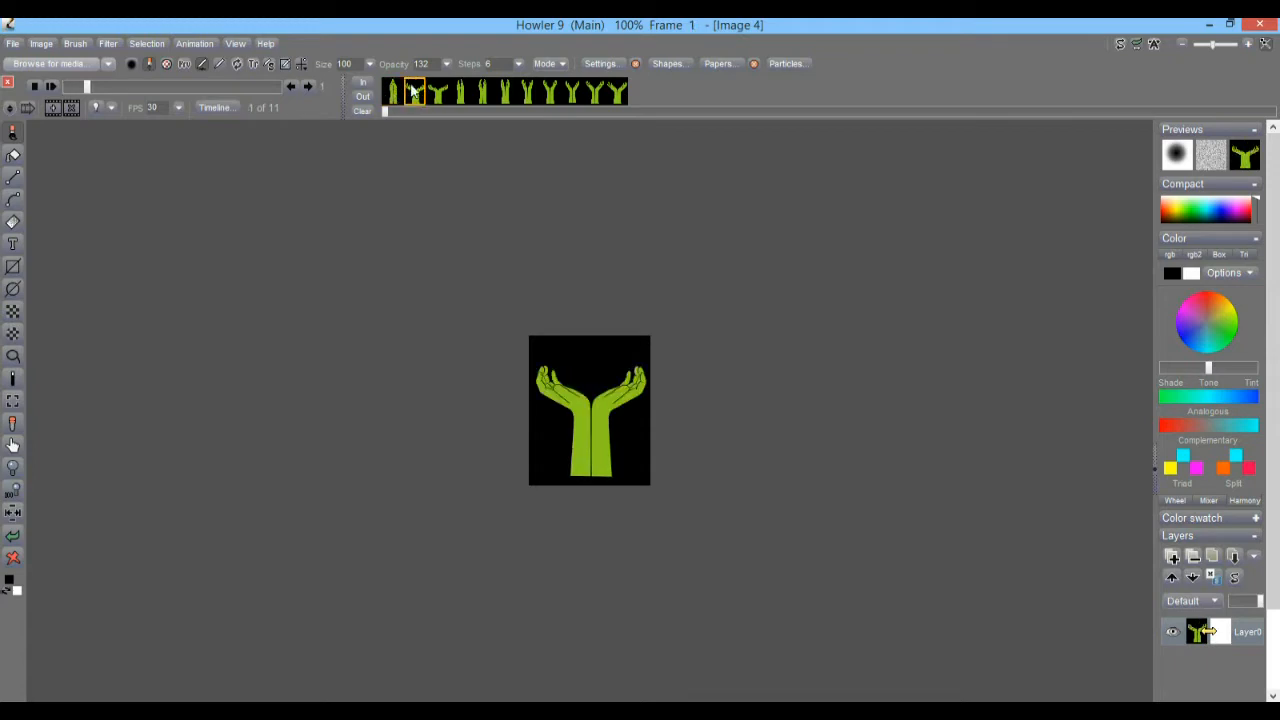
left_click(393, 92)
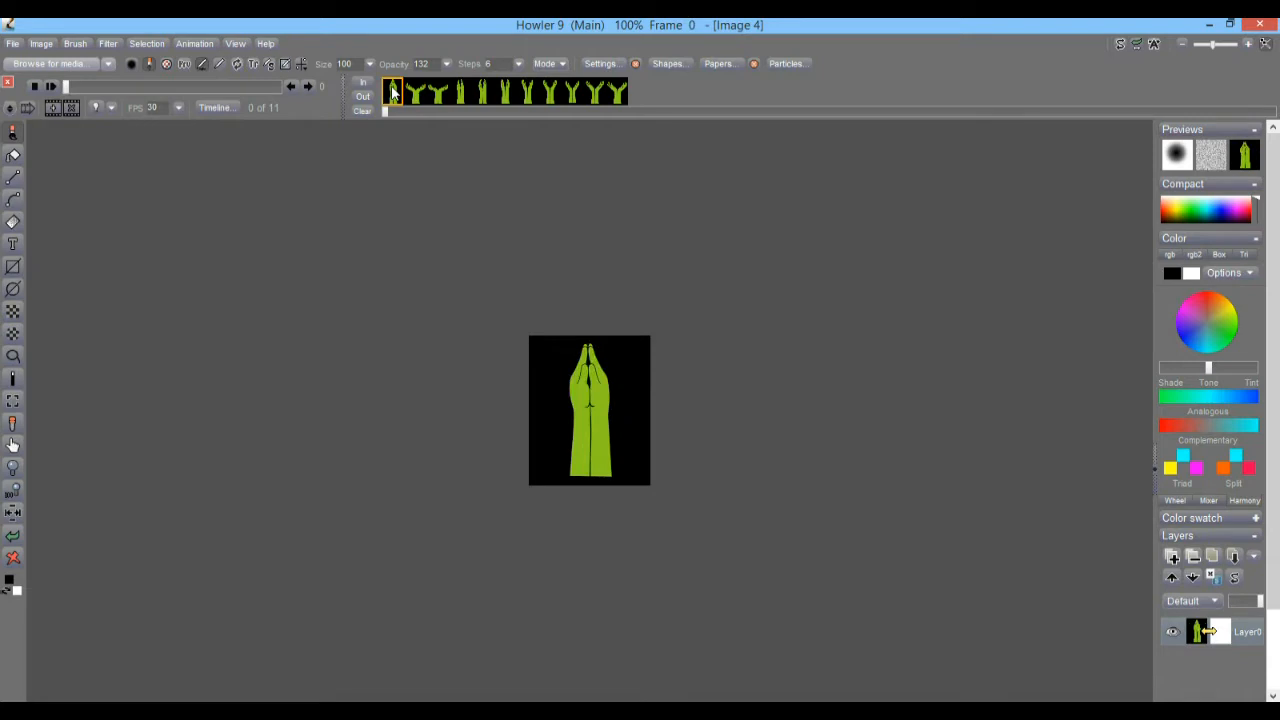
left_click(421, 94)
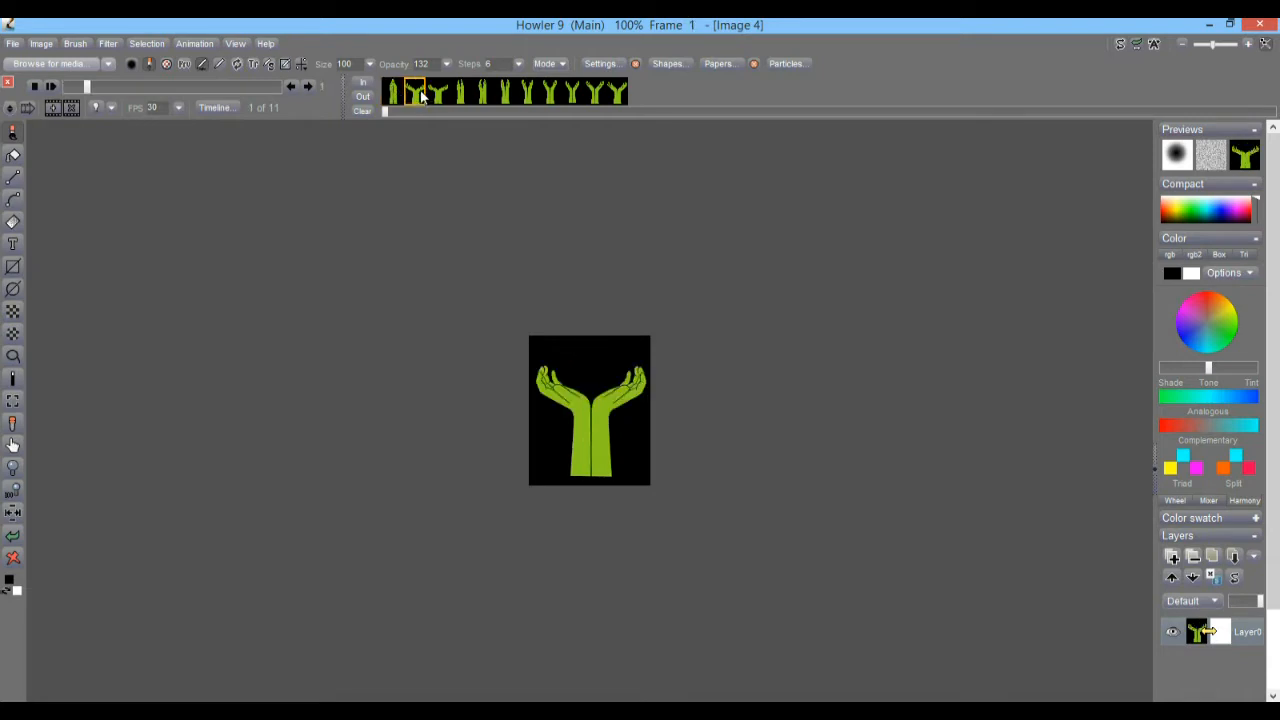
left_click(441, 95)
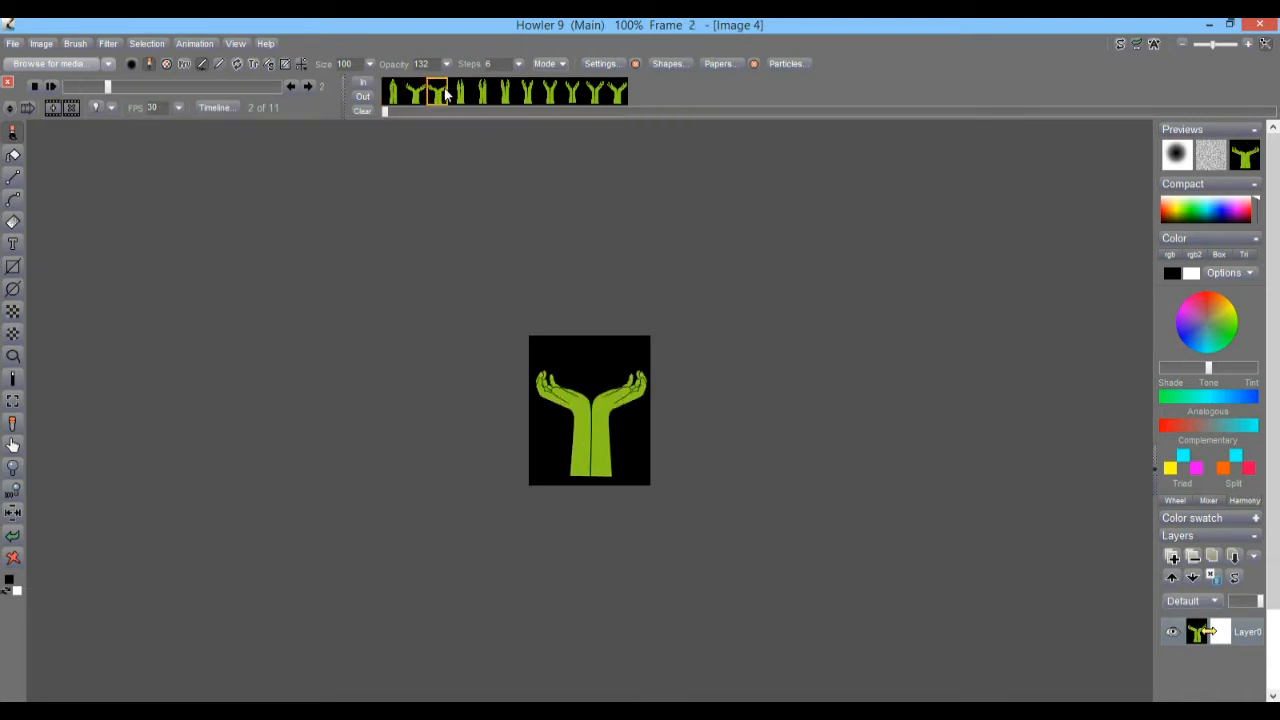
- Step through frames 3 to 10 of the sequence to examine the frame order
left_click(462, 96)
left_click(484, 95)
left_click(505, 95)
left_click(527, 95)
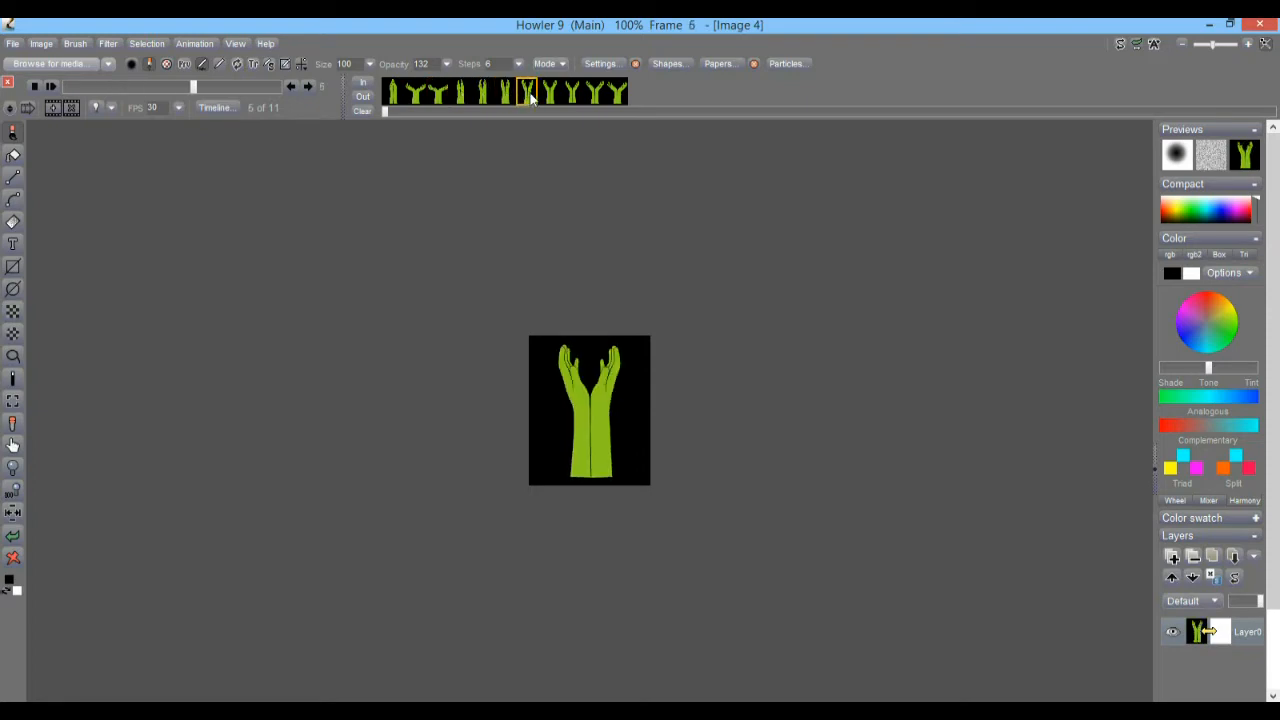
left_click(549, 95)
left_click(572, 95)
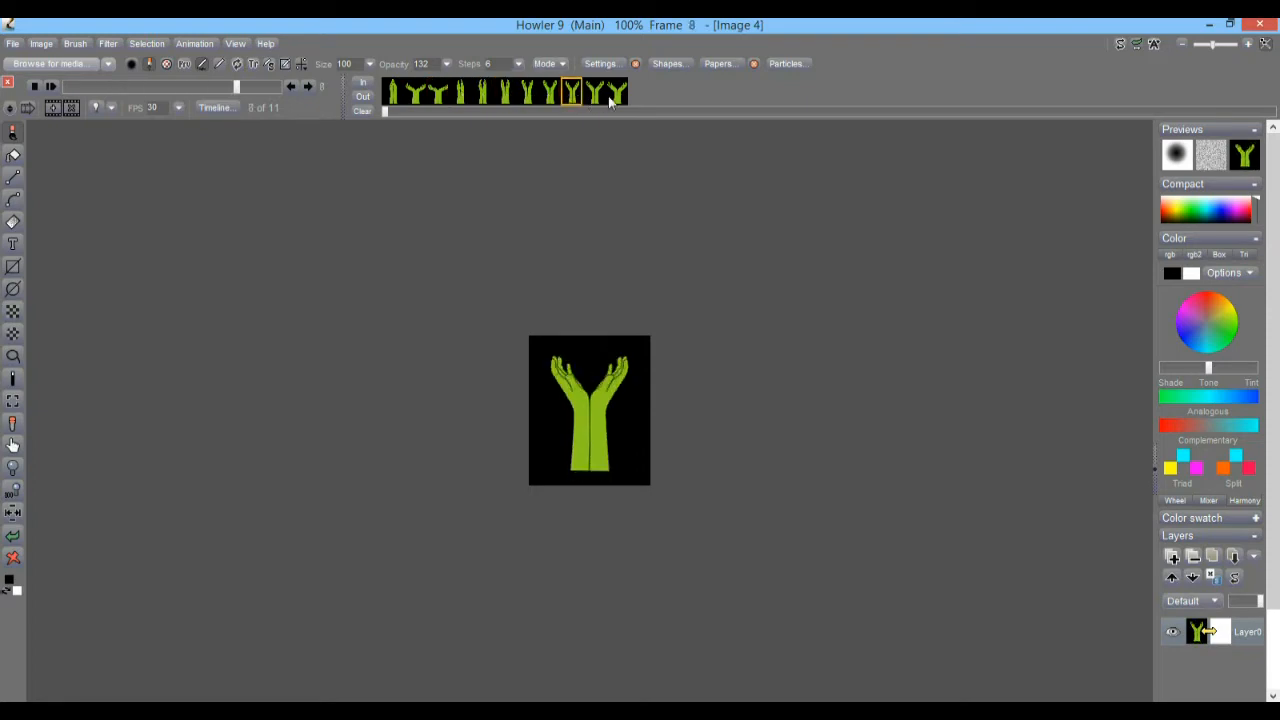
left_click(597, 96)
left_click(617, 95)
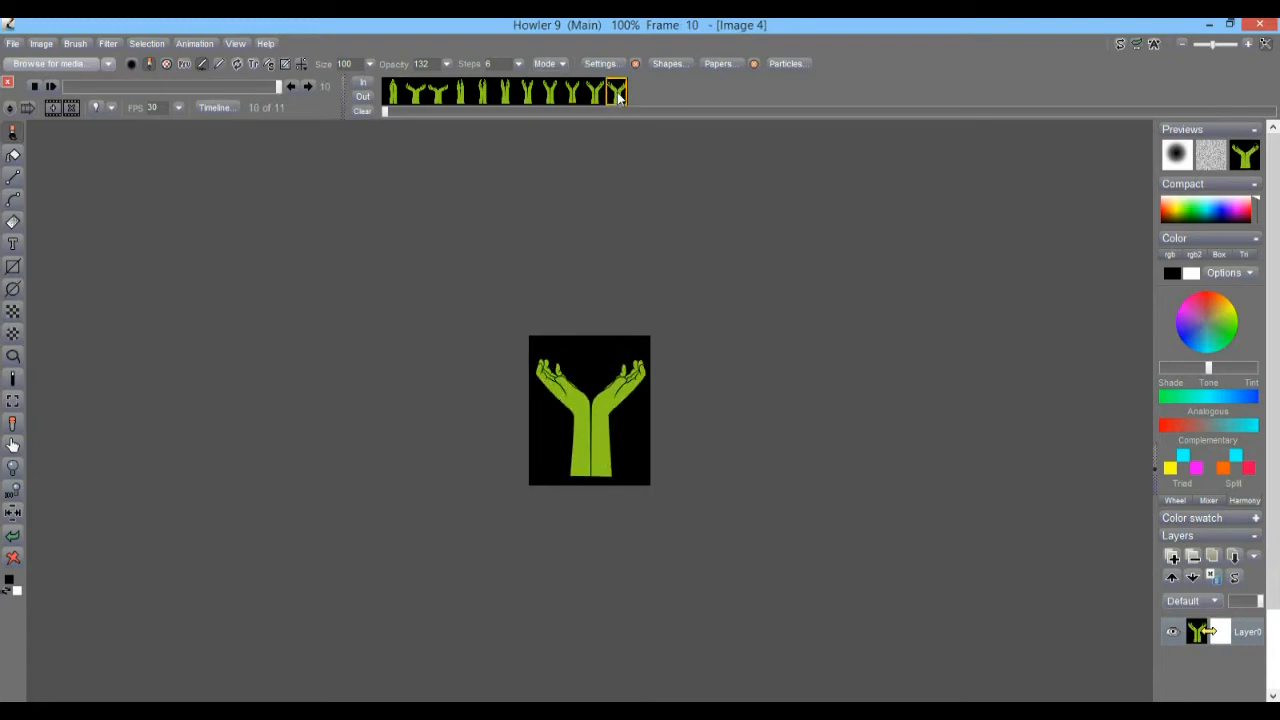
- Cut frame 2, one of the misplaced open-hands frames near the start, out of the animation
left_click(414, 95)
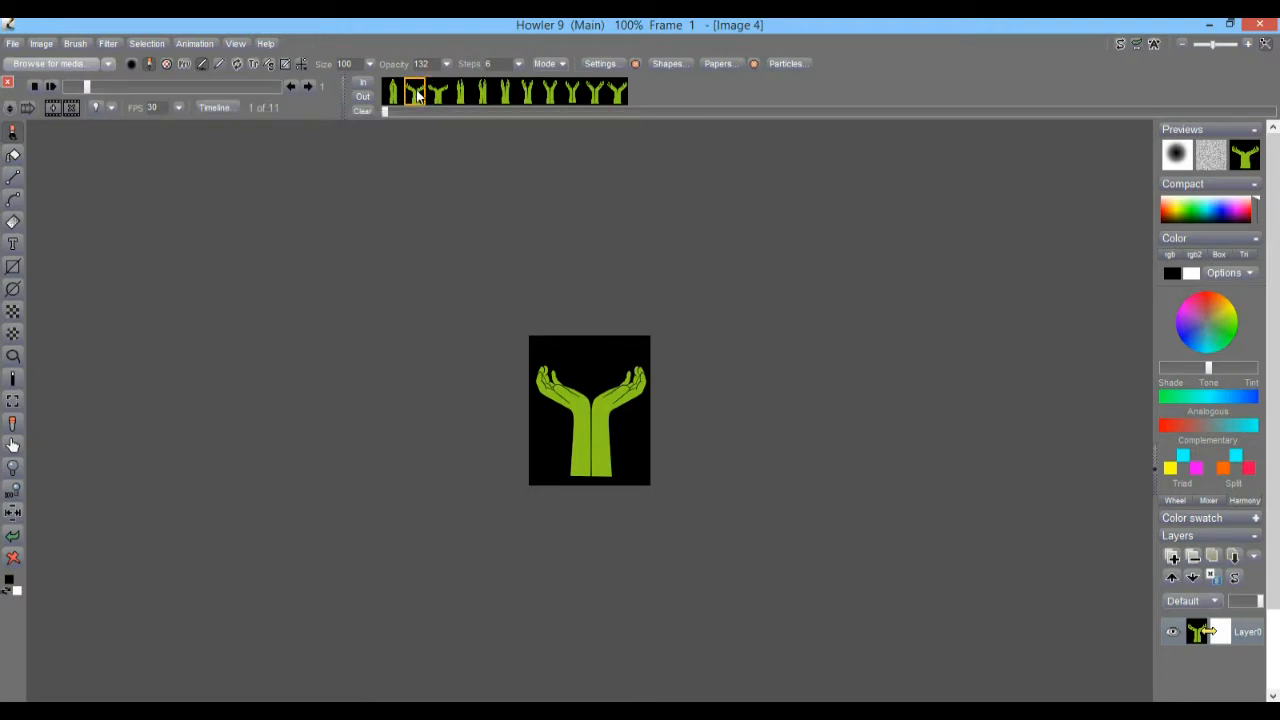
right_click(418, 93)
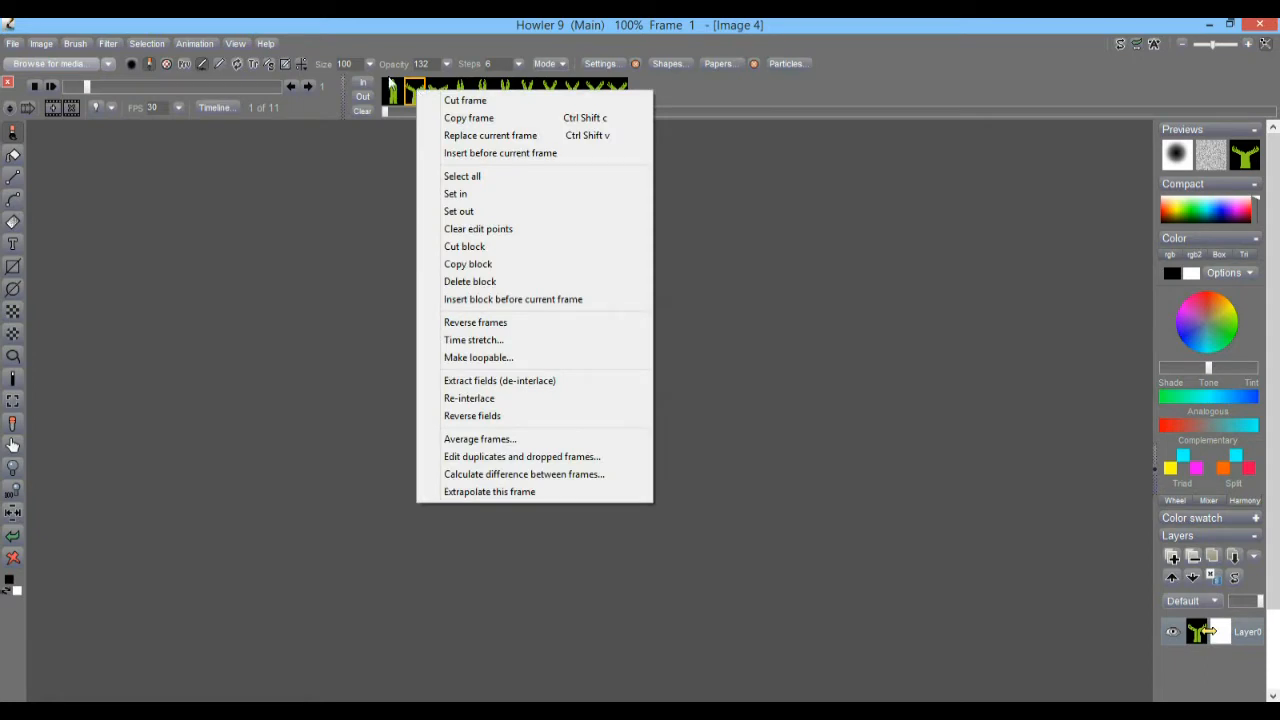
left_click(395, 96)
left_click(446, 95)
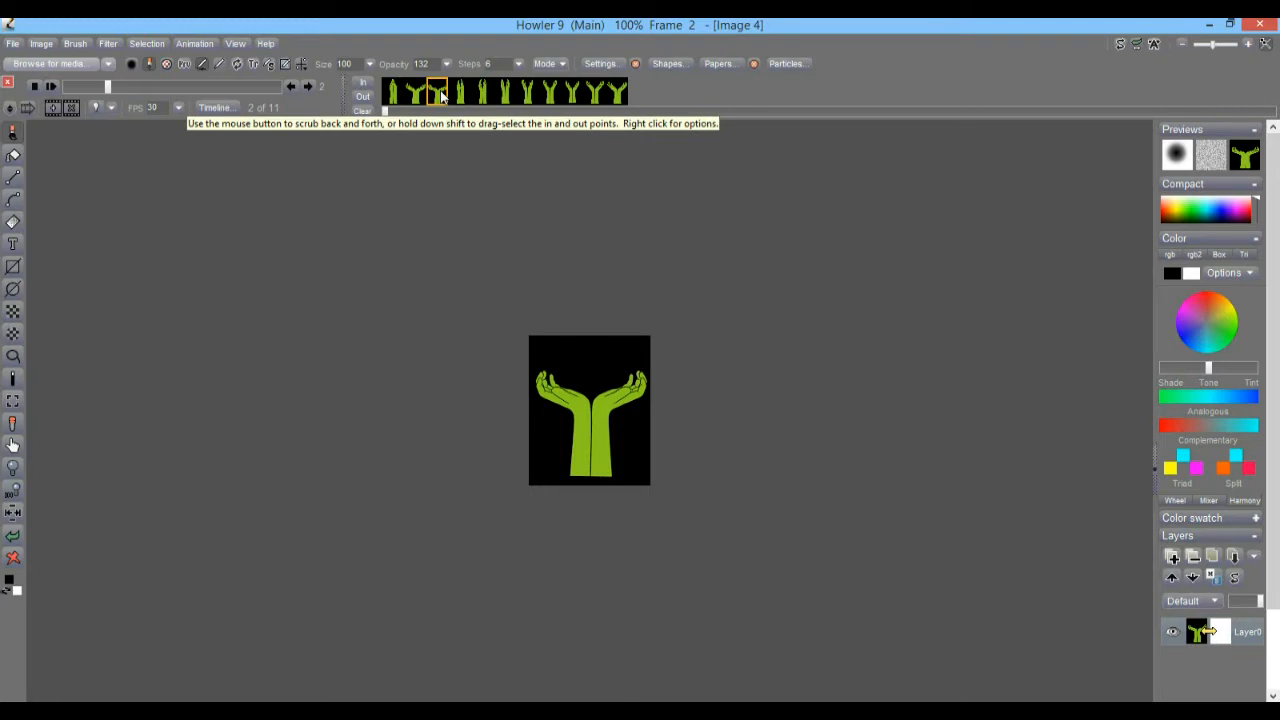
right_click(441, 95)
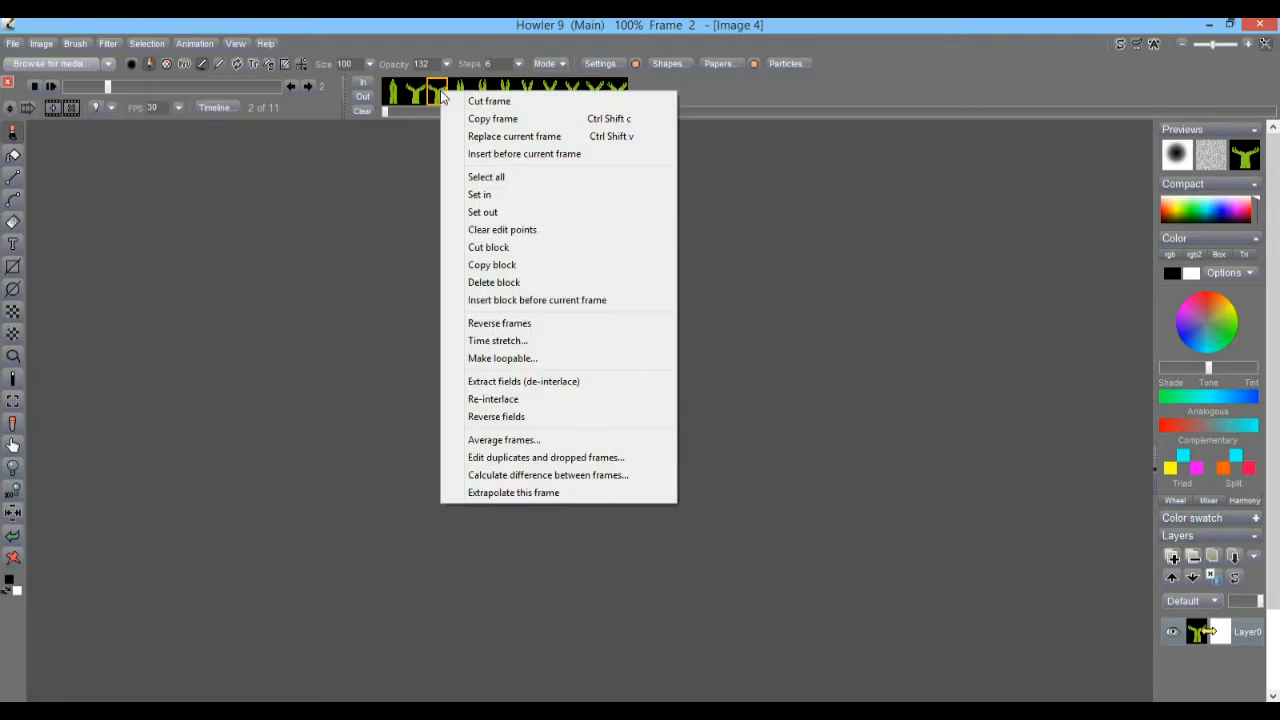
left_click(184, 45)
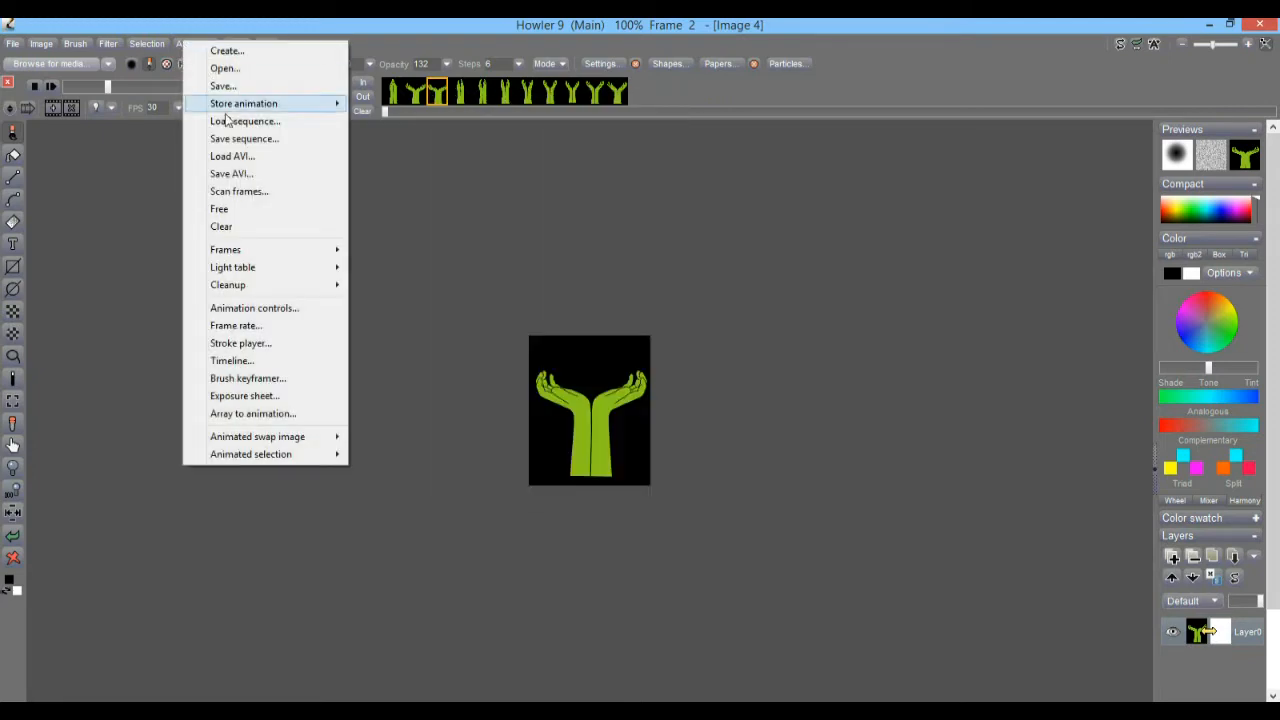
mouse_move(278, 253)
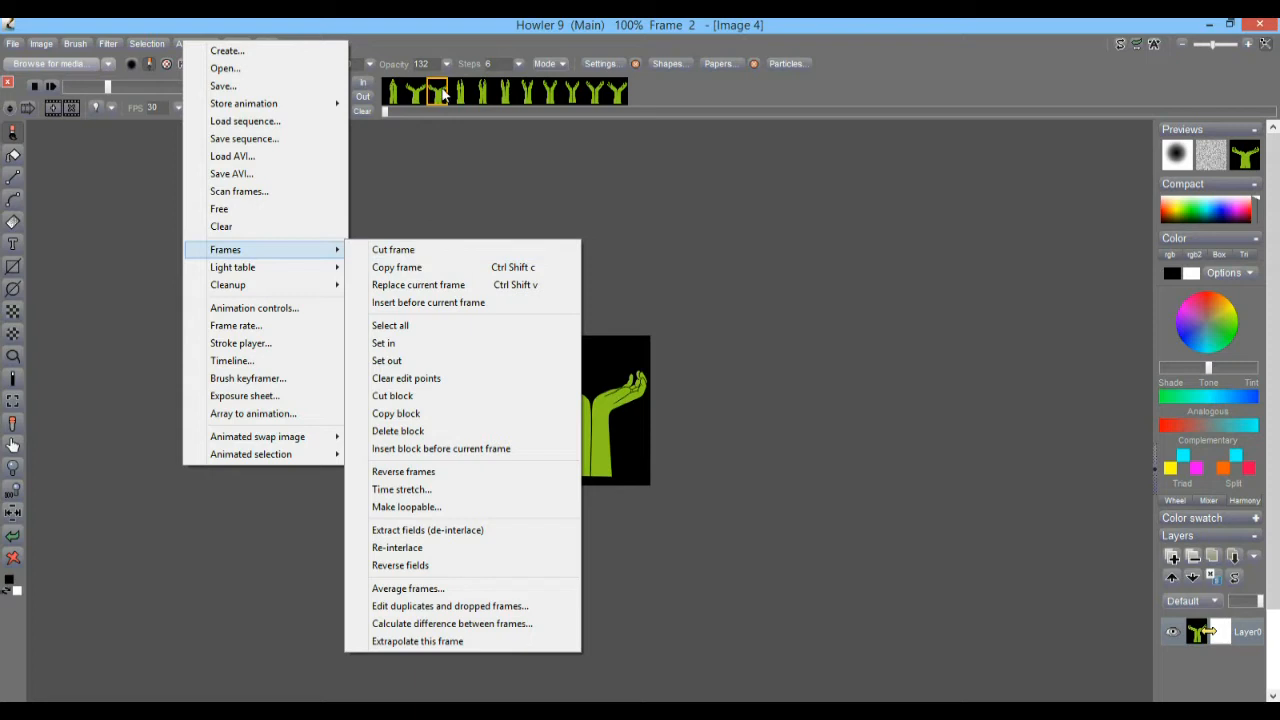
left_click(407, 251)
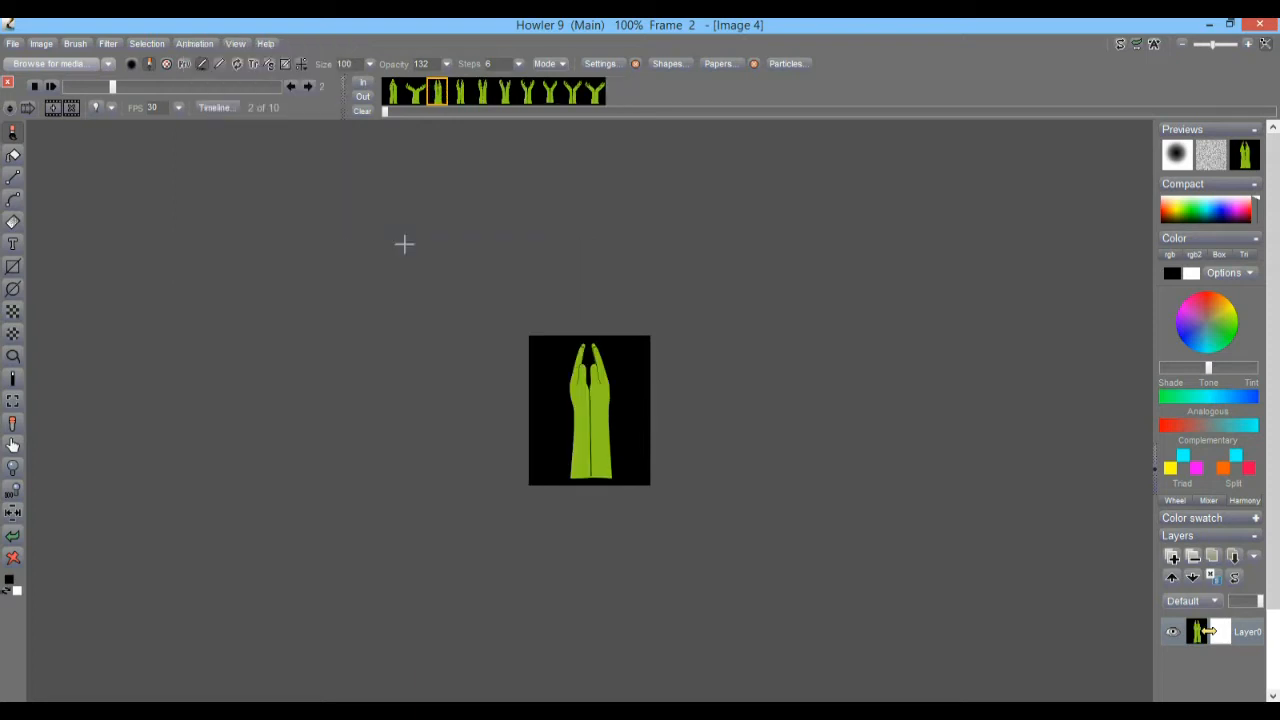
- Insert the cut open-hands frame before frame 9, the last frame of the animation
left_click(598, 93)
right_click(601, 93)
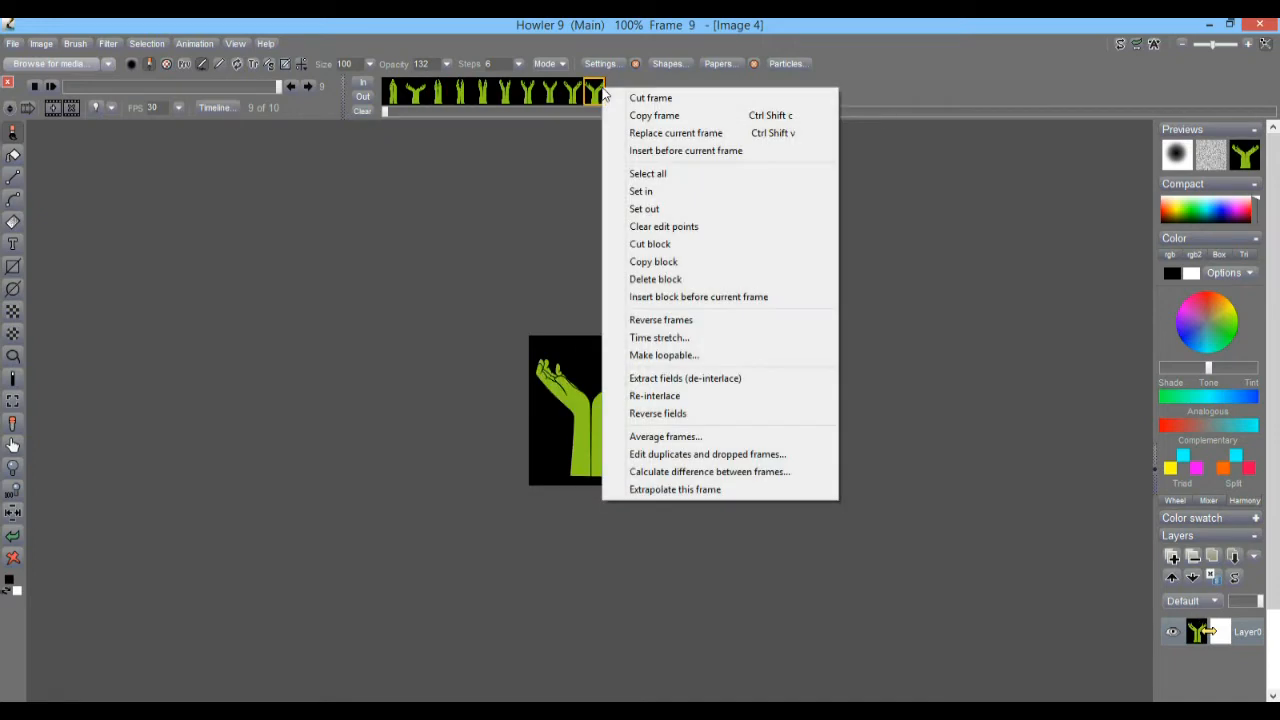
left_click(684, 152)
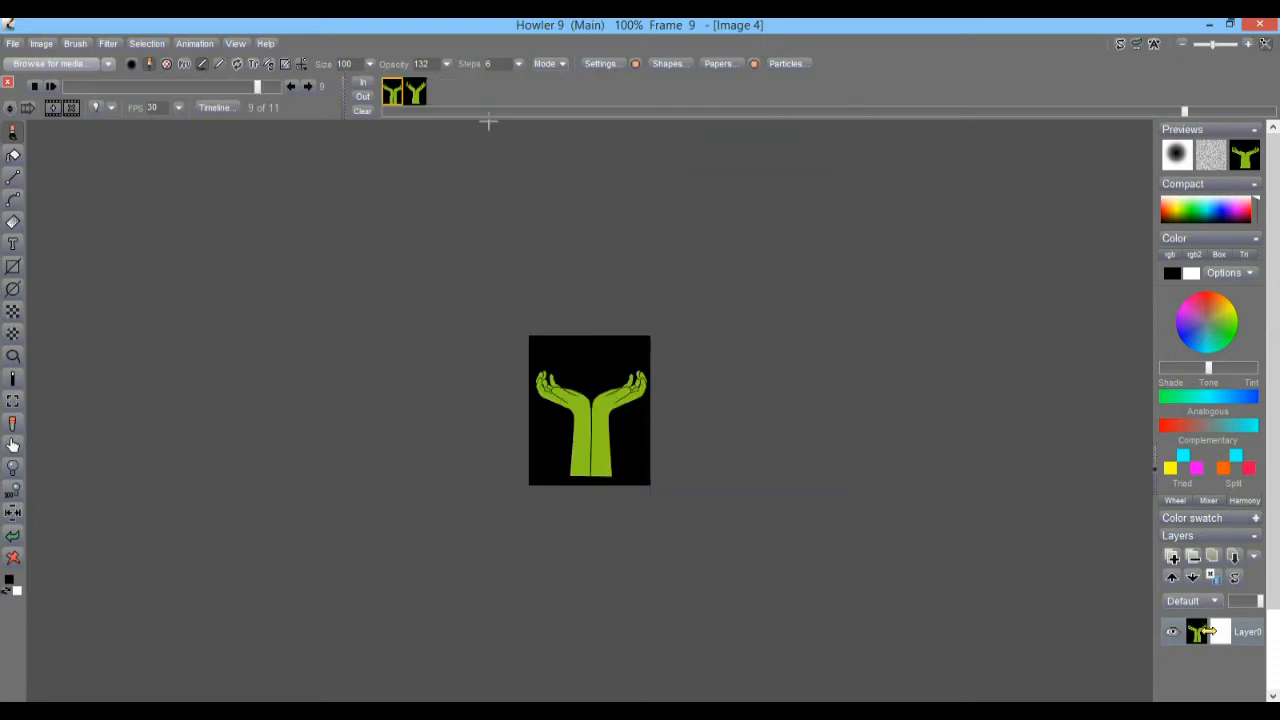
left_click_drag(1194, 112, 542, 116)
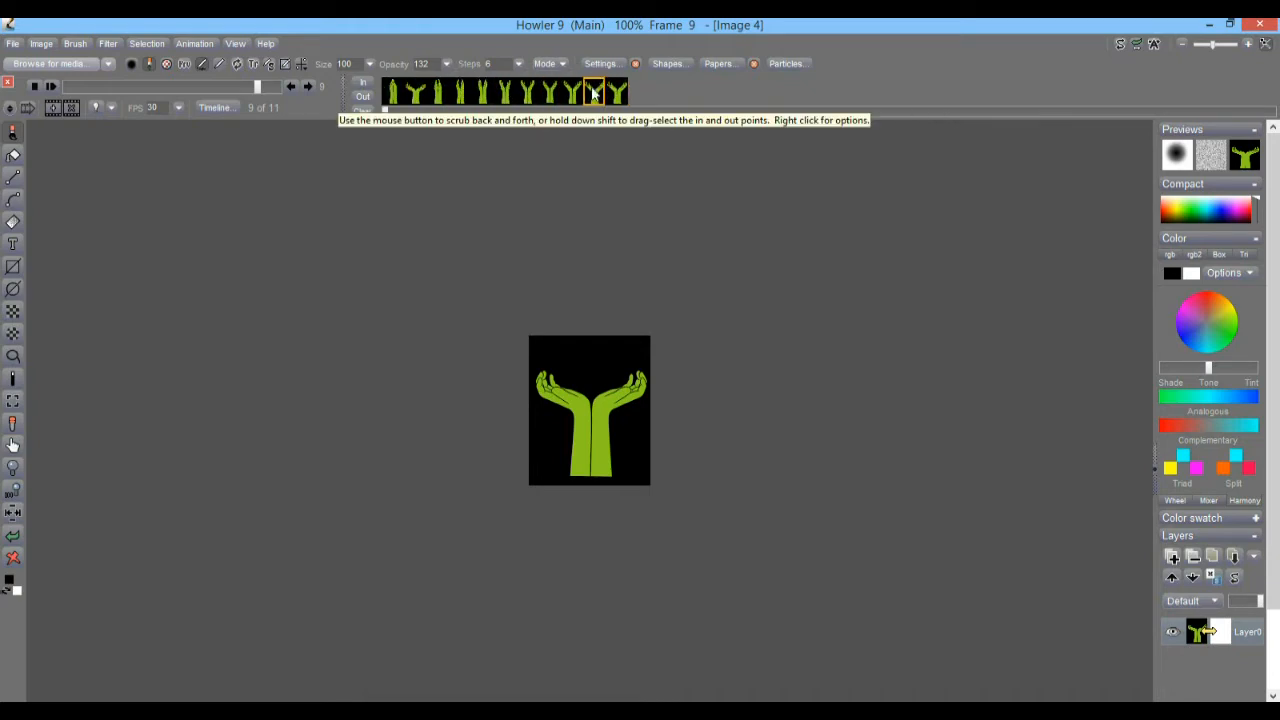
- Compare frames 9 and 10, and swap them by cutting frame 10 and inserting it before frame 9
left_click_drag(593, 92, 620, 93)
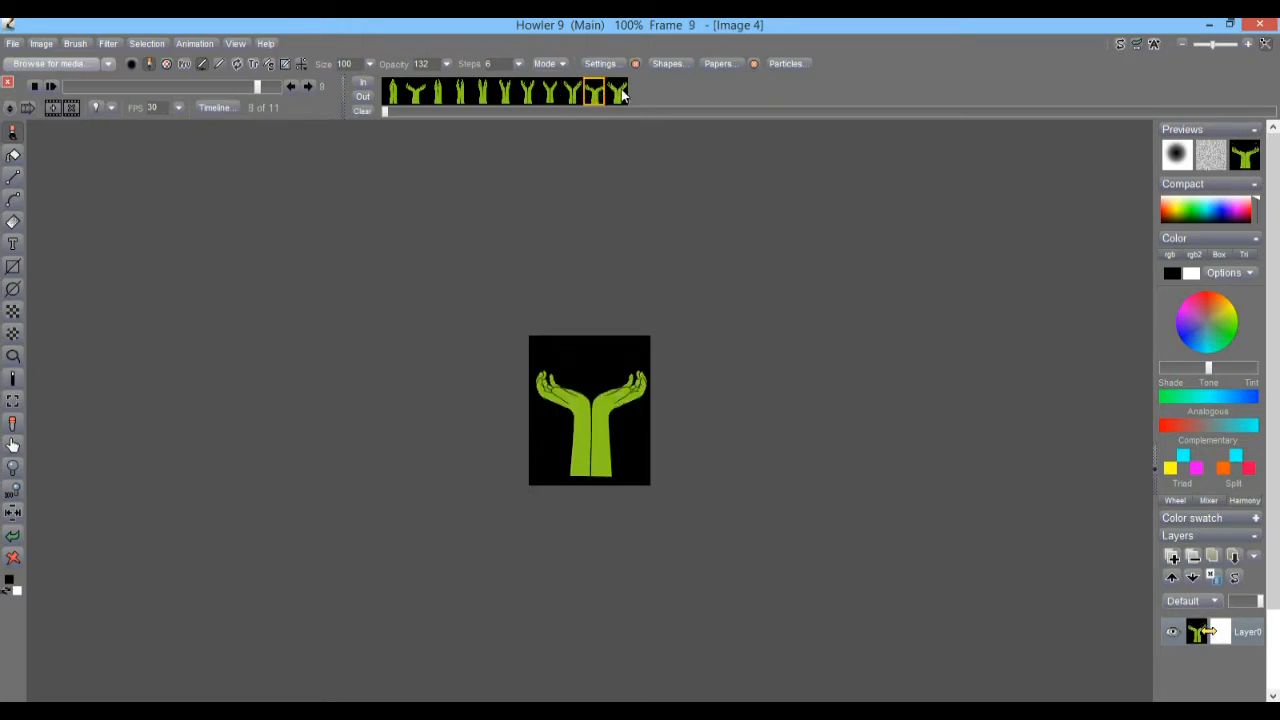
left_click(592, 96)
left_click(621, 95)
left_click(592, 96)
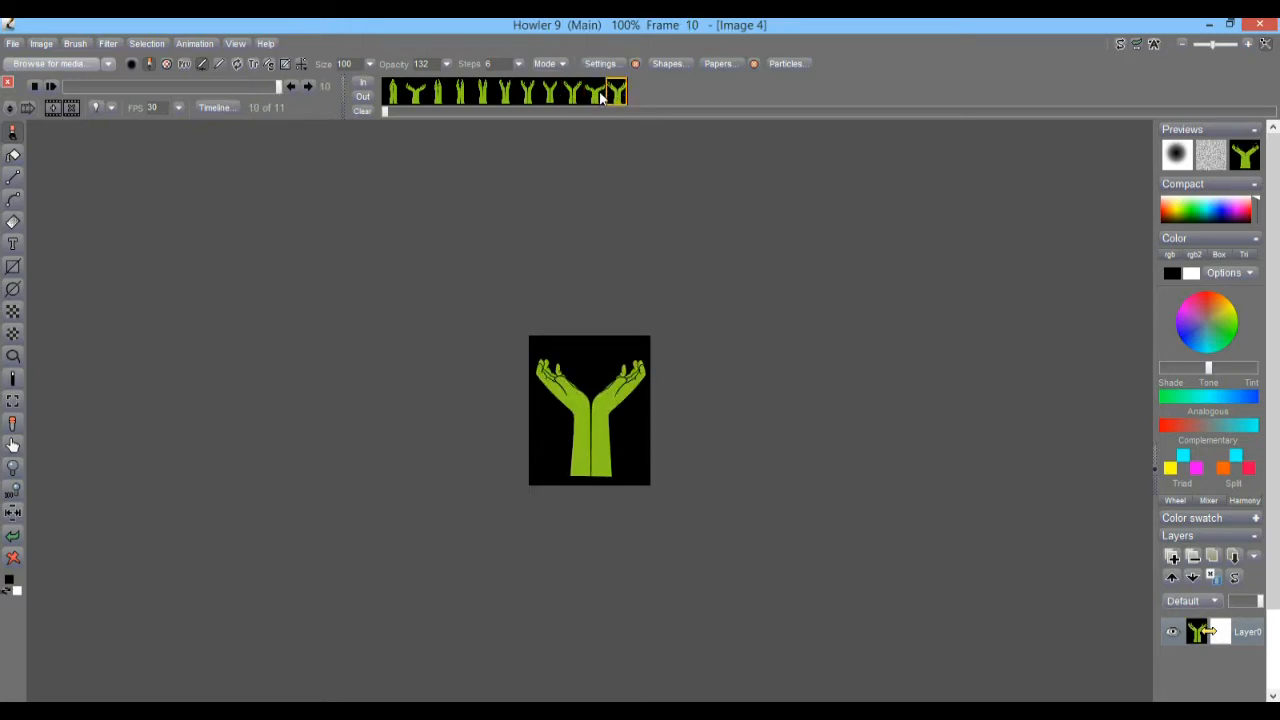
left_click(621, 95)
right_click(622, 94)
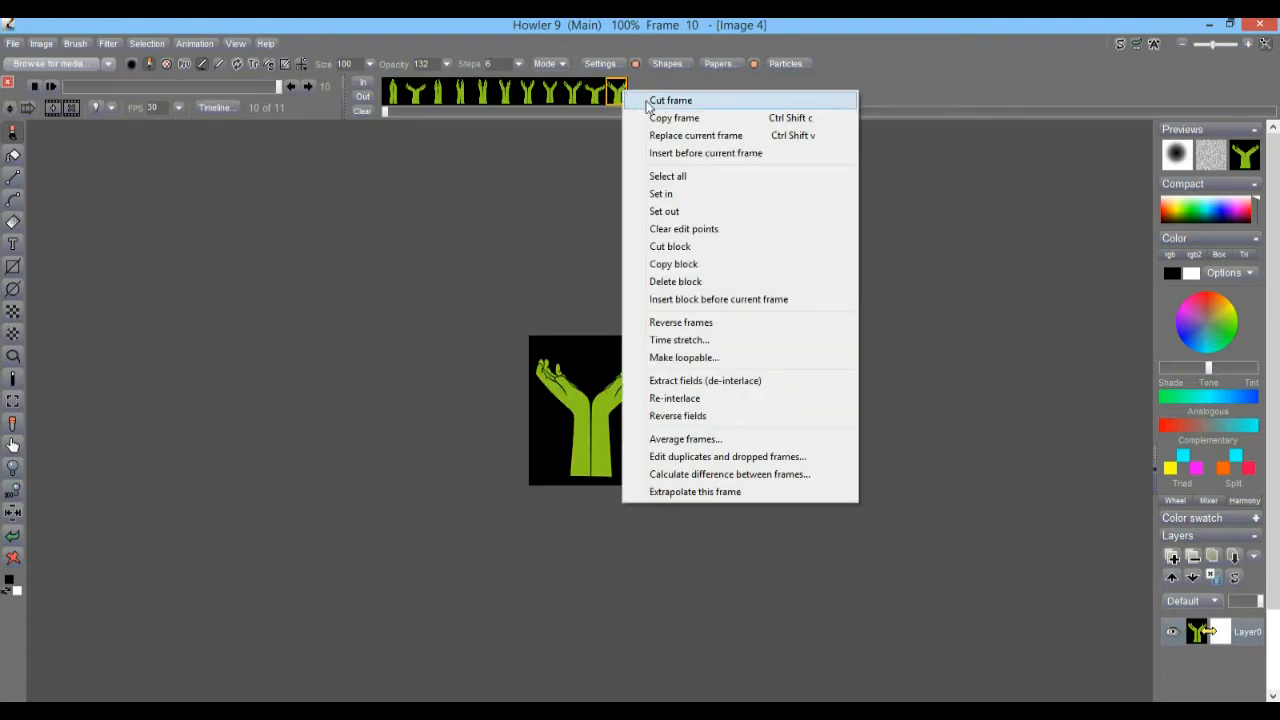
left_click(668, 101)
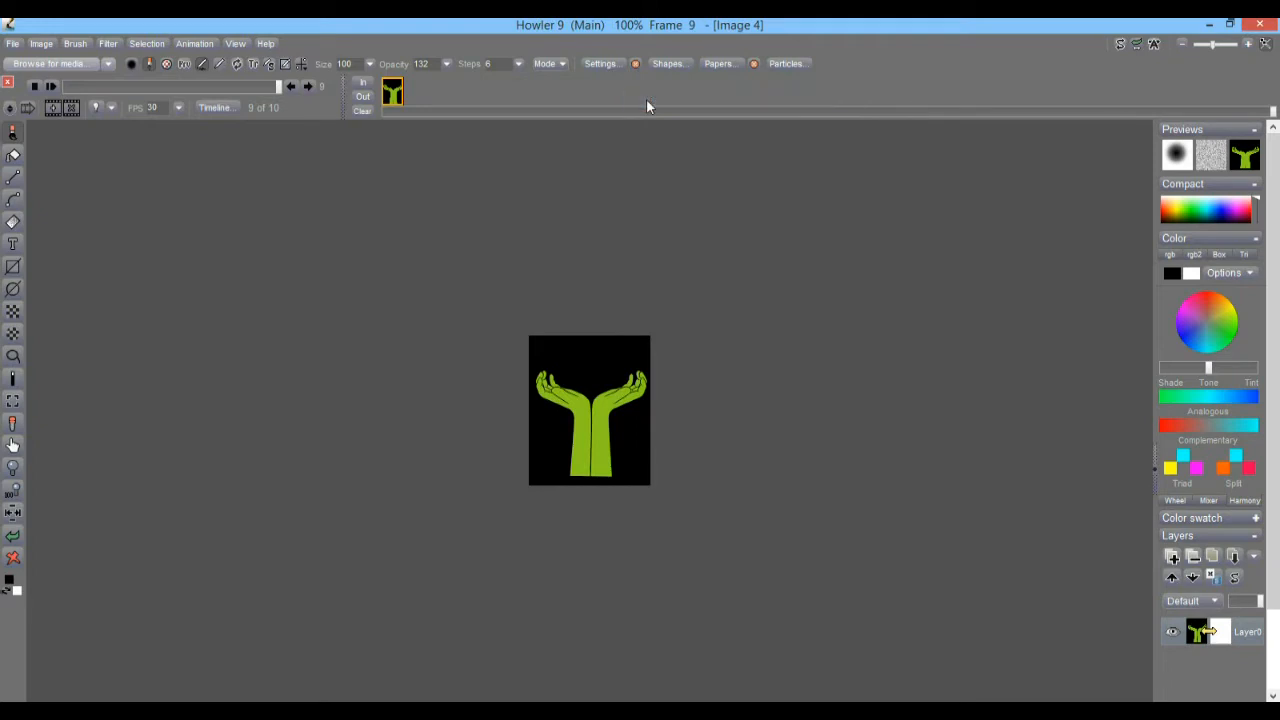
left_click_drag(1268, 111, 570, 104)
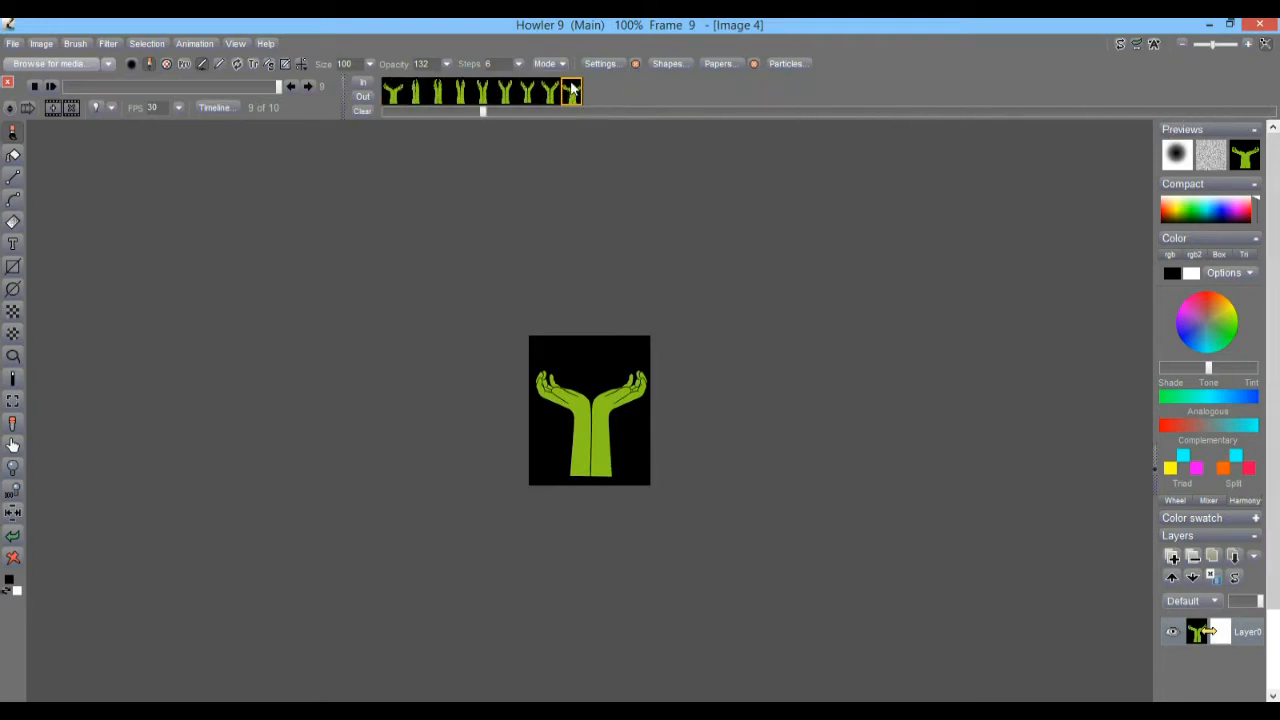
right_click(571, 90)
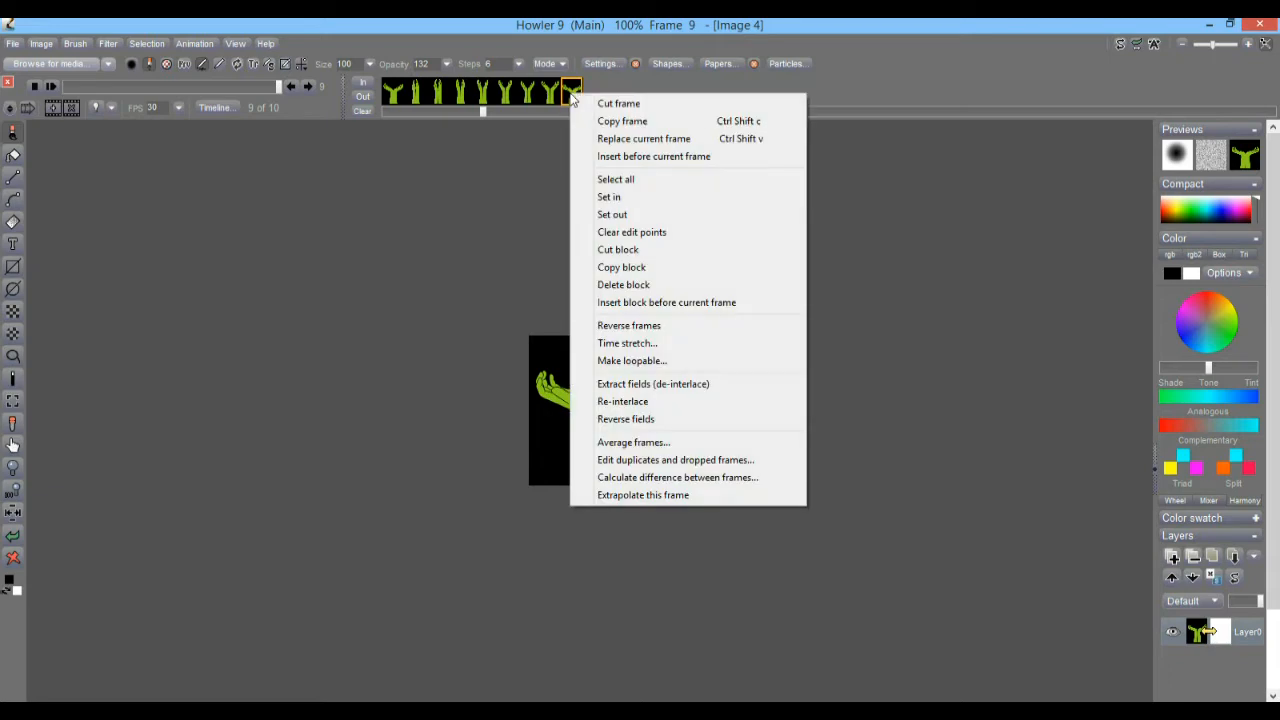
left_click(628, 160)
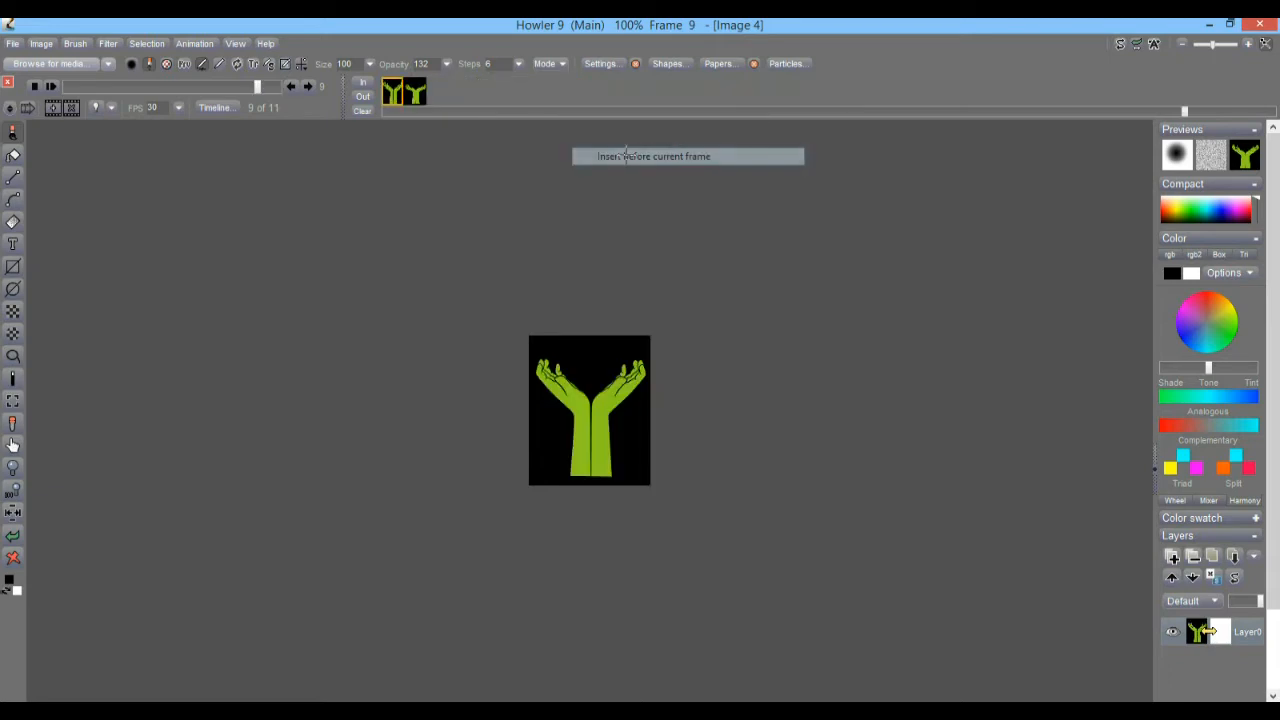
- Go back and forth between frames 8, 9 and 10 to check the order of the final frames
left_click(673, 112)
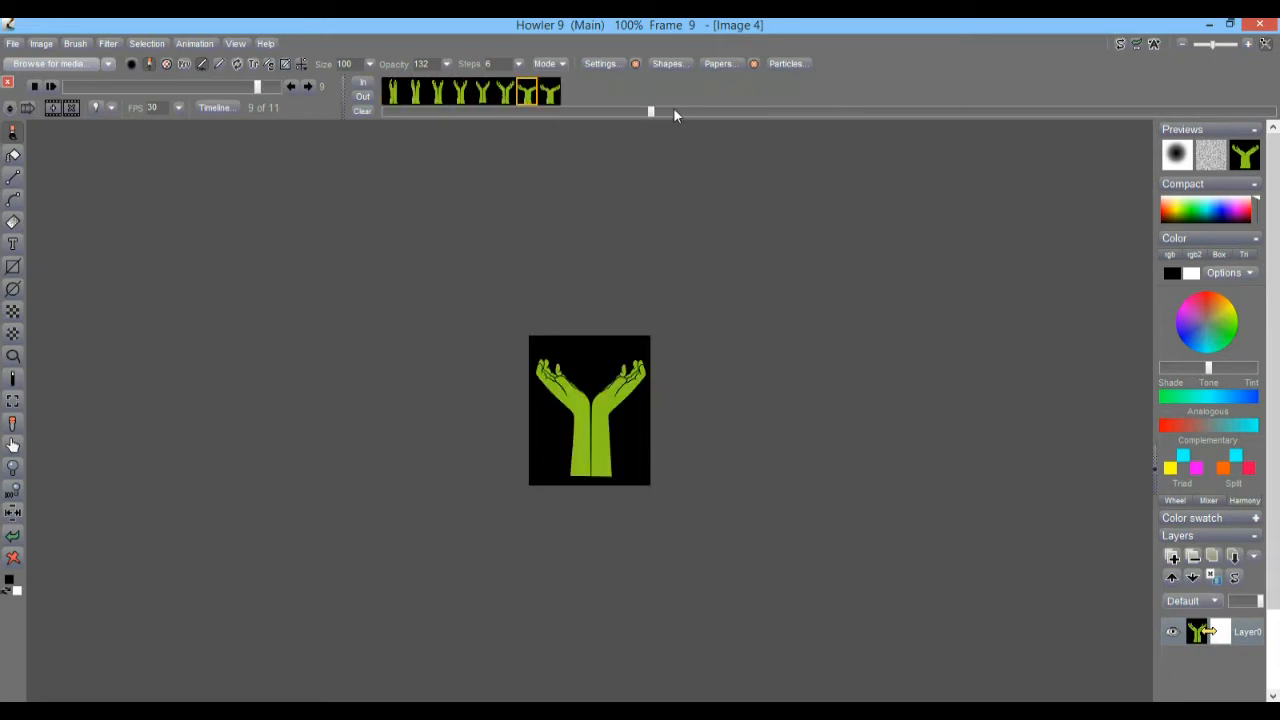
left_click(508, 92)
left_click(527, 92)
left_click(550, 92)
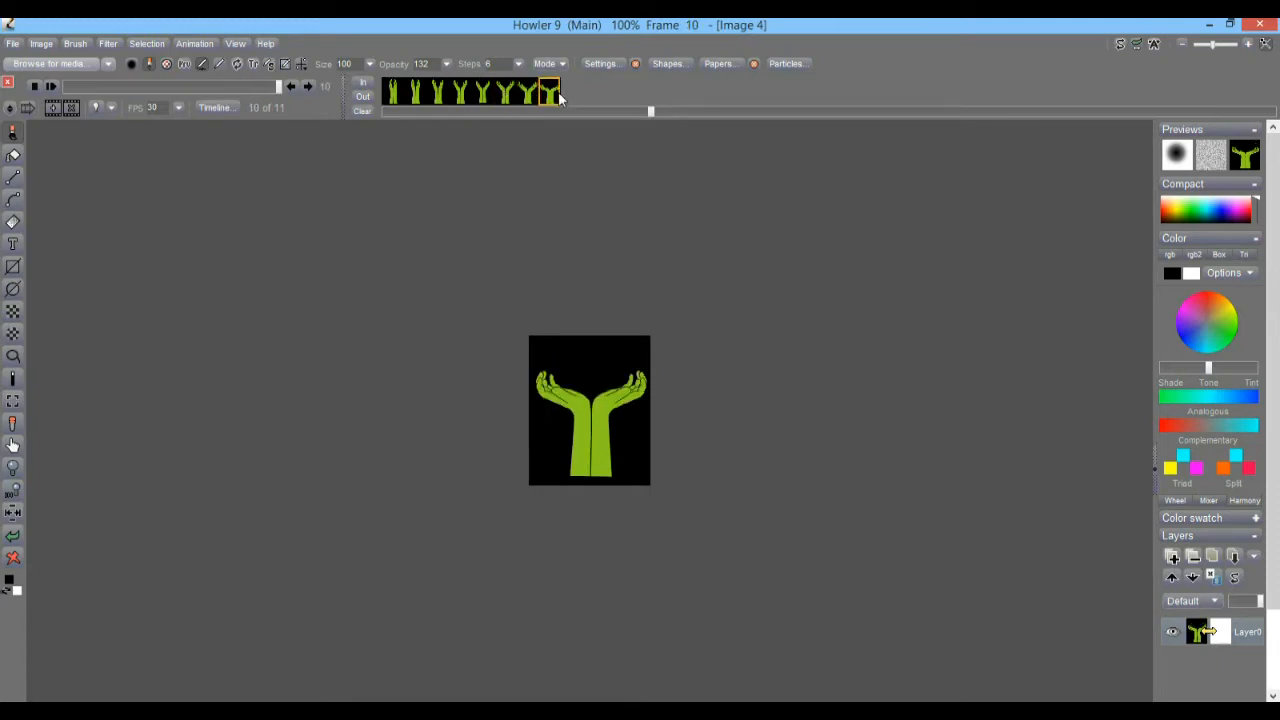
left_click(532, 92)
left_click(550, 92)
left_click_drag(653, 116, 333, 103)
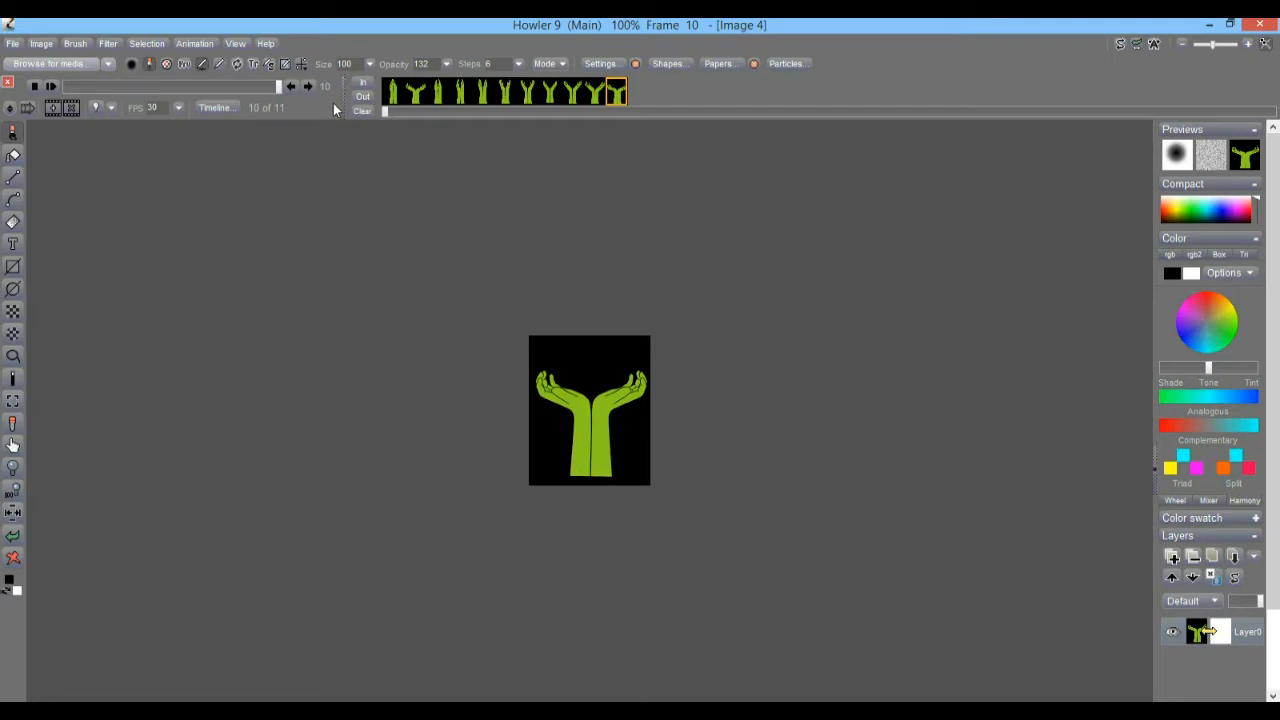
- Cut frame 1, the remaining misplaced open-hands frame near the start, out of the animation
left_click(416, 93)
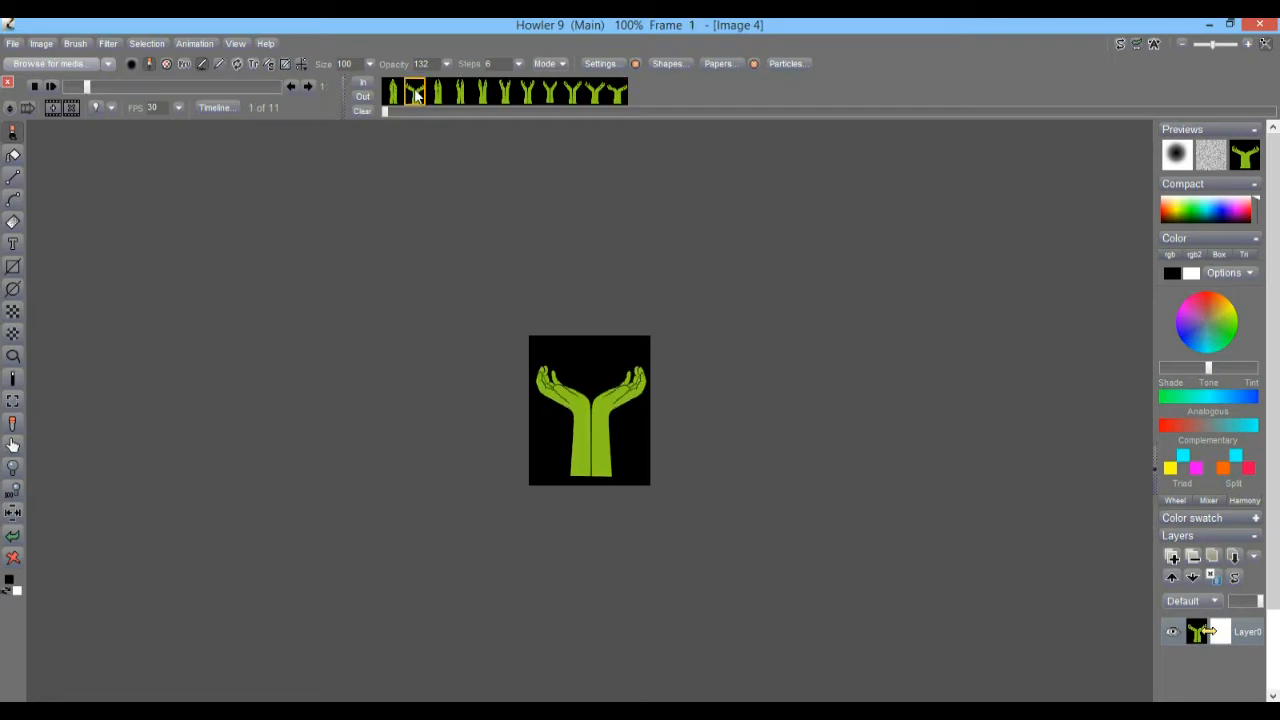
right_click(416, 94)
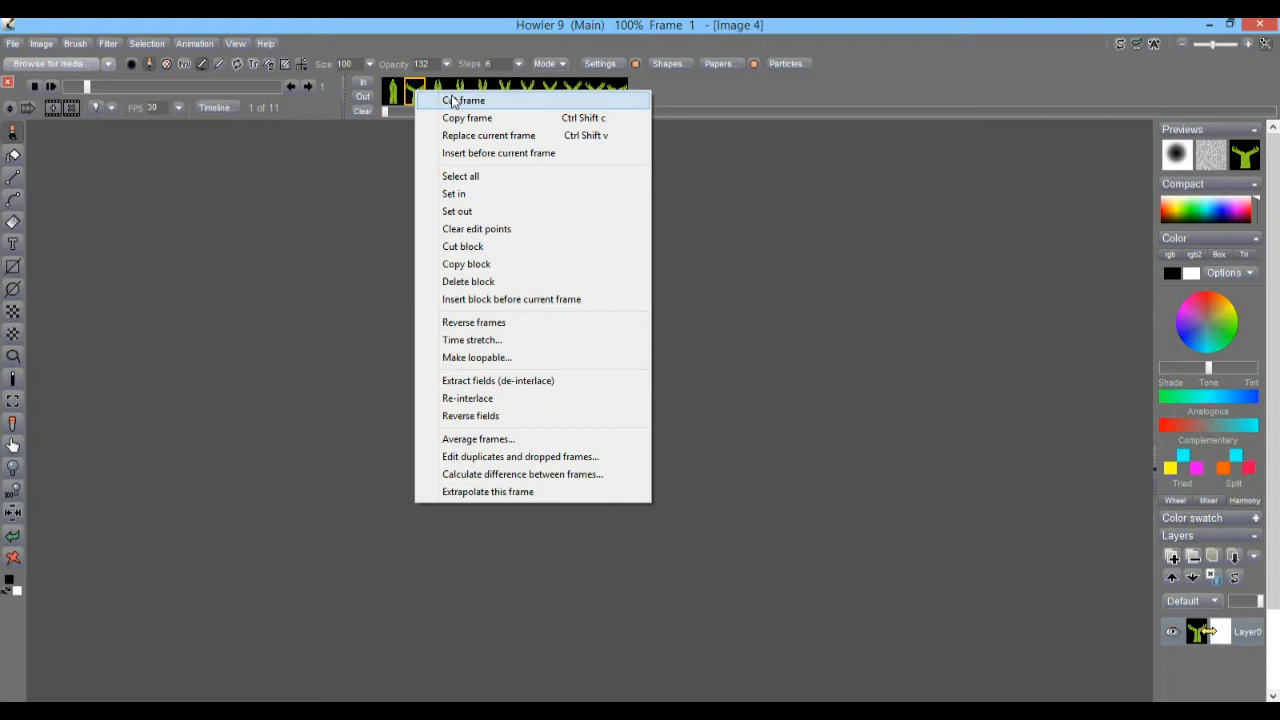
left_click(463, 101)
- Compare frames 7, 8 and 9, and insert the cut open-hands frame before frame 8
left_click(551, 92)
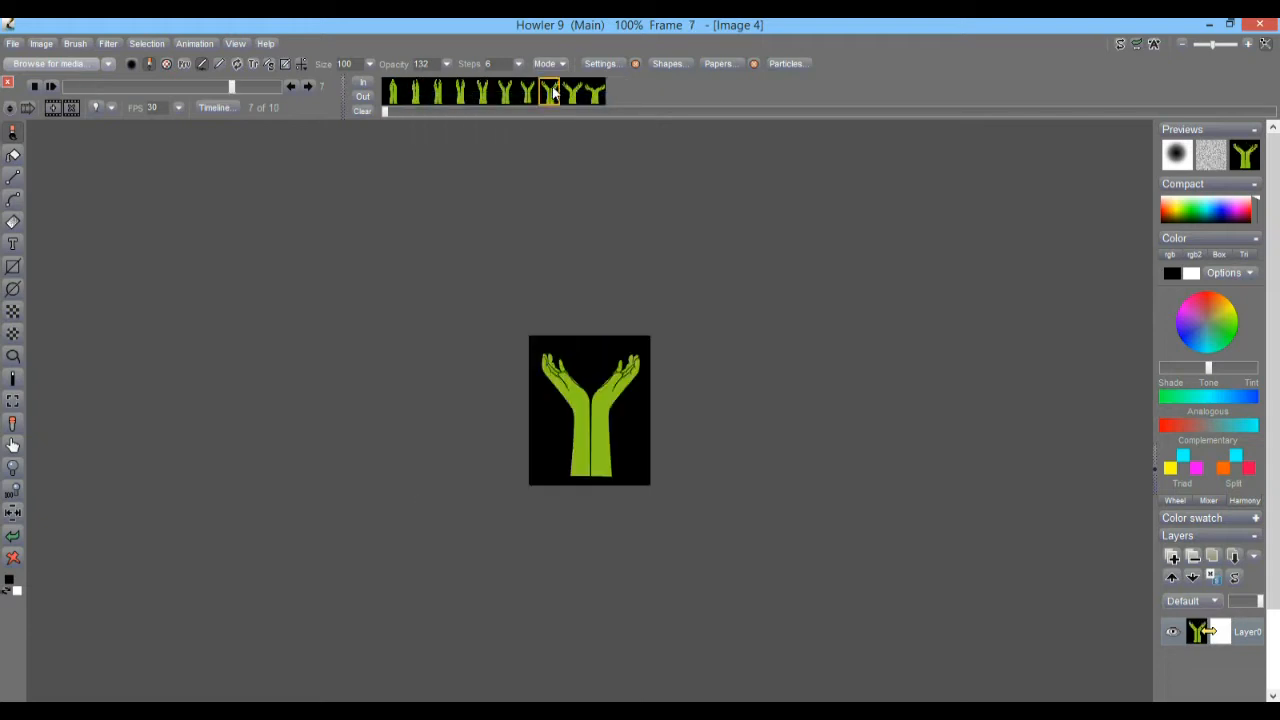
left_click(574, 93)
left_click(594, 93)
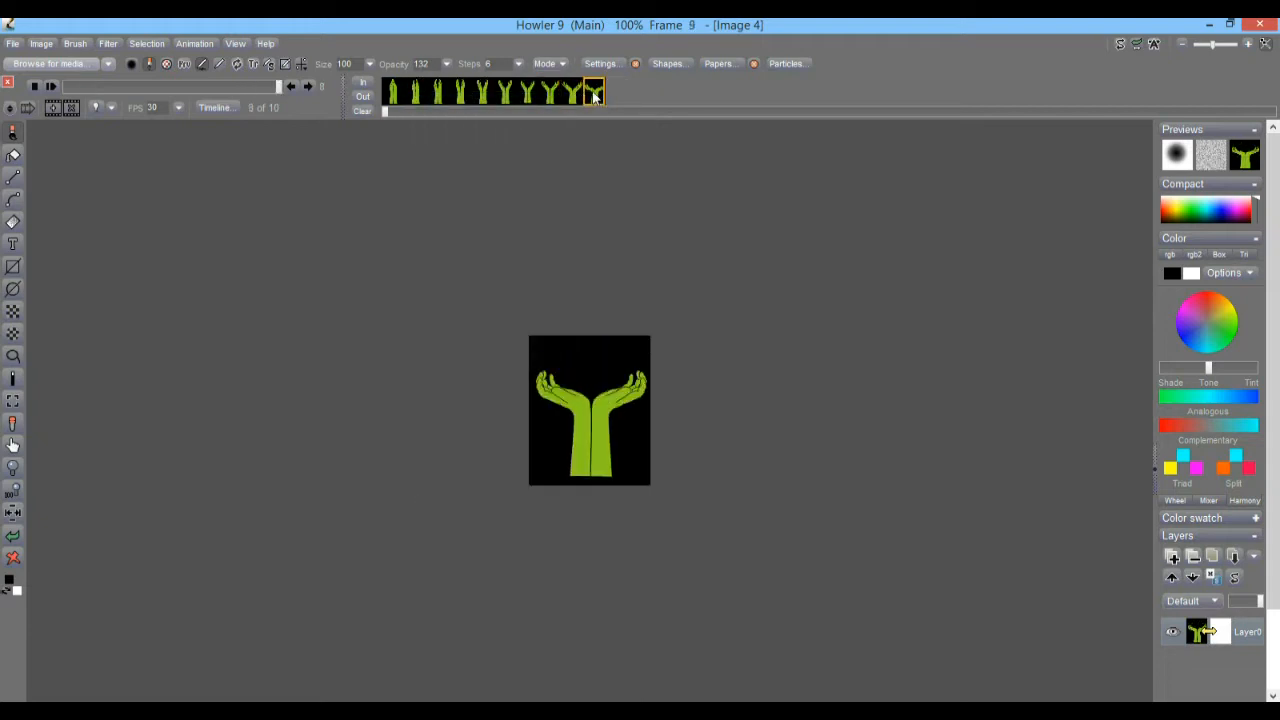
left_click(574, 93)
left_click(551, 93)
left_click(574, 93)
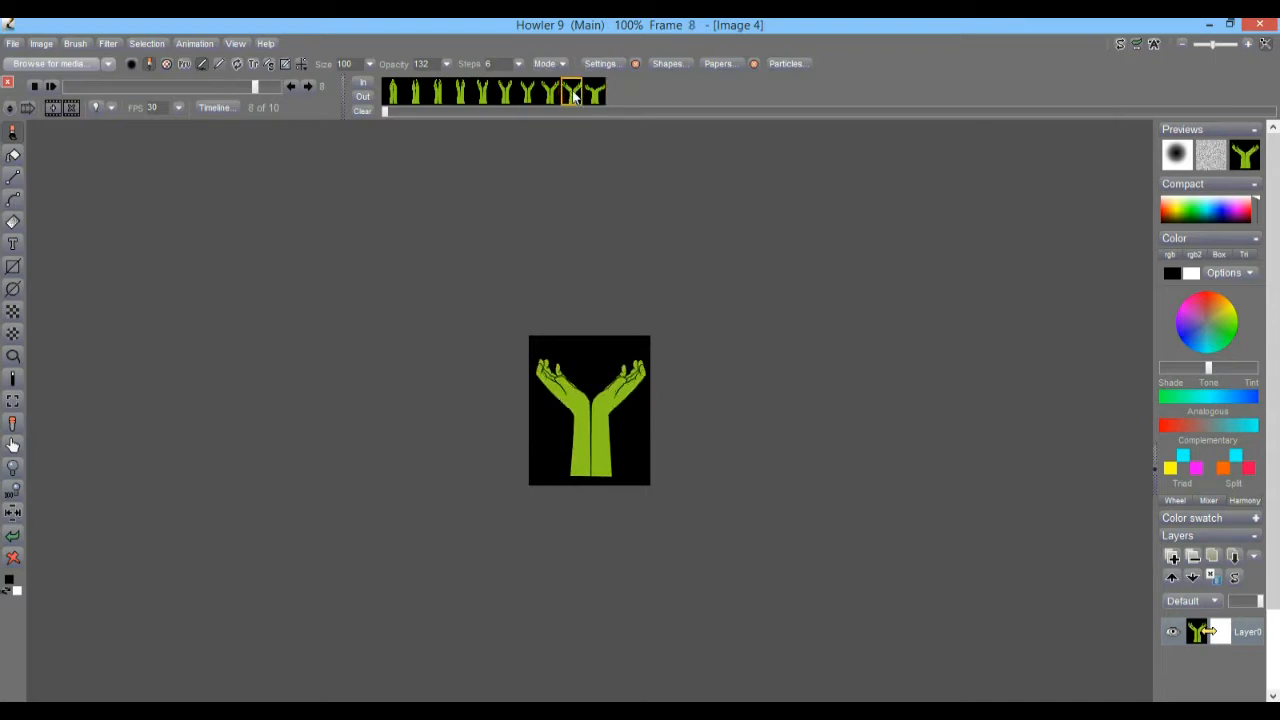
left_click(551, 93)
left_click(576, 93)
right_click(577, 94)
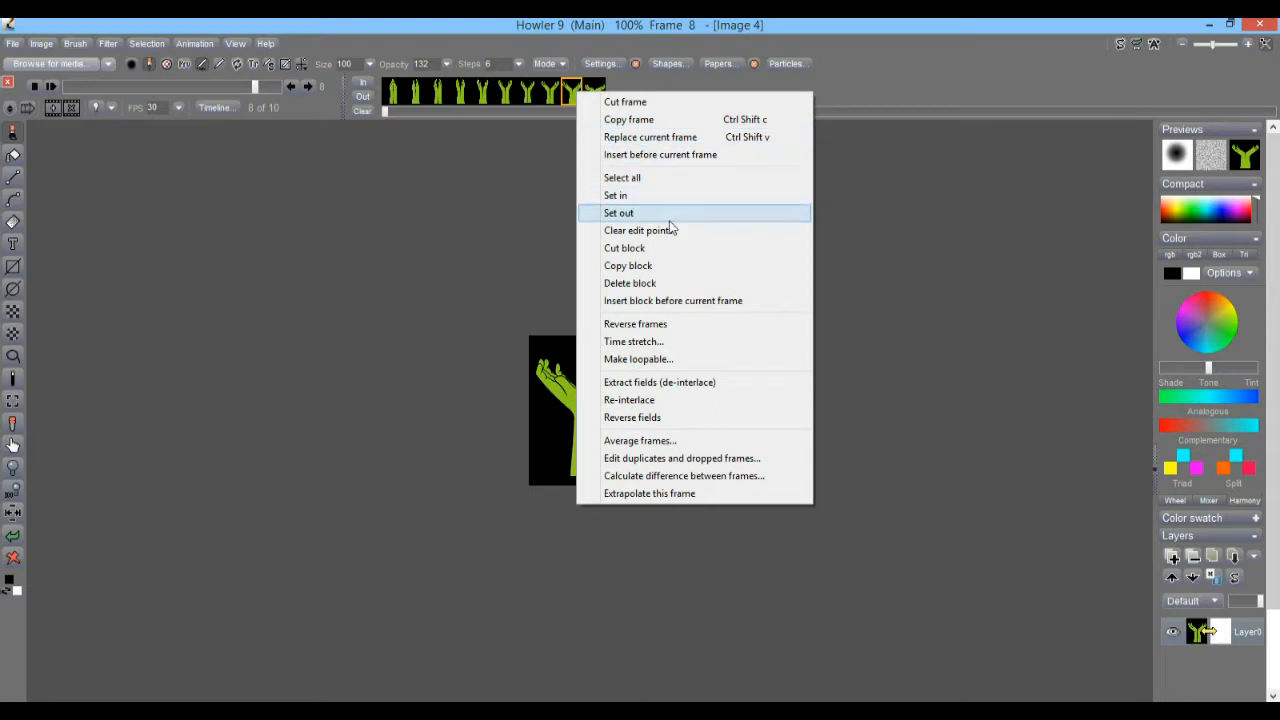
left_click(649, 155)
left_click_drag(1006, 111, 437, 111)
- Go back and forth through frames 7 to 10 to examine how the hands open across the final frames
left_click(507, 93)
left_click(592, 94)
left_click(614, 100)
left_click(596, 101)
left_click(575, 101)
left_click(543, 102)
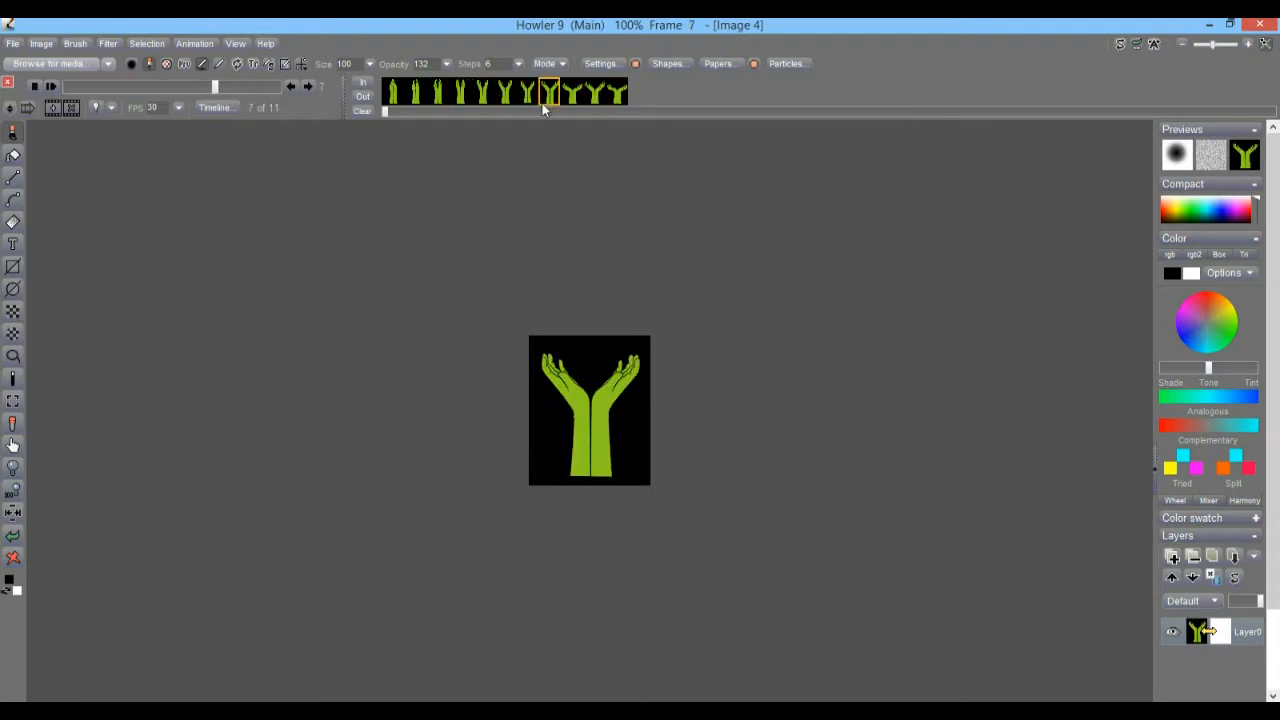
left_click(568, 101)
left_click(594, 100)
left_click(617, 100)
left_click(595, 100)
left_click(574, 98)
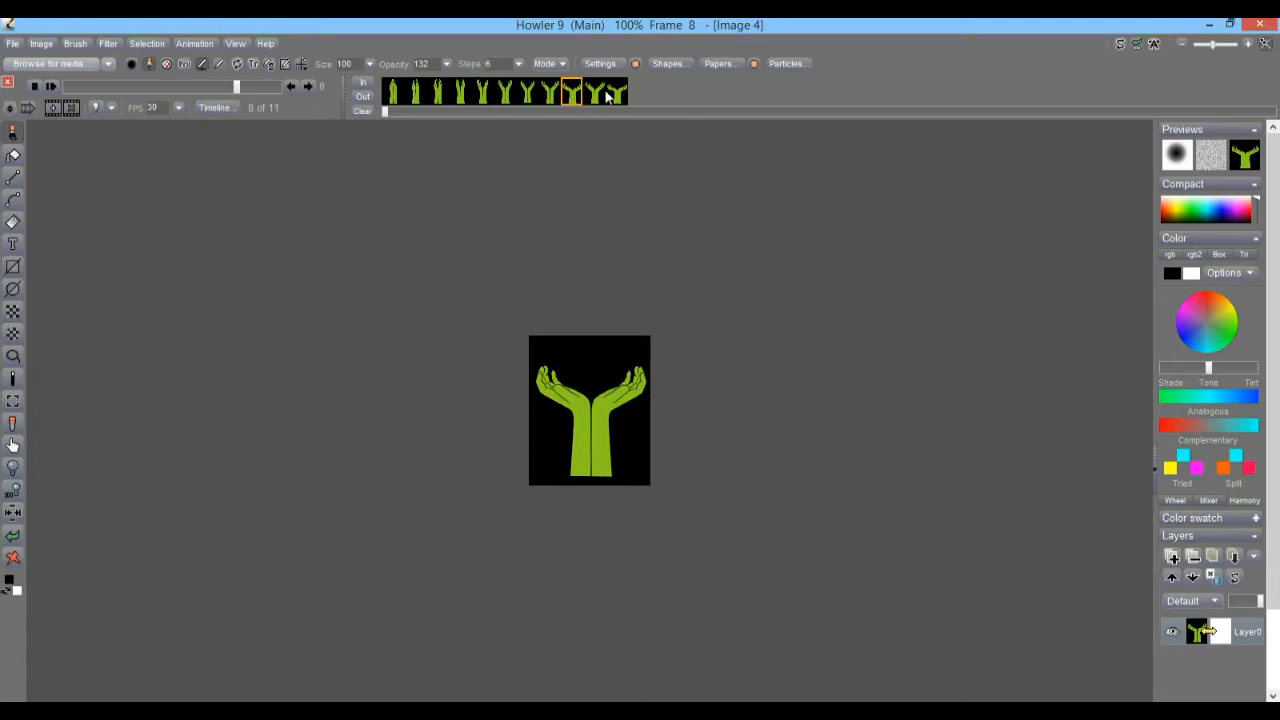
left_click(615, 93)
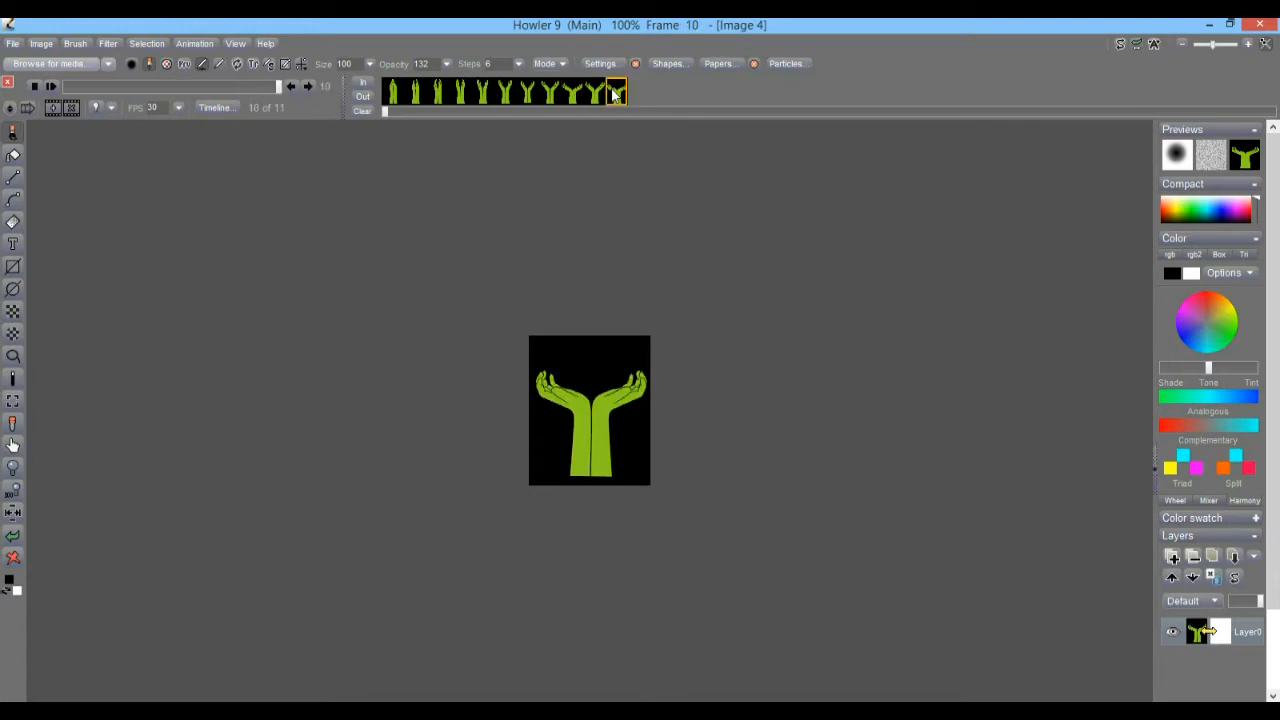
left_click(592, 95)
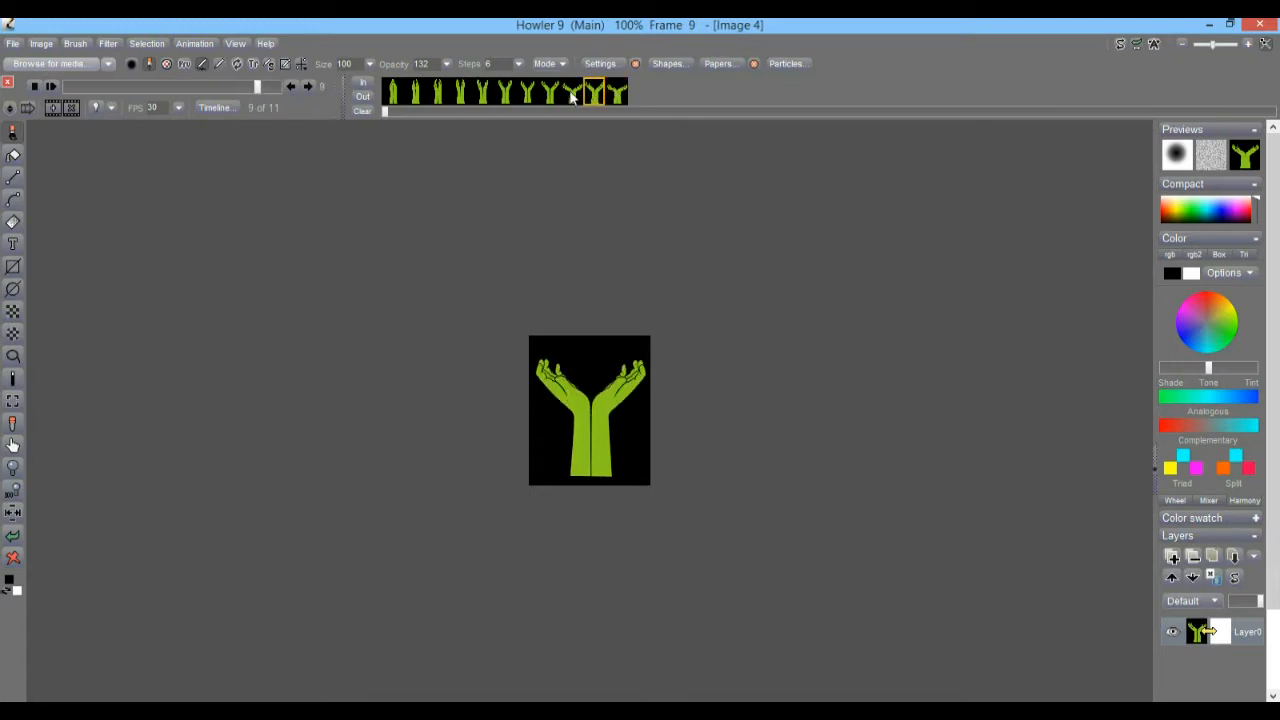
left_click(549, 93)
left_click(574, 93)
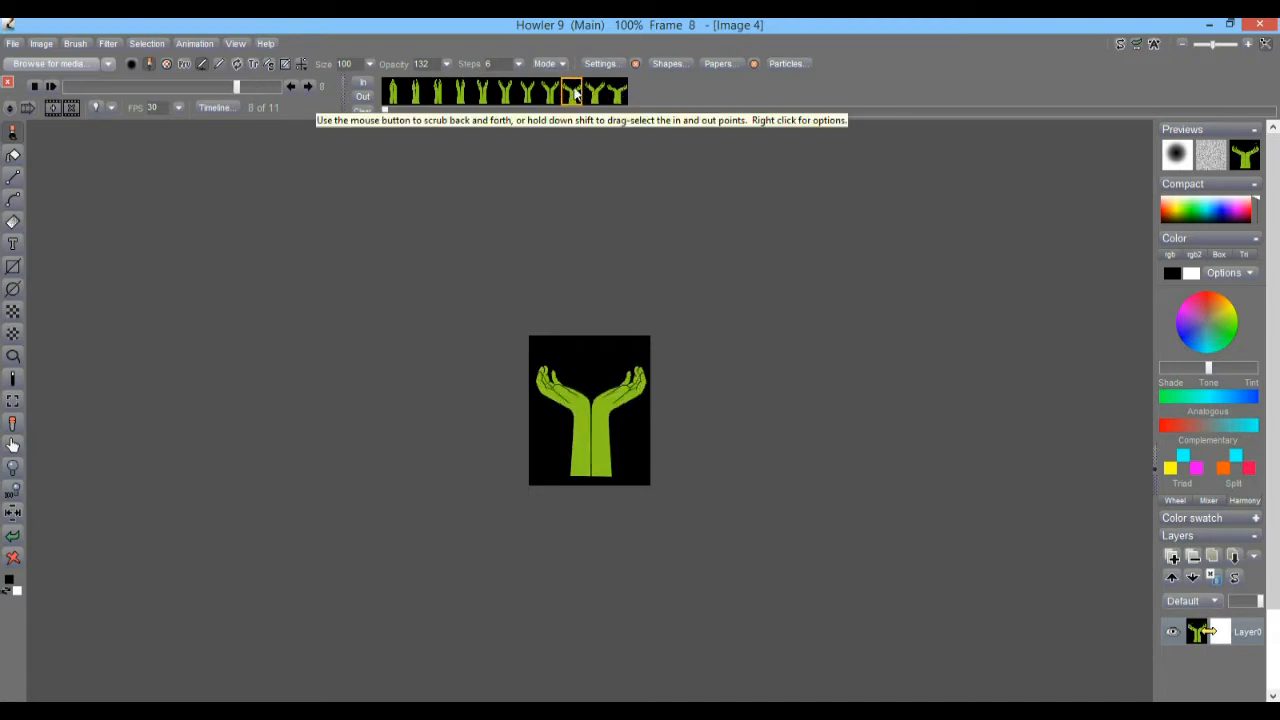
left_click(598, 93)
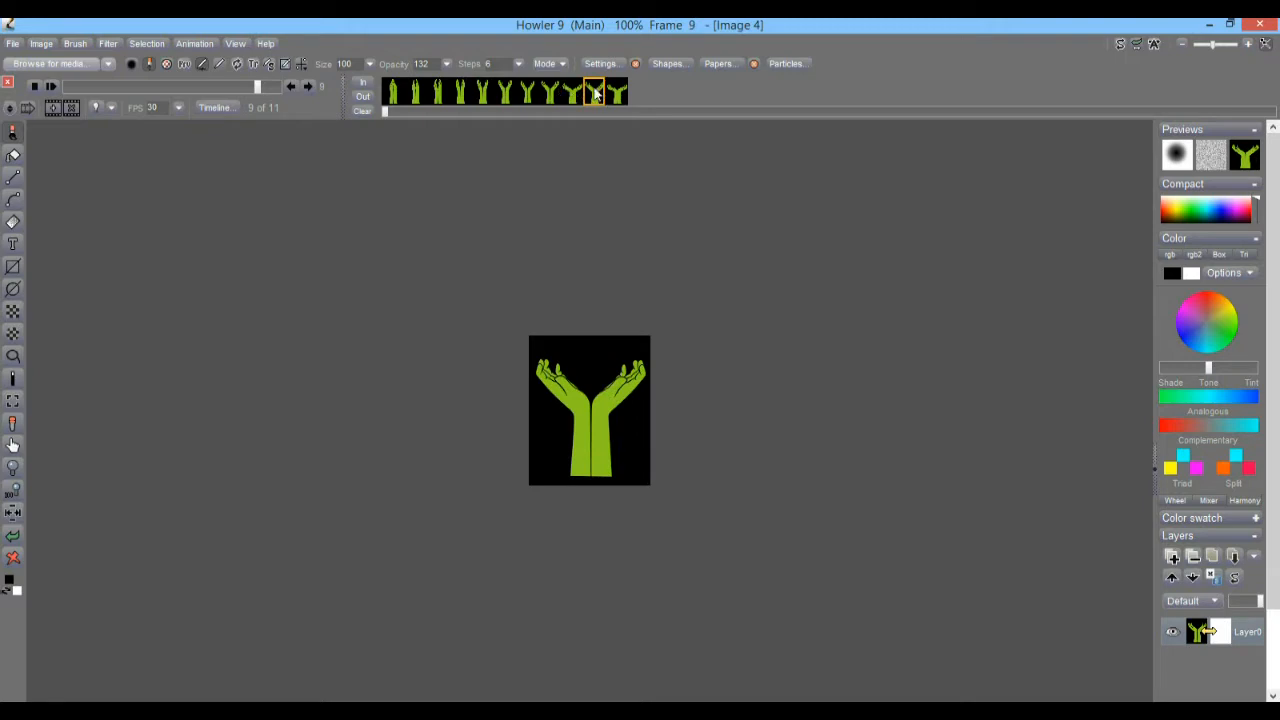
- Cut frame 9 out of the animation and insert it before frame 8
right_click(596, 92)
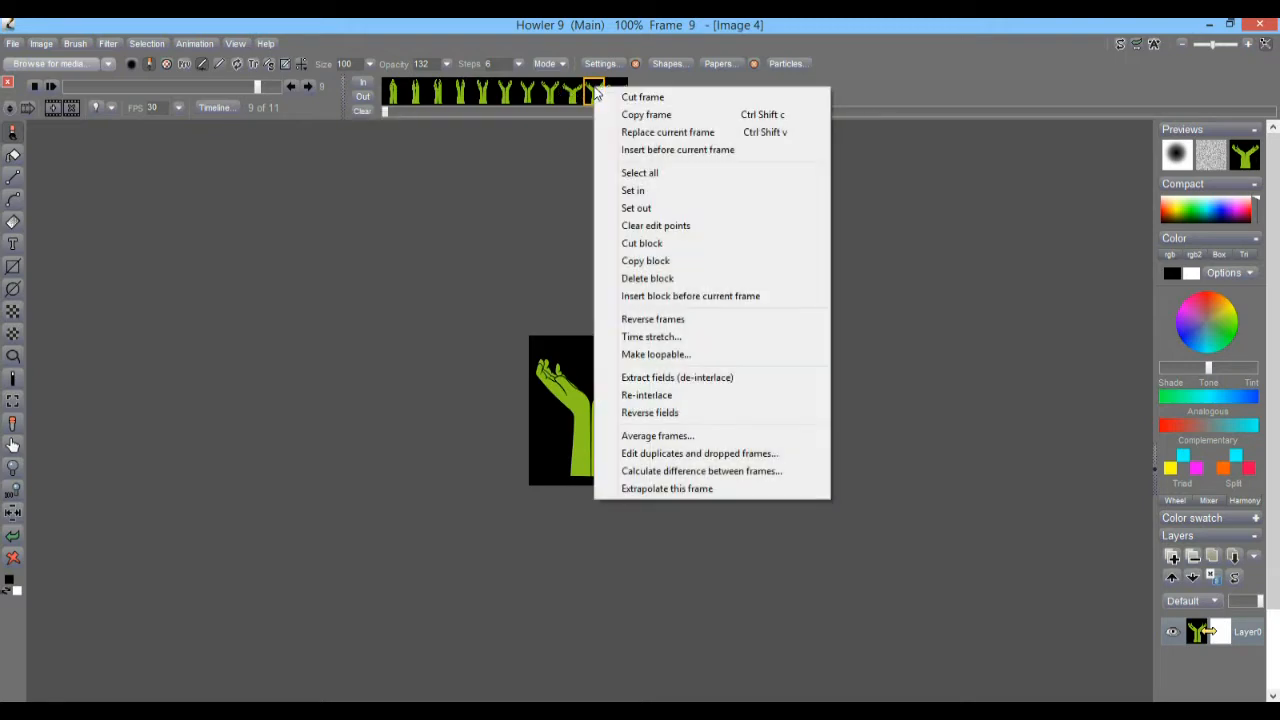
left_click(641, 97)
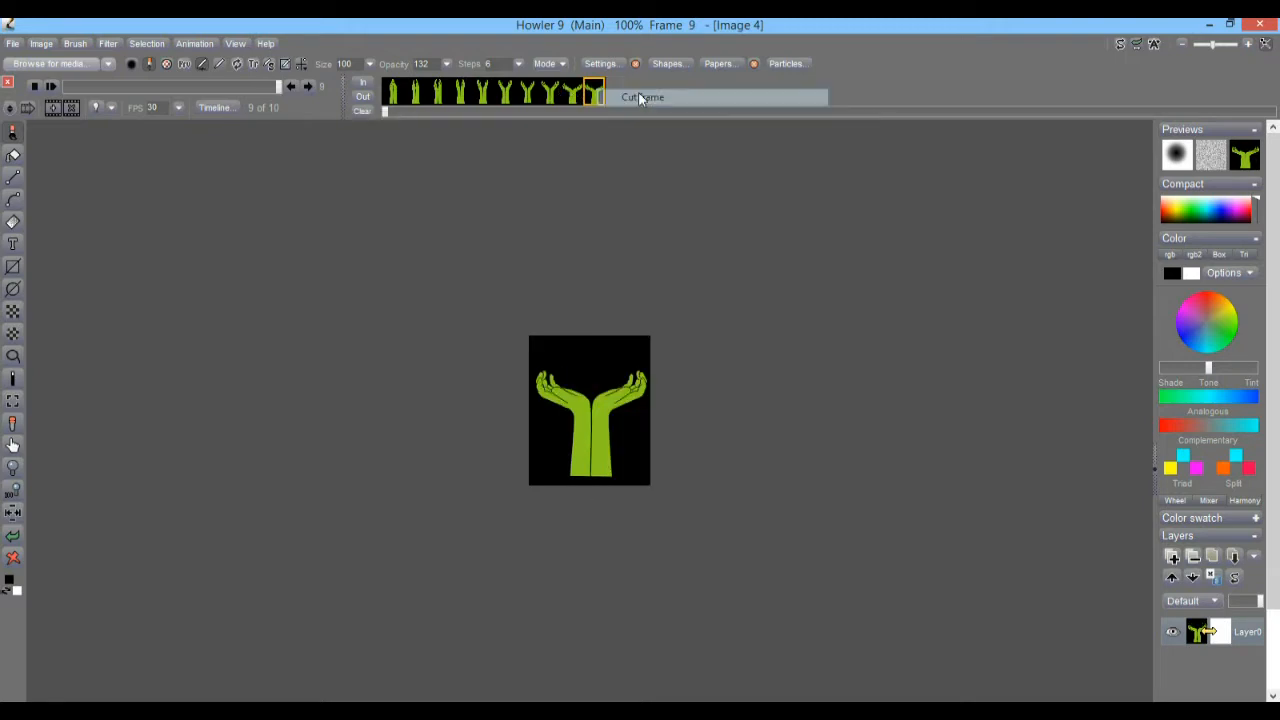
right_click(575, 94)
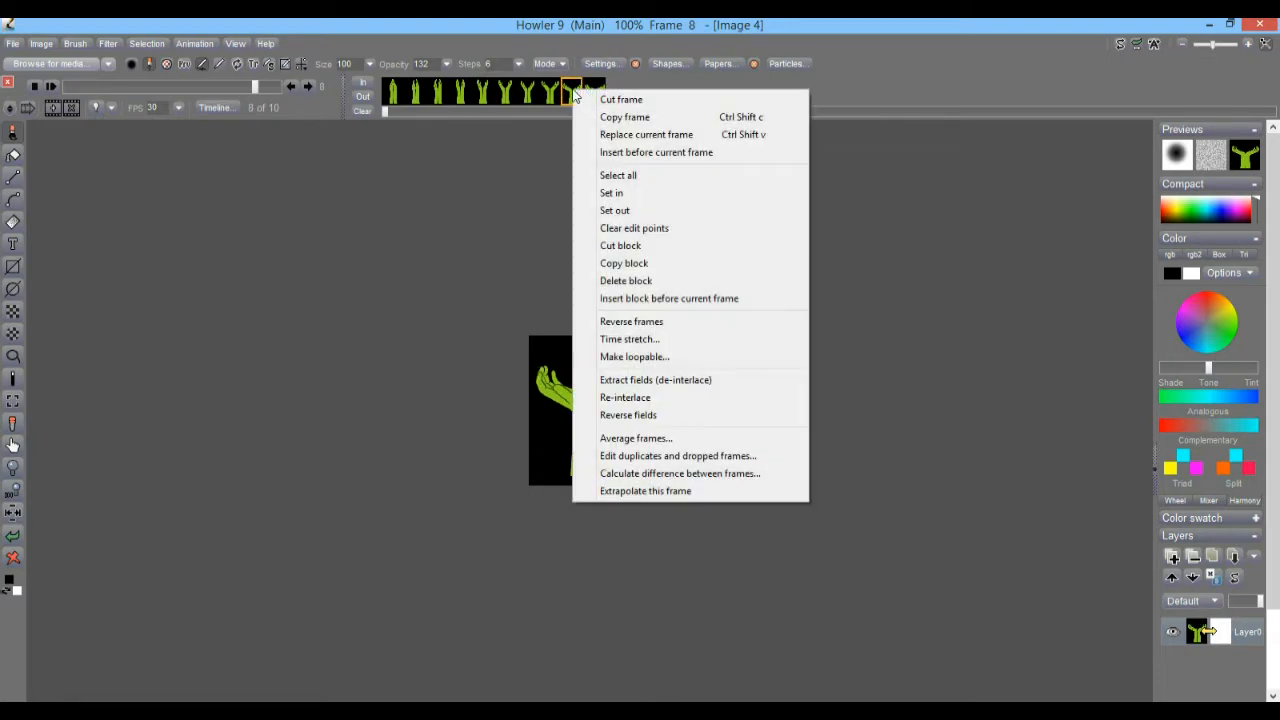
left_click(627, 154)
- Scrub through the whole animation from the first to the last frame to check that the hands open smoothly
left_click_drag(1097, 111, 376, 88)
left_click(505, 92)
left_click_drag(549, 112, 619, 96)
left_click(393, 92)
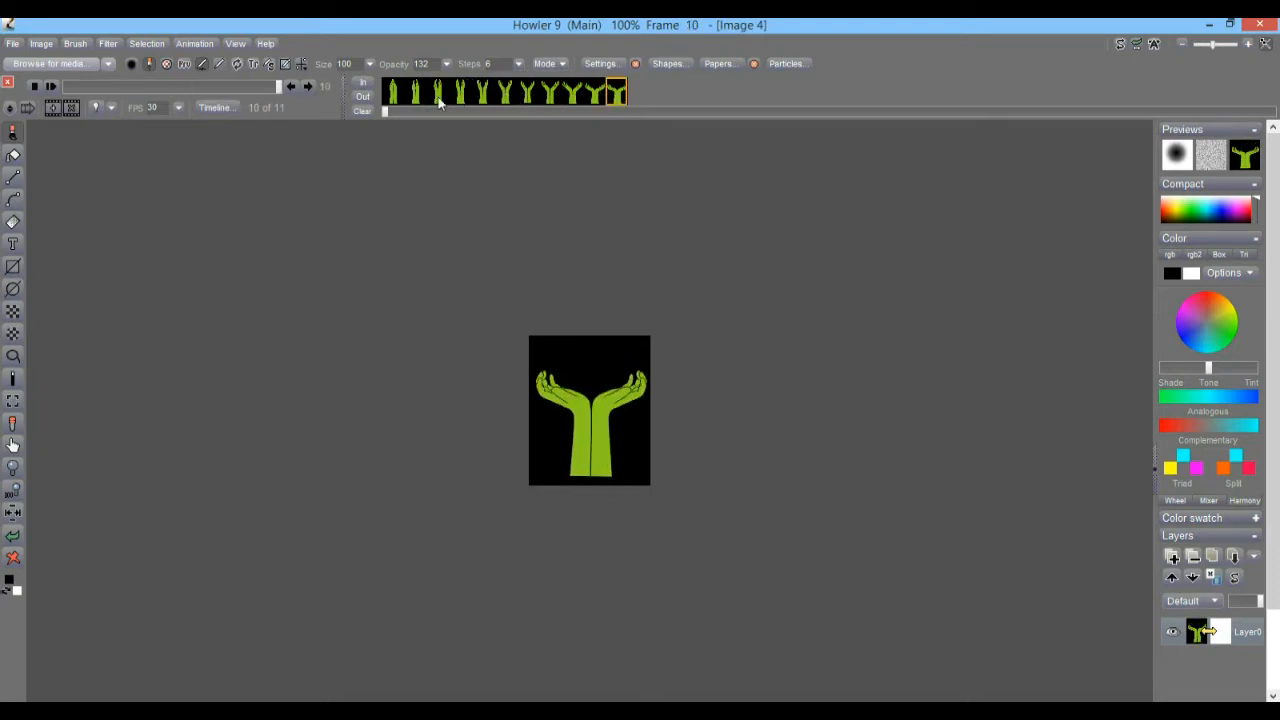
left_click_drag(396, 93, 631, 99)
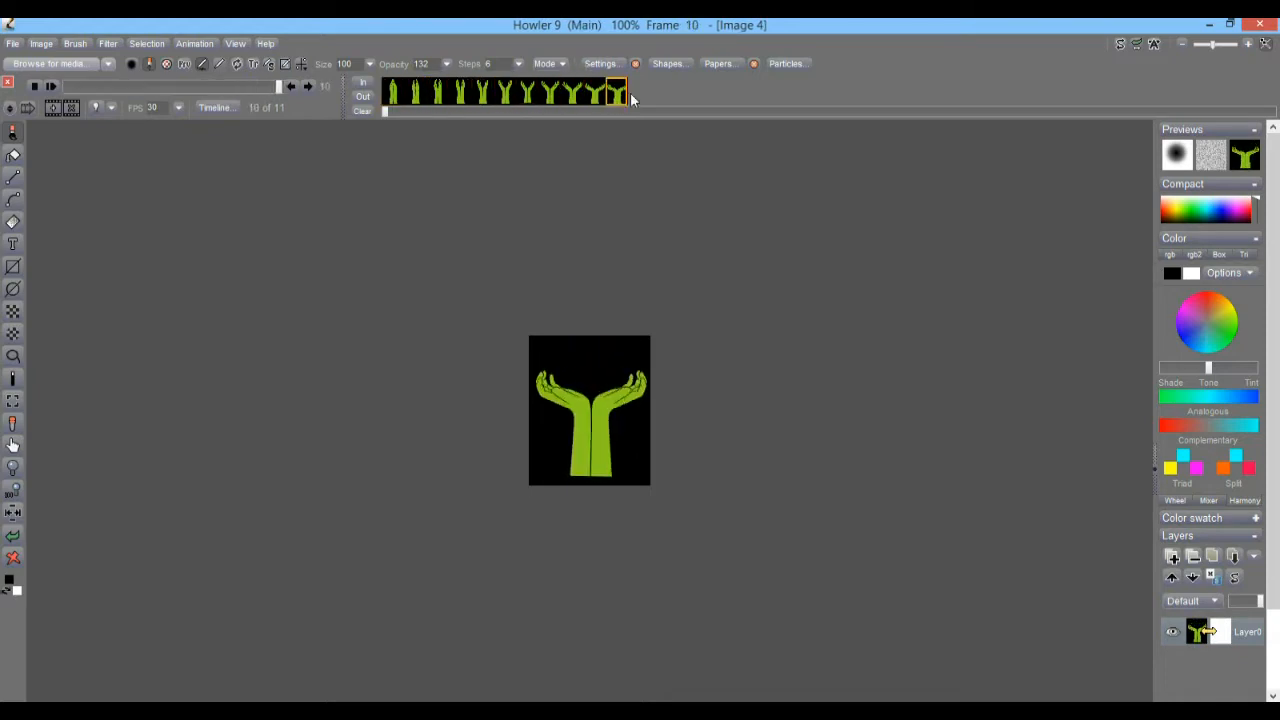
- Store the animation to memory, and move and enlarge the window of the stored copy
left_click(196, 44)
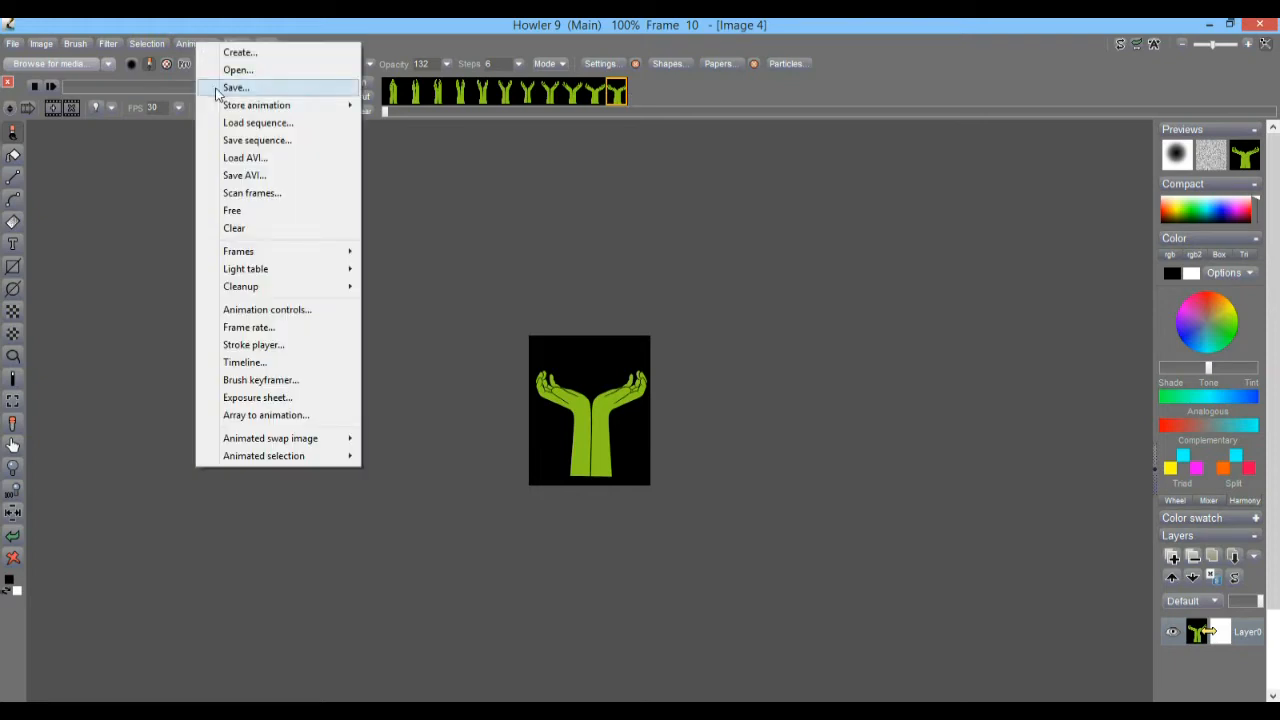
mouse_move(233, 108)
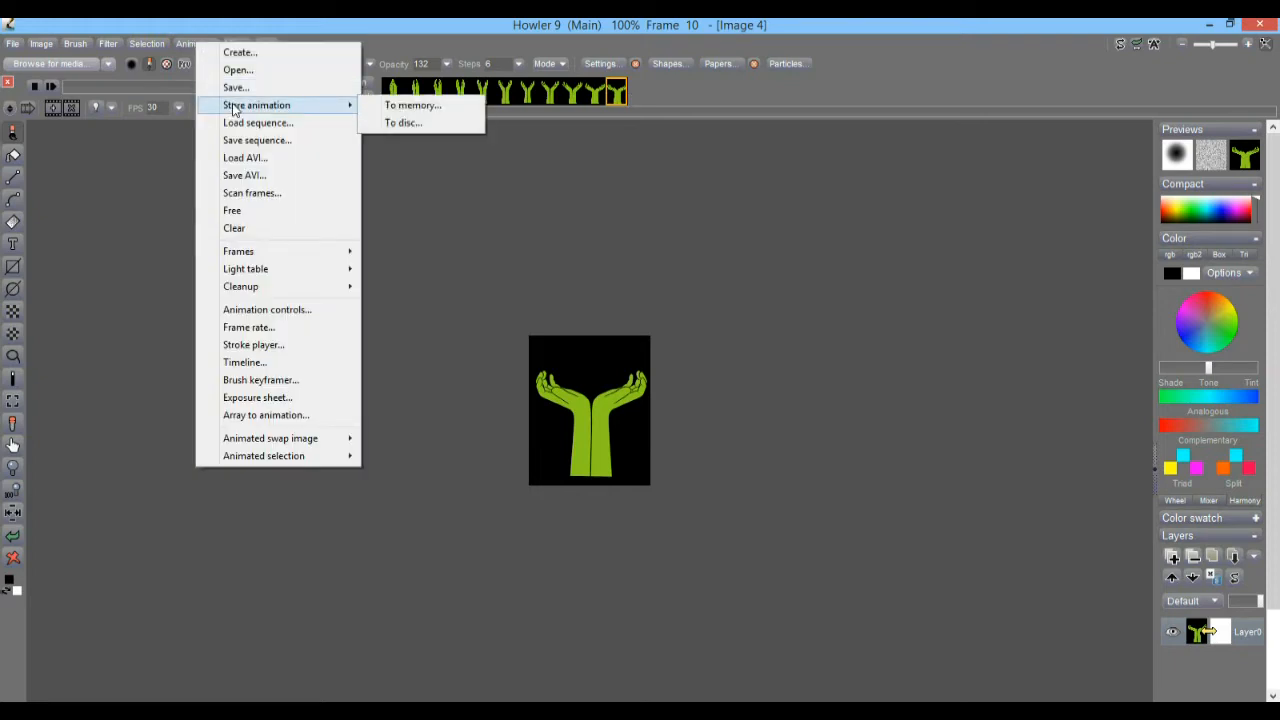
left_click(183, 43)
left_click(190, 29)
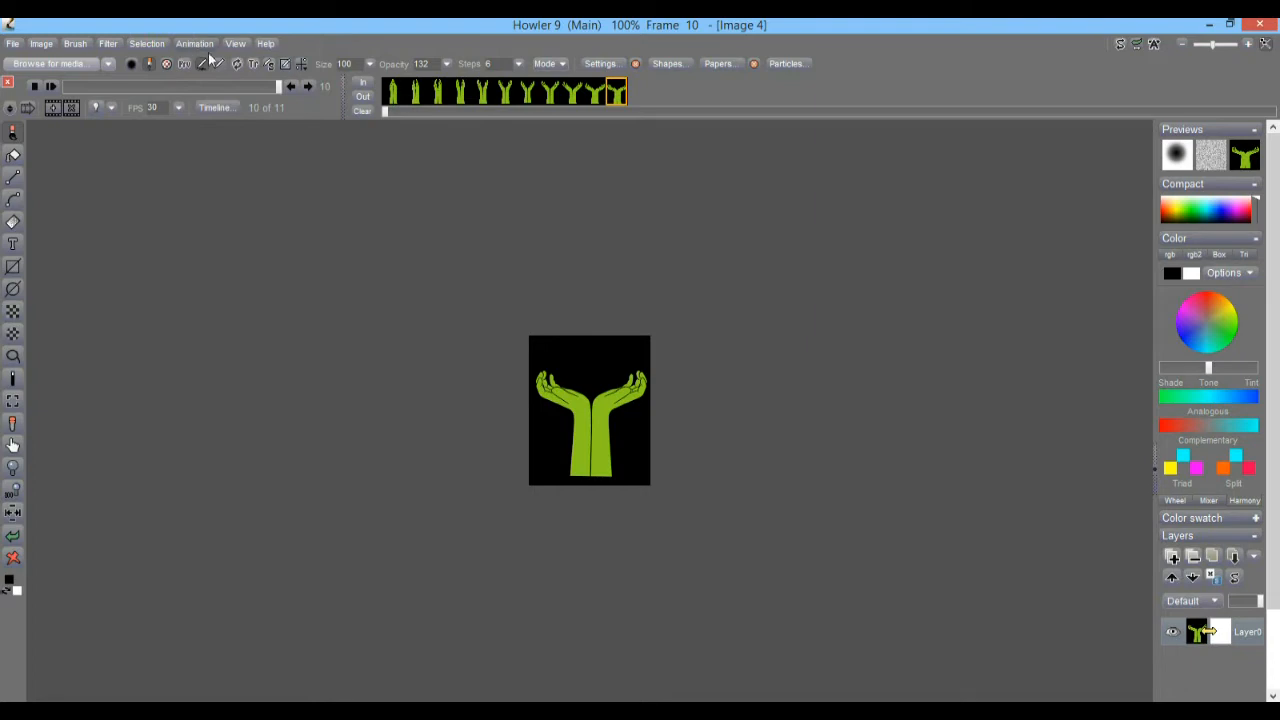
left_click(206, 43)
mouse_move(259, 112)
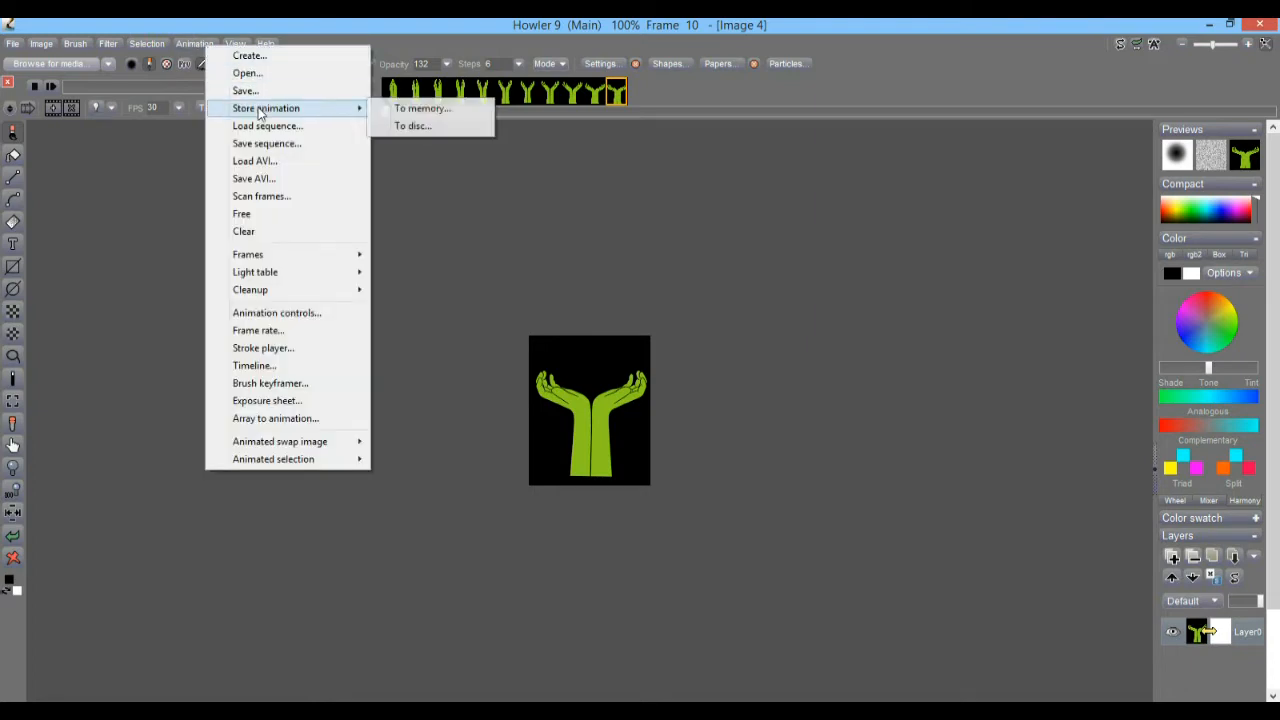
left_click(420, 113)
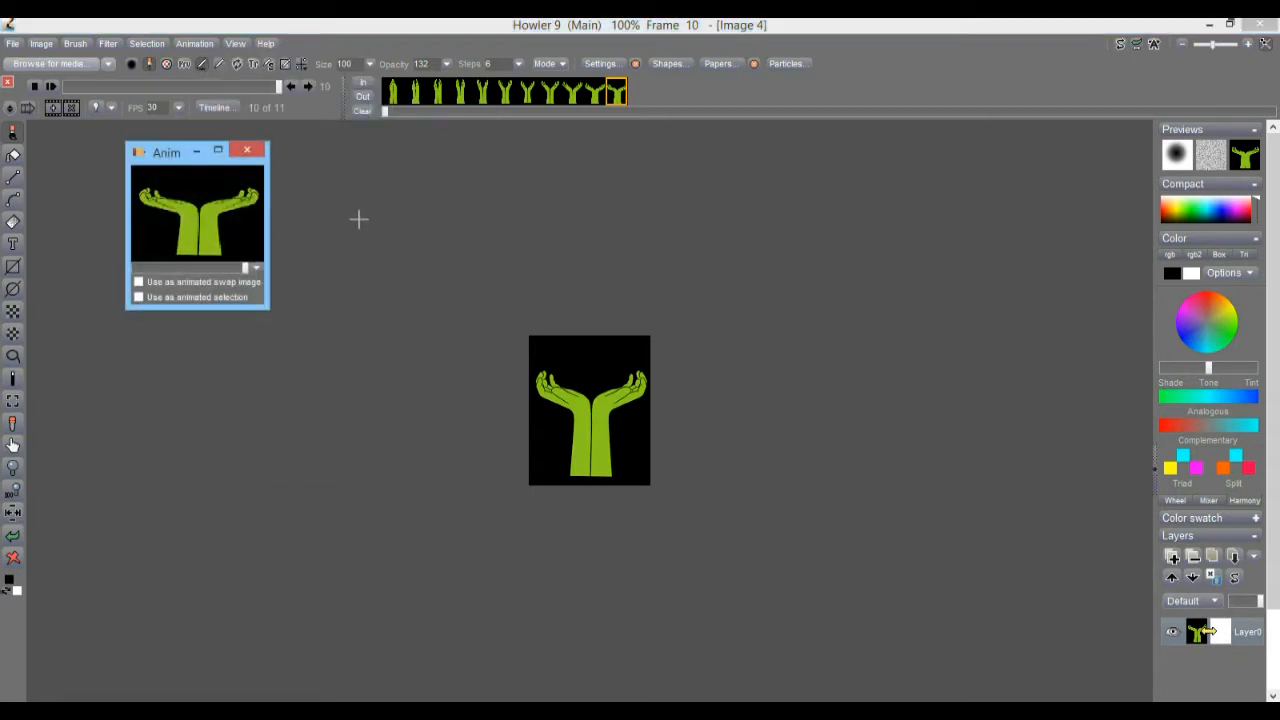
left_click_drag(163, 162, 807, 170)
left_click_drag(912, 316, 947, 364)
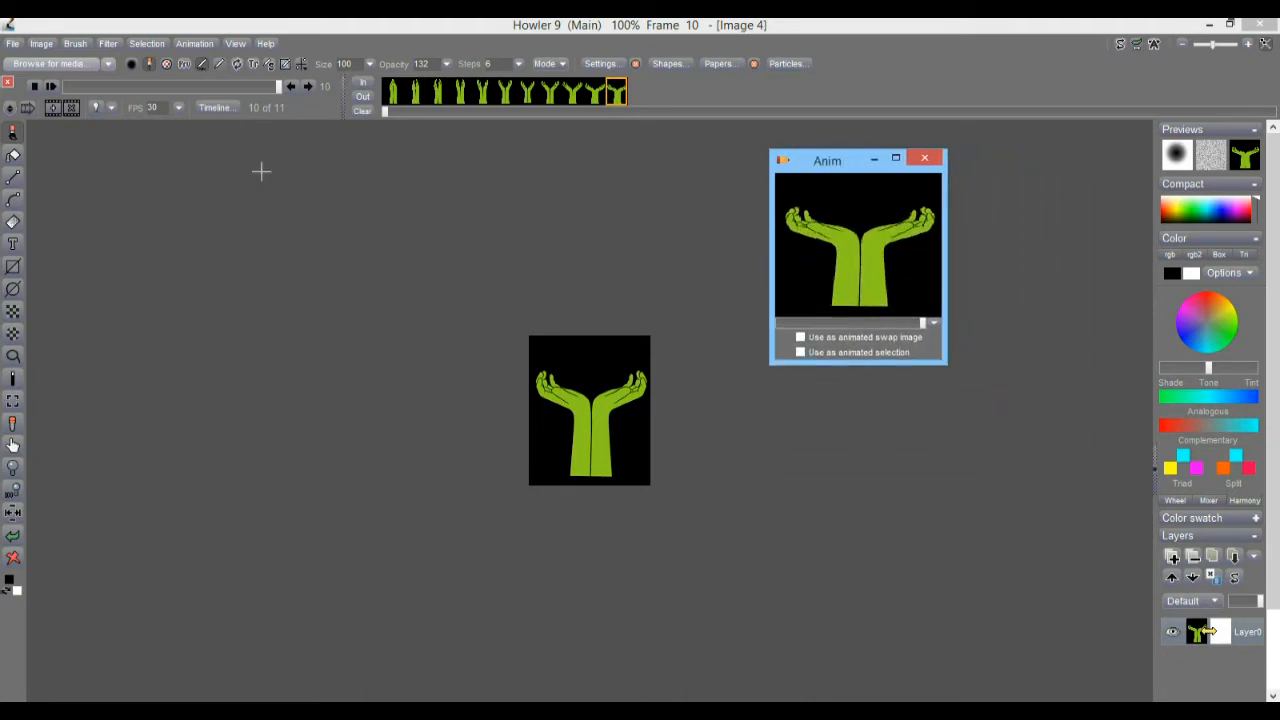
- Close the window of the animation stored in memory
left_click(188, 43)
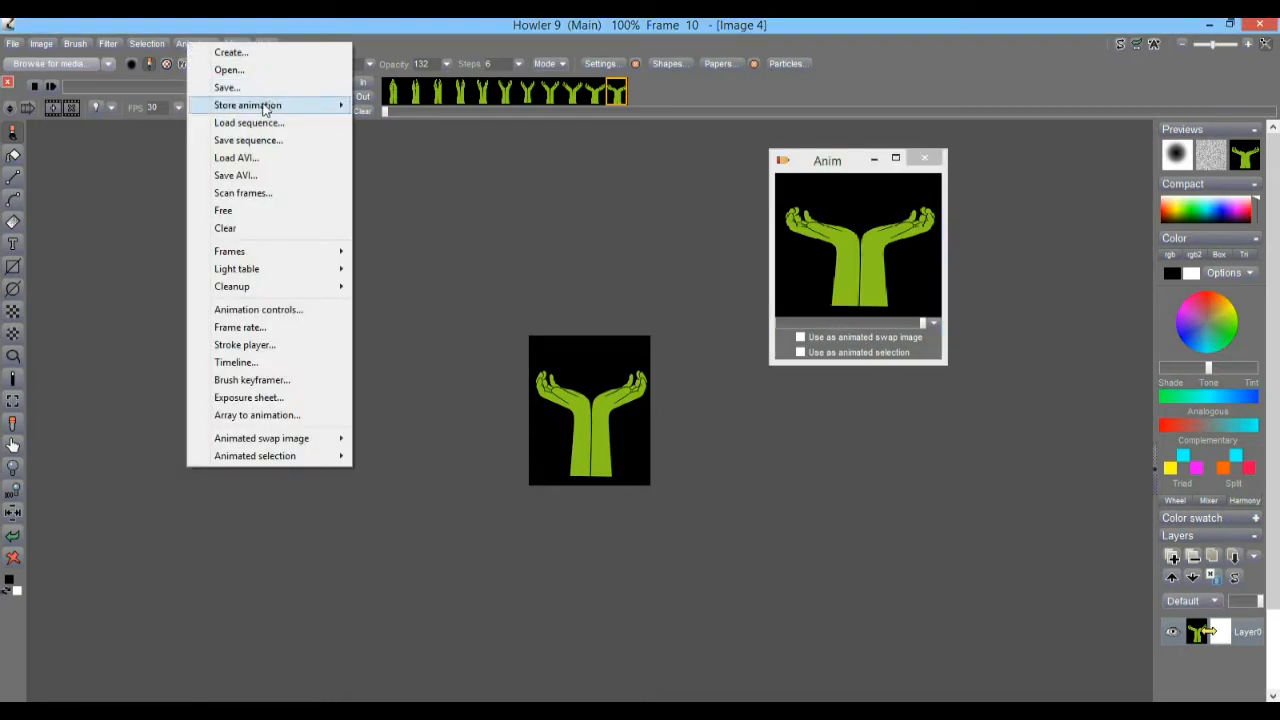
left_click(843, 162)
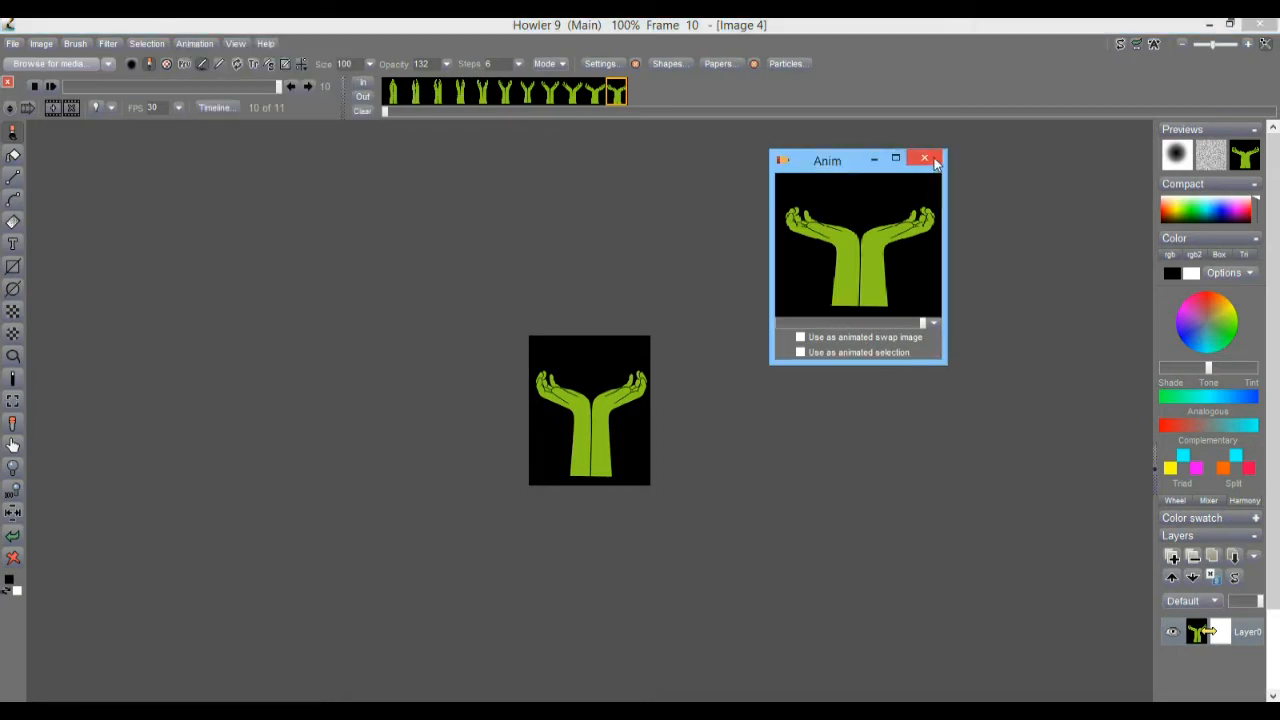
left_click(925, 159)
- Store the animation to disc, and move and enlarge the window of the stored copy
left_click(194, 45)
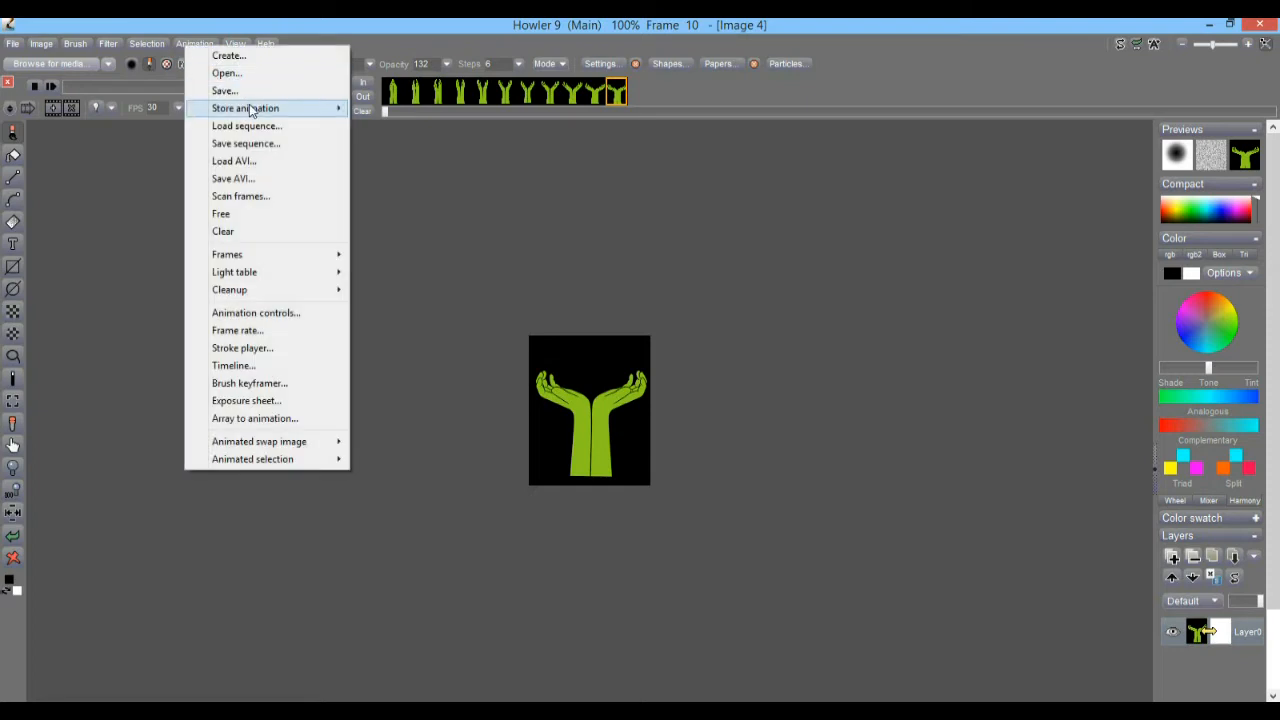
mouse_move(251, 108)
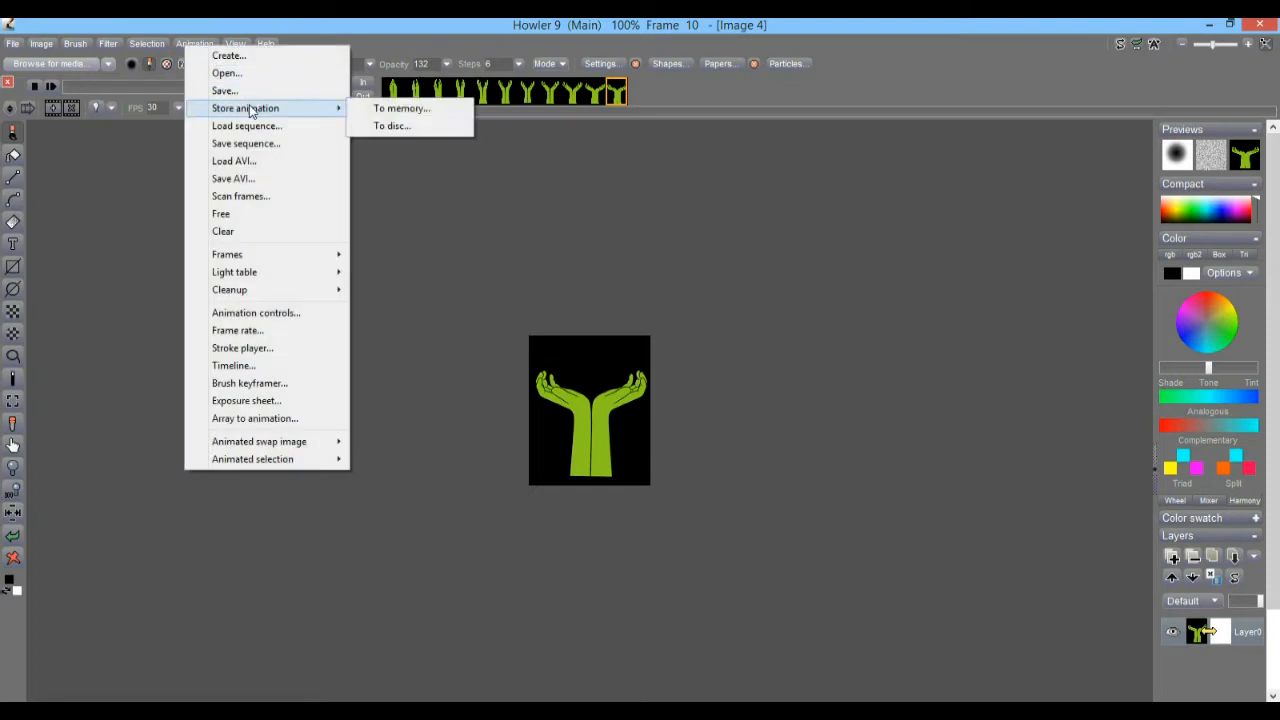
left_click(409, 127)
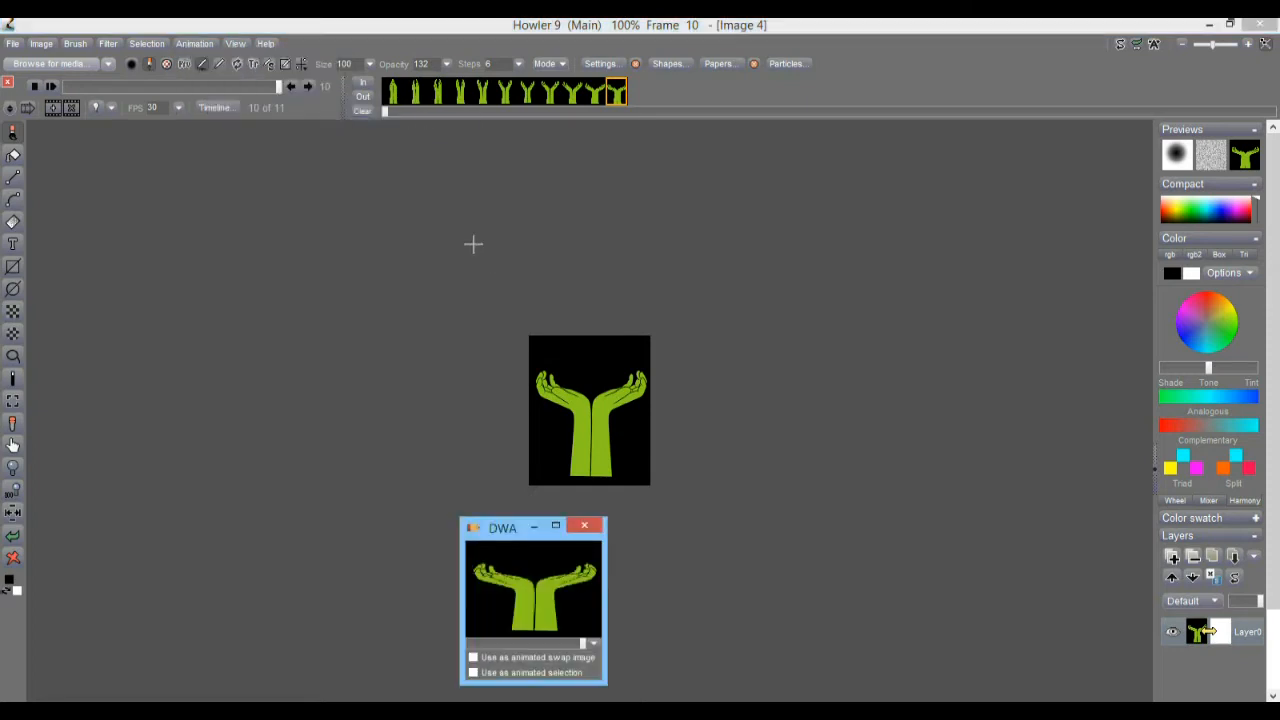
left_click_drag(499, 533, 906, 165)
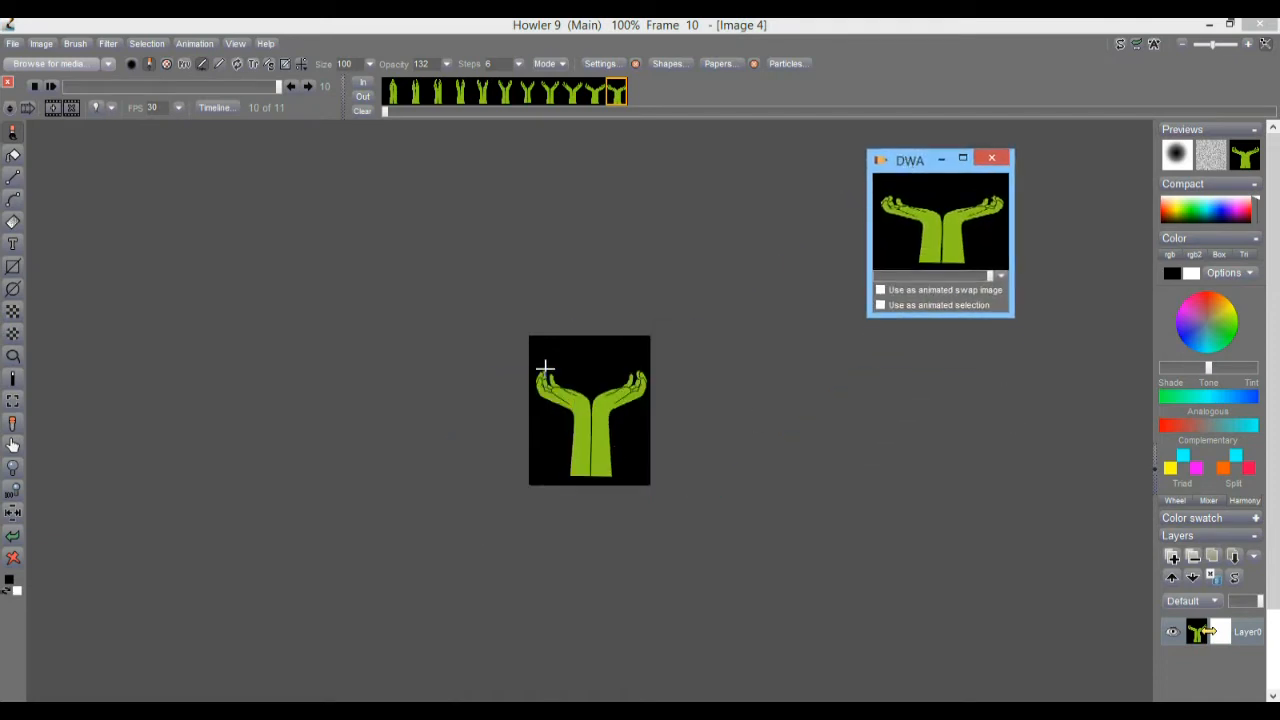
left_click_drag(1012, 316, 1062, 392)
- Go to frame 1 of the animation and close the window of the disc-stored copy
mouse_move(390, 94)
left_mouse_down()
mouse_move(626, 92)
mouse_move(412, 92)
left_mouse_up()
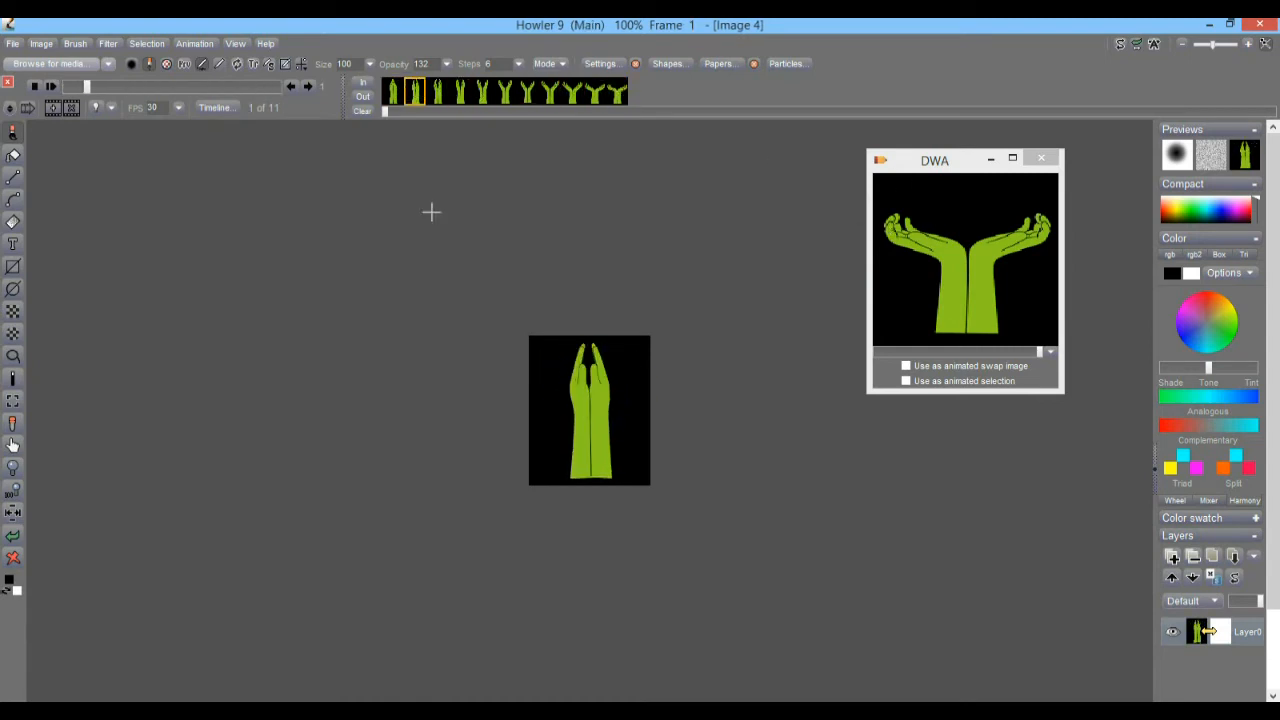
left_click(190, 45)
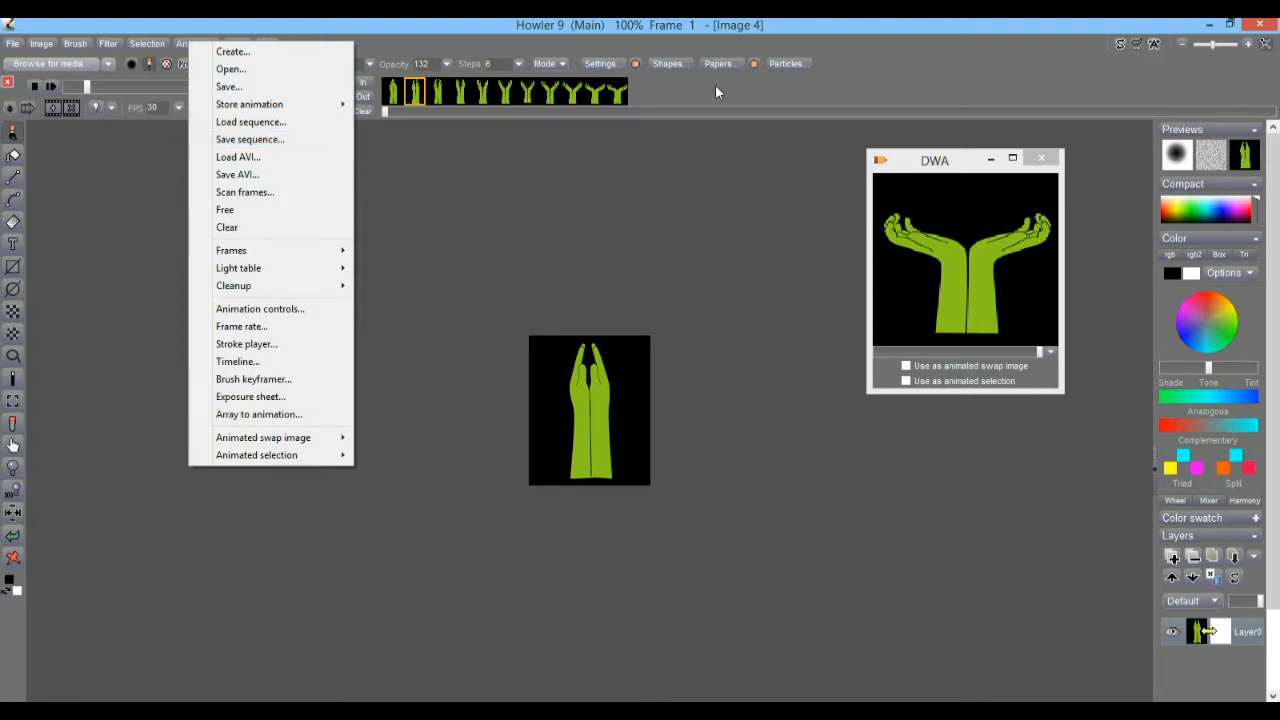
left_click(950, 162)
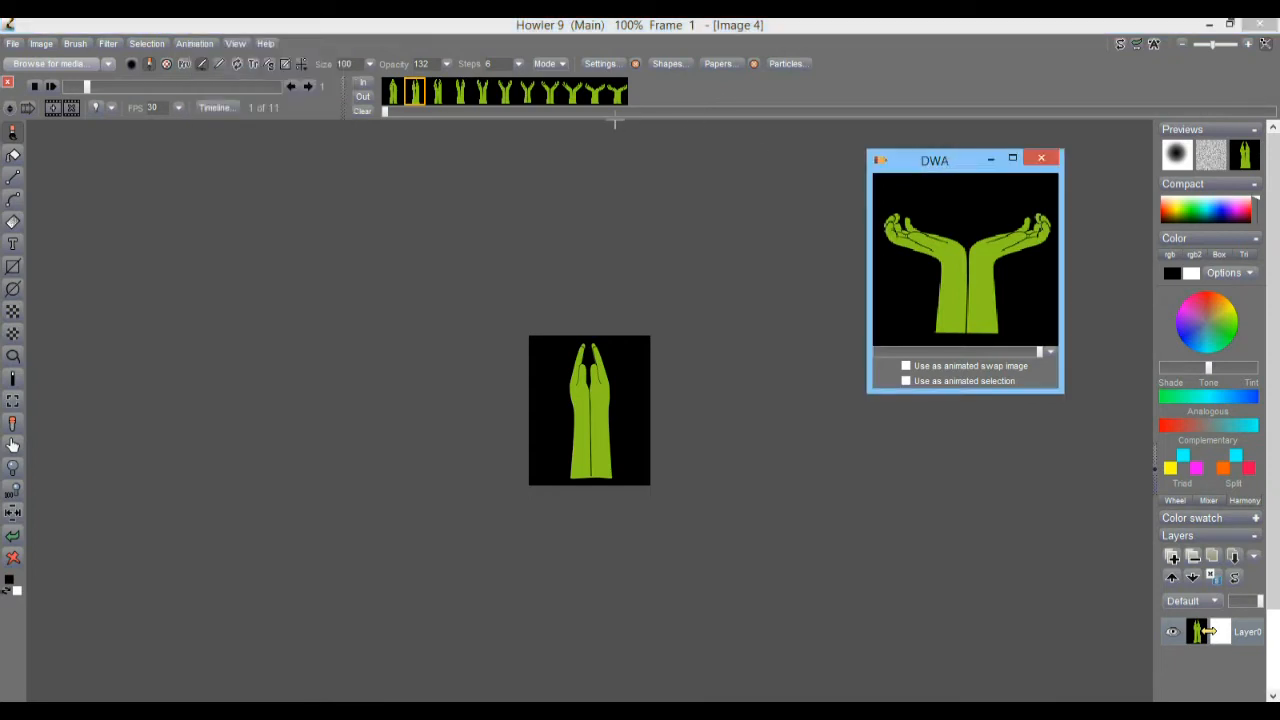
left_click(1041, 158)
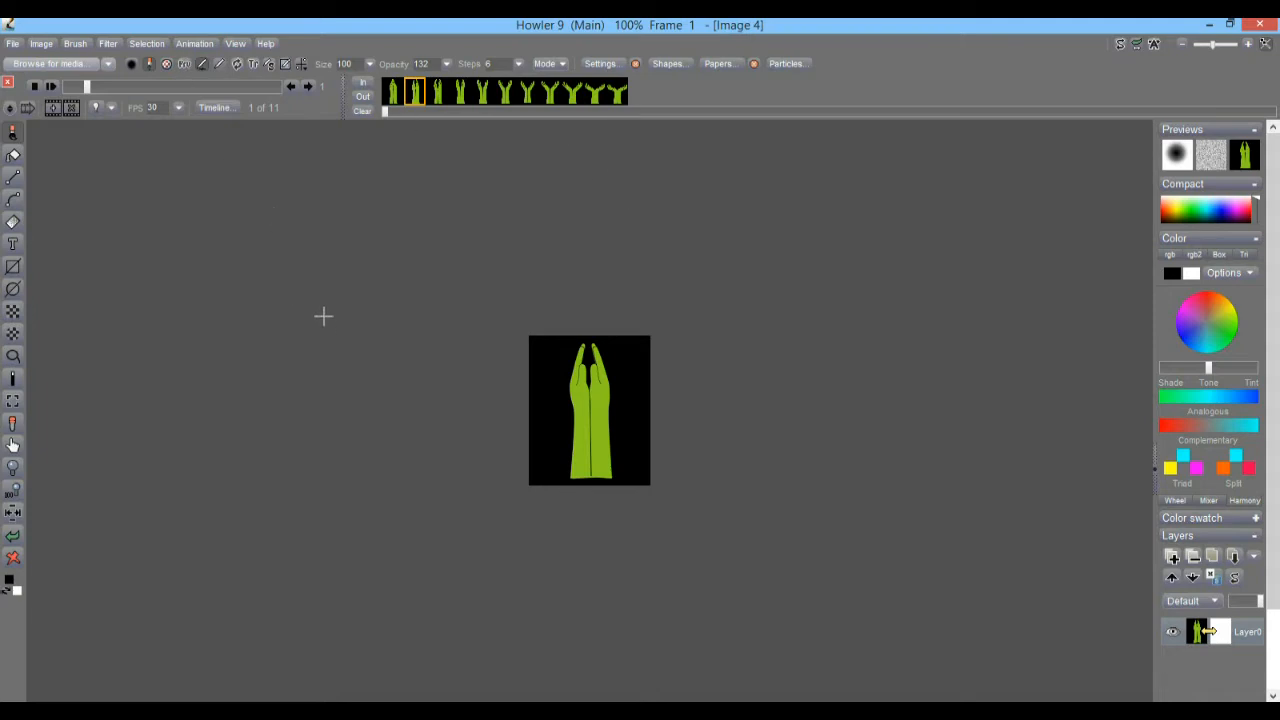
- Switch to the File Explorer folder with the numbered hand images and widen its window to examine the file order
key("alt+Tab")
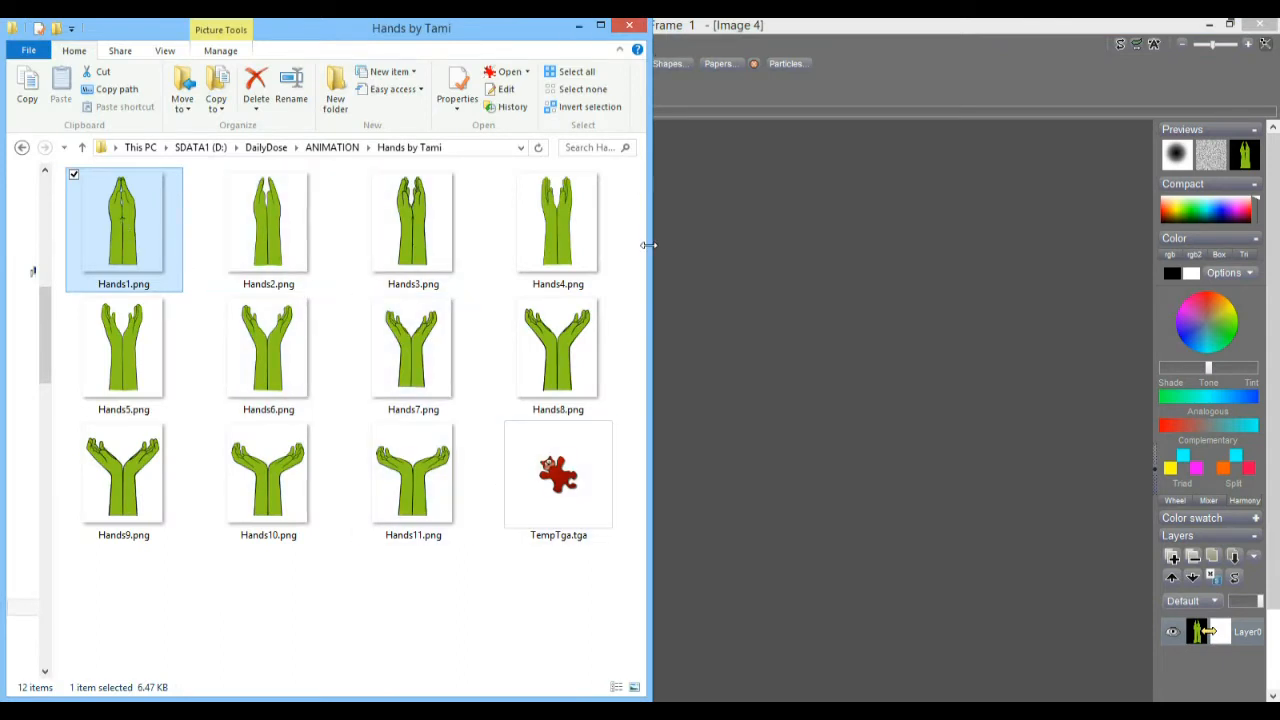
left_click_drag(651, 257, 782, 260)
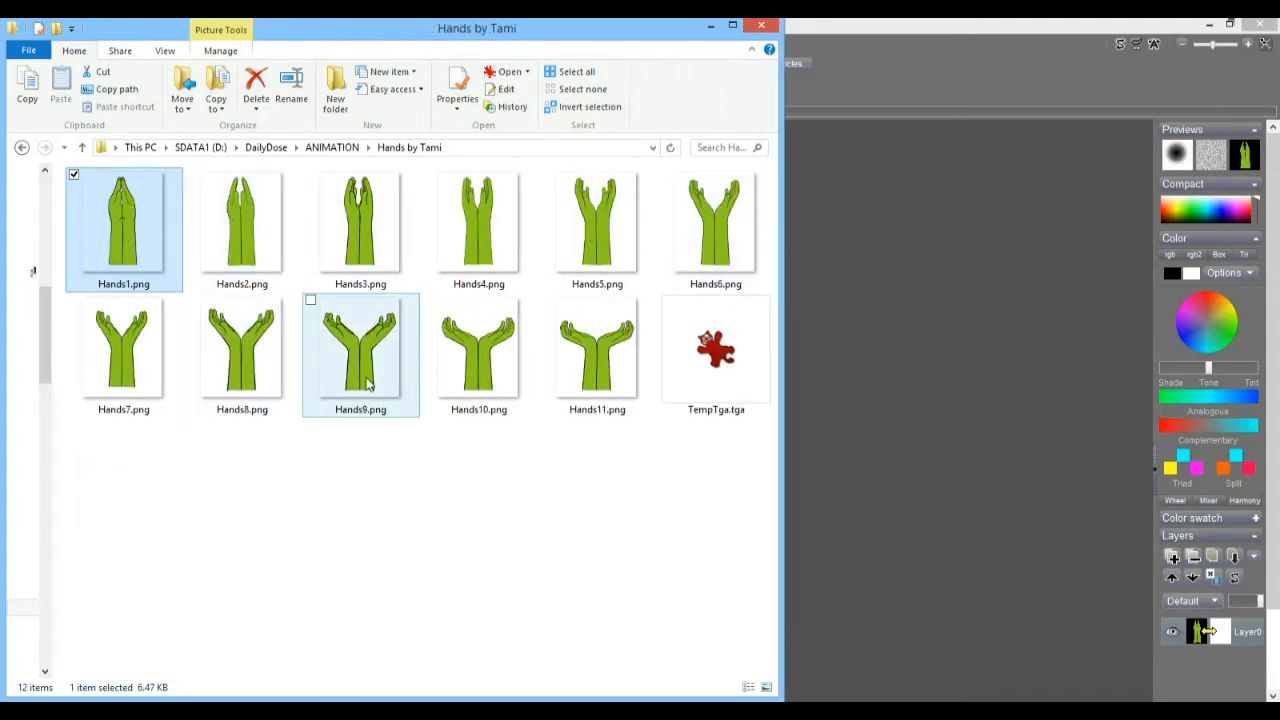
left_click(835, 24)
- Examine where Hands1.png, Hands10.png and Hands11.png are listed when loading a sequence, and cancel without loading
left_click(194, 44)
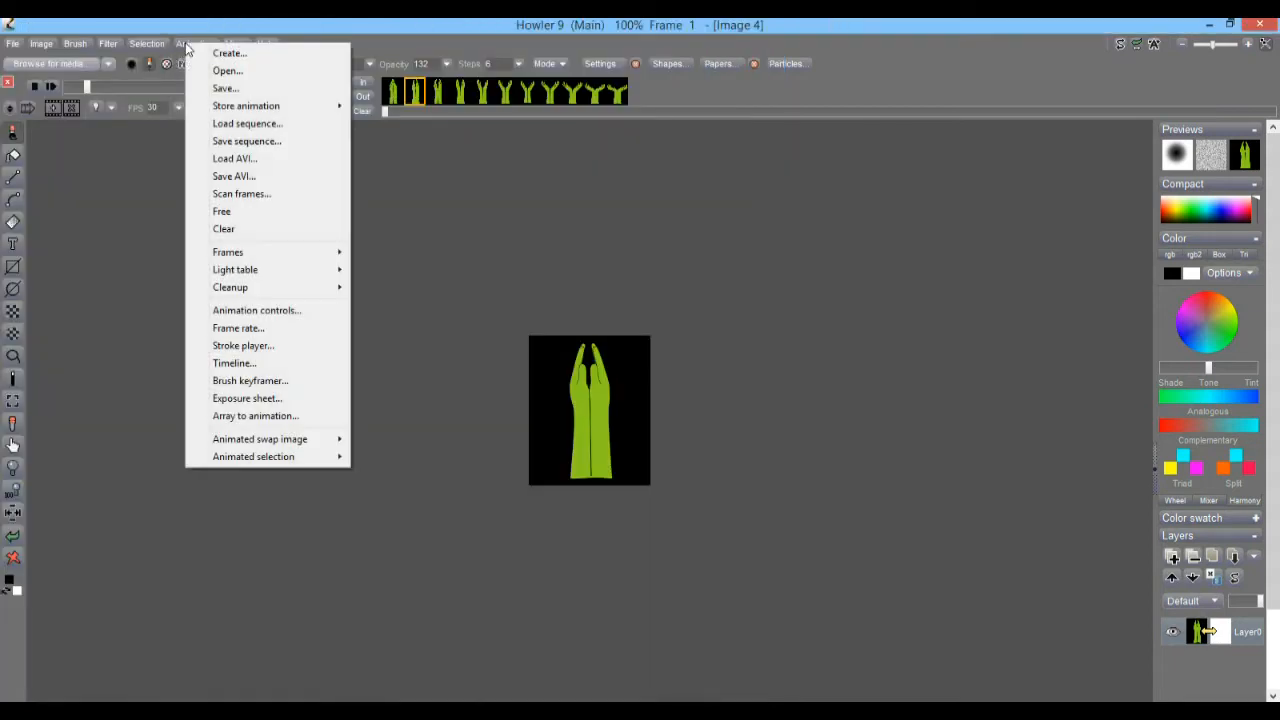
left_click(251, 126)
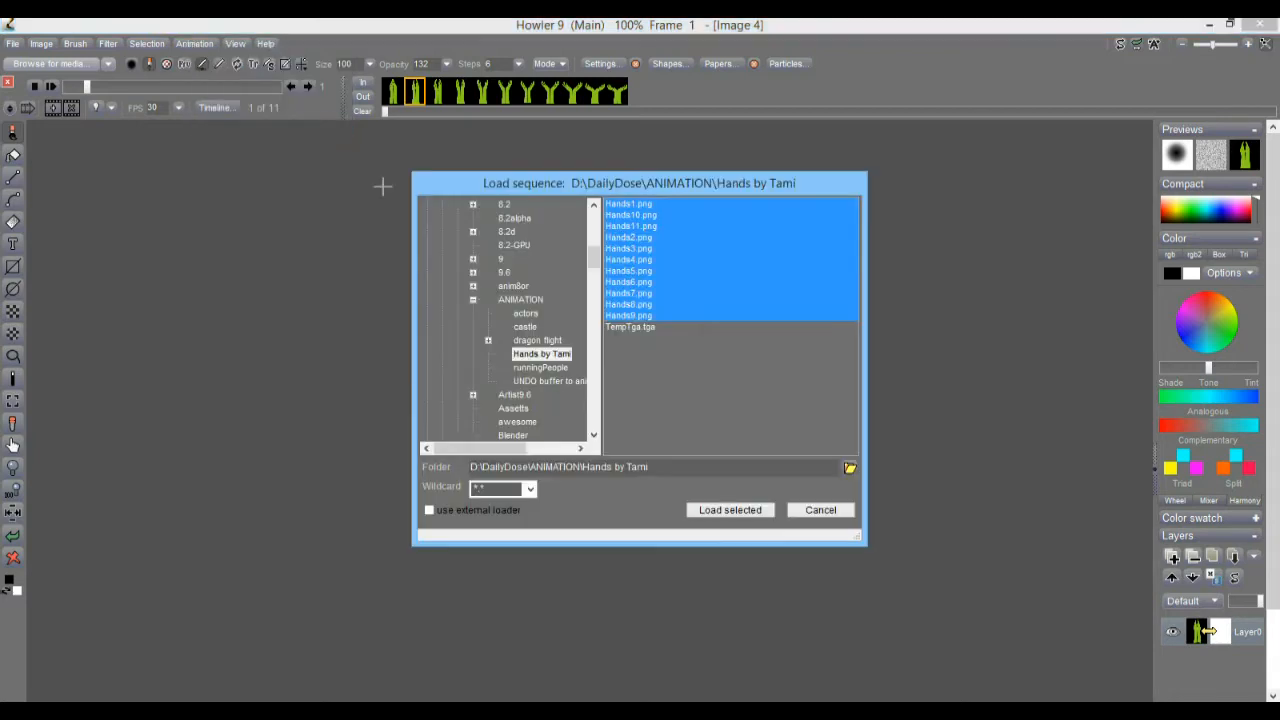
left_click(637, 203)
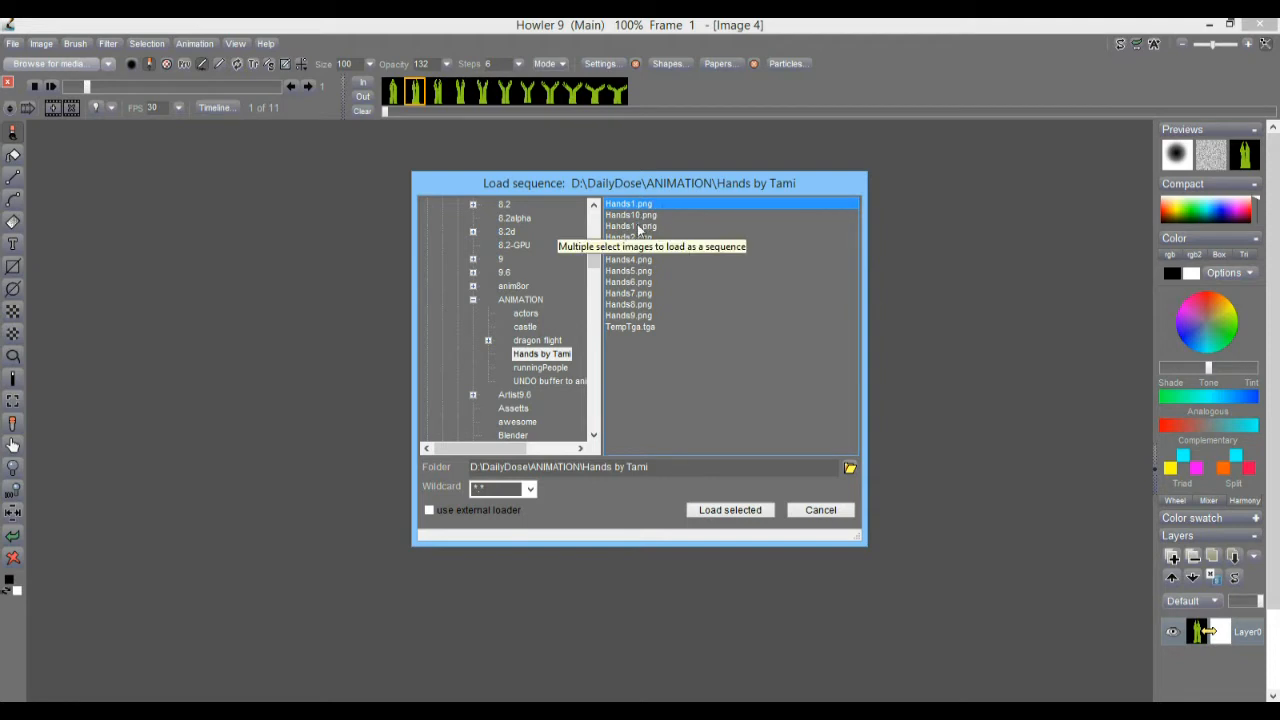
left_click(654, 217)
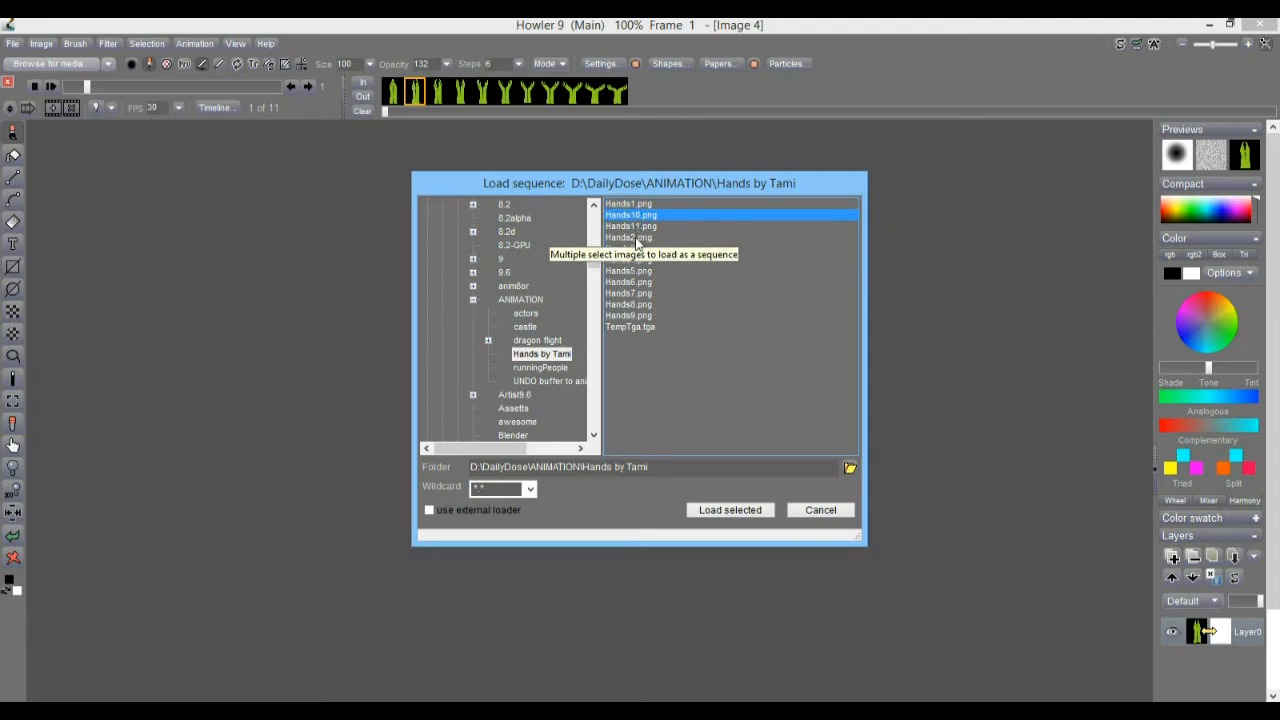
left_click(638, 228)
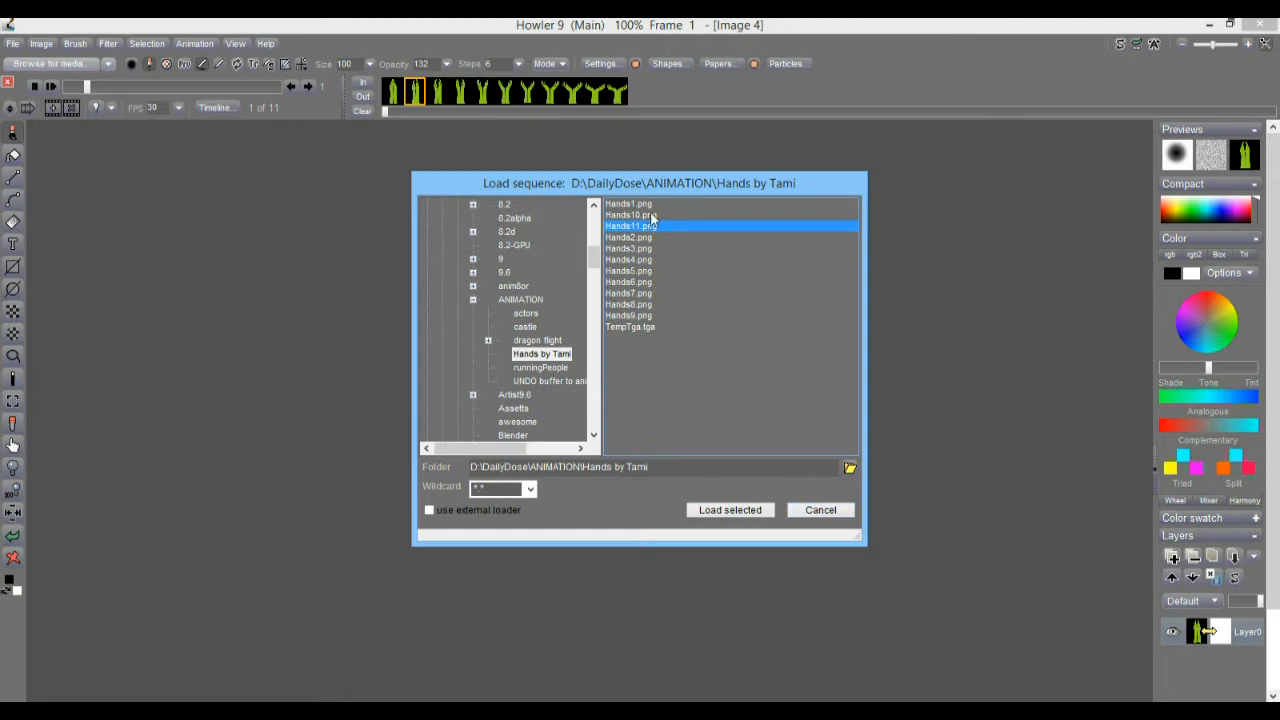
left_click(835, 510)
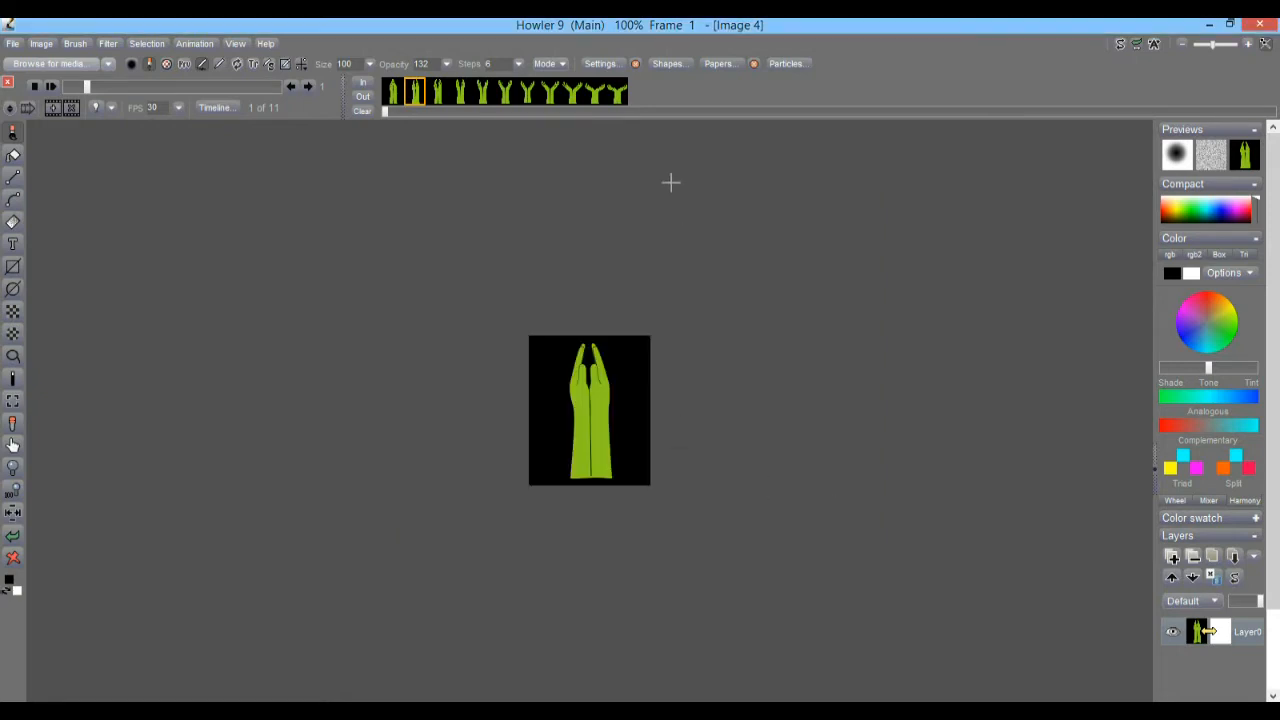
- Switch to the hand images folder in File Explorer and rename Hands1.png as Hands01.png
key("alt+Tab")
left_click(146, 288)
left_click(130, 284)
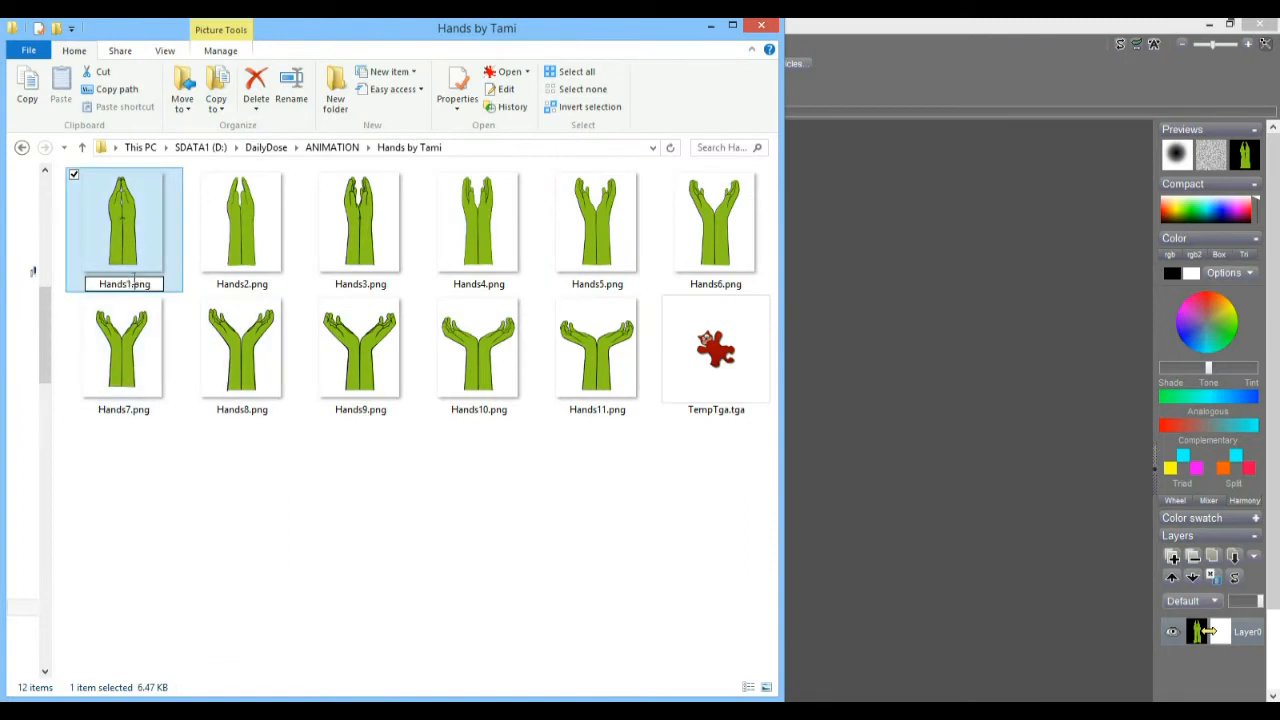
type("0")
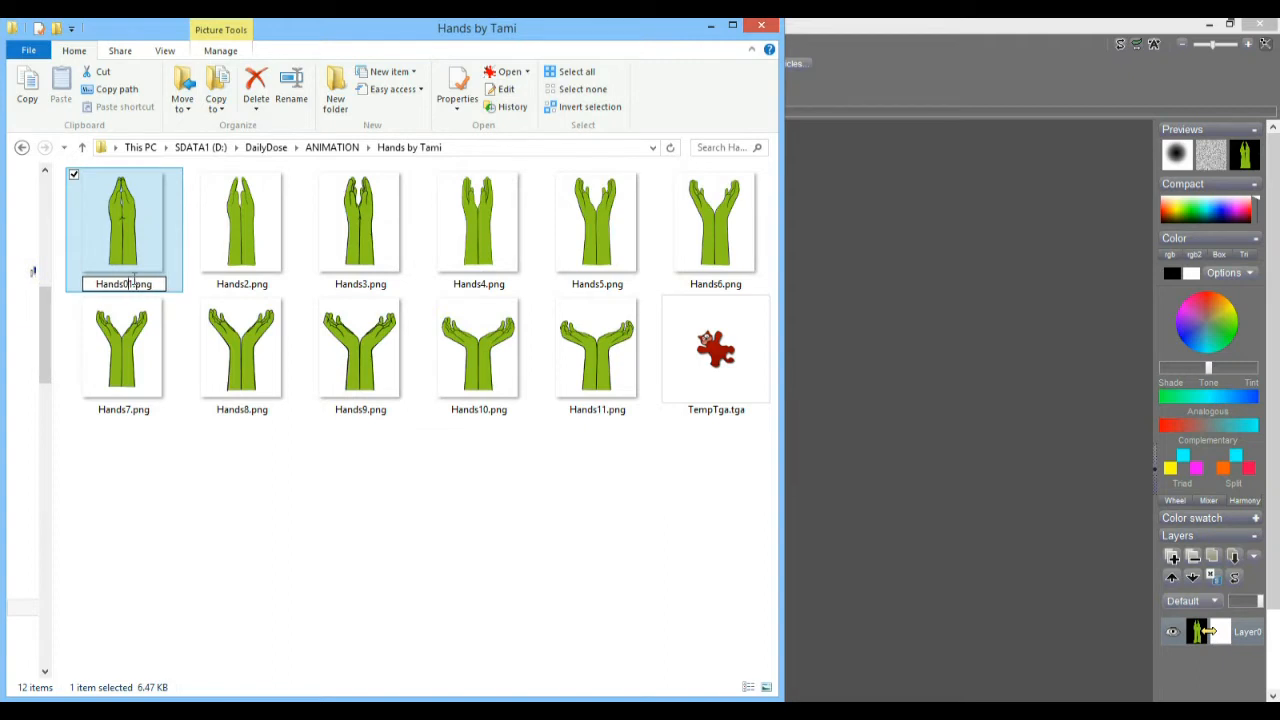
- Rename Hands2.png as Hands02.png
left_click(252, 288)
left_click(241, 284)
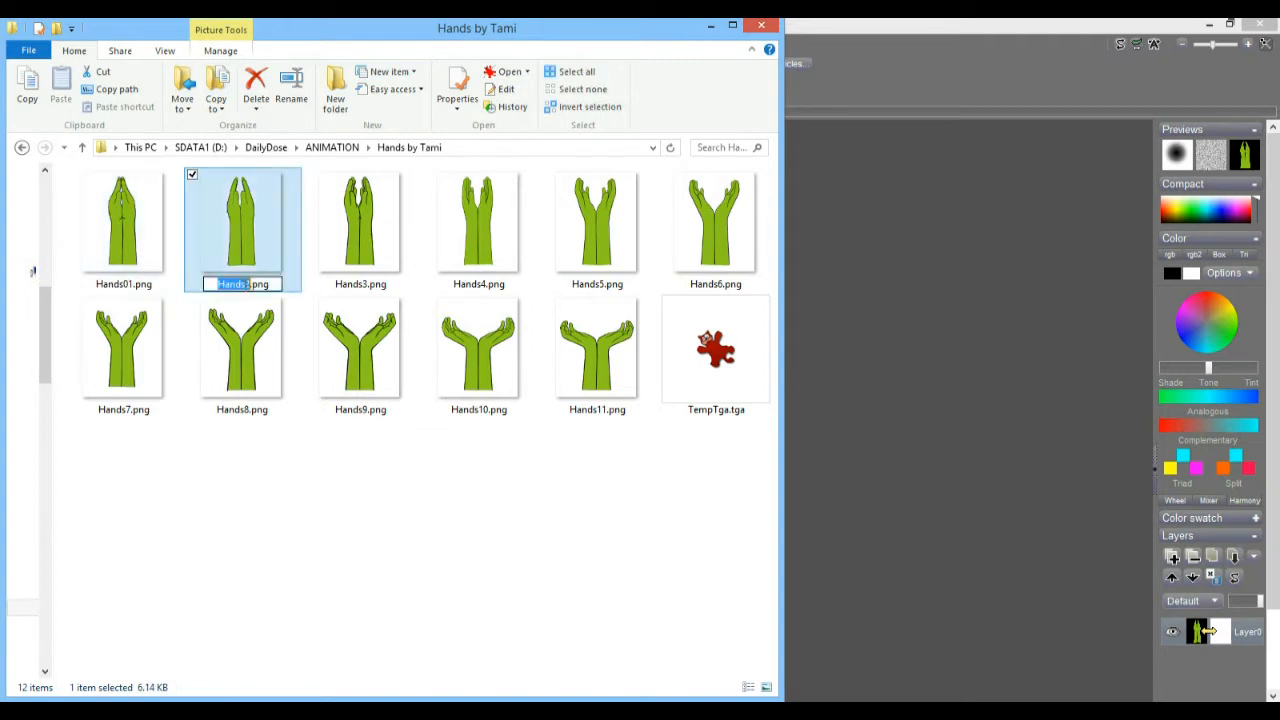
left_click(245, 285)
type("0")
- Rename Hands3.png as Hands03.png
left_click(366, 286)
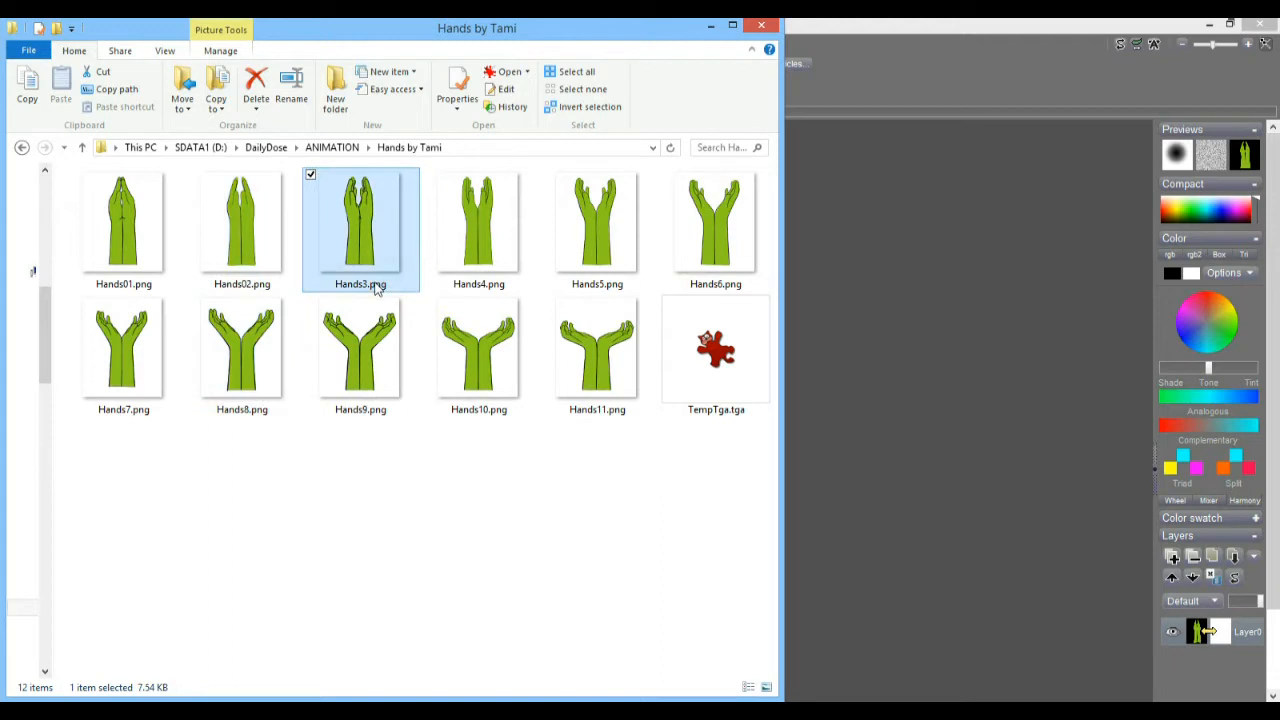
left_click(370, 286)
left_click(365, 285)
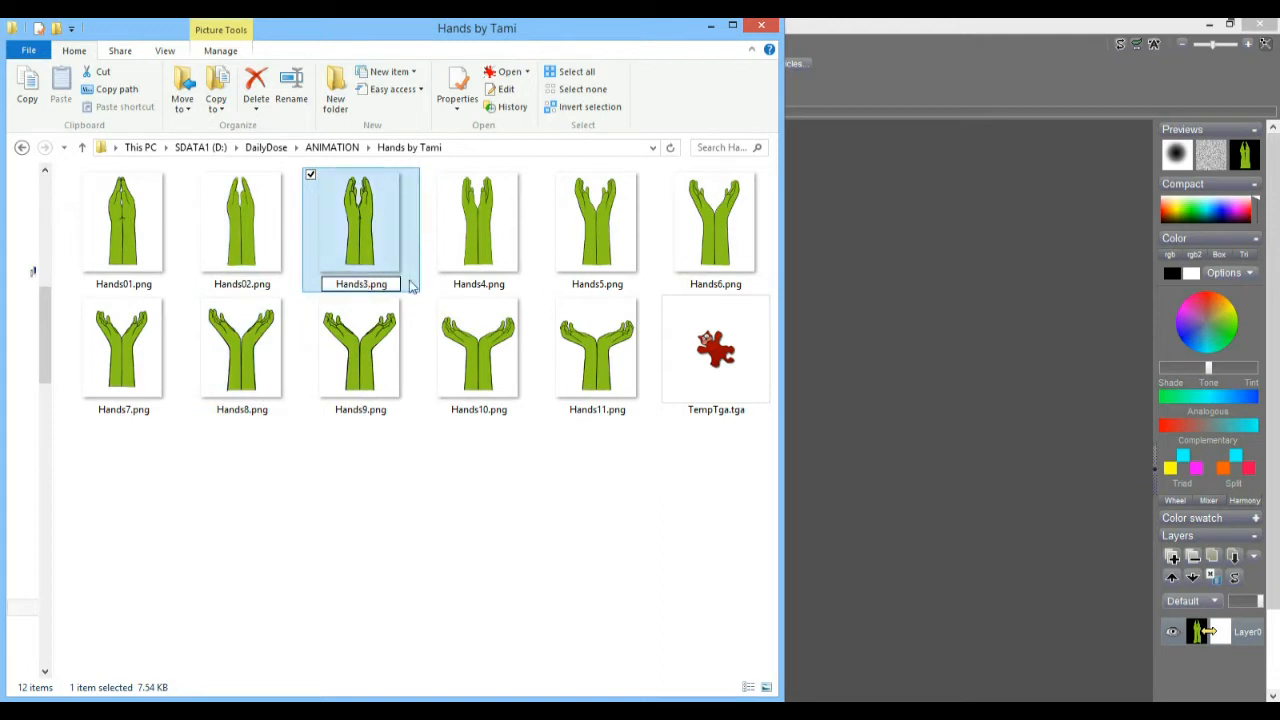
type("0")
- Rename Hands4.png as Hands04.png
left_click(484, 287)
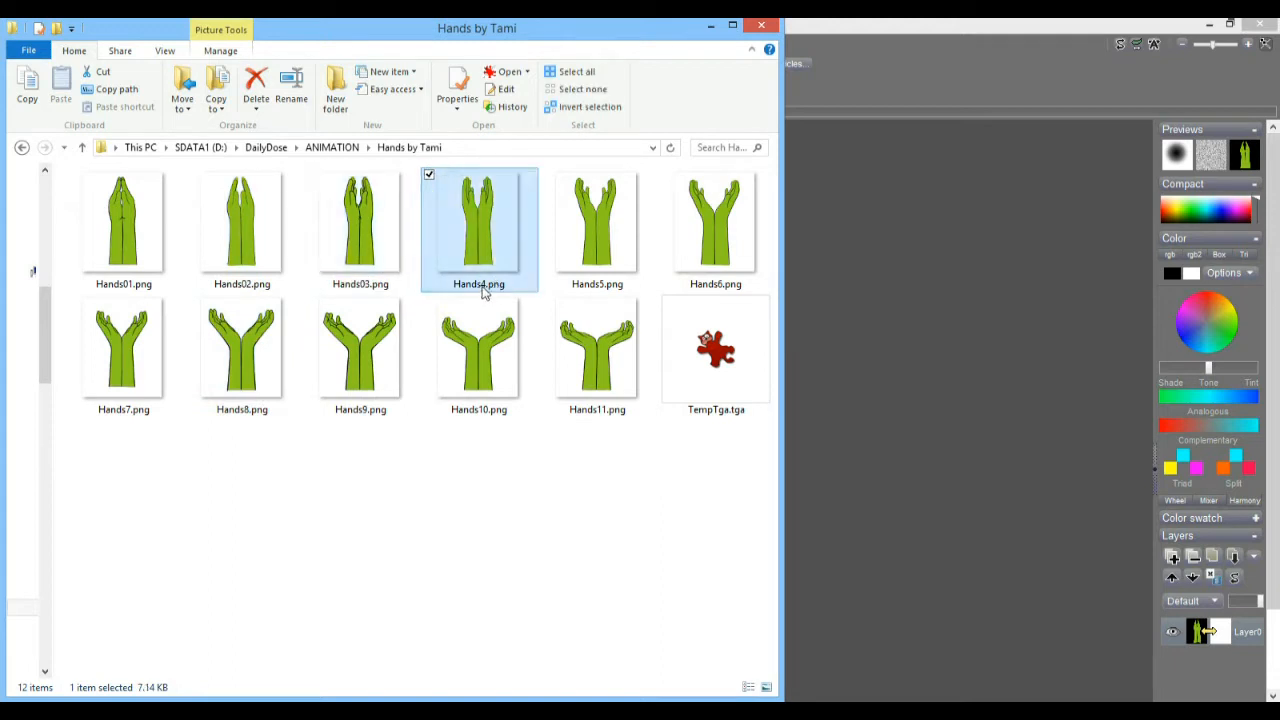
left_click(484, 287)
left_click(482, 286)
type("0")
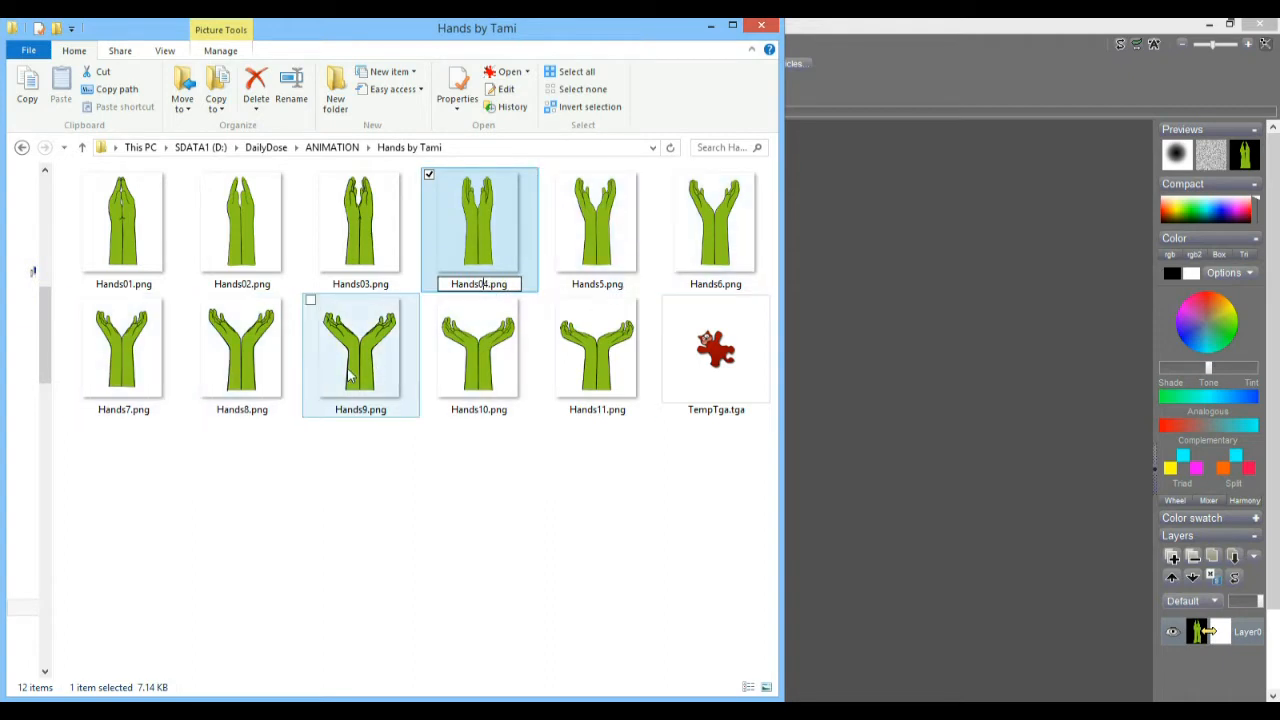
left_click(492, 246)
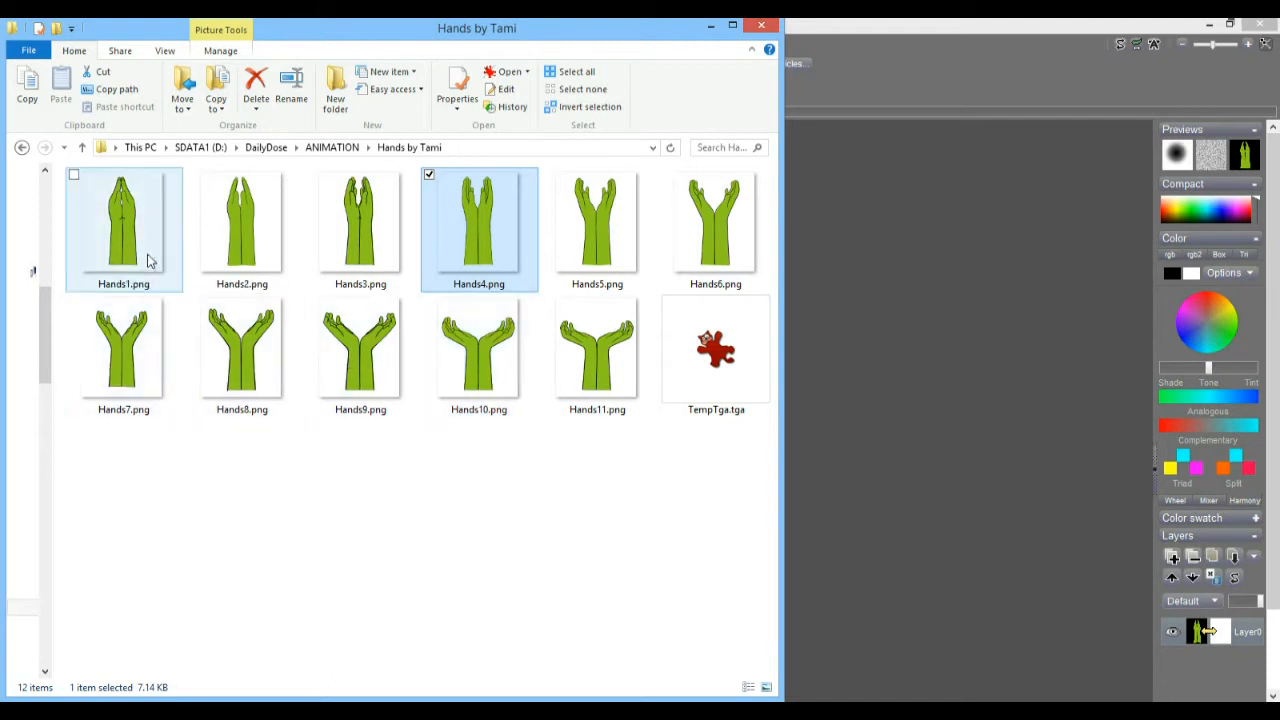
- Switch back to Howler and open the batch browser
left_click(837, 74)
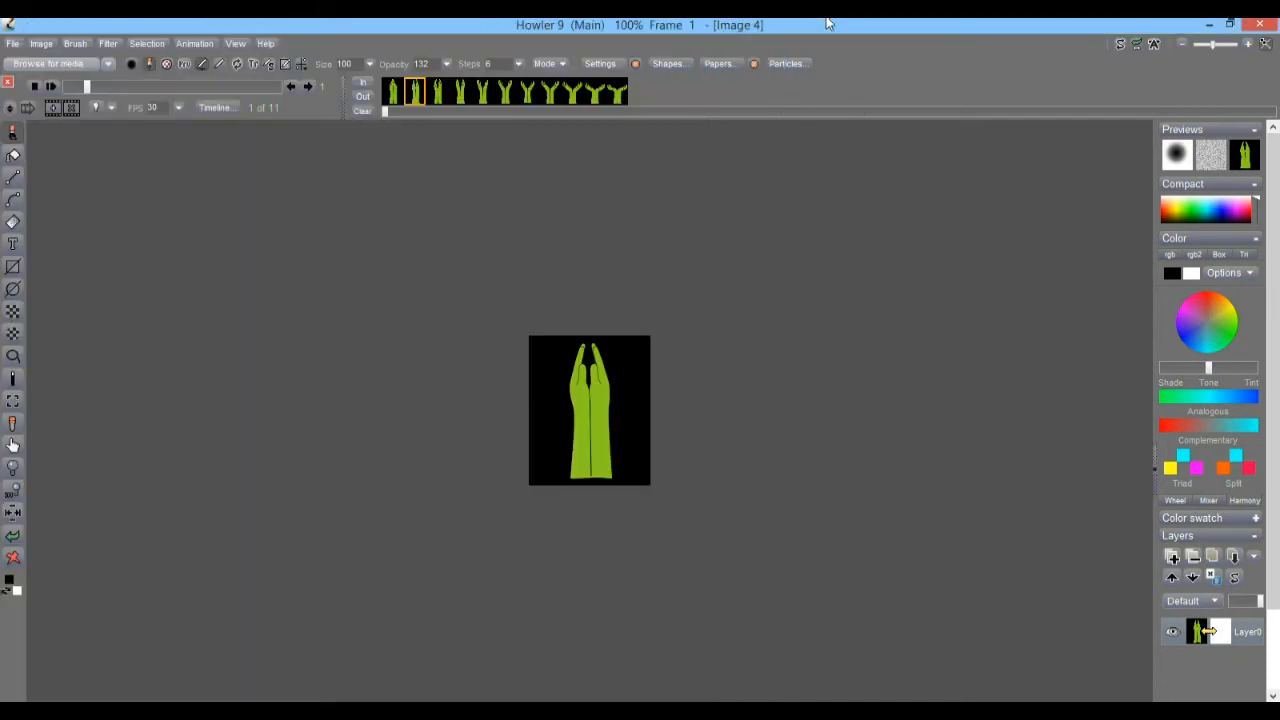
left_click(13, 43)
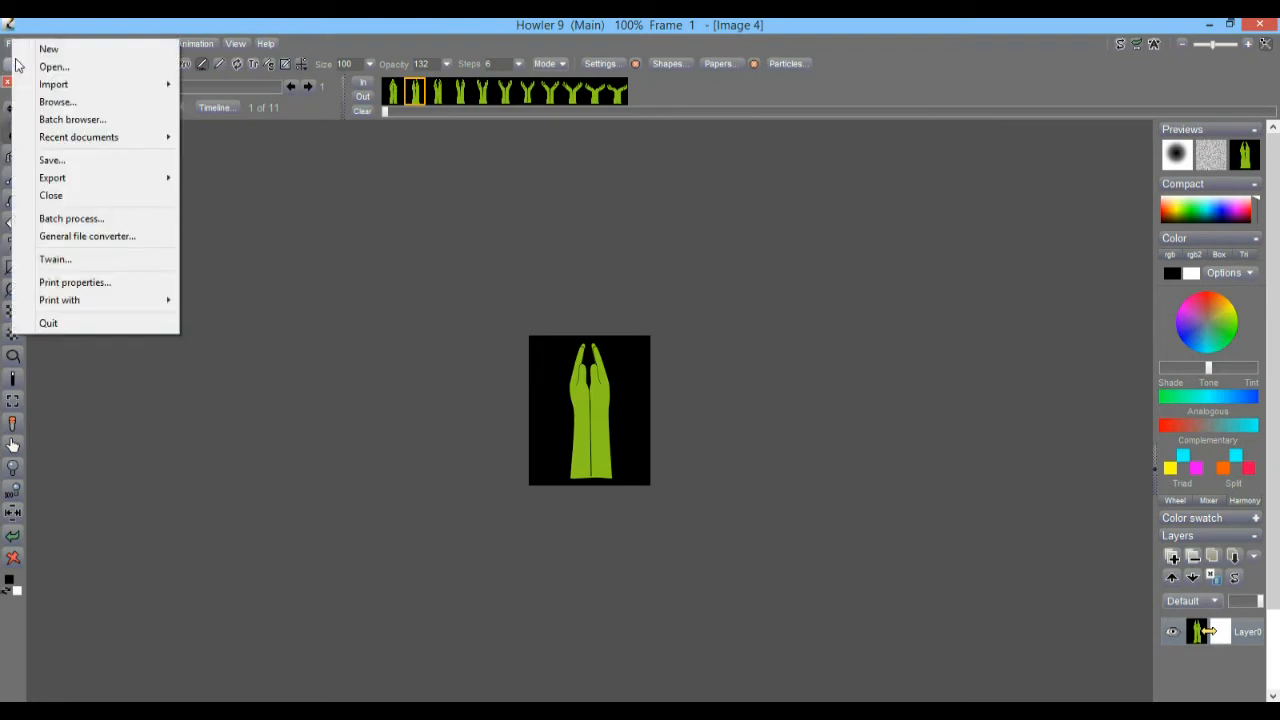
left_click(72, 120)
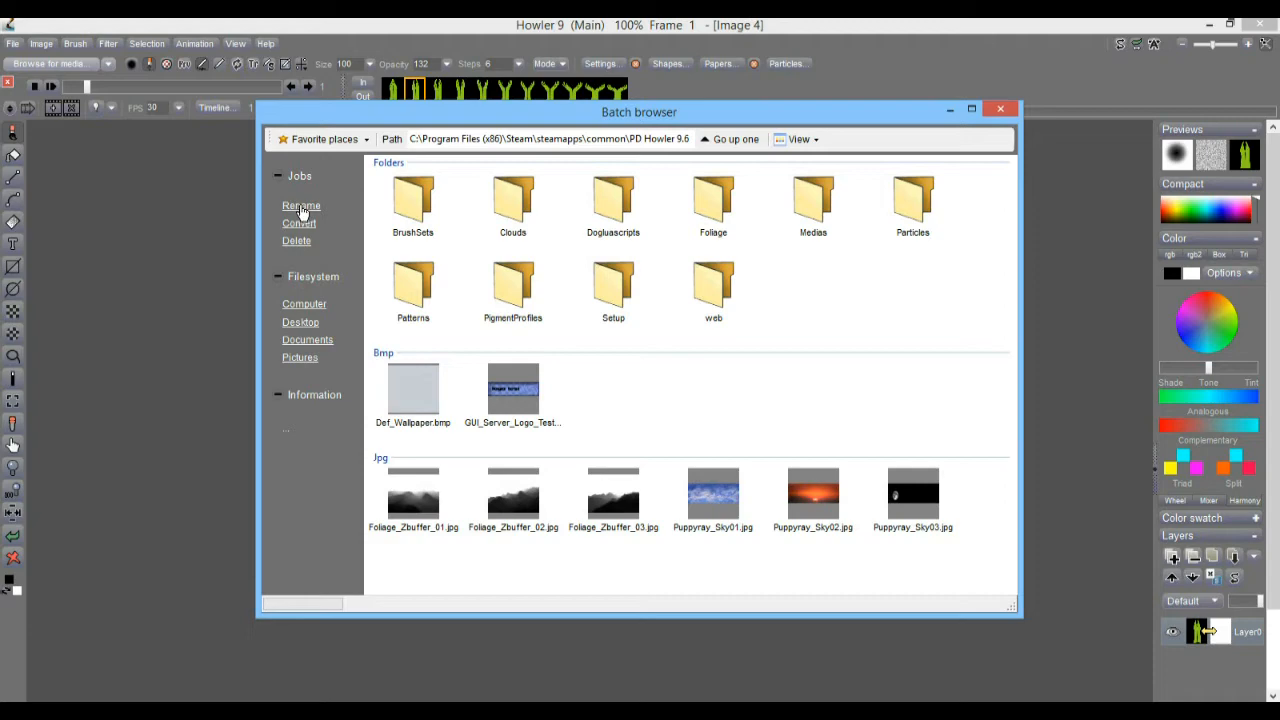
- Browse to the hand images folder inside D:\DailyDose\ANIMATION in the batch browser
left_click(305, 304)
left_click(532, 208)
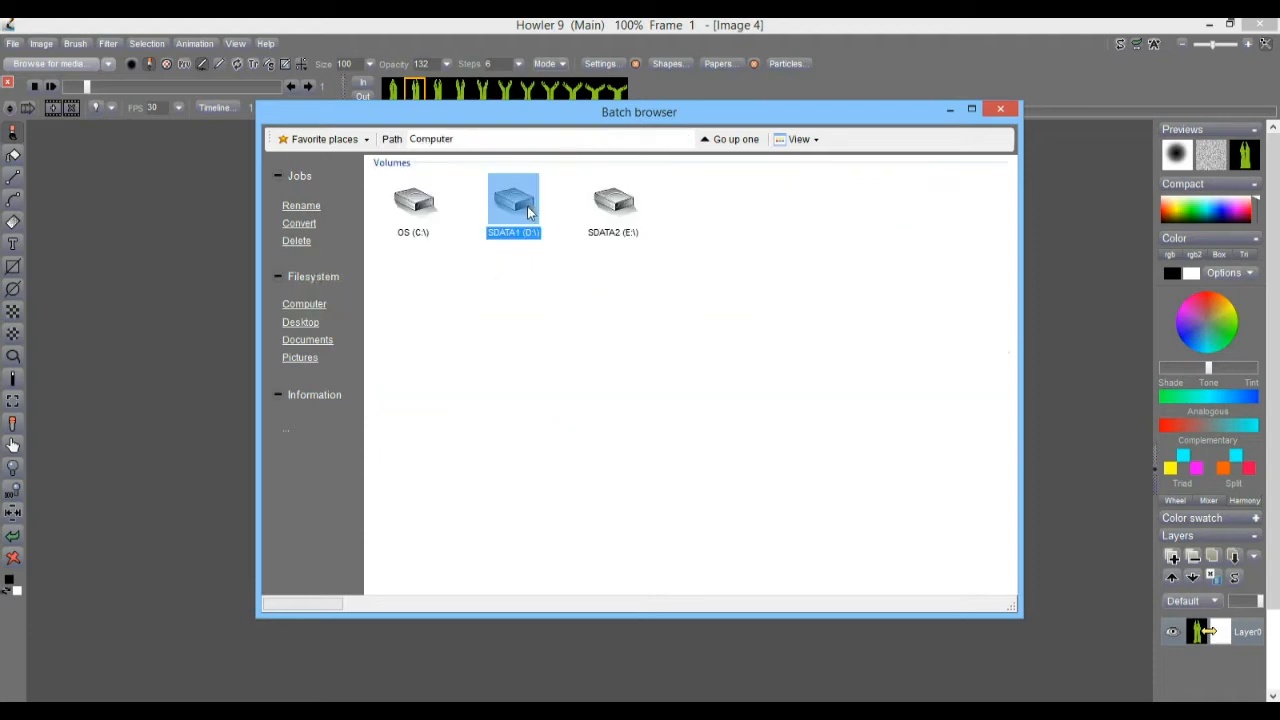
double_click(518, 200)
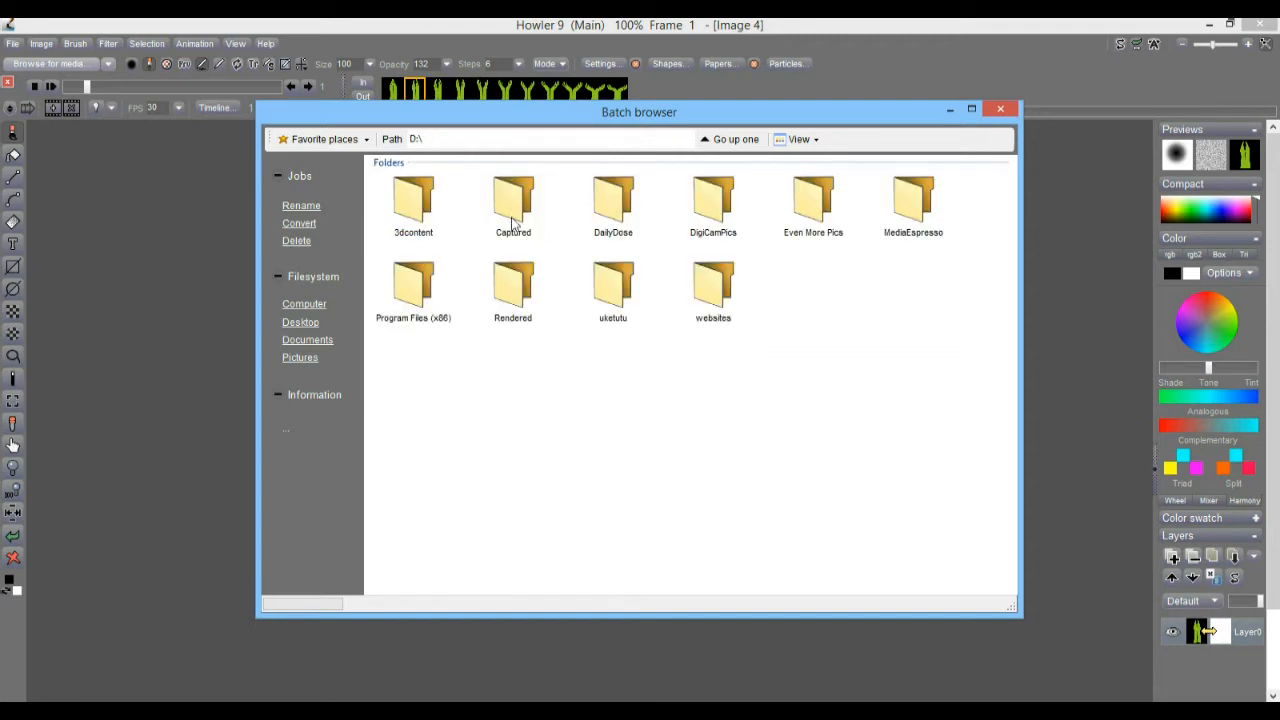
left_click(603, 198)
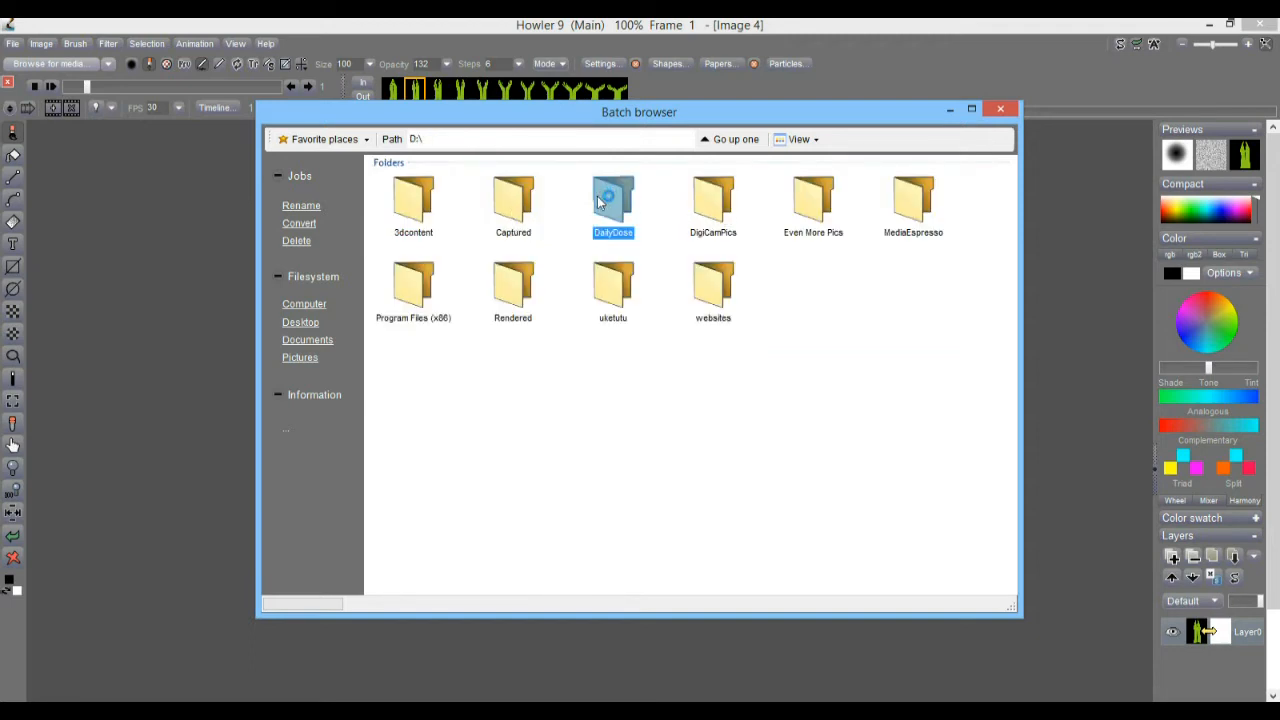
double_click(598, 201)
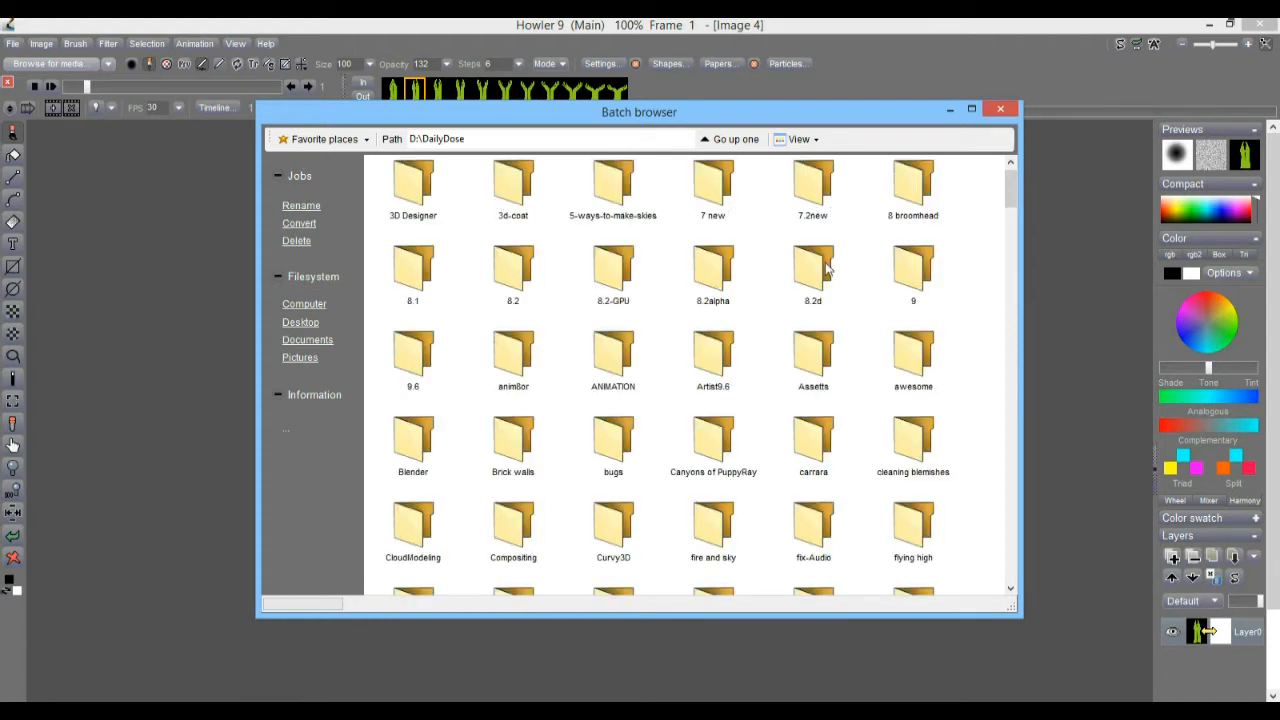
left_click(634, 362)
double_click(634, 362)
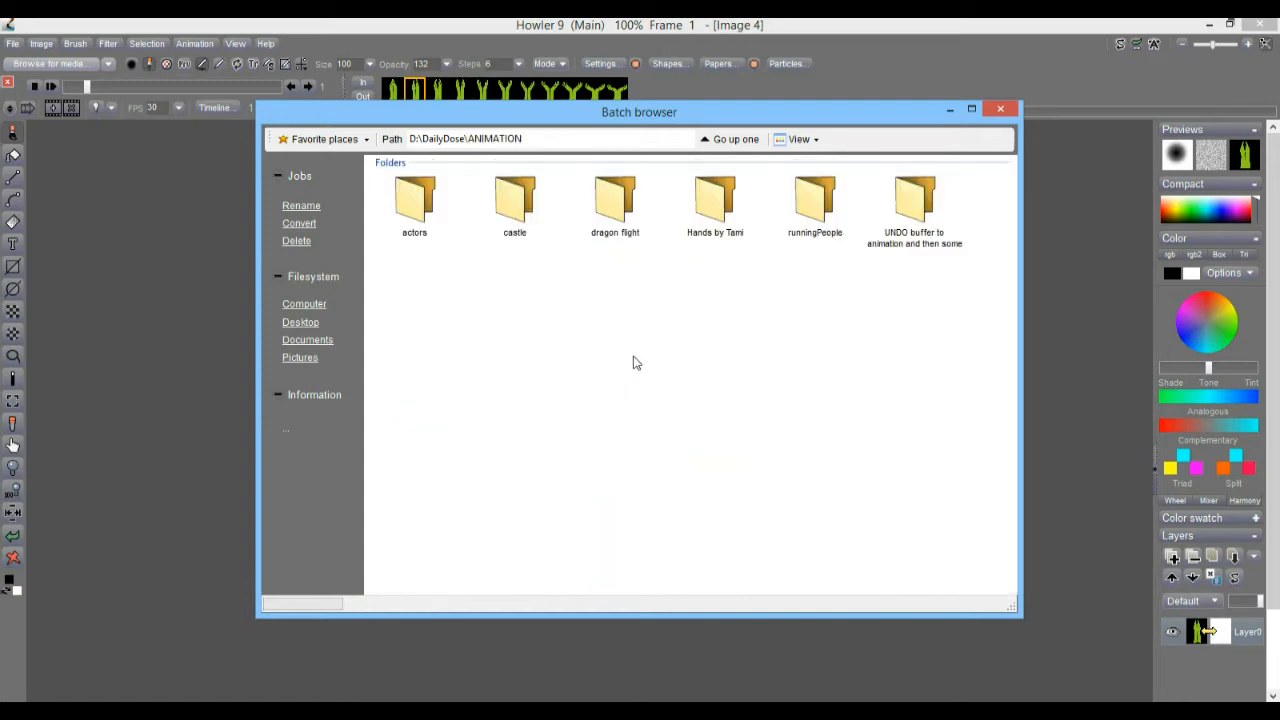
left_click(727, 201)
double_click(727, 201)
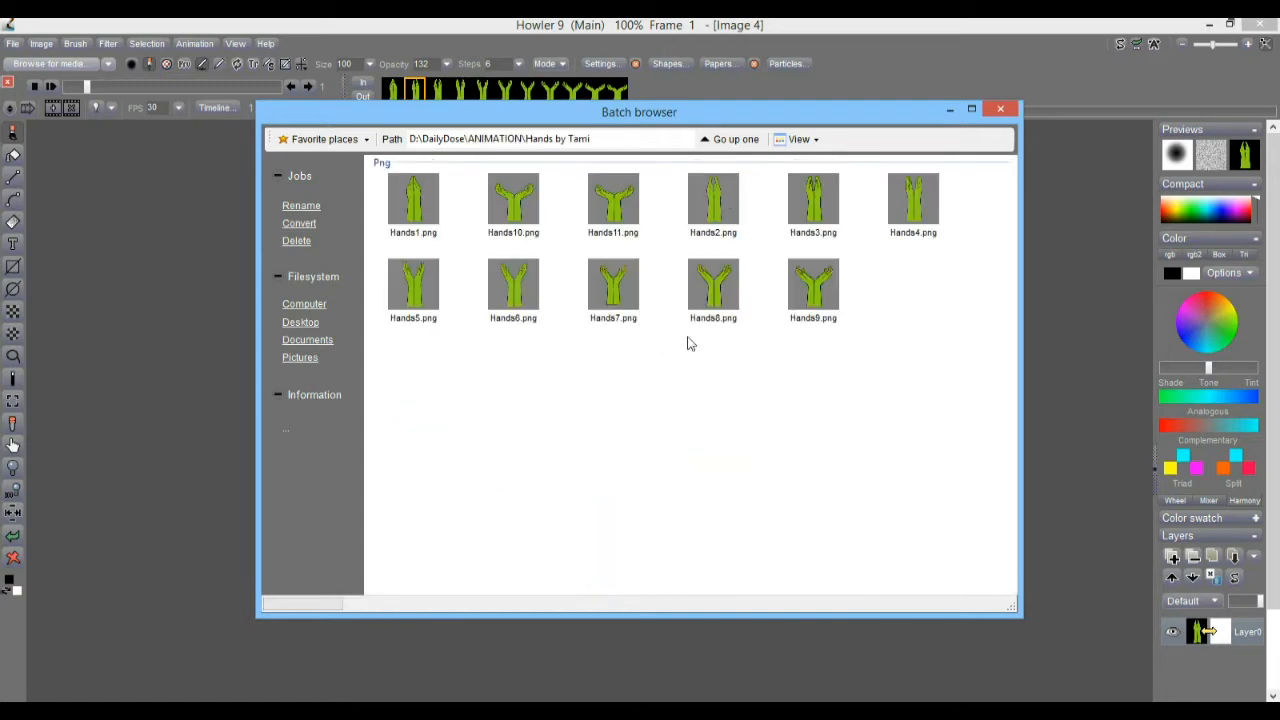
- Examine where Hands1.png, Hands10.png and Hands11.png are listed, and check how the Rename job handles Hands11.png without changing its name
left_click(422, 230)
left_click(527, 225)
left_click(597, 218)
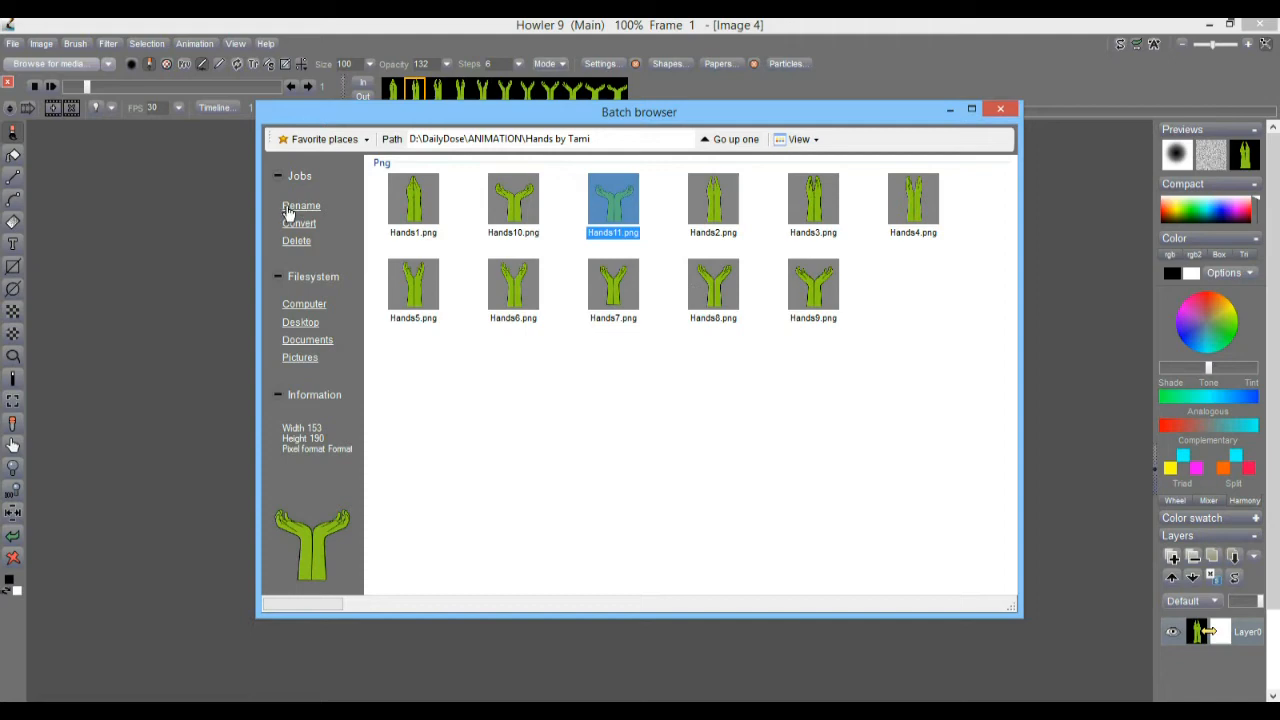
left_click(290, 206)
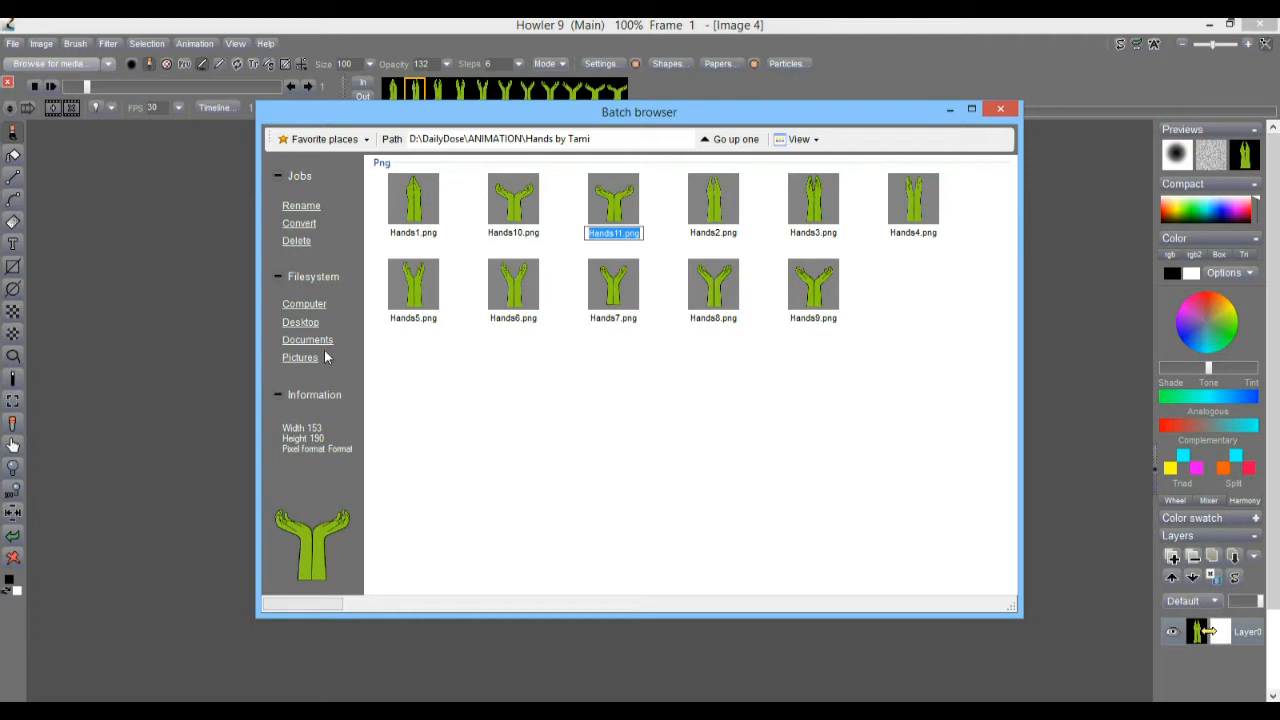
left_click(420, 243)
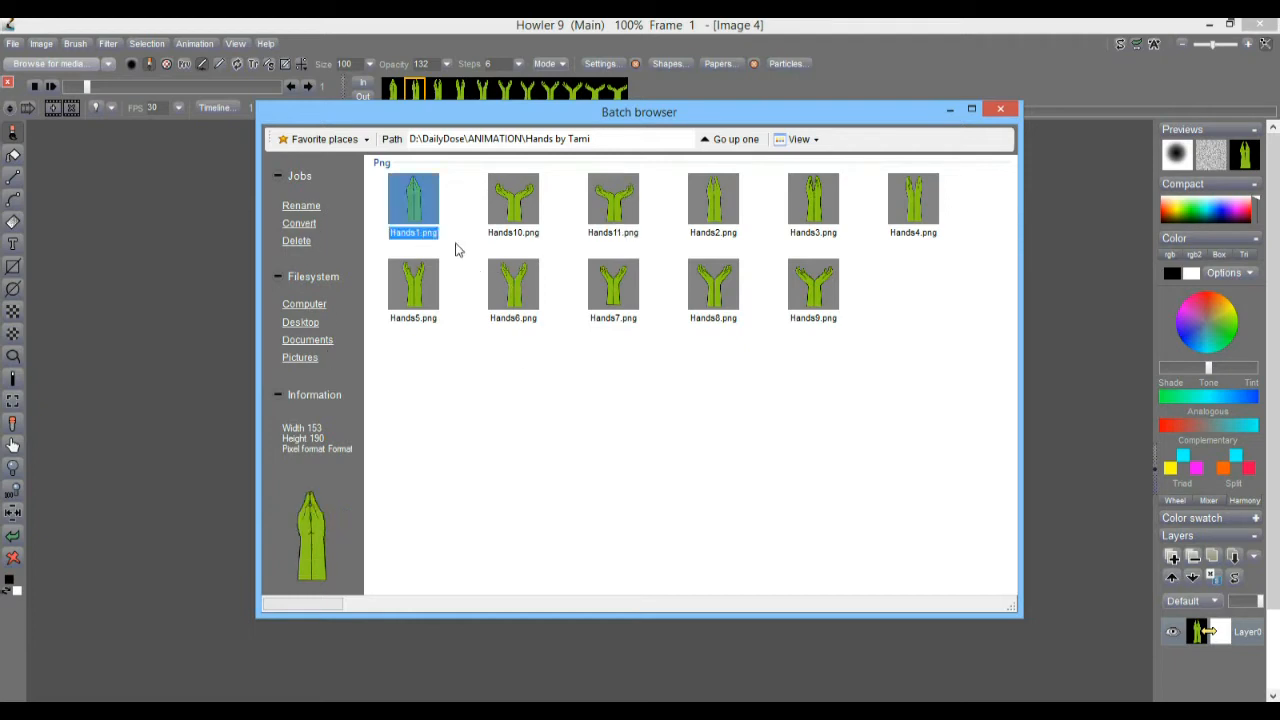
left_click(517, 205)
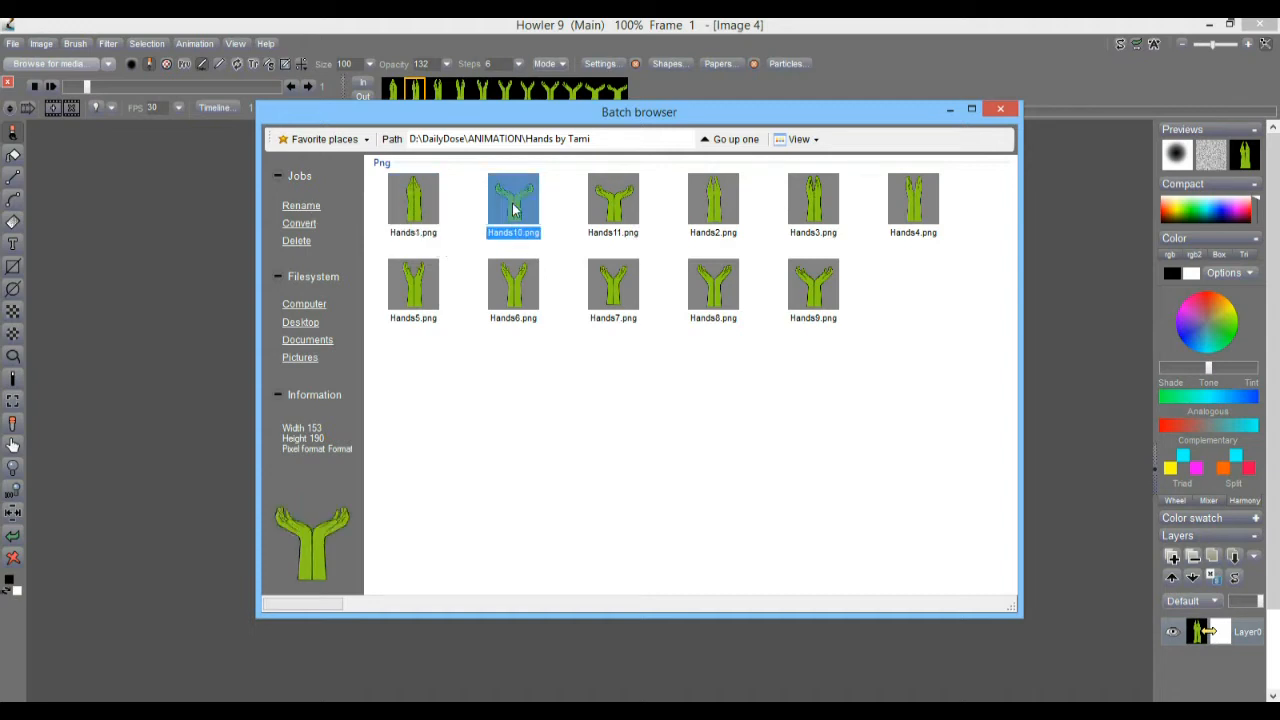
- Rename Hands1.png as Hands01.png in the batch browser
left_click(427, 208)
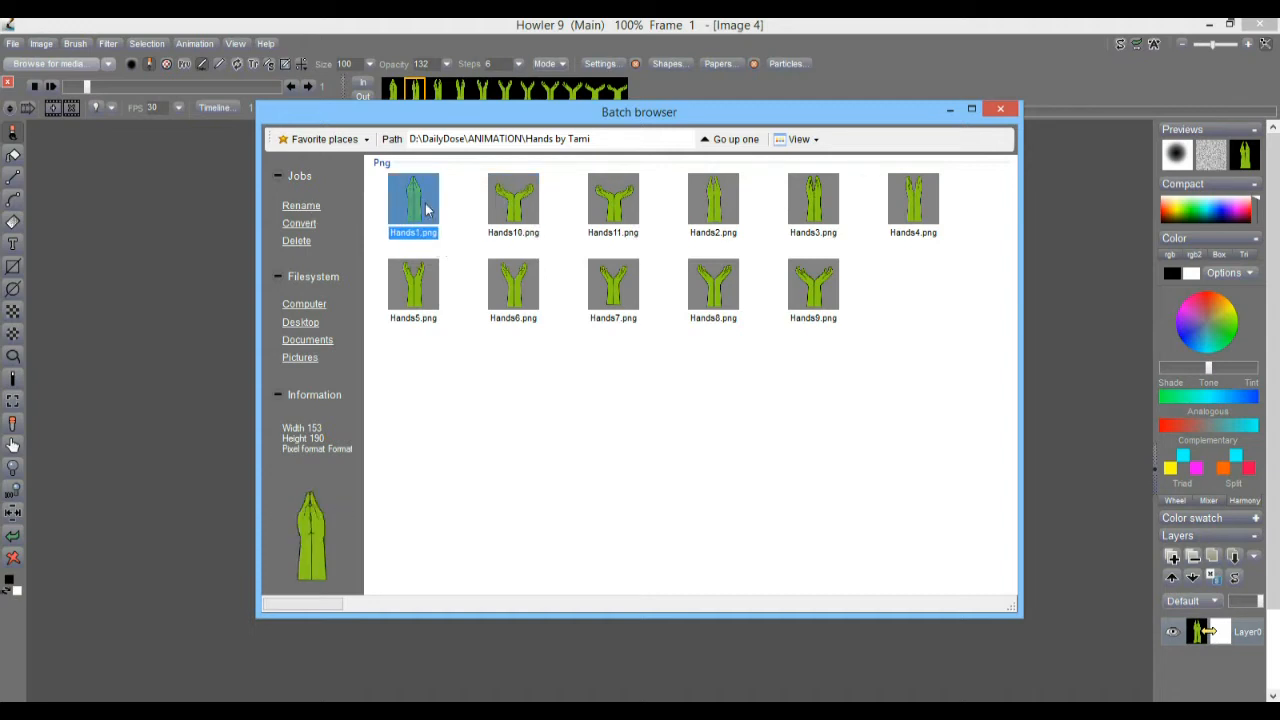
left_click(303, 208)
left_click(420, 232)
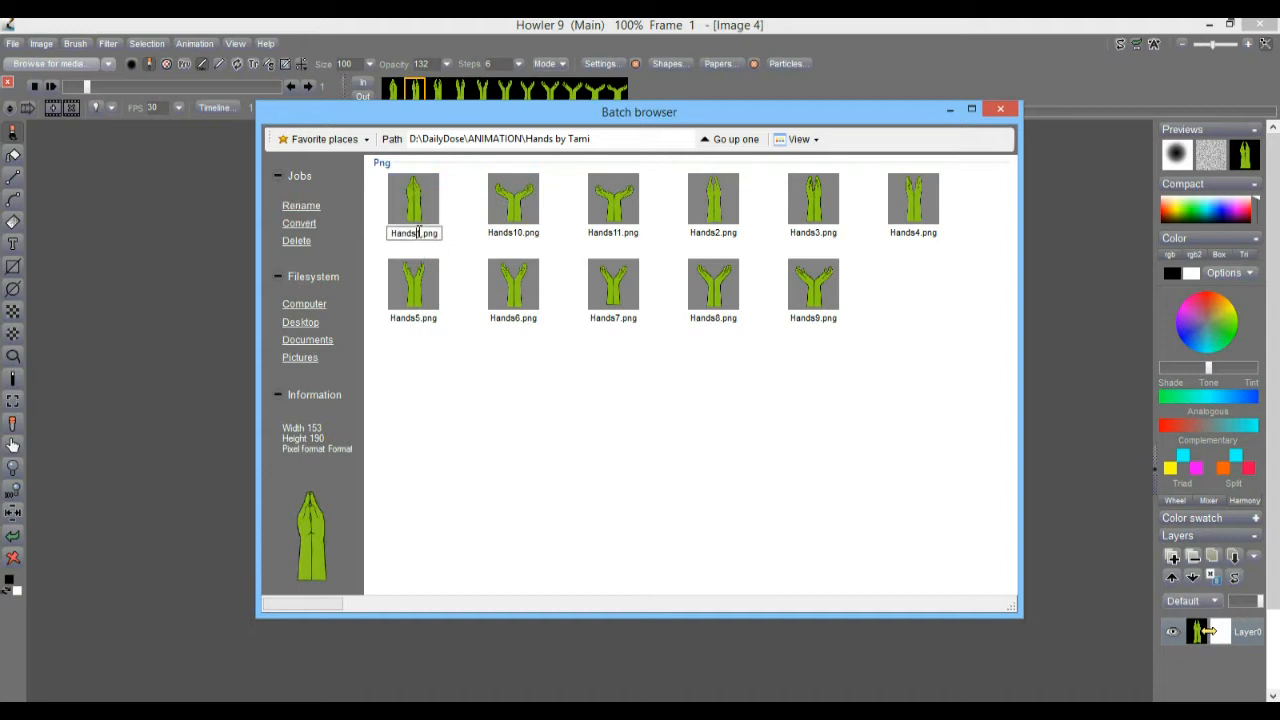
type("0")
left_click(512, 200)
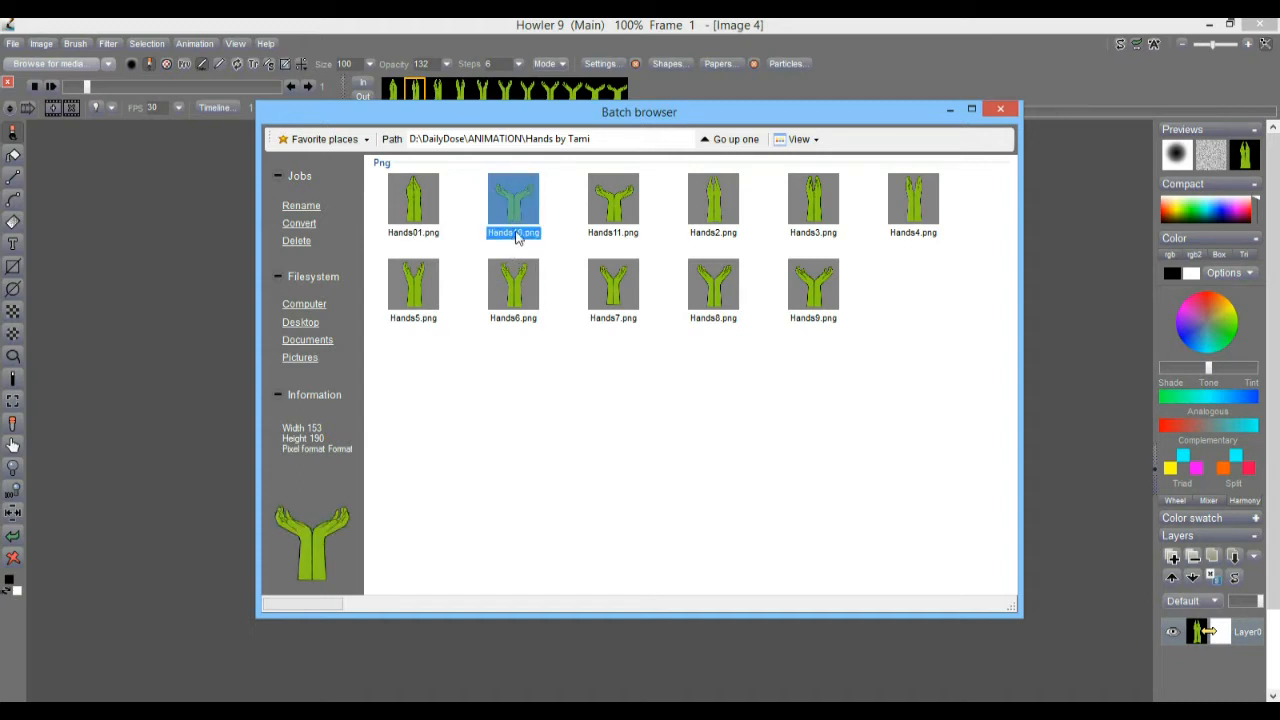
- Rename Hands2.png as Hands02.png in the batch browser
left_click(626, 207)
left_click(708, 208)
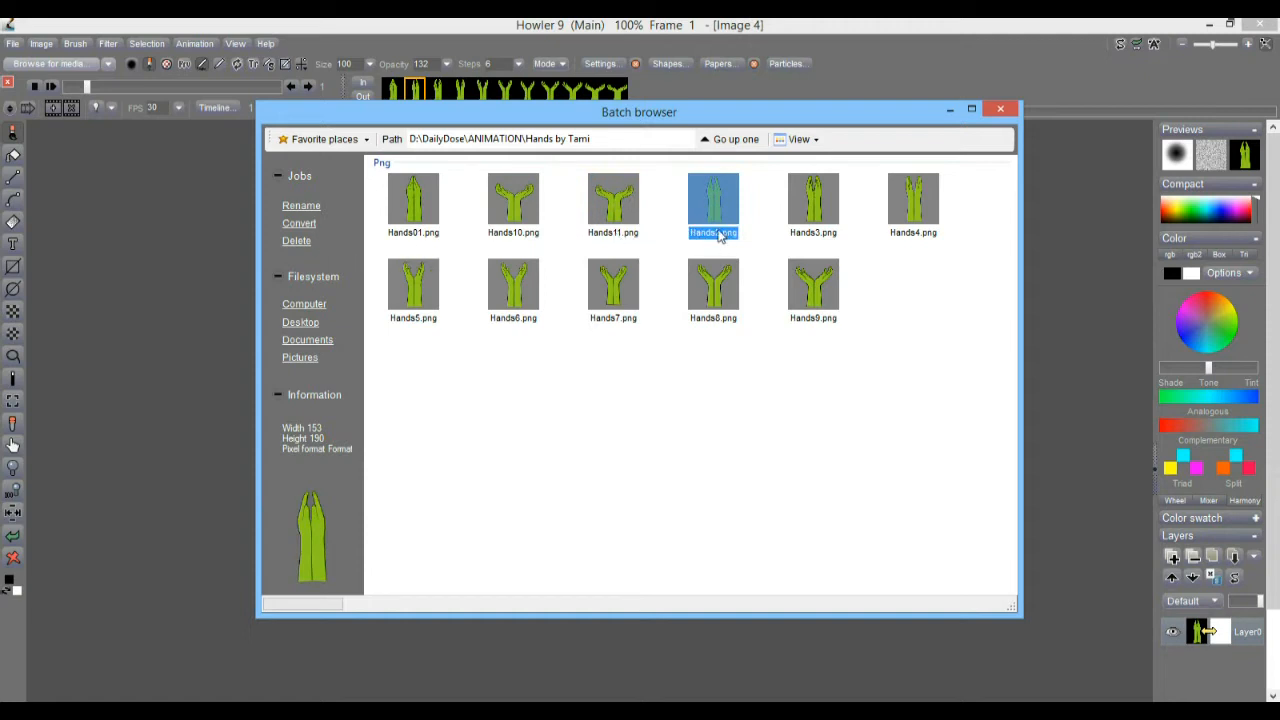
left_click(716, 234)
left_click(716, 235)
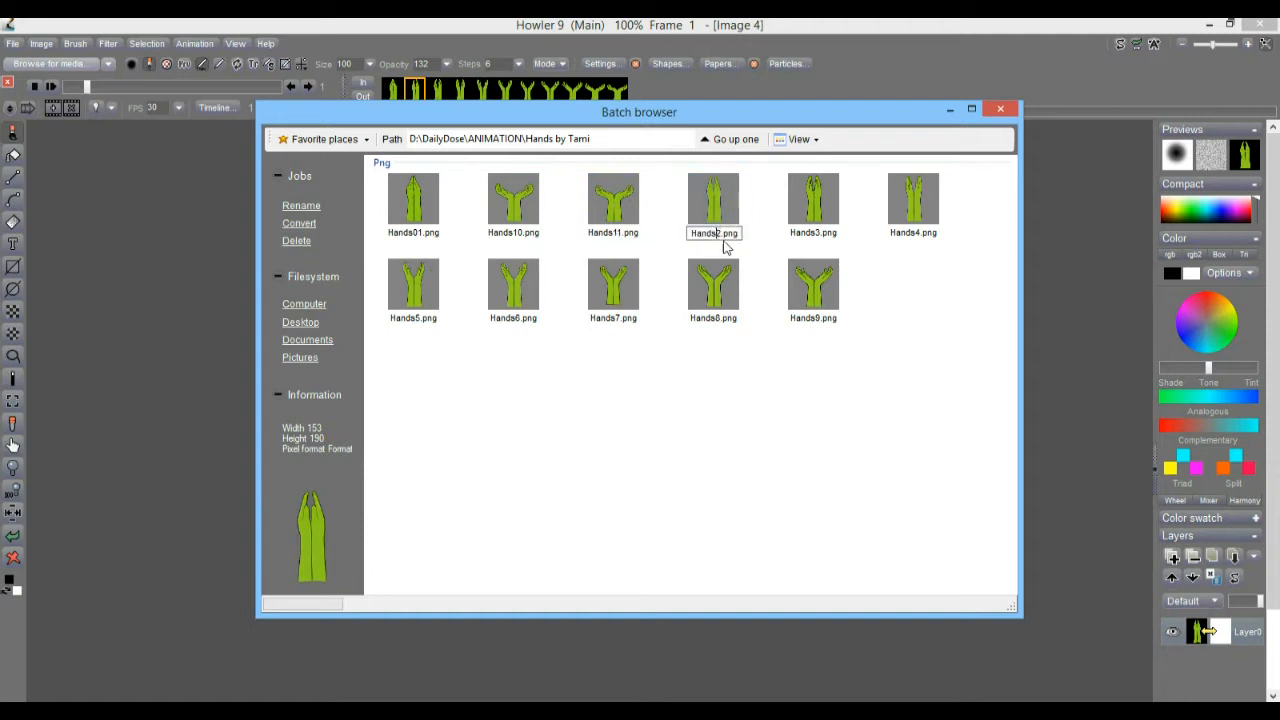
type("0")
- Rename Hands3.png as Hands03.png in the batch browser
left_click(821, 239)
left_click(818, 236)
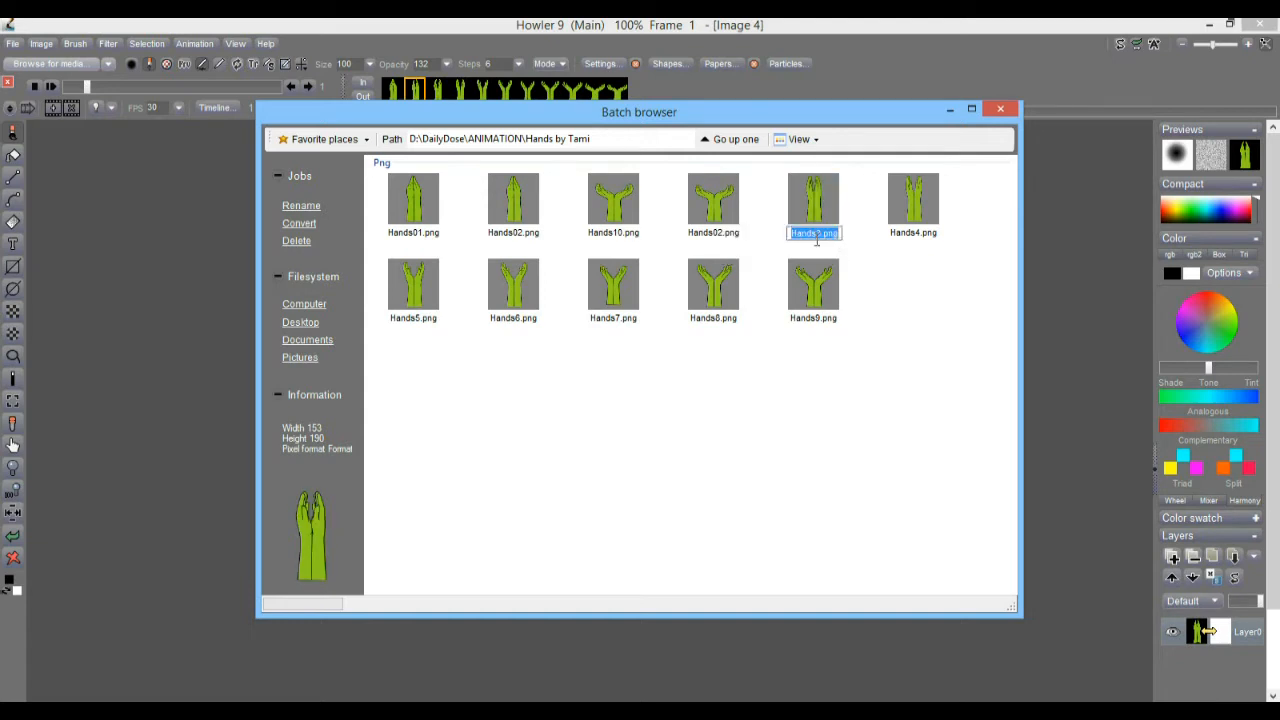
left_click(816, 233)
type("0")
- Rename Hands4.png as Hands04.png in the batch browser
left_click(905, 233)
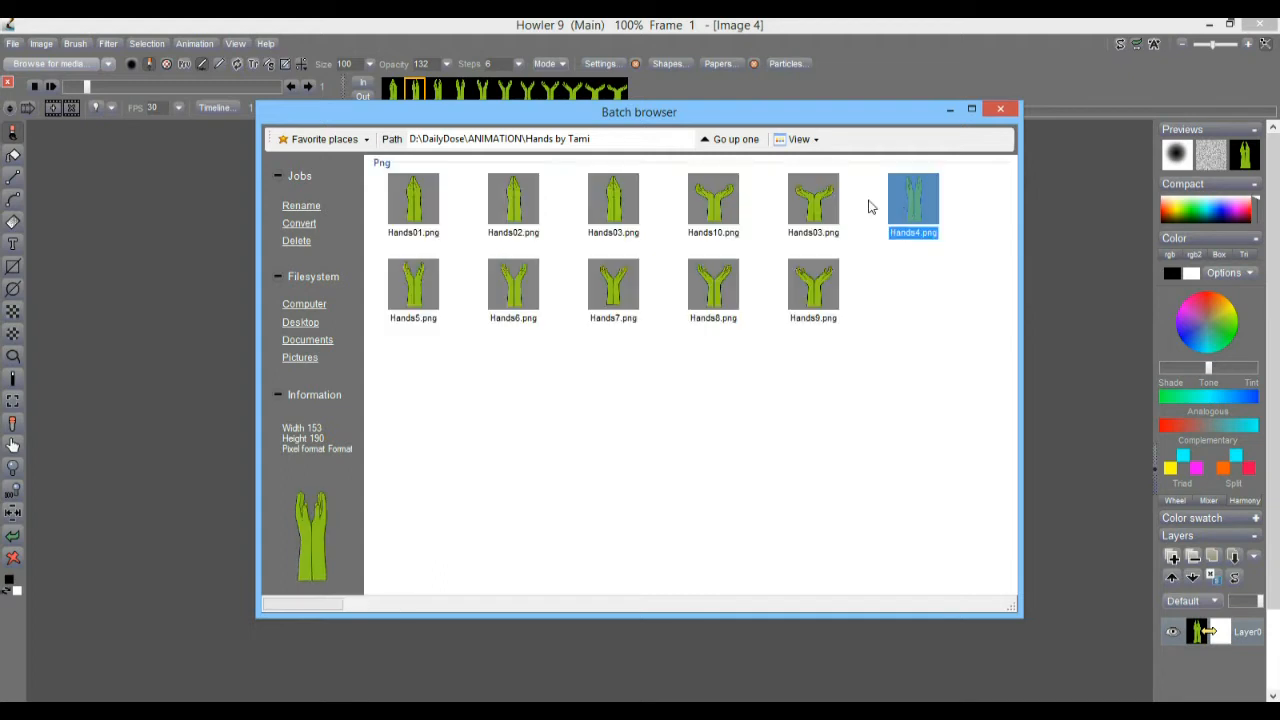
left_click(299, 208)
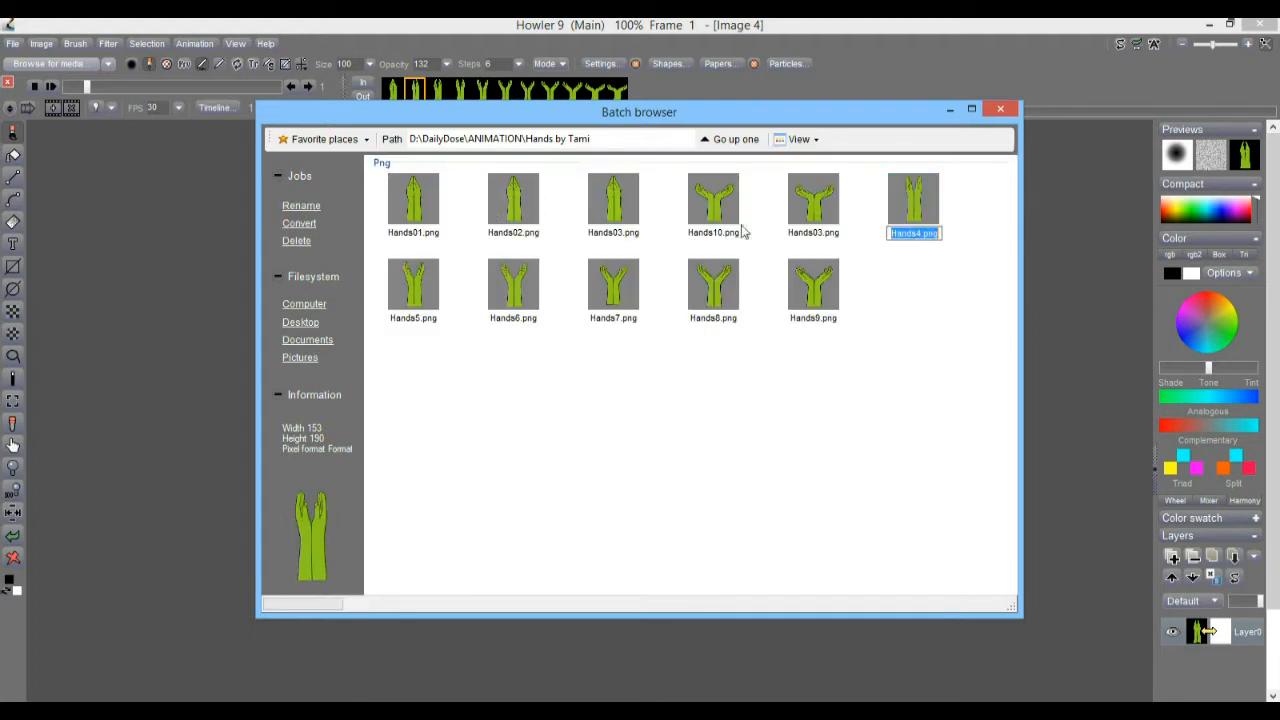
left_click(917, 233)
type("0")
- Rename Hands5.png as Hands05.png in the batch browser
left_click(415, 290)
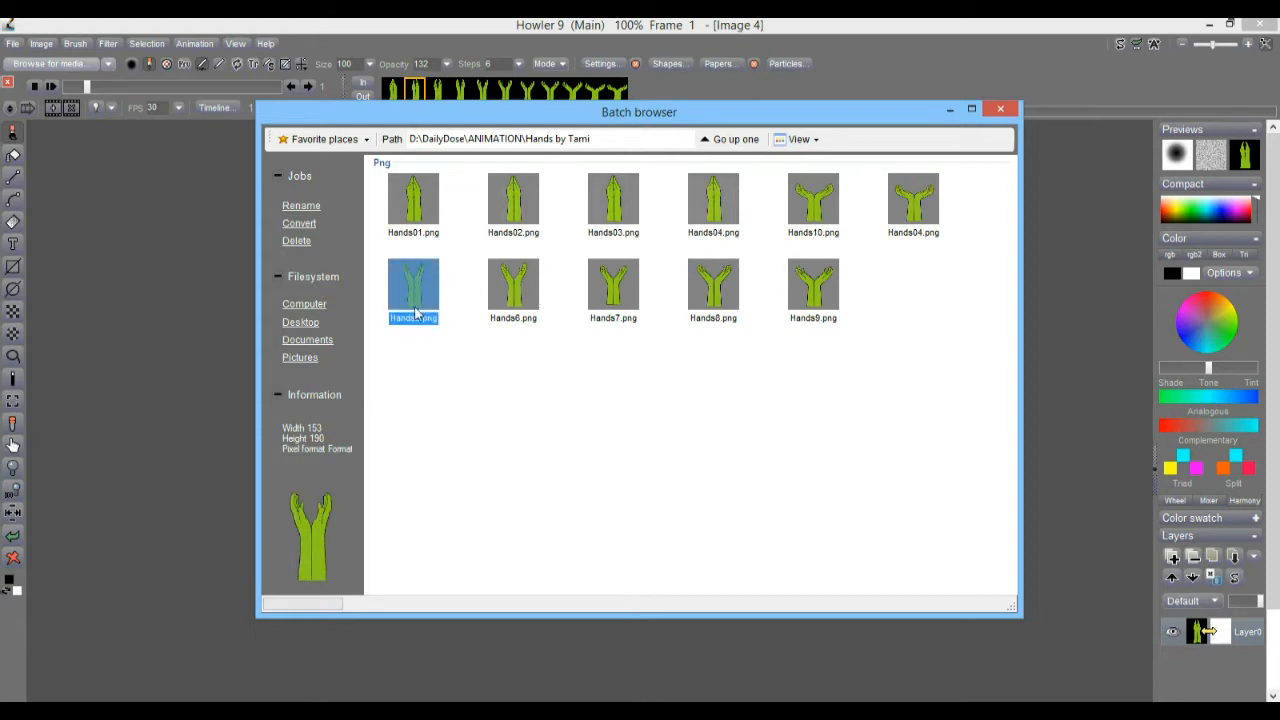
left_click(414, 319)
left_click(415, 317)
type("0")
- Rename Hands6.png as Hands06.png in the batch browser
left_click(520, 276)
left_click(299, 206)
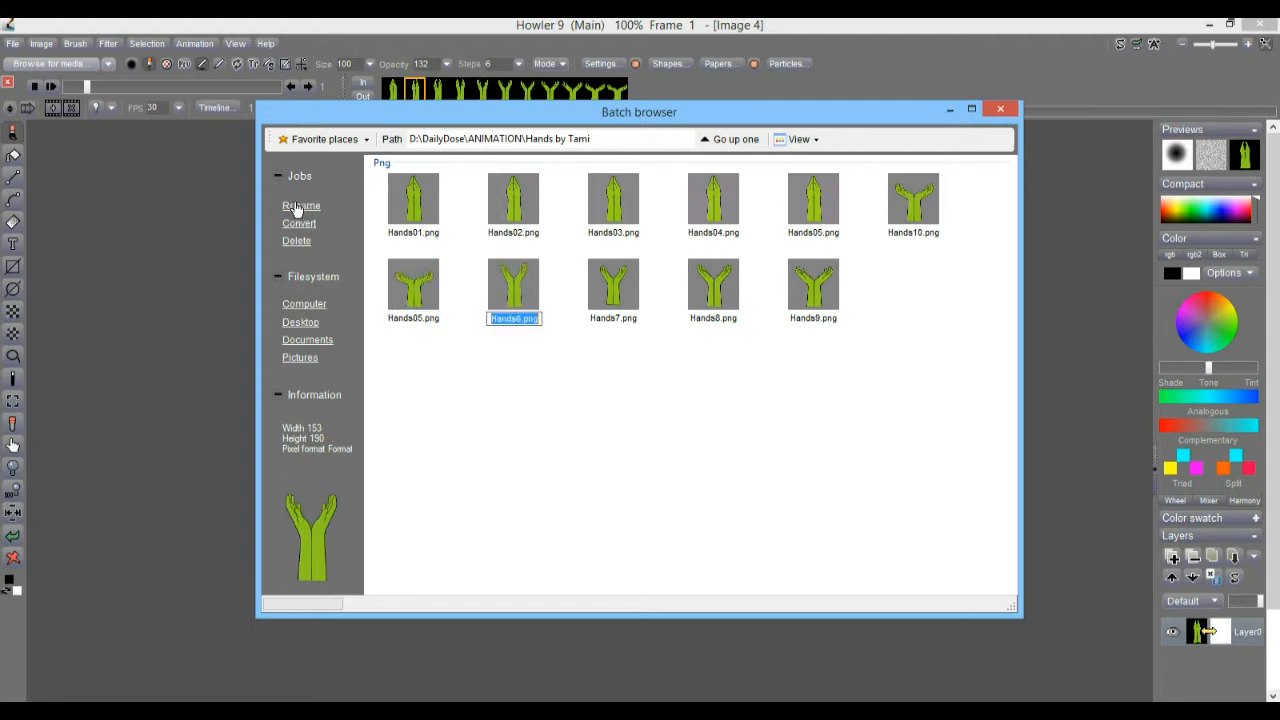
left_click(514, 317)
type("0")
- Rename Hands7.png as Hands07.png in the batch browser
left_click(605, 288)
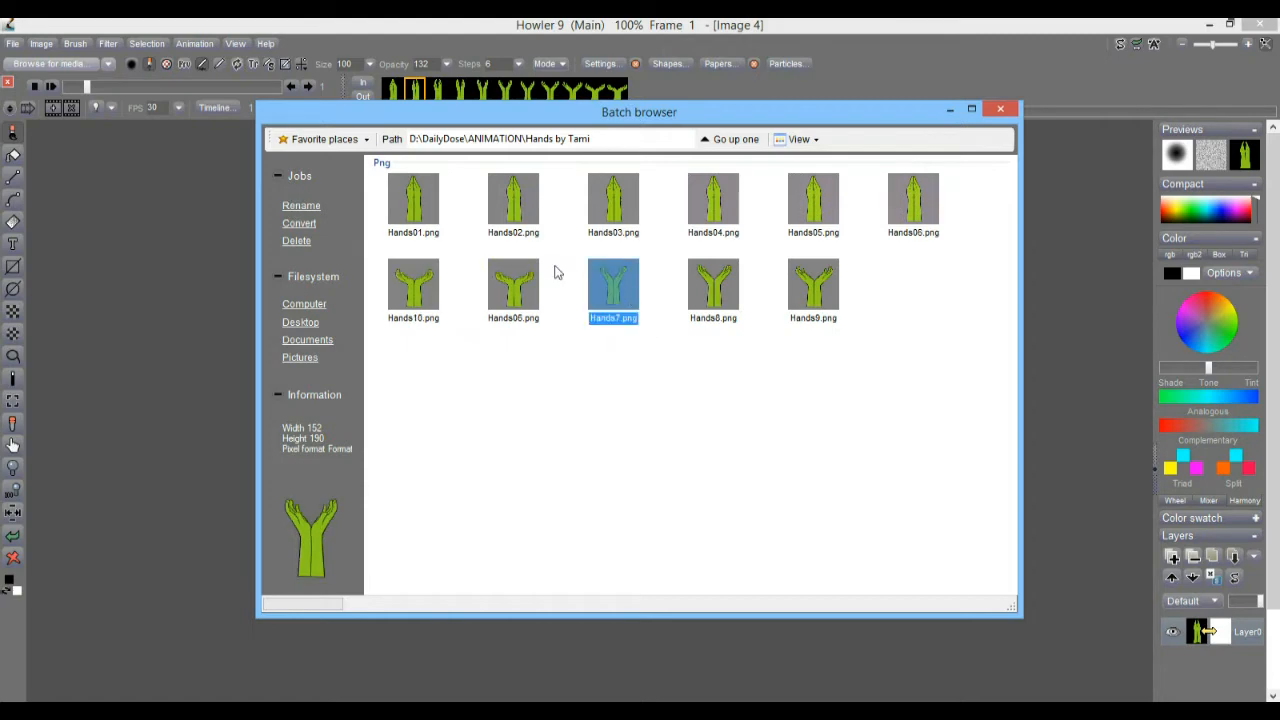
left_click(316, 207)
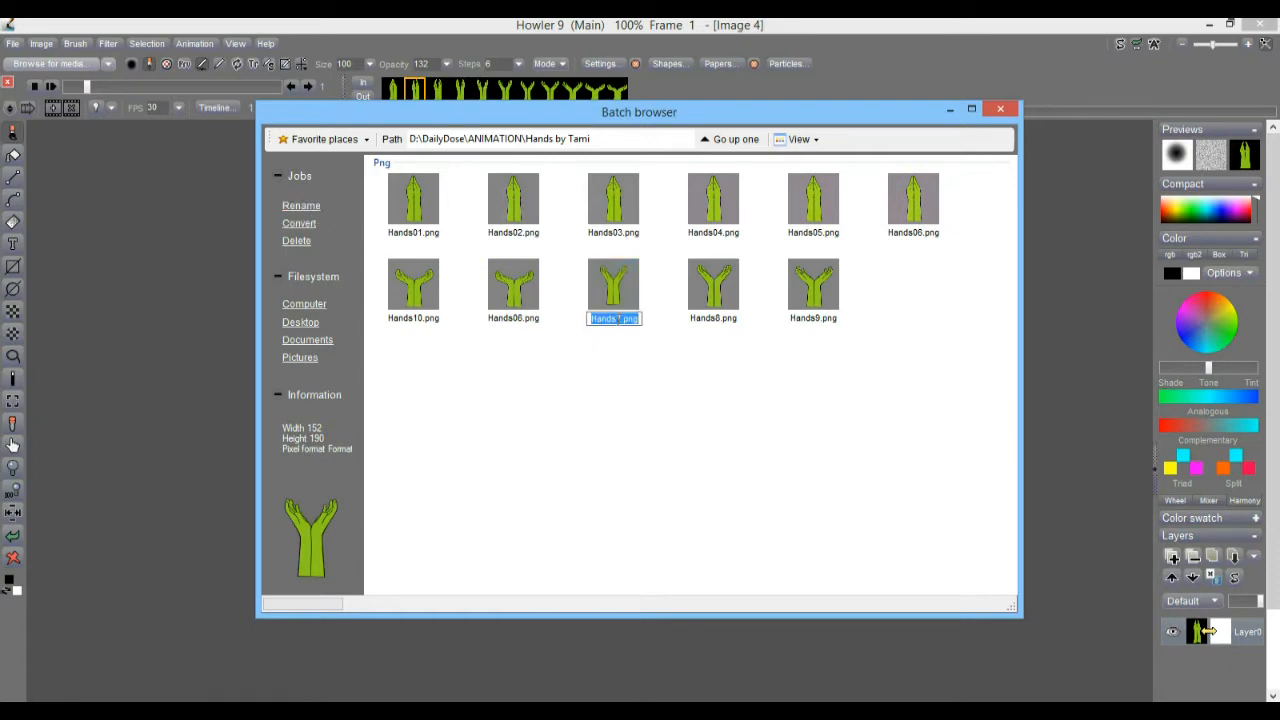
left_click(617, 318)
type("0")
- Rename Hands8.png as Hands08.png in the batch browser
left_click(718, 300)
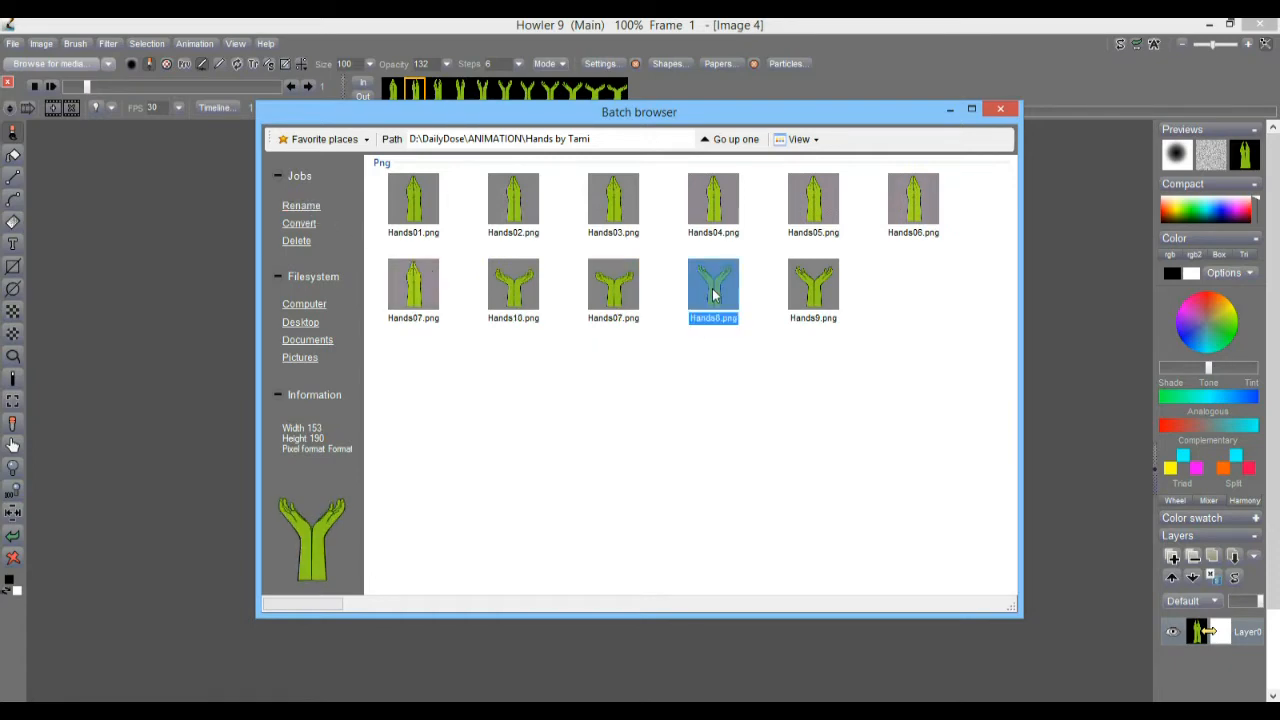
left_click(316, 207)
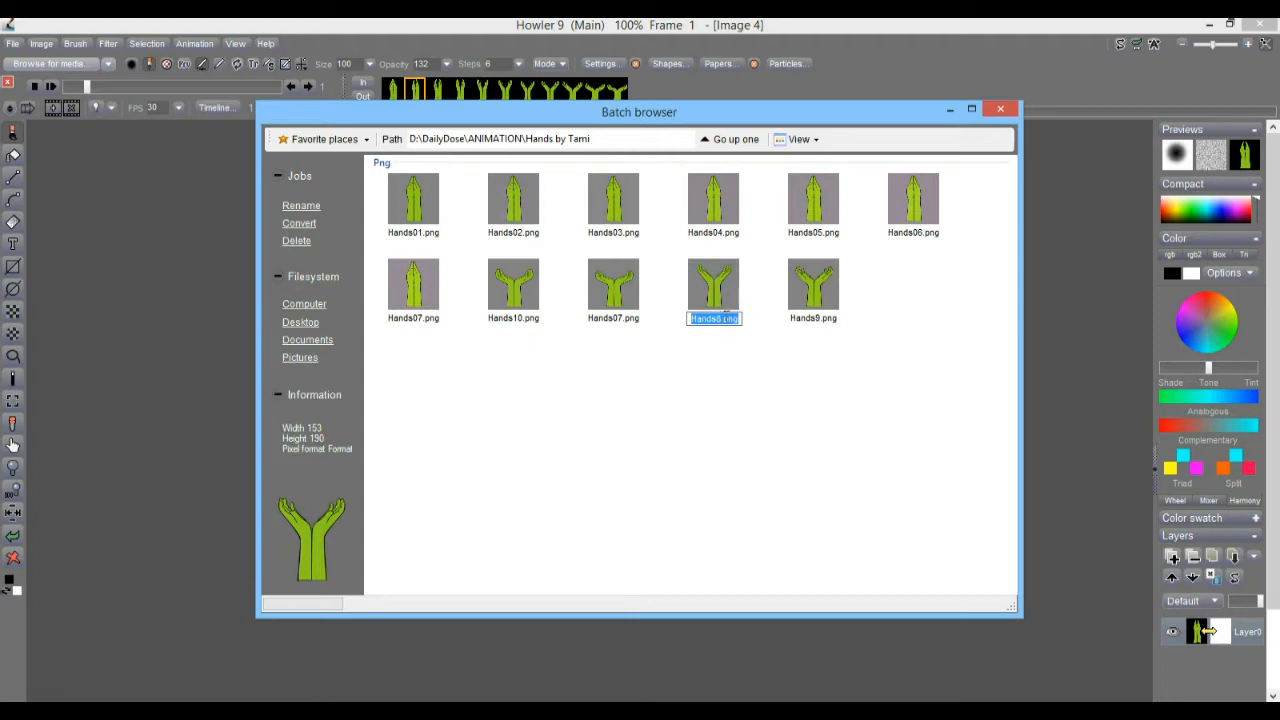
left_click(712, 318)
type("0")
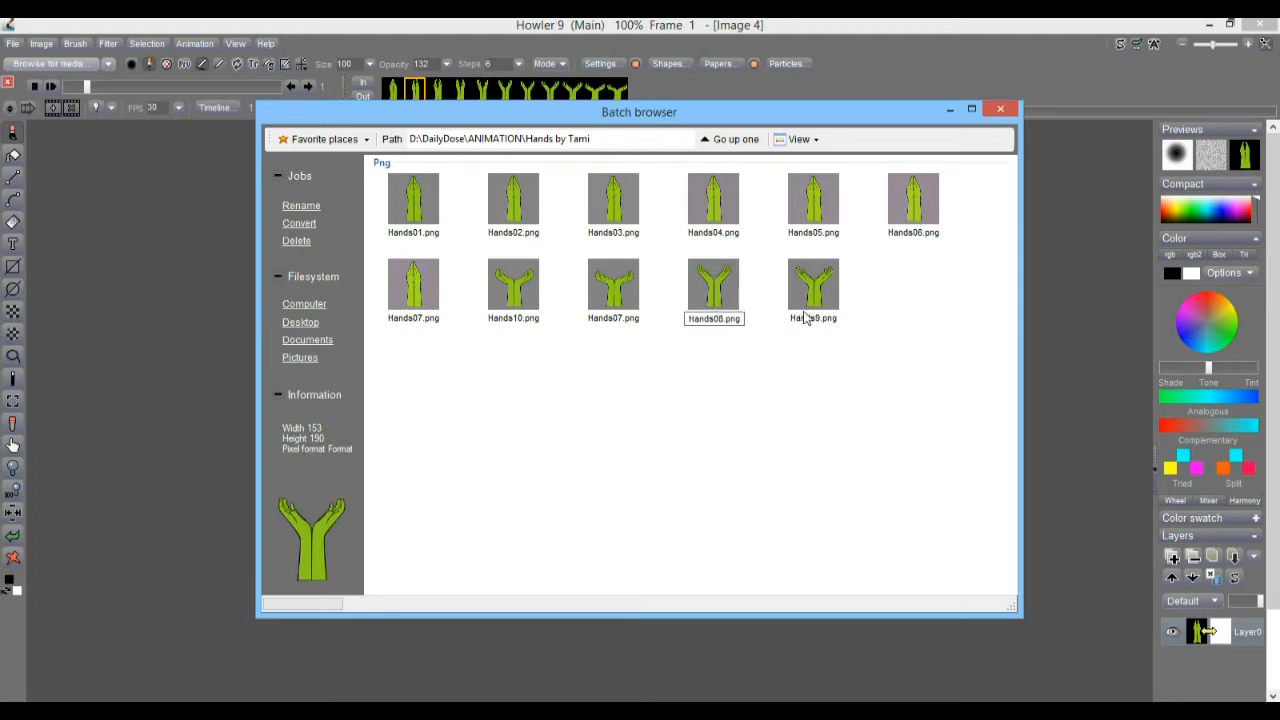
- Rename Hands9.png as Hands09.png in the batch browser and preview Hands01.png
left_click(808, 316)
left_click(300, 207)
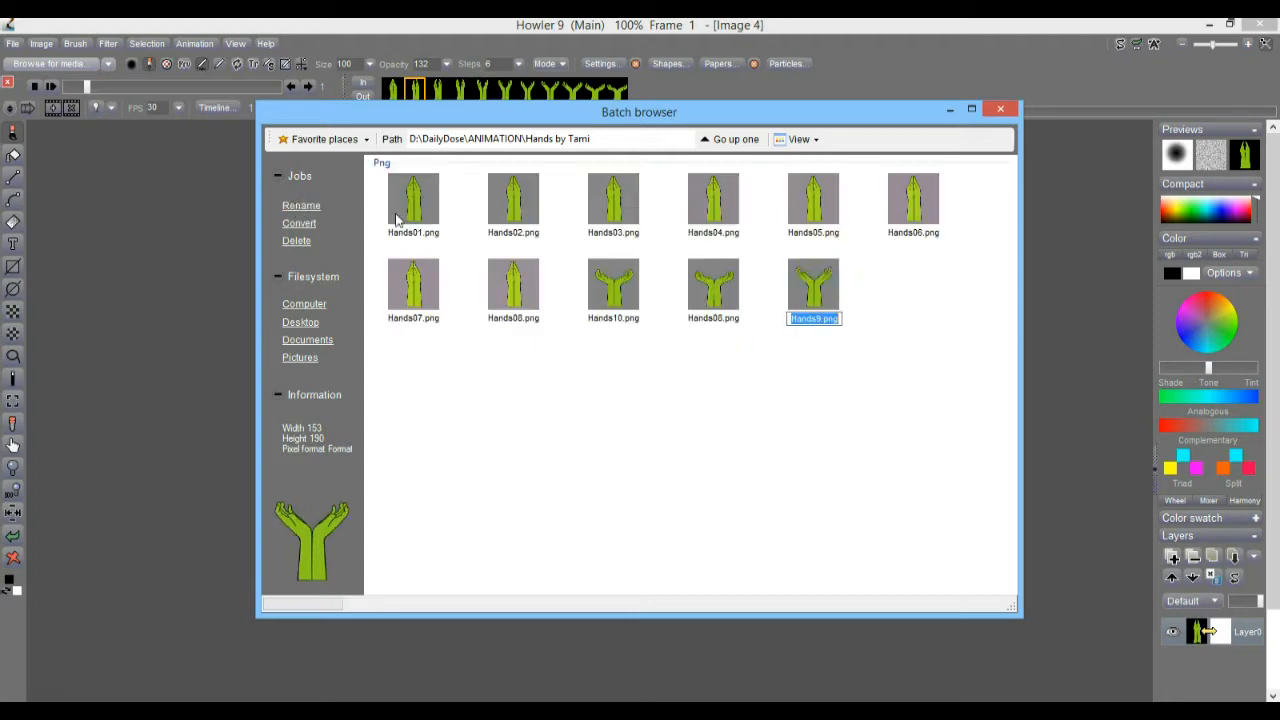
left_click(818, 318)
type("0")
key("Return")
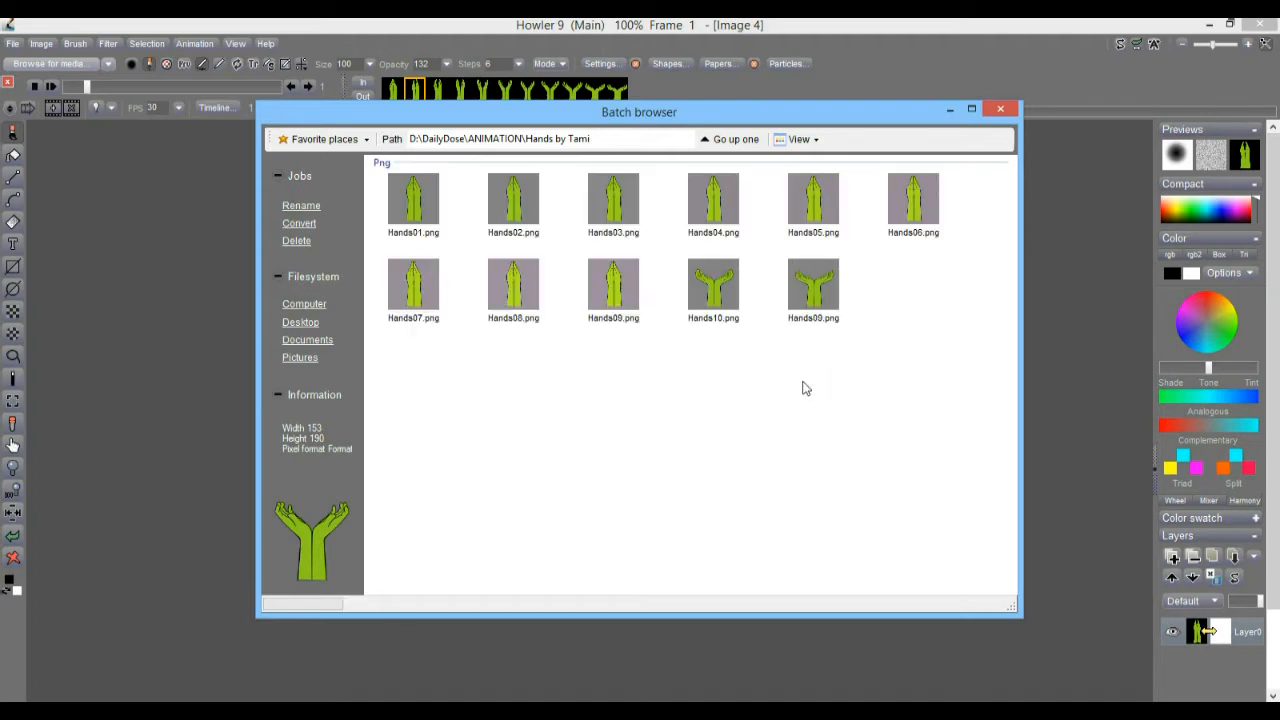
left_click(407, 209)
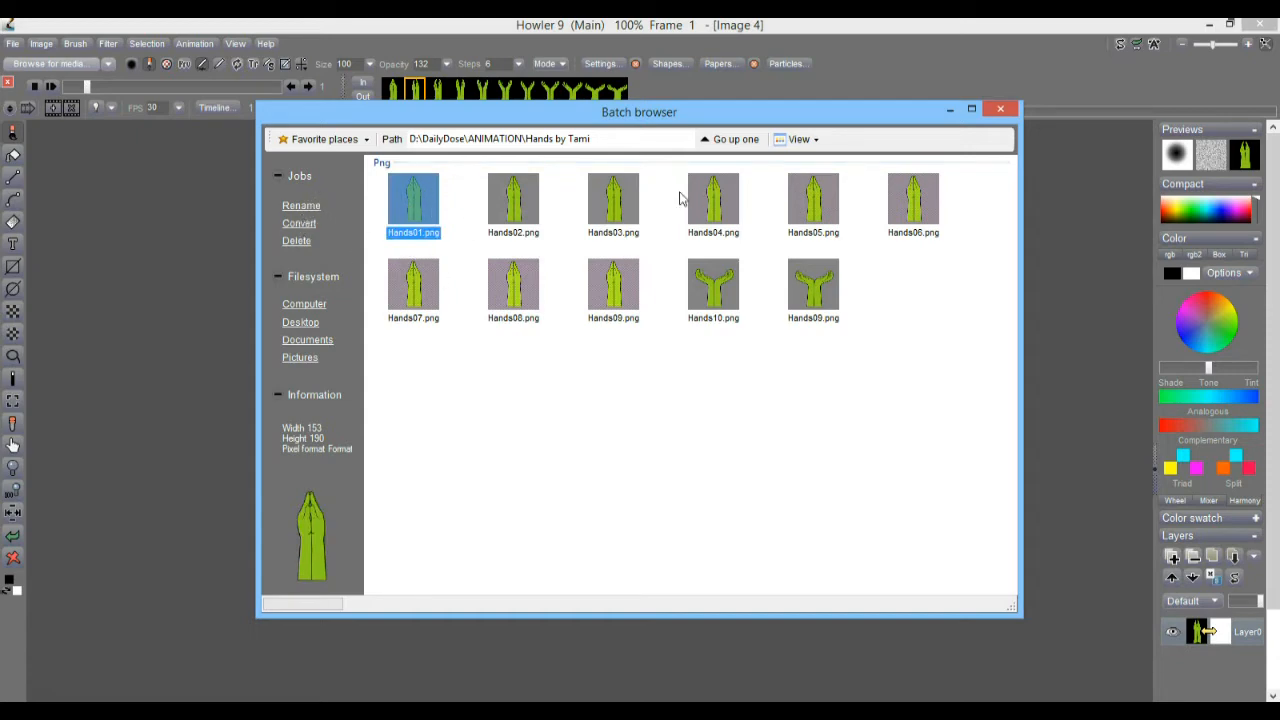
left_click(552, 359)
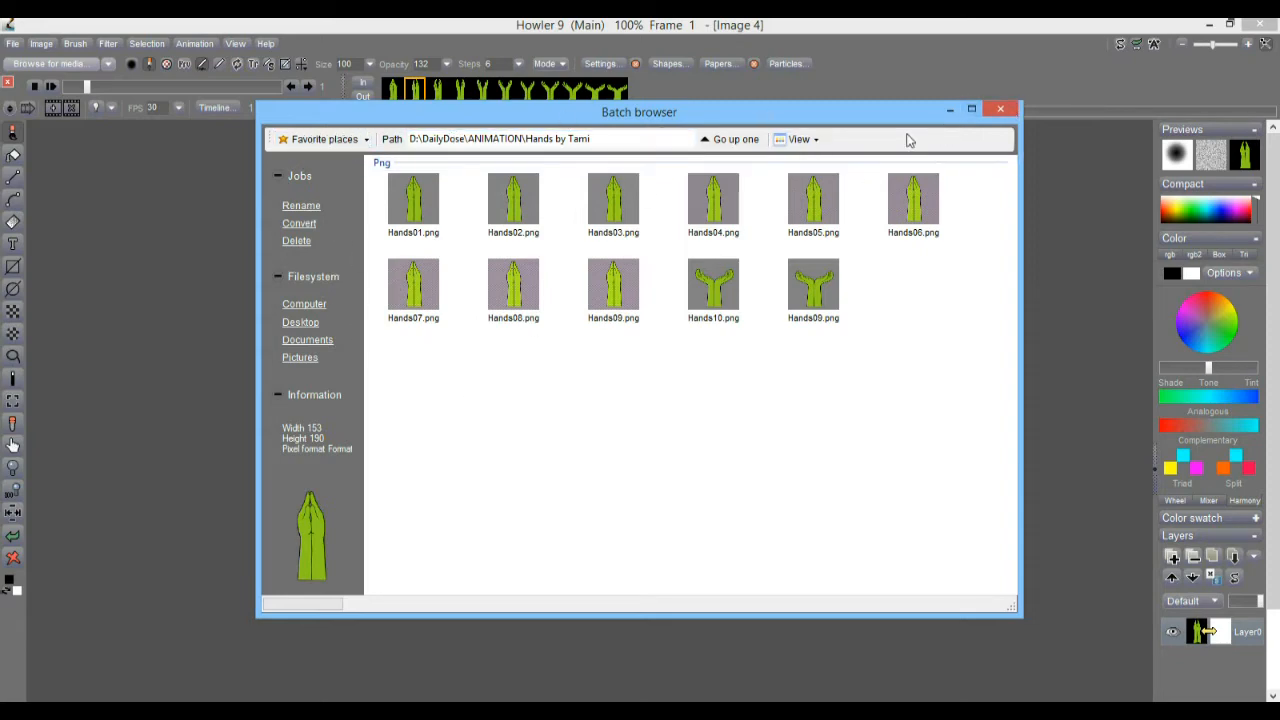
- Close the batch browser
left_click(999, 110)
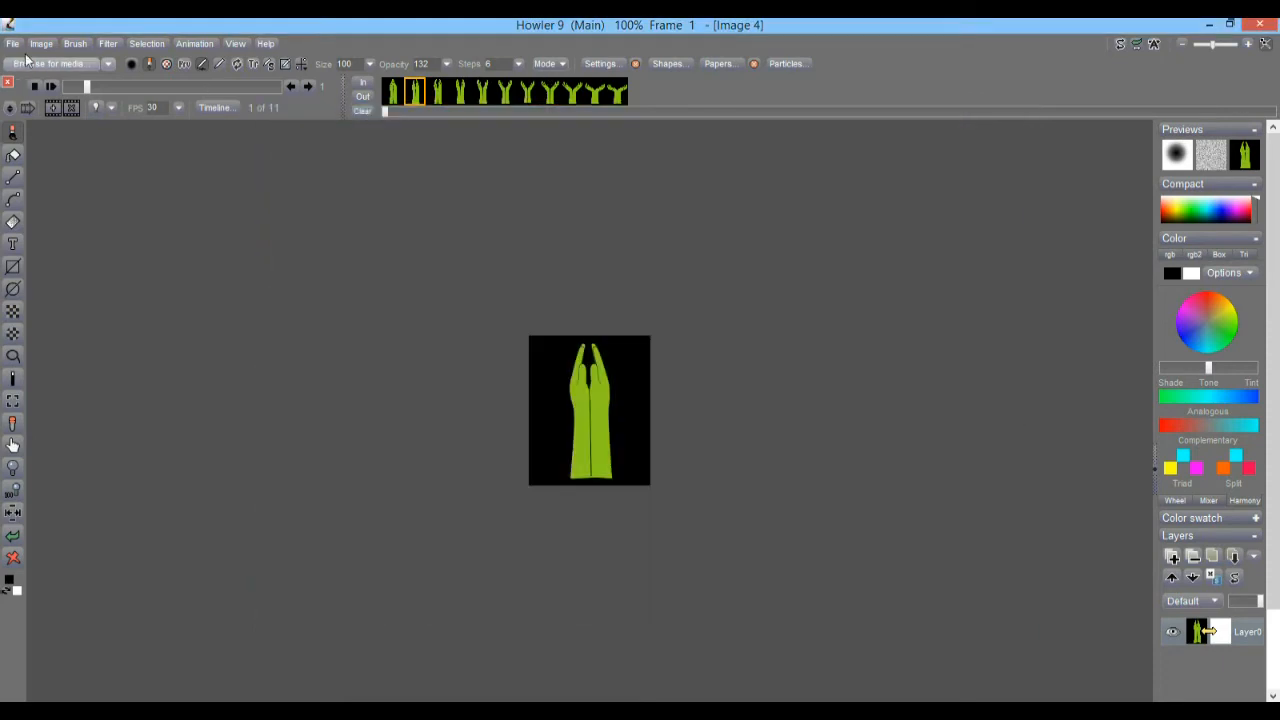
left_click(13, 44)
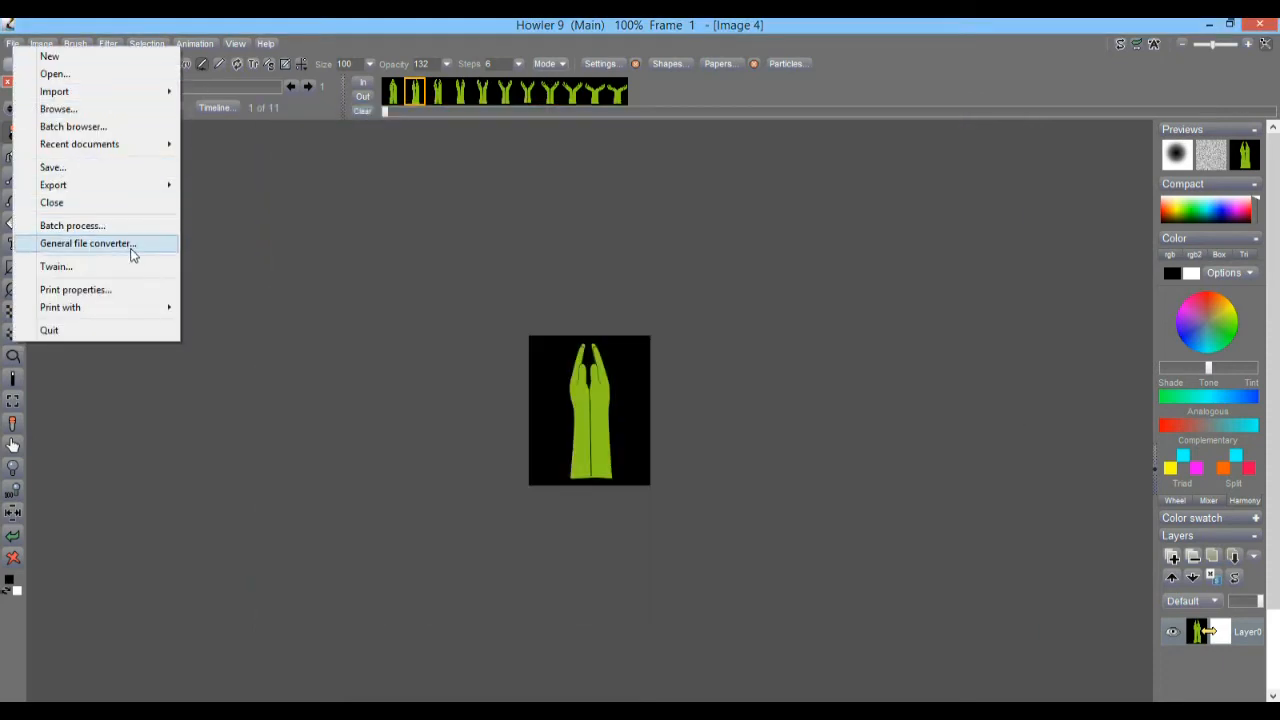
left_click(72, 226)
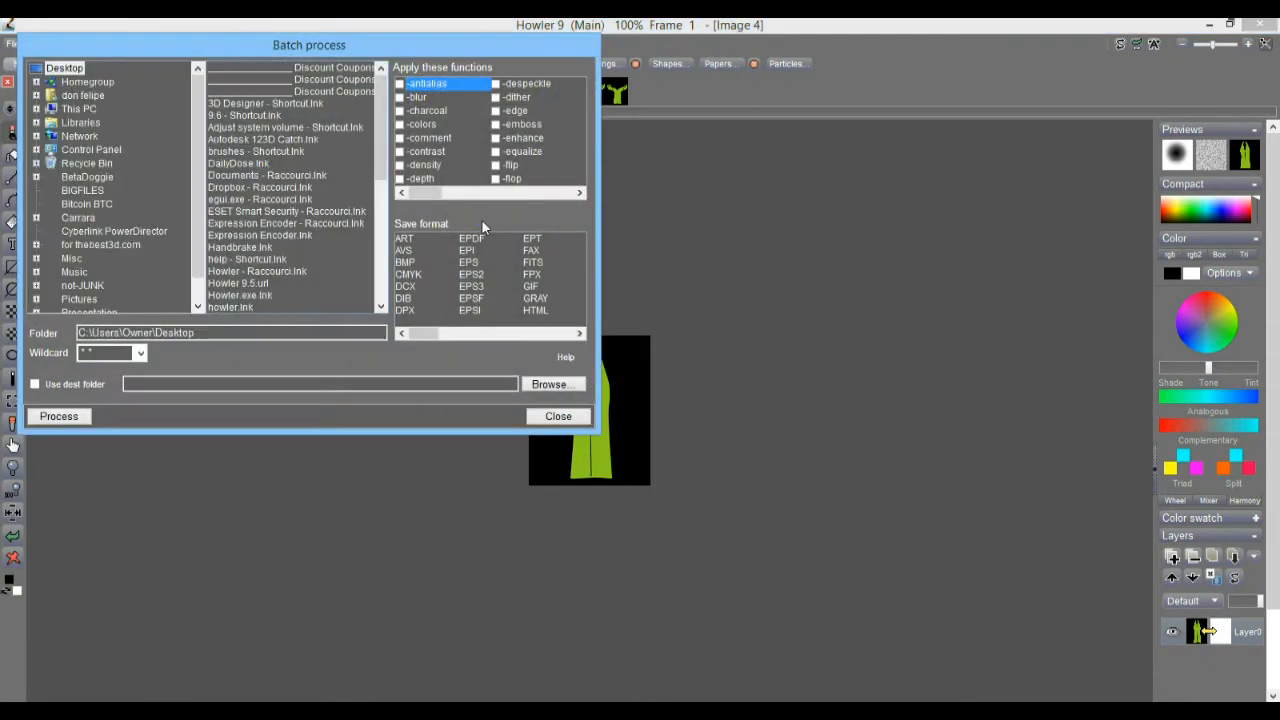
left_click(558, 417)
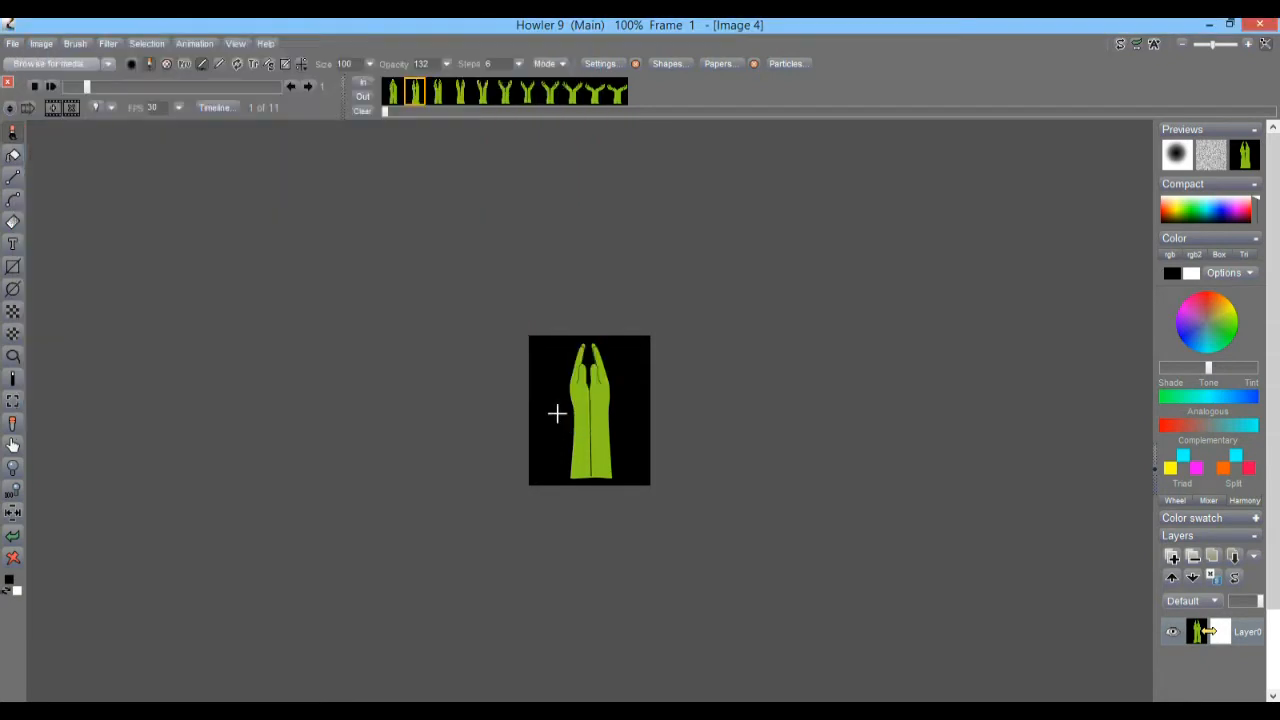
- Open the general file converter and launch its own batch browser
left_click(12, 44)
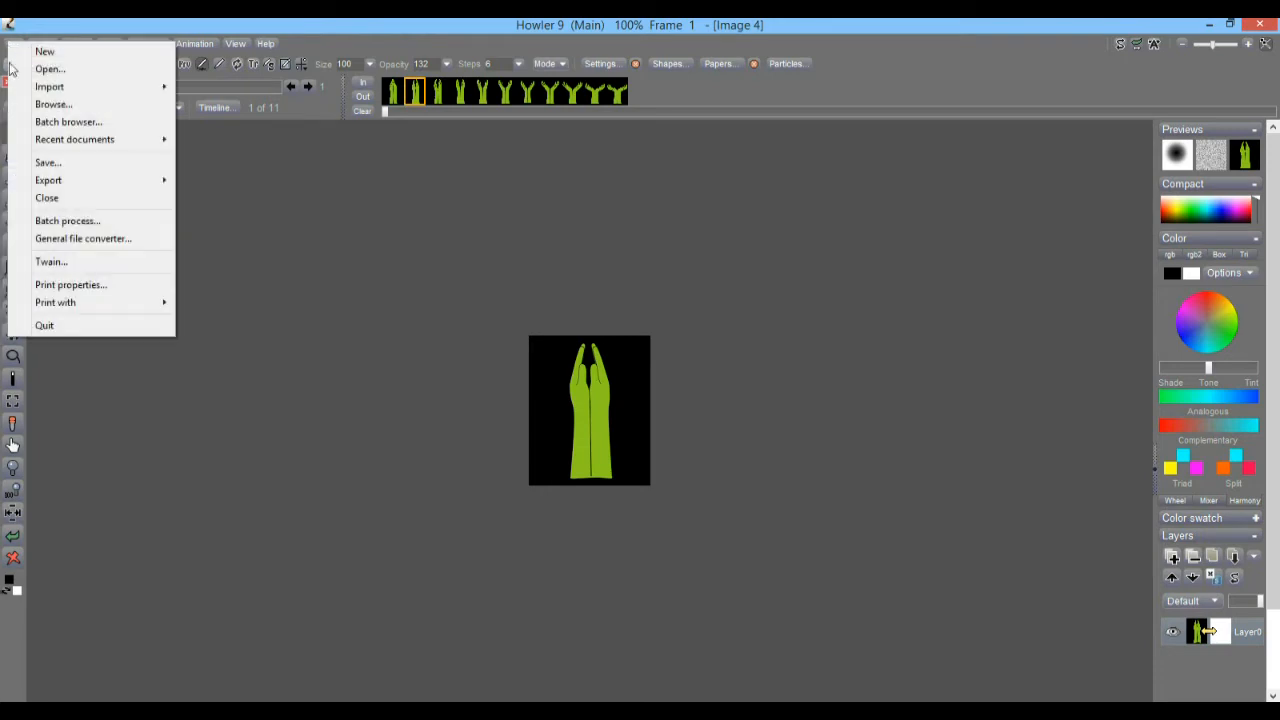
left_click(88, 240)
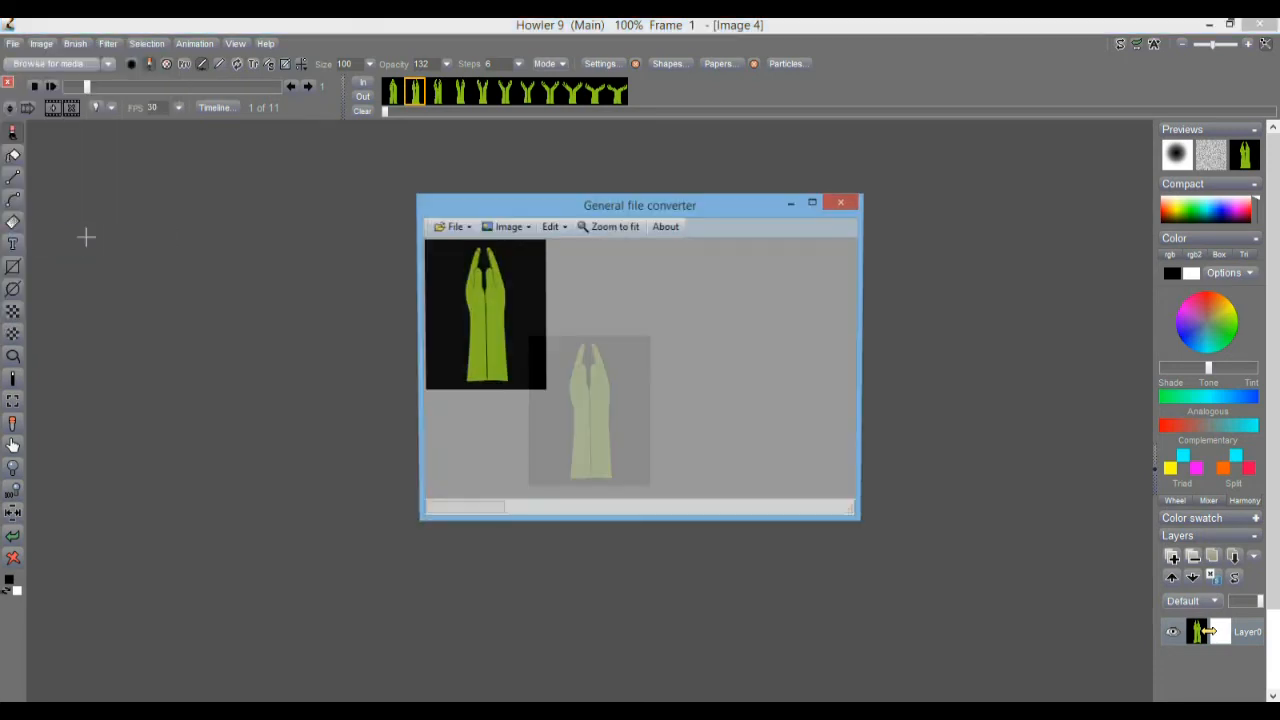
left_click_drag(596, 199, 316, 160)
left_click(185, 192)
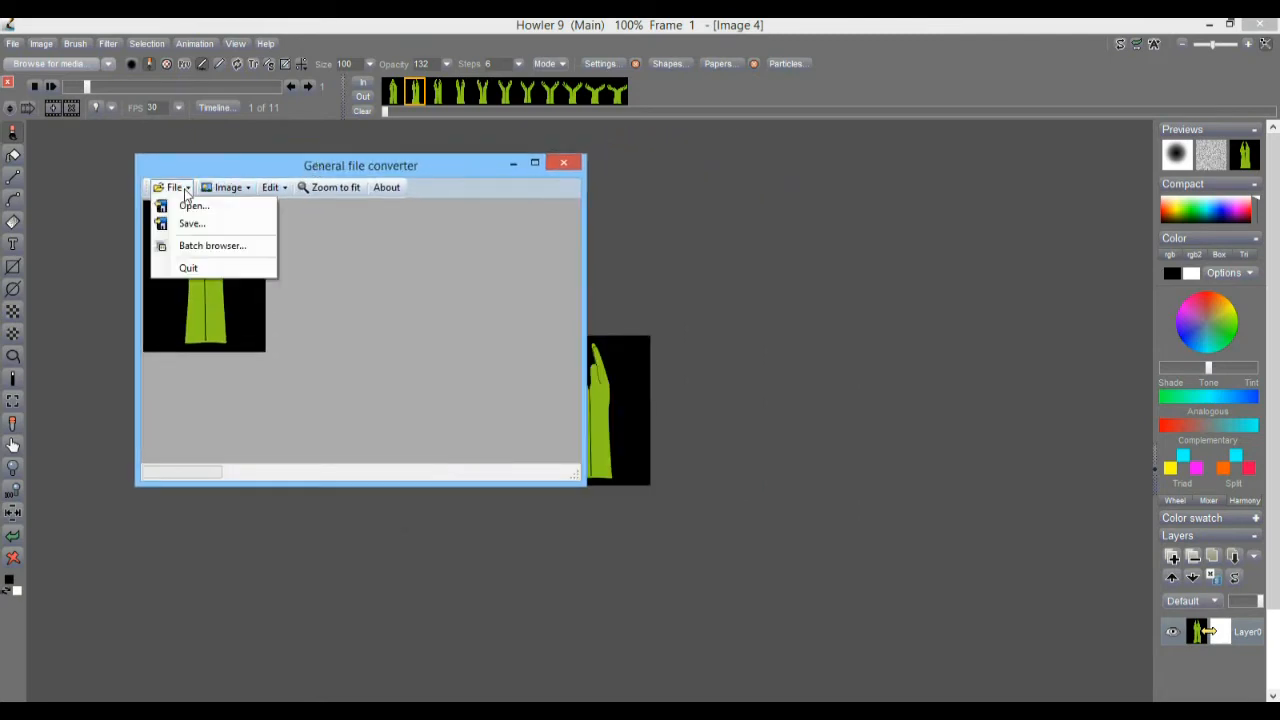
left_click(216, 247)
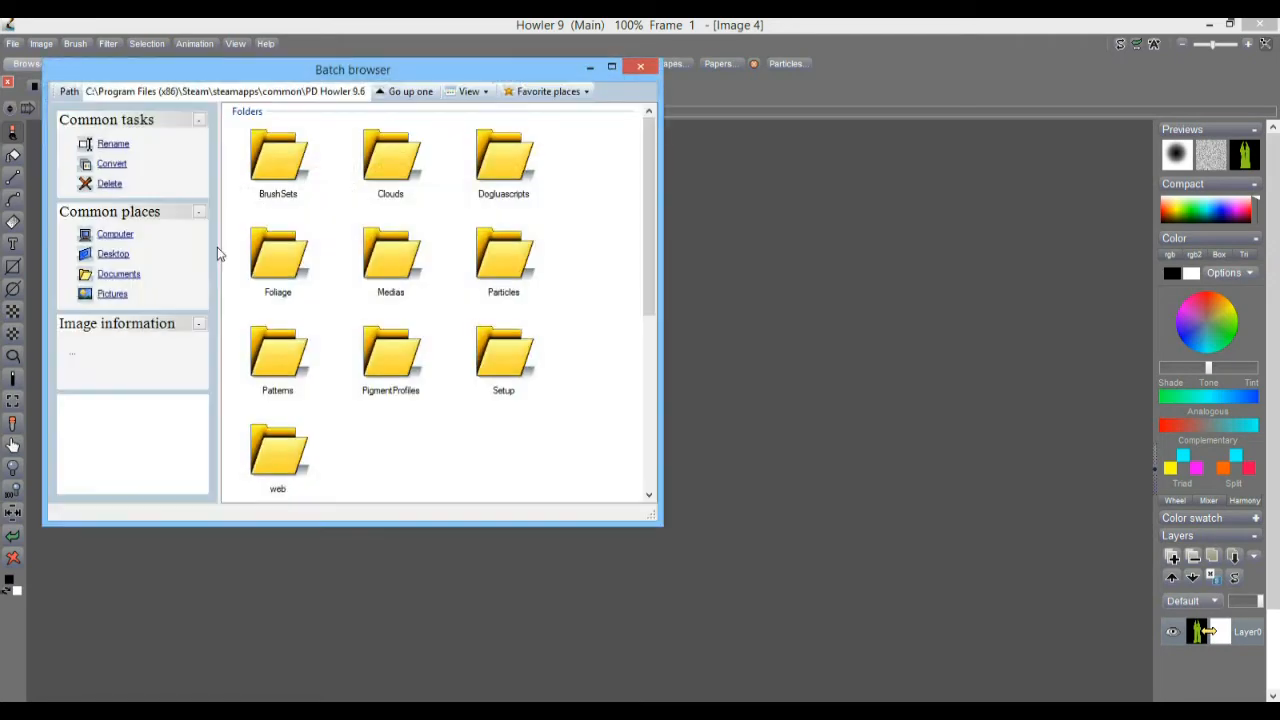
left_click_drag(206, 74, 461, 150)
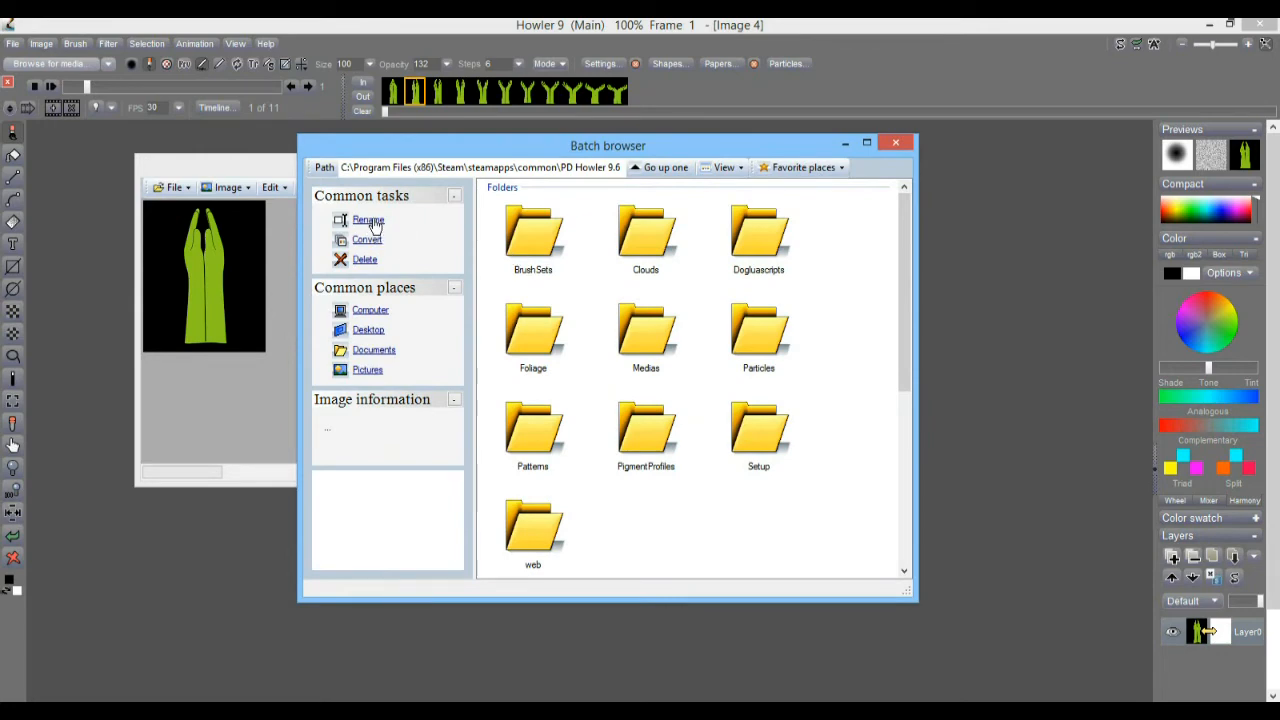
- Browse to the Hands image folder inside D:\DailyDose\ANIMATION in the batch browser
left_click(370, 312)
left_click(672, 240)
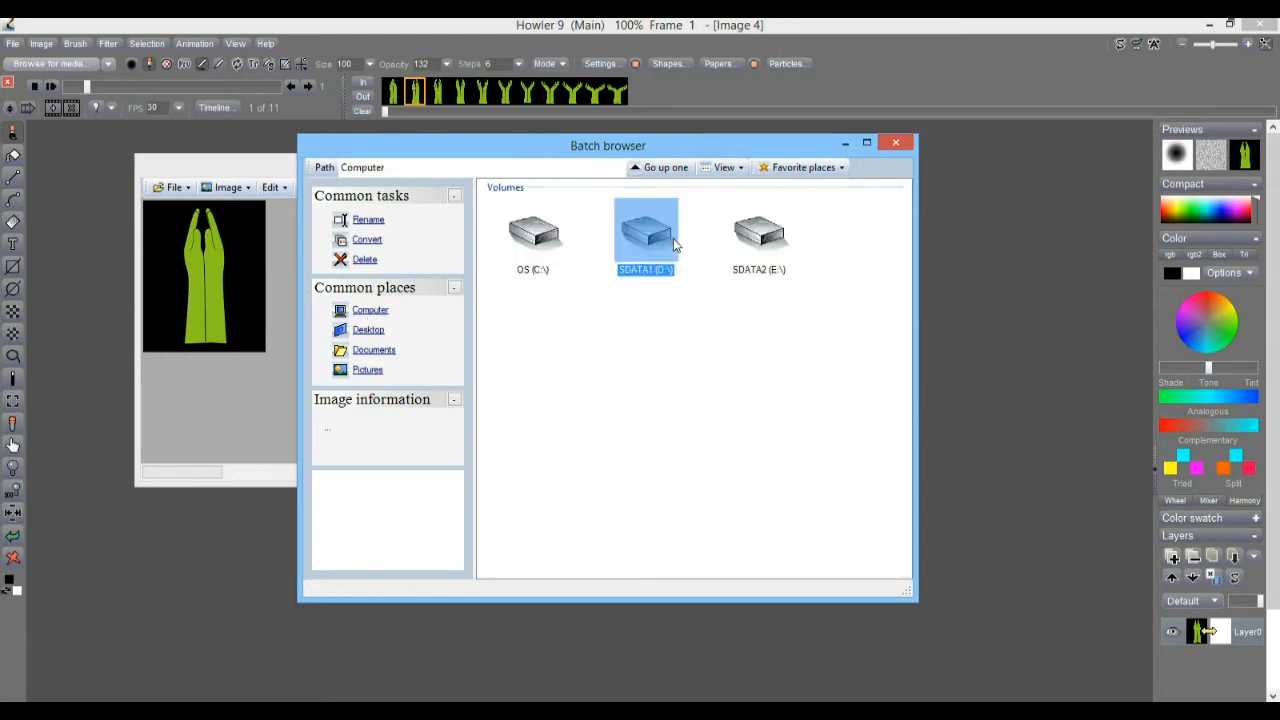
double_click(650, 240)
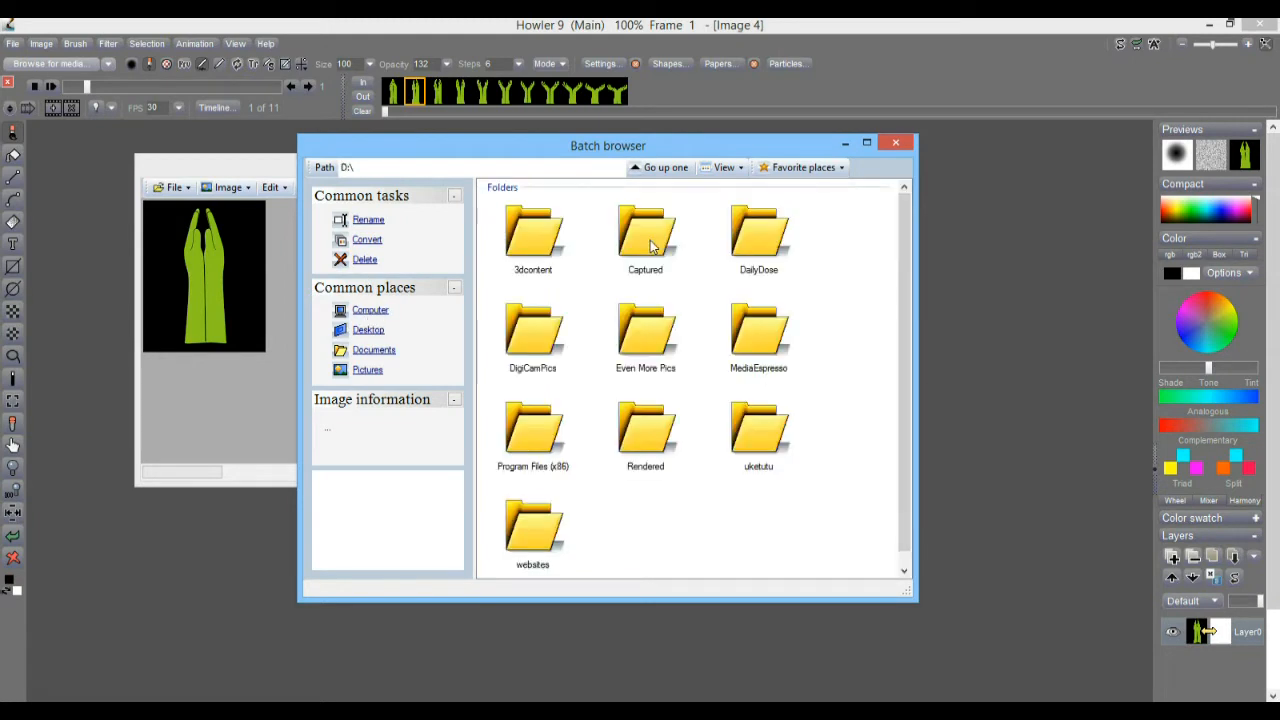
double_click(752, 231)
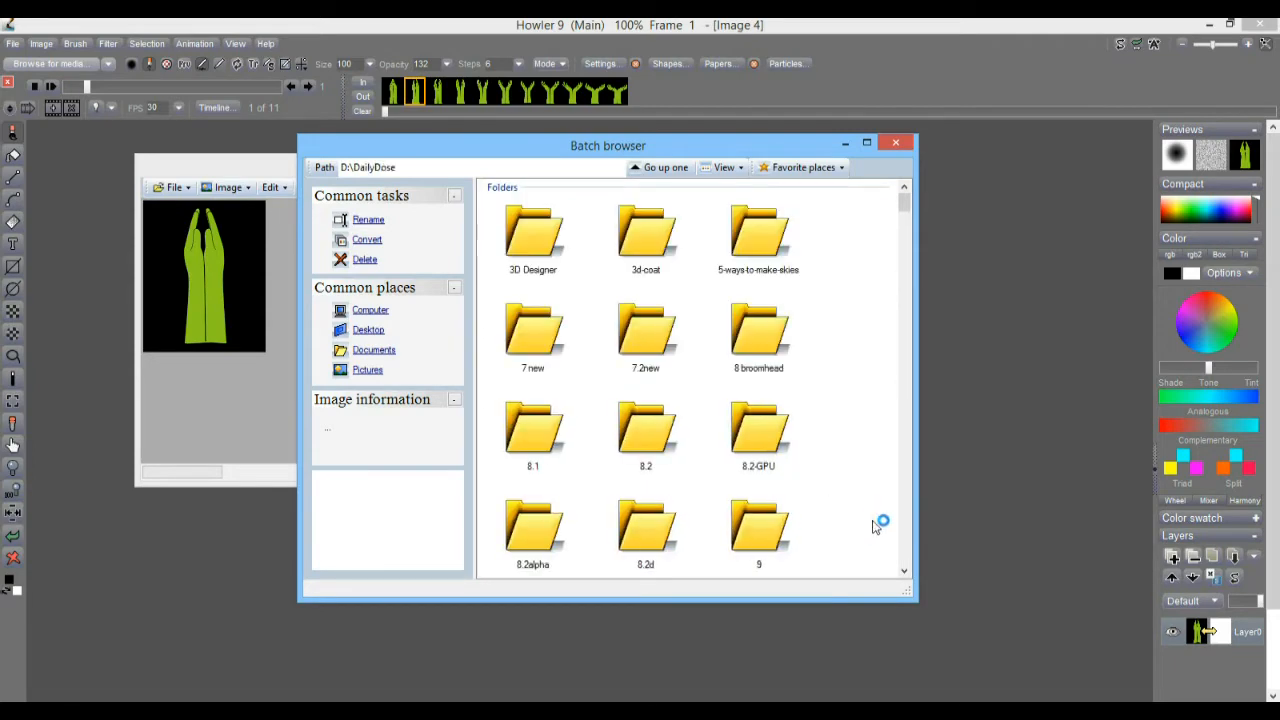
scroll(902, 510, "down", 5)
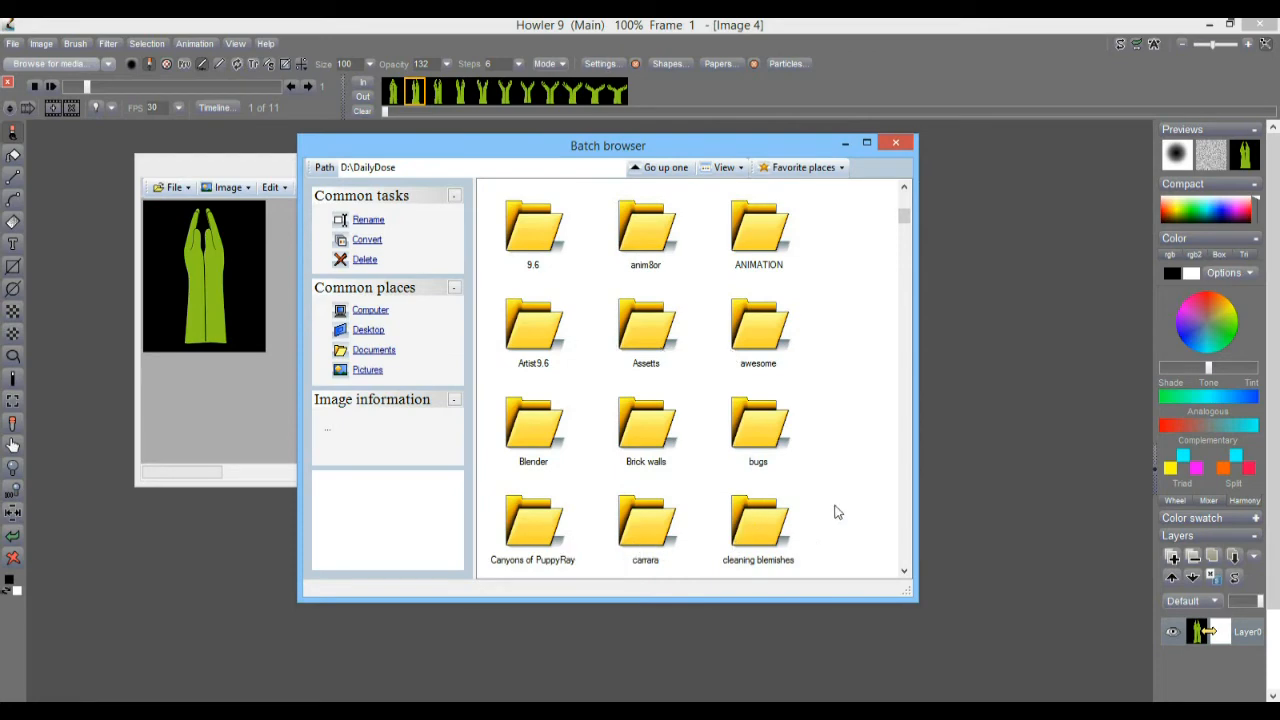
left_click(755, 238)
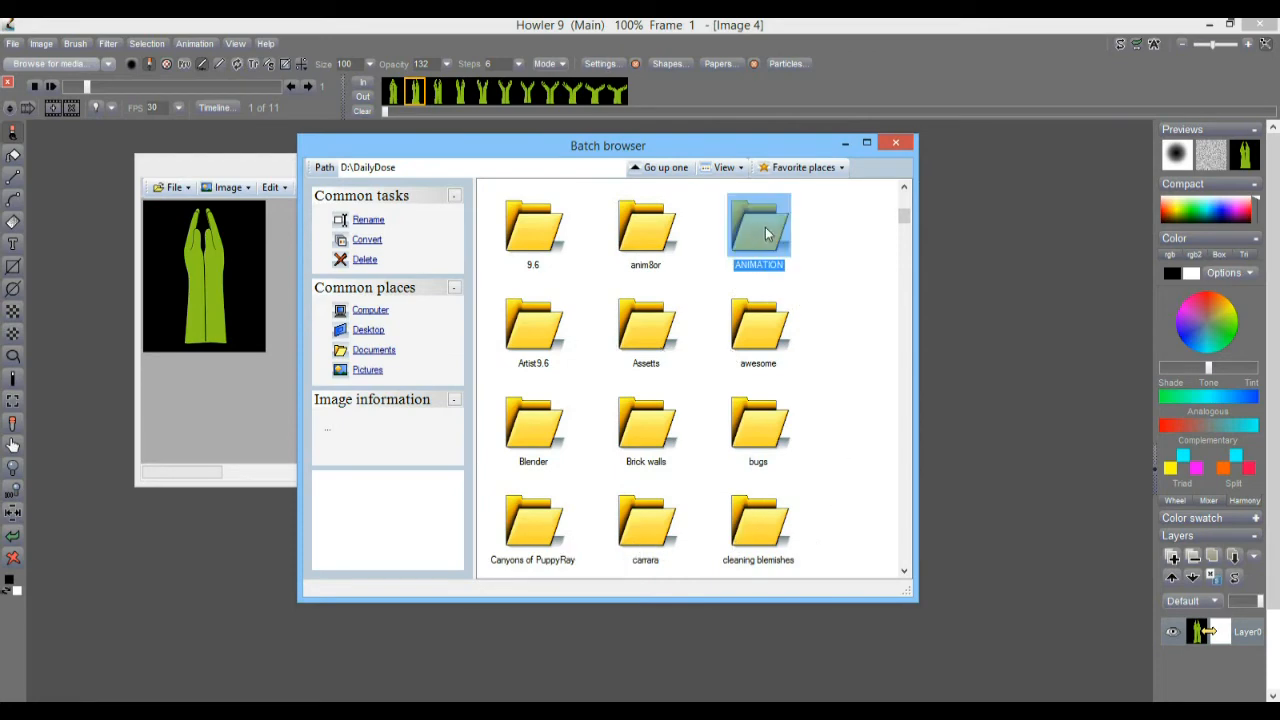
double_click(765, 233)
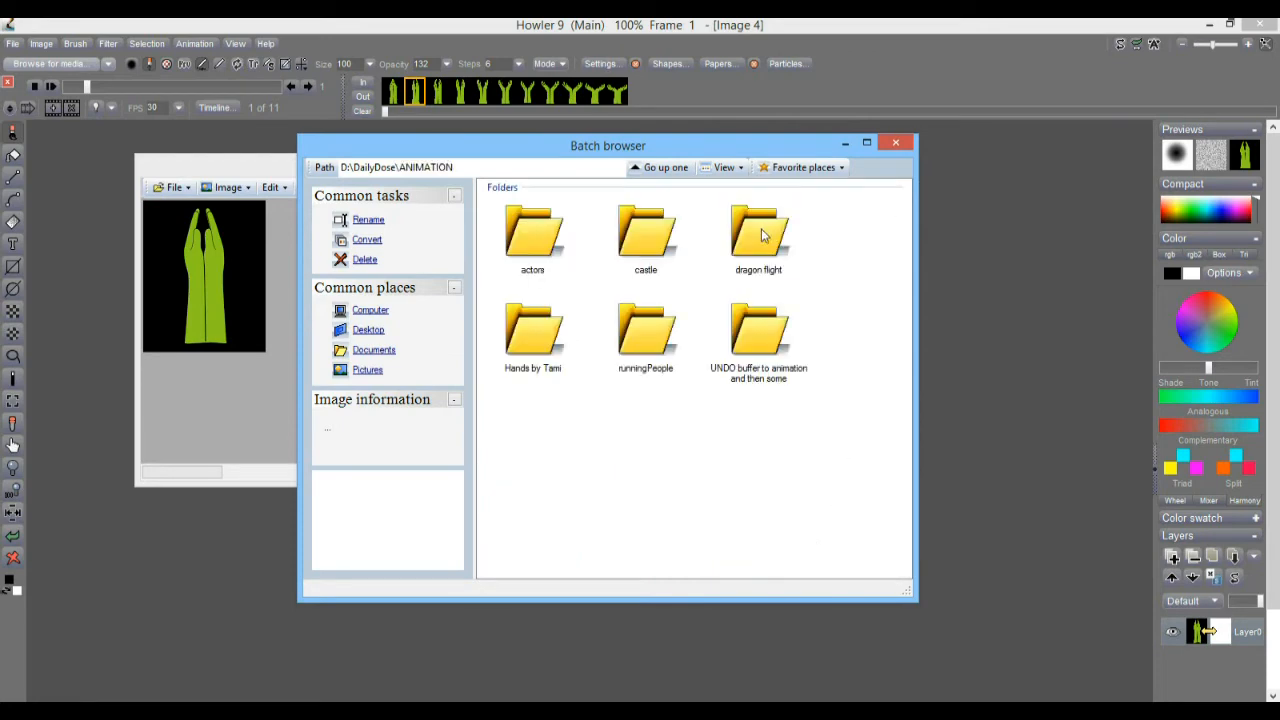
left_click(535, 340)
double_click(532, 318)
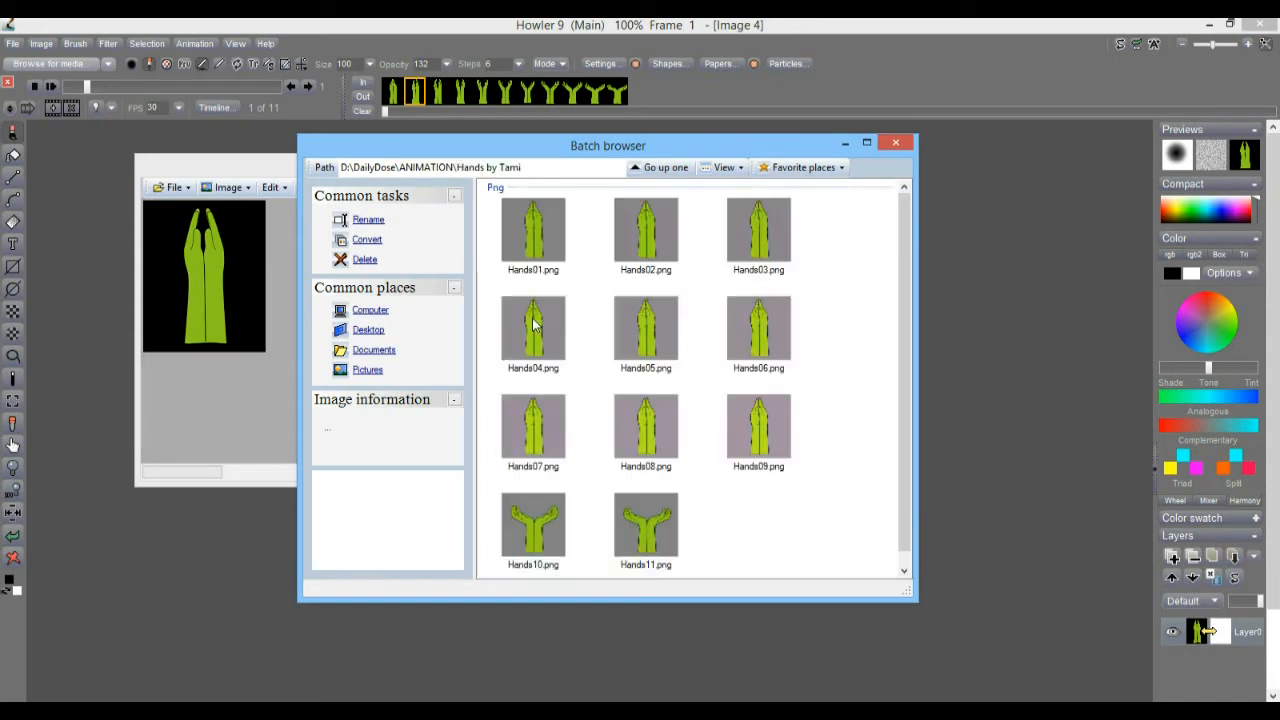
- Select all the PNG files from Hands01 to Hands11 and start a batch rename on them
left_click(532, 225)
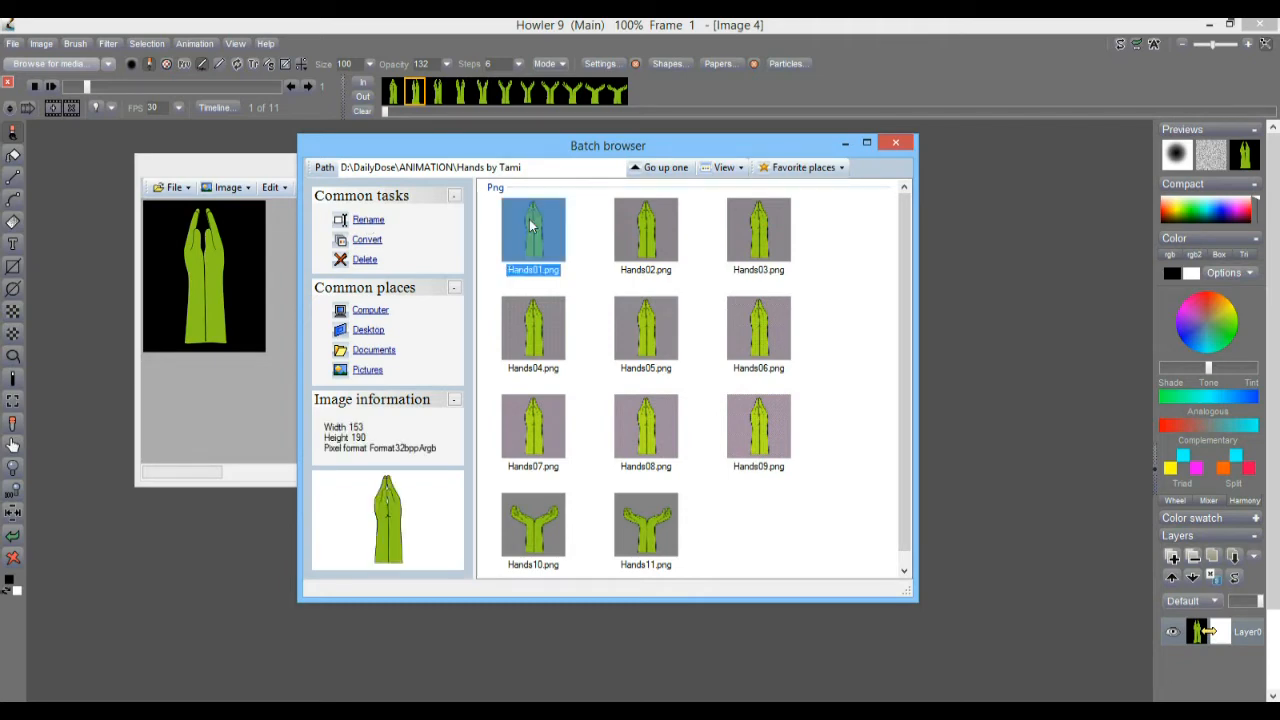
left_click(770, 432, "shift")
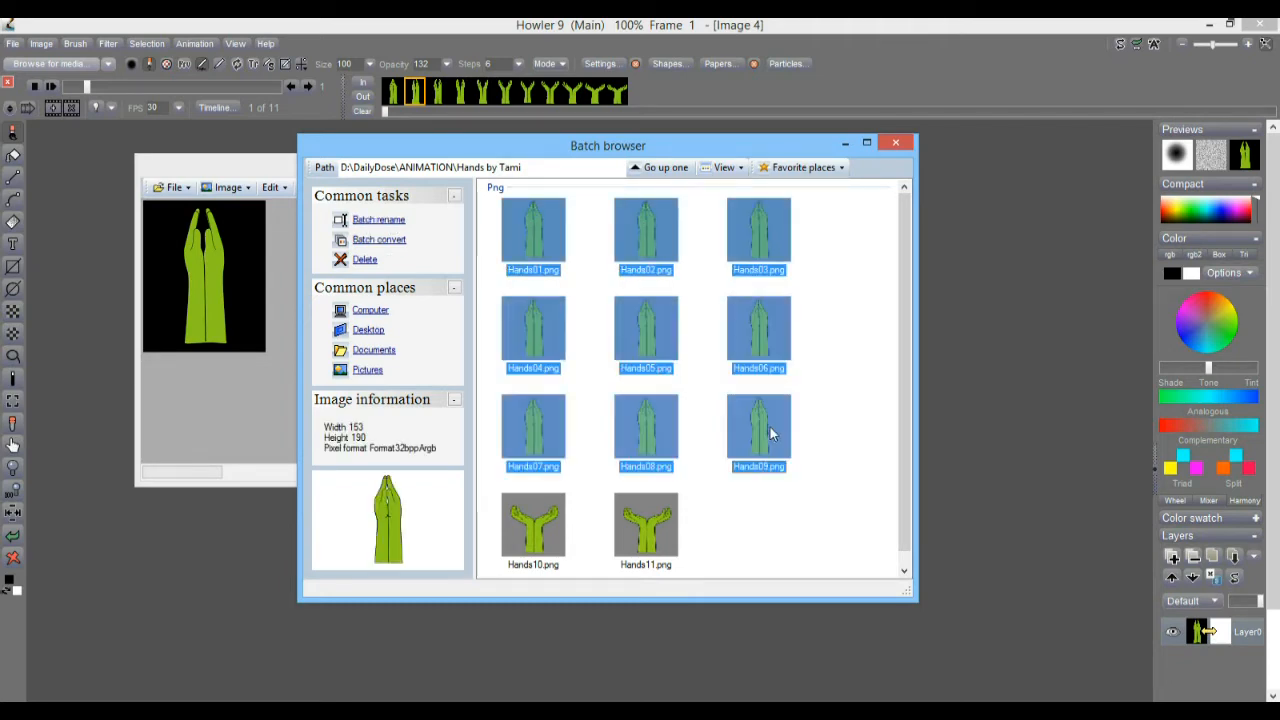
left_click(668, 520, "shift")
left_click(528, 230)
left_click_drag(828, 516, 546, 227)
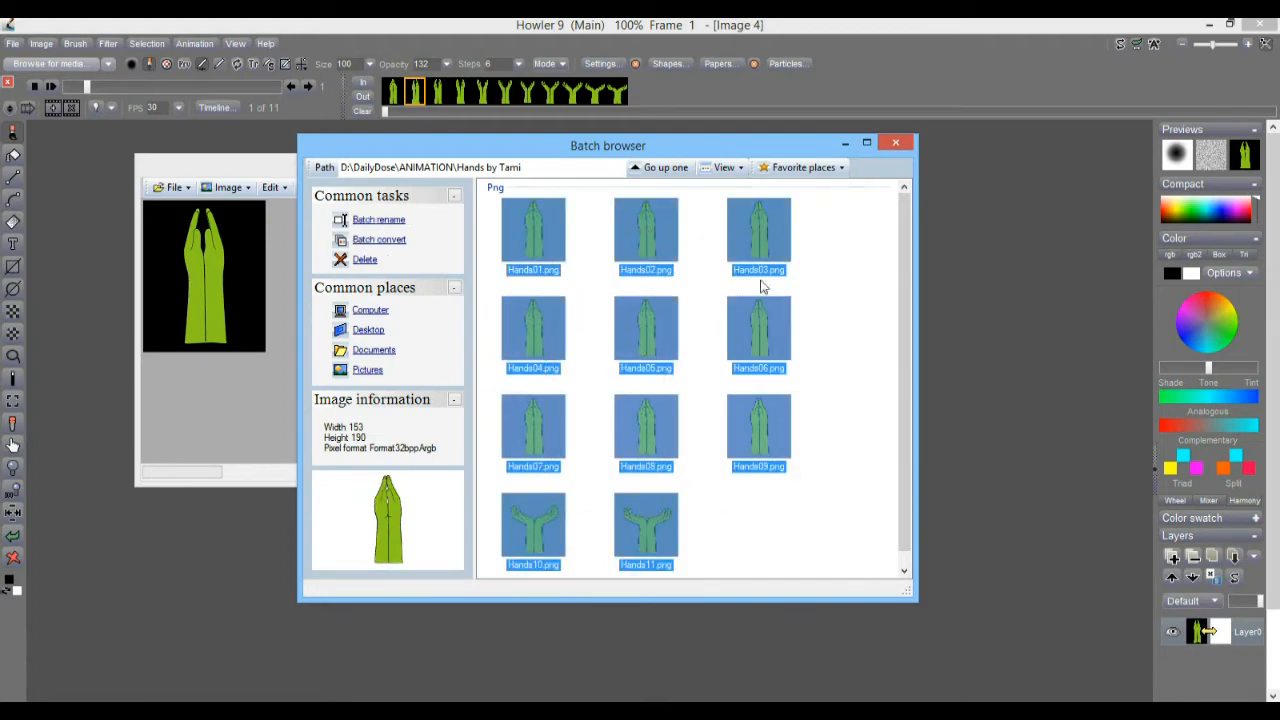
left_click(394, 225)
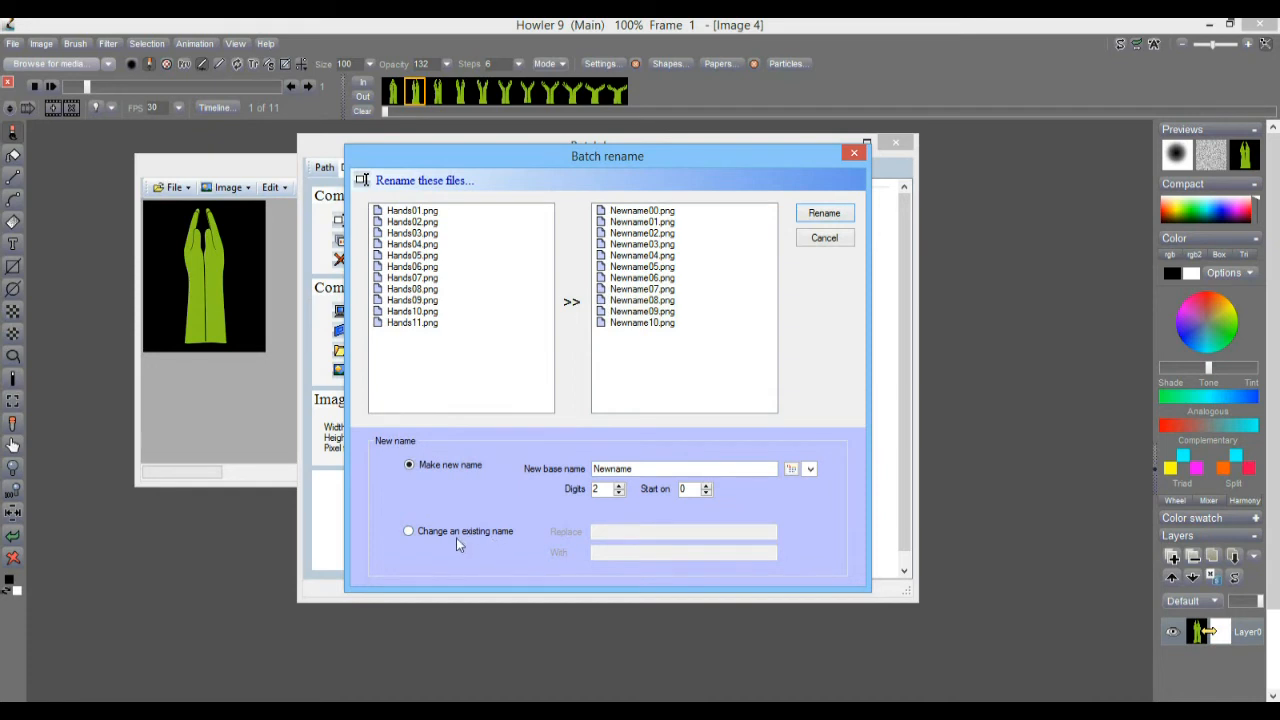
- Batch rename the selected files by changing the existing names, replacing "s0" with "s_00"
left_click(408, 531)
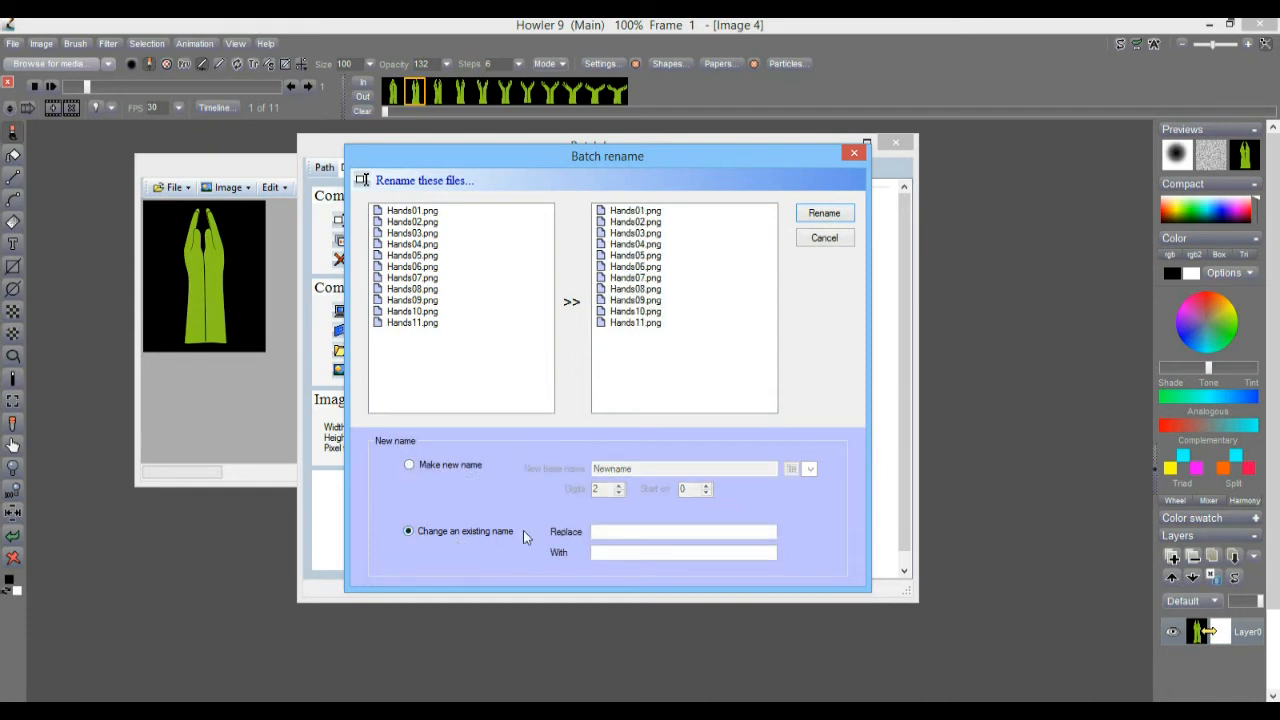
left_click(616, 535)
type("d")
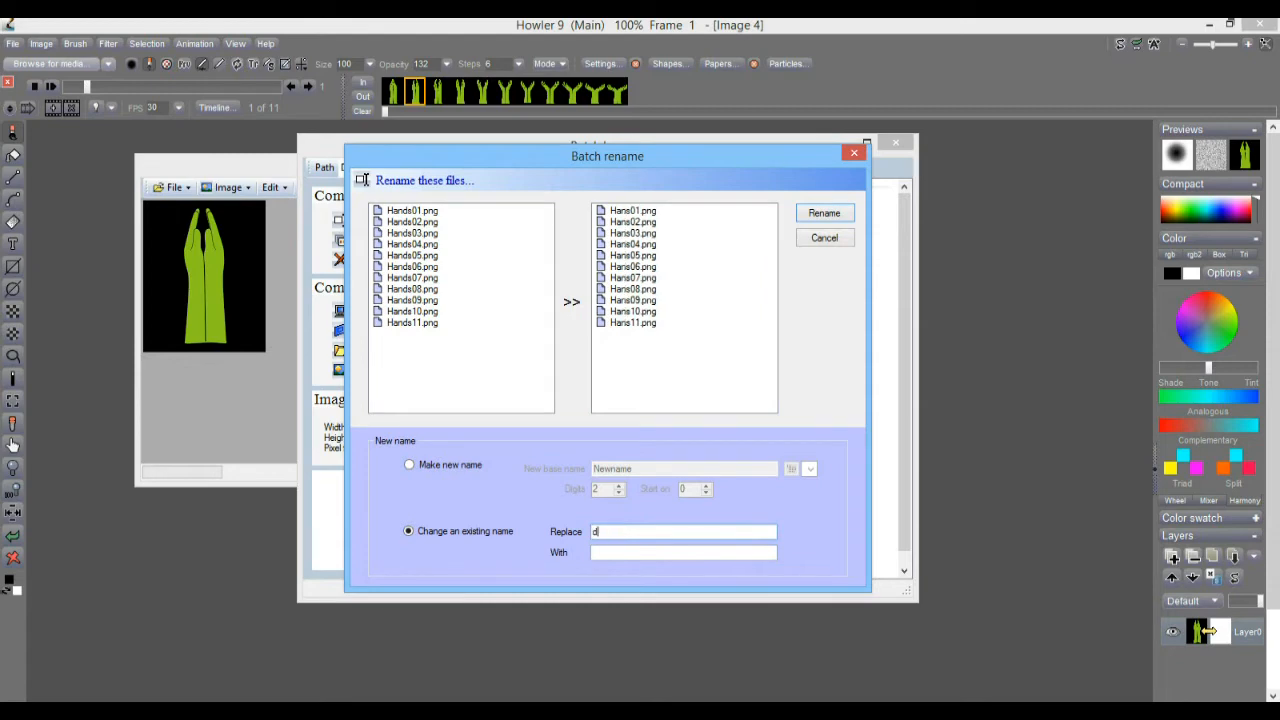
type("0")
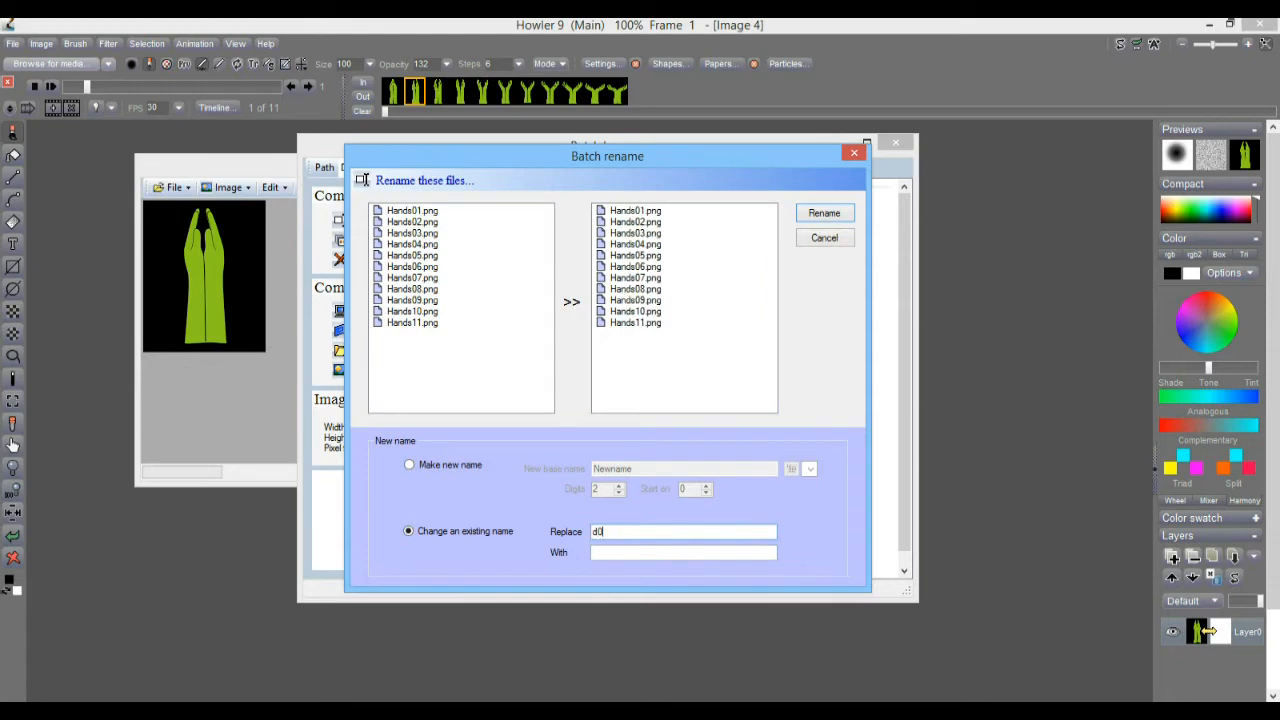
left_click(607, 553)
type("d_00")
left_click_drag(599, 532, 594, 534)
type("ss")
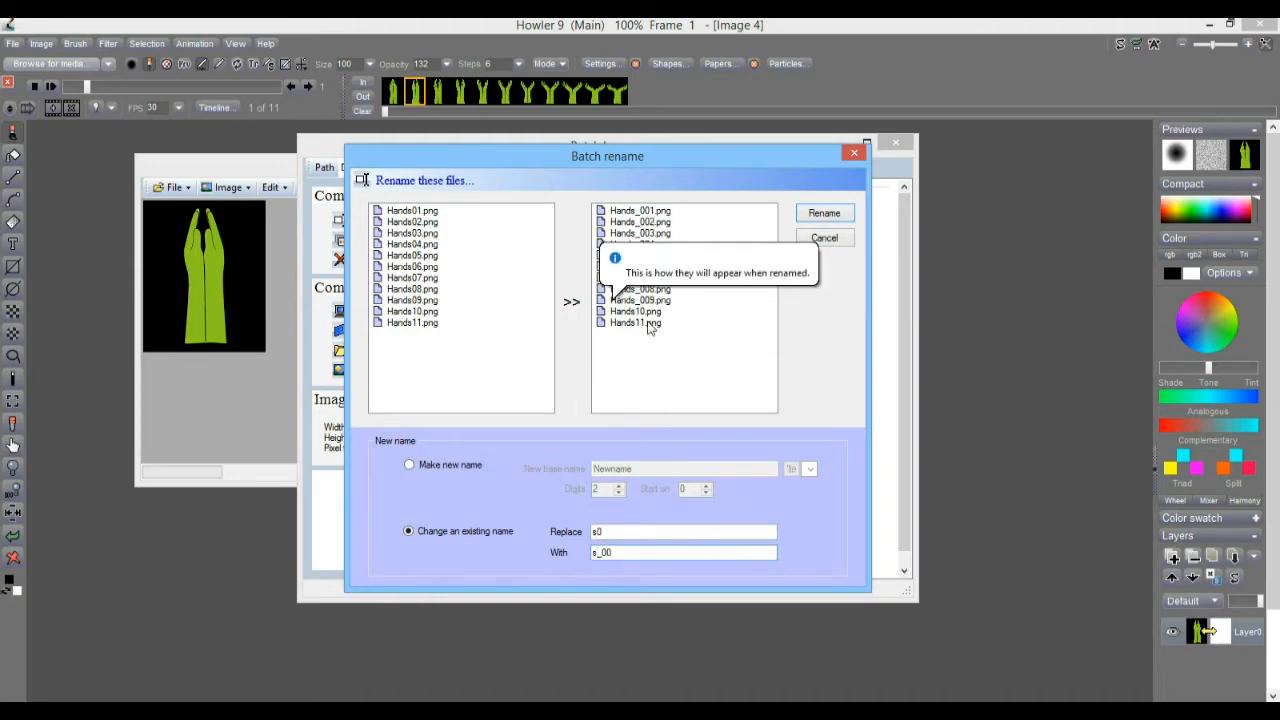
left_click(824, 213)
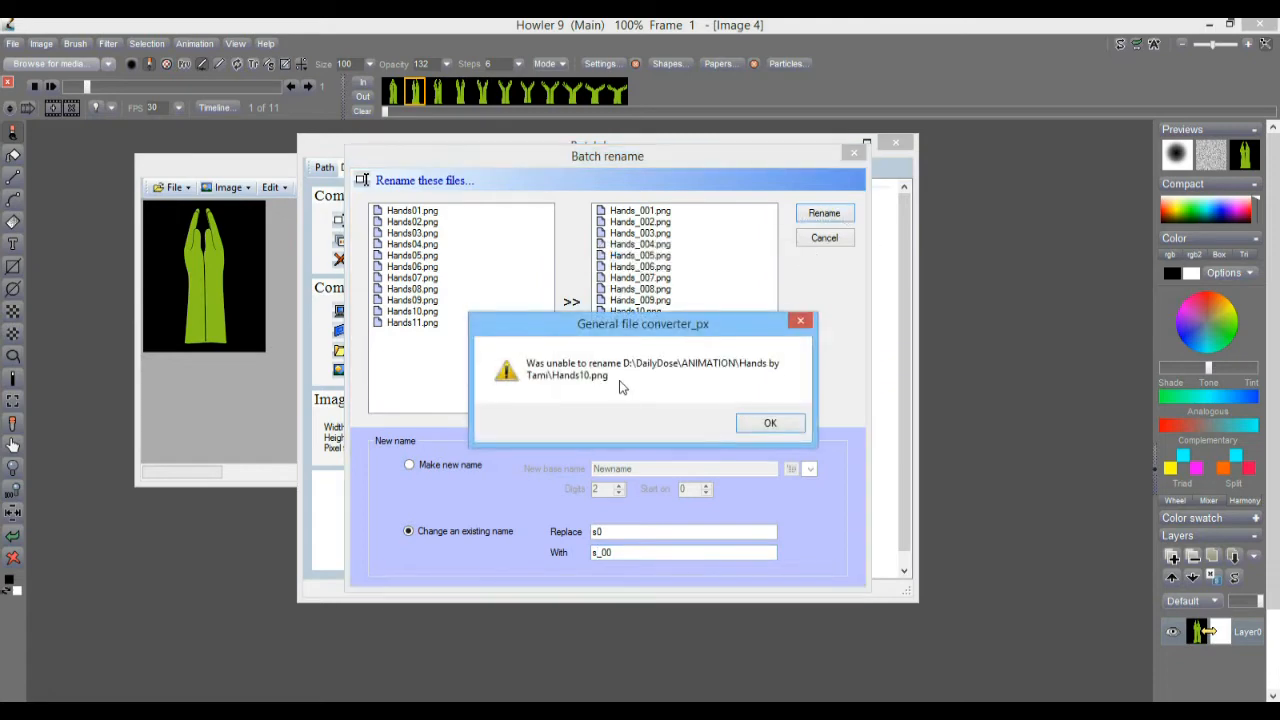
left_click(789, 425)
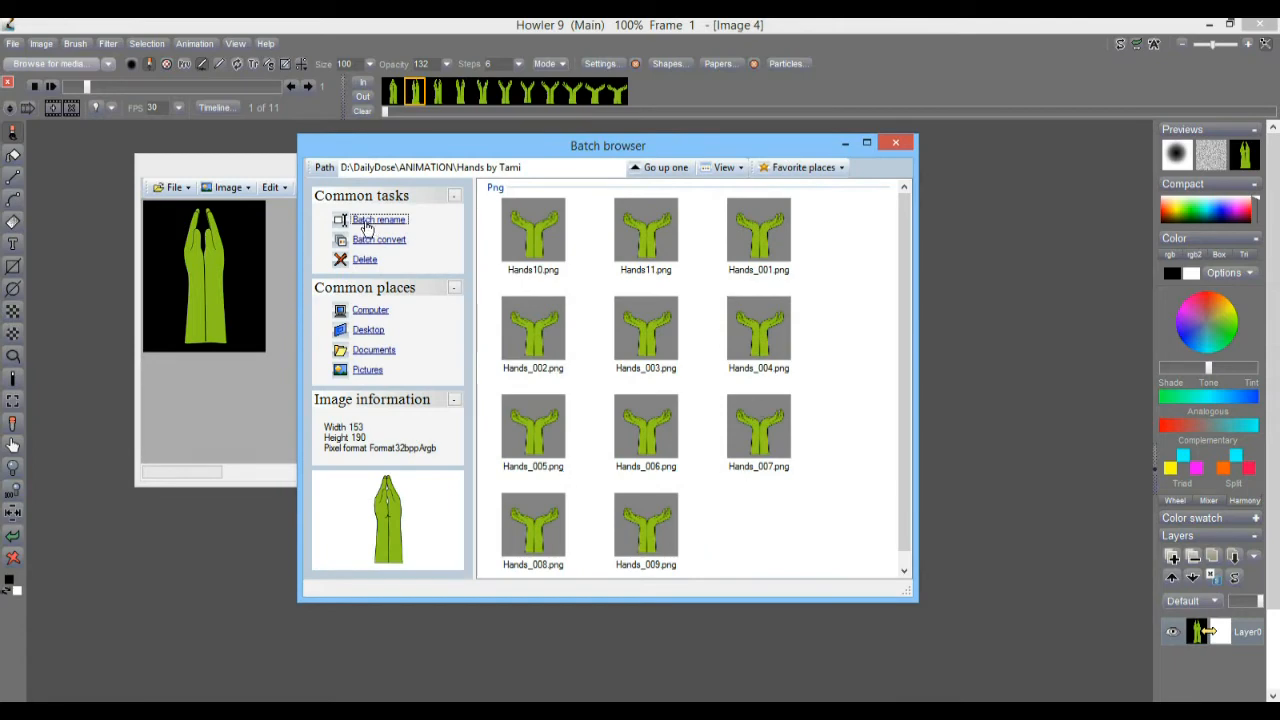
- Select only Hands10.png and Hands11.png and start a batch rename on them
left_click(779, 528)
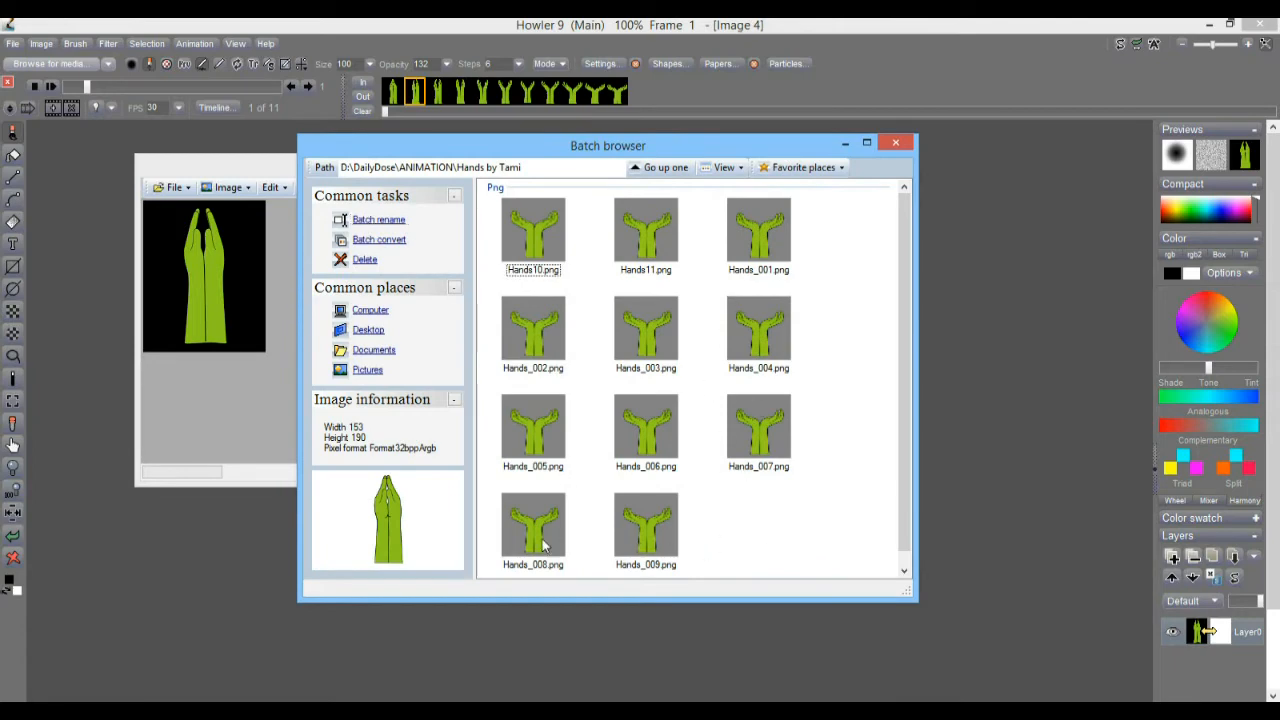
left_click(388, 222)
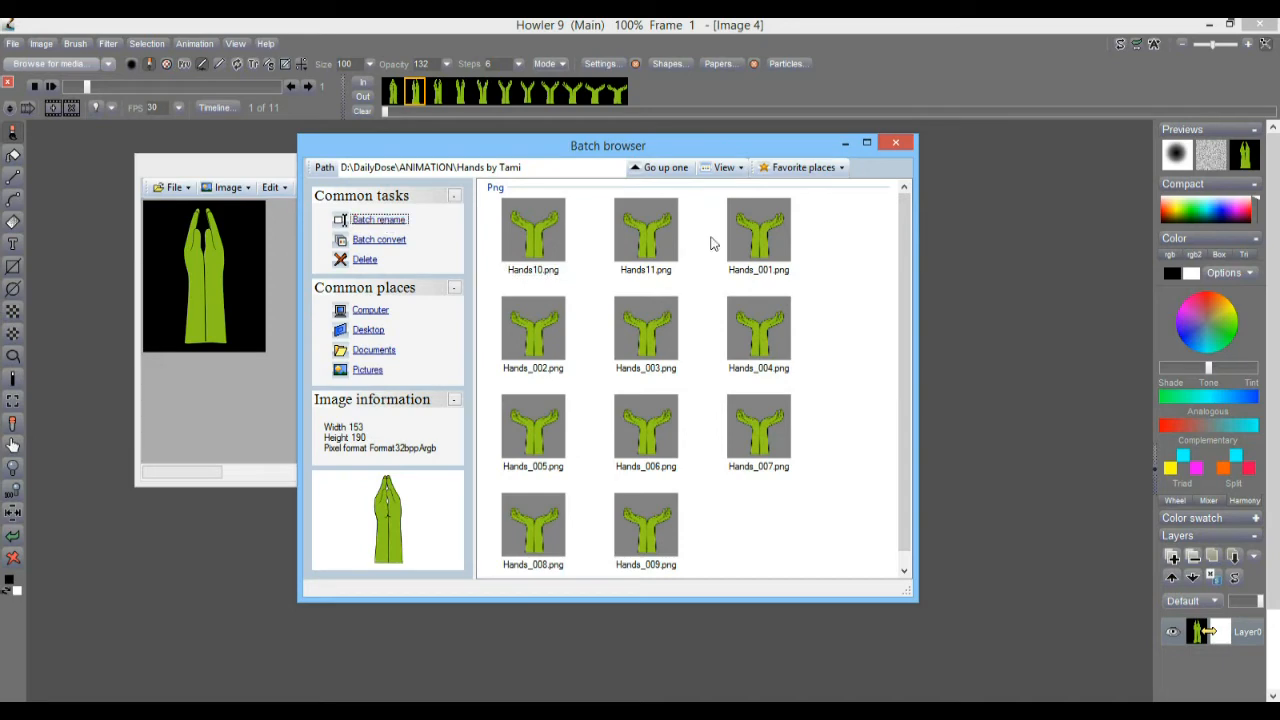
left_click(754, 537)
left_click(666, 229)
left_click(541, 232, "ctrl")
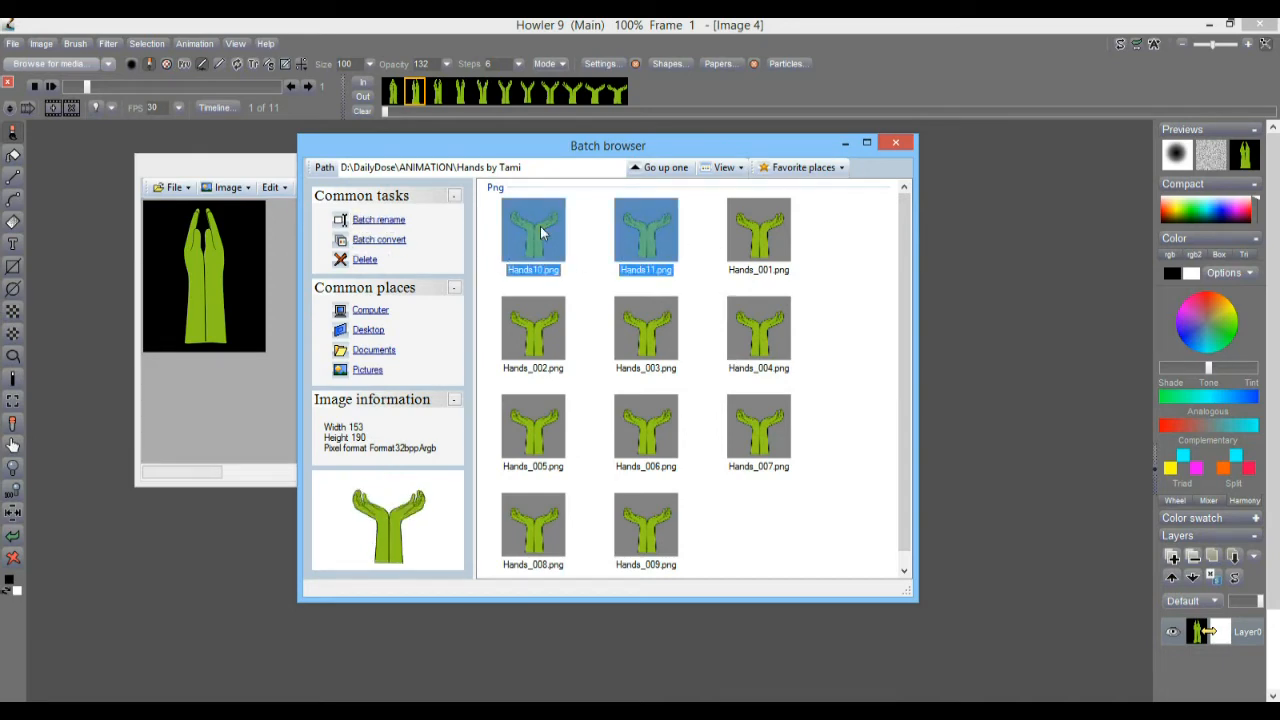
left_click(379, 220)
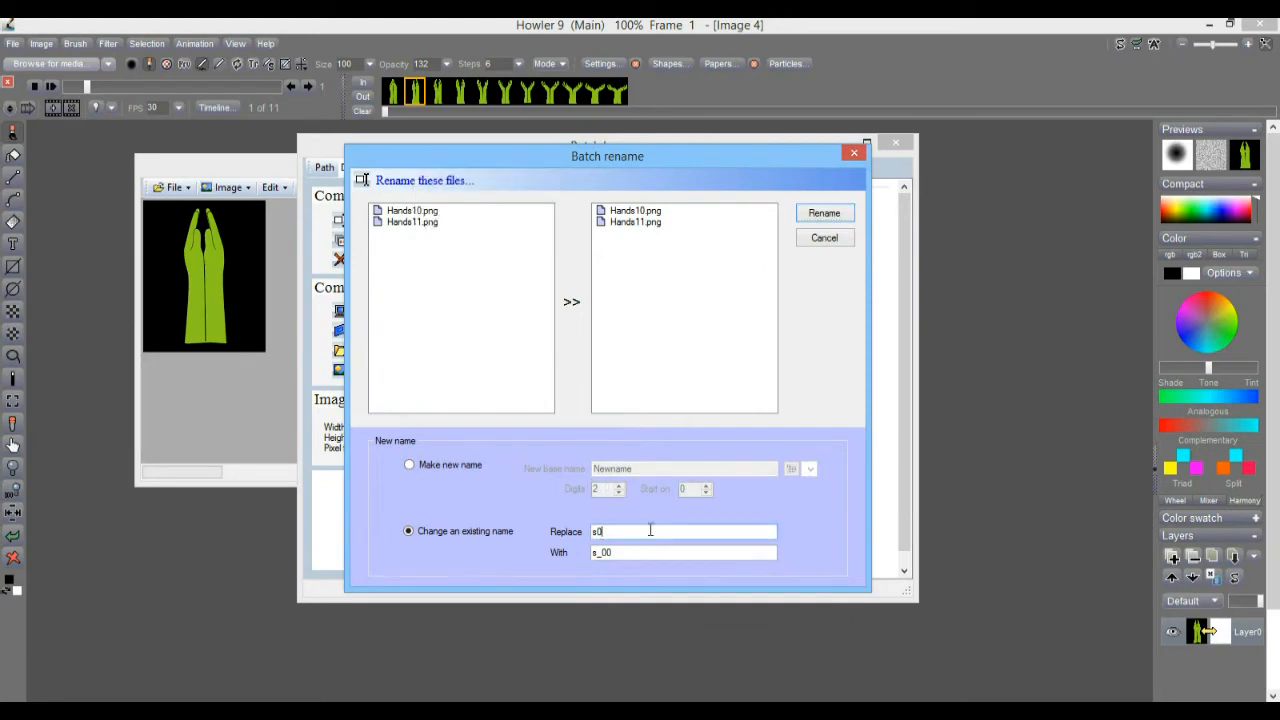
- Batch rename the two files by replacing "s1" with "s_01", and close the batch browser and file converter
key("BackSpace")
type("1")
left_click(600, 553)
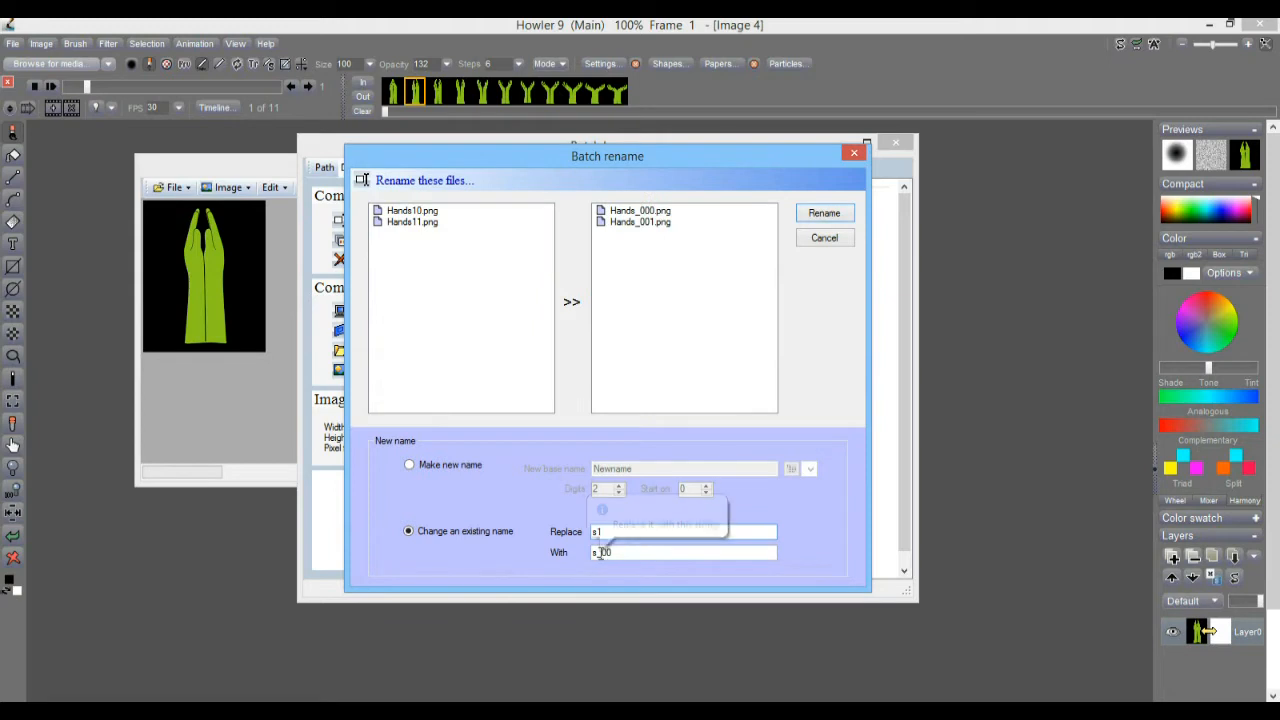
key("Delete")
type("1")
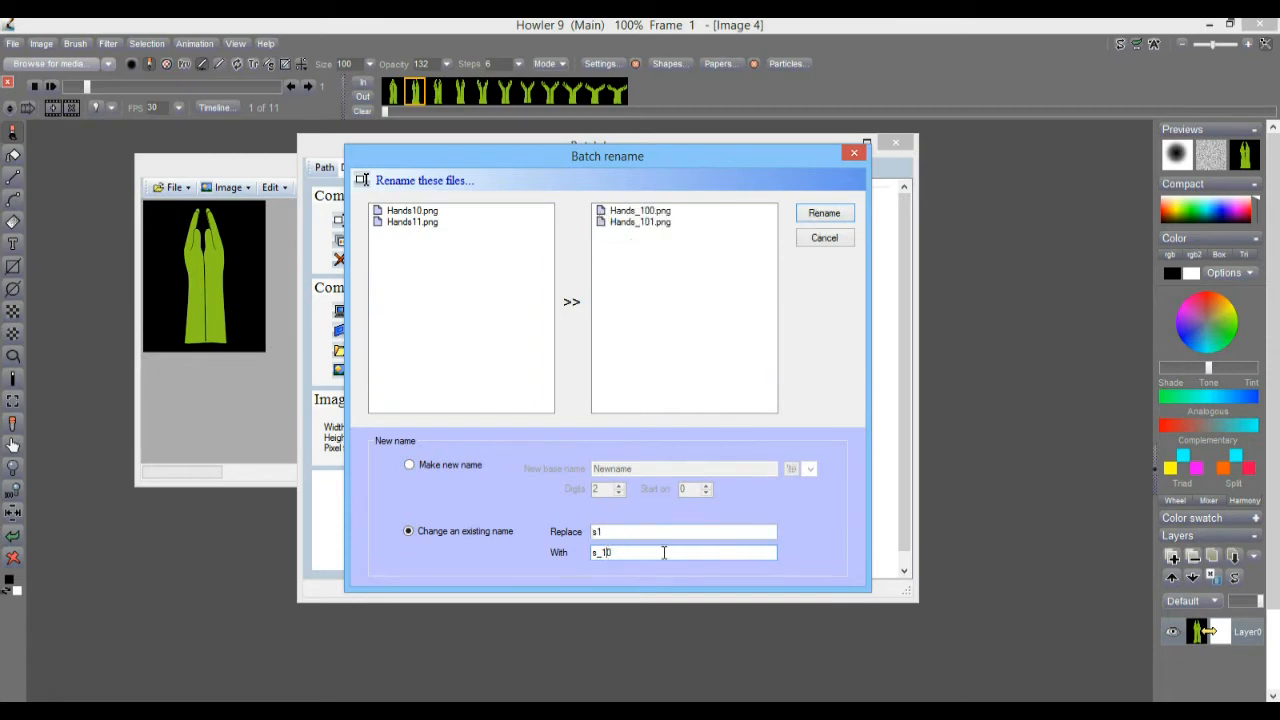
key("BackSpace")
type("0")
left_click(824, 213)
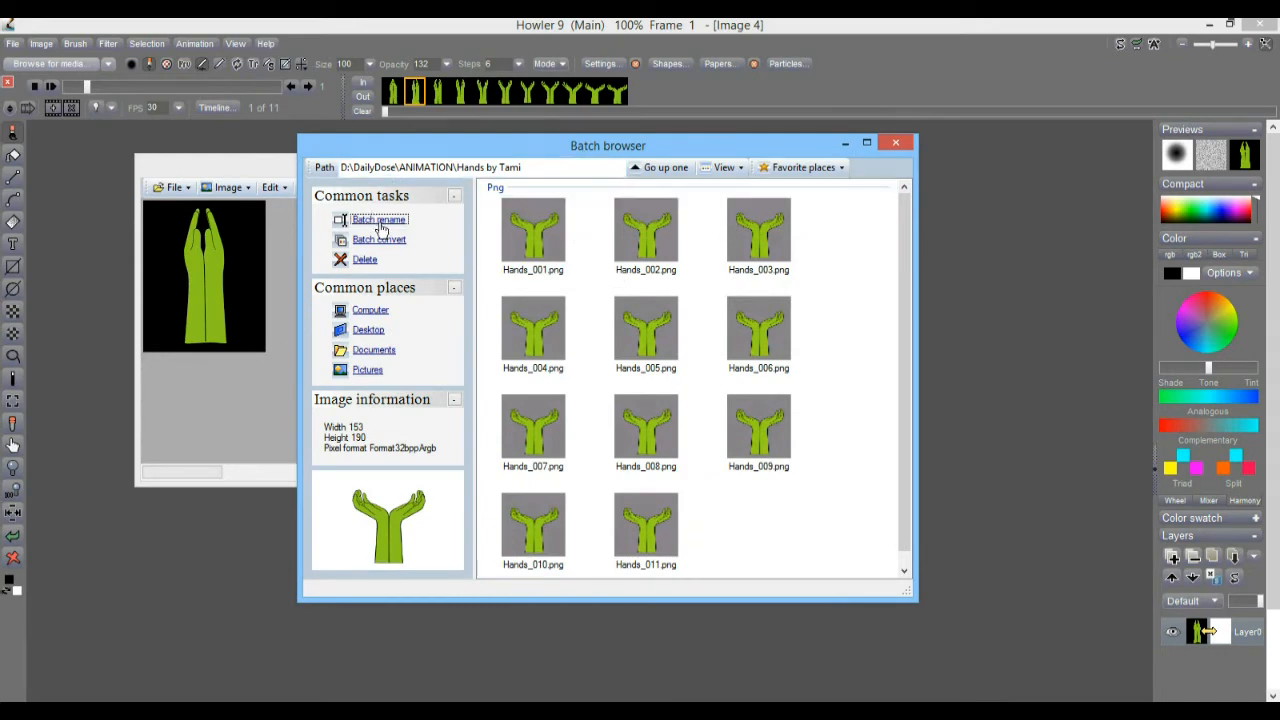
left_click(897, 144)
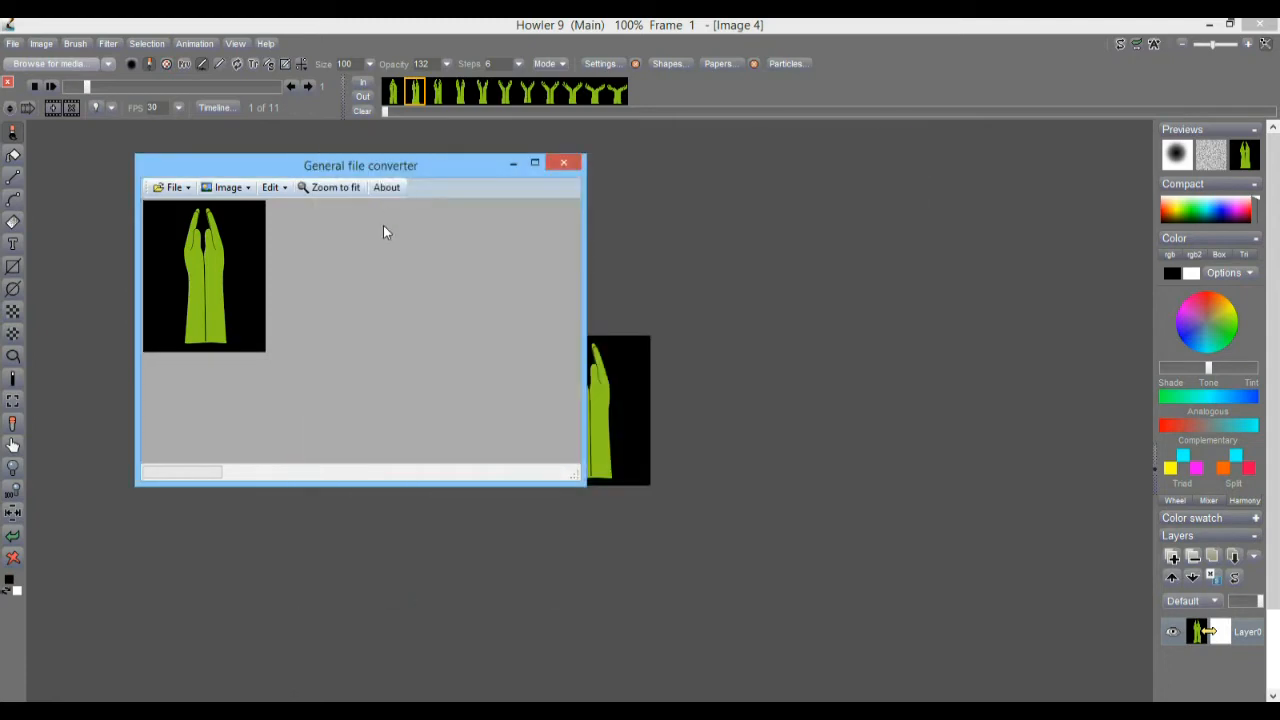
left_click(564, 162)
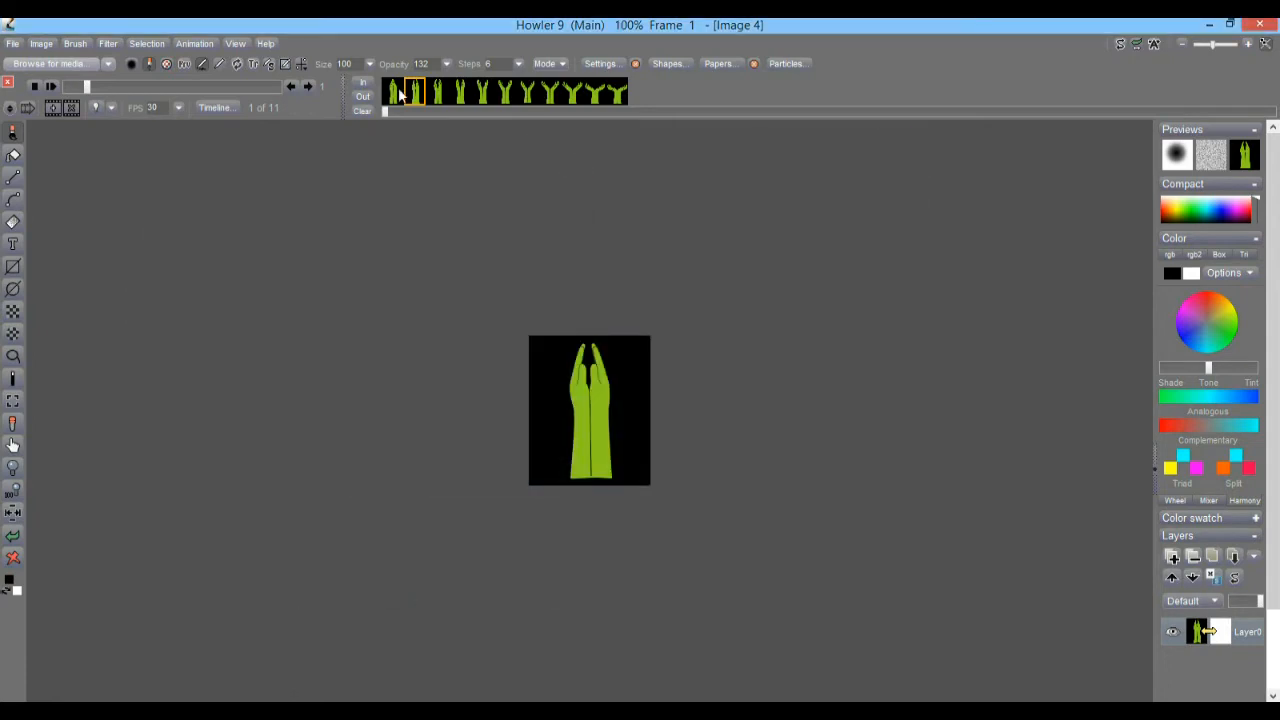
- Show the batch browser from within the general file converter, and close both windows
left_click(14, 44)
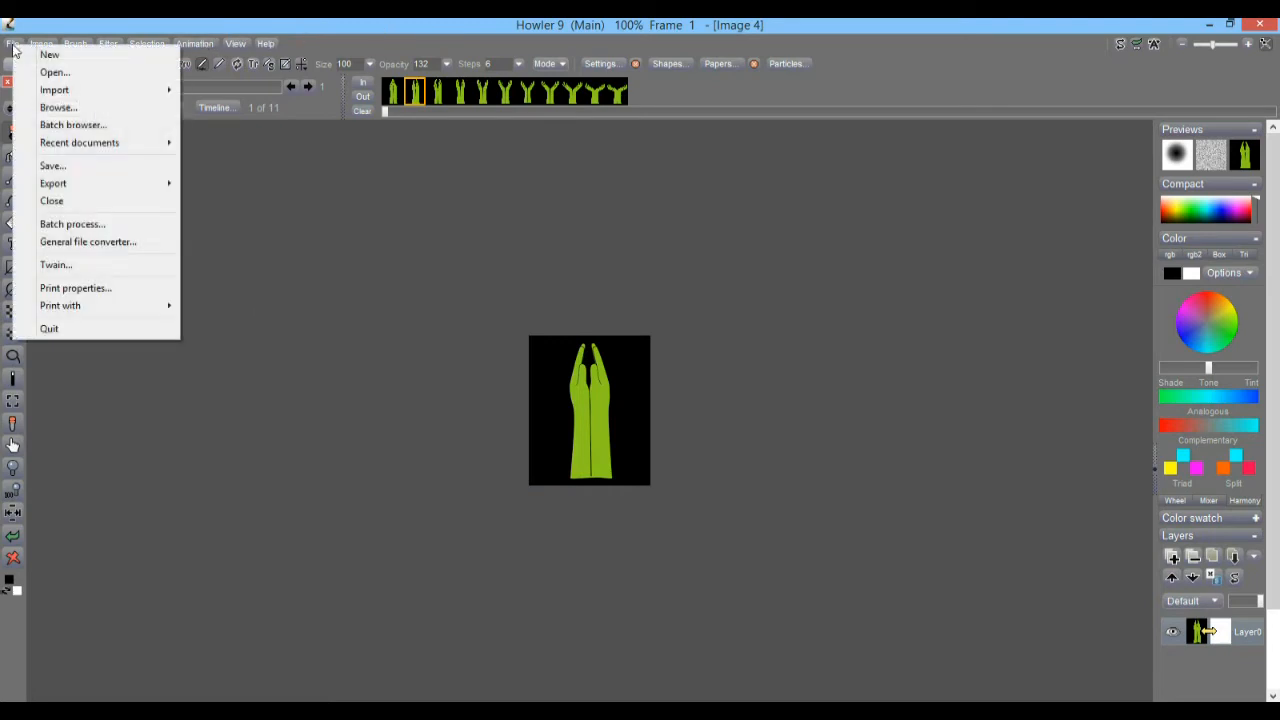
left_click(56, 248)
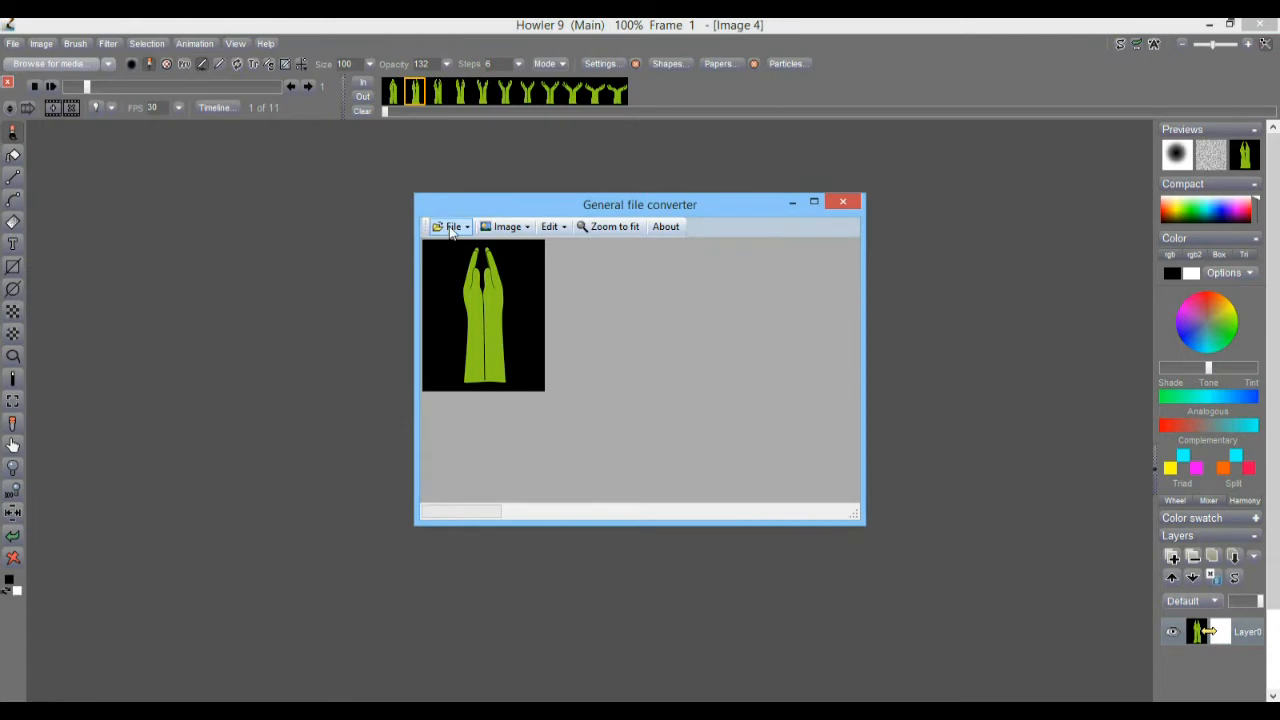
left_click(450, 228)
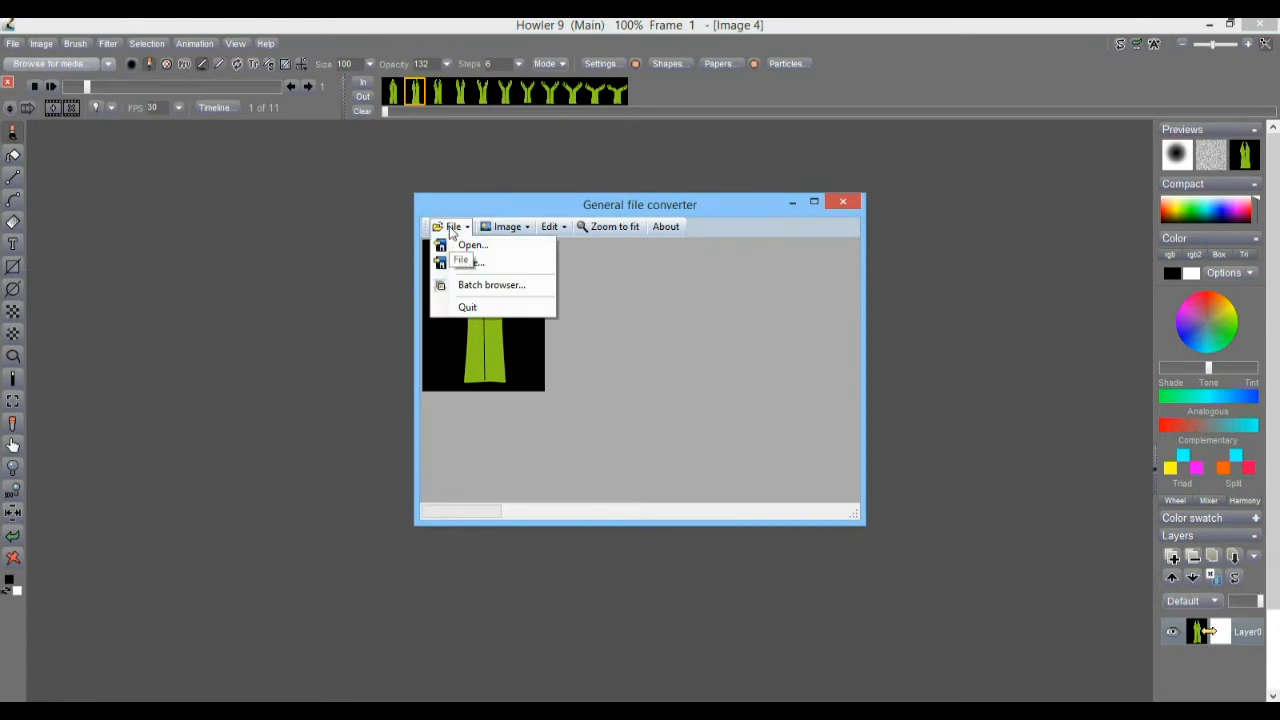
left_click(490, 286)
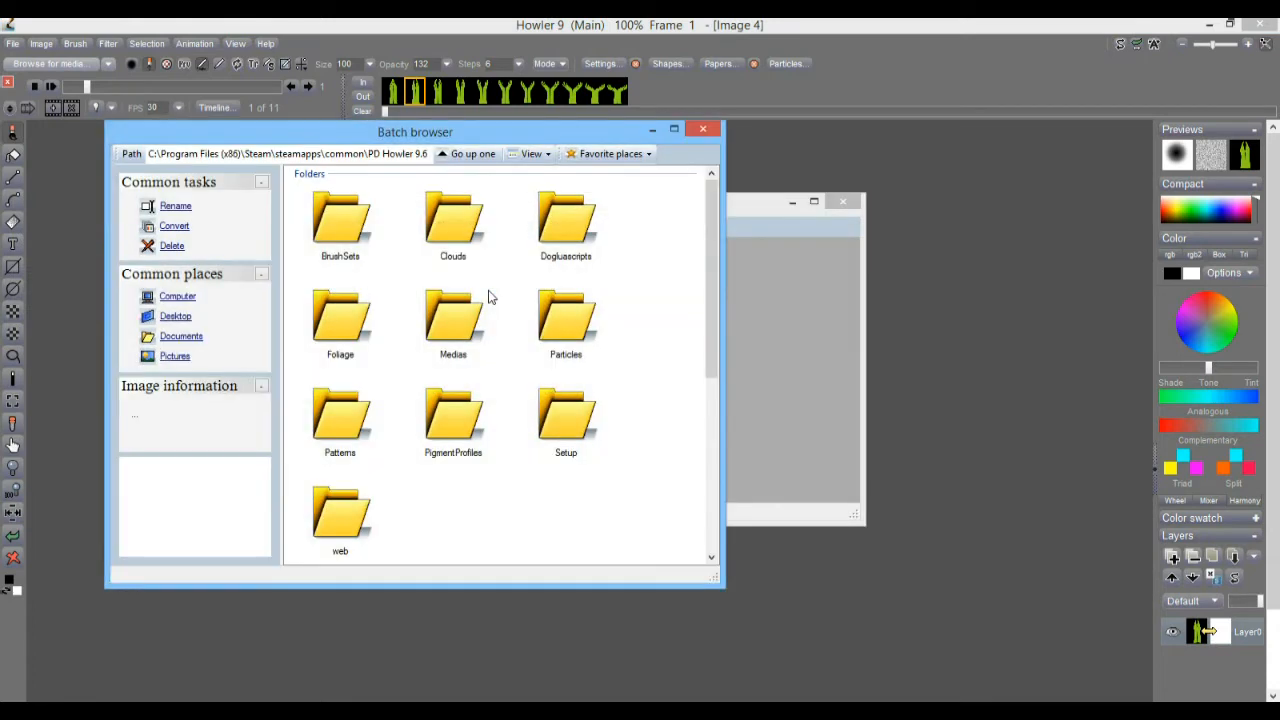
left_click(705, 132)
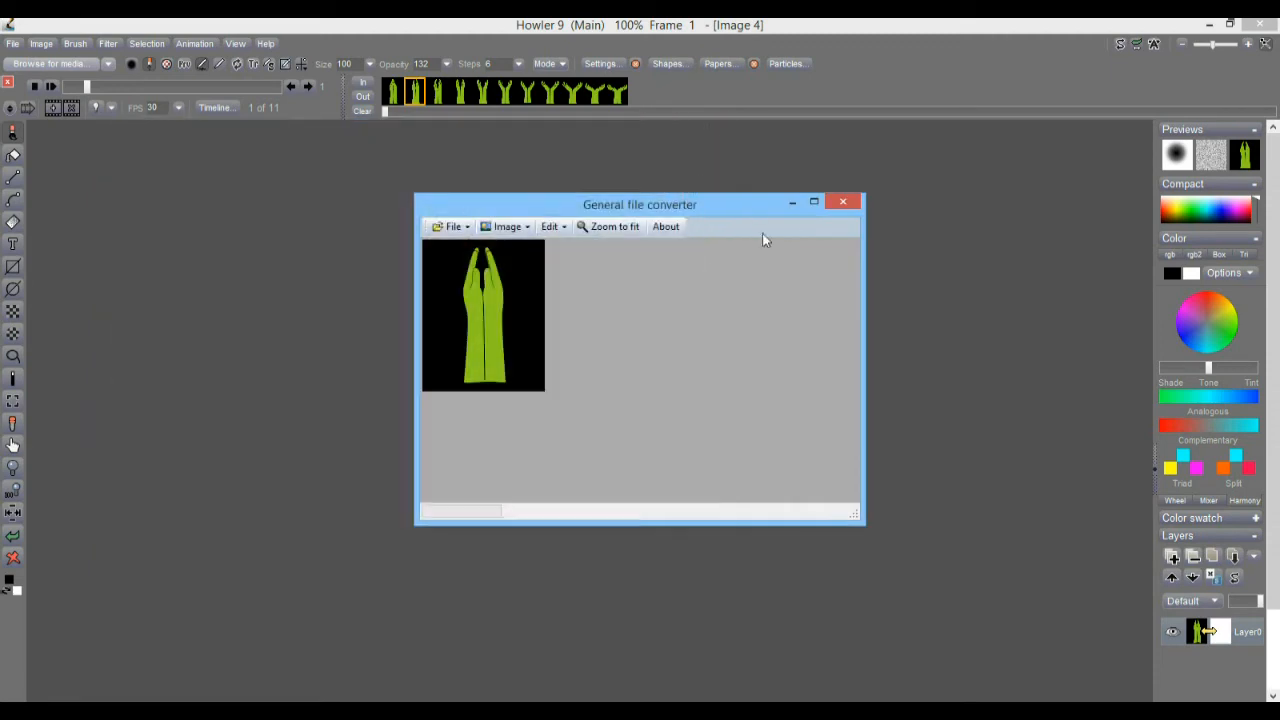
left_click(843, 201)
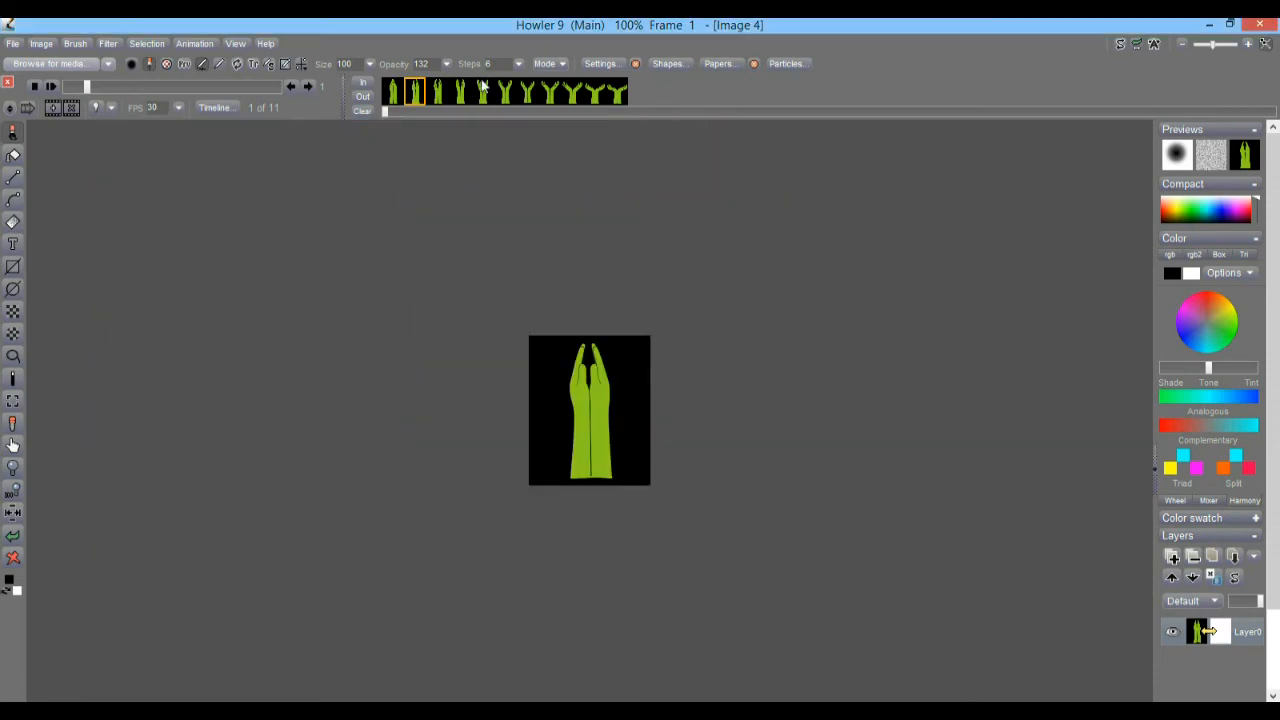
- Start loading an animation sequence and refresh the hands folder's file list by switching to the dragon flight folder and back
left_click(196, 44)
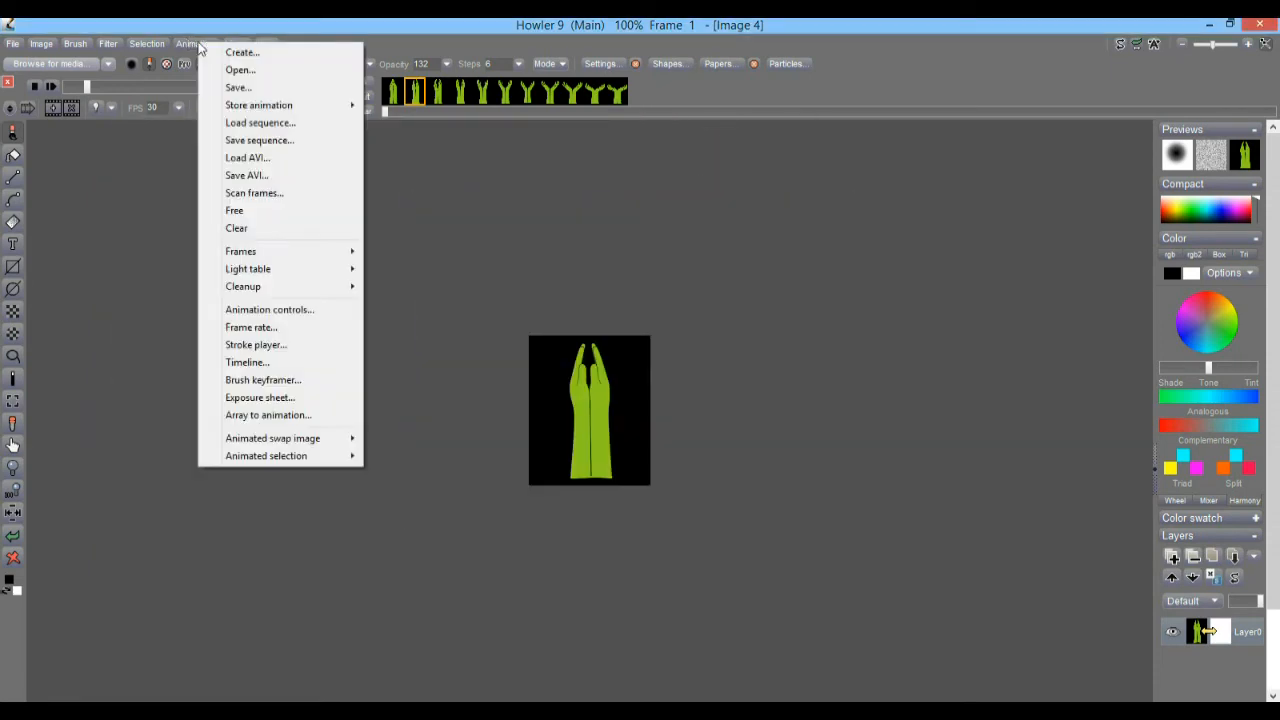
left_click(259, 123)
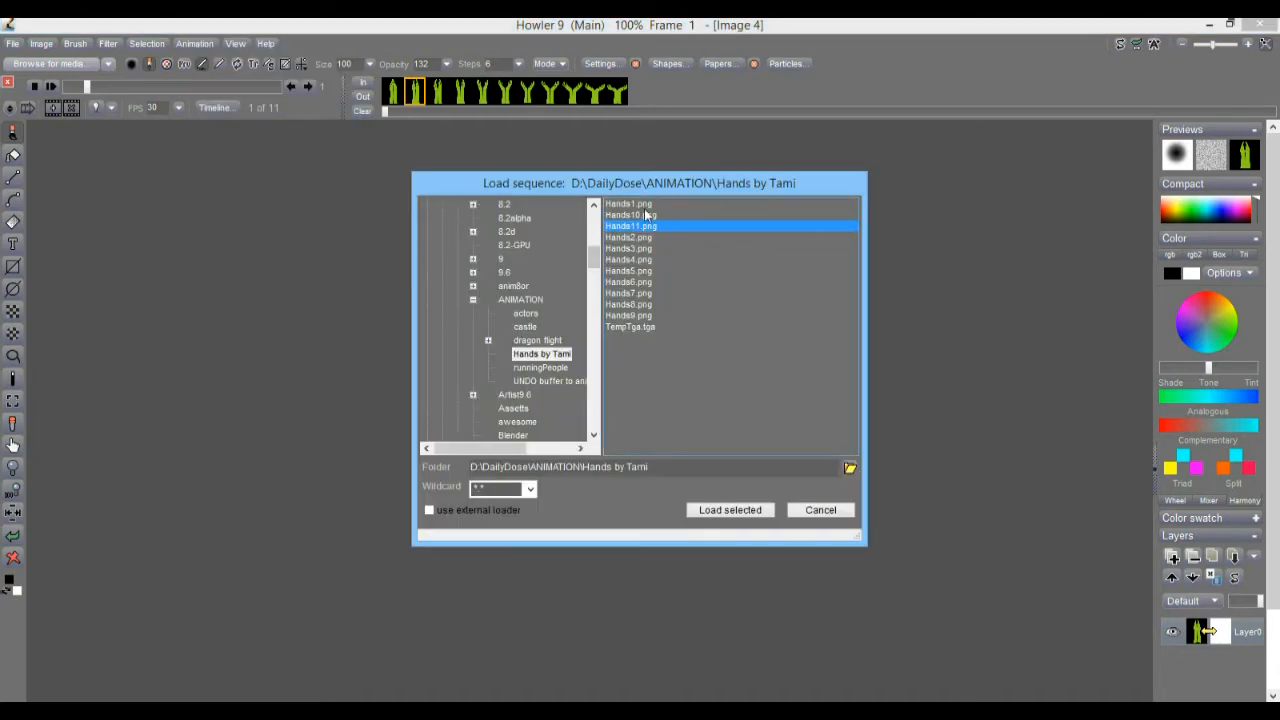
left_click(537, 340)
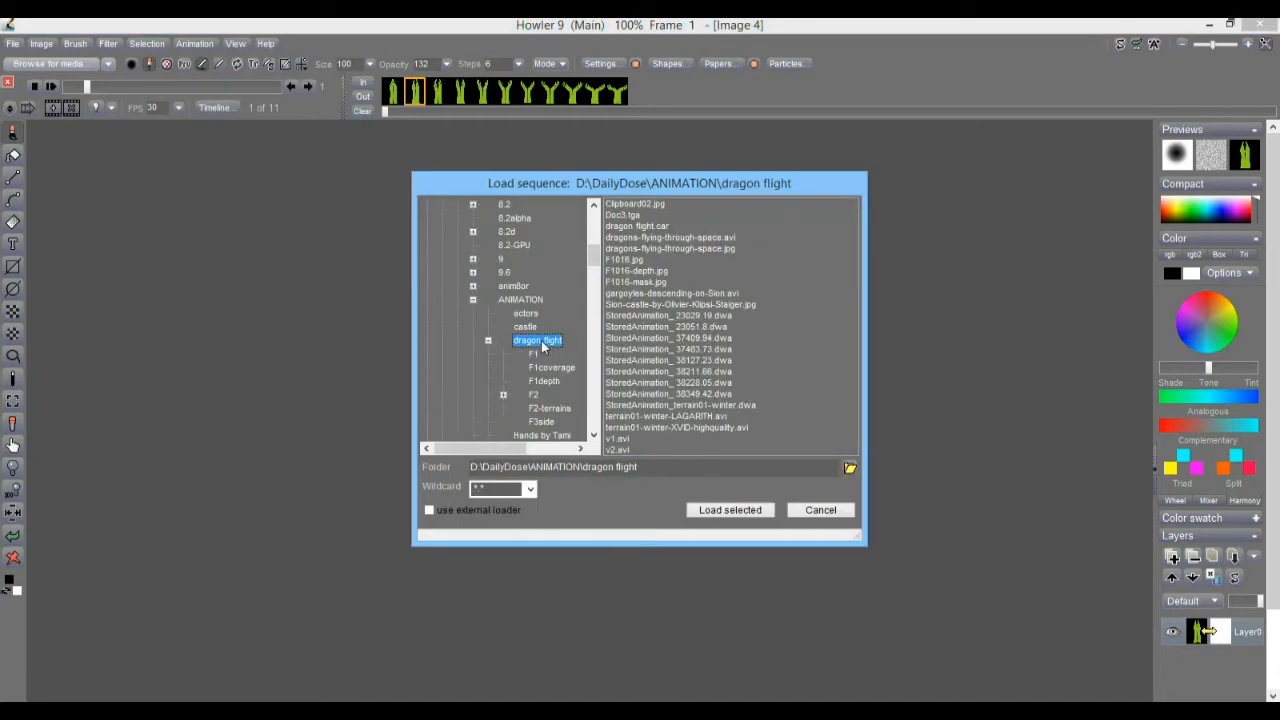
left_click(488, 340)
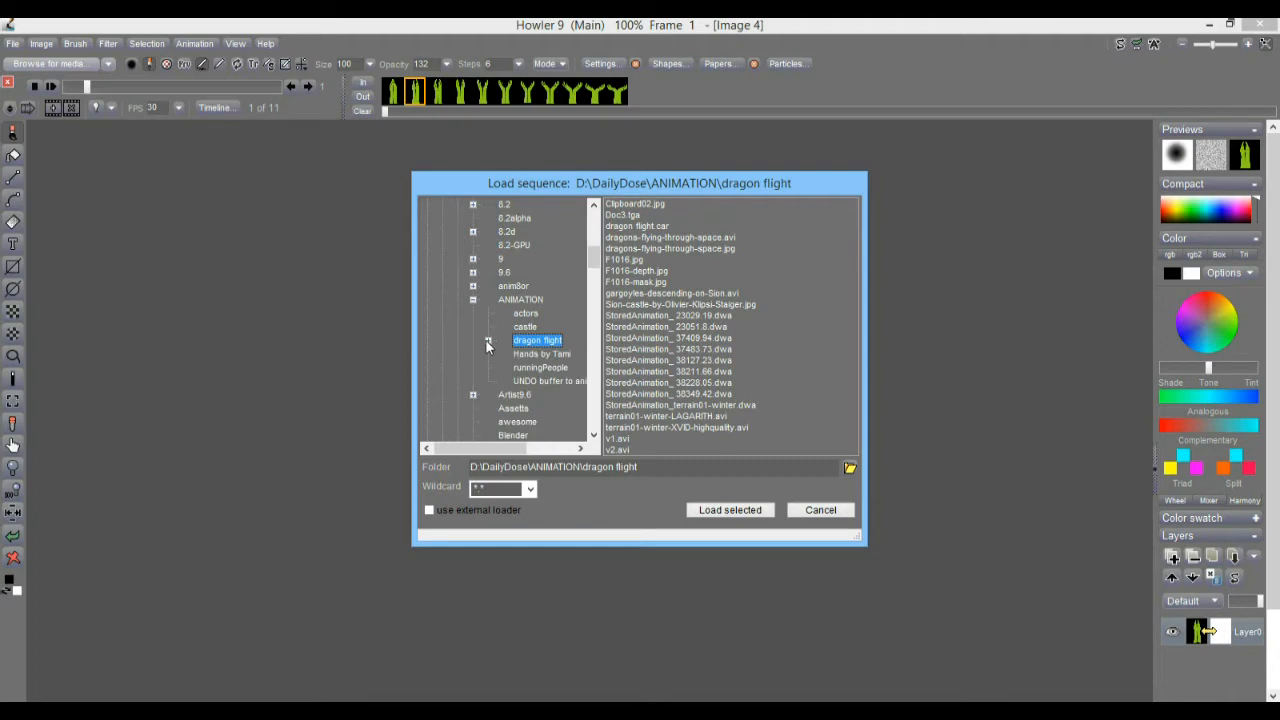
left_click(550, 355)
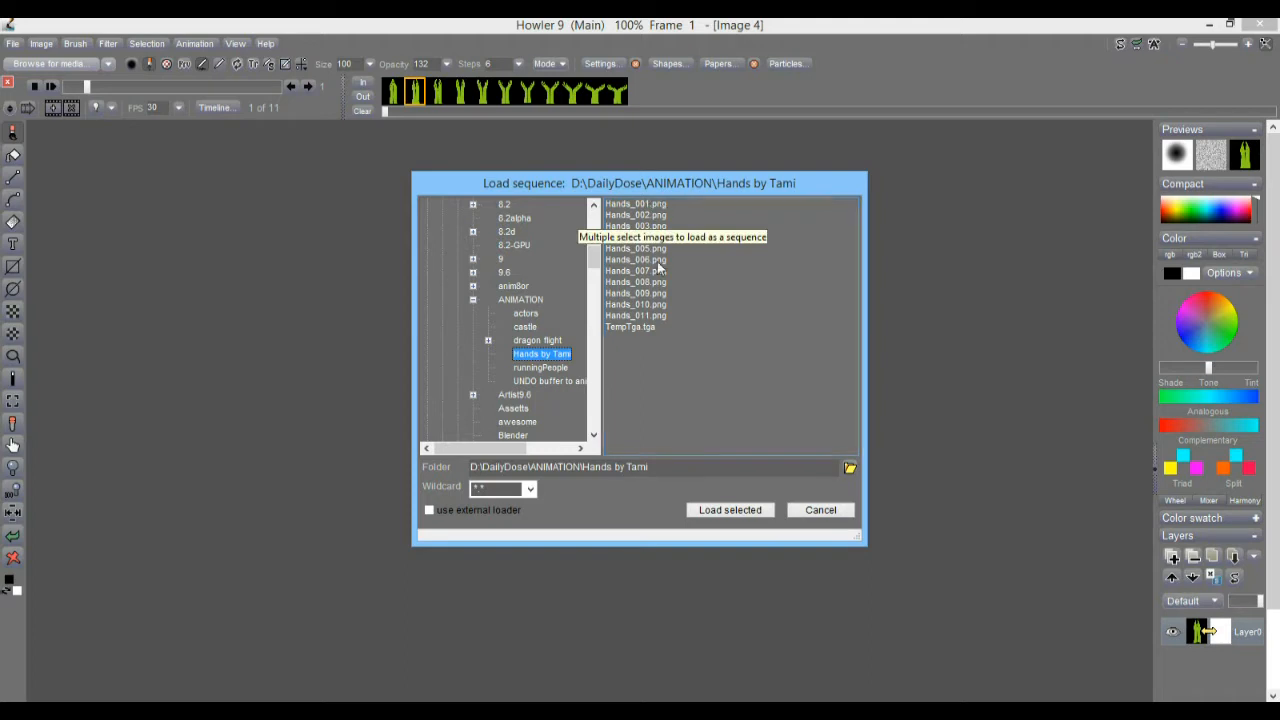
- Load Hands_001.png to Hands_011.png as an image sequence, freeing the current animation
left_click_drag(660, 205, 669, 320)
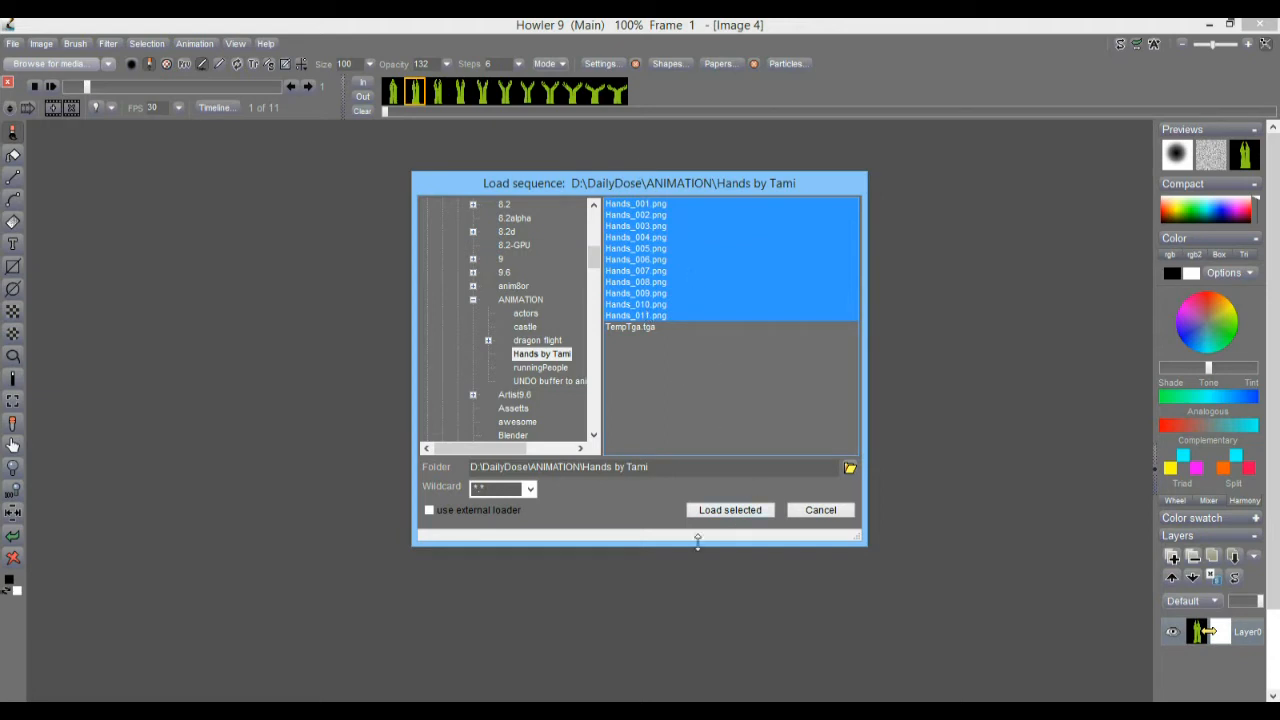
left_click(730, 510)
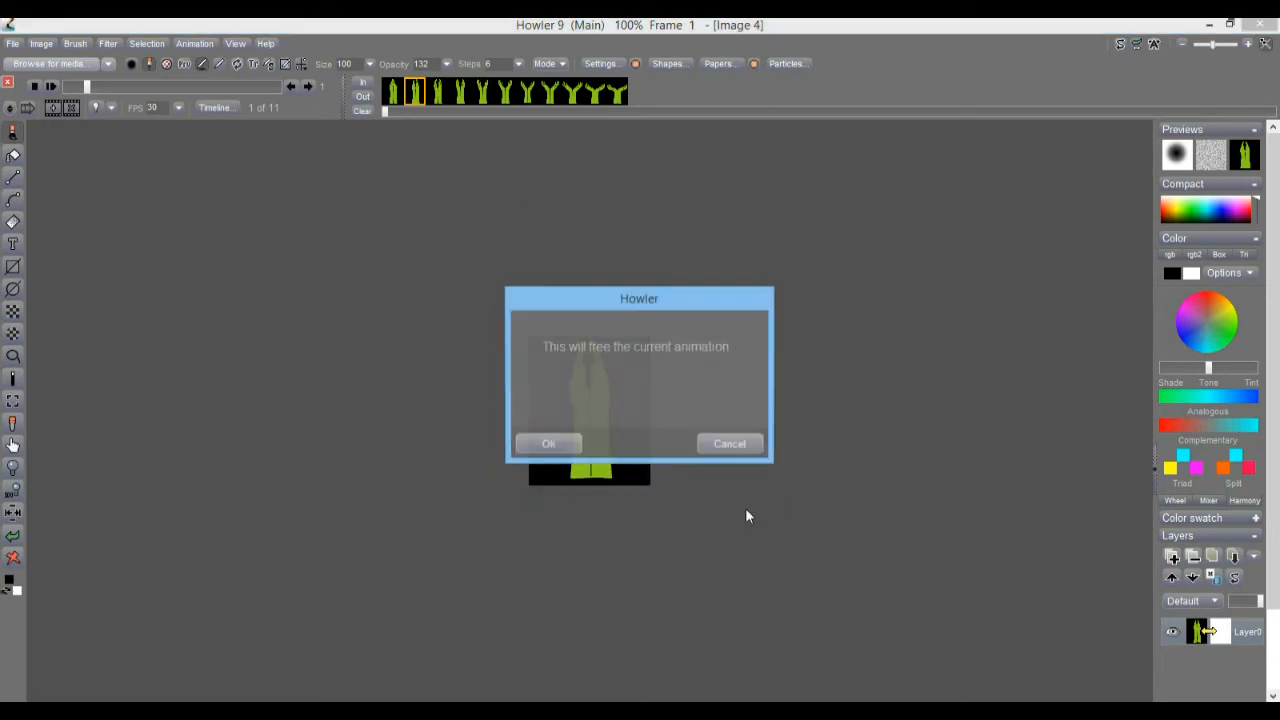
left_click(568, 443)
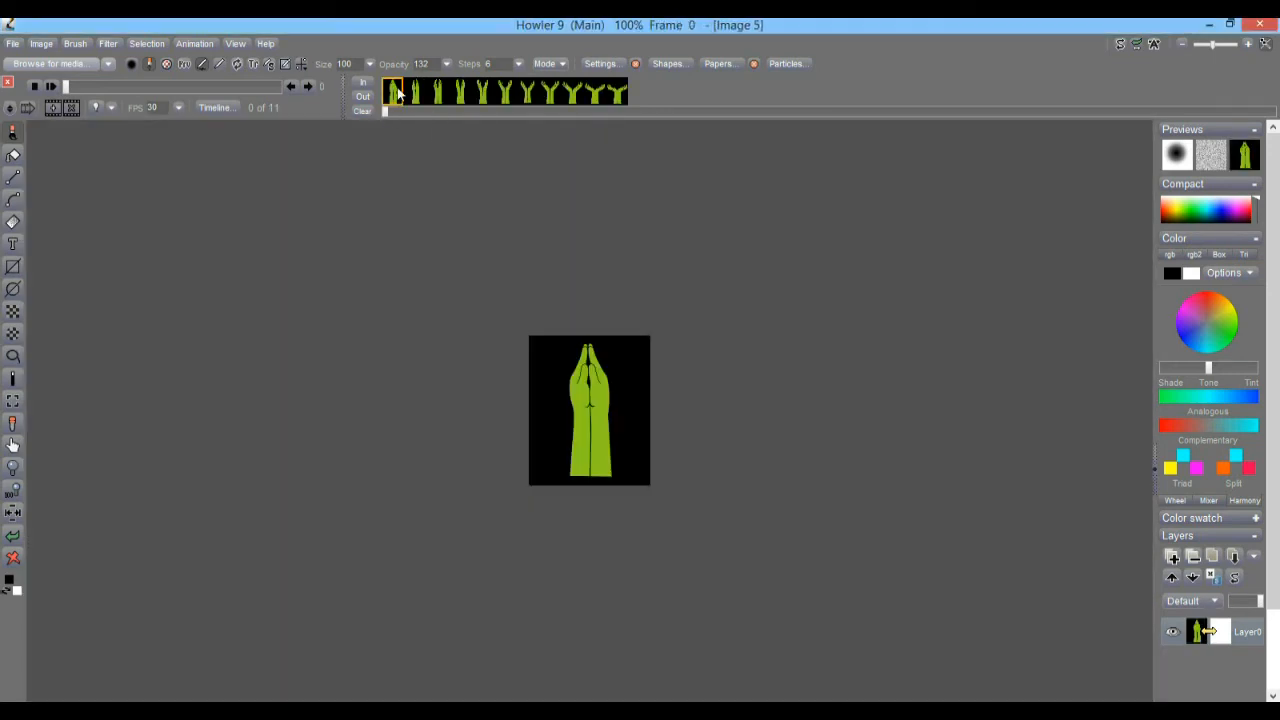
- Store the loaded hands animation to disk and move its stored animation window clear of the image
mouse_move(398, 93)
left_mouse_down()
mouse_move(619, 97)
mouse_move(398, 98)
left_mouse_up()
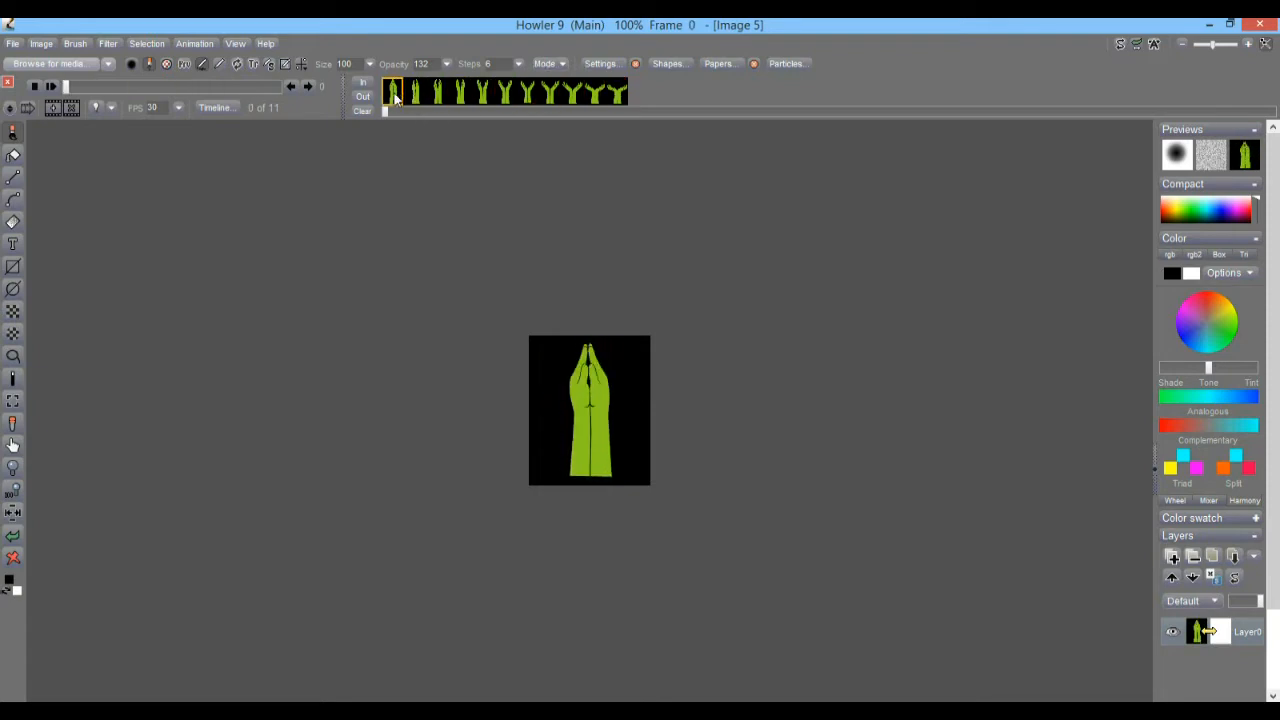
left_click(194, 43)
mouse_move(262, 112)
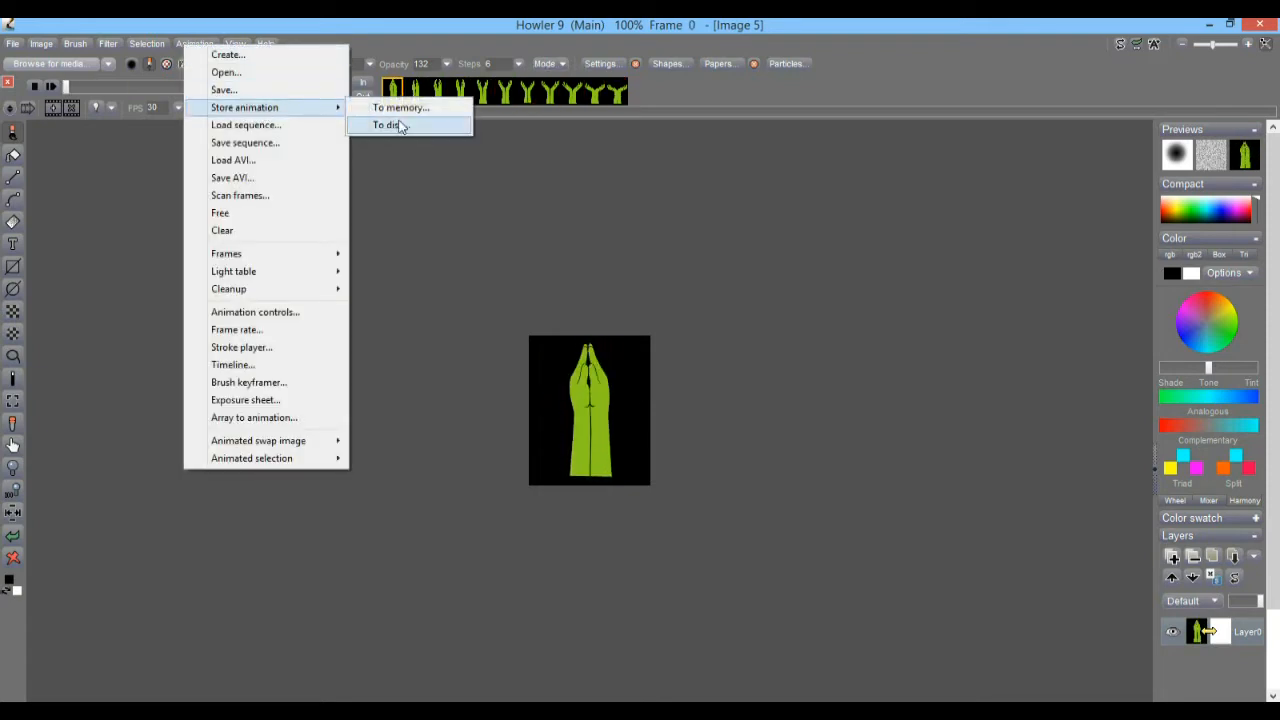
left_click(397, 127)
left_click_drag(499, 528, 899, 190)
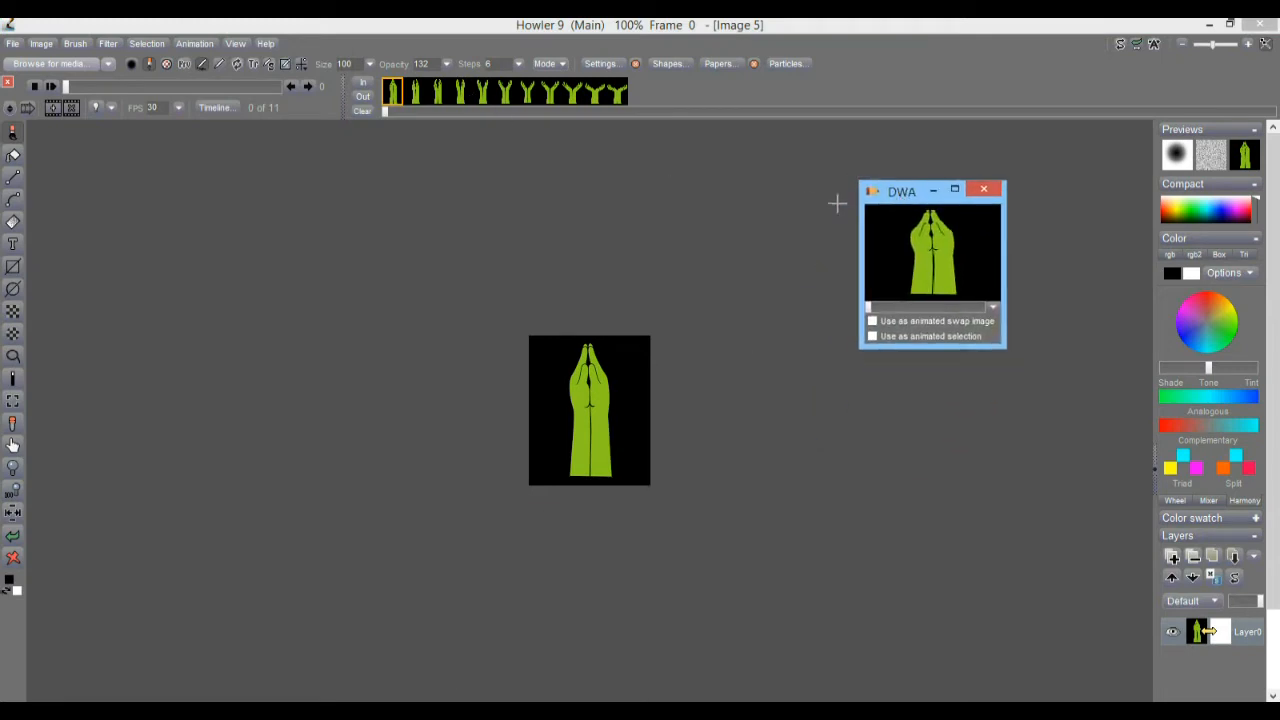
left_click_drag(901, 192, 974, 179)
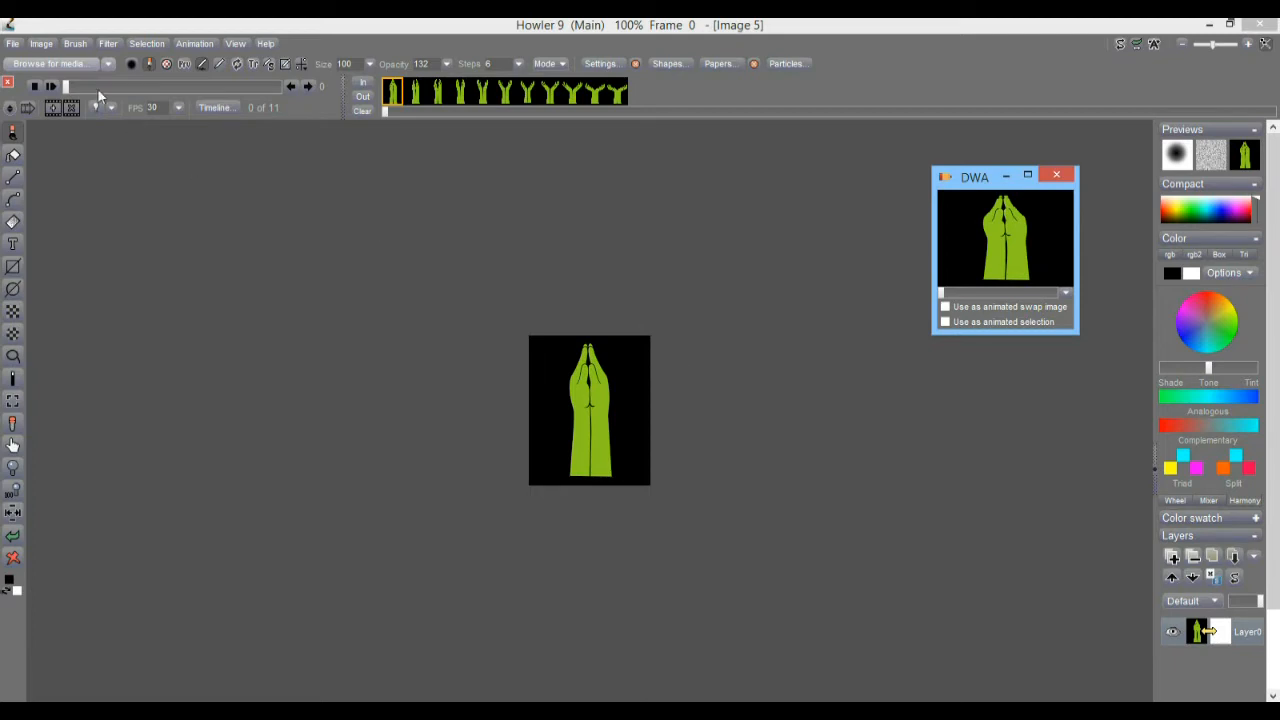
- Examine the file types offered for loading an animated brush sequence, and close the loader
left_click(76, 44)
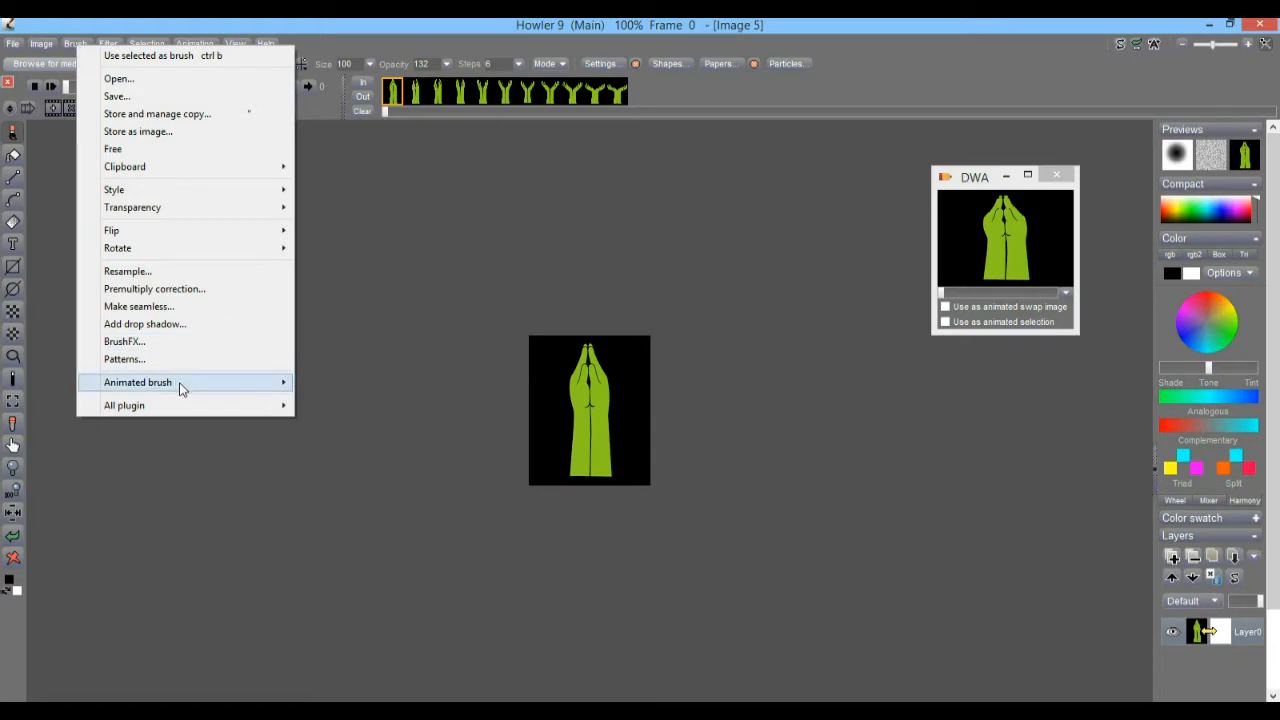
mouse_move(181, 389)
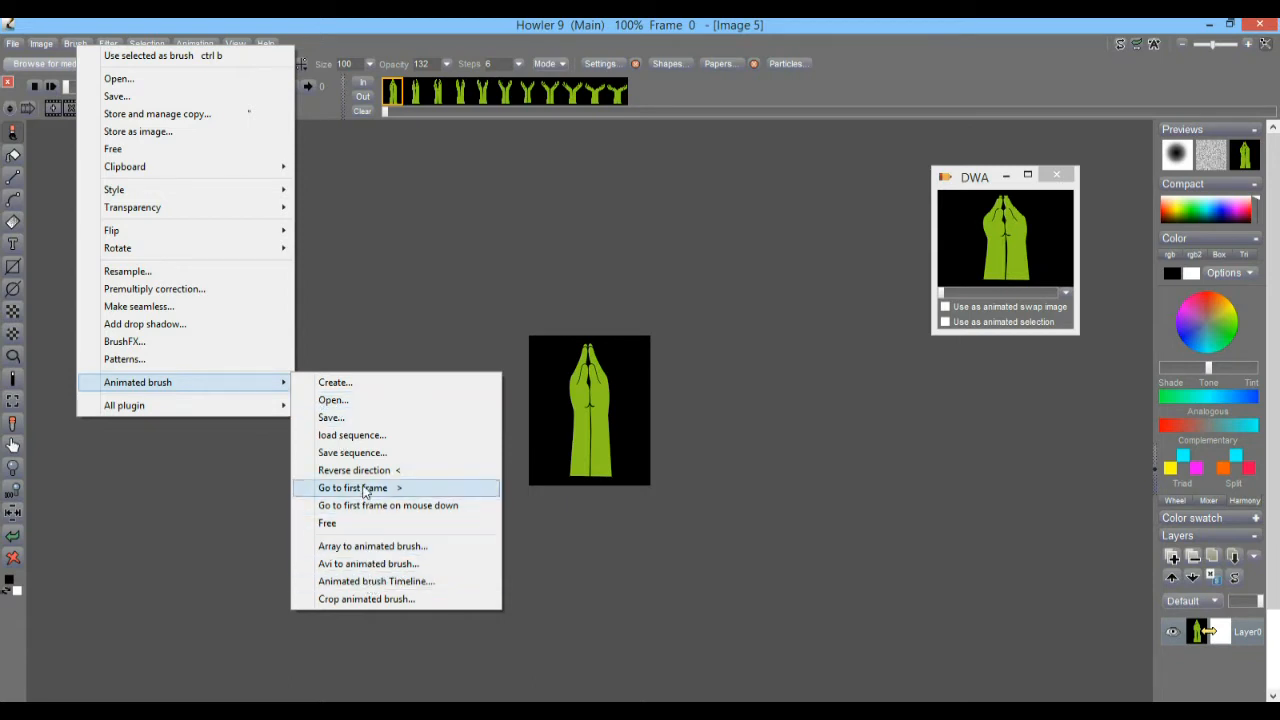
left_click(402, 438)
left_click(695, 326)
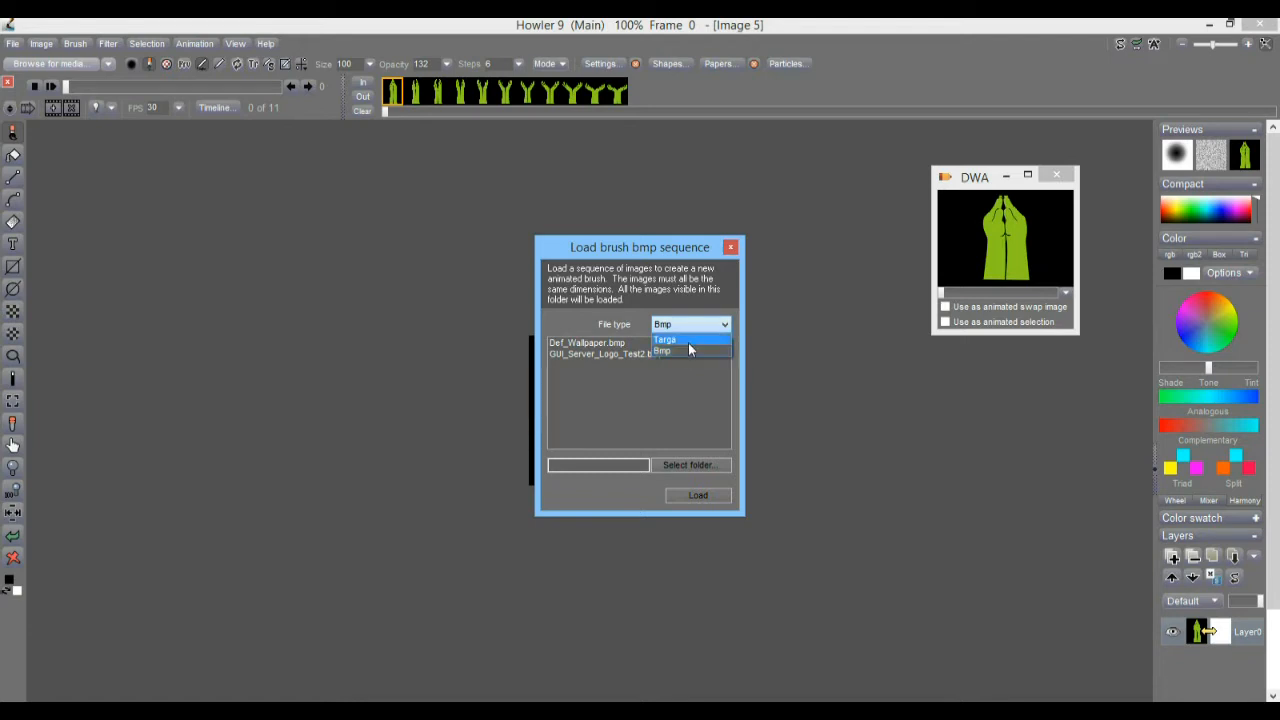
left_click(668, 252)
left_click(731, 247)
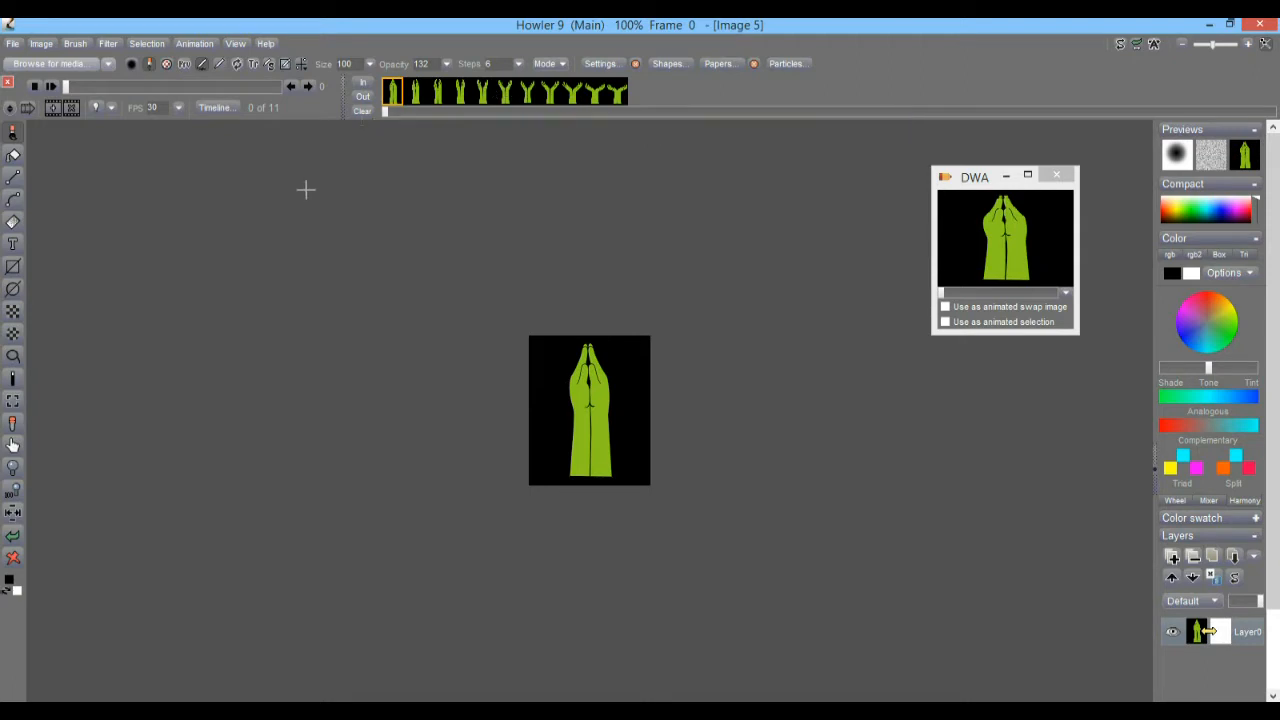
- Look at the batch browser opened directly from the main program, and close it
left_click(14, 46)
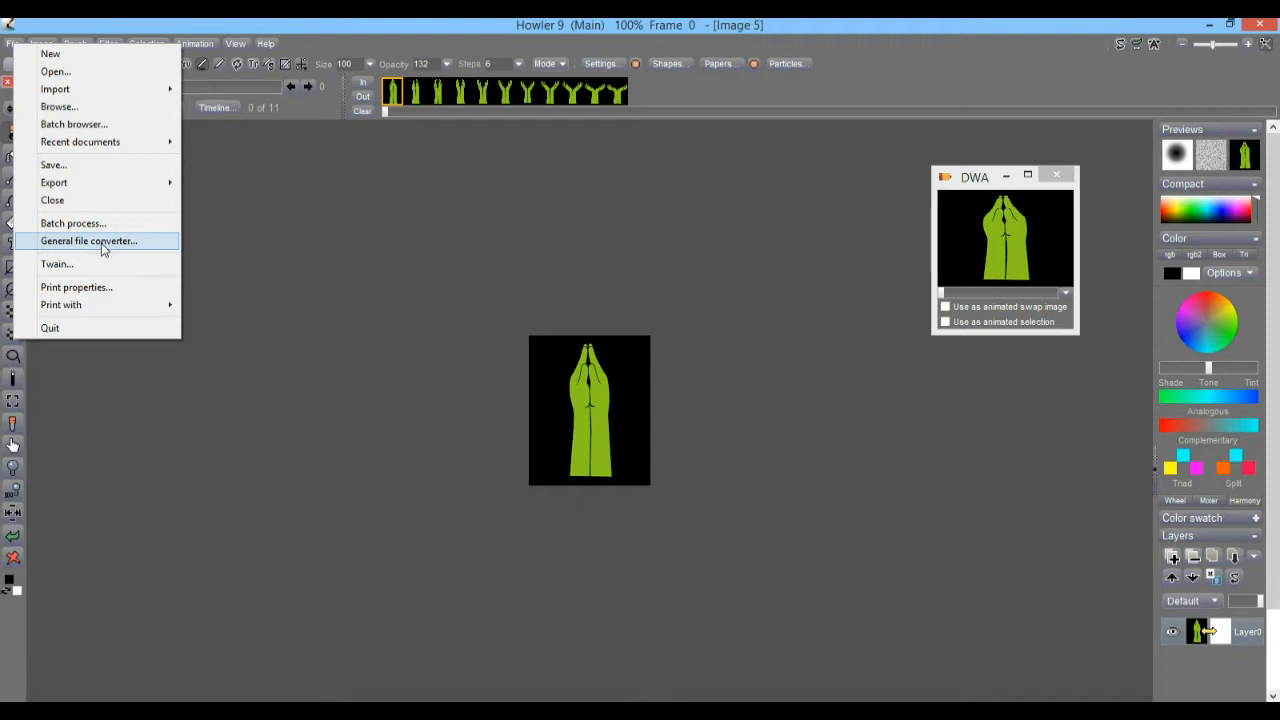
left_click(70, 125)
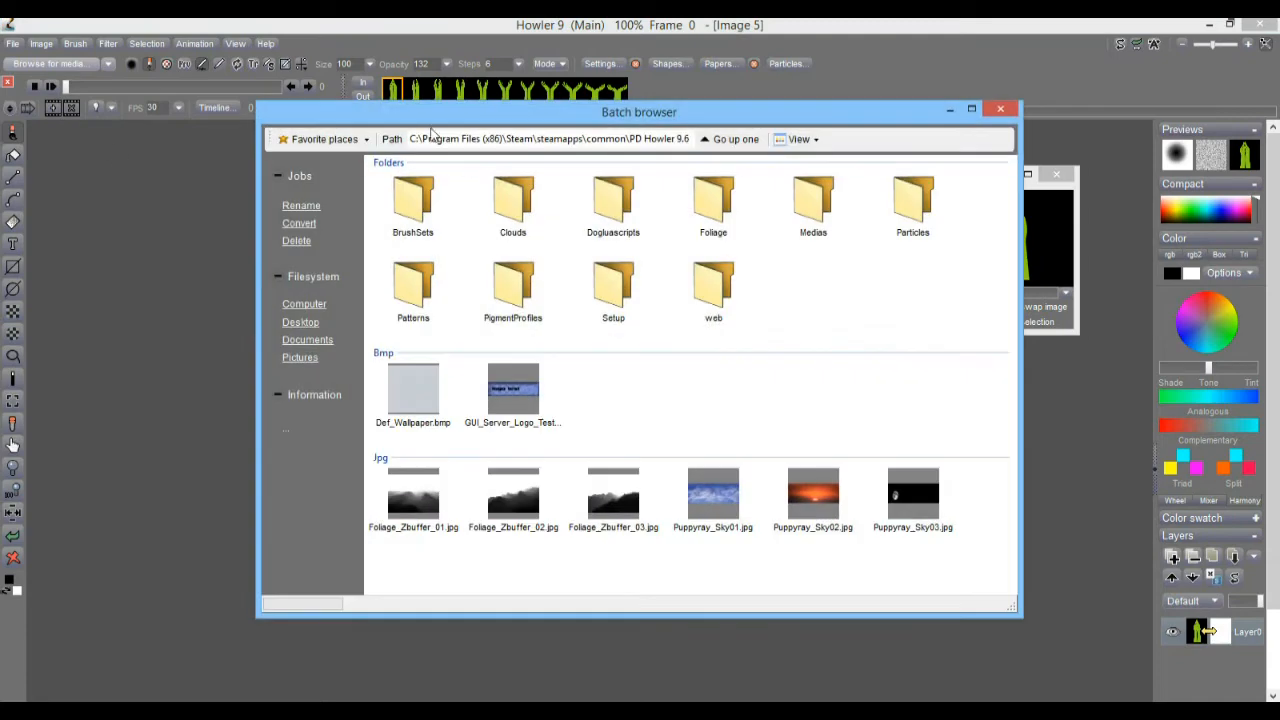
left_click_drag(440, 111, 323, 96)
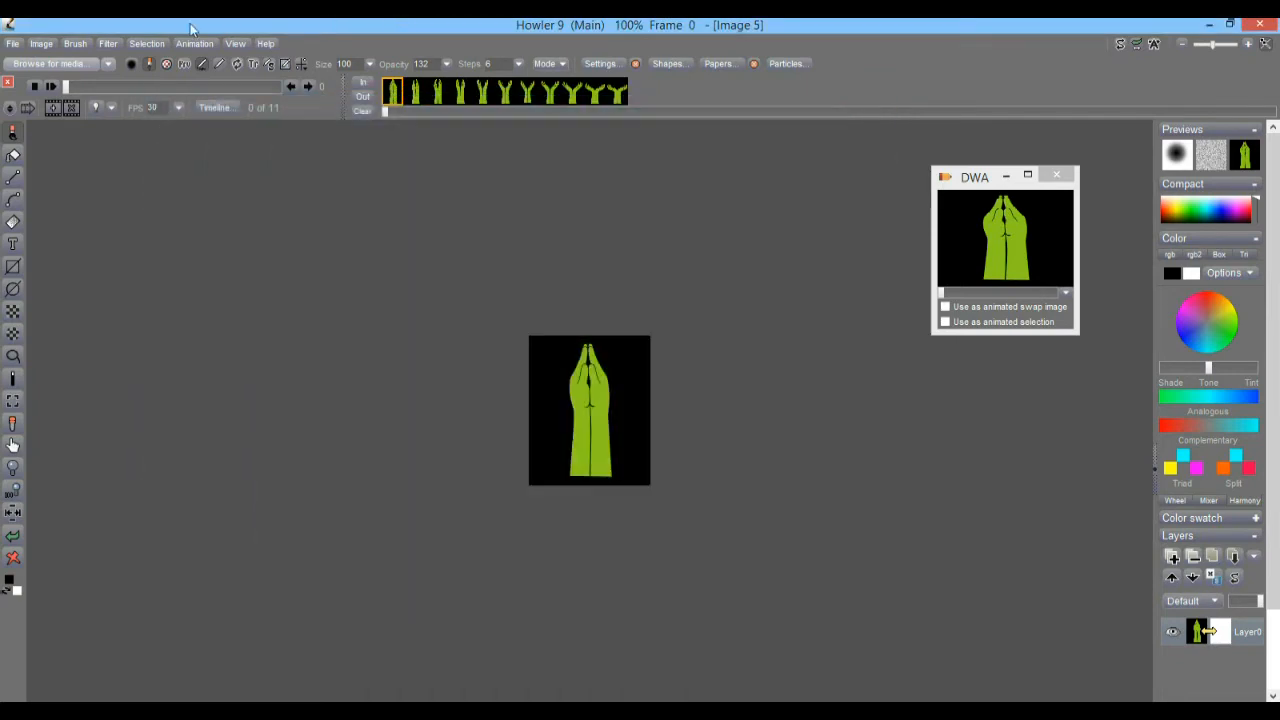
left_click(883, 94)
- Open the batch process dialog and browse to the DailyDose folder on drive D
left_click(14, 44)
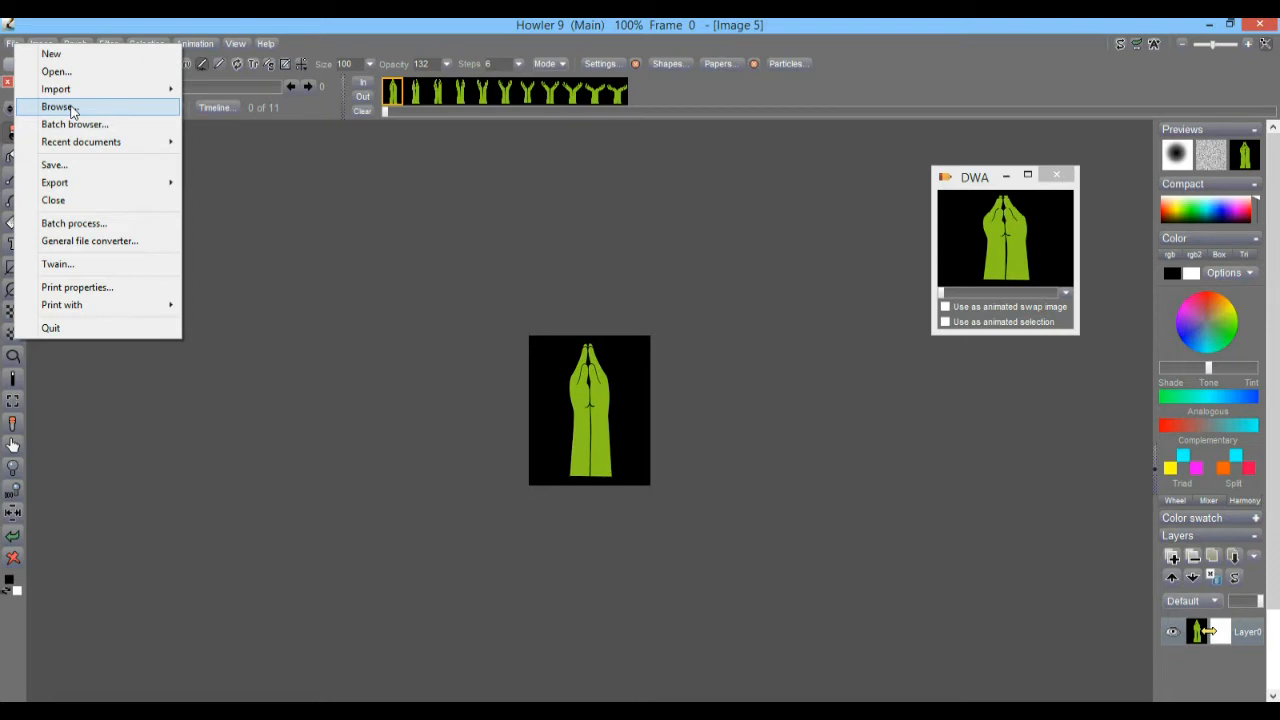
left_click(111, 228)
left_click_drag(170, 48, 213, 155)
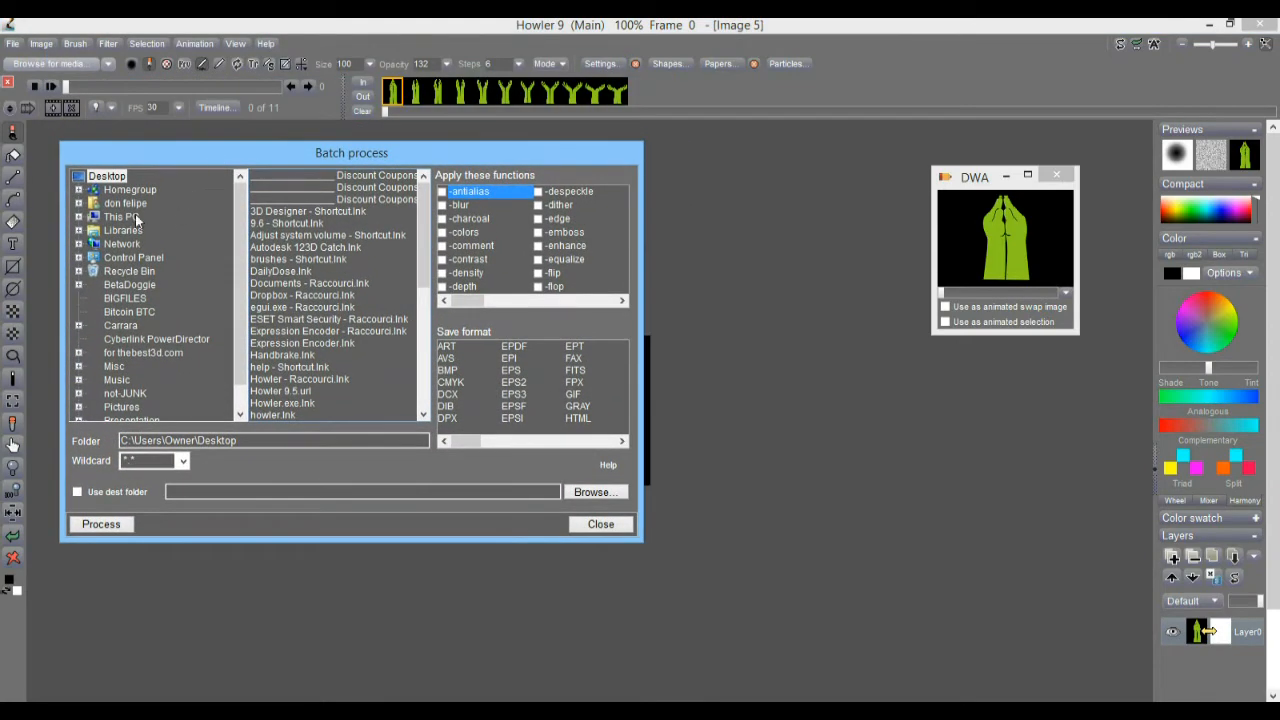
left_click(79, 217)
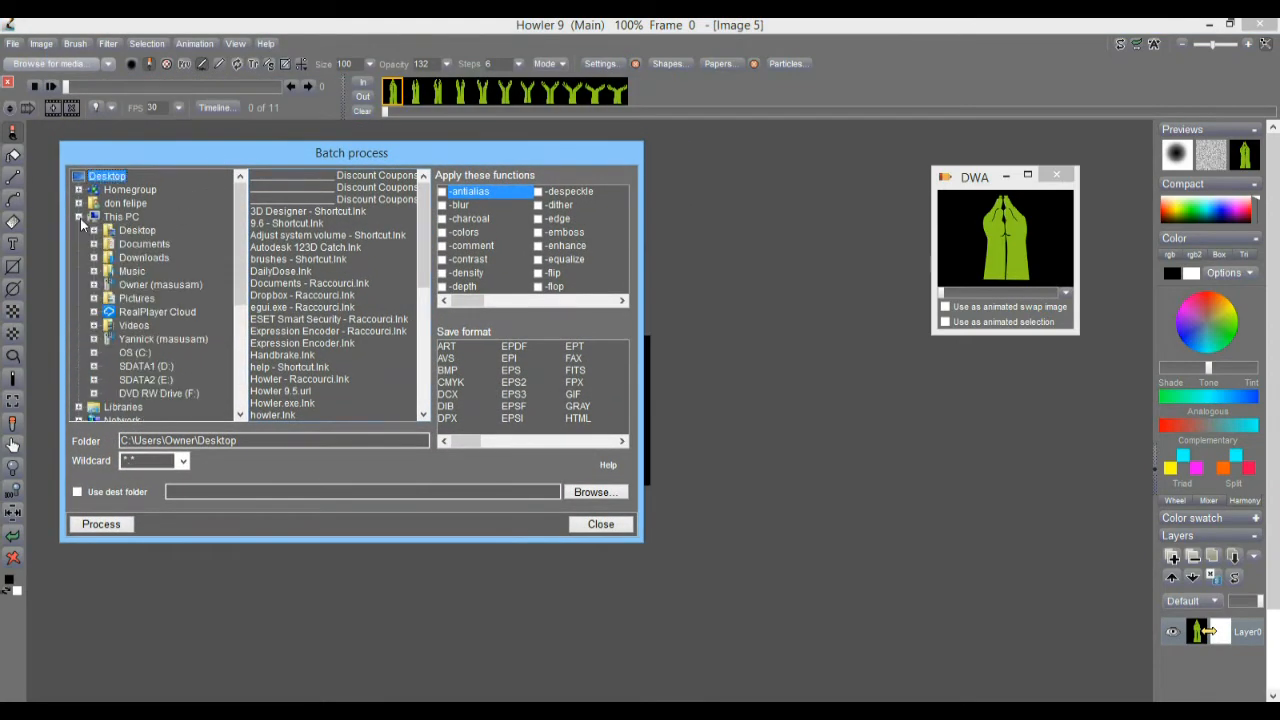
double_click(152, 366)
double_click(166, 312)
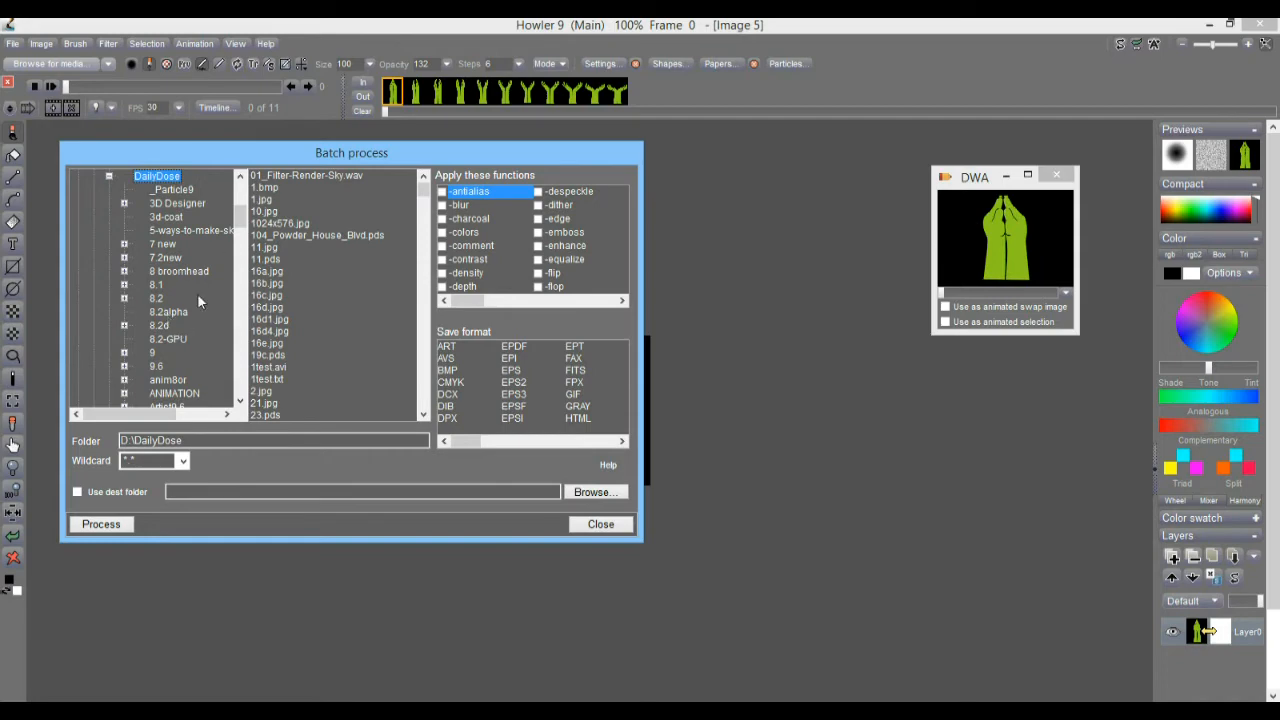
- Expand the ANIMATION folder in the batch process dialog and list the files of its hands folder
left_click(227, 213)
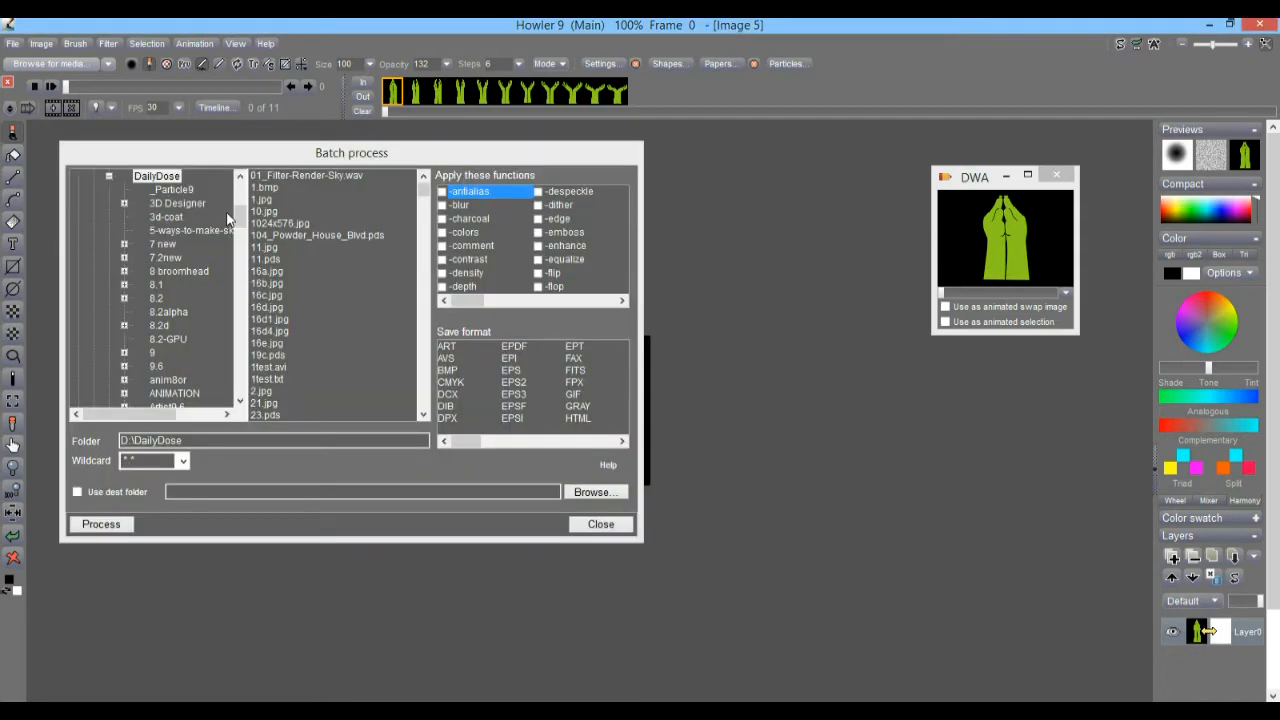
left_click(240, 355)
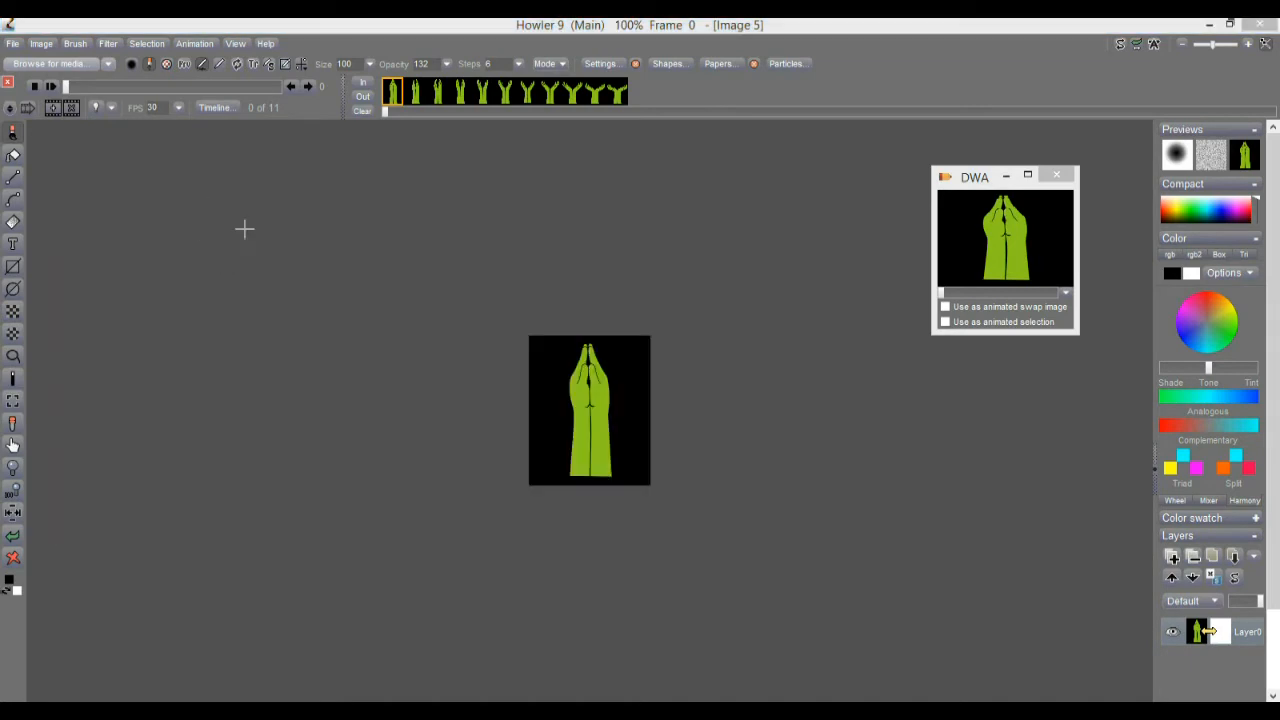
double_click(184, 176)
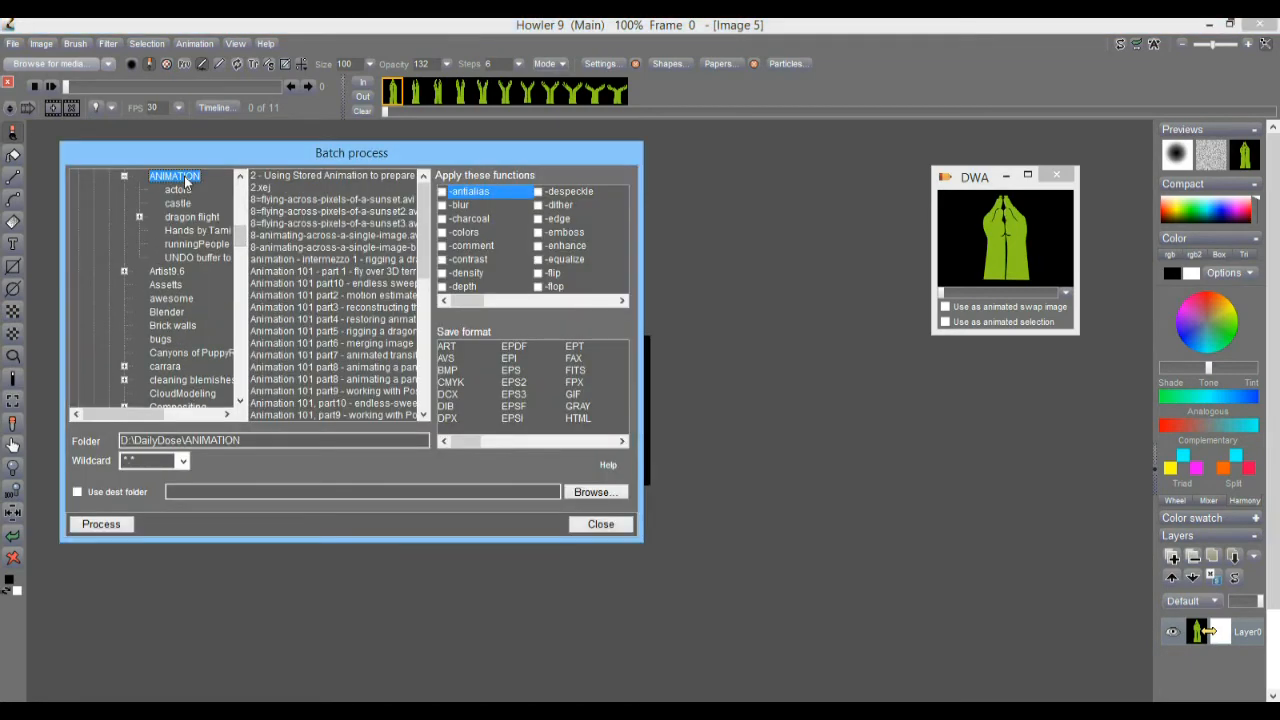
mouse_move(239, 235)
left_mouse_down()
mouse_move(244, 257)
mouse_move(247, 228)
left_mouse_up()
double_click(225, 284)
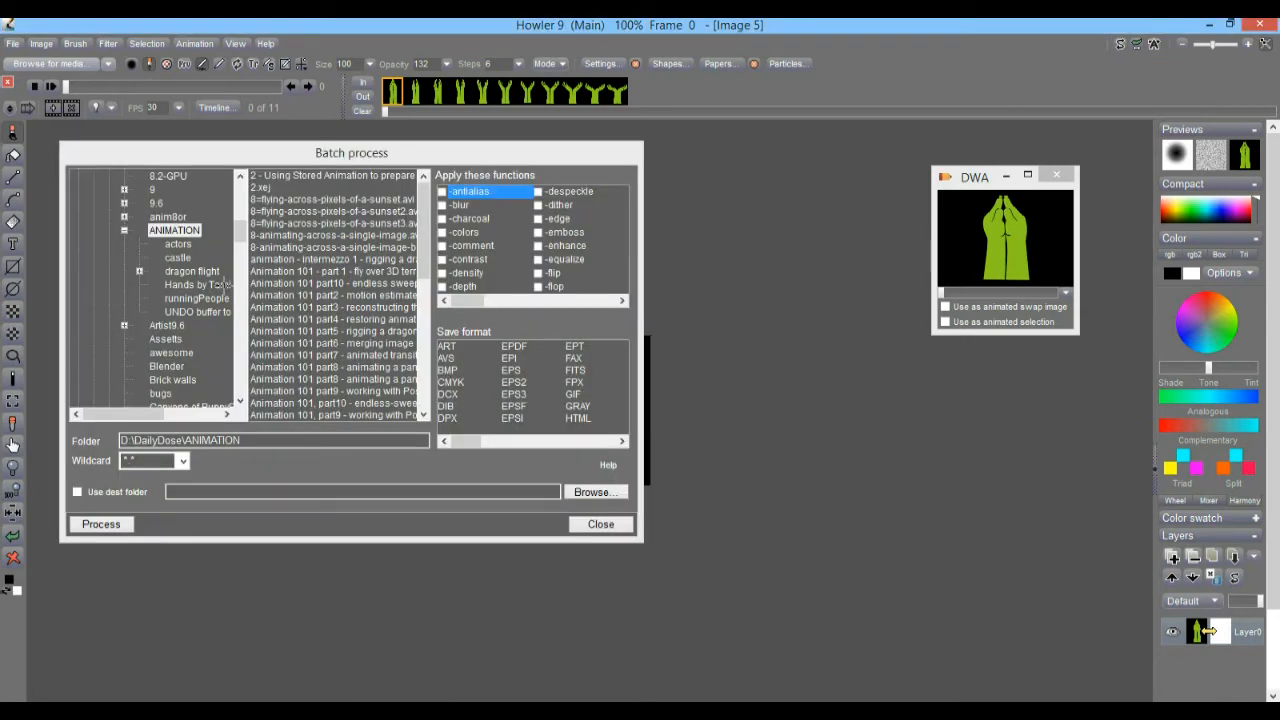
left_click(208, 287)
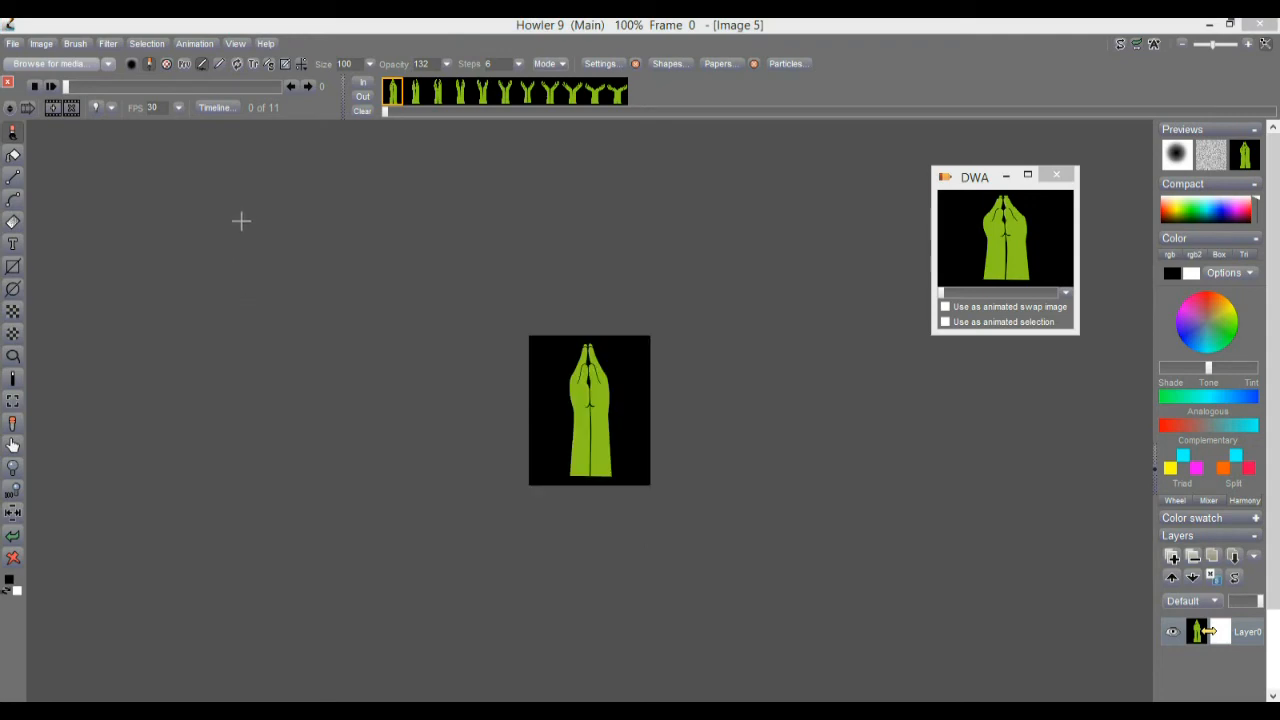
left_click(723, 229)
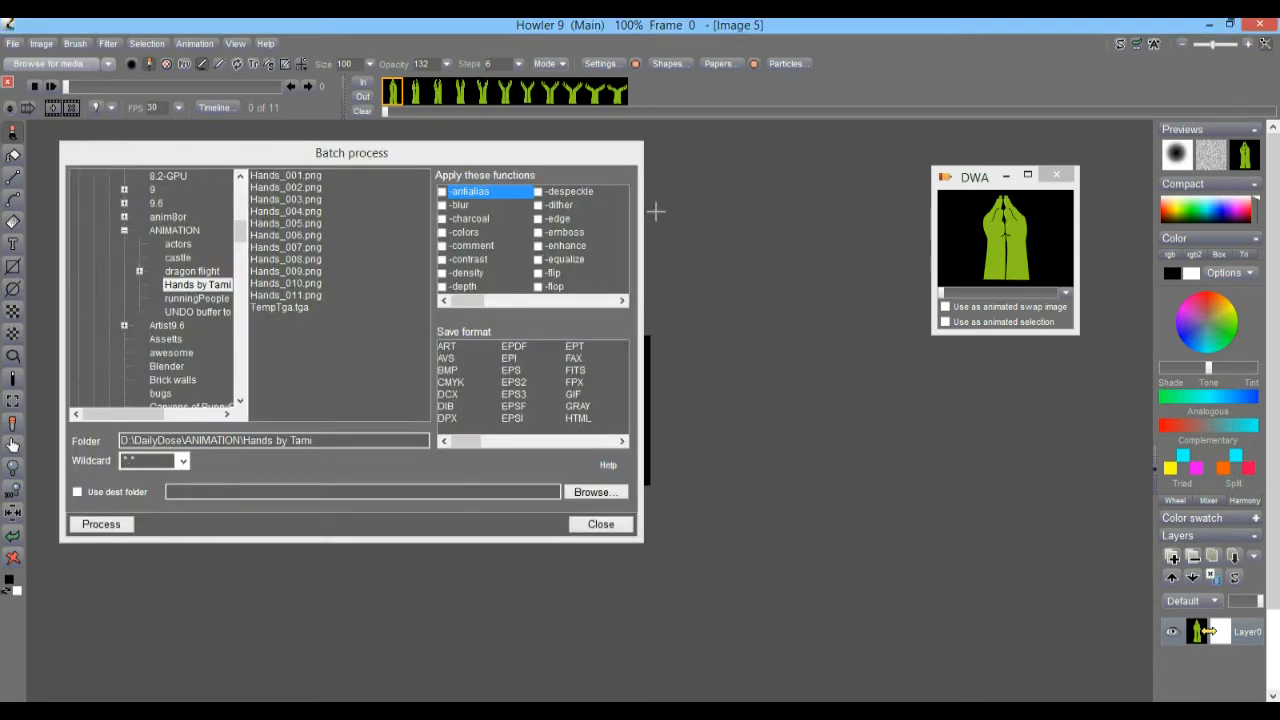
- Select Hands_001.png to Hands_011.png for batch processing and choose TGA as the save format
left_click_drag(300, 174, 312, 306)
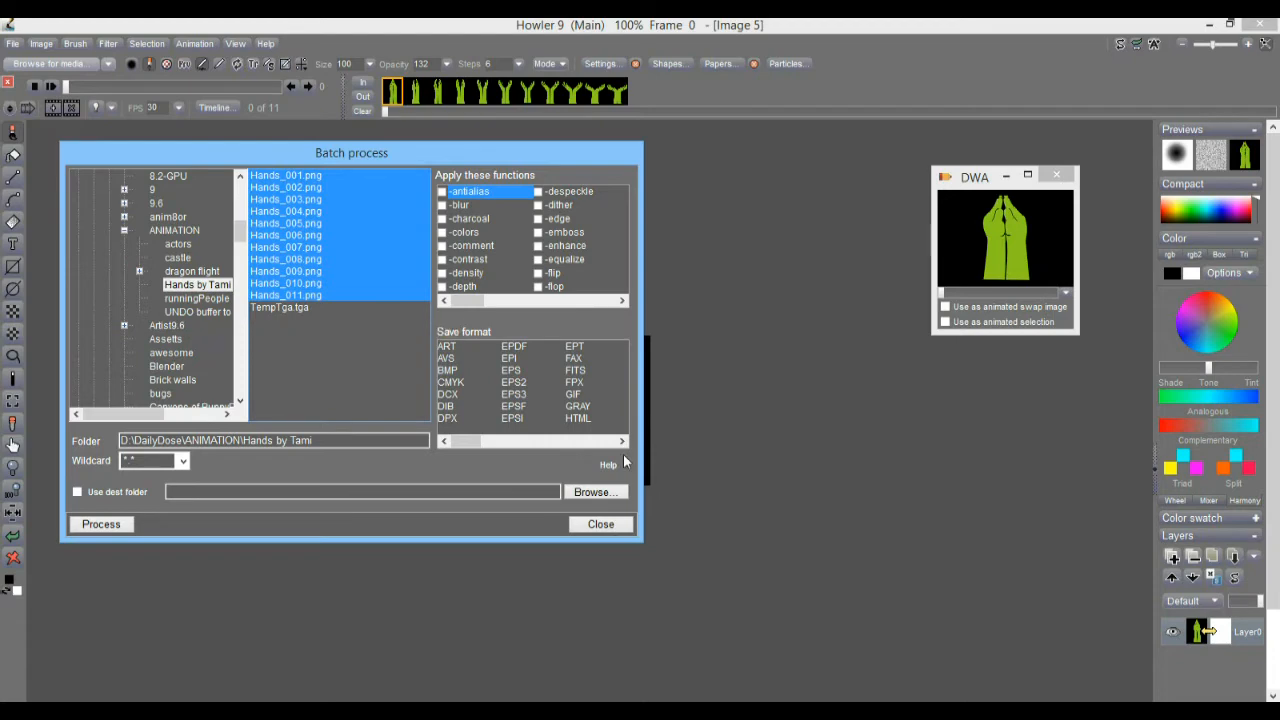
left_click_drag(468, 441, 561, 449)
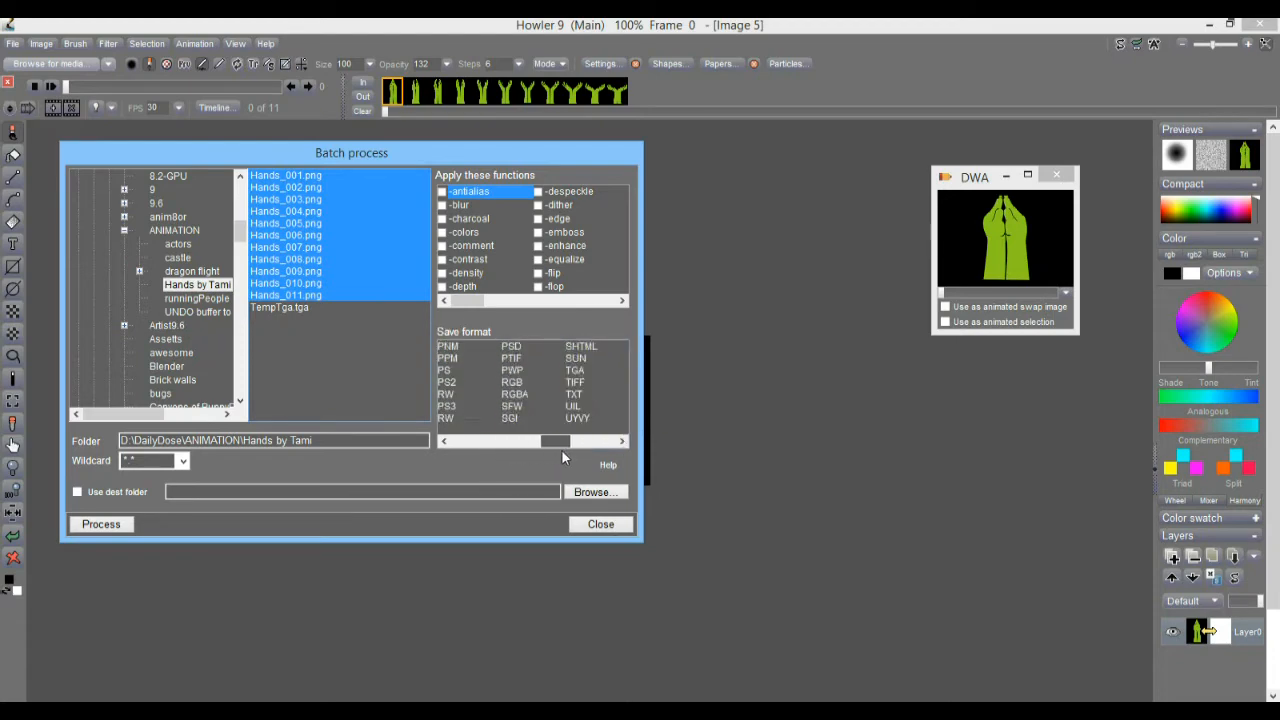
left_click(583, 371)
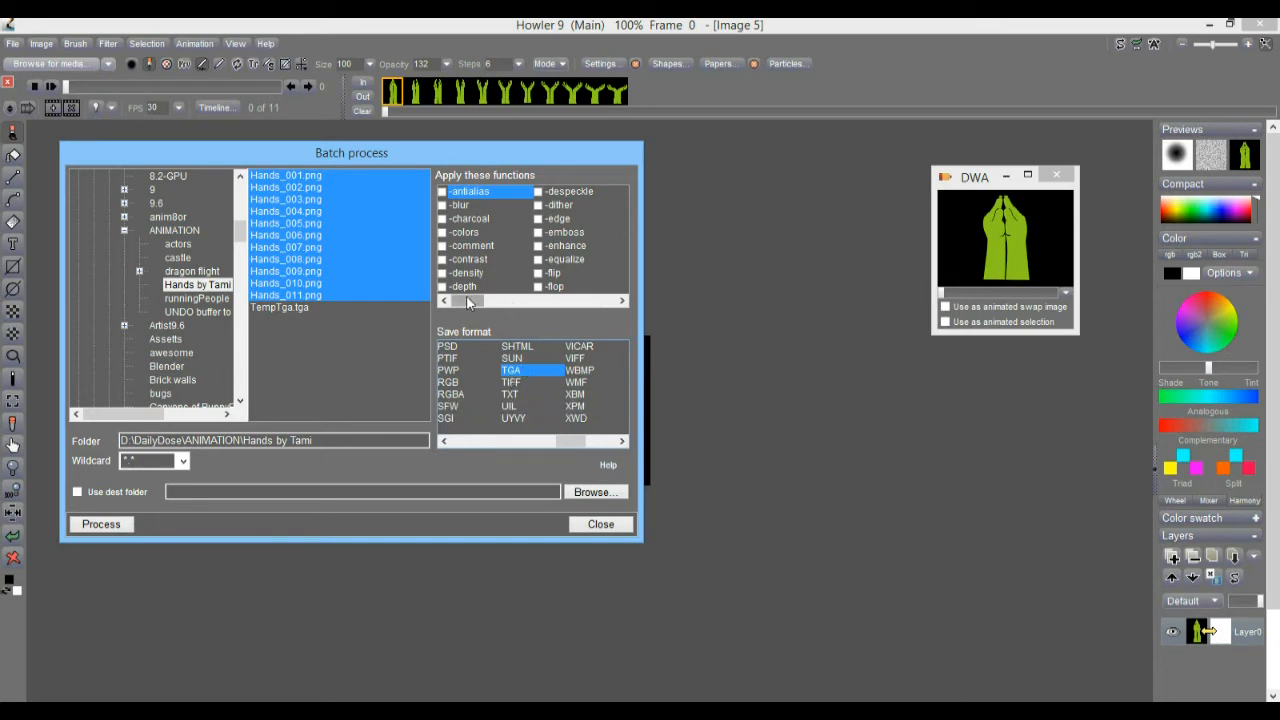
- Filter the batch file list to *.png and select all files from Hands_001.png to Hands_011.png
mouse_move(470, 305)
left_mouse_down()
mouse_move(609, 307)
mouse_move(453, 305)
left_mouse_up()
left_click(182, 461)
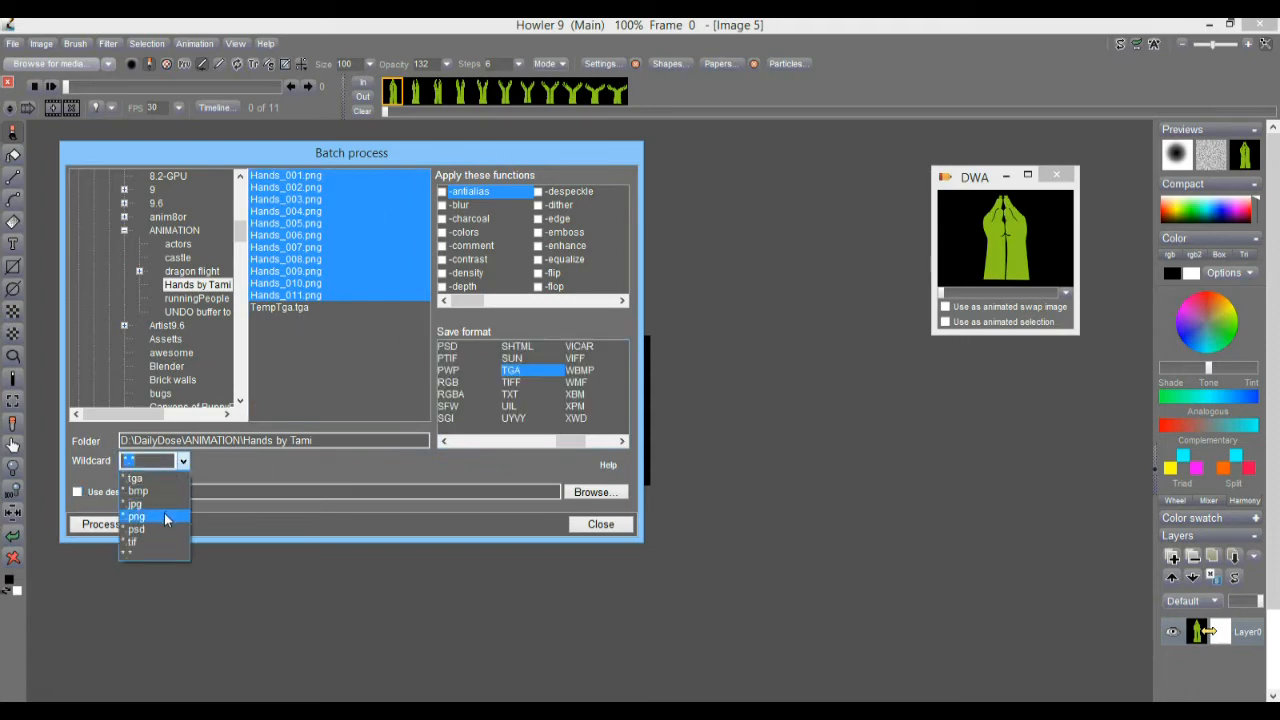
left_click(163, 514)
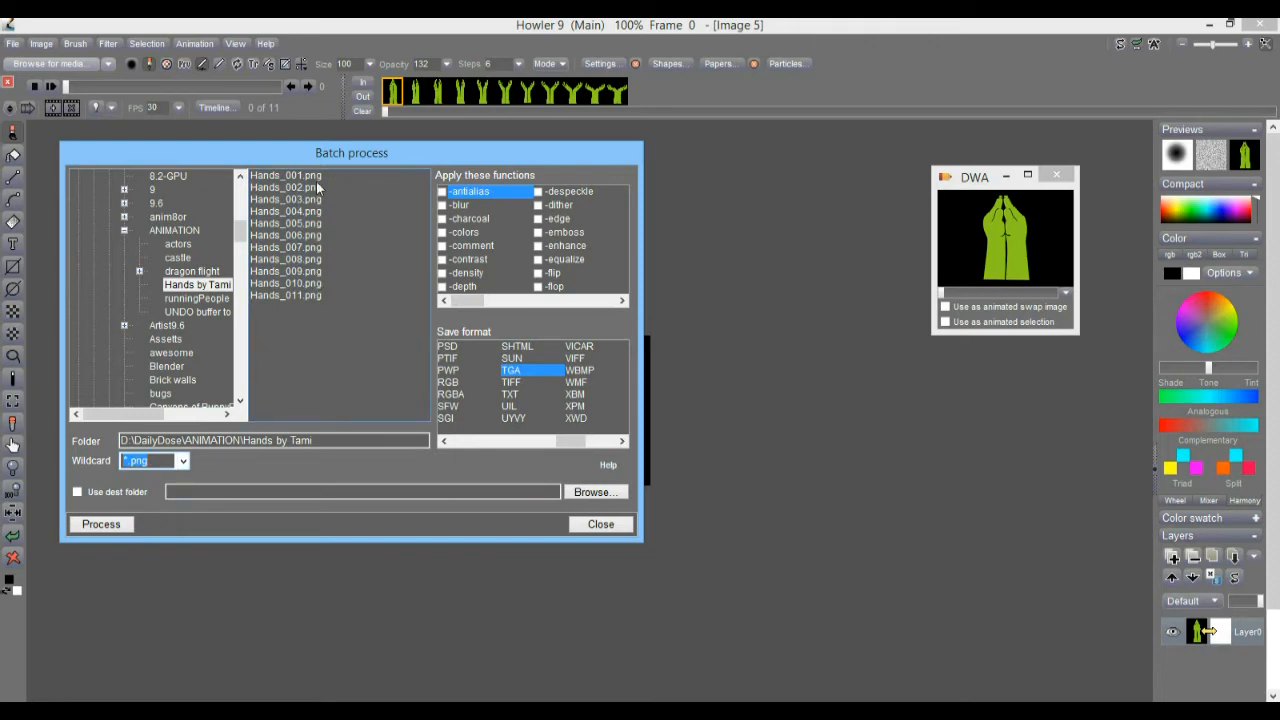
left_click_drag(322, 179, 311, 298)
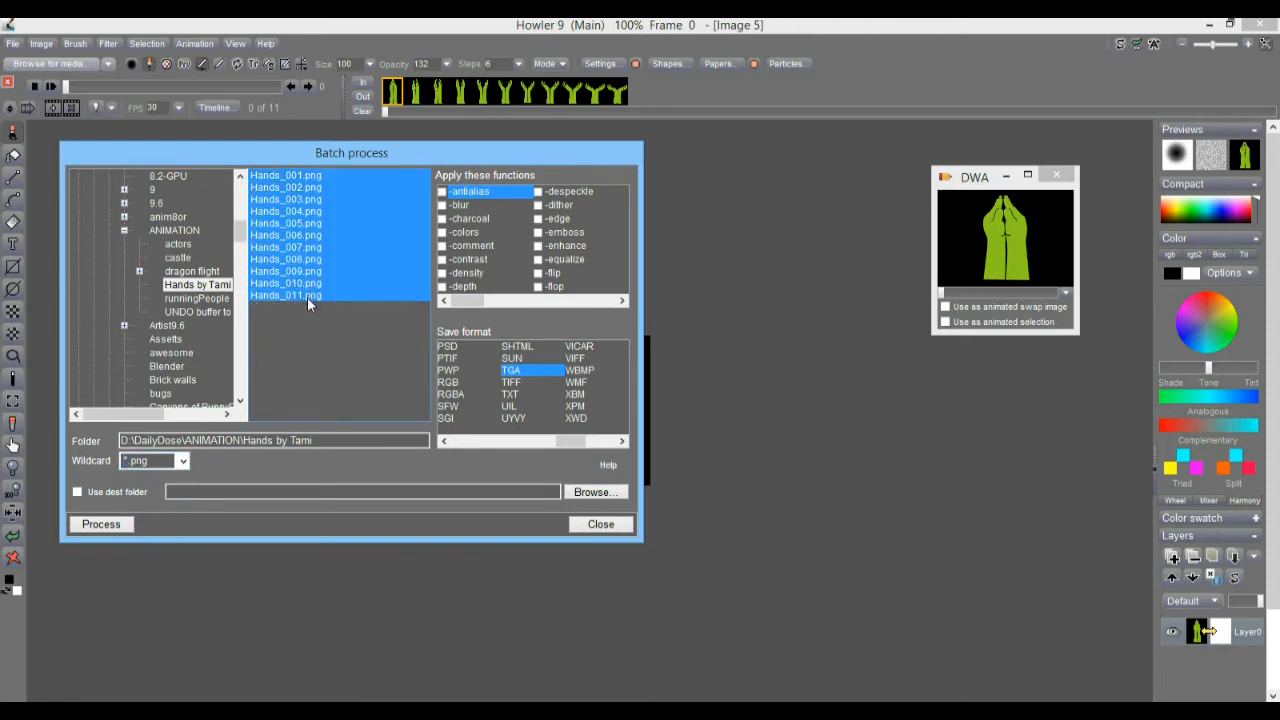
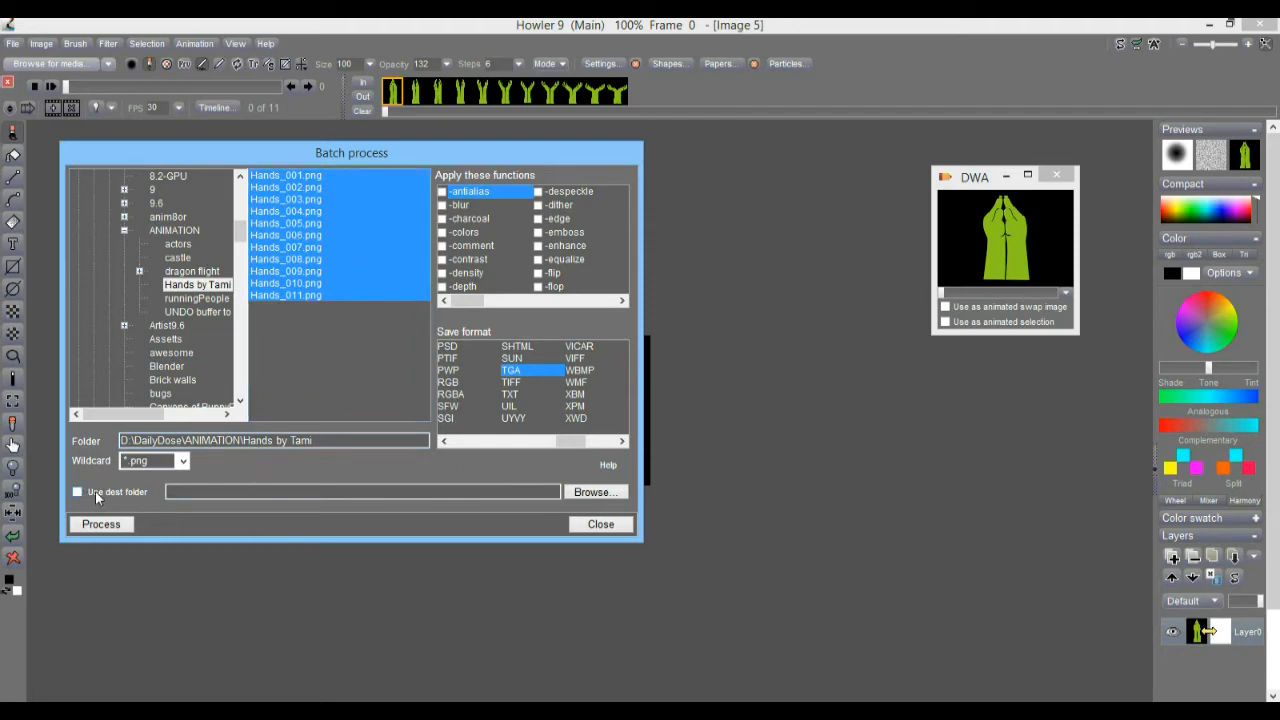
- Enable a destination folder for the batch and browse to the hands folder under DailyDose\ANIMATION on drive D
left_click(79, 493)
left_click(590, 493)
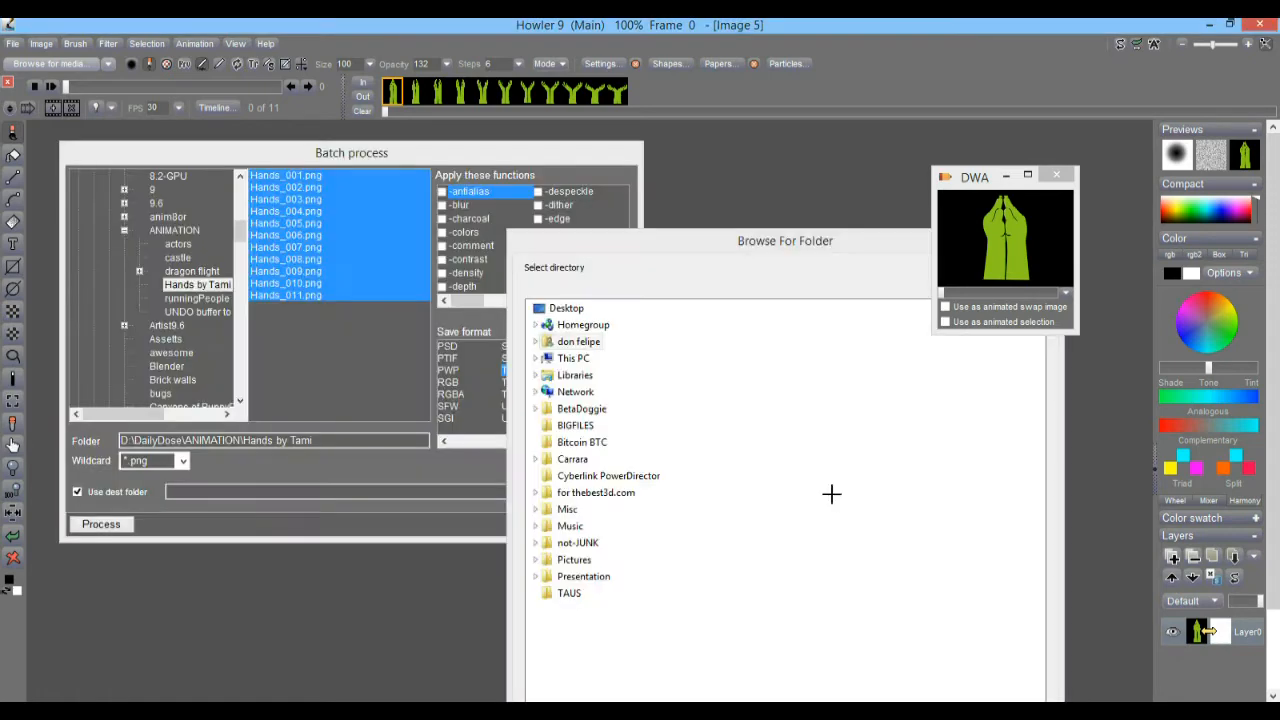
left_click_drag(667, 237, 520, 136)
double_click(437, 257)
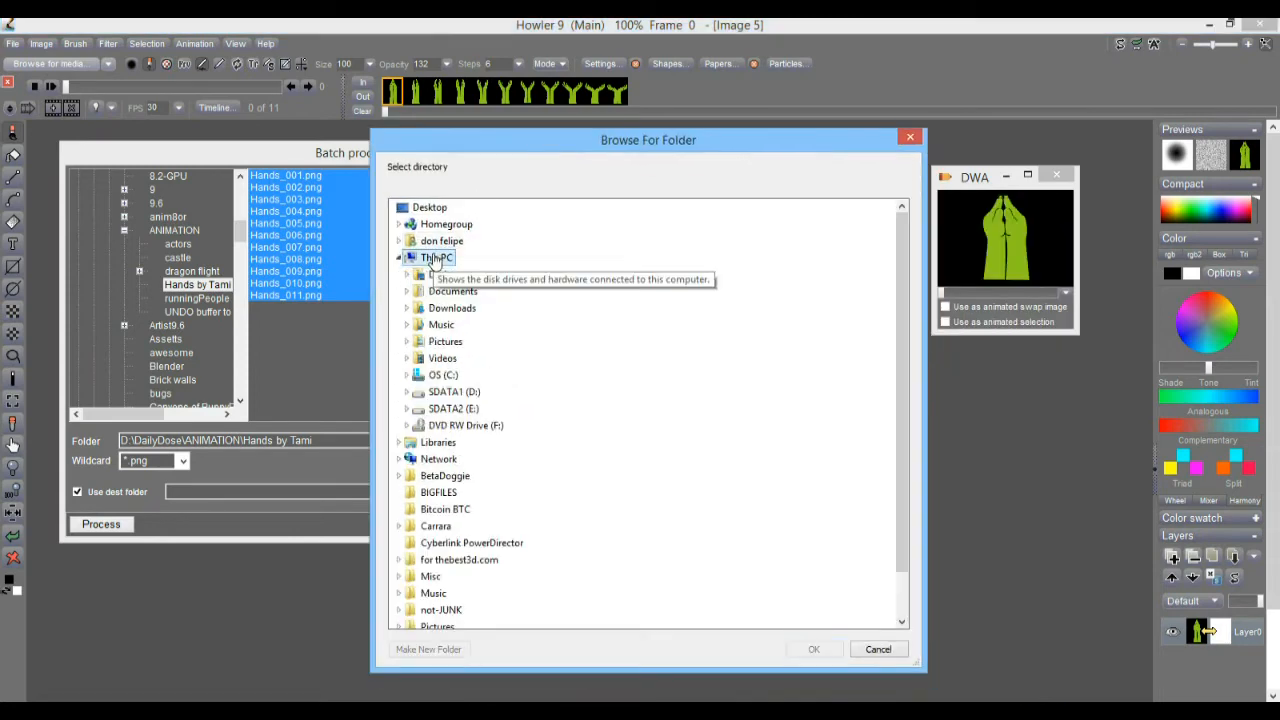
double_click(466, 391)
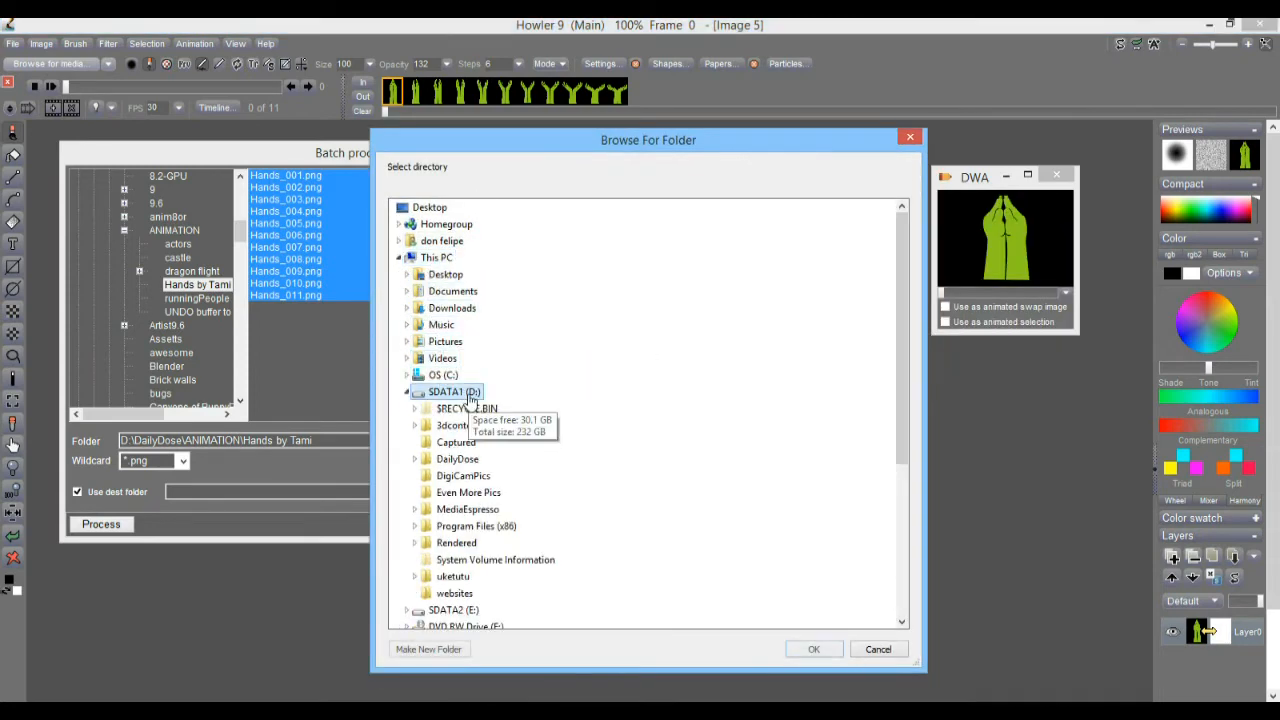
double_click(467, 460)
double_click(470, 476)
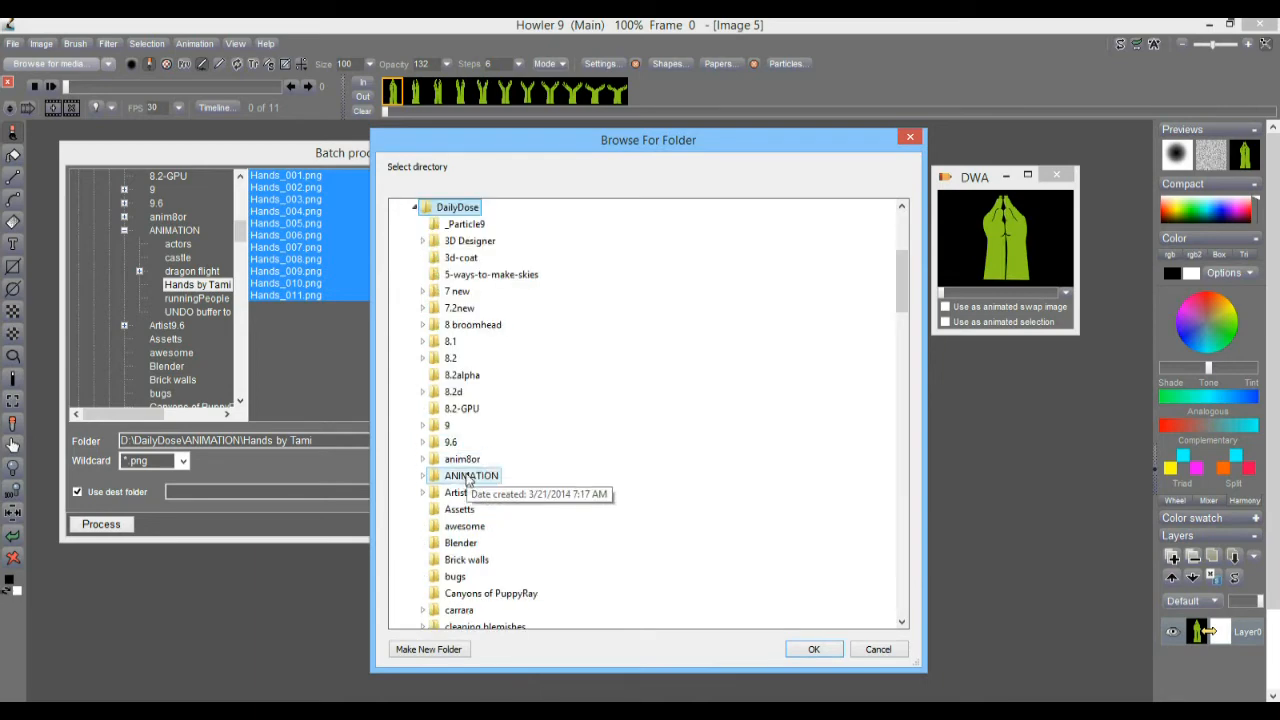
left_click(490, 543)
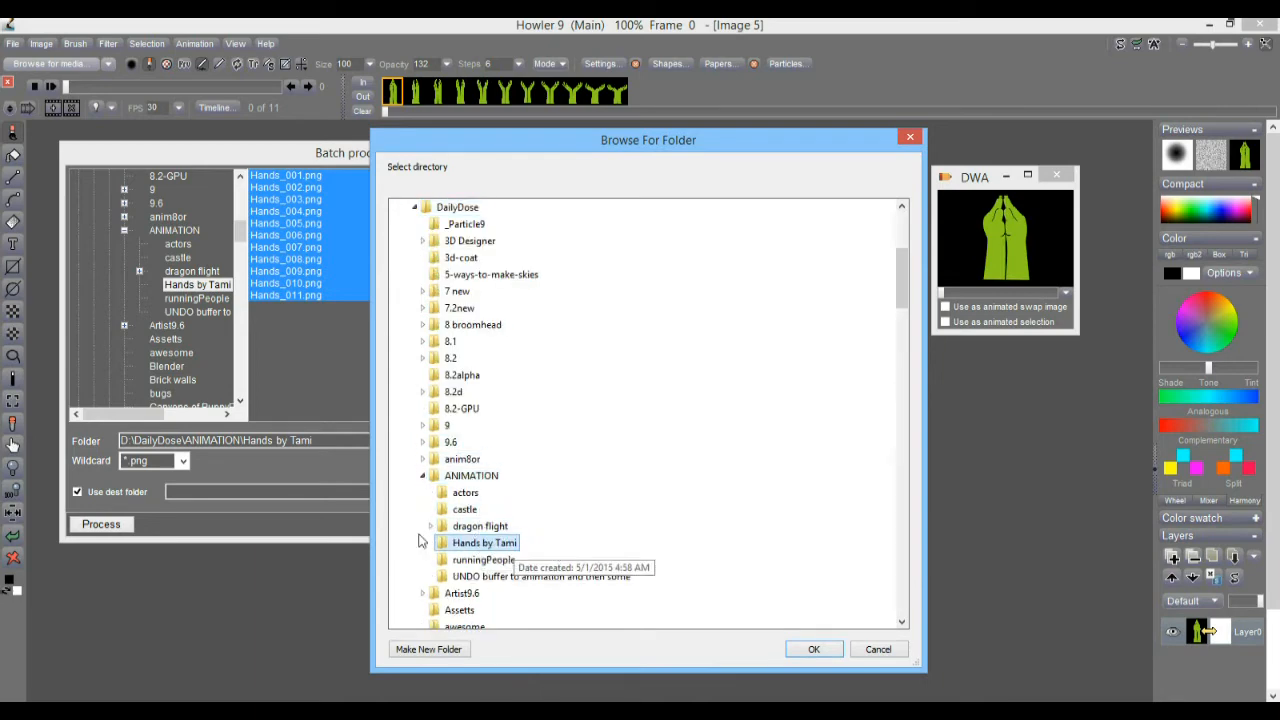
- Create a subfolder named "as Targa" as the batch destination and run the conversion
left_click(441, 649)
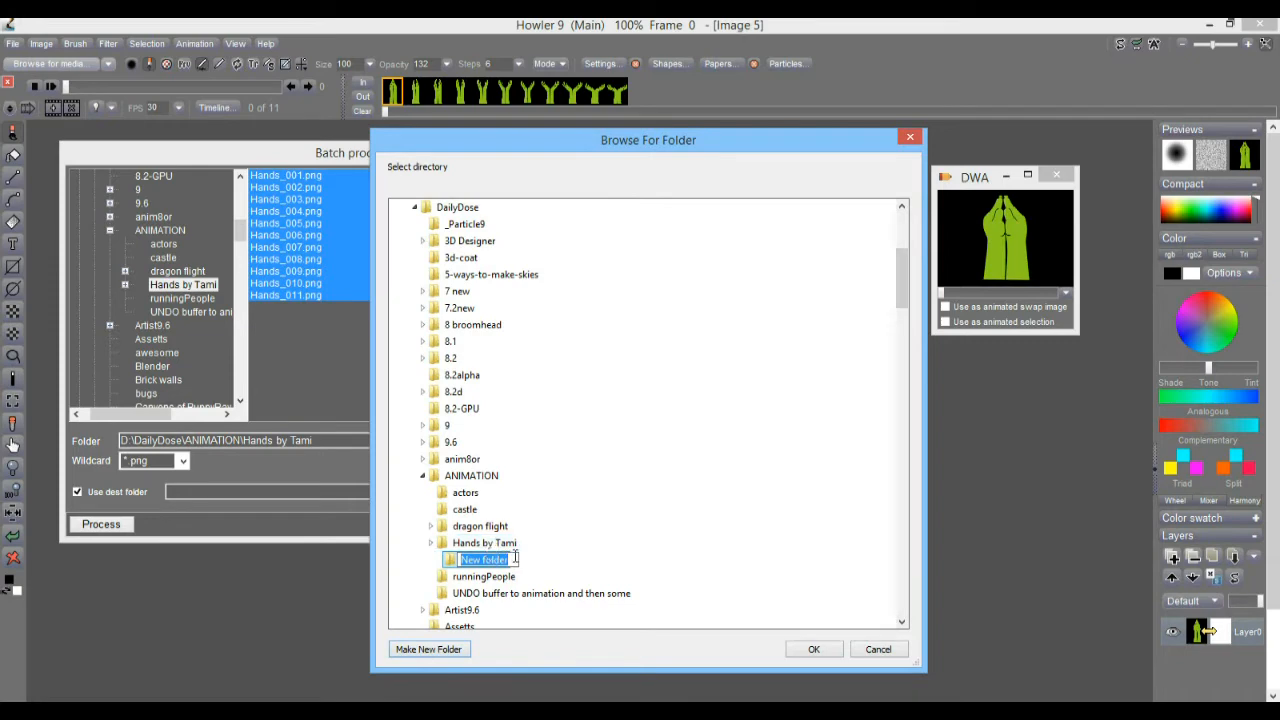
type("Targato")
left_click(558, 566)
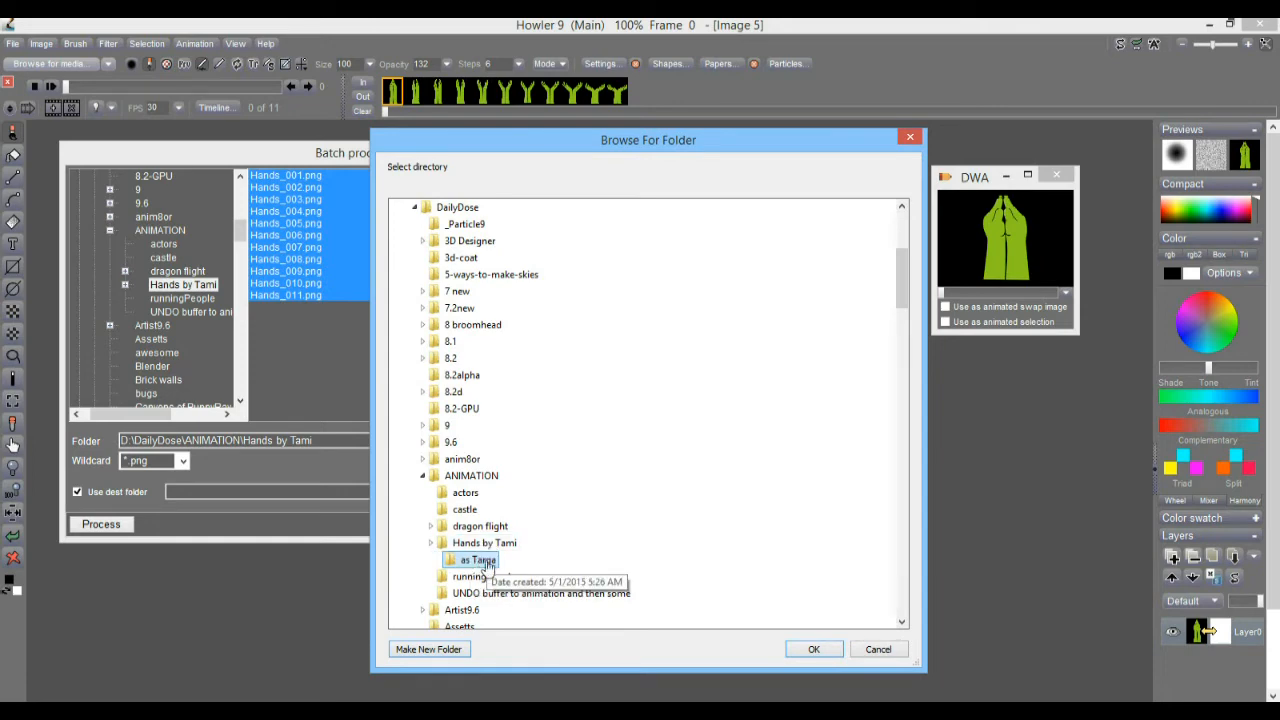
left_click(814, 650)
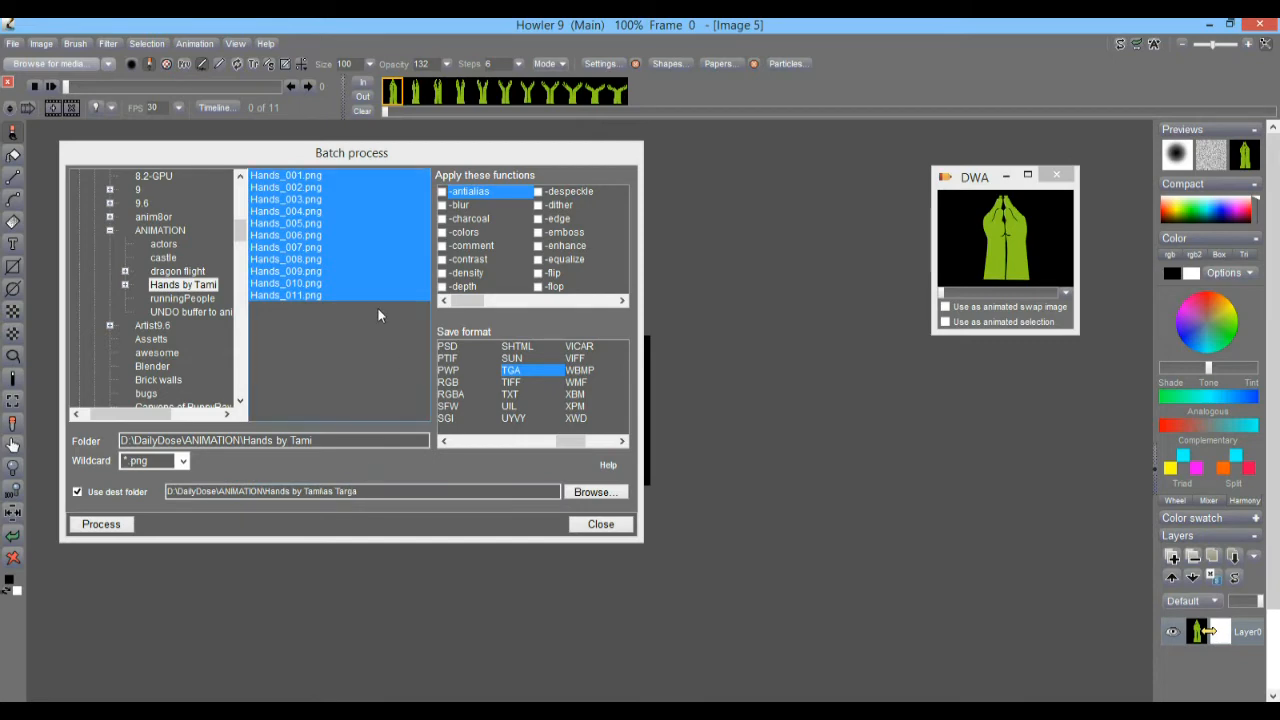
left_click(110, 524)
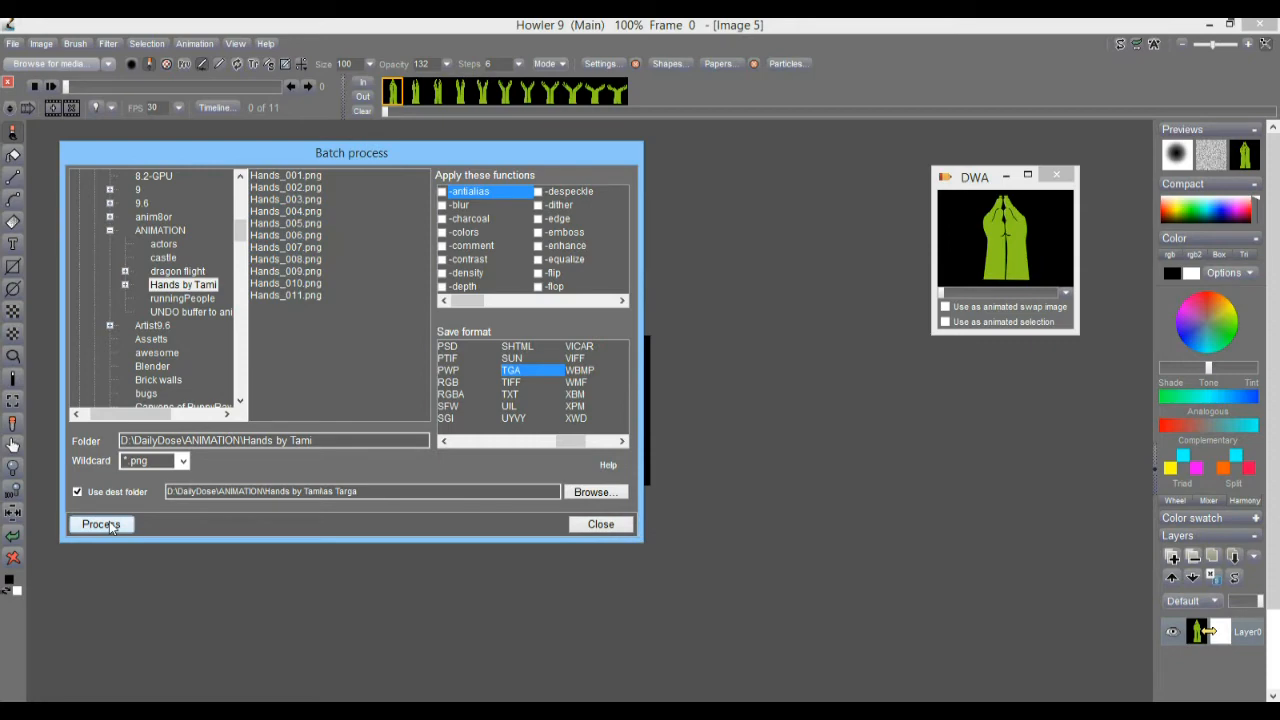
key("Escape")
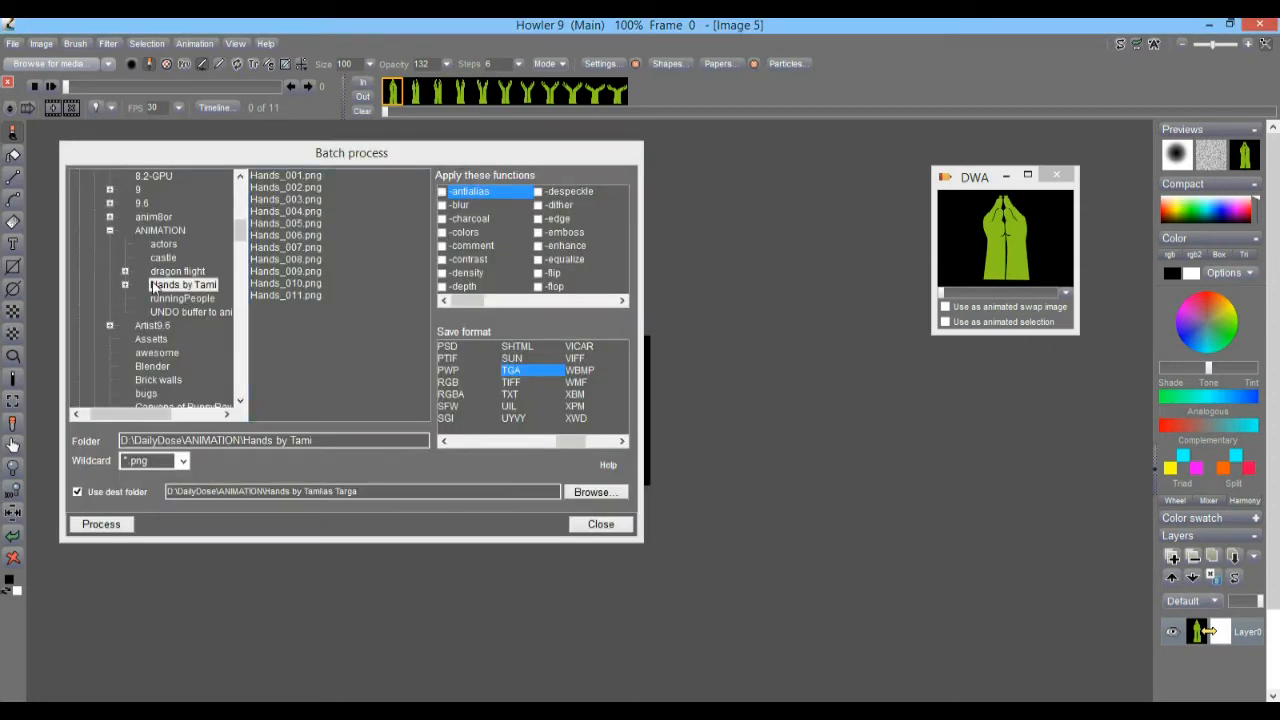
- List the *.tga files in the as Targa folder, and close the batch process dialog
left_click(125, 285)
left_click(192, 299)
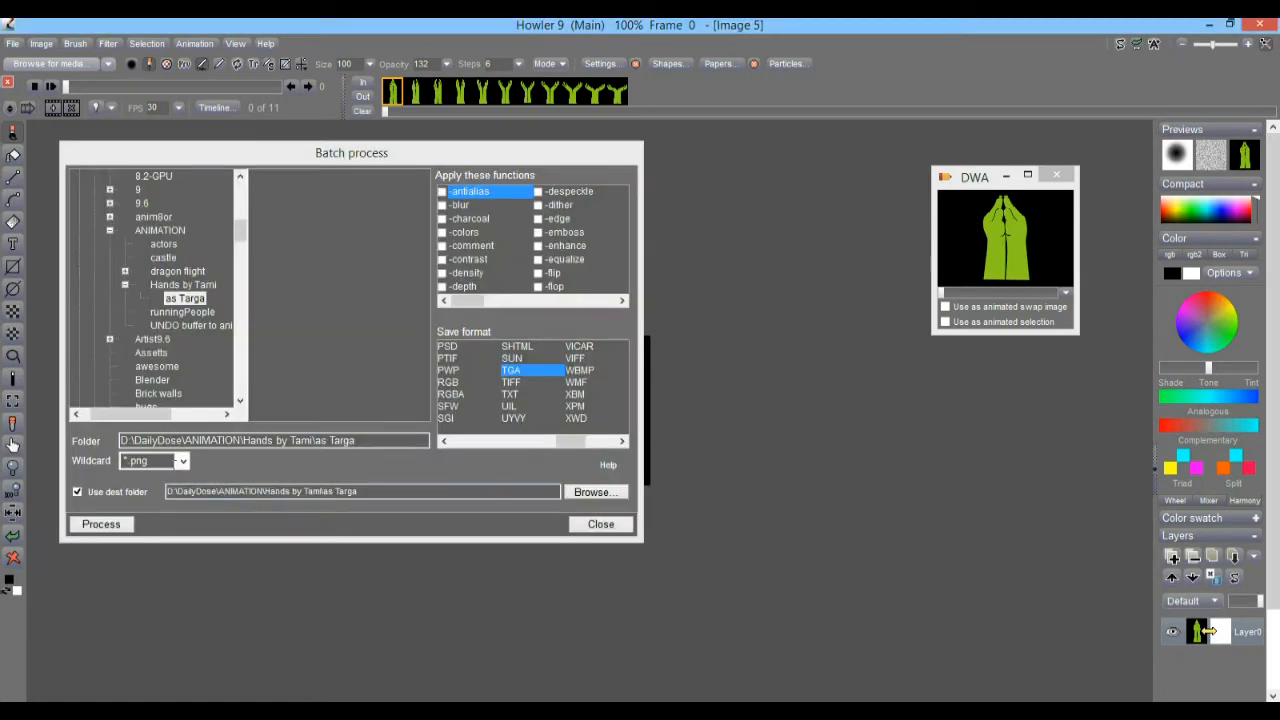
left_click(182, 460)
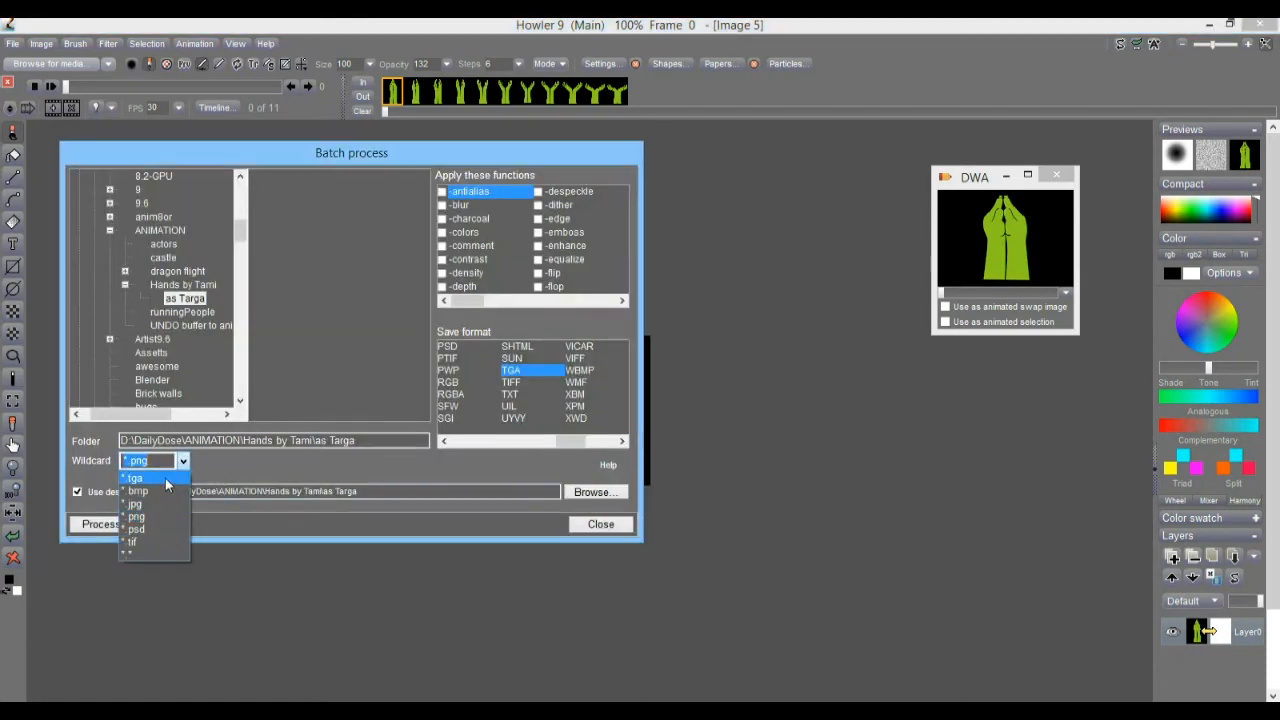
left_click(153, 477)
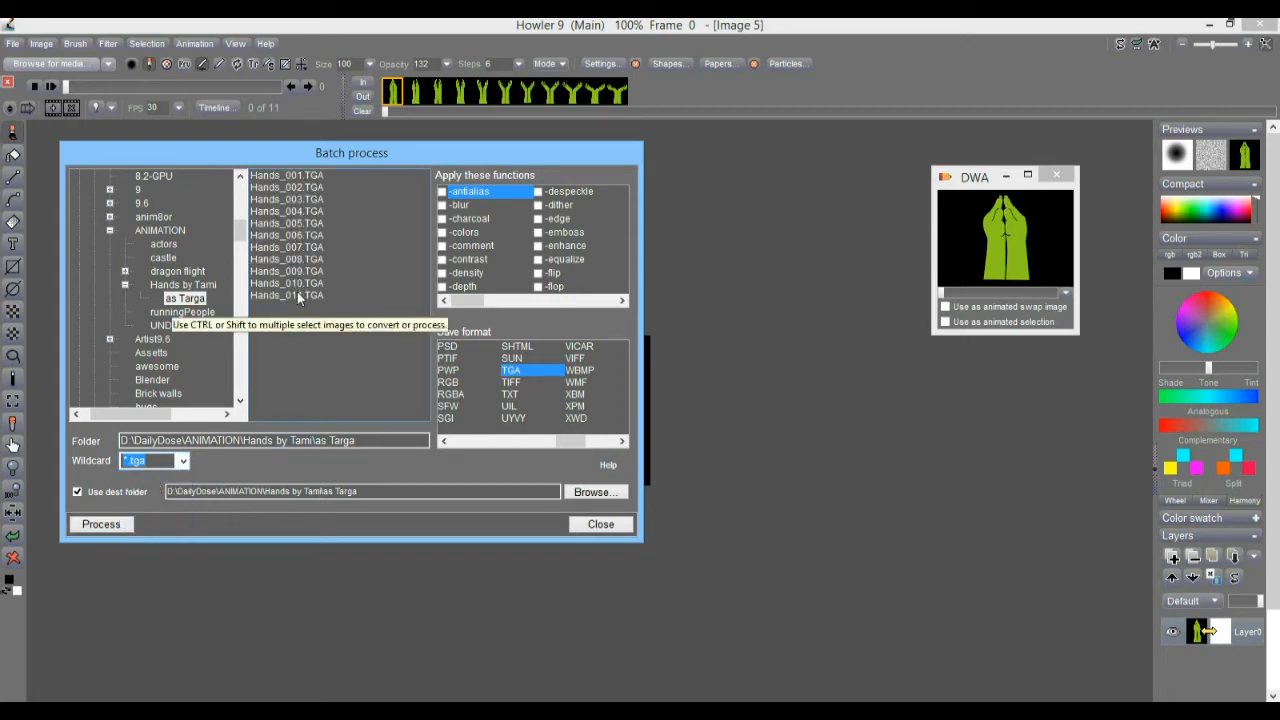
left_click(598, 524)
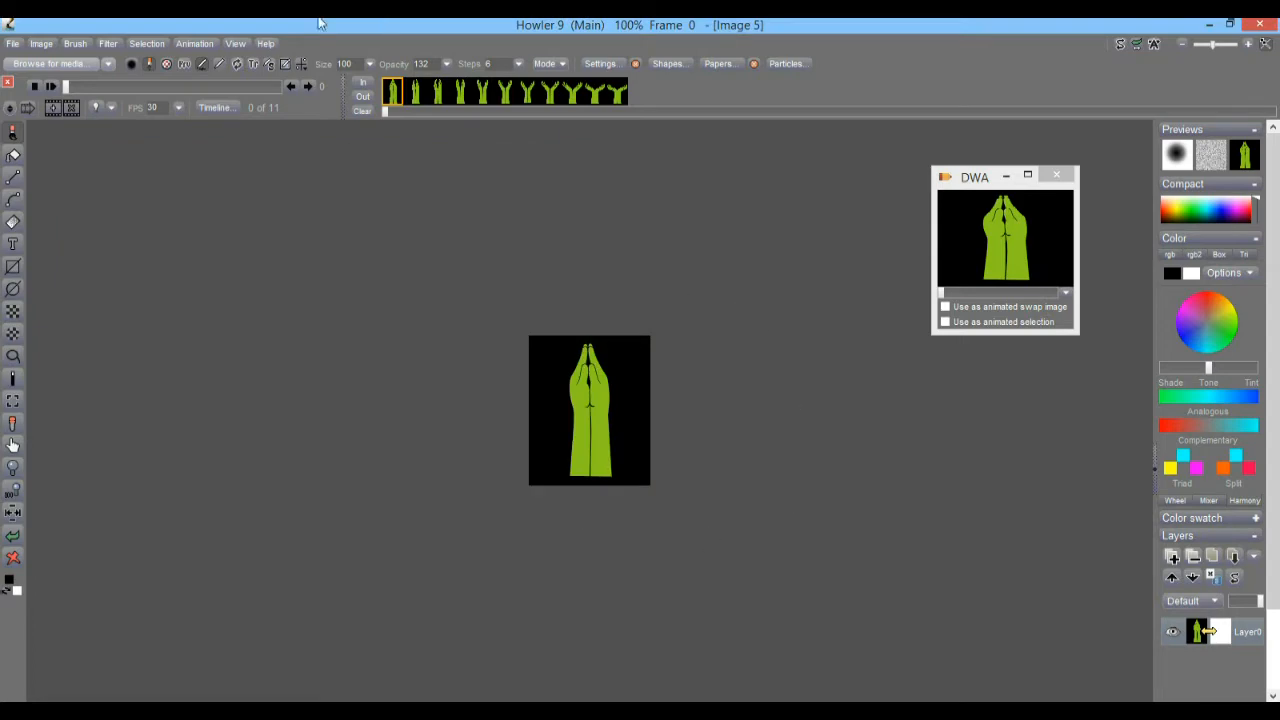
- Start opening a file and browse from DailyDose through ANIMATION and the hands folder to the as Targa folder
left_click(15, 45)
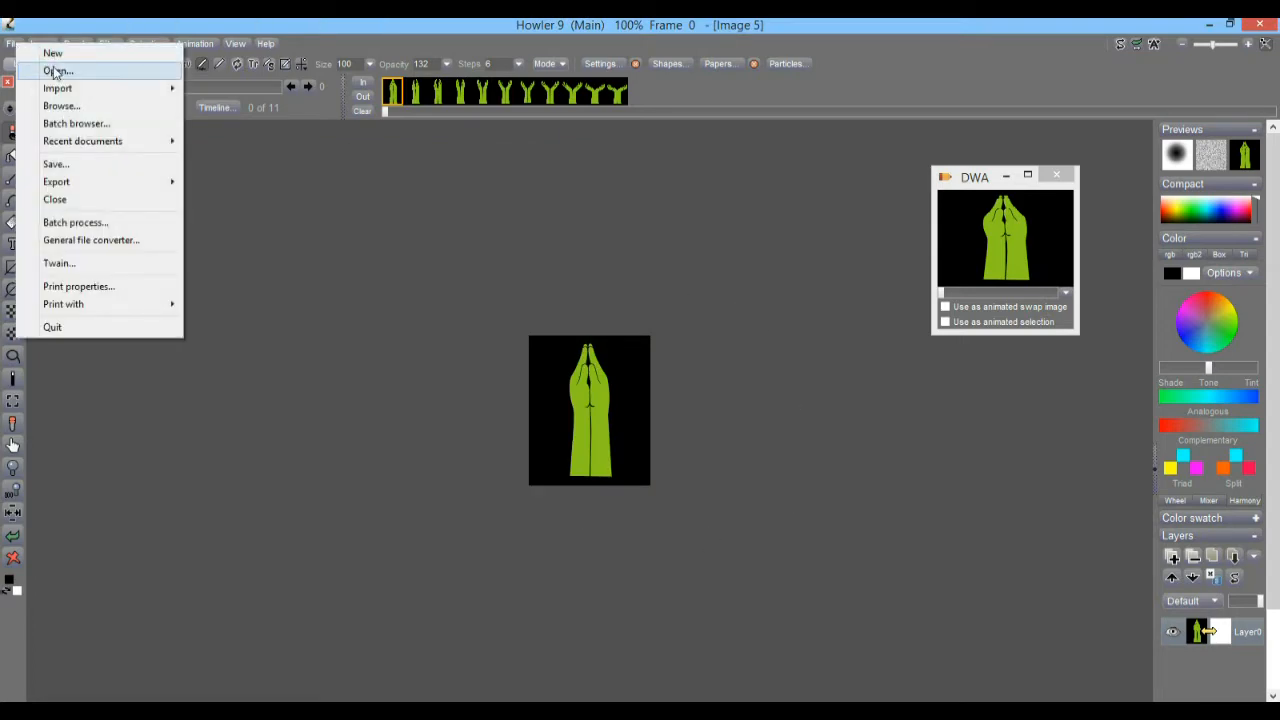
left_click(57, 71)
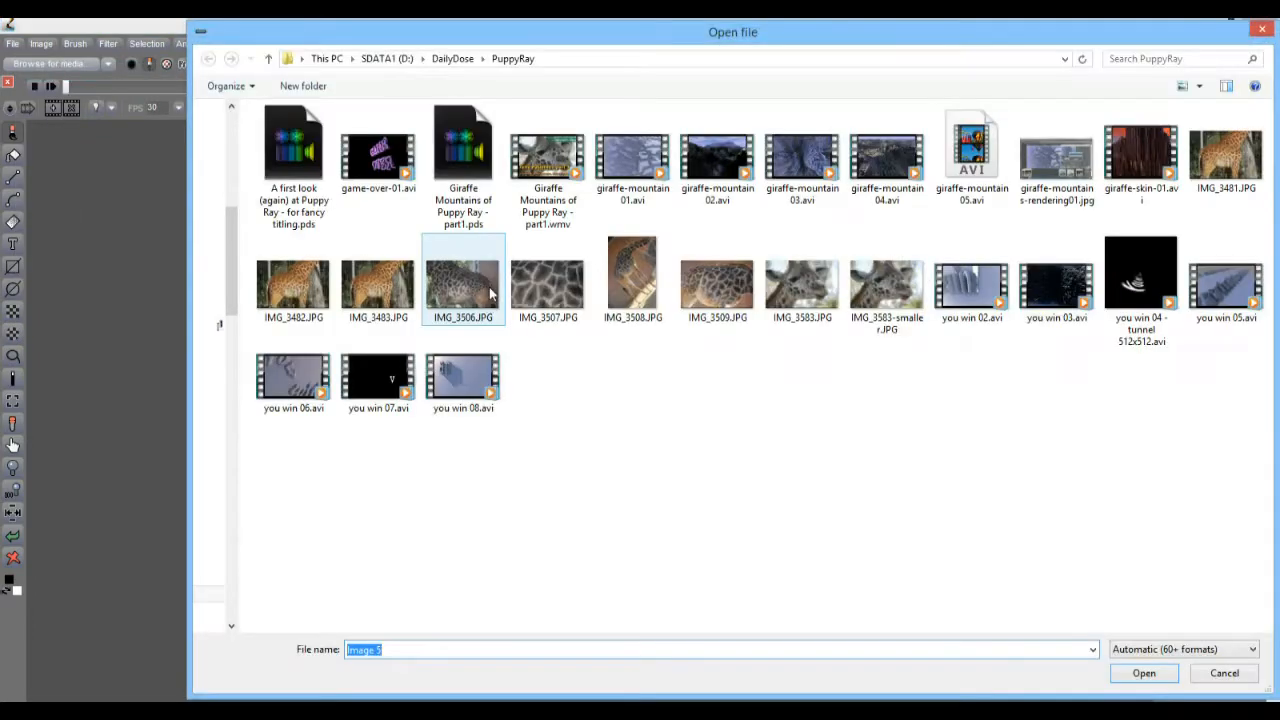
left_click(450, 58)
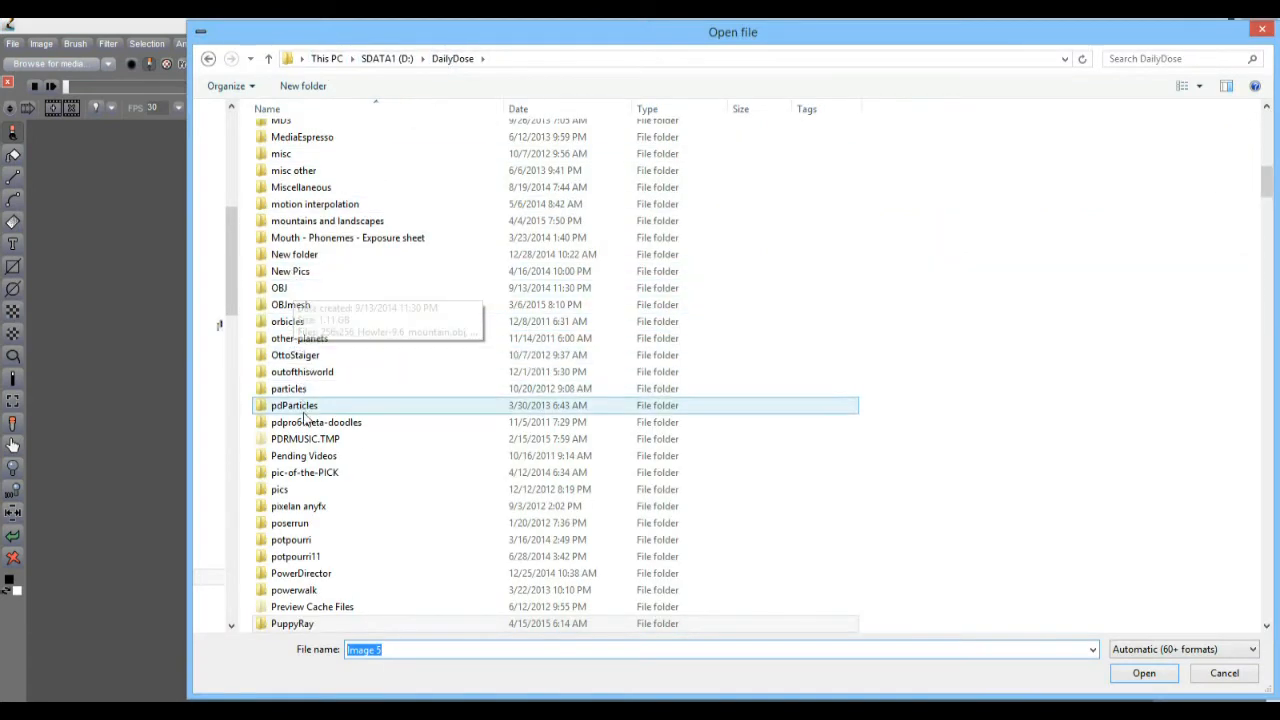
left_click(300, 190)
scroll(300, 195, "up", 15)
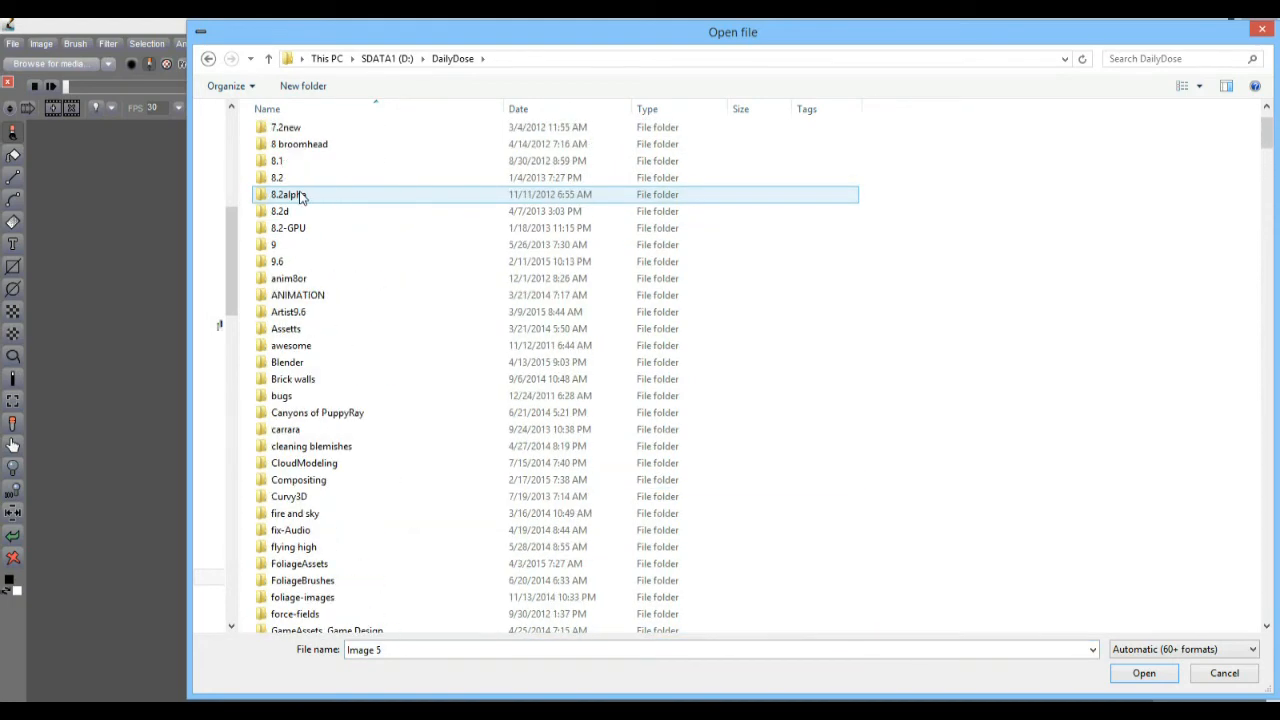
double_click(288, 295)
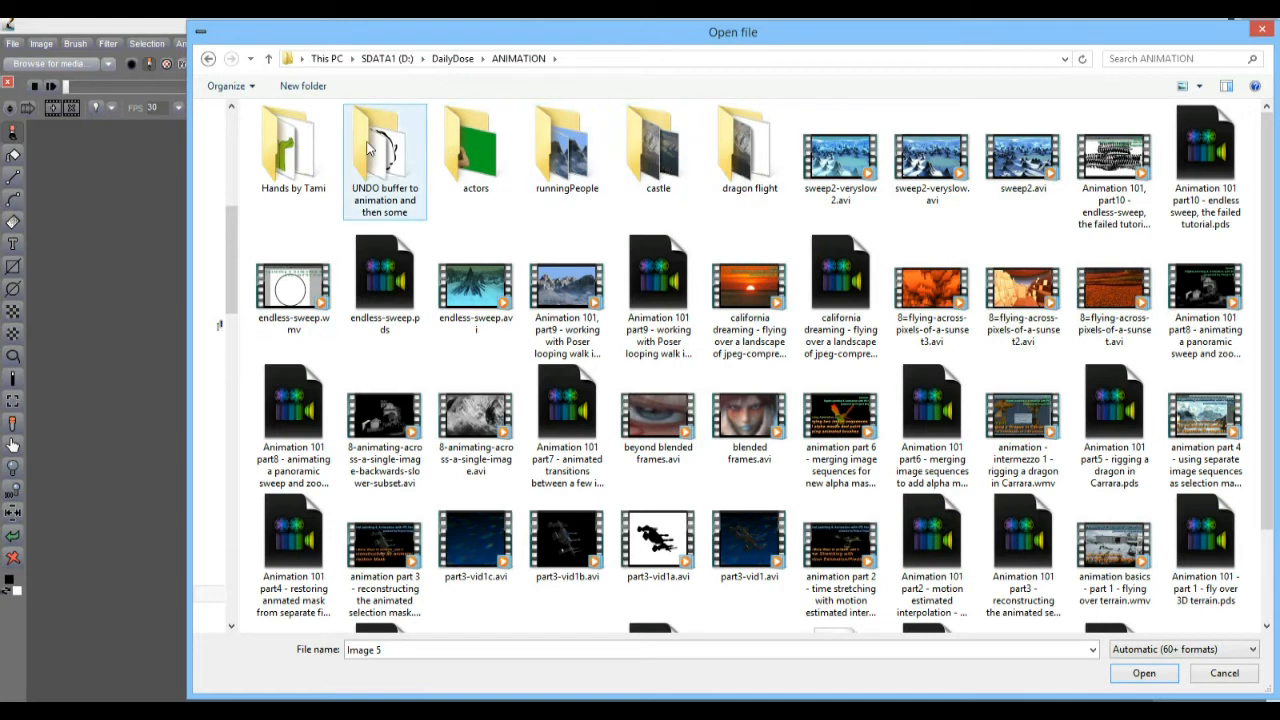
double_click(308, 148)
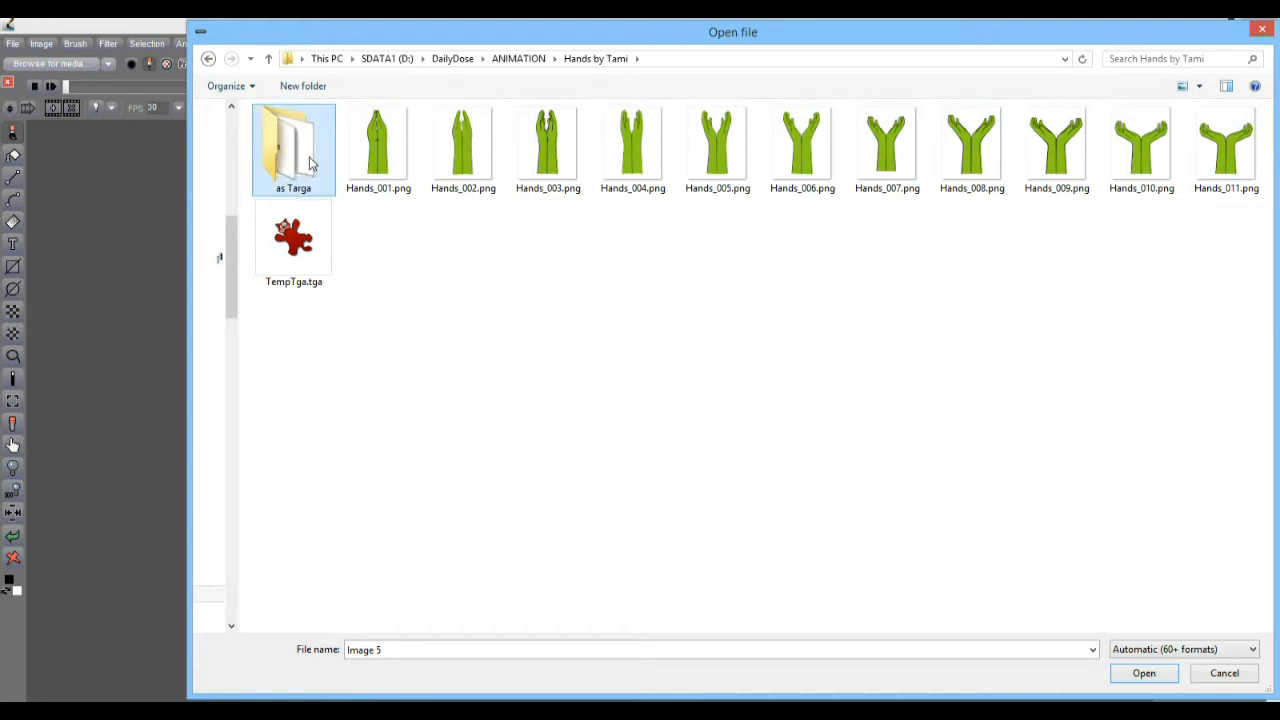
scroll(310, 163, "up", 1, "ctrl")
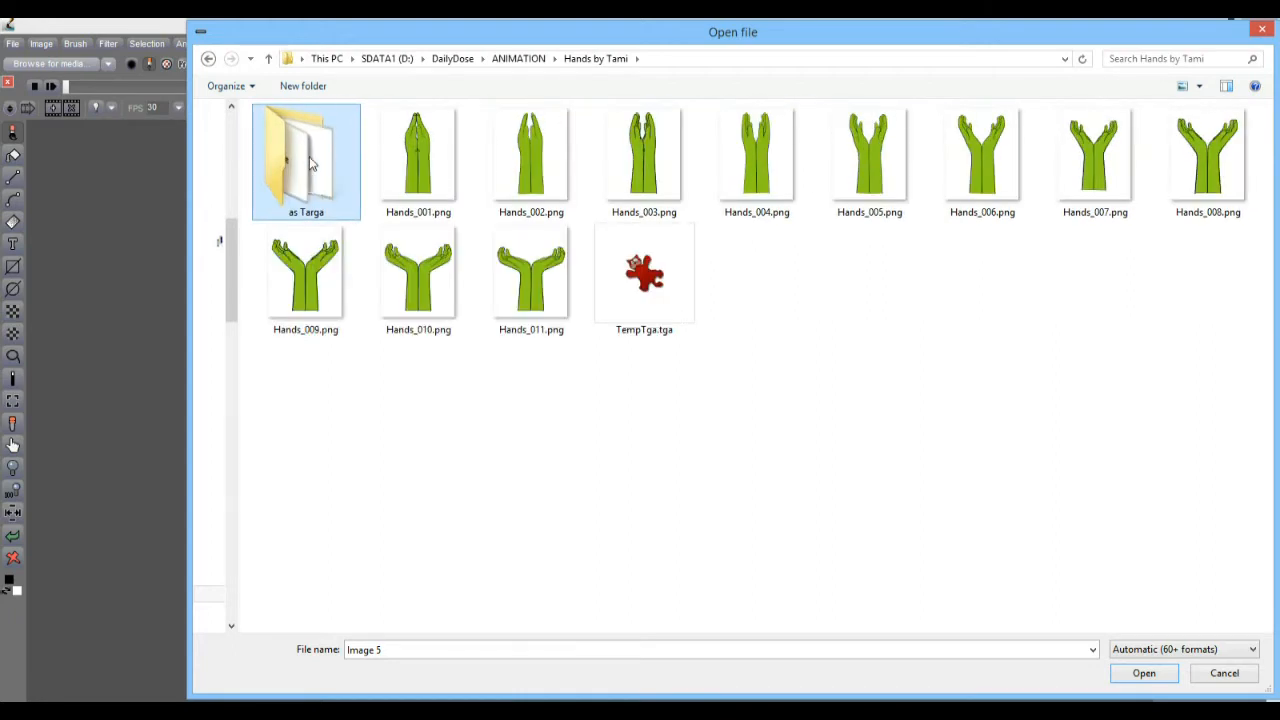
double_click(310, 163)
- View Hands_001.TGA in IrfanView, examine the original color depth in its image properties, and close the properties
left_click(310, 163)
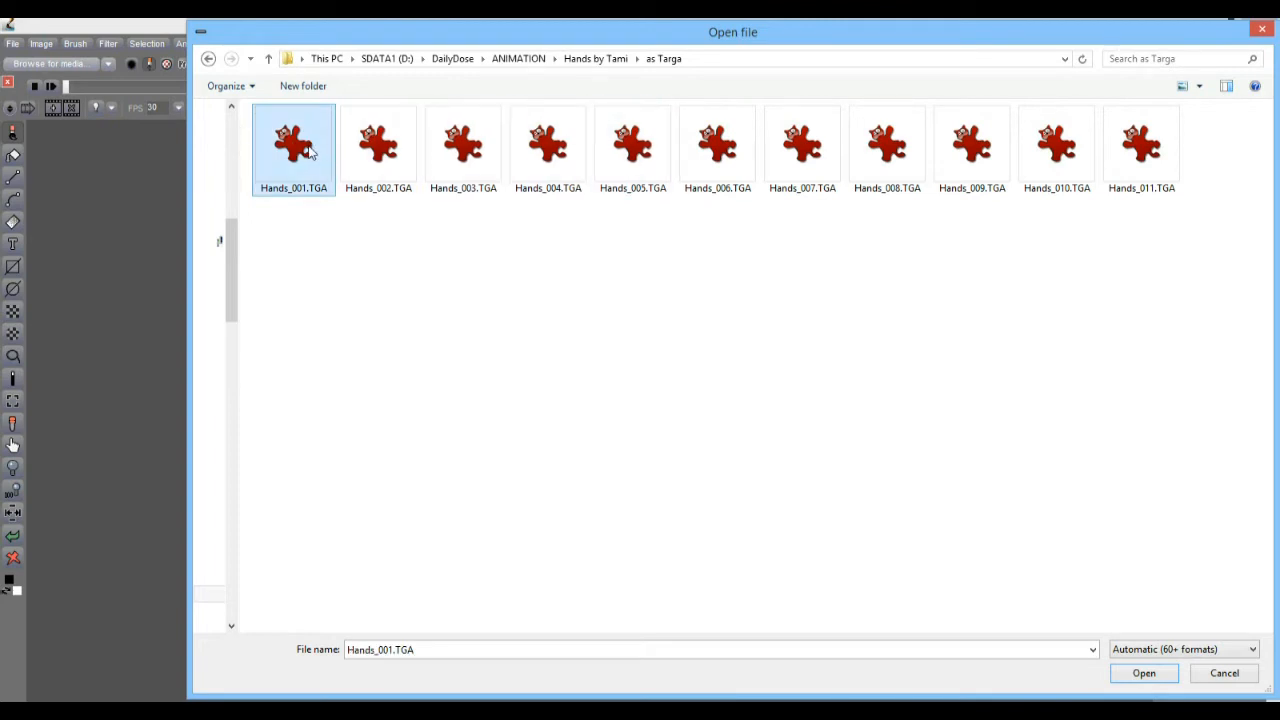
right_click(309, 151)
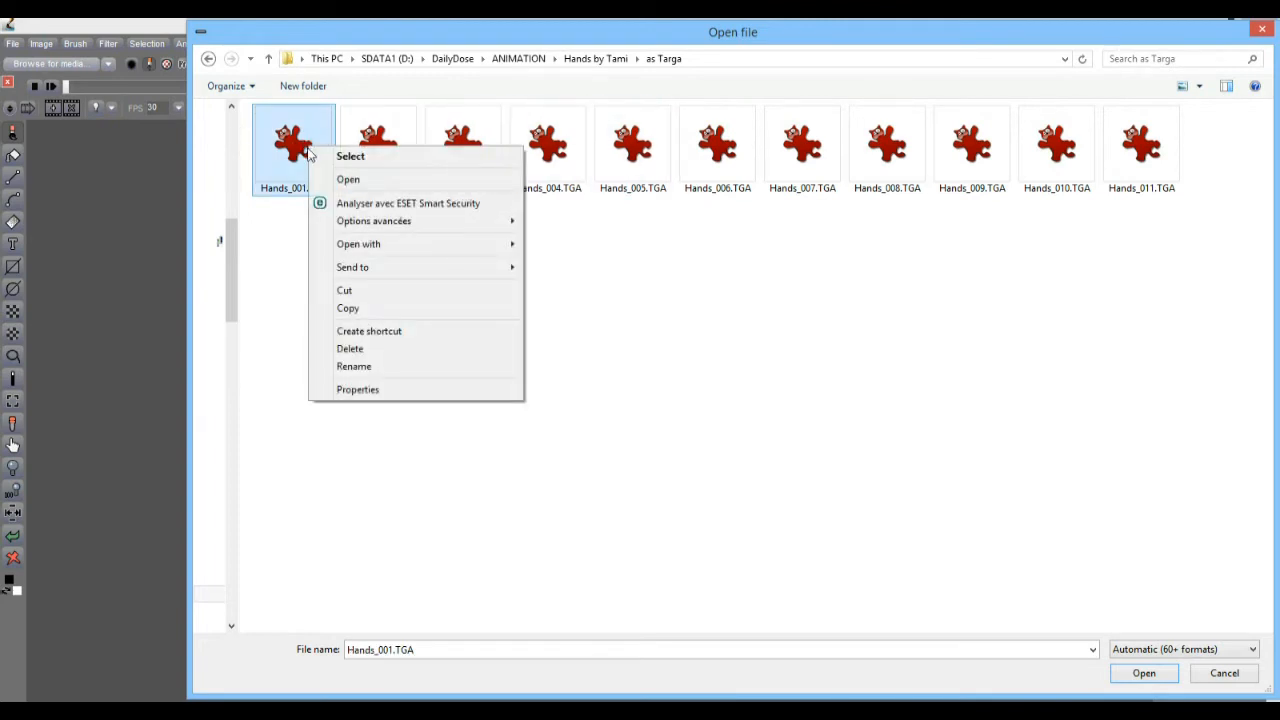
left_click(366, 182)
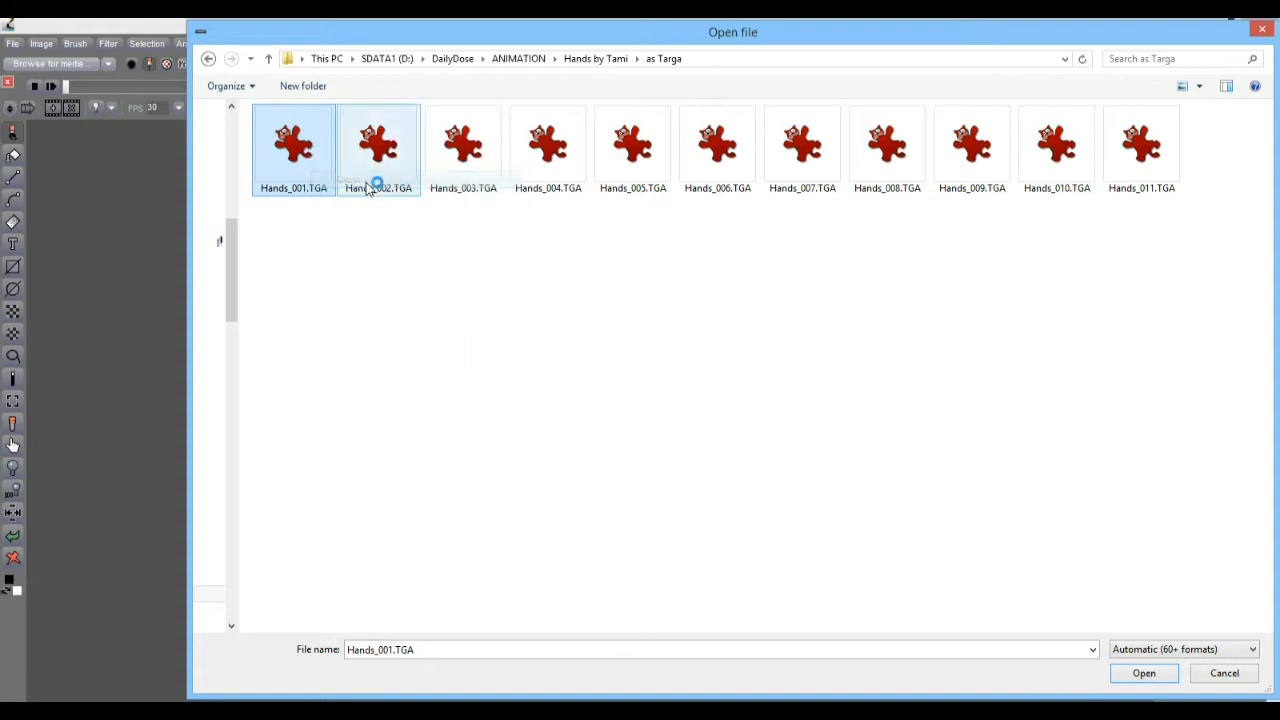
left_click(563, 165)
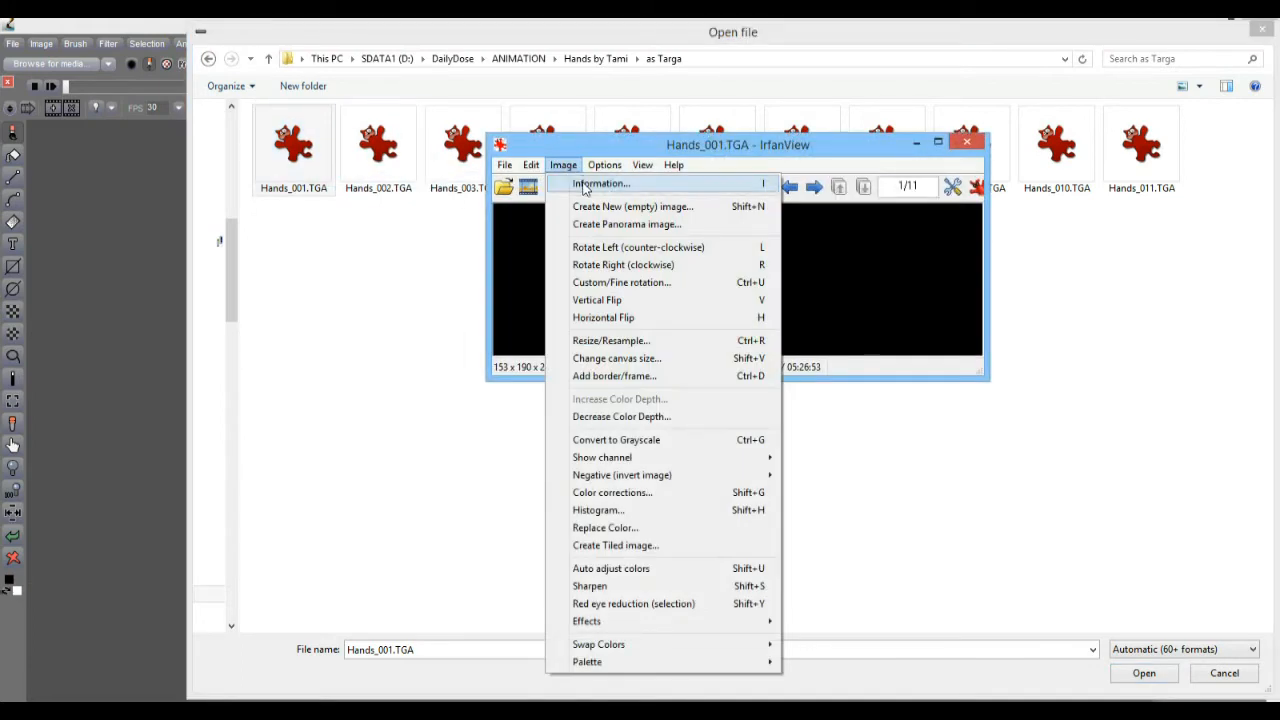
left_click(586, 186)
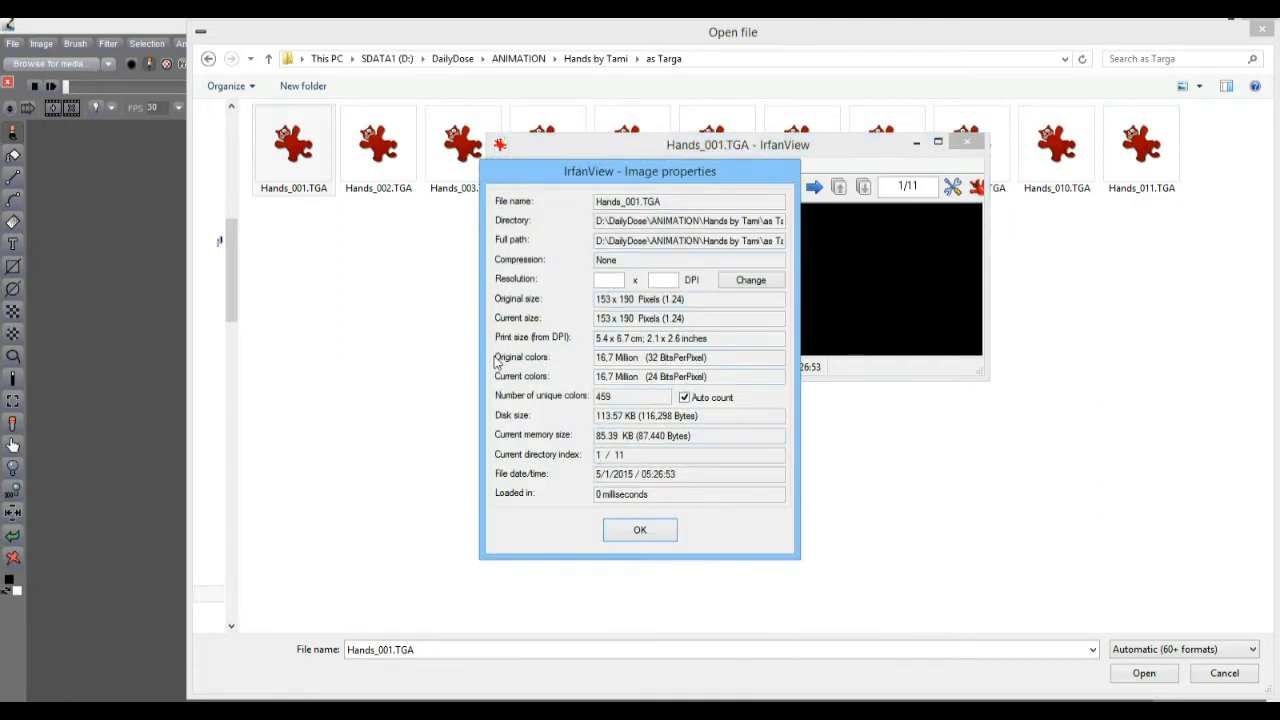
left_click_drag(688, 360, 641, 358)
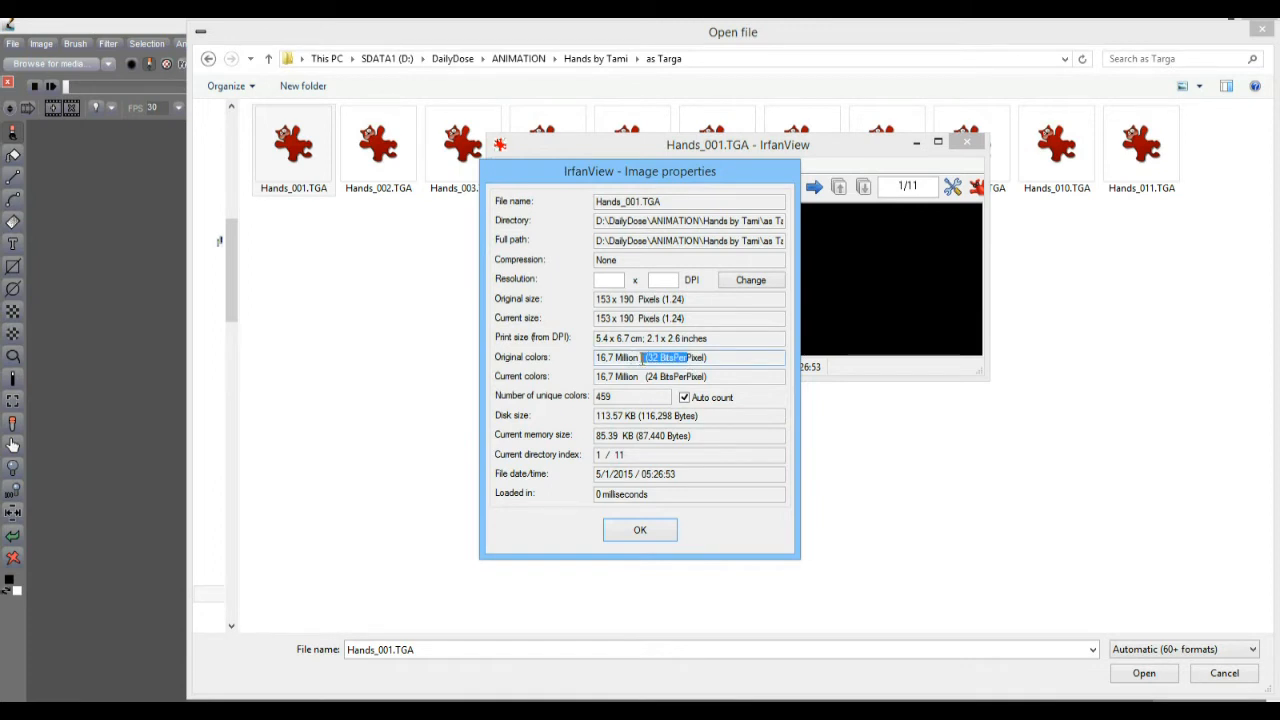
left_click(640, 530)
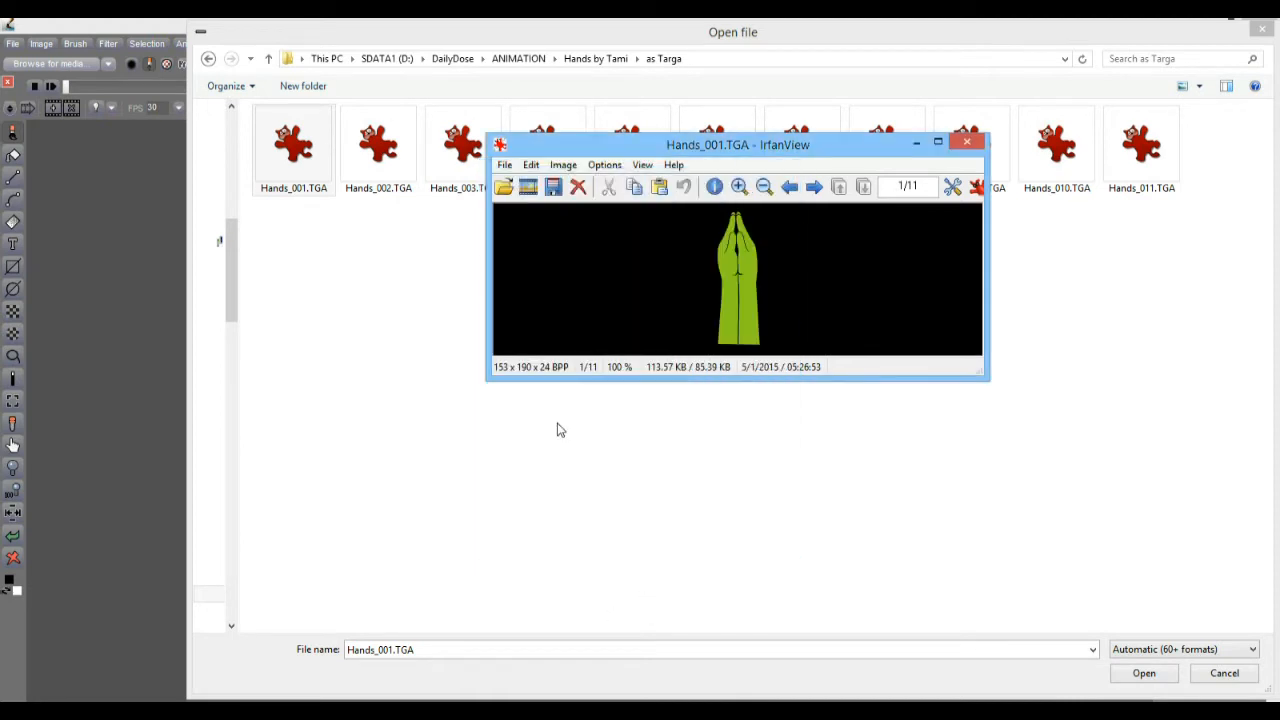
- Close the IrfanView preview, open Hands_001.TGA in place of the current animation and image, and hide the animation timeline
left_click(966, 144)
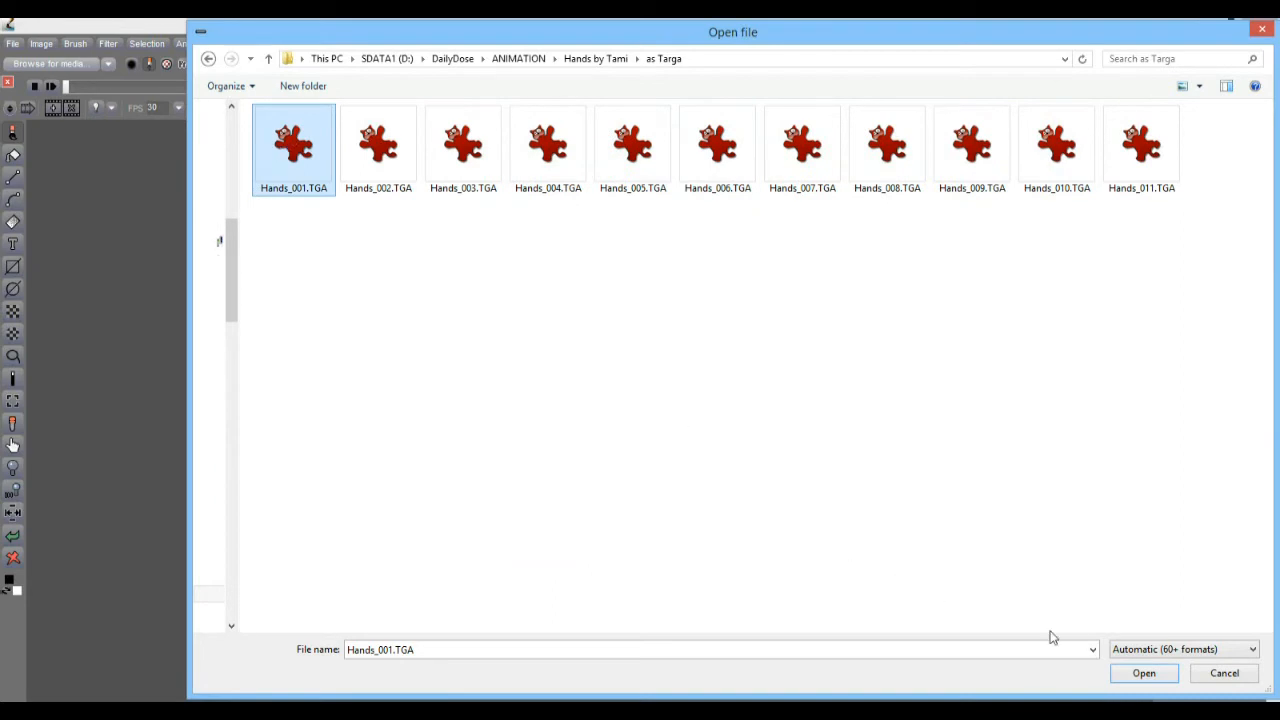
left_click(1143, 674)
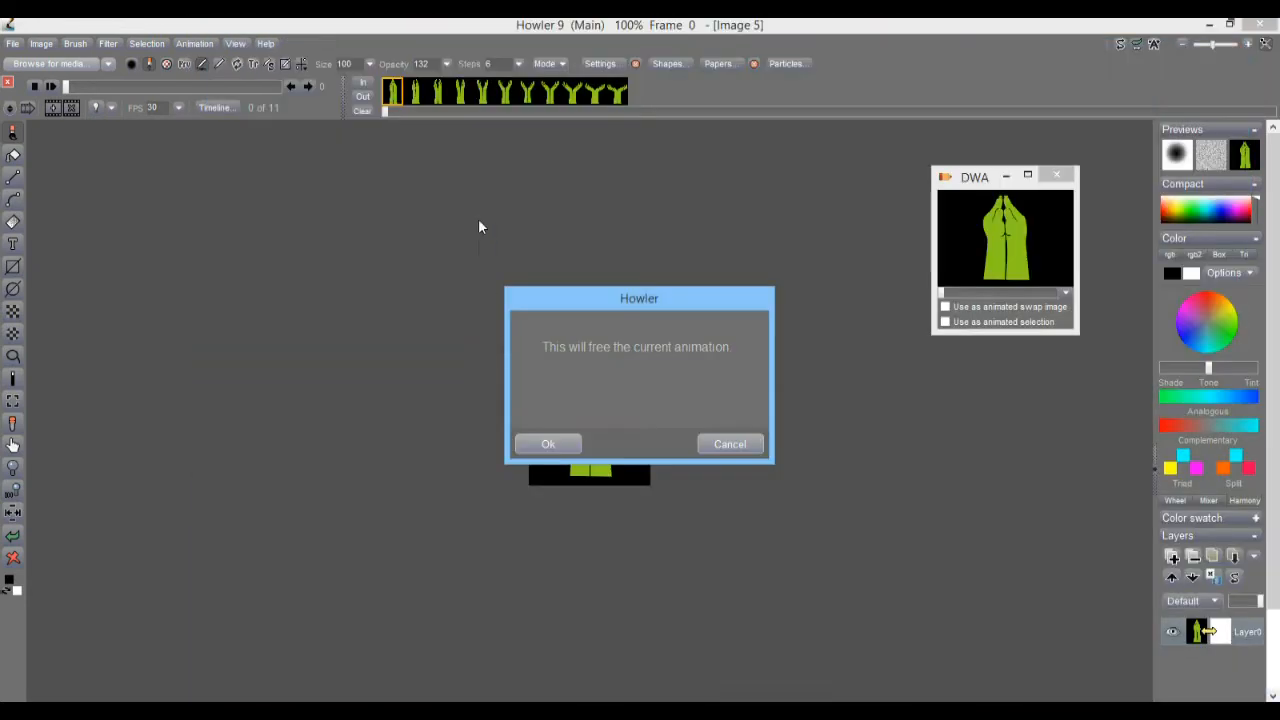
left_click(561, 453)
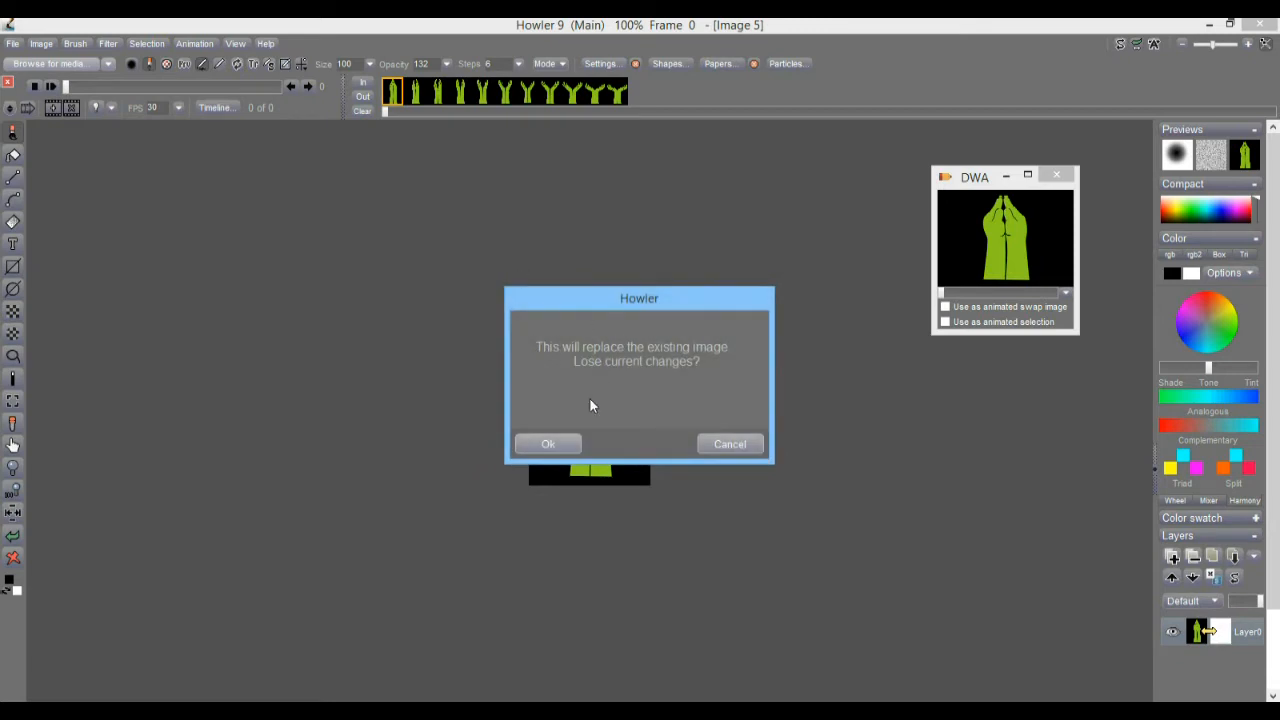
left_click(556, 446)
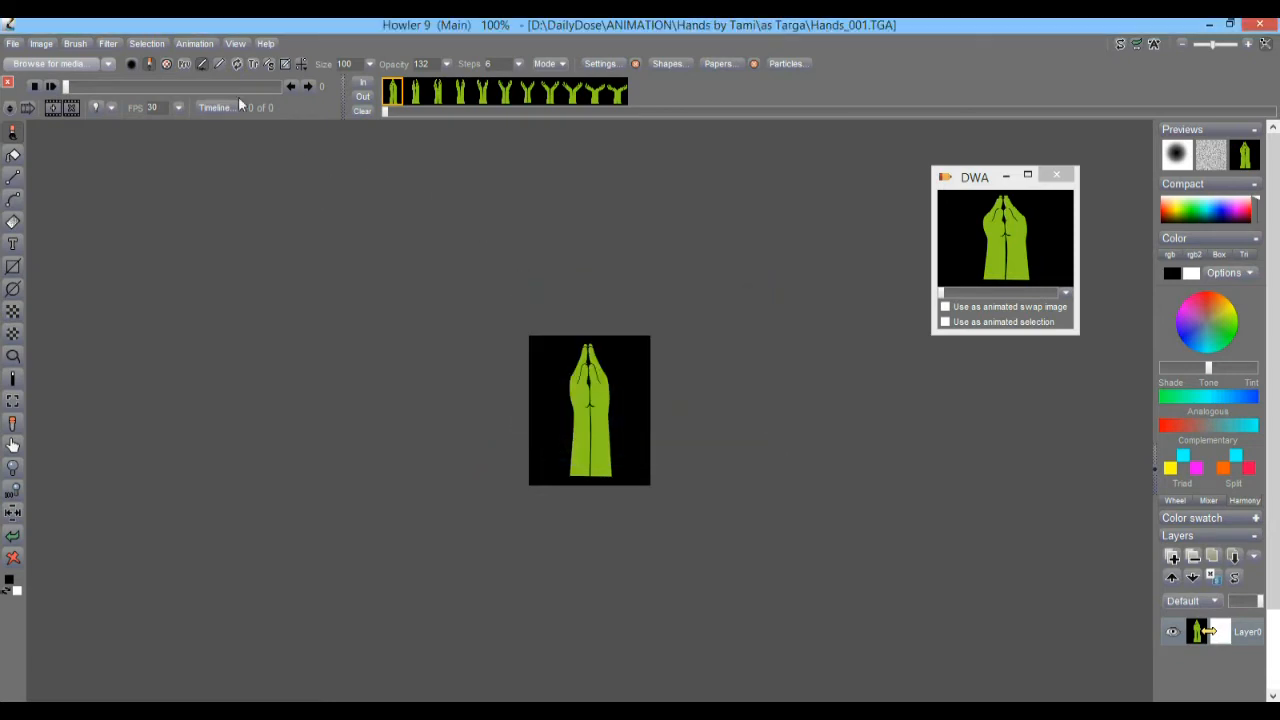
left_click(8, 87)
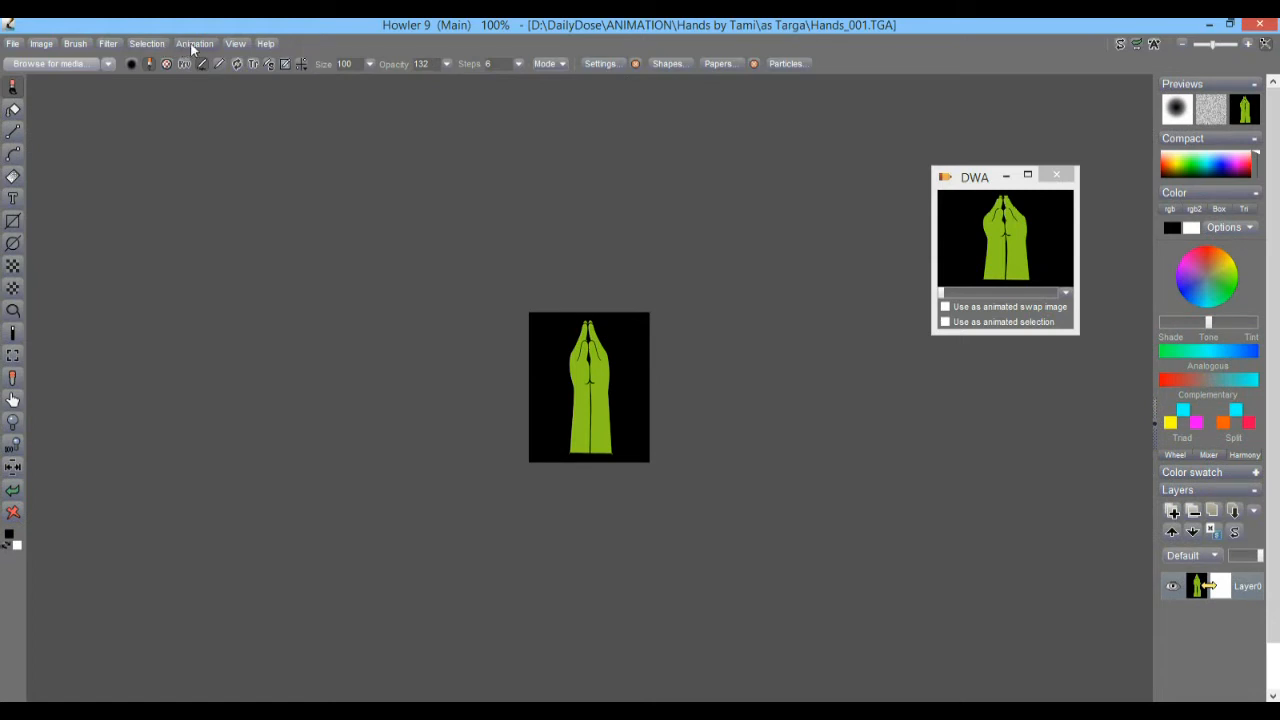
- Turn on the alpha selection of Hands_001.TGA and examine its outline around the hands up close
left_click(143, 42)
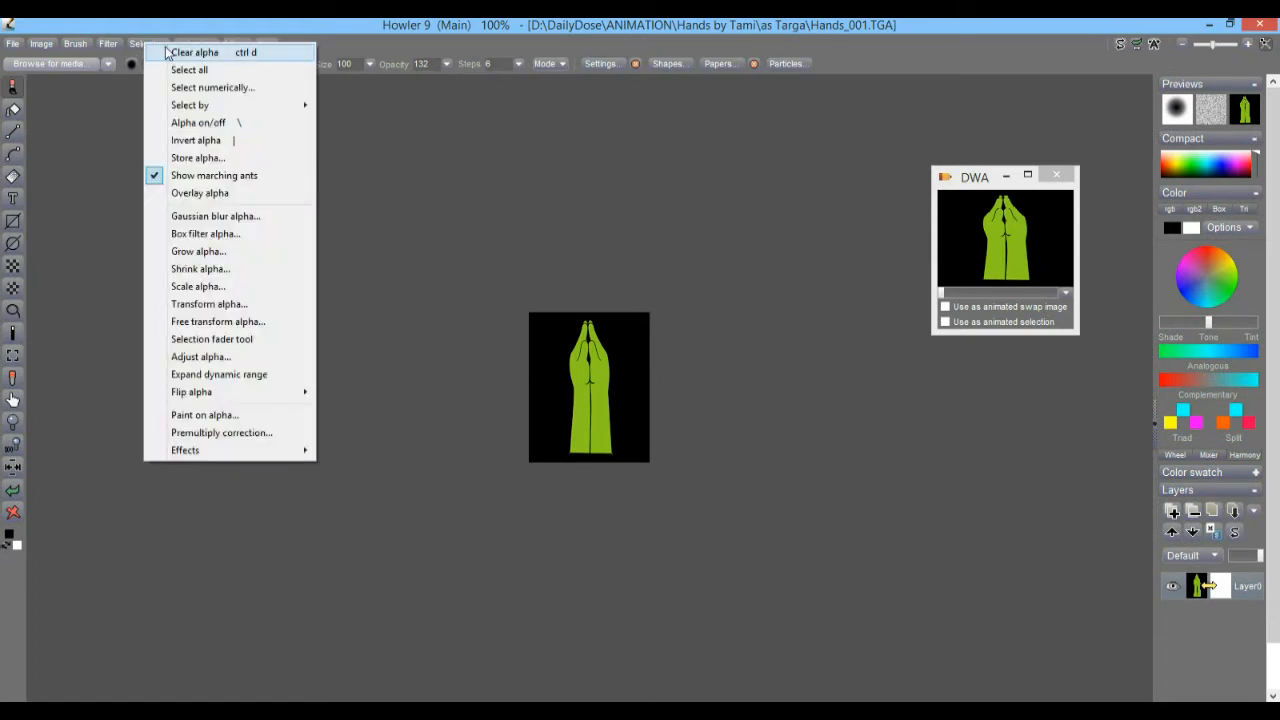
left_click(190, 122)
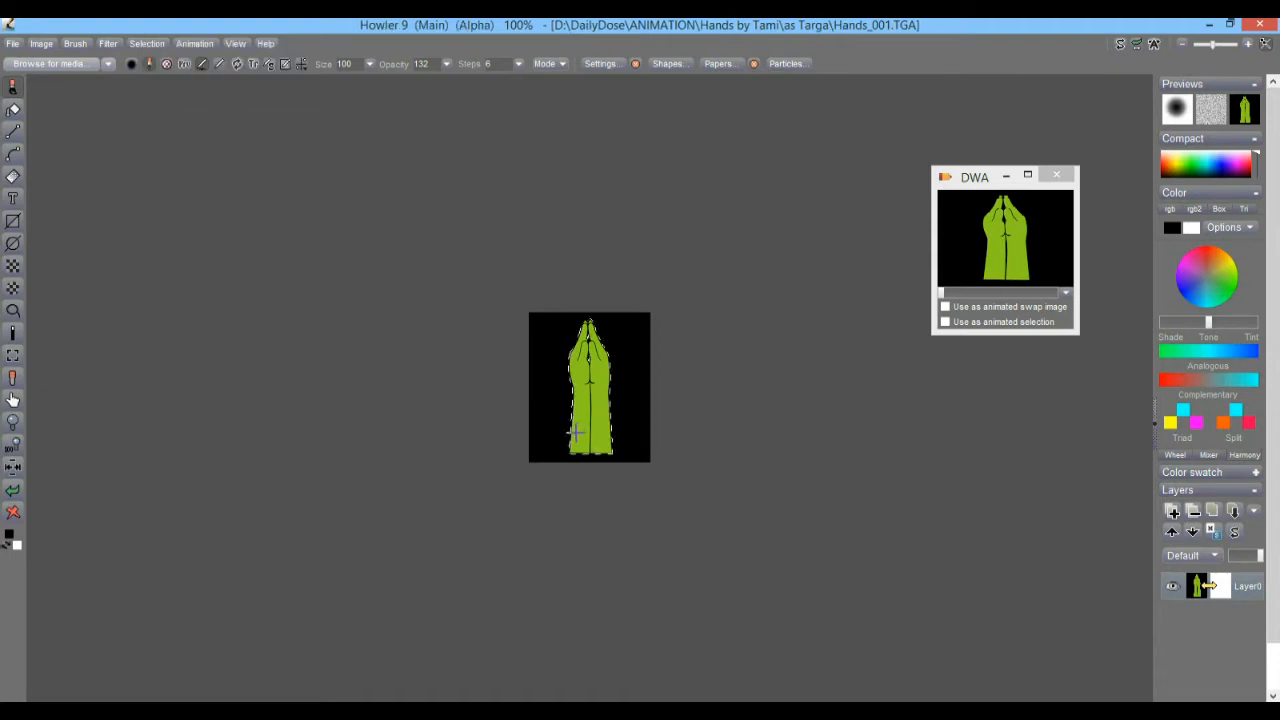
left_click_drag(599, 409, 703, 429)
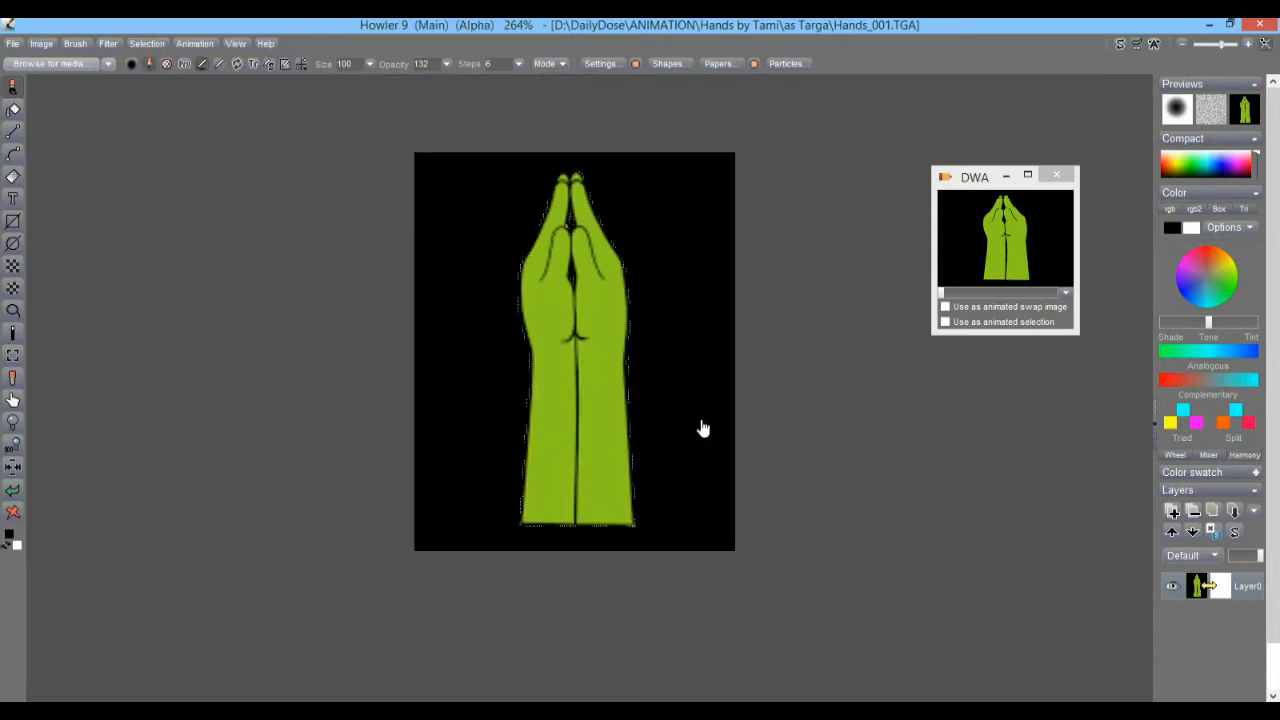
left_click_drag(754, 250, 726, 278)
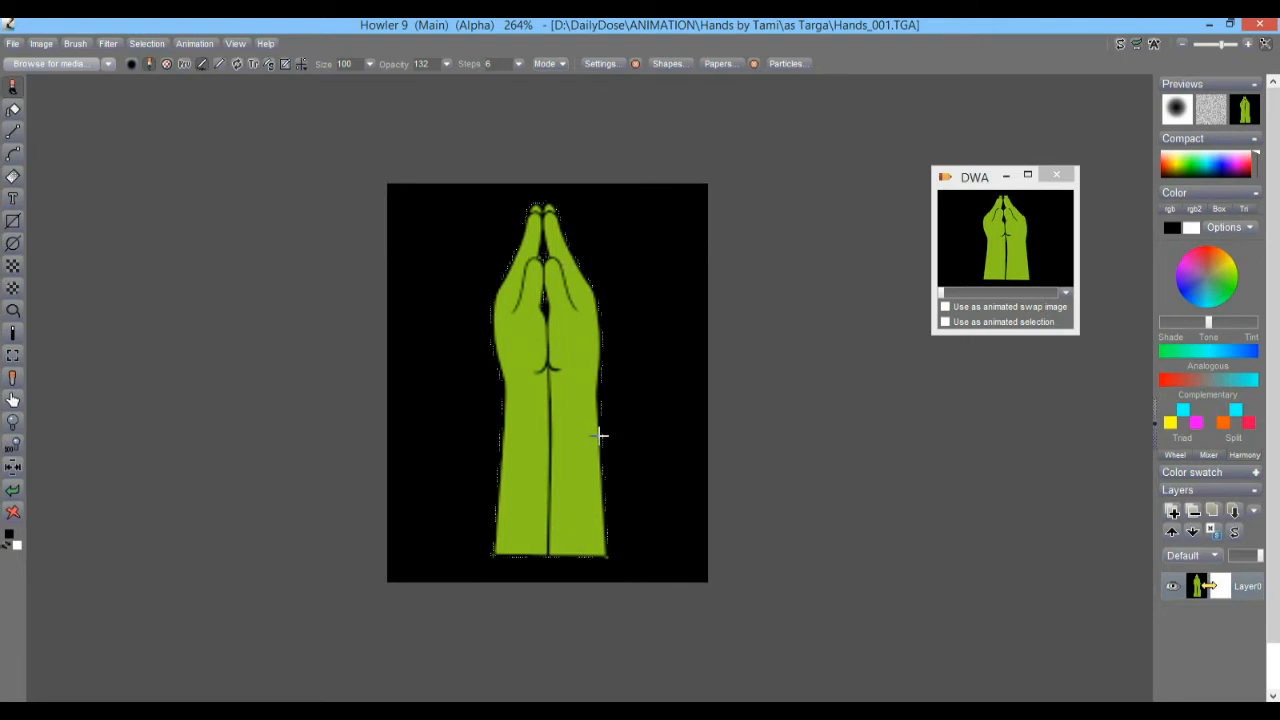
- Store the alpha of Hands_001.TGA in its own window, and place it enlarged beside the image
left_click(146, 44)
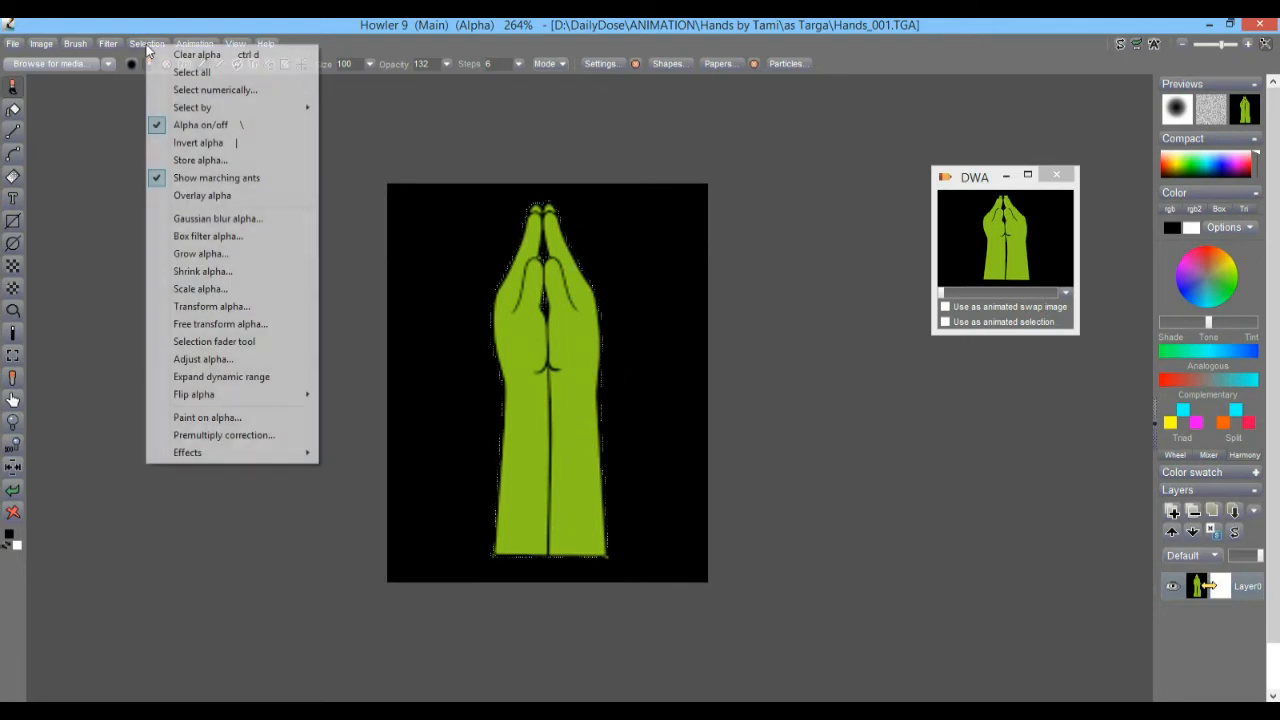
left_click(200, 160)
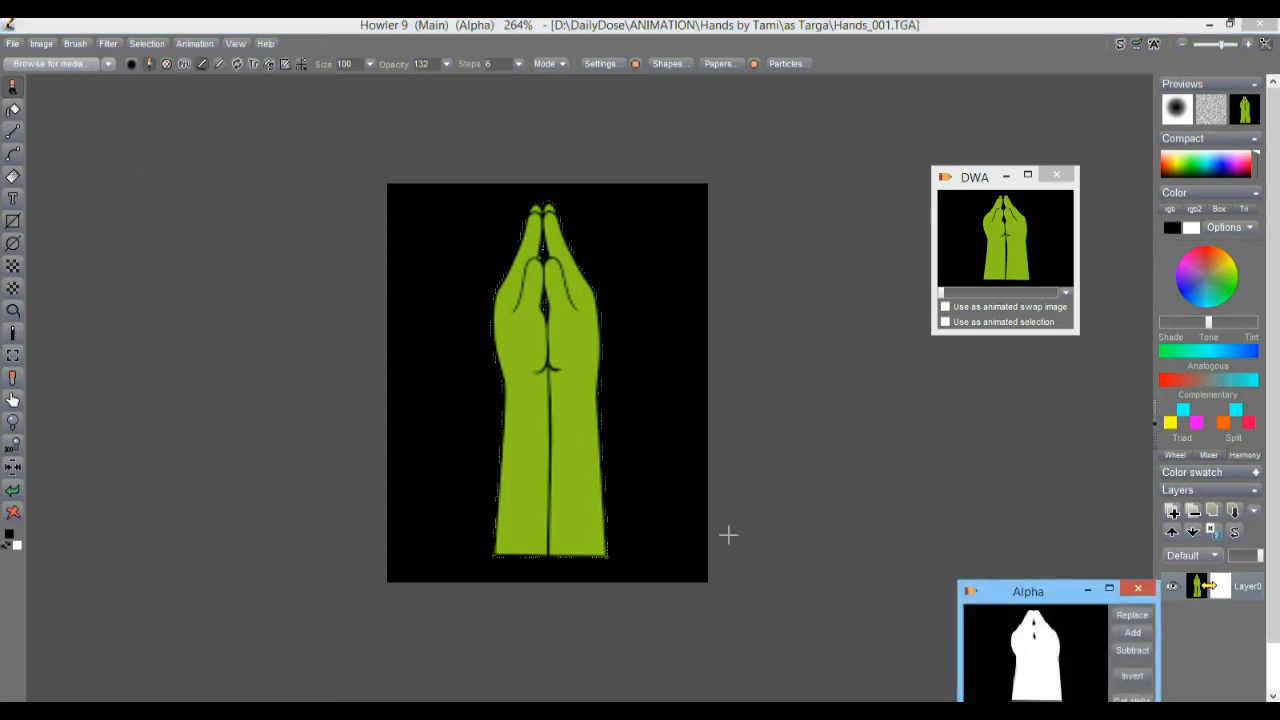
left_click_drag(1020, 600, 137, 175)
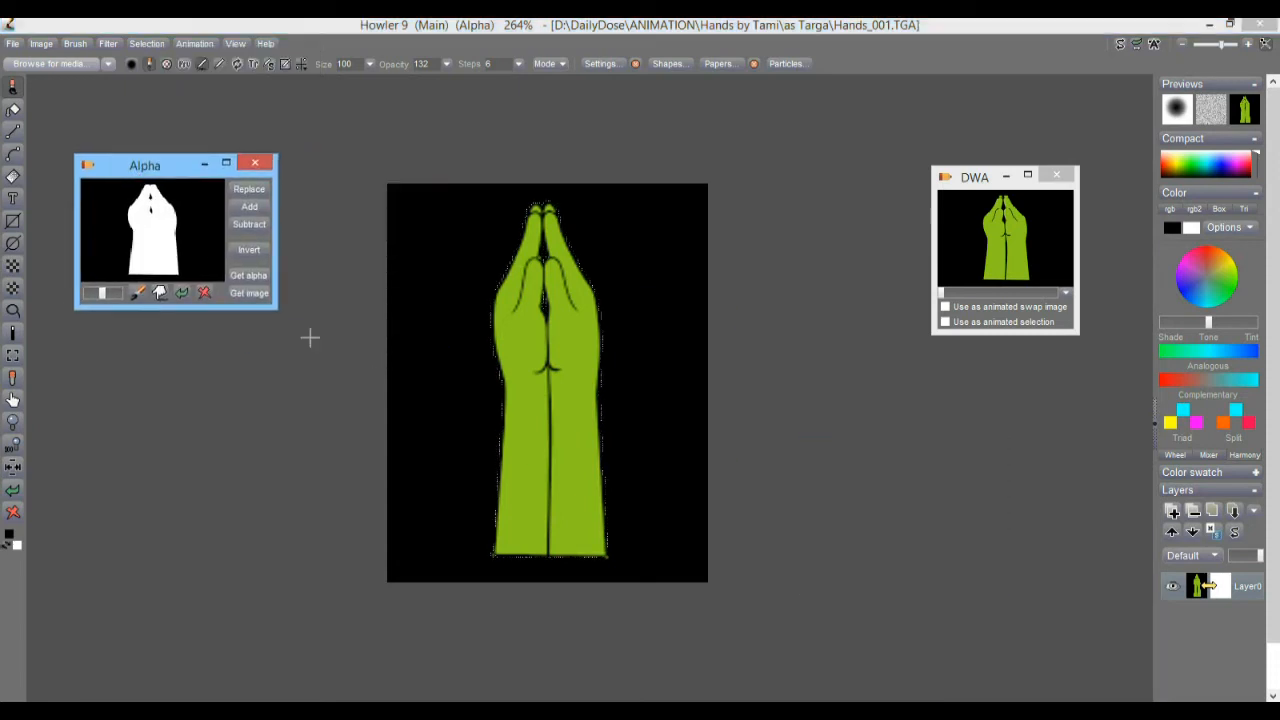
left_click_drag(277, 307, 322, 341)
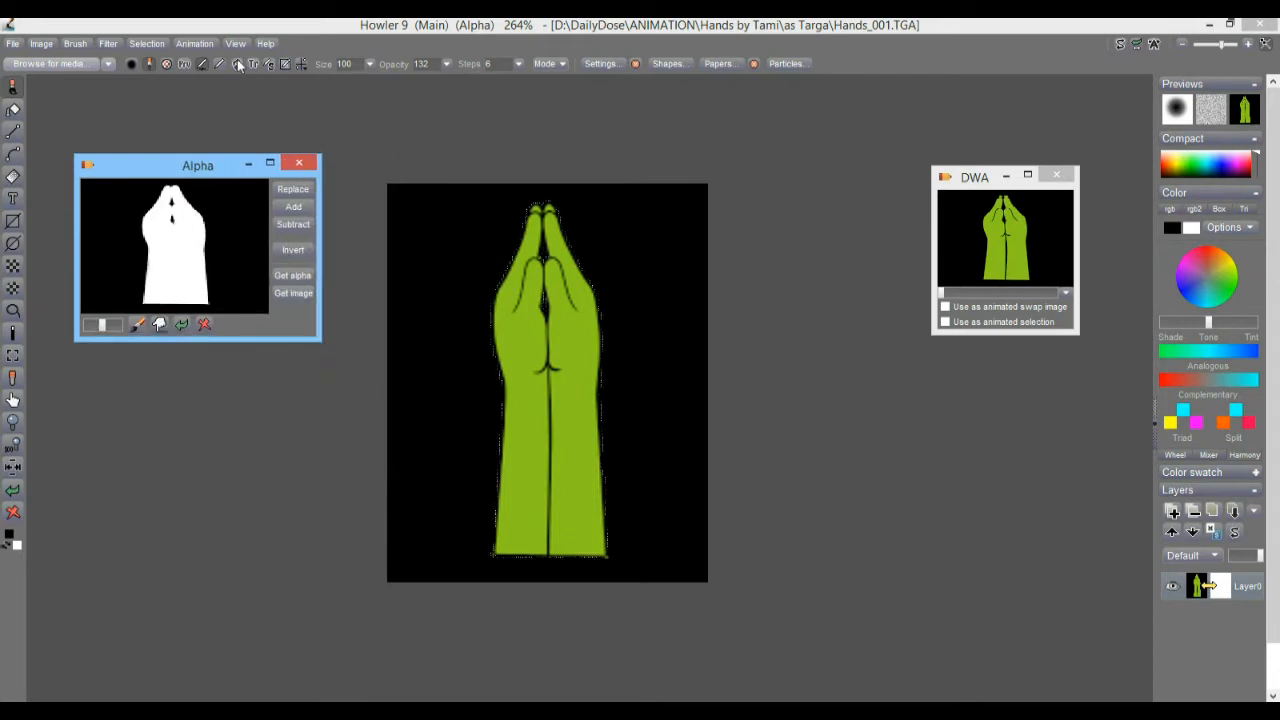
- Open Hands_011.TGA from the as Targa folder, replacing the existing image
left_click(12, 44)
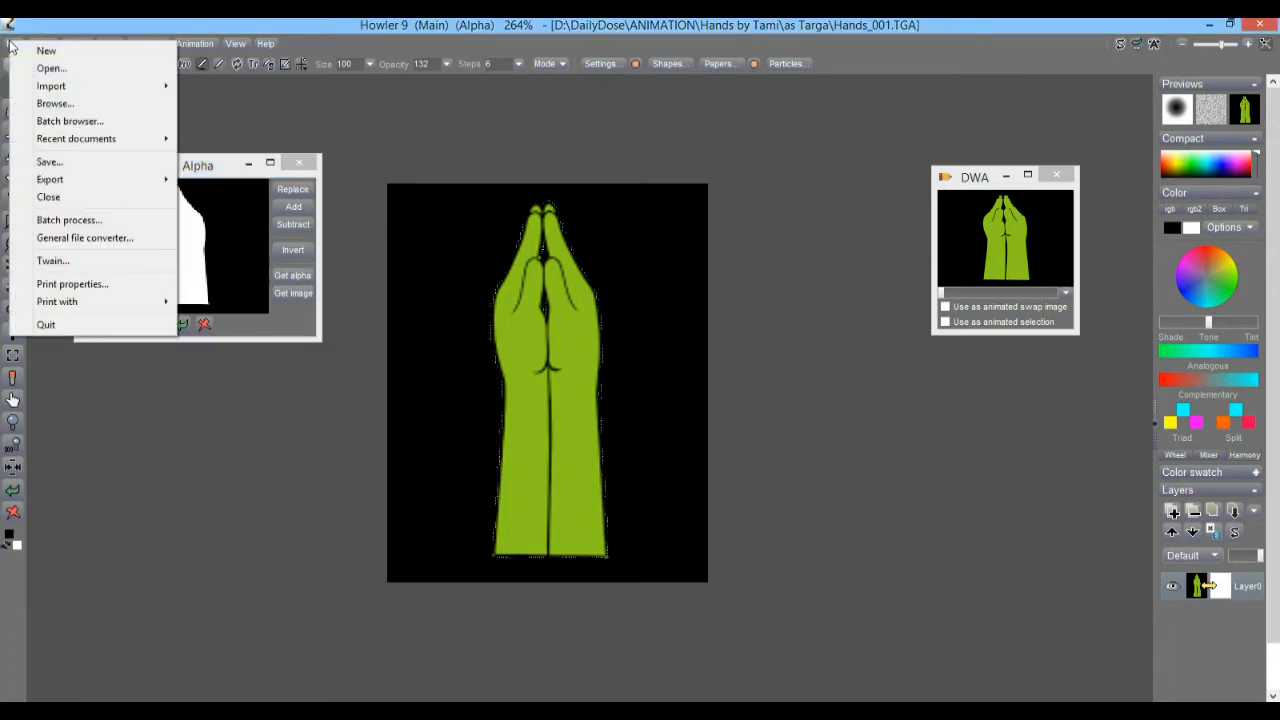
left_click(55, 70)
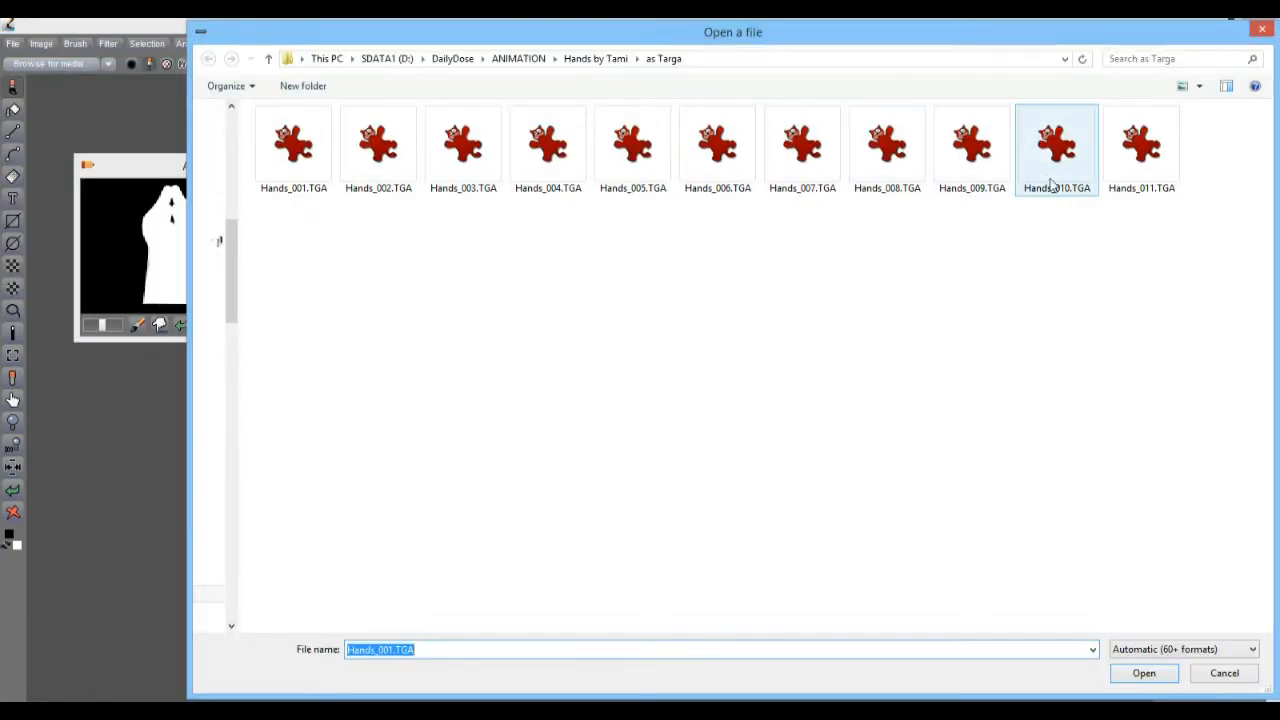
left_click(1122, 174)
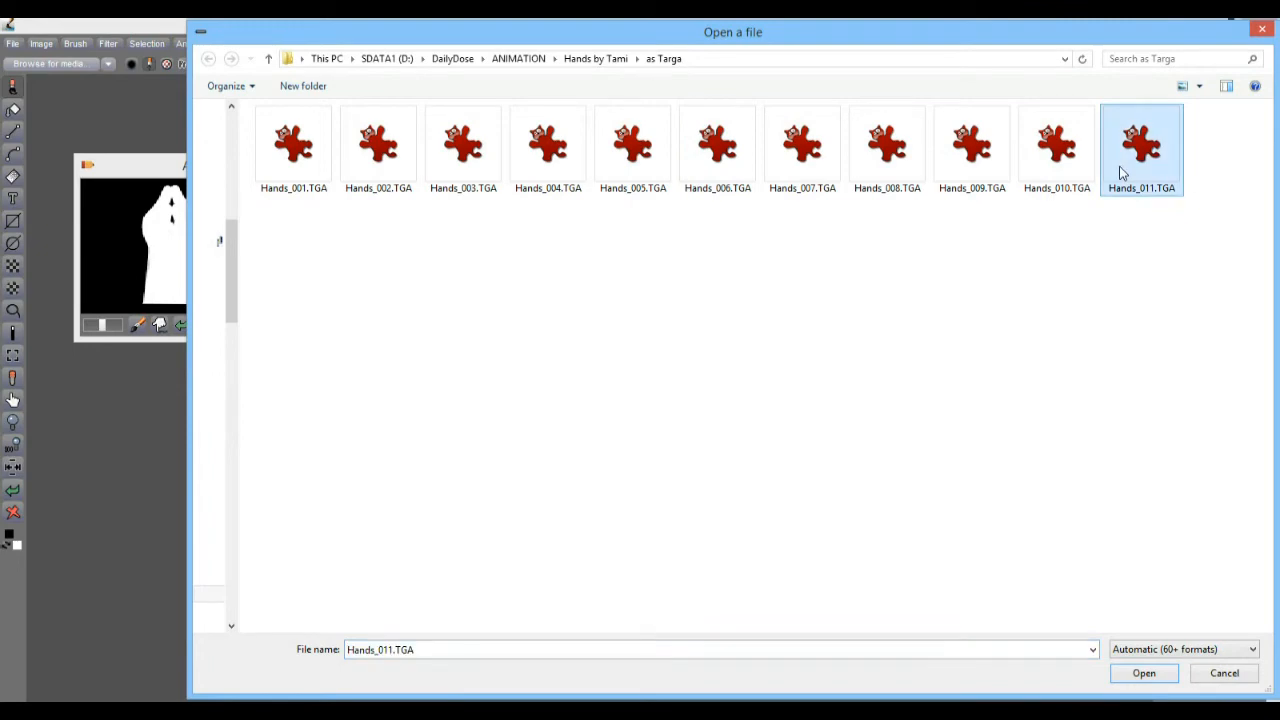
left_click(1145, 674)
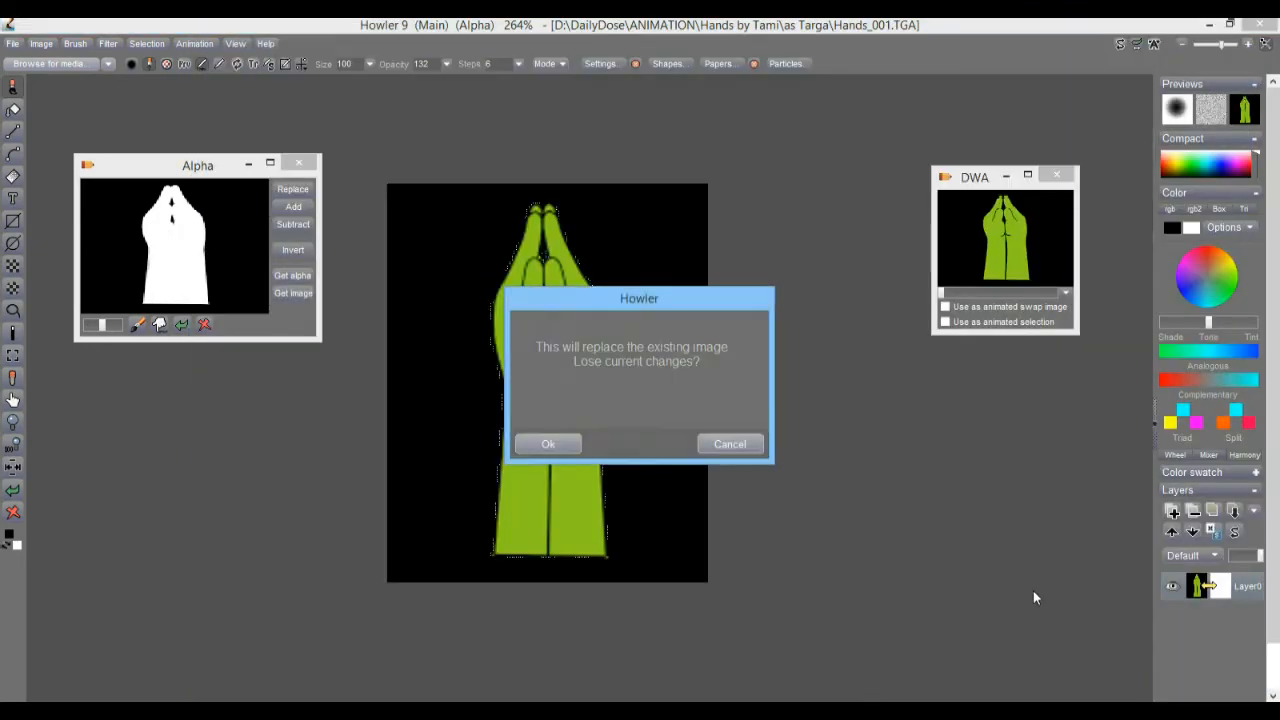
left_click(533, 444)
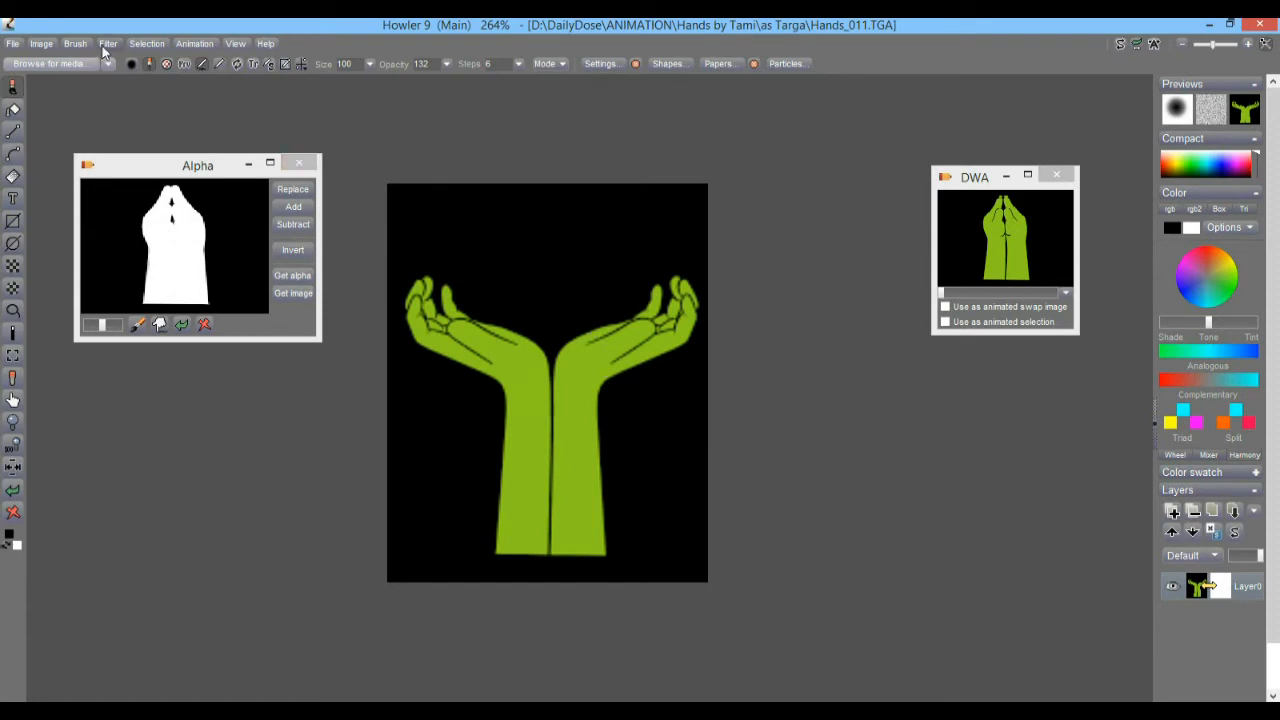
- Store the alpha of Hands_011.TGA, enlarge its window and place it below the first Alpha window
left_click(145, 44)
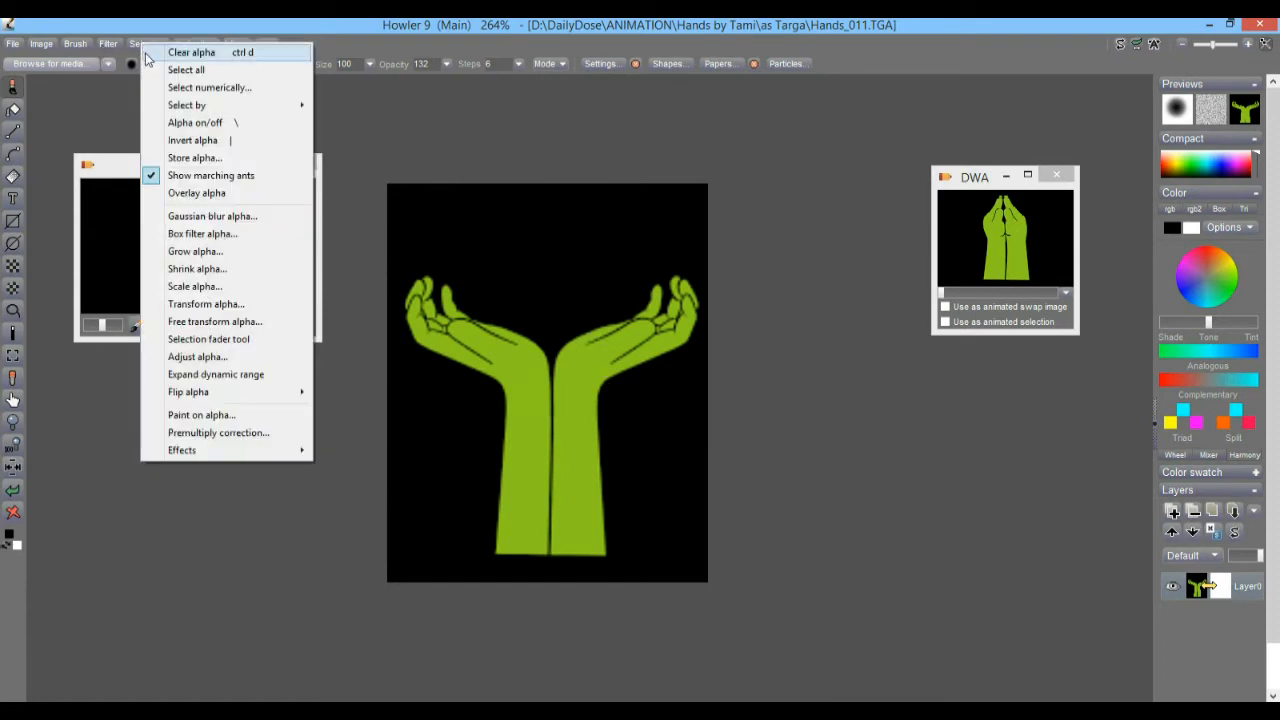
left_click(194, 157)
left_click_drag(1020, 596, 896, 353)
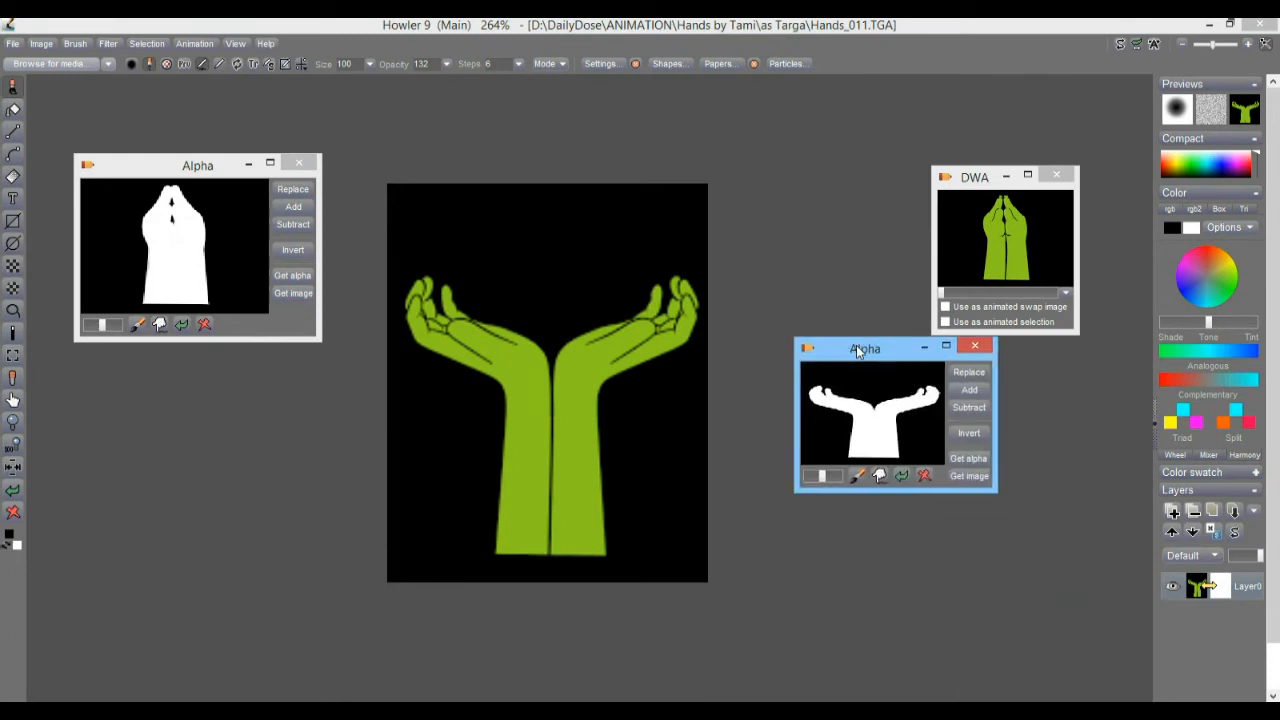
left_click_drag(1036, 546, 1070, 617)
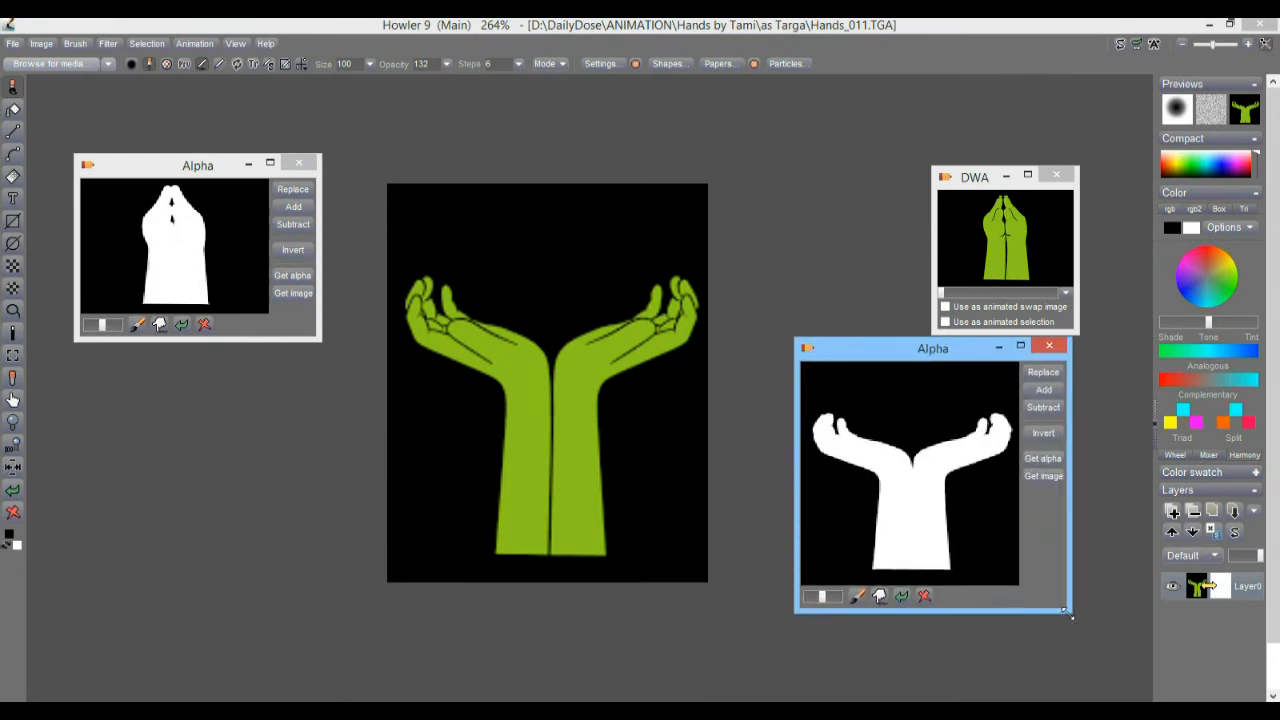
left_click_drag(872, 356, 127, 334)
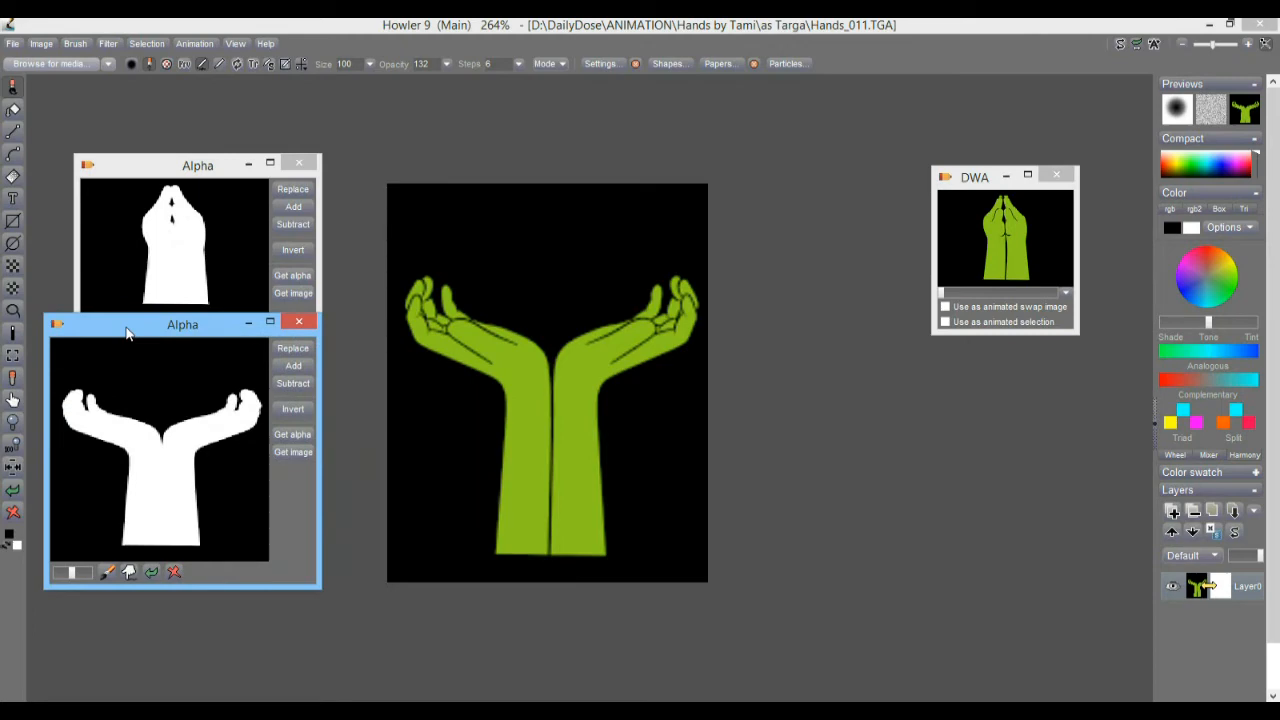
- Start loading an image sequence as an animated brush and set its file type to Targa
left_click(206, 43)
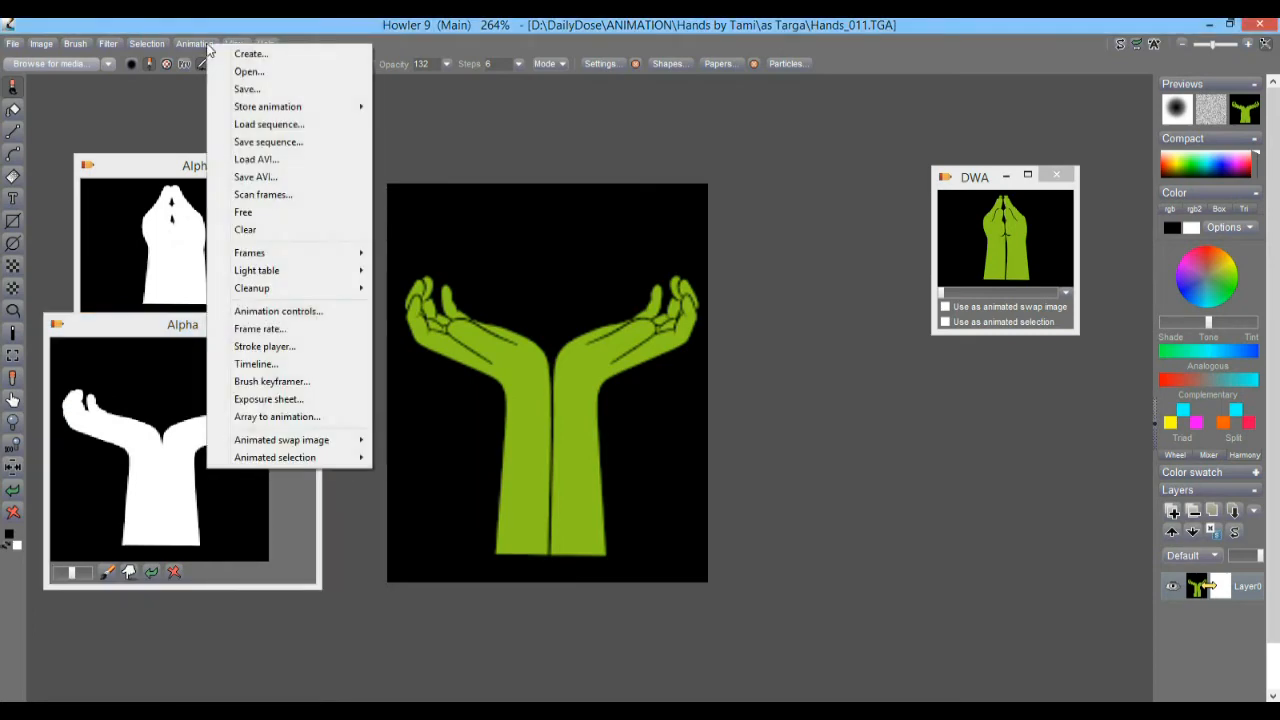
mouse_move(252, 110)
left_click(75, 45)
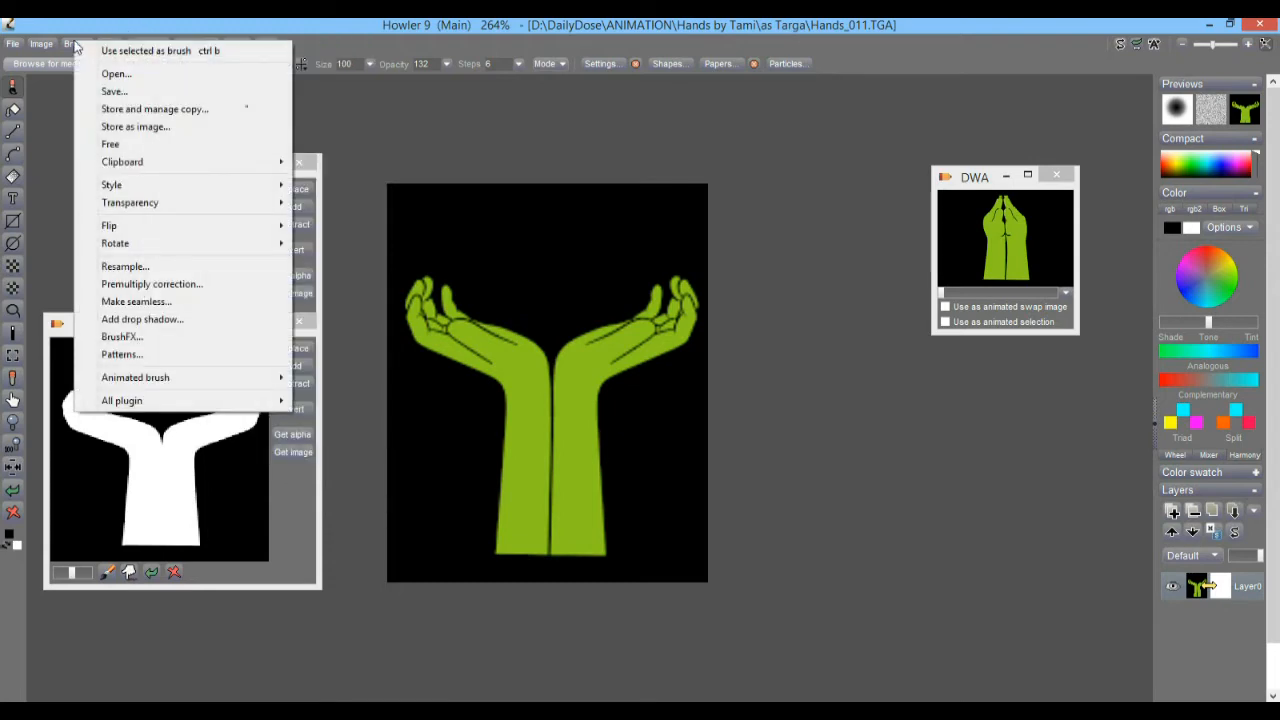
mouse_move(193, 385)
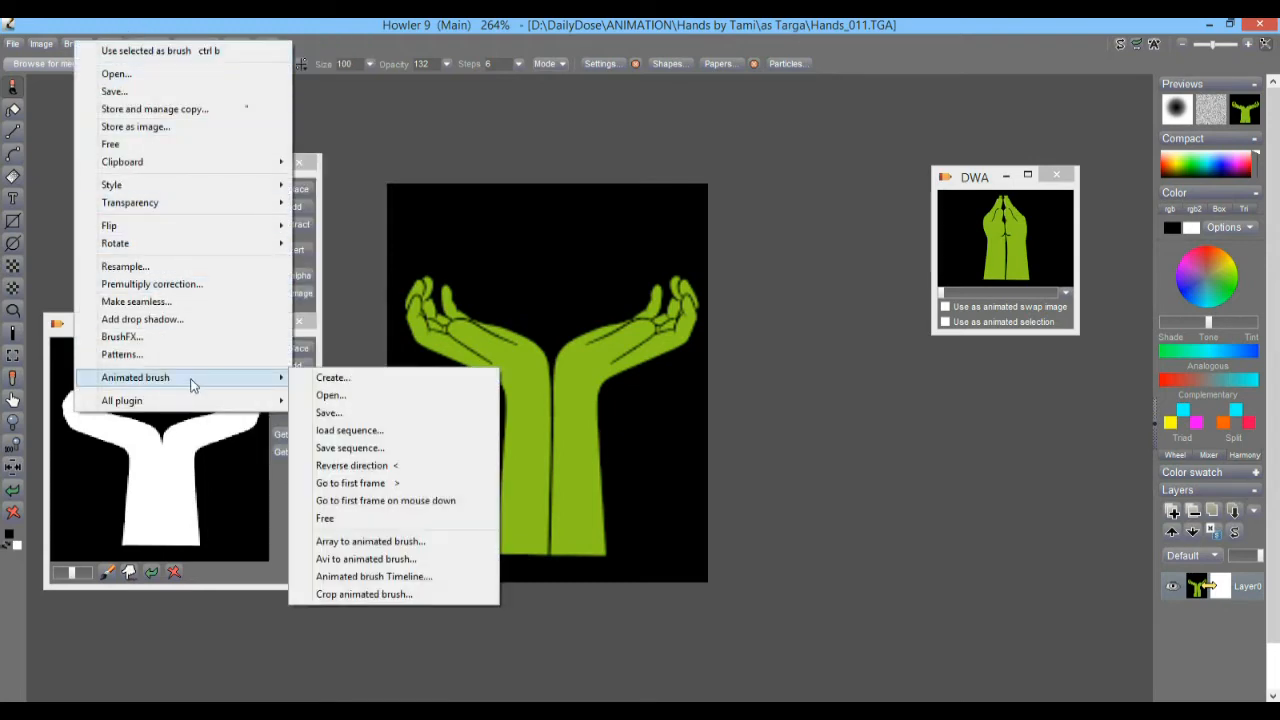
left_click(381, 434)
left_click(690, 328)
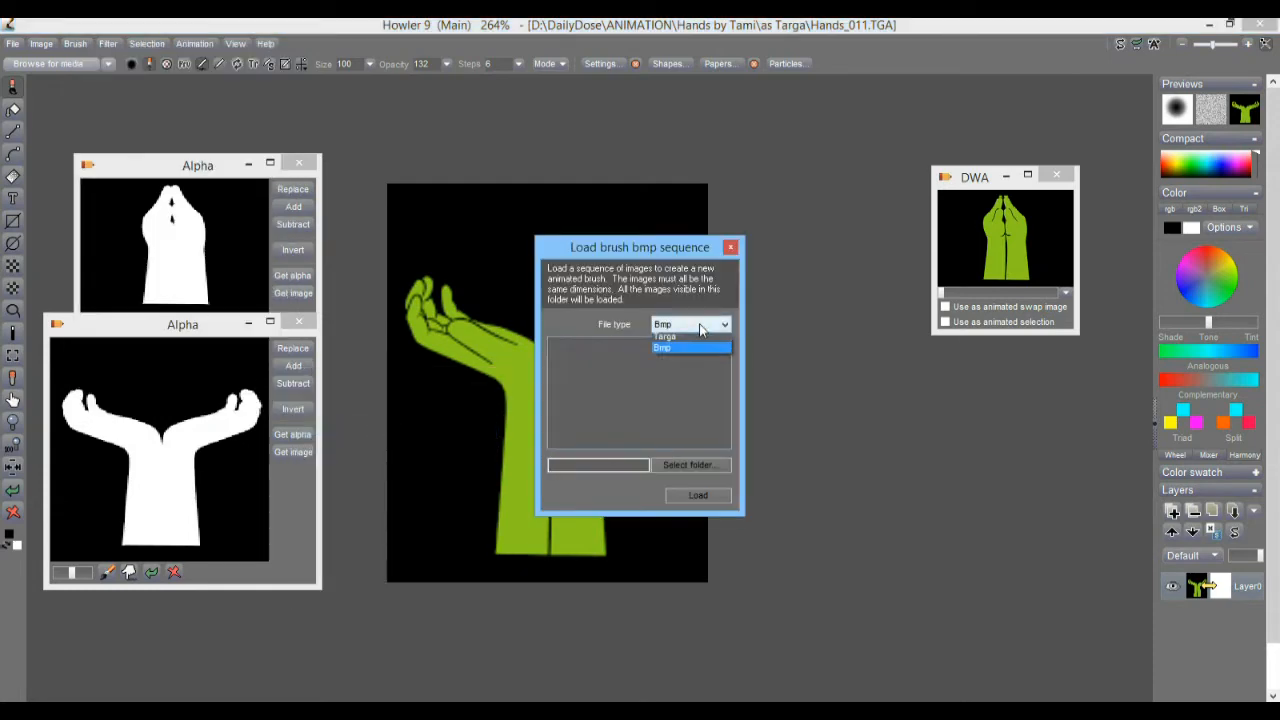
left_click(689, 338)
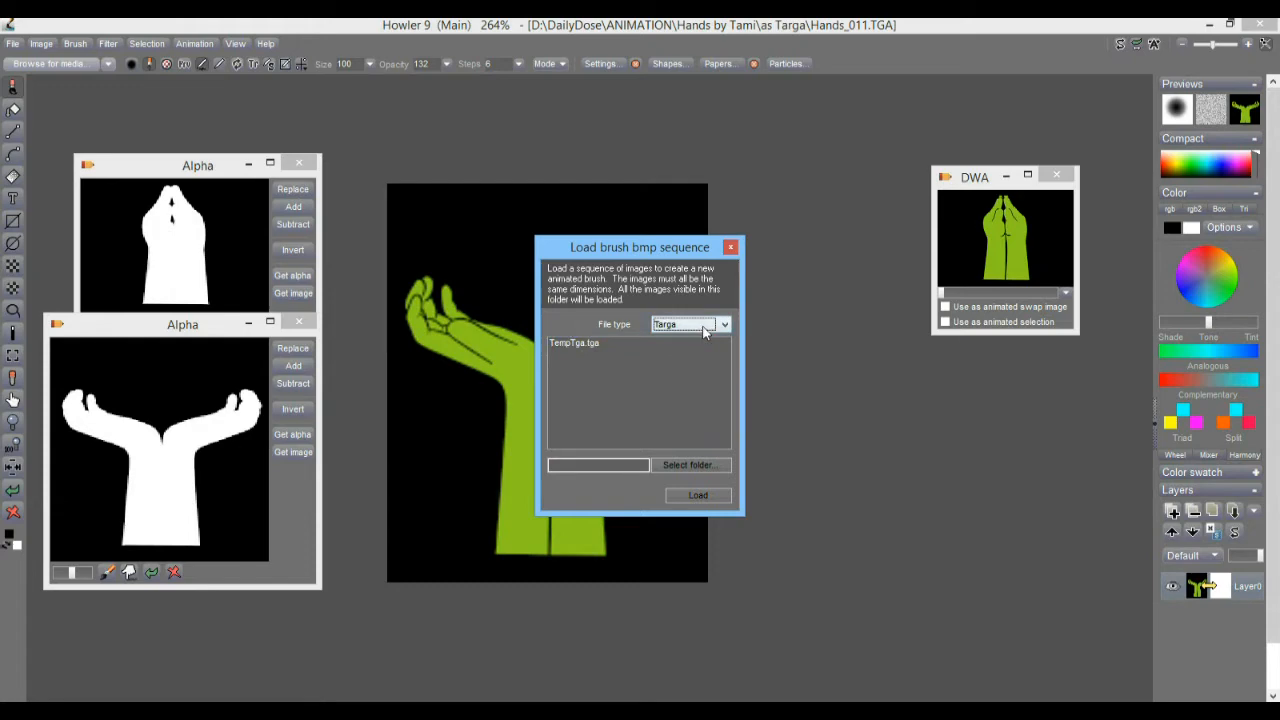
- Choose the as Targa folder under D:\DailyDose\ANIMATION and load its Hands Targa sequence as an animated brush
left_click(702, 466)
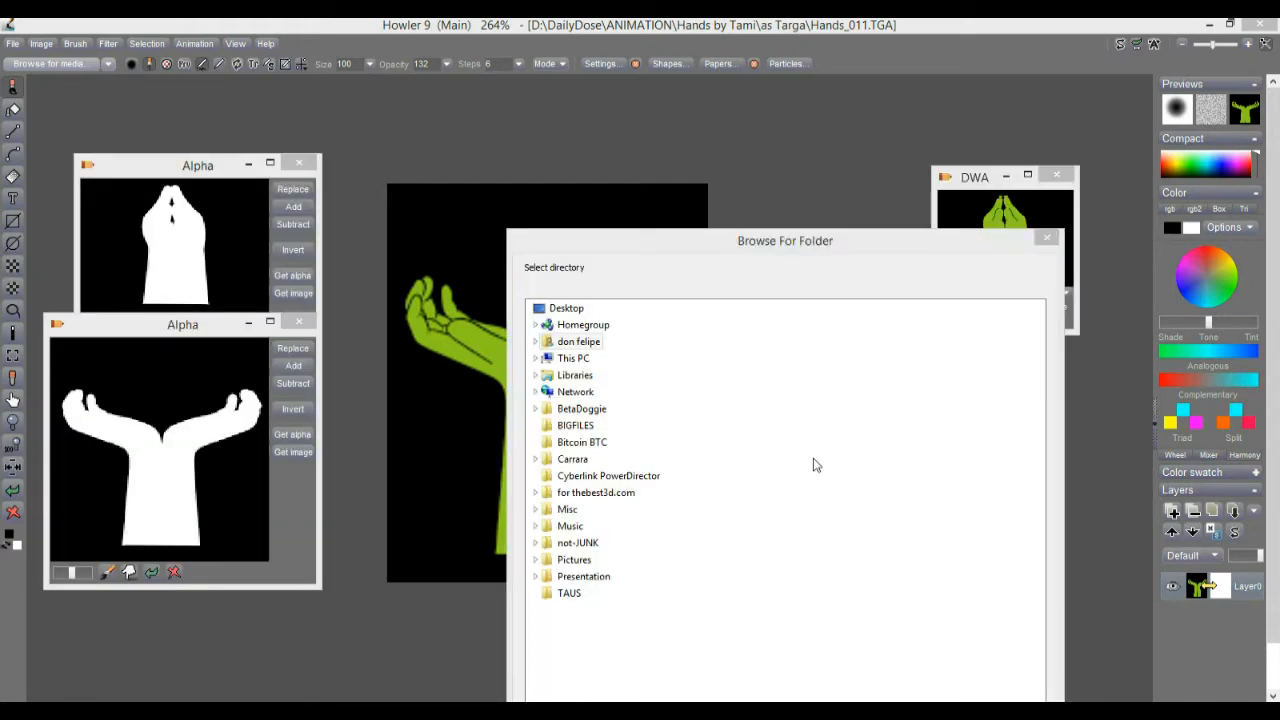
double_click(576, 358)
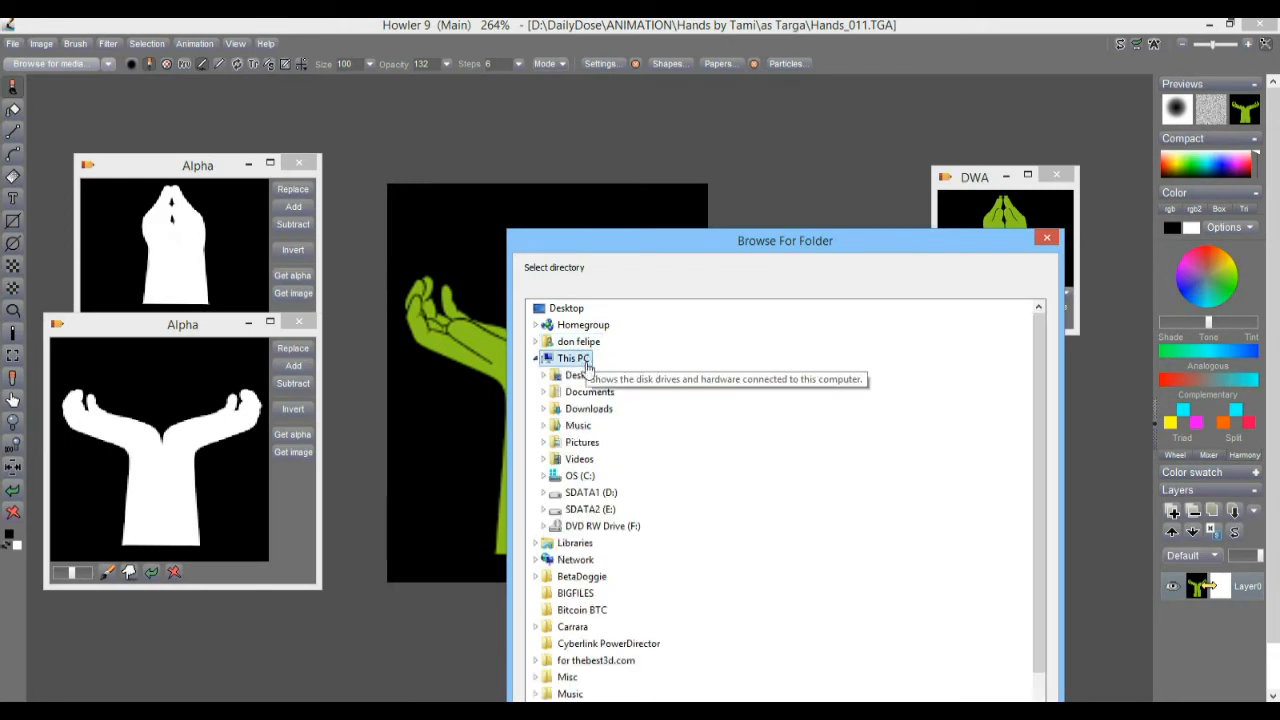
double_click(585, 493)
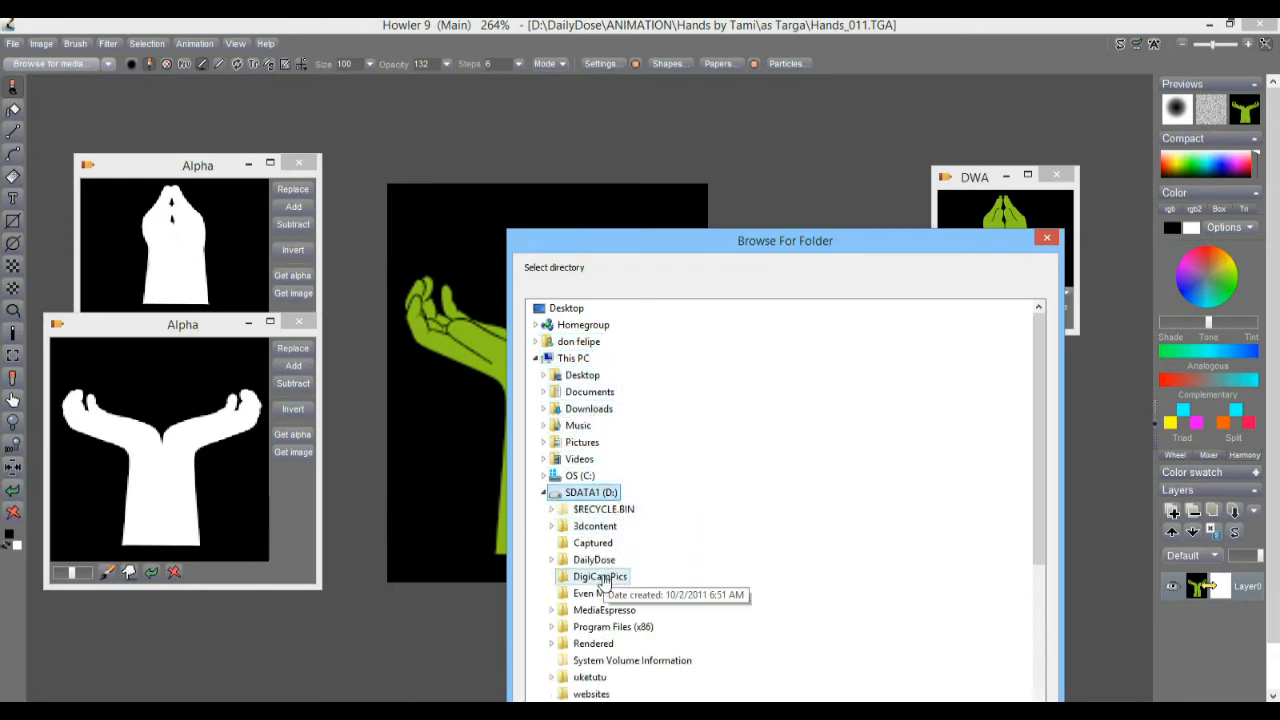
double_click(594, 560)
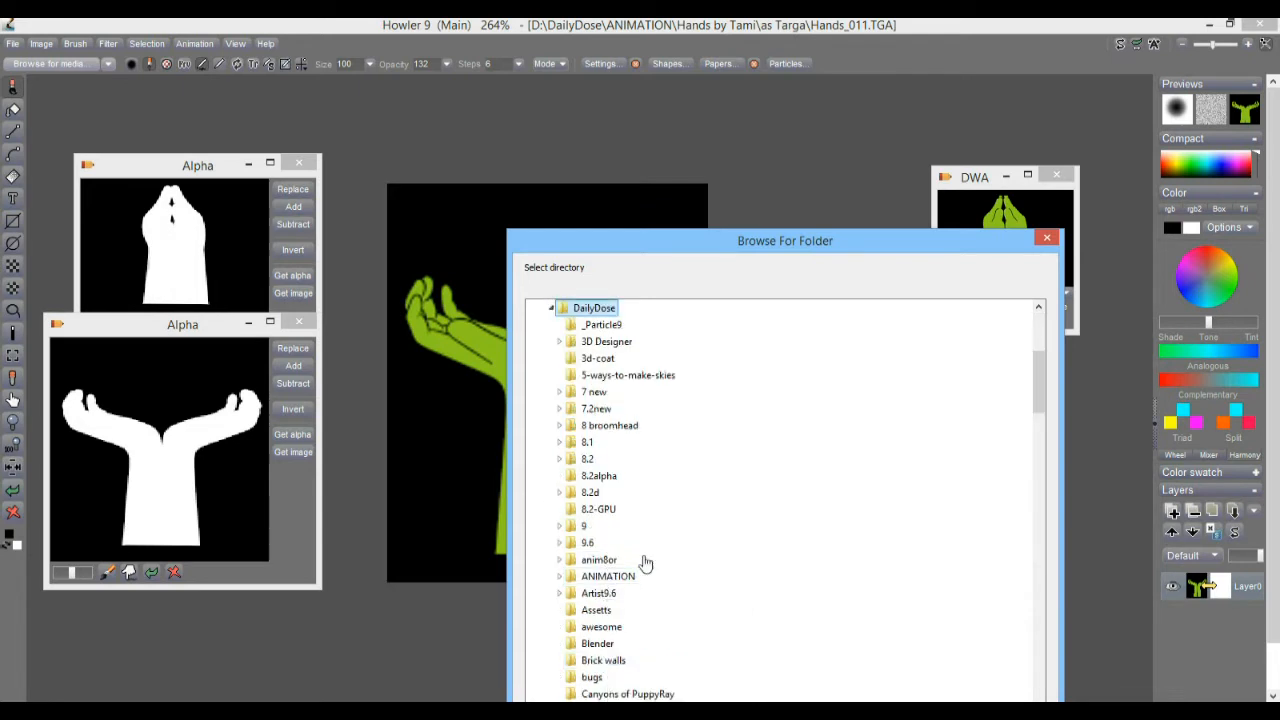
double_click(606, 579)
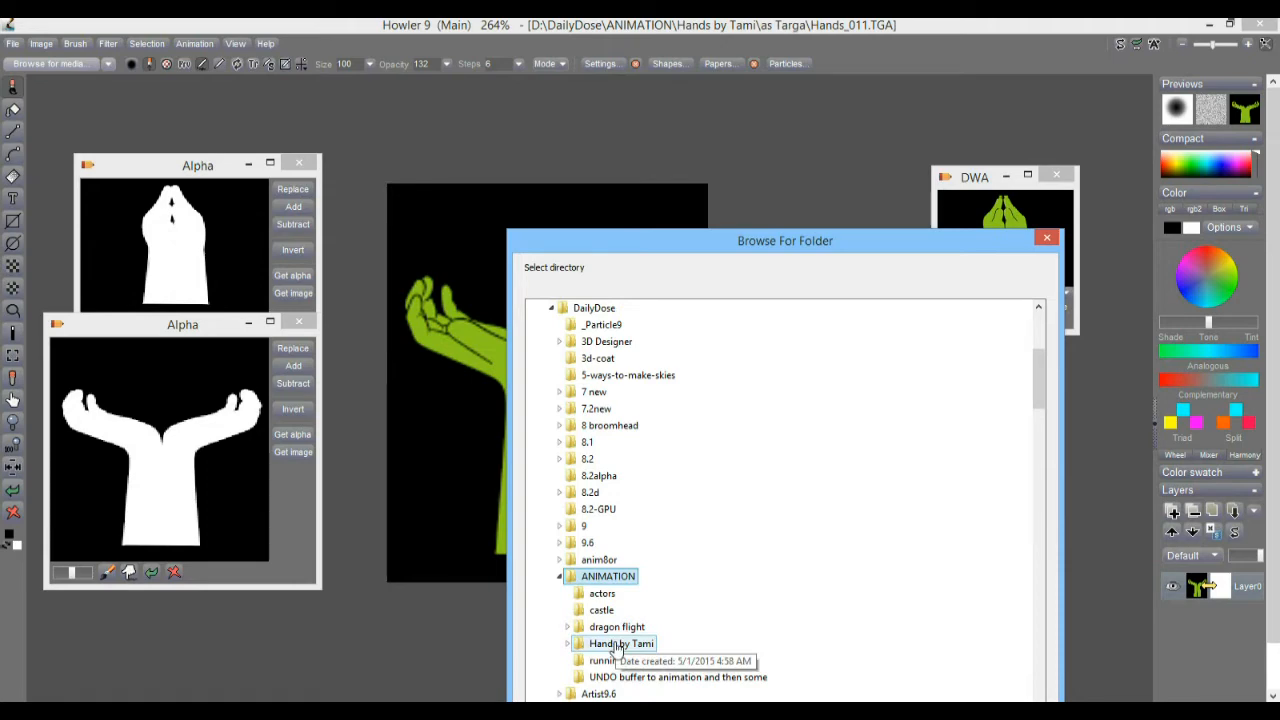
scroll(617, 649, "up", 2)
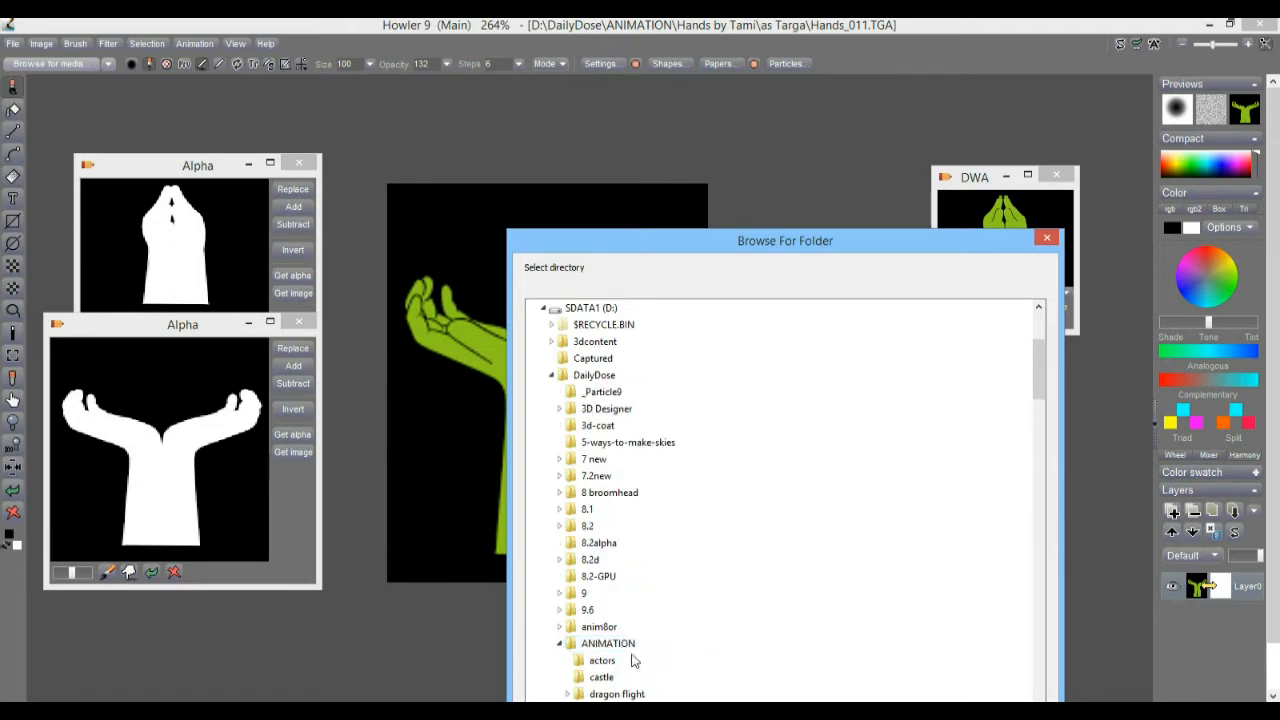
left_click_drag(632, 242, 539, 108)
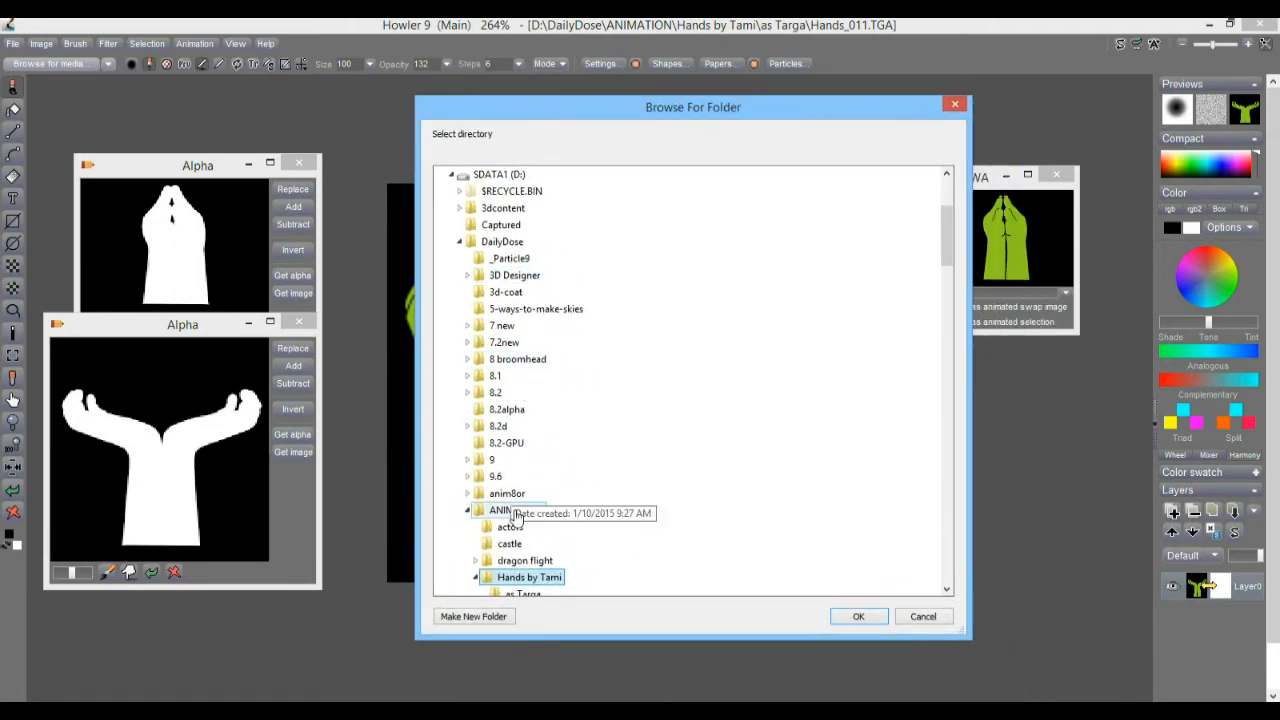
scroll(565, 545, "down", 2)
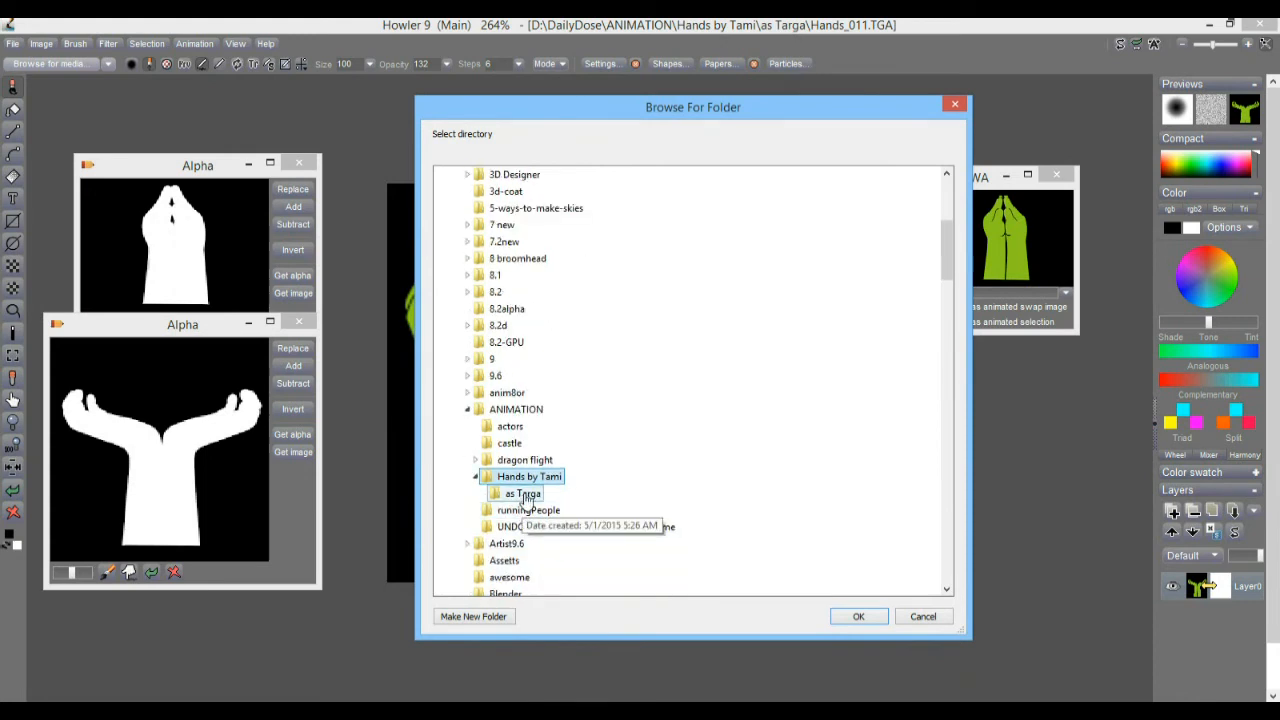
left_click(524, 495)
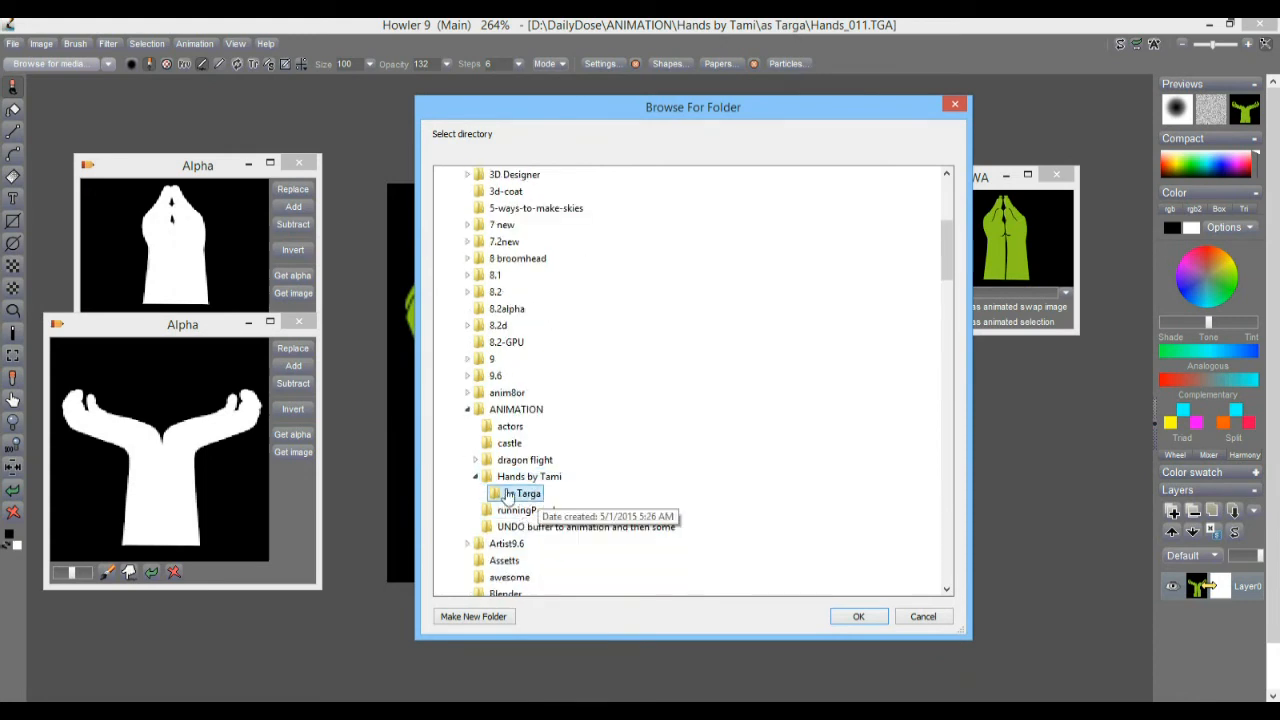
left_click(859, 616)
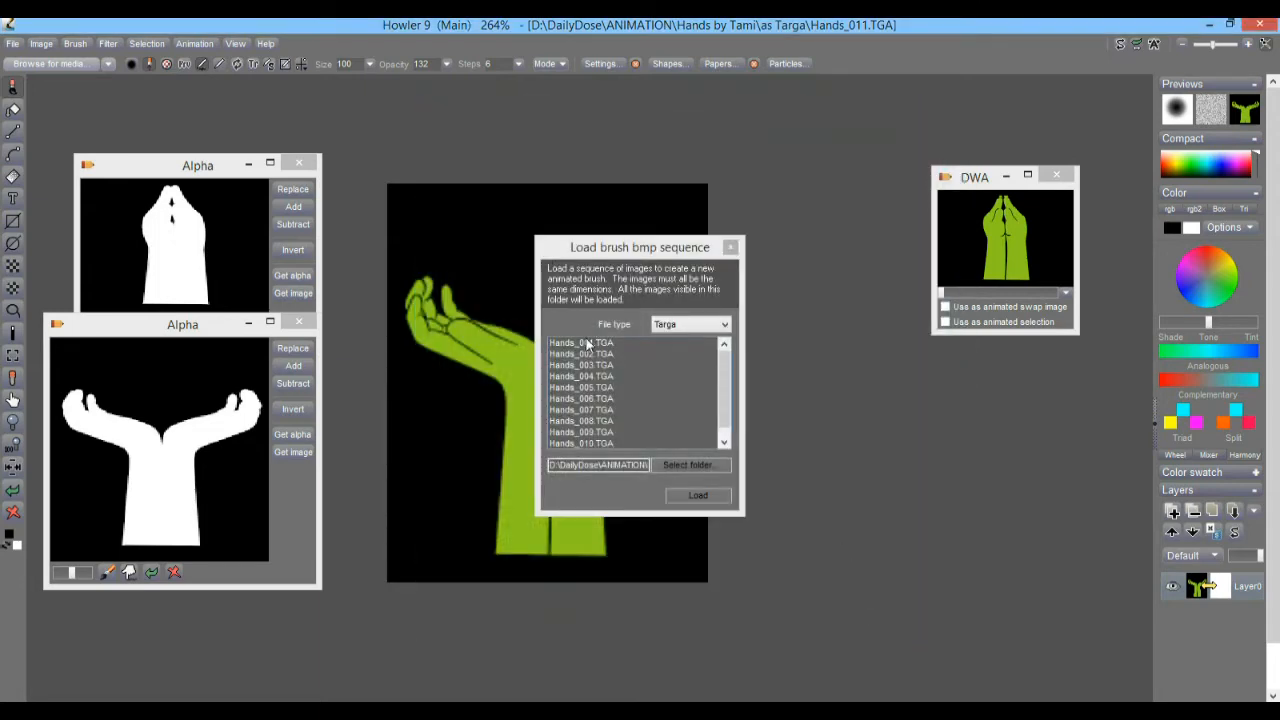
mouse_move(612, 344)
left_mouse_down()
mouse_move(603, 371)
mouse_move(607, 342)
left_mouse_up()
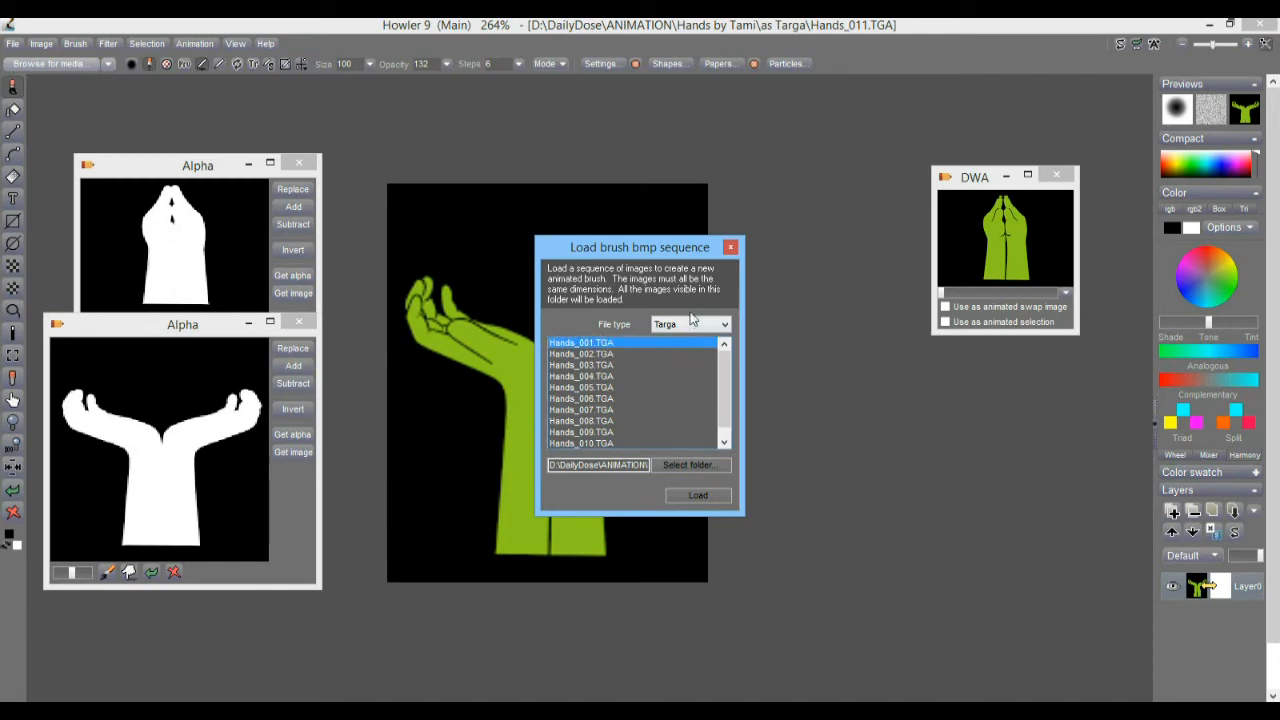
left_click(698, 495)
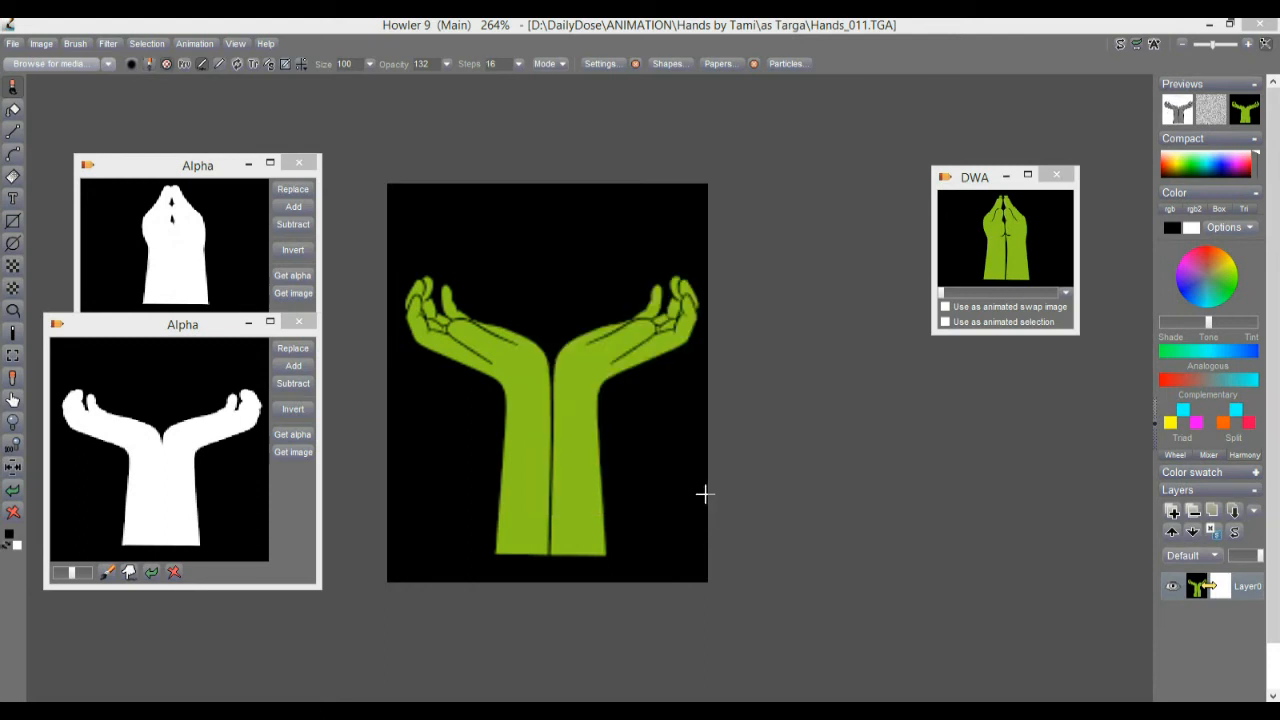
- Store and manage a copy of the loaded brush, placing its Store brush window over the image's upper part
left_click(77, 46)
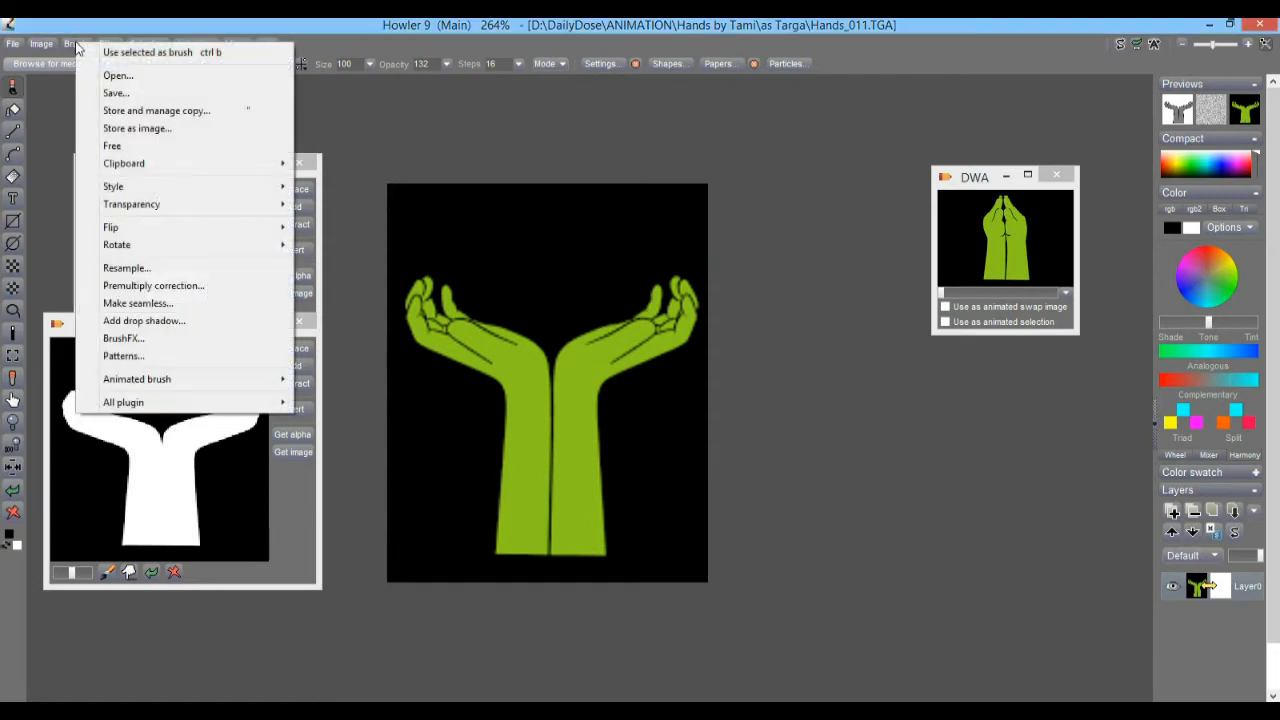
left_click(127, 117)
mouse_move(181, 154)
left_mouse_down()
mouse_move(581, 142)
mouse_move(588, 127)
left_mouse_up()
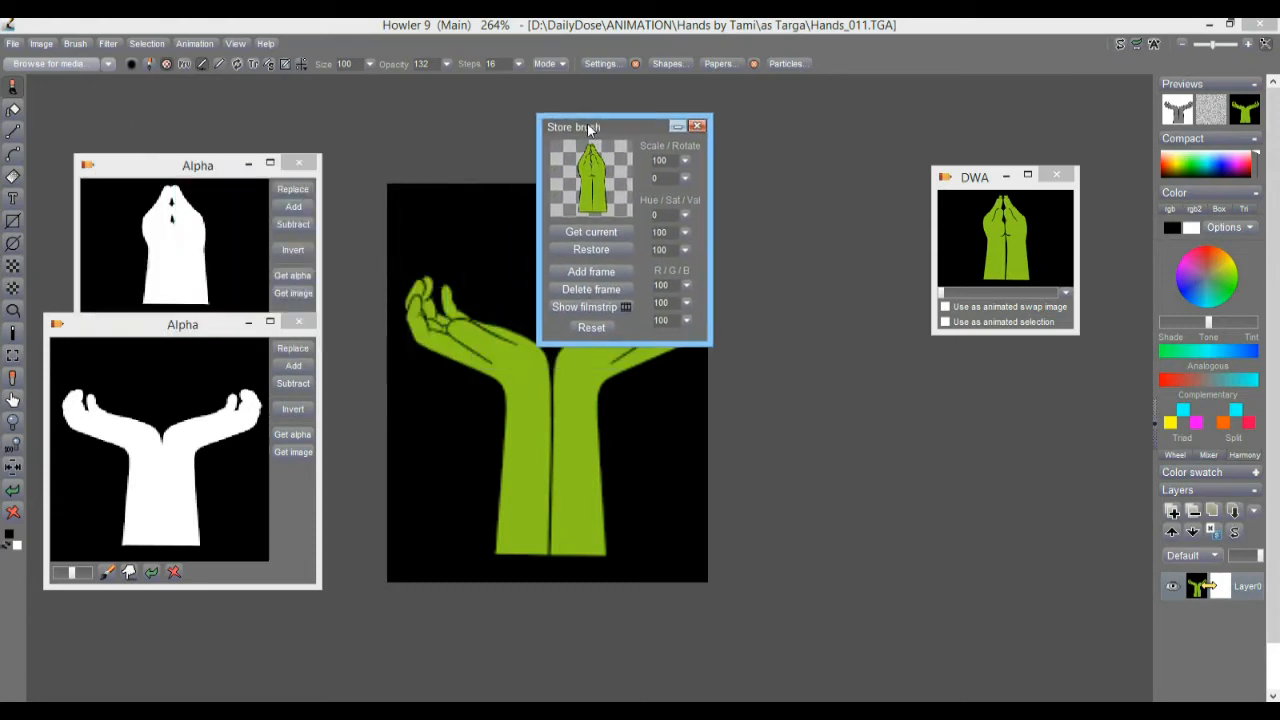
- Show the stored brush's filmstrip, enlarge the Store brush window and review the frames through to the end
left_click(585, 307)
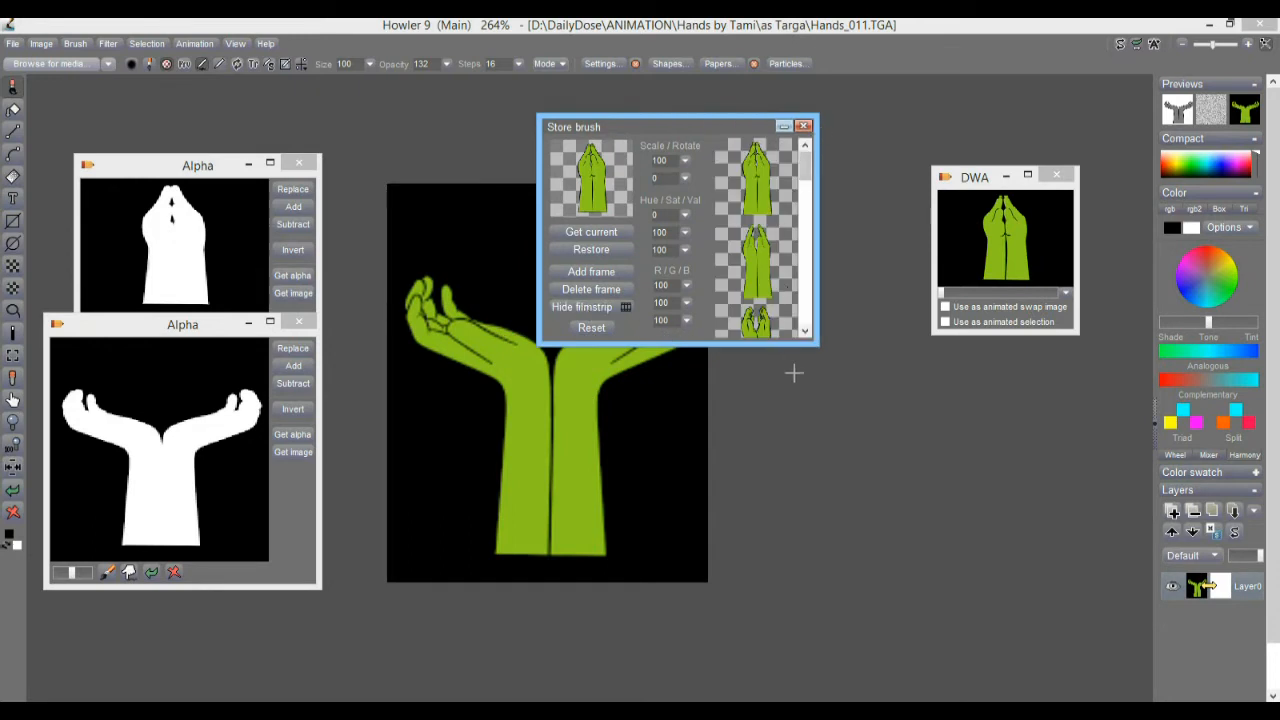
left_click_drag(812, 346, 843, 609)
left_click_drag(812, 170, 815, 450)
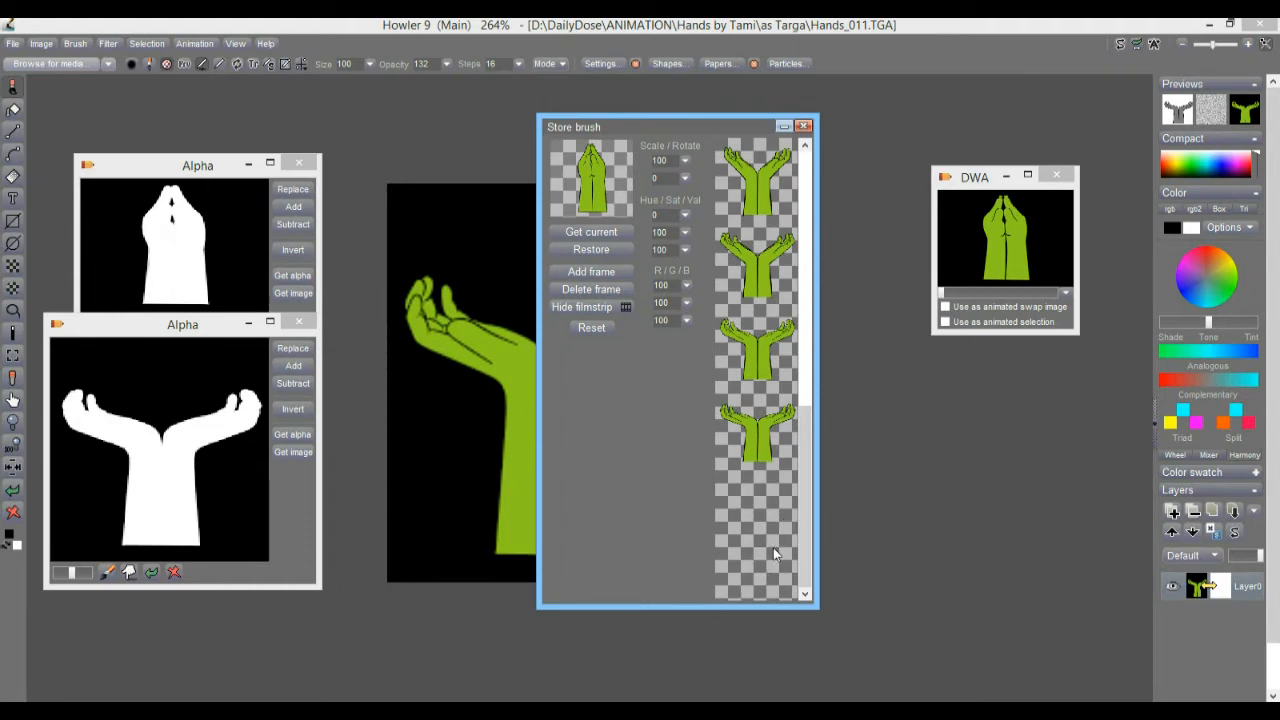
mouse_move(733, 607)
left_mouse_down()
mouse_move(748, 500)
mouse_move(750, 512)
left_mouse_up()
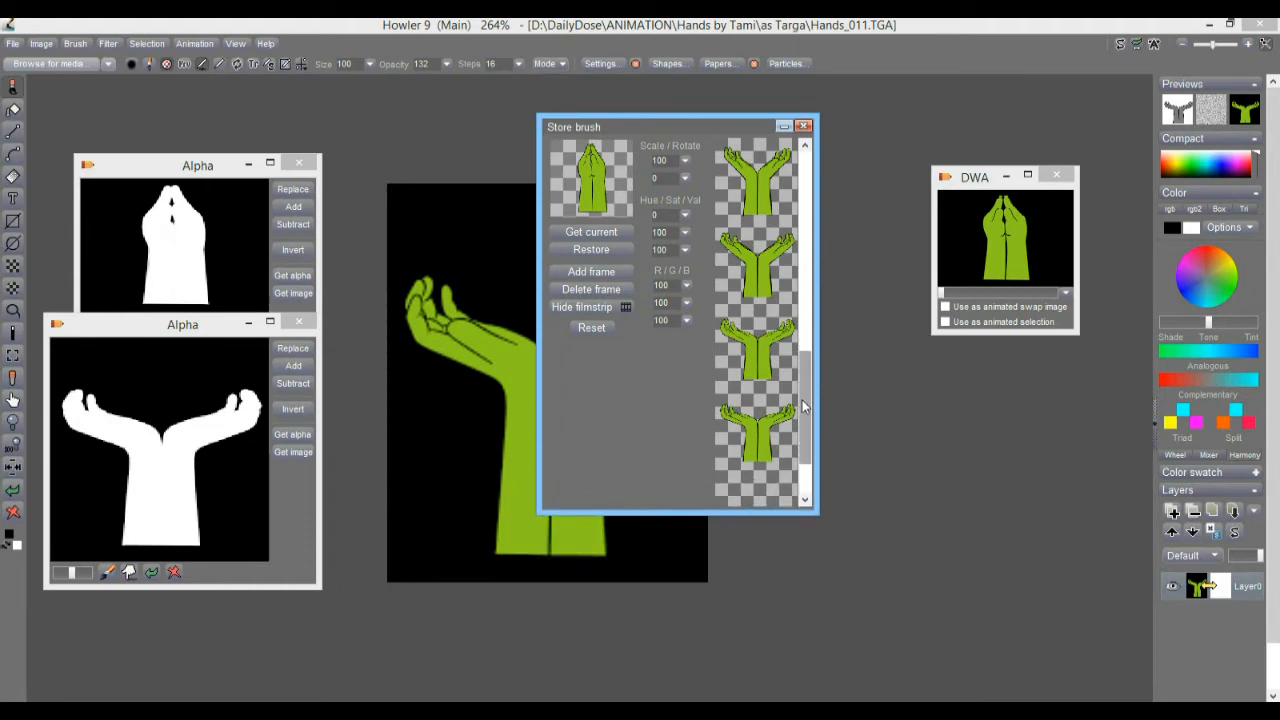
left_click_drag(803, 402, 799, 462)
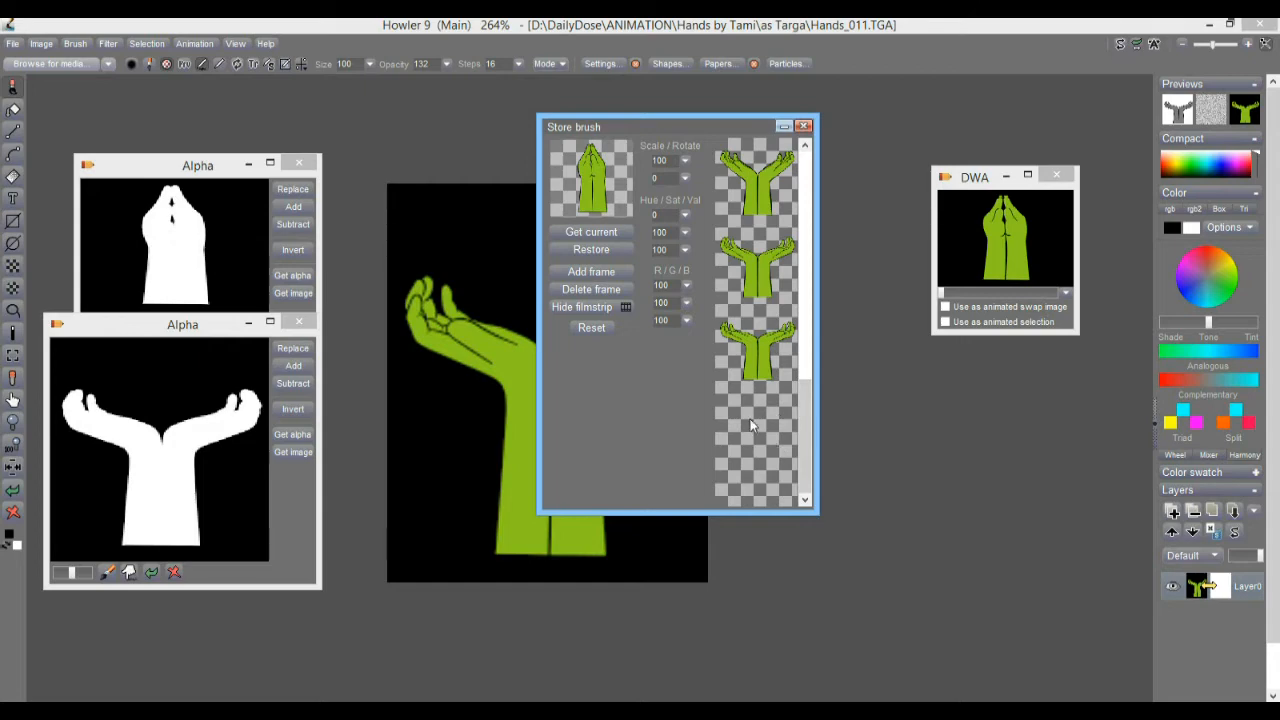
- Delete the last frame of the stored animated brush and return to the first frames of its filmstrip
left_click(583, 297)
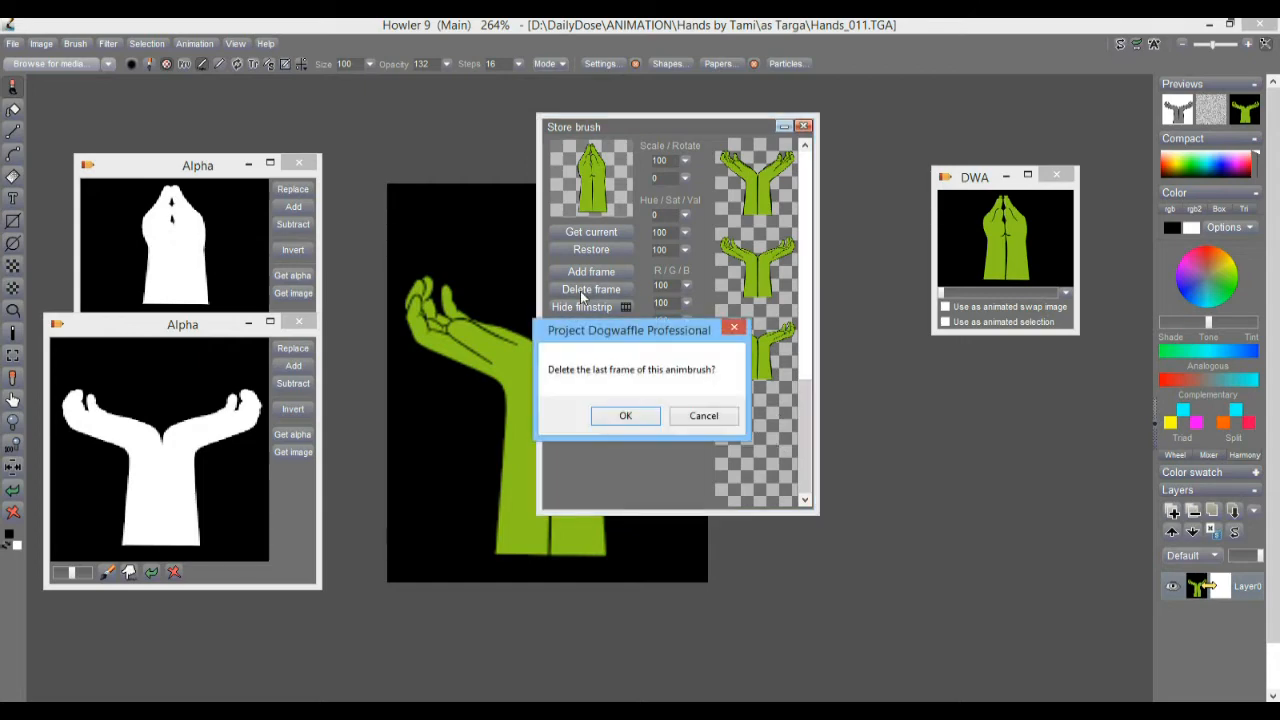
left_click(625, 416)
mouse_move(806, 455)
left_mouse_down()
mouse_move(805, 218)
mouse_move(798, 477)
mouse_move(805, 200)
left_mouse_up()
mouse_move(706, 129)
left_mouse_down()
mouse_move(643, 120)
mouse_move(707, 119)
left_mouse_up()
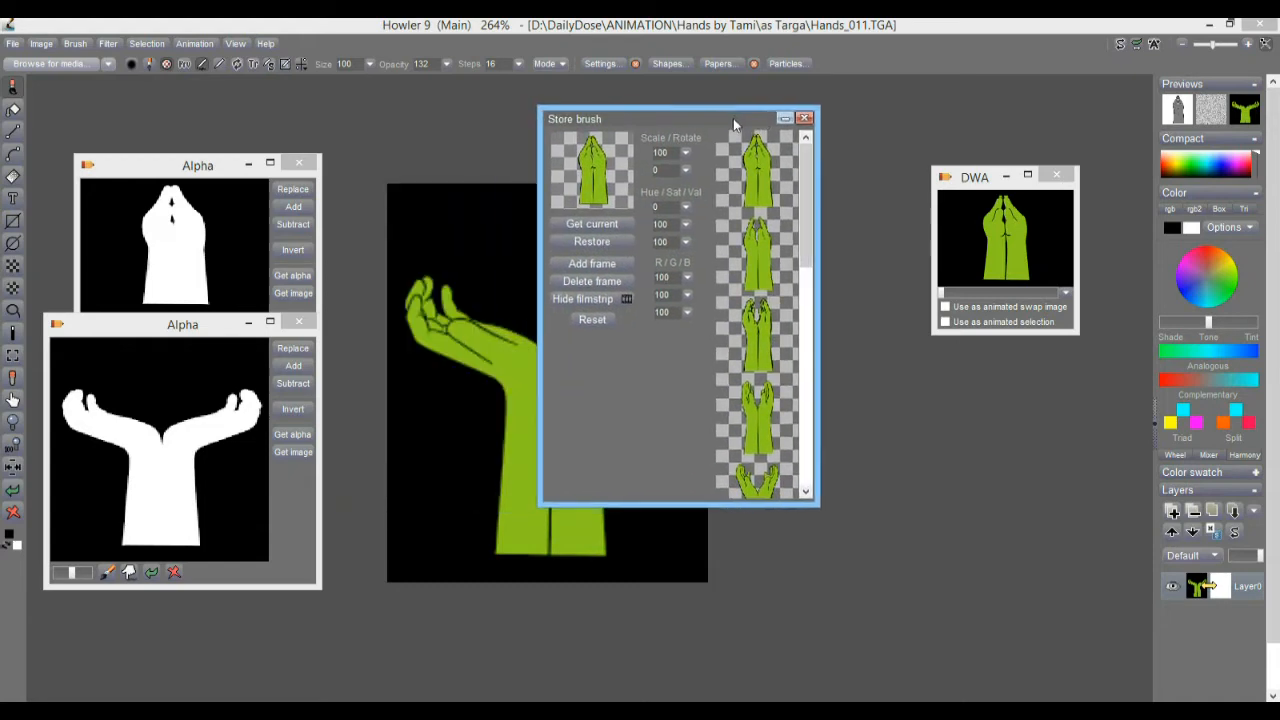
- Create a media folder named My Animations in the media browser and select it
left_click(44, 66)
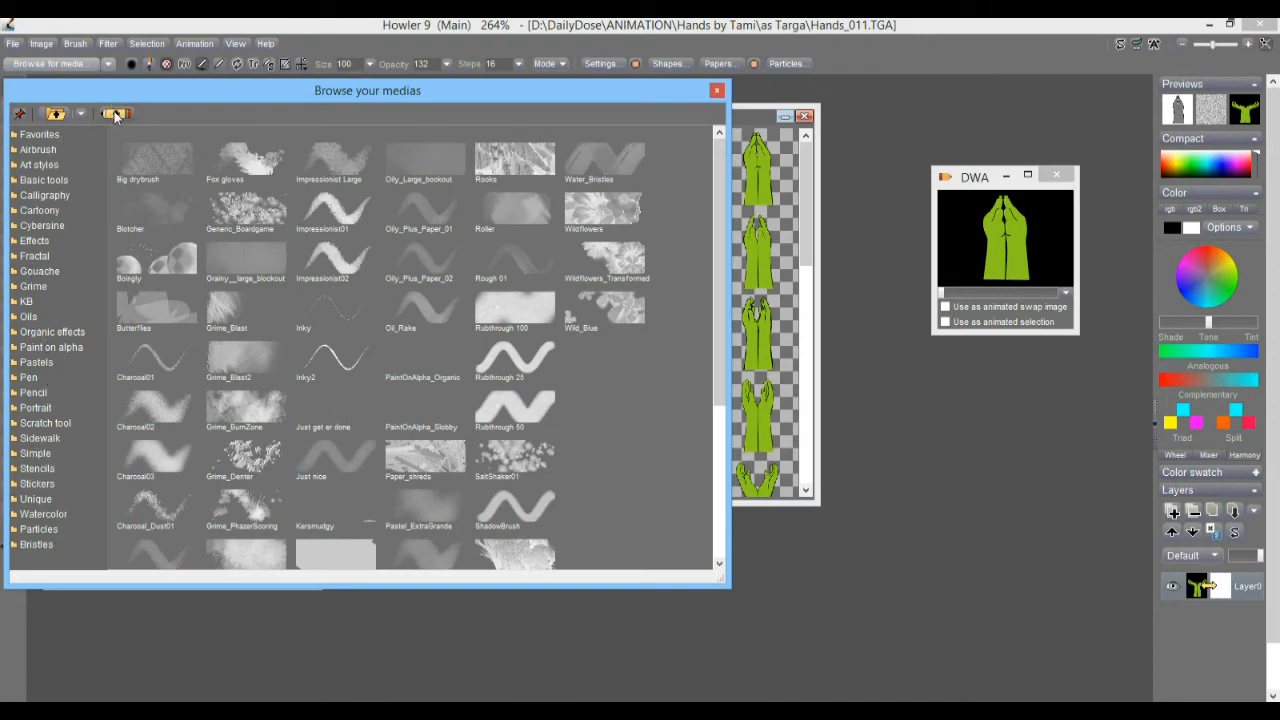
left_click(57, 116)
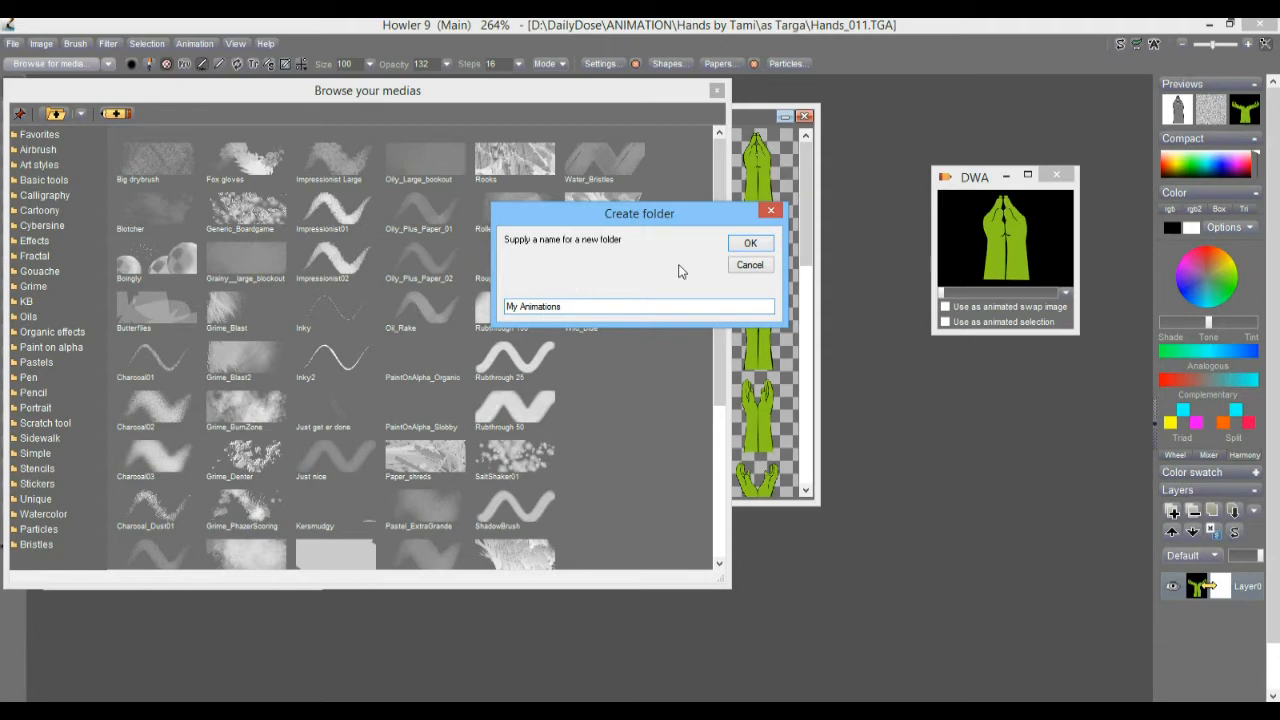
left_click(748, 246)
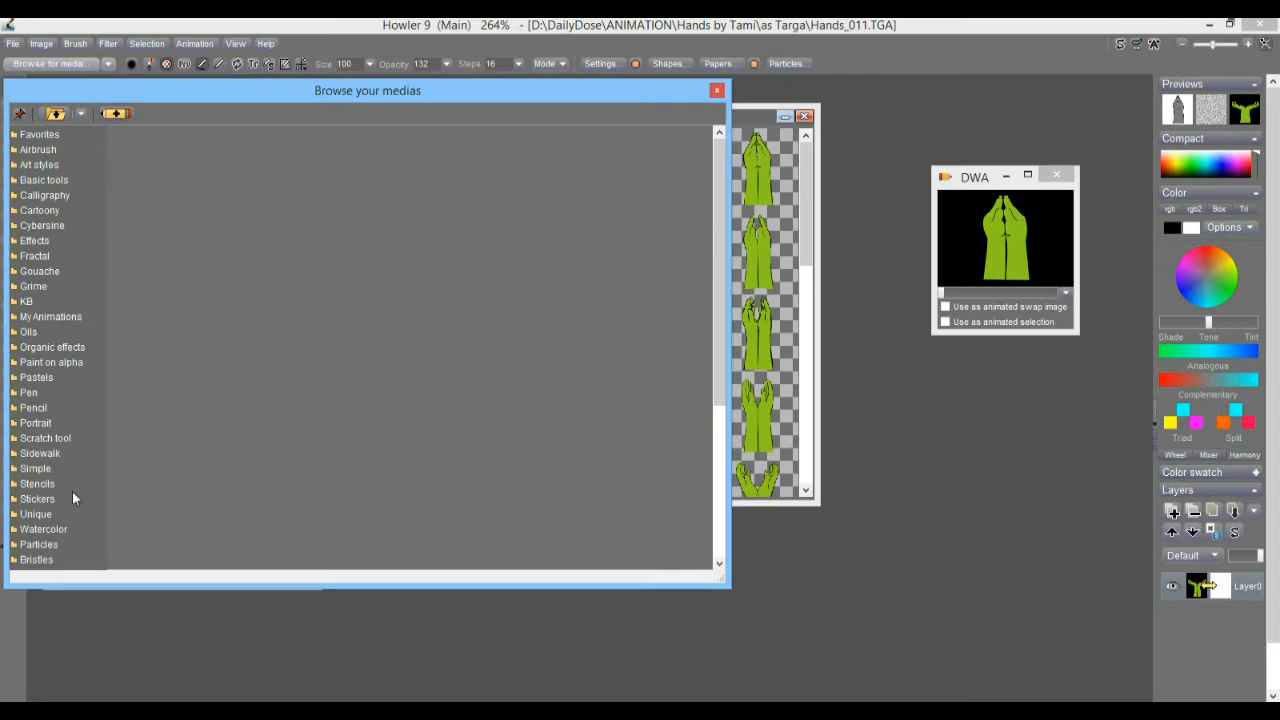
left_click(63, 318)
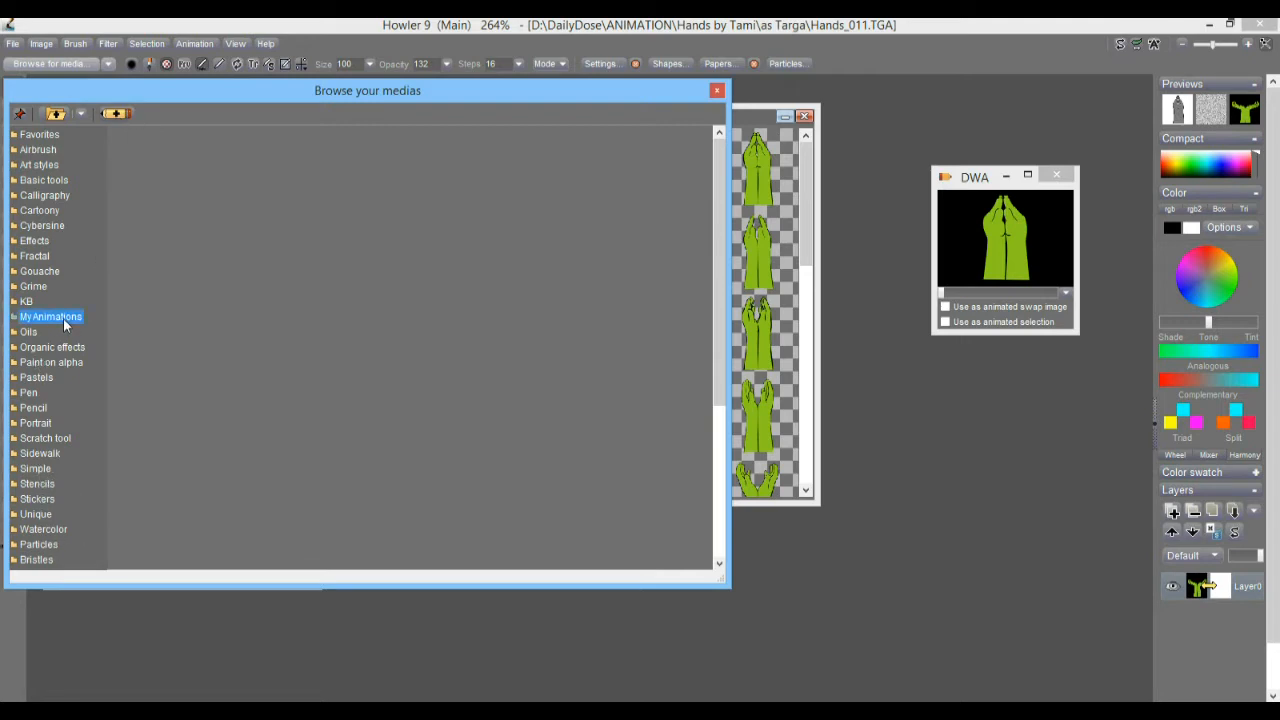
- Save the animated brush to the My Animations folder as a media named 11 hands opening
left_click(117, 114)
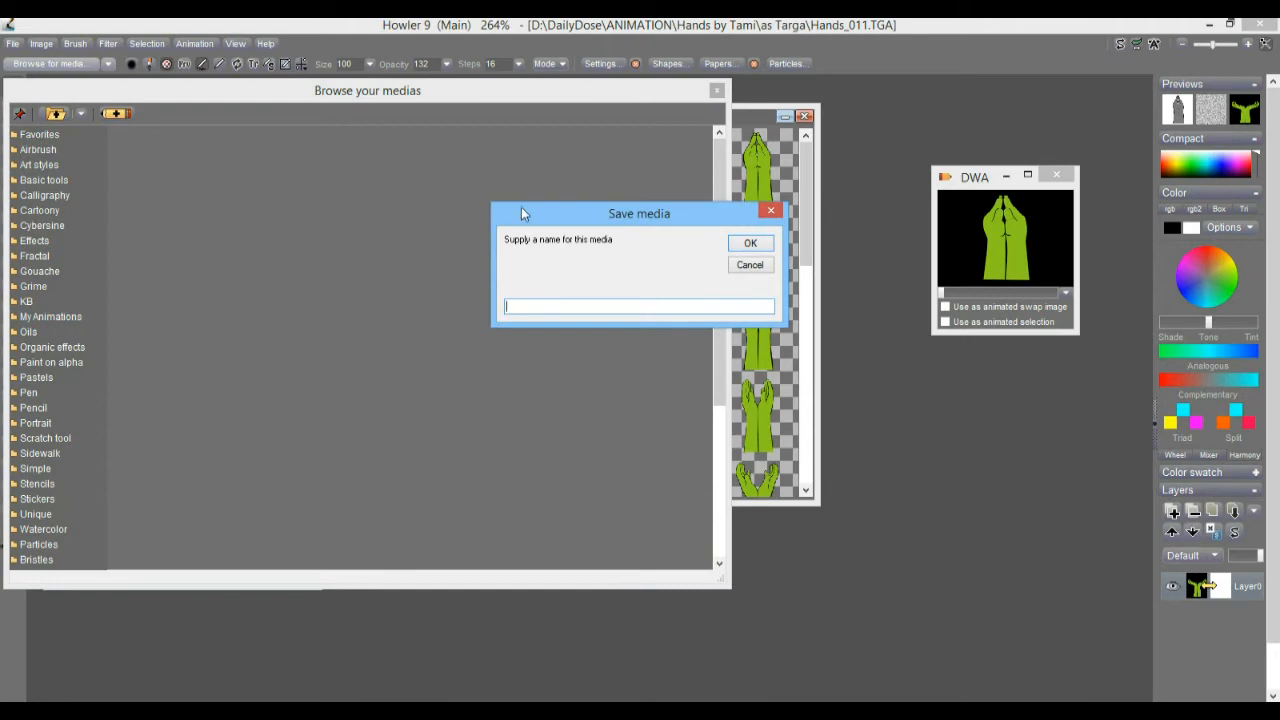
left_click_drag(524, 214, 336, 203)
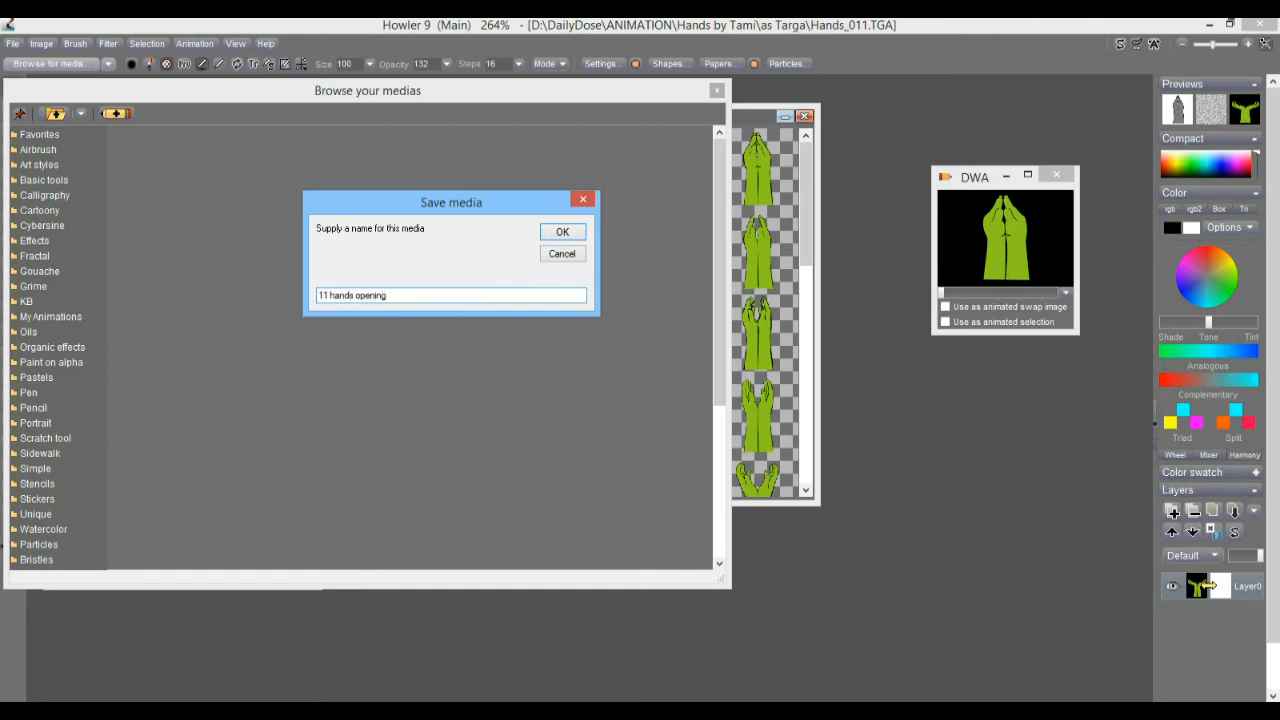
left_click(560, 235)
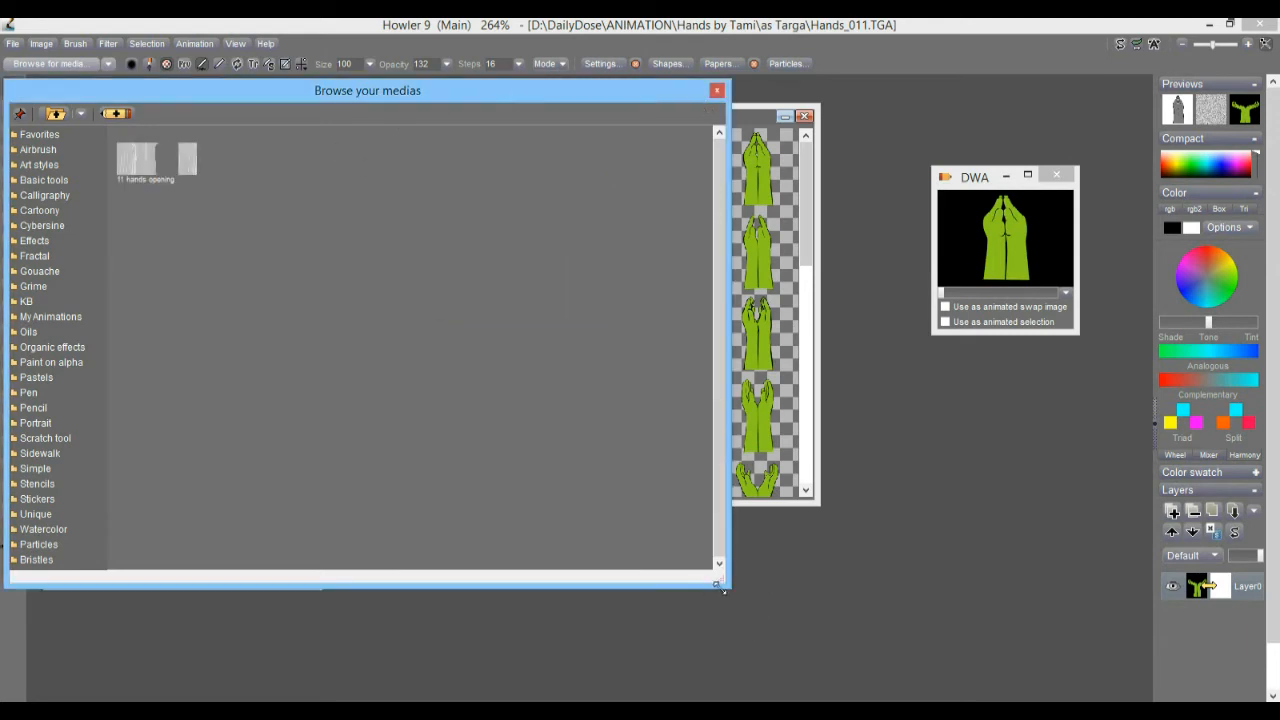
- Shrink the media browser and move it and the Store brush window clear of the image, hiding the filmstrip
mouse_move(728, 587)
left_mouse_down()
mouse_move(314, 440)
mouse_move(229, 471)
mouse_move(293, 455)
left_mouse_up()
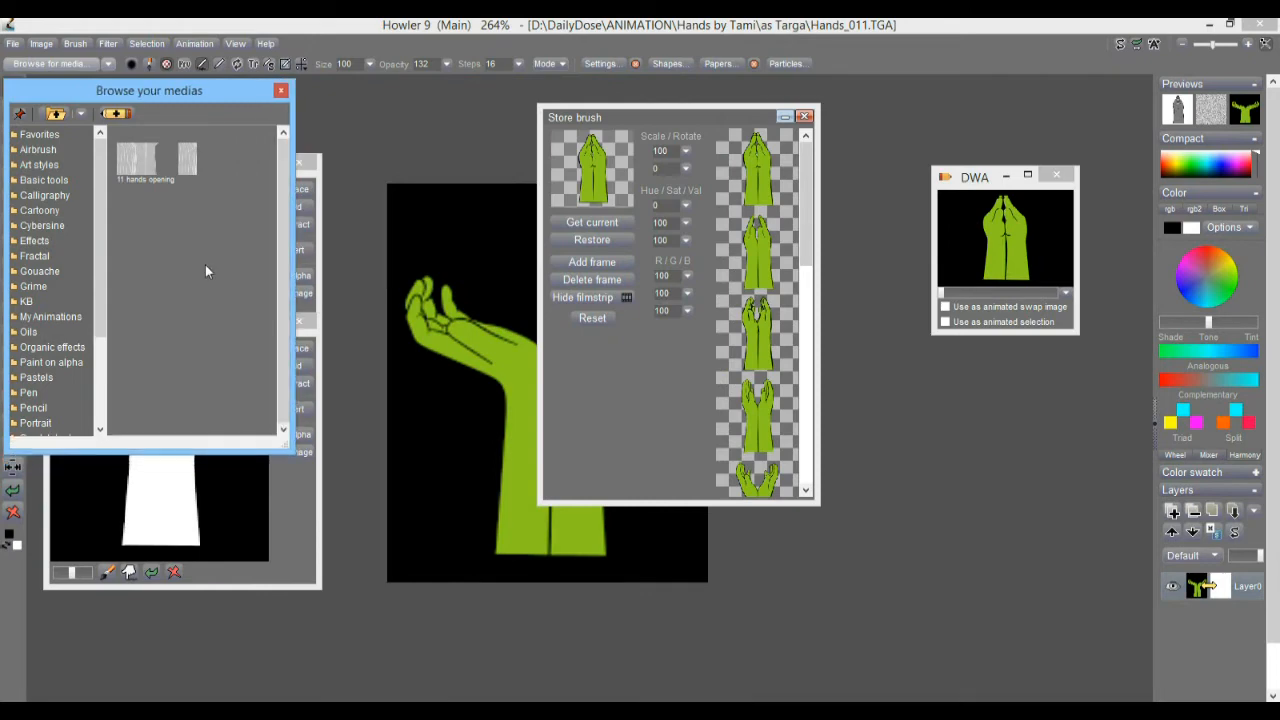
left_click_drag(62, 94, 75, 326)
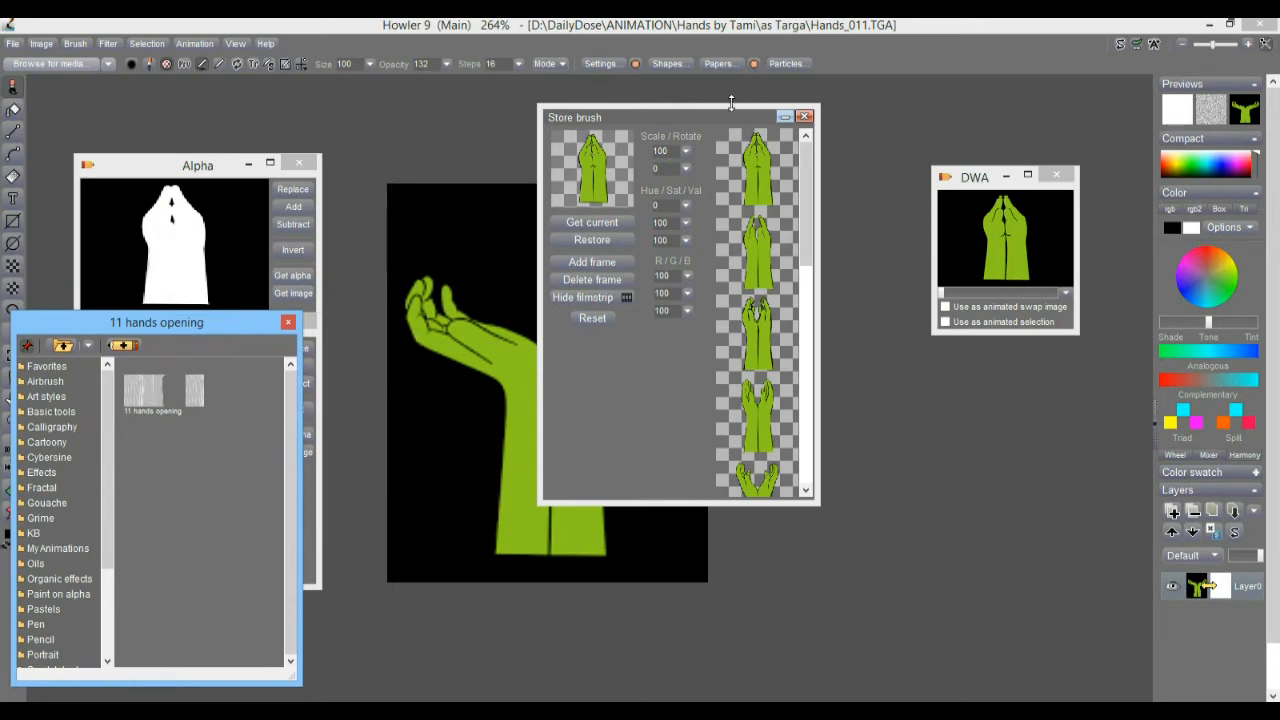
mouse_move(752, 120)
left_mouse_down()
mouse_move(909, 174)
mouse_move(967, 252)
left_mouse_up()
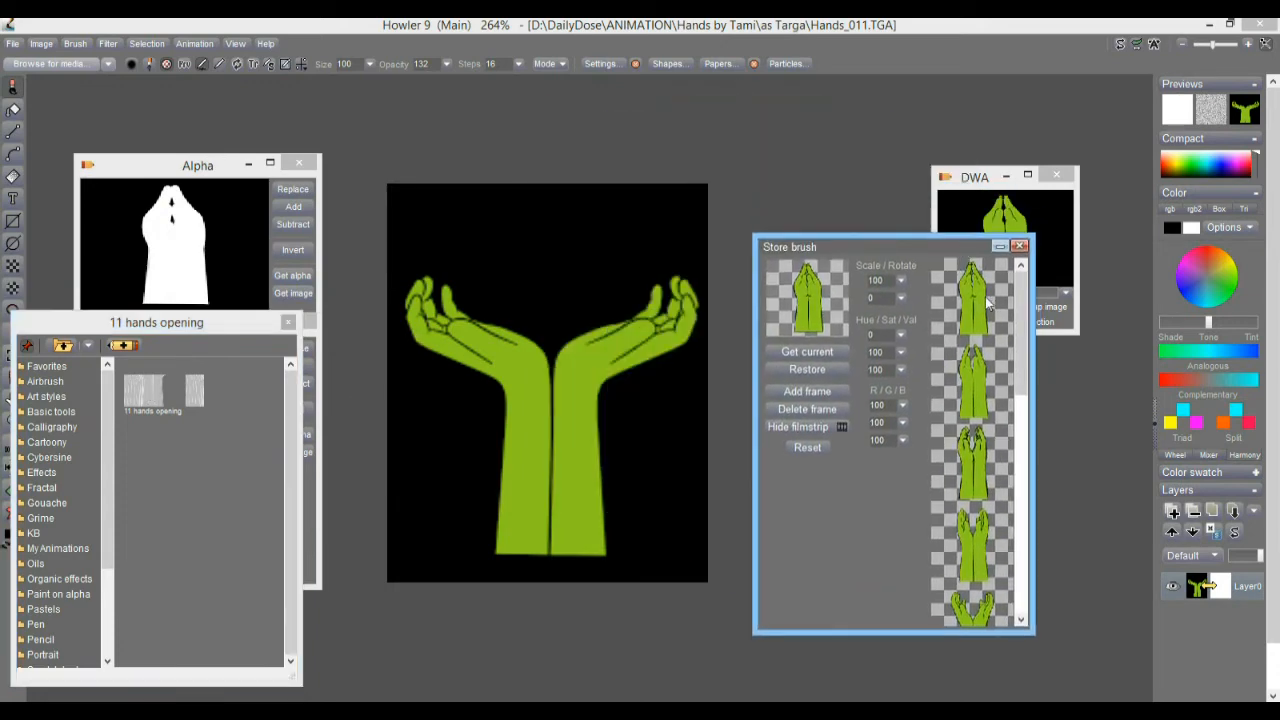
left_click(797, 427)
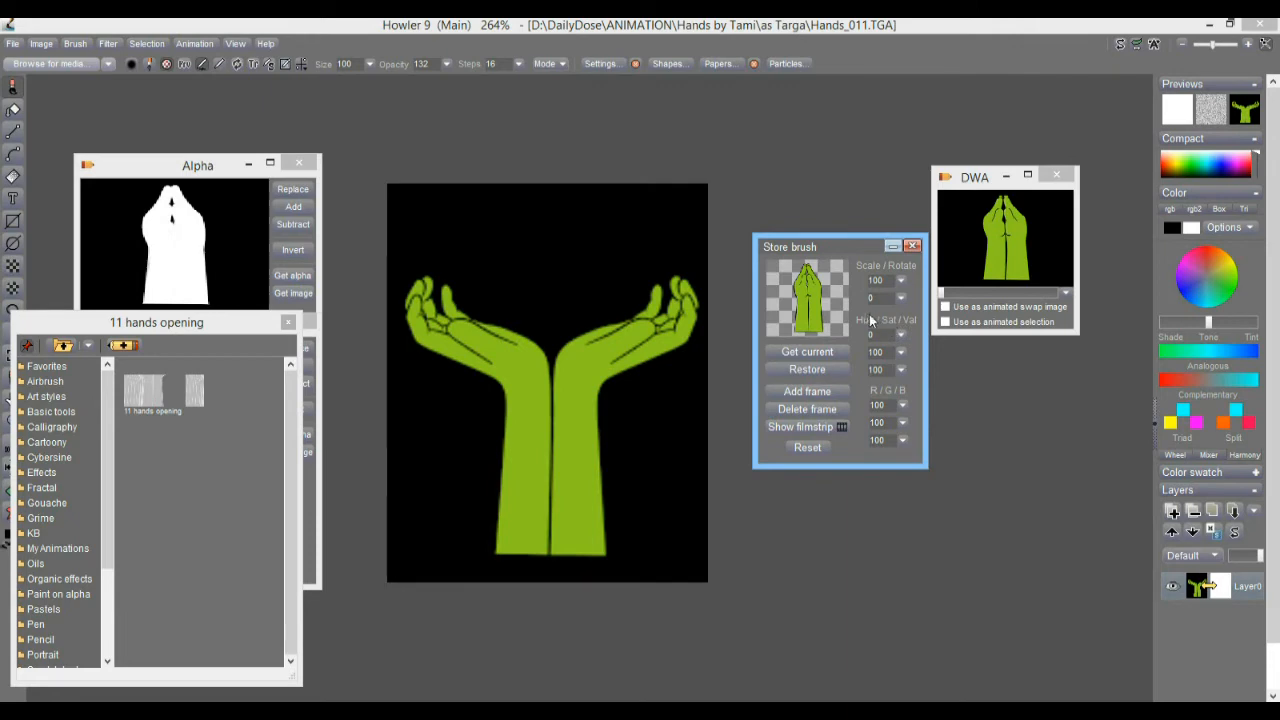
- Set the stored brush's hue to 129, and paint overlapping blue hands across the image
left_click(903, 335)
mouse_move(858, 355)
left_mouse_down()
mouse_move(823, 357)
mouse_move(887, 356)
left_mouse_up()
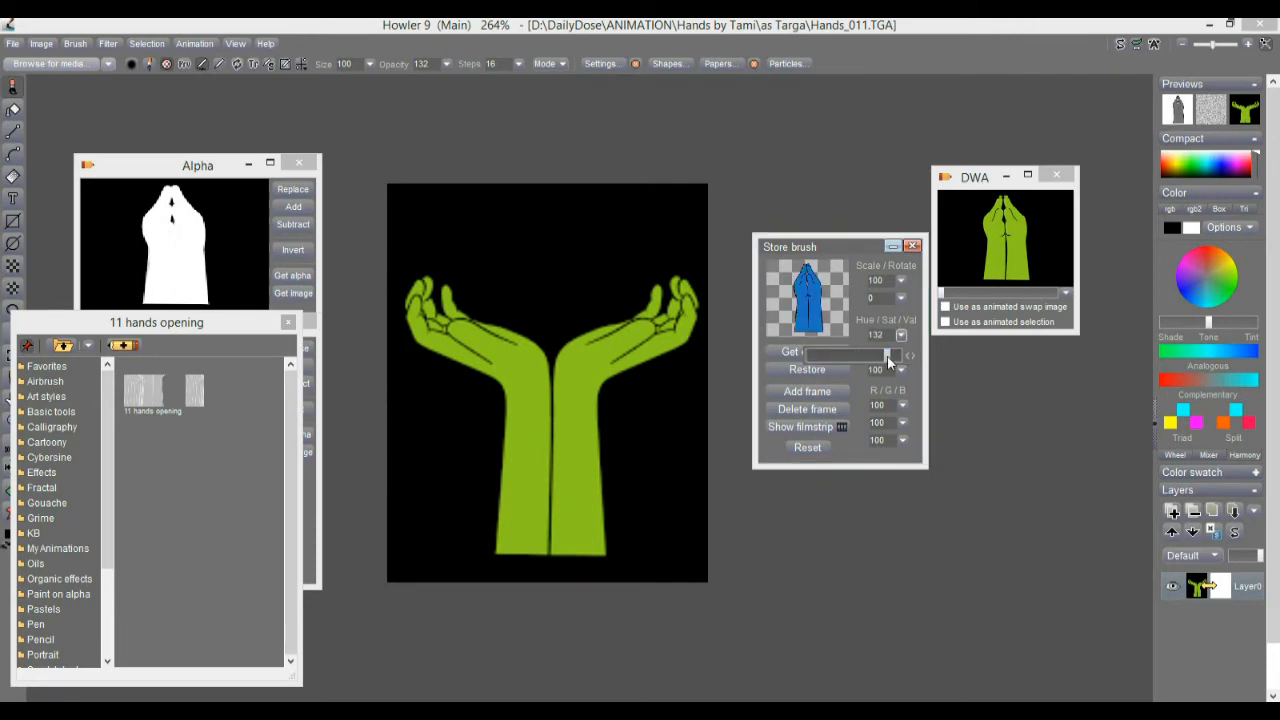
left_click(845, 240)
left_click_drag(836, 246, 1008, 343)
mouse_move(530, 380)
left_mouse_down()
mouse_move(551, 343)
mouse_move(583, 448)
mouse_move(502, 432)
mouse_move(531, 397)
mouse_move(483, 374)
mouse_move(549, 371)
left_mouse_up()
- Close the current document and create a new white image using the 720 x 482 - NTSC preset
left_click(13, 44)
left_click(52, 56)
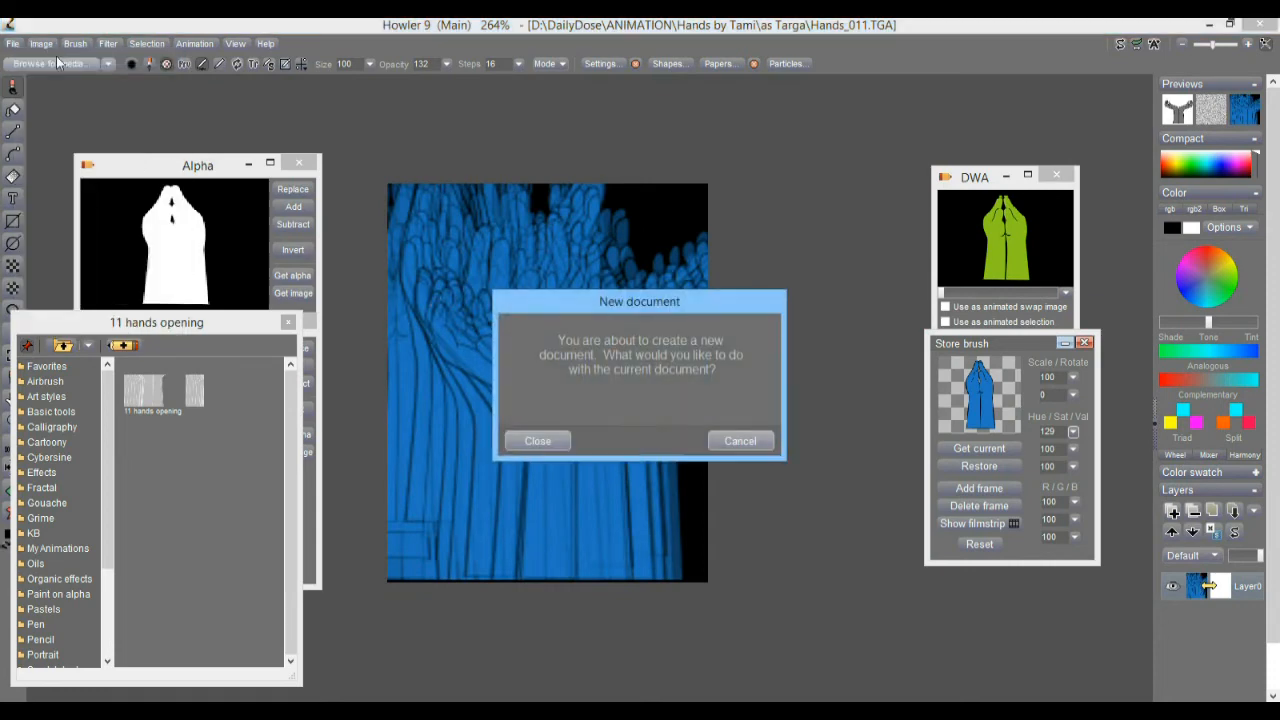
left_click(538, 442)
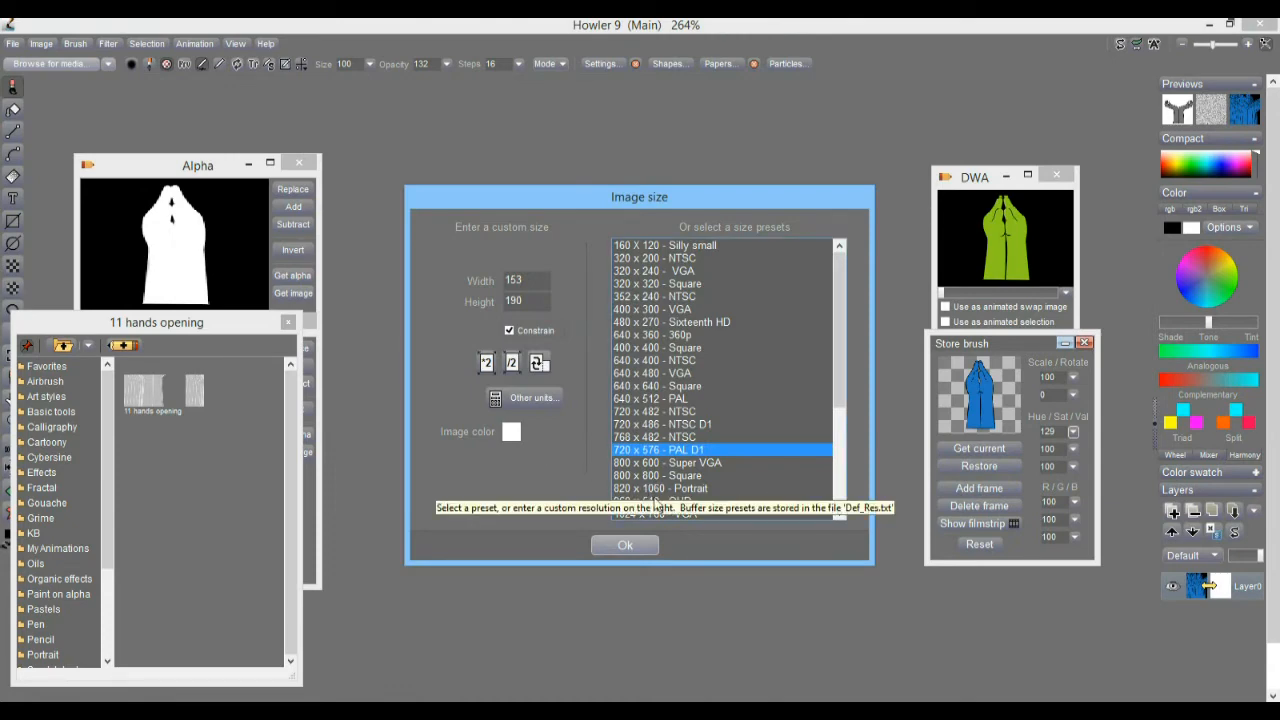
left_click(645, 412)
left_click(626, 545)
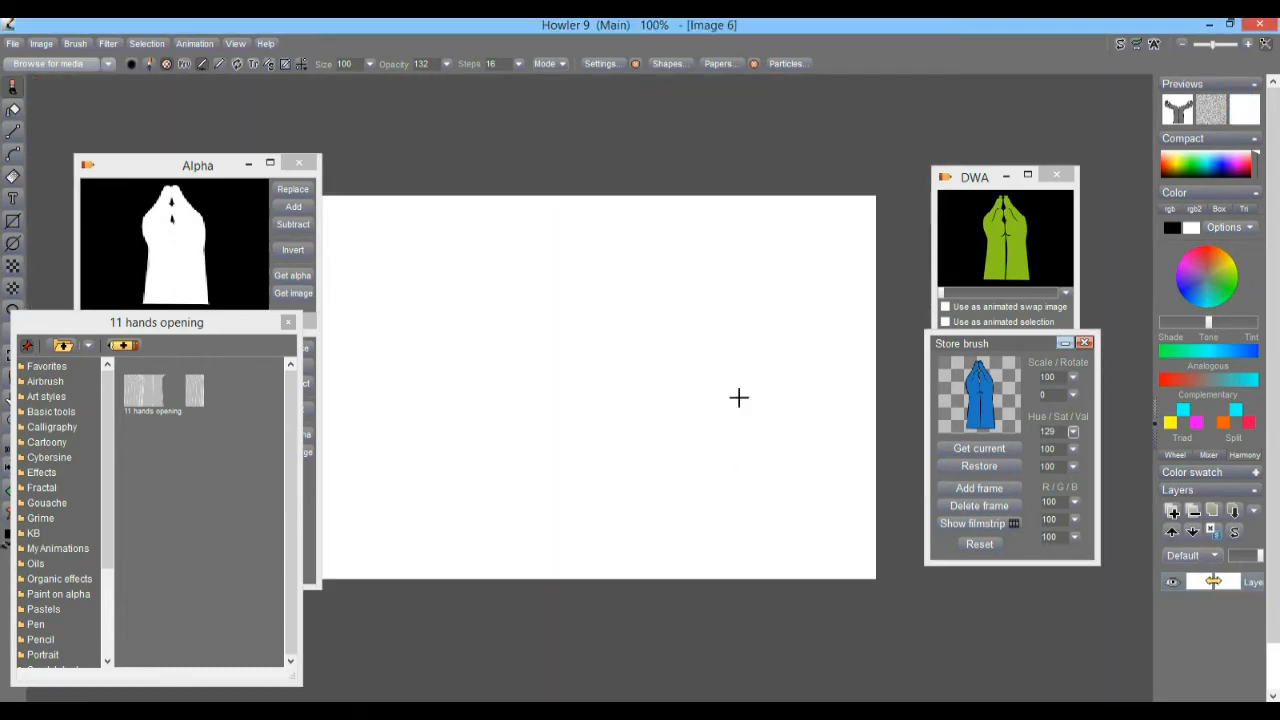
- Close the Alpha and DWA windows and move the Store brush window higher, beside the image
left_click_drag(145, 173, 109, 124)
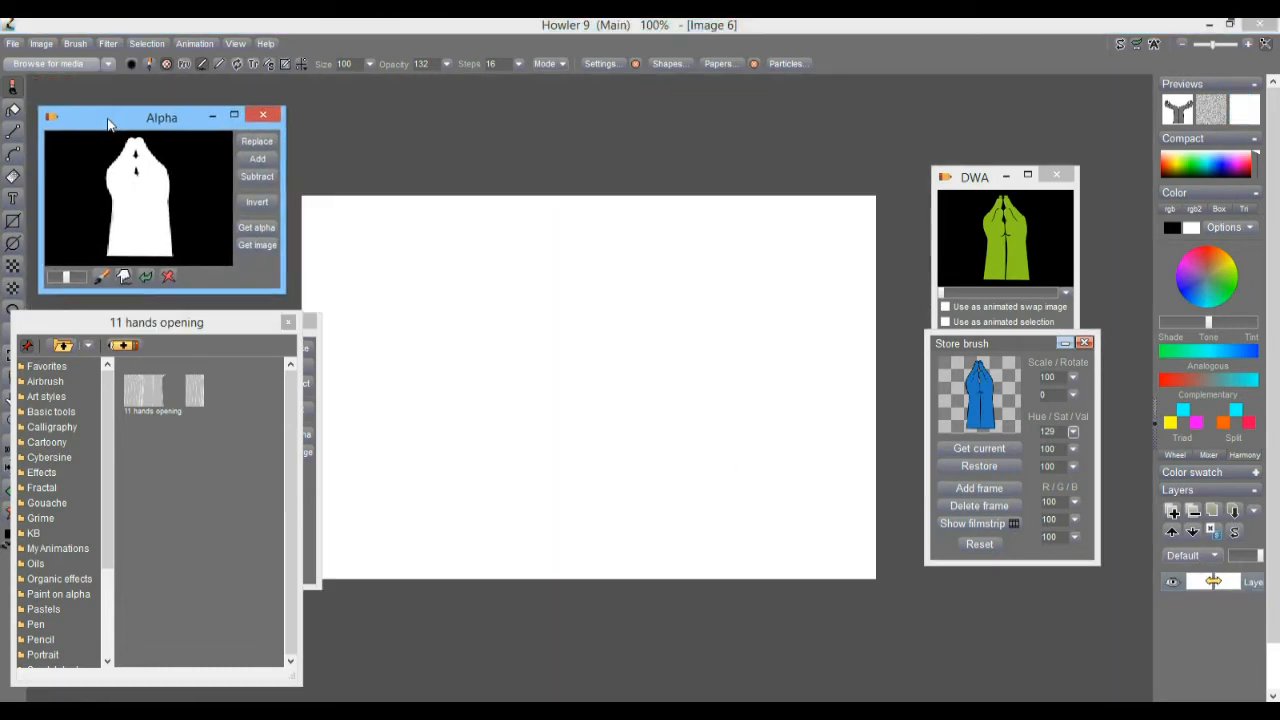
left_click(264, 119)
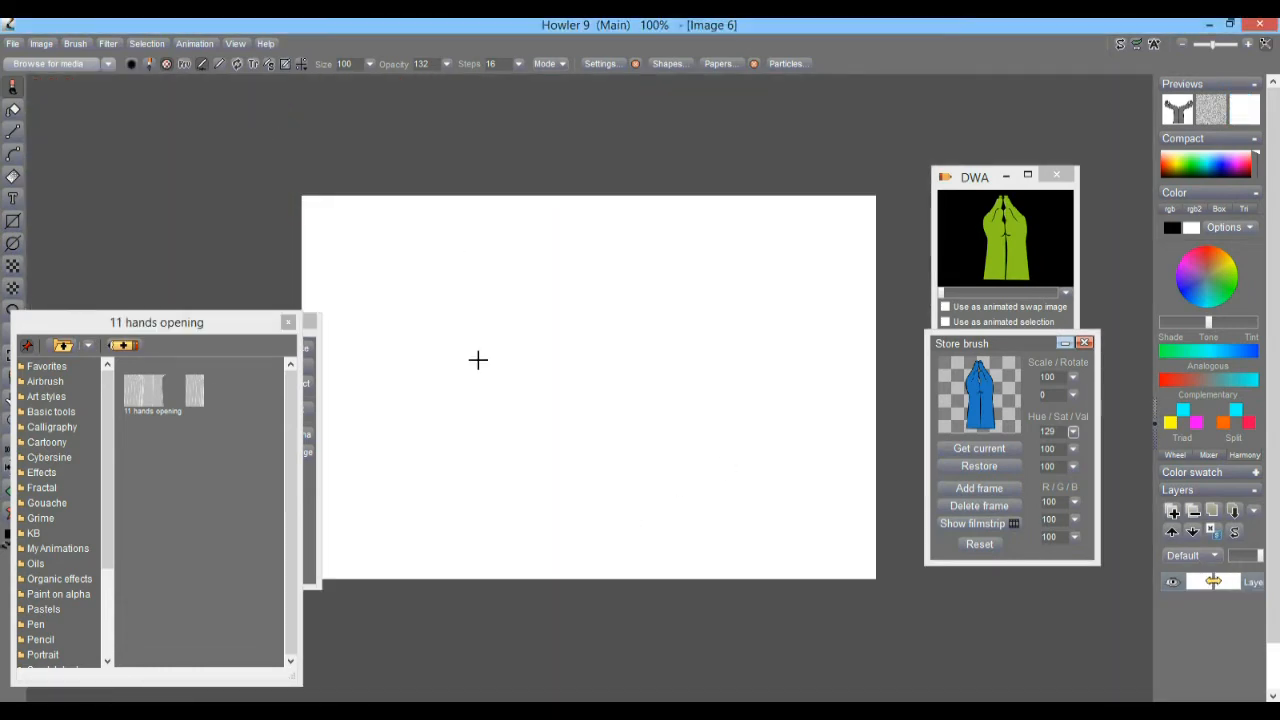
left_click_drag(980, 186, 987, 147)
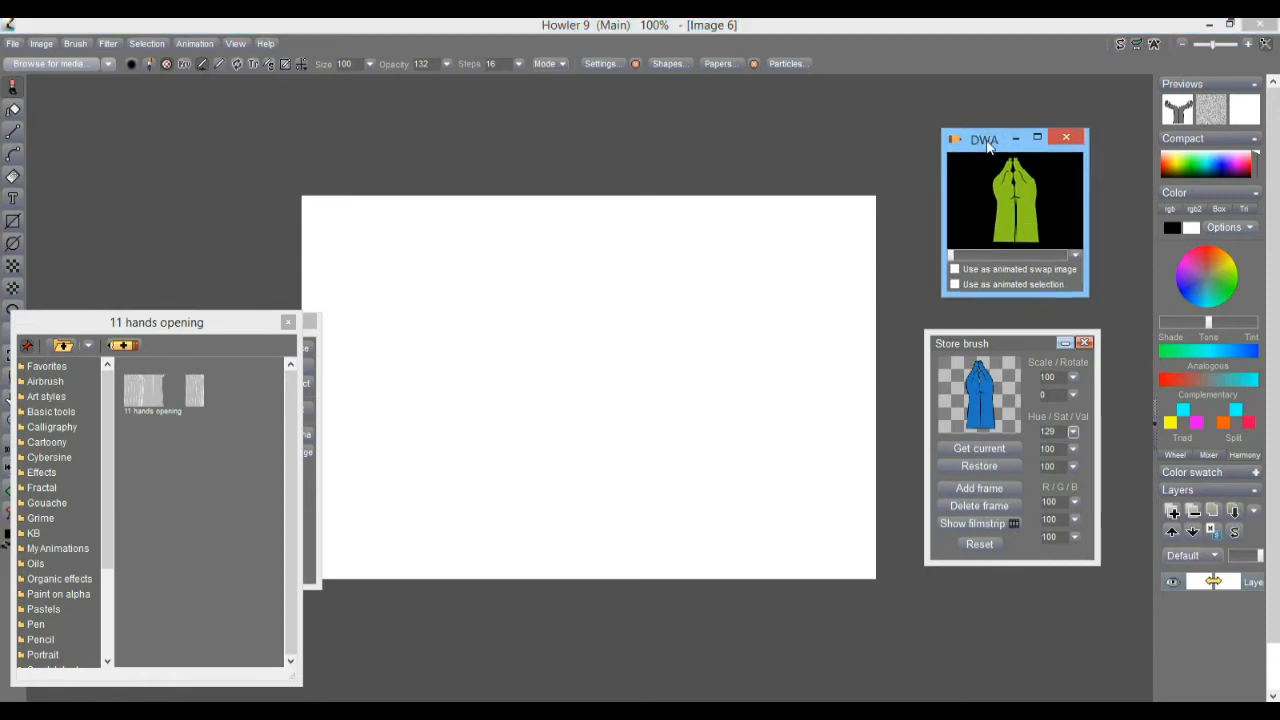
left_click(1063, 137)
mouse_move(1013, 344)
left_mouse_down()
mouse_move(1047, 256)
mouse_move(1035, 164)
left_mouse_up()
- Paint a translucent stroke of blue hands, and set the brush opacity to 255 for two opaque strokes across the image
left_click_drag(537, 409, 705, 420)
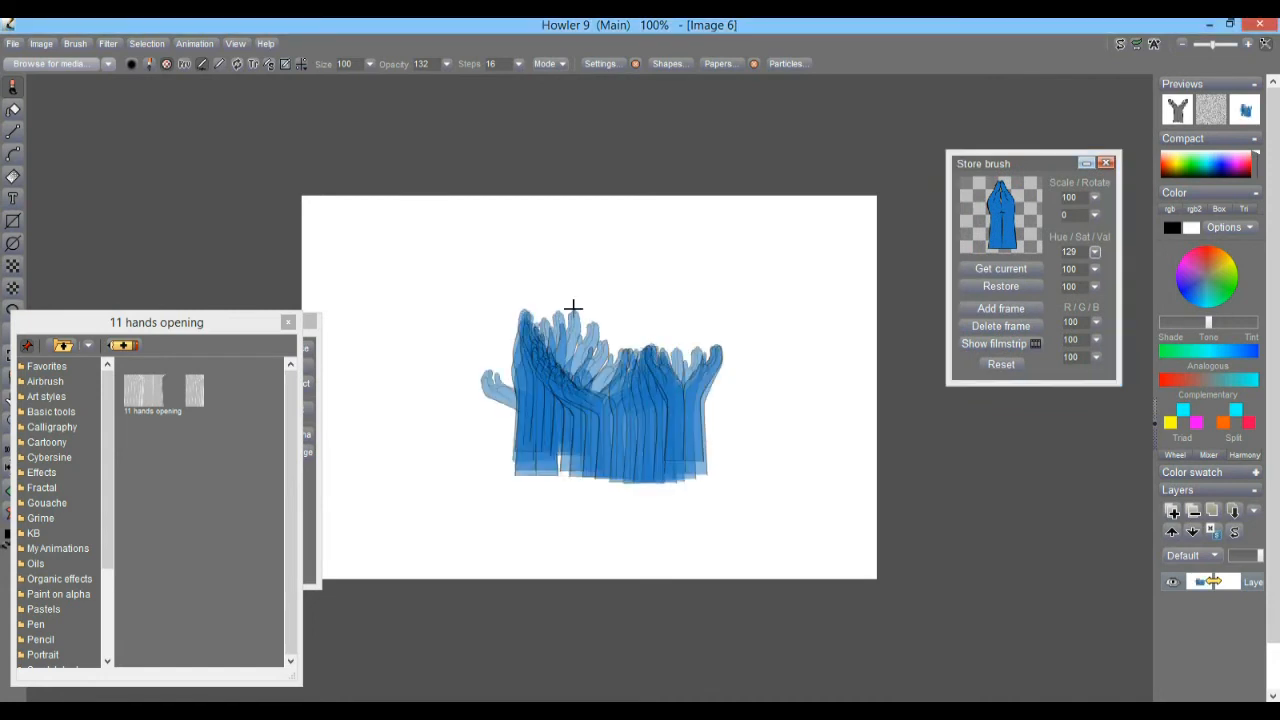
left_click(446, 62)
left_click_drag(405, 84, 462, 92)
mouse_move(430, 307)
left_mouse_down()
mouse_move(675, 338)
mouse_move(743, 363)
left_mouse_up()
left_click_drag(405, 455, 790, 432)
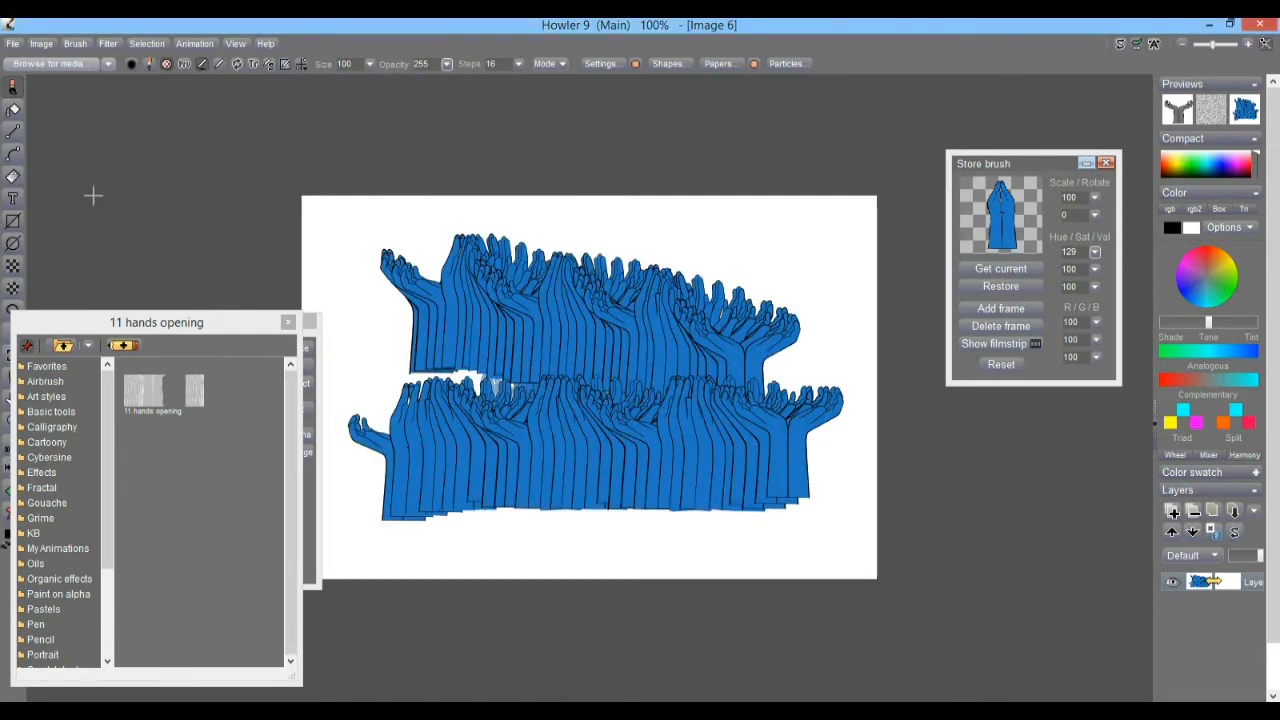
- Move the media browser off the toolbox and clear the image
left_click_drag(63, 328, 100, 274)
left_click(13, 512)
- Paint a continuous stroke of blue hands, and stamp eleven single brush frames above and beside it
mouse_move(440, 468)
left_mouse_down()
mouse_move(470, 432)
mouse_move(615, 414)
left_mouse_up()
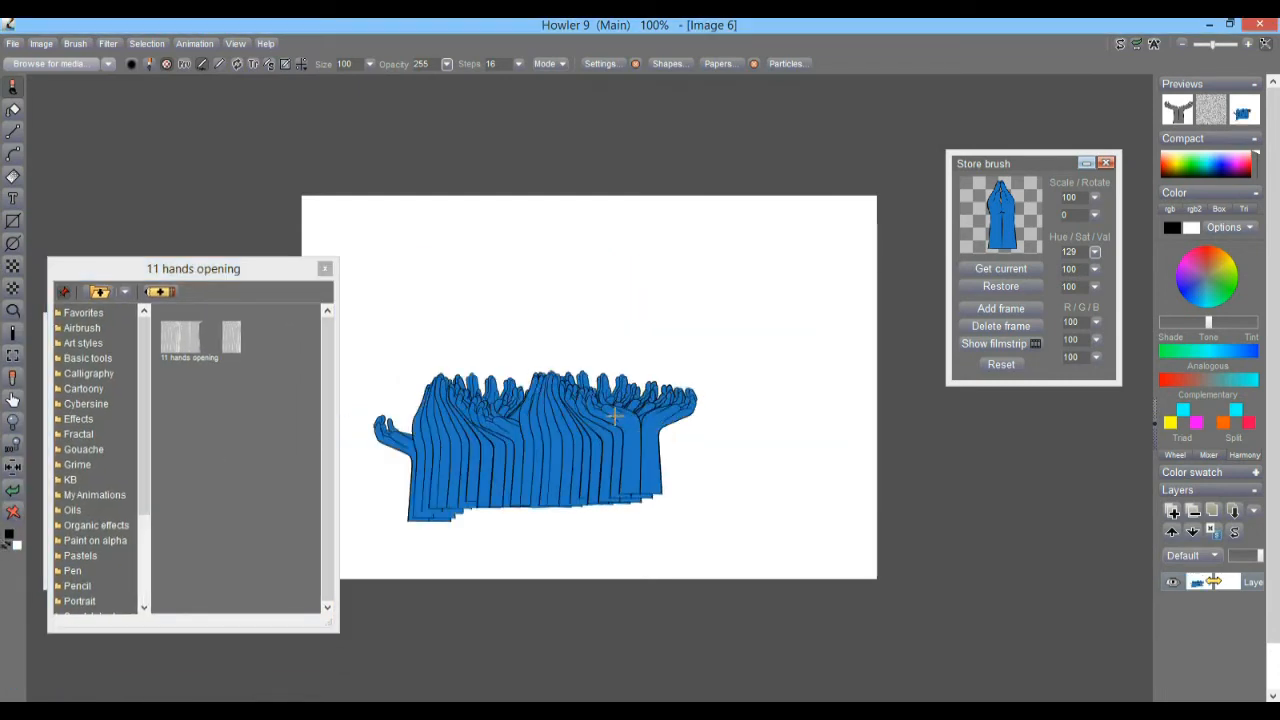
left_click(411, 284)
left_click(468, 267)
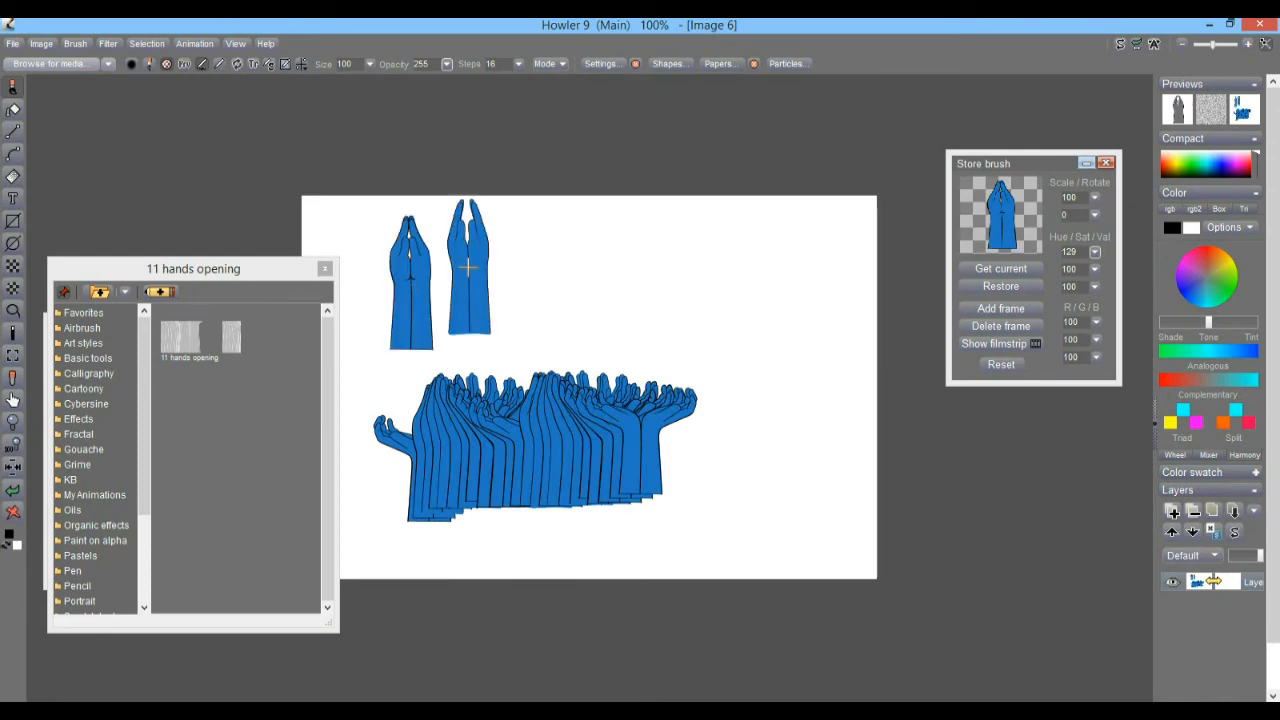
left_click(536, 279)
left_click(593, 291)
left_click(664, 288)
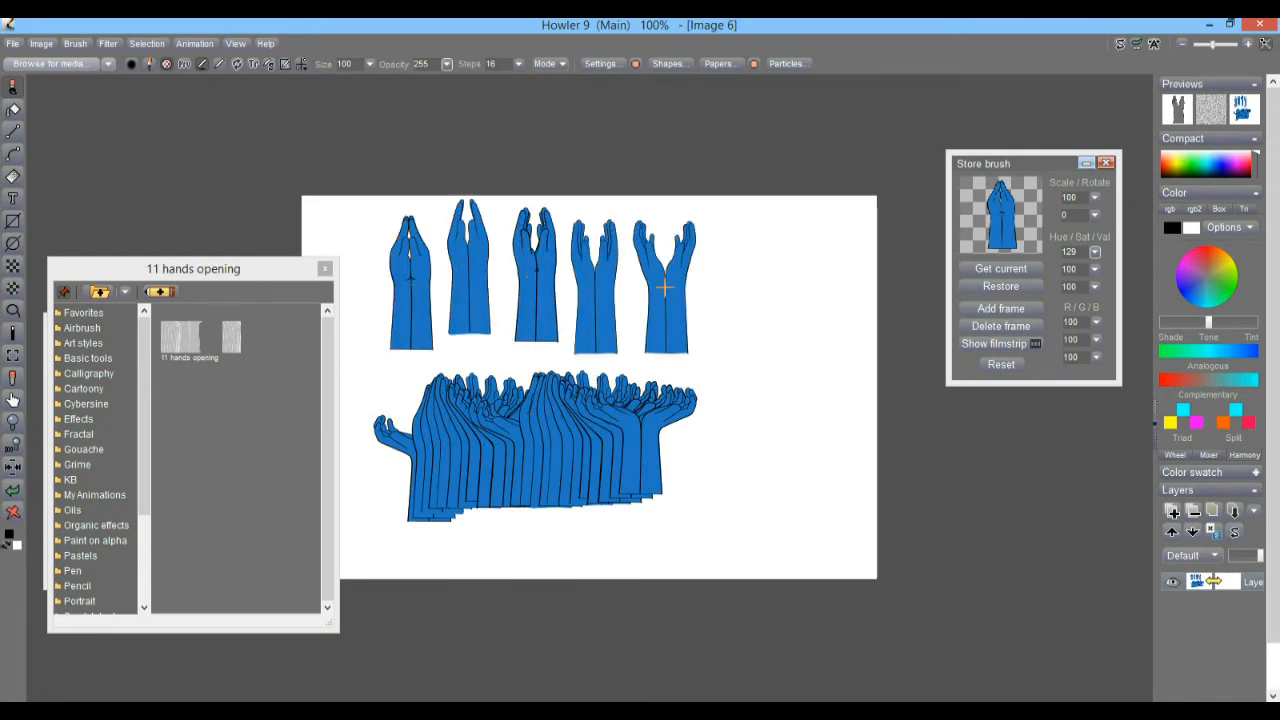
left_click(731, 287)
left_click(797, 291)
left_click(748, 403)
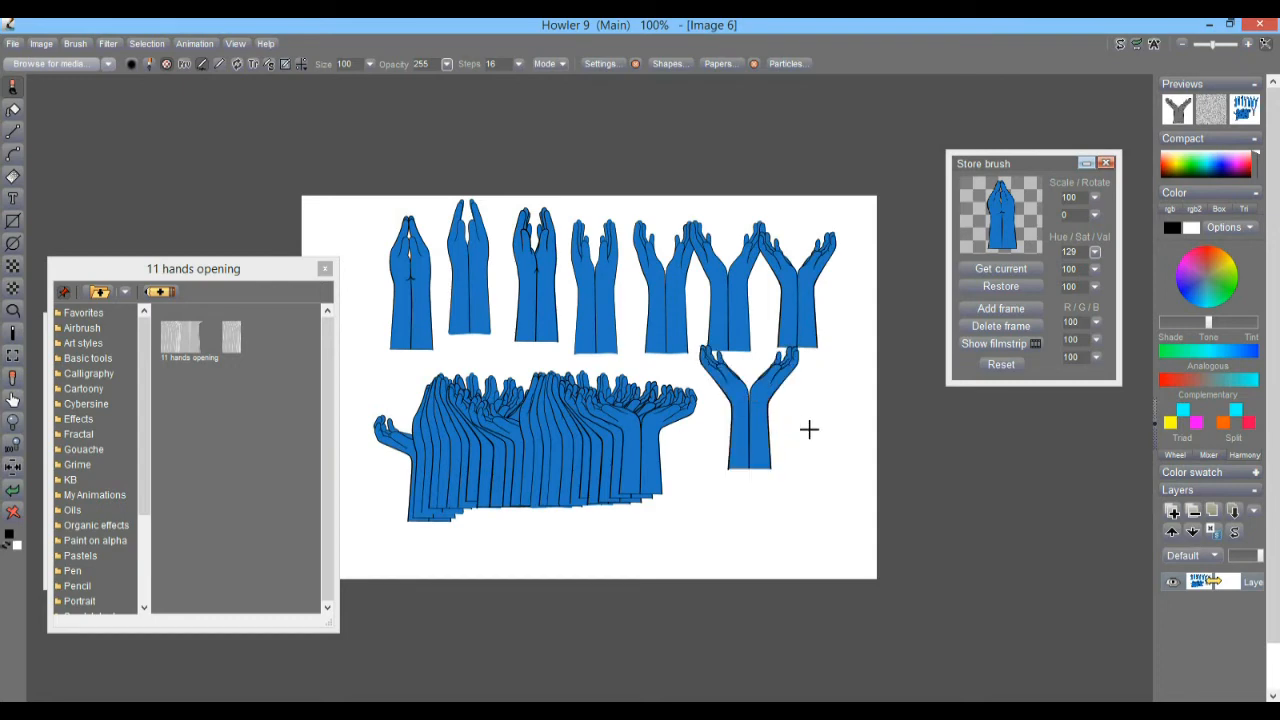
left_click(825, 423)
left_click(666, 465)
left_click(765, 494)
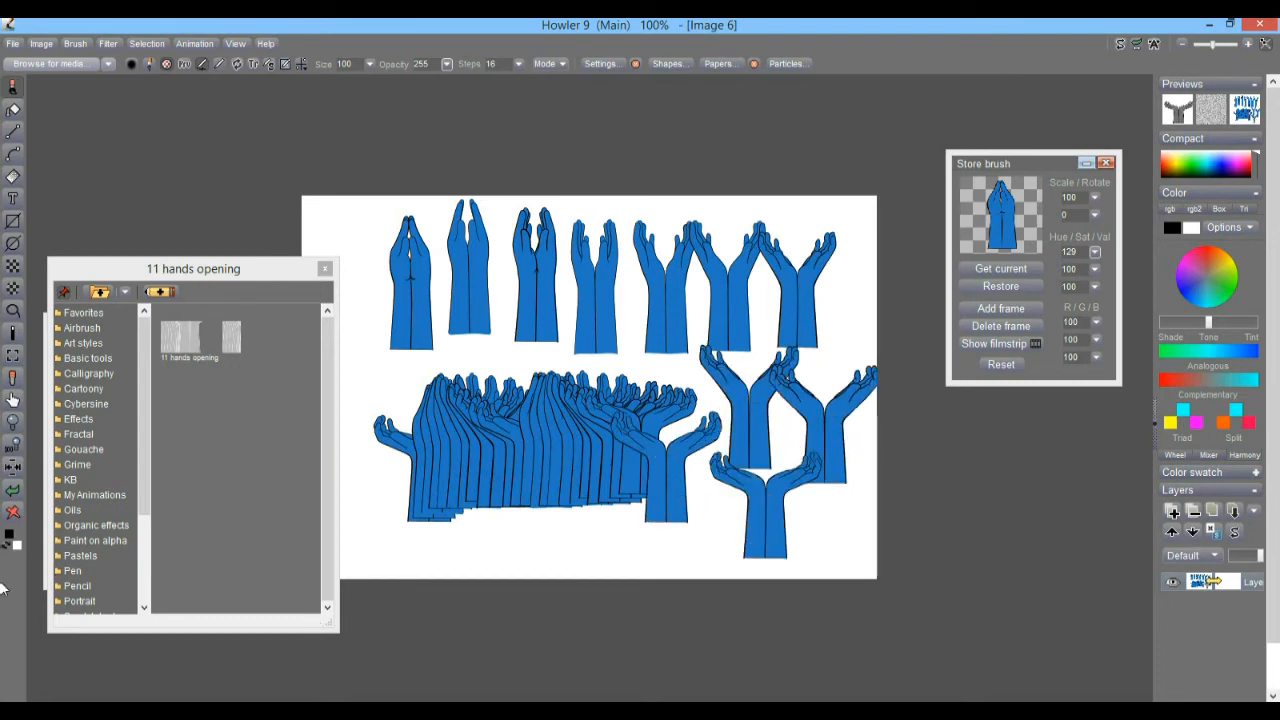
- Clear the image and stamp eleven single frames of the animated brush in two rows
left_click(13, 512)
left_click(361, 270)
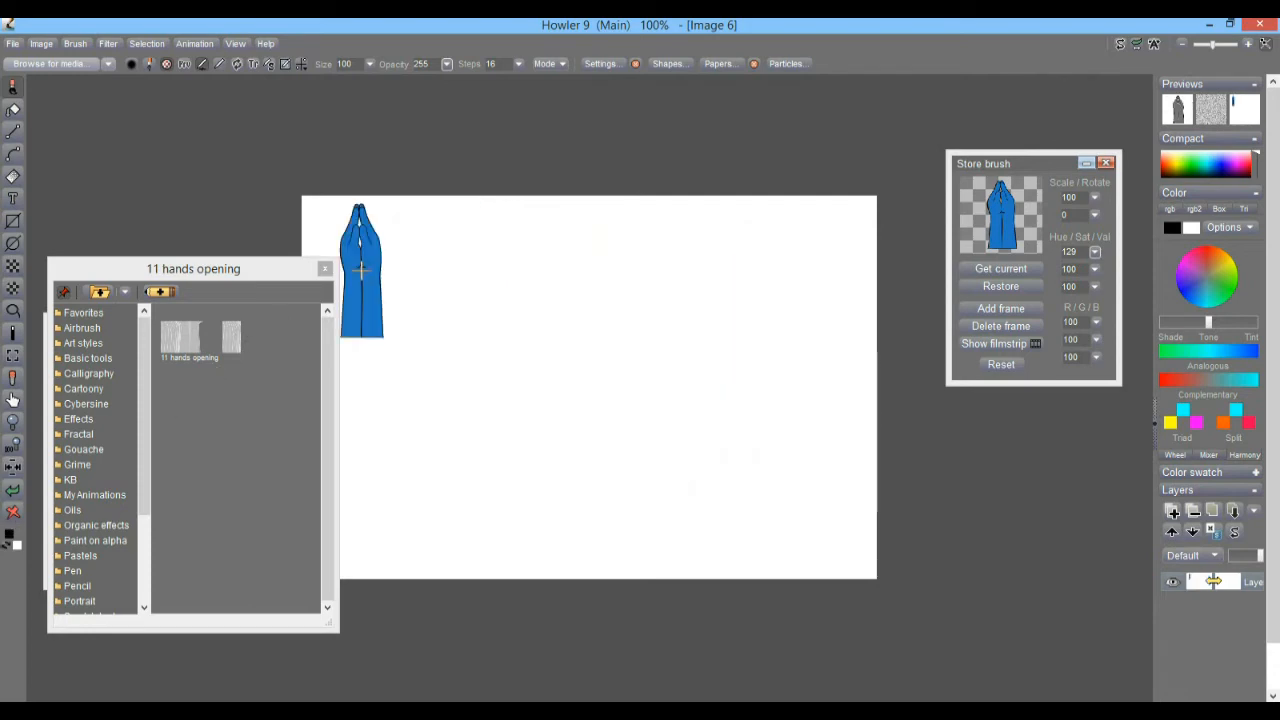
left_click(427, 268)
left_click(500, 268)
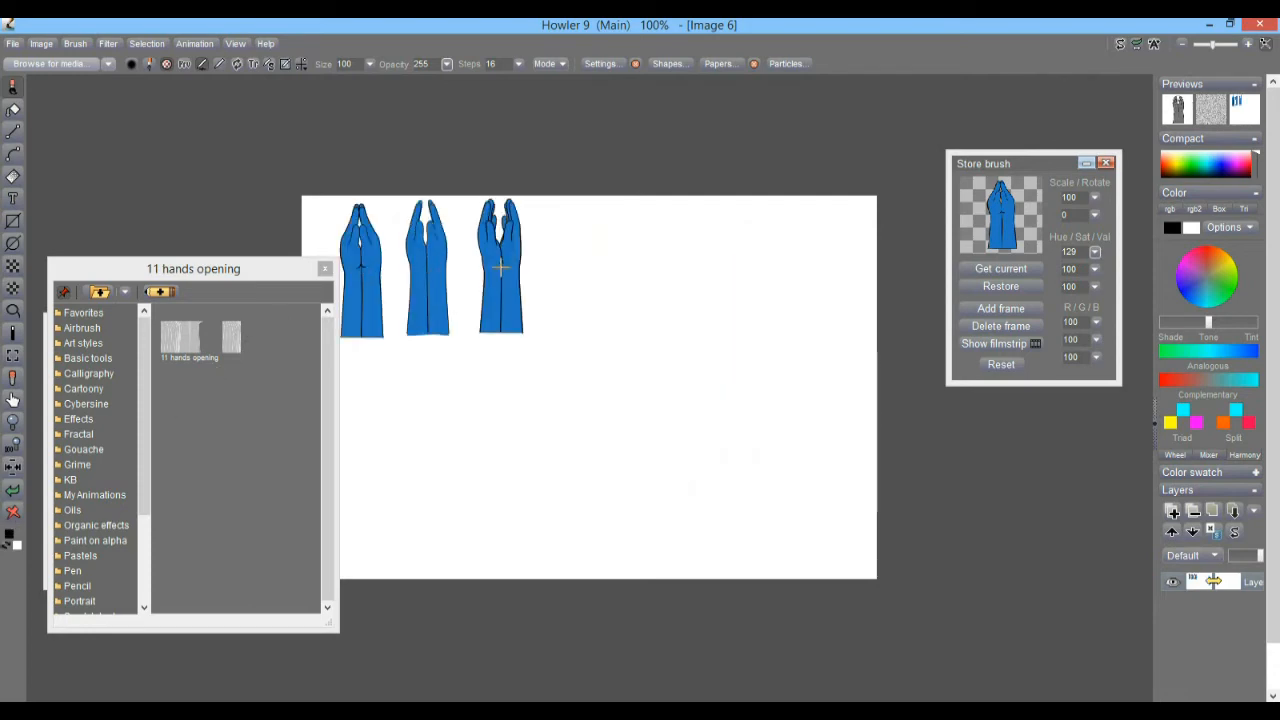
left_click(580, 274)
left_click(653, 275)
left_click(722, 277)
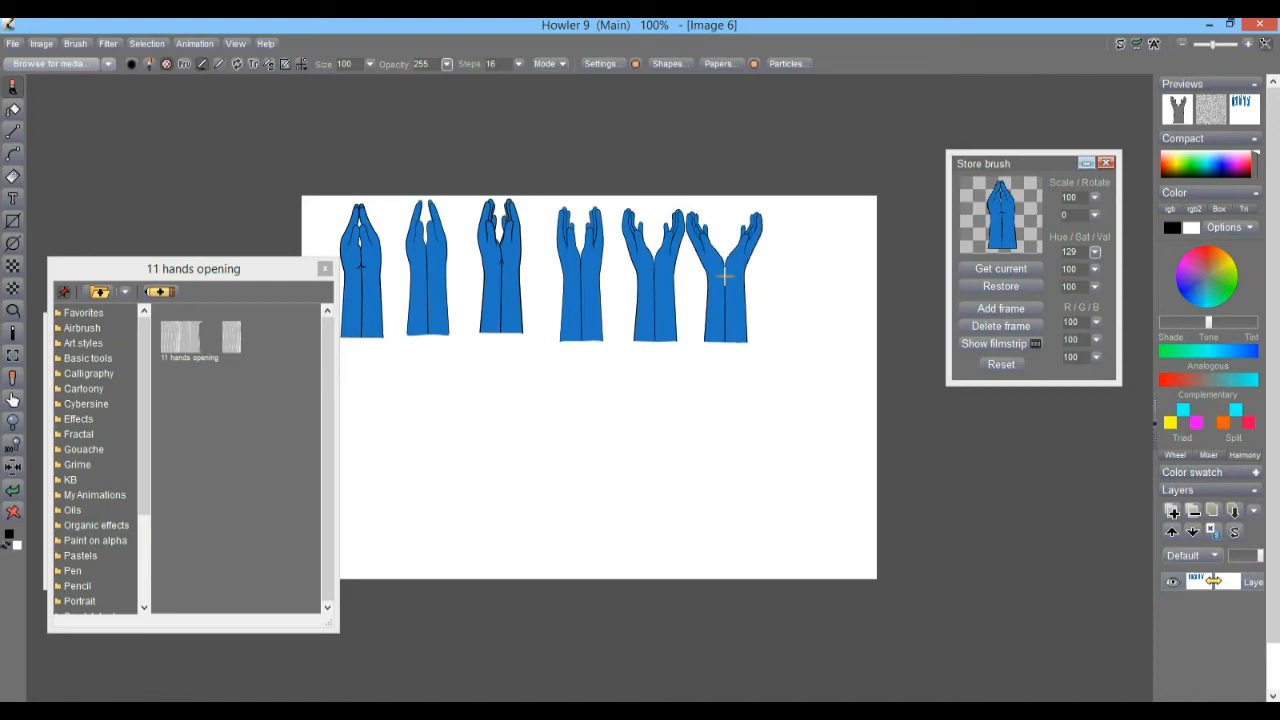
left_click(800, 288)
left_click(430, 472)
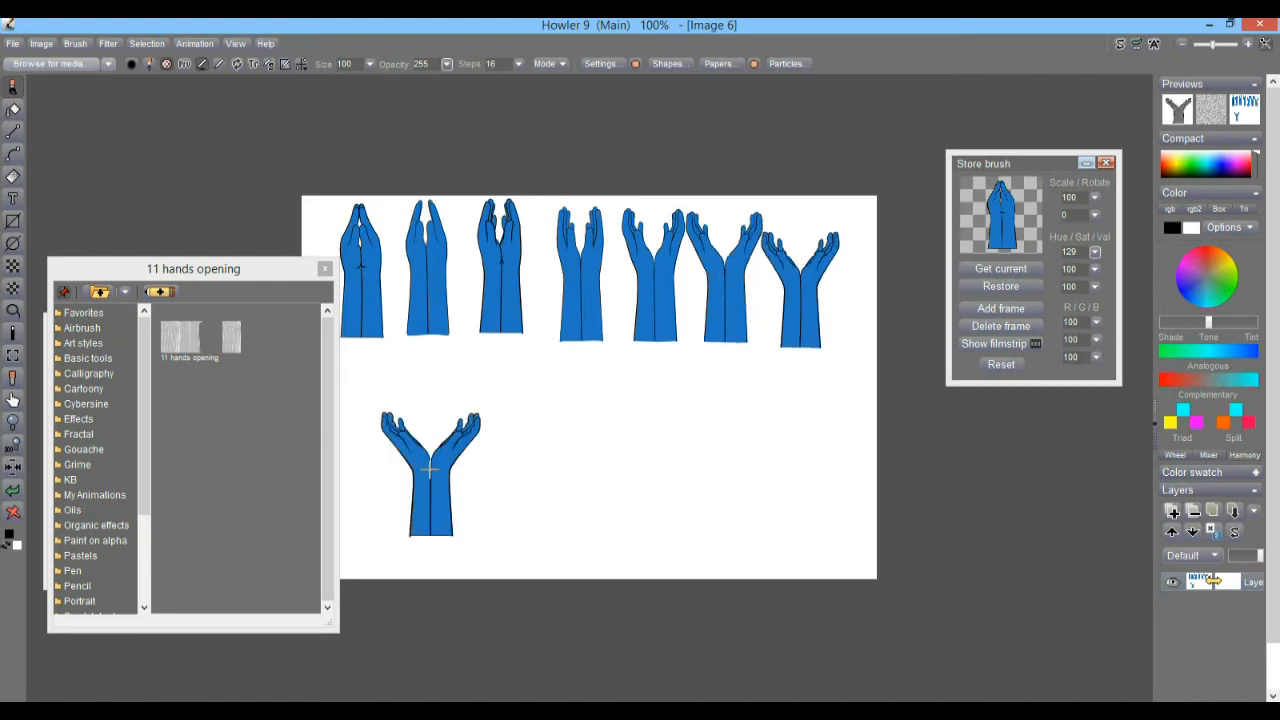
left_click(515, 478)
left_click(622, 472)
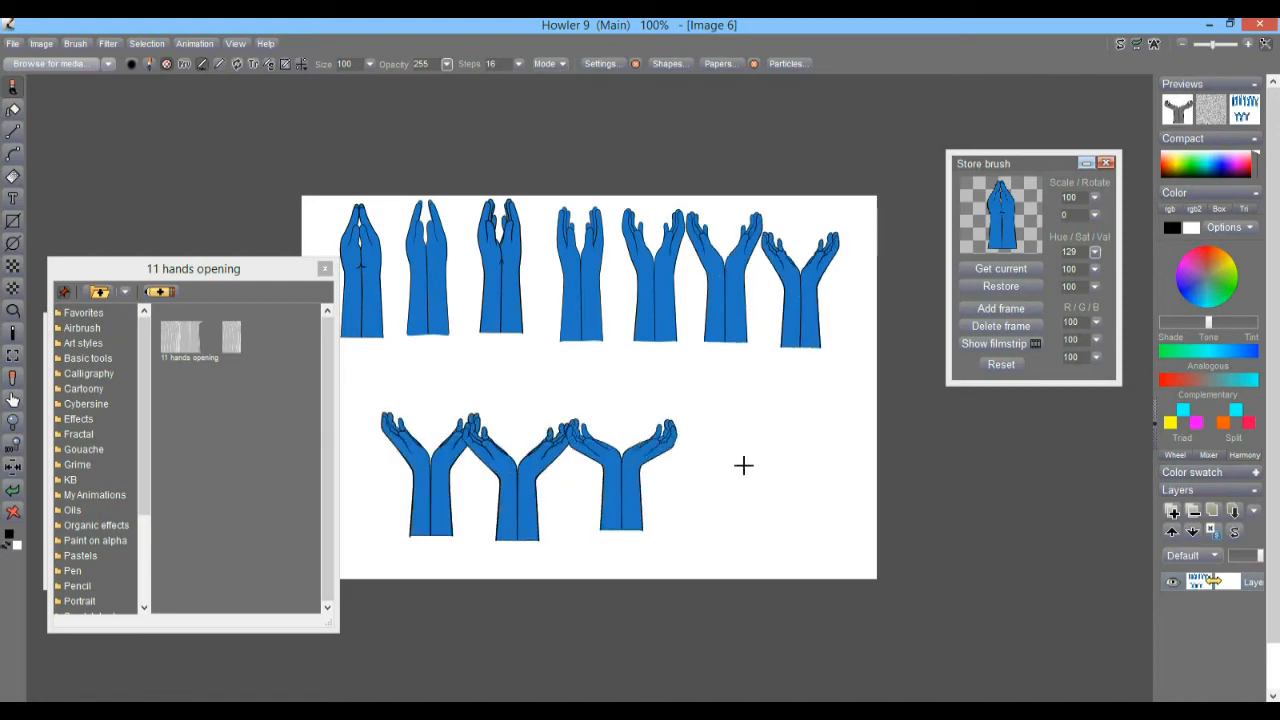
left_click(755, 468)
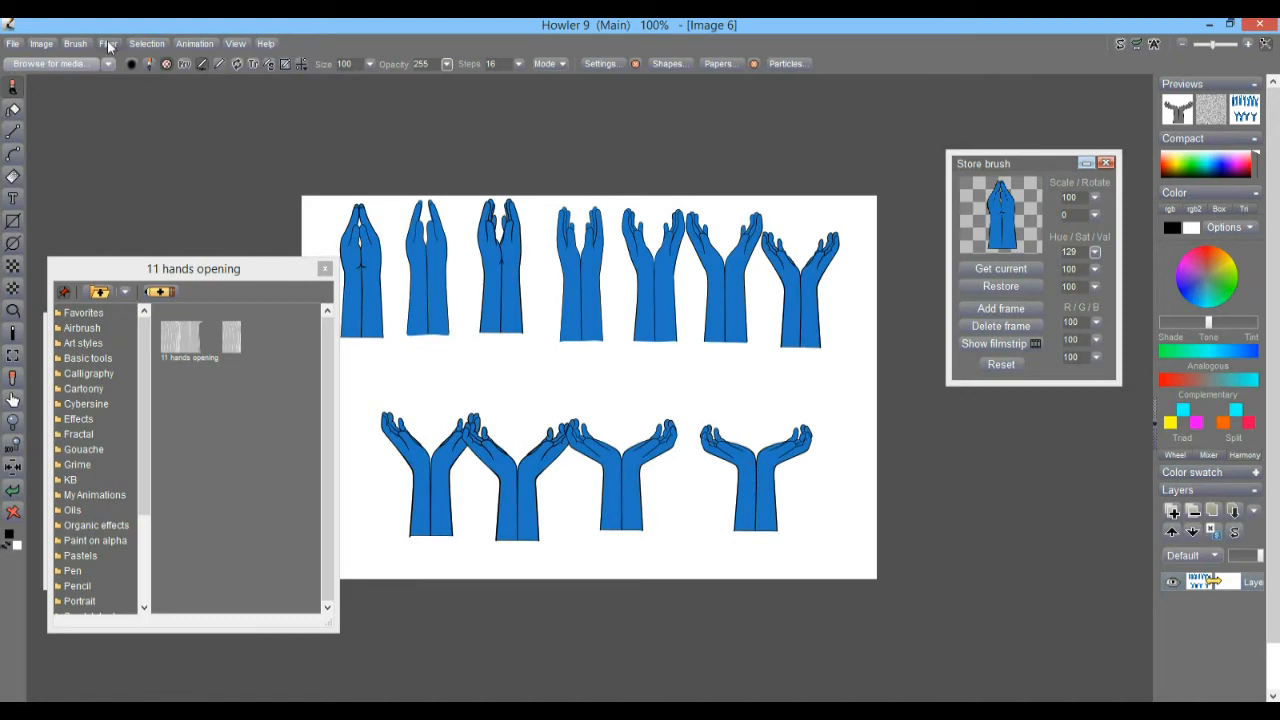
- Enable Go to first frame on mouse down for the animated brush
left_click(76, 45)
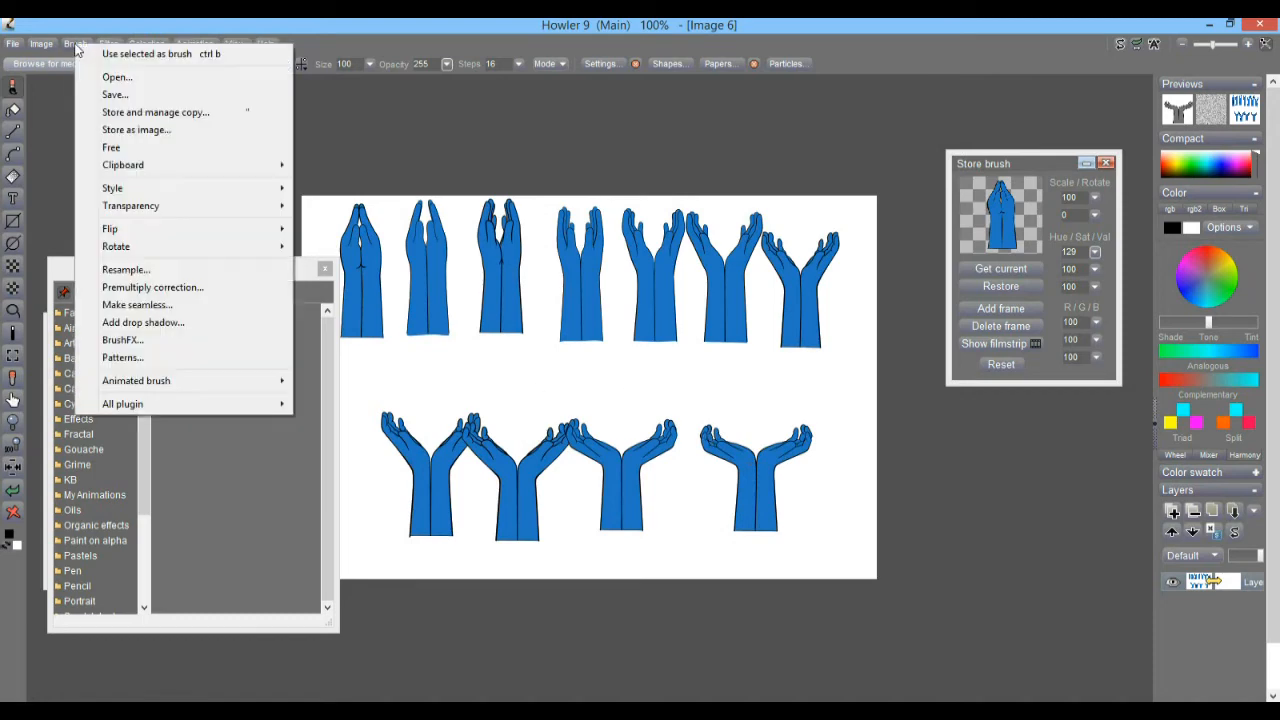
mouse_move(208, 388)
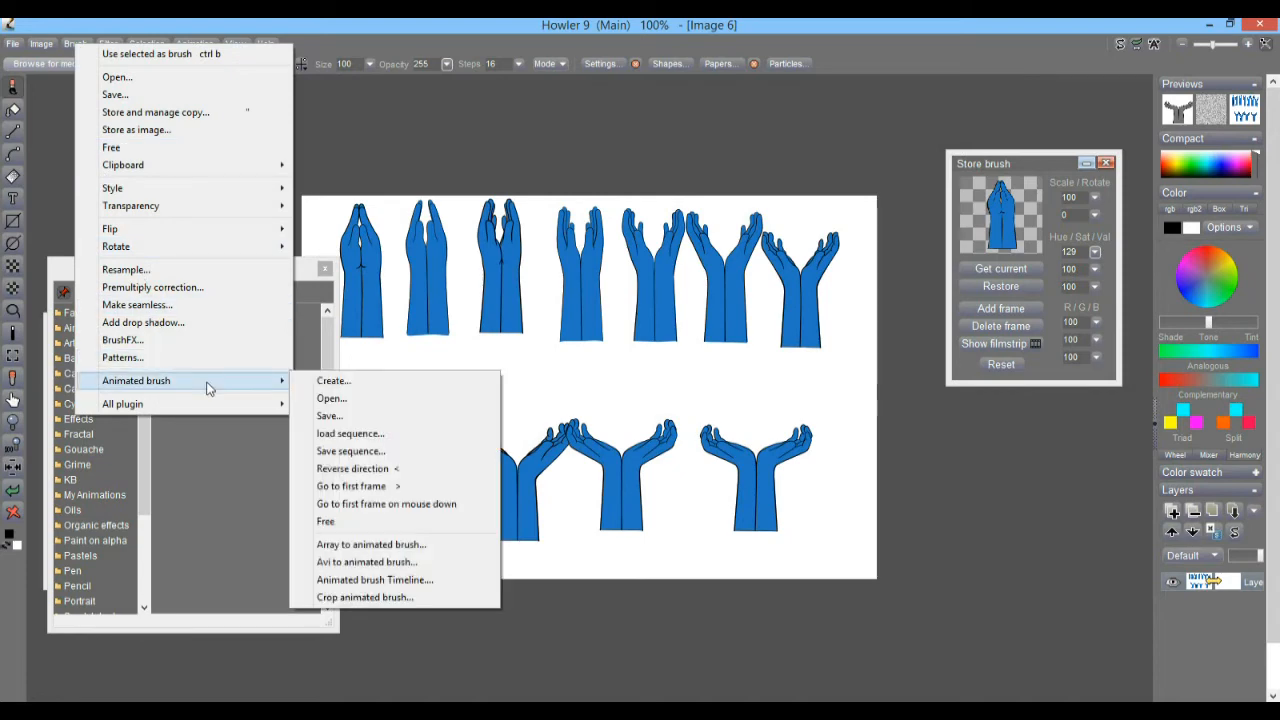
left_click(435, 507)
- Test the first-frame option on a cleared image with two long strokes of blue hands and three single stamps
left_click_drag(420, 330, 705, 340)
left_click(13, 512)
mouse_move(406, 360)
left_mouse_down()
mouse_move(528, 314)
mouse_move(715, 300)
left_mouse_up()
left_click_drag(405, 478, 760, 462)
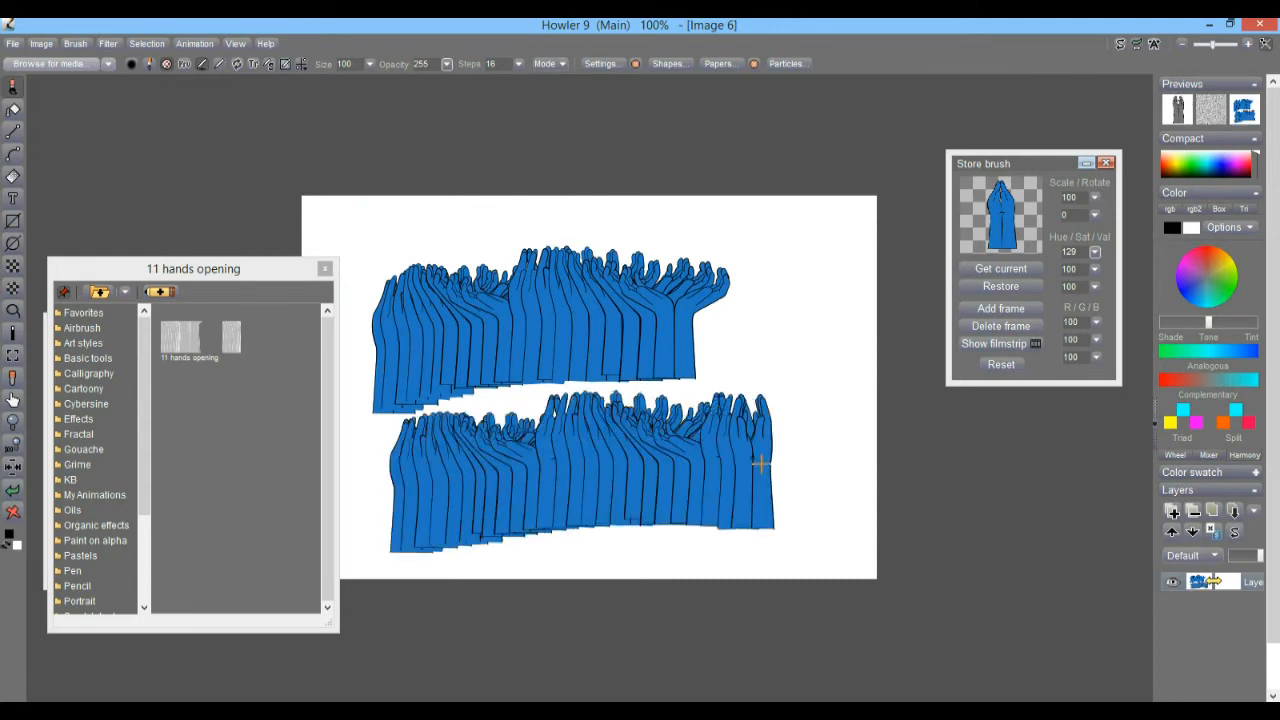
left_click(785, 341)
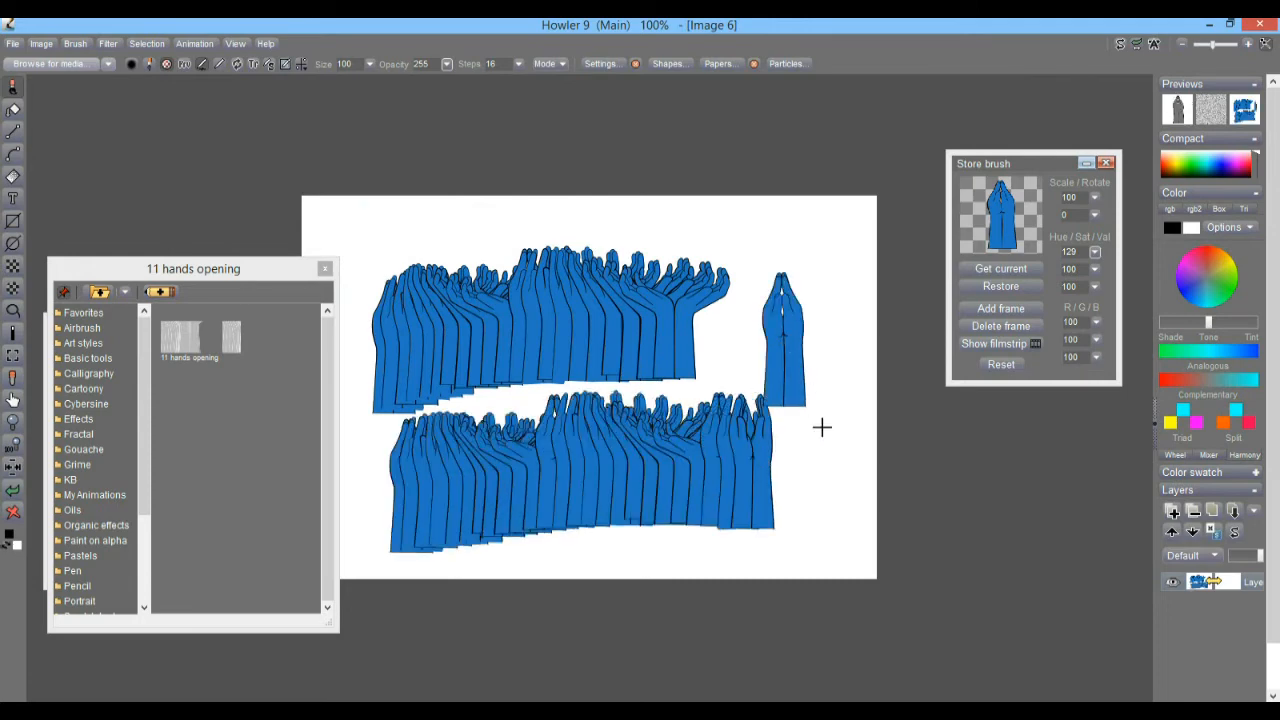
left_click(832, 475)
left_click(846, 286)
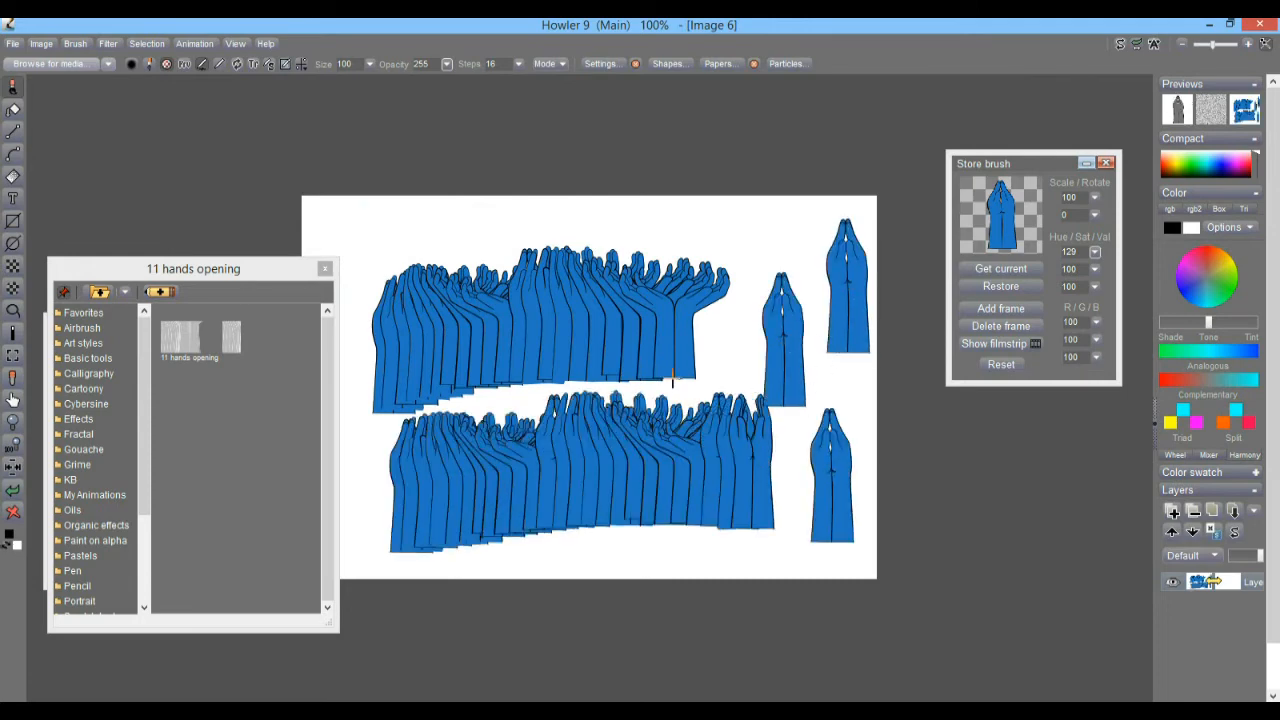
- Clear the image, stamp three single closed hands along the upper part, and paint three short strokes of opening hands below them
left_click(12, 510)
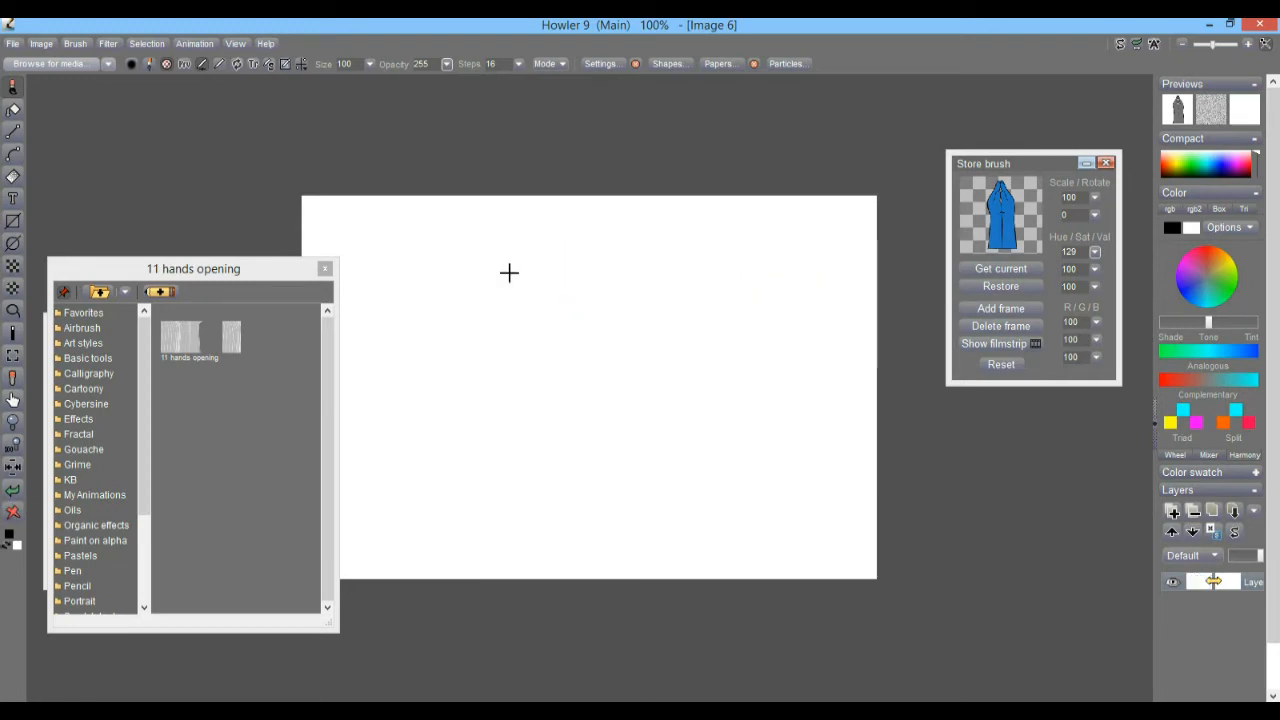
left_click(438, 281)
left_click(516, 274)
left_click(644, 284)
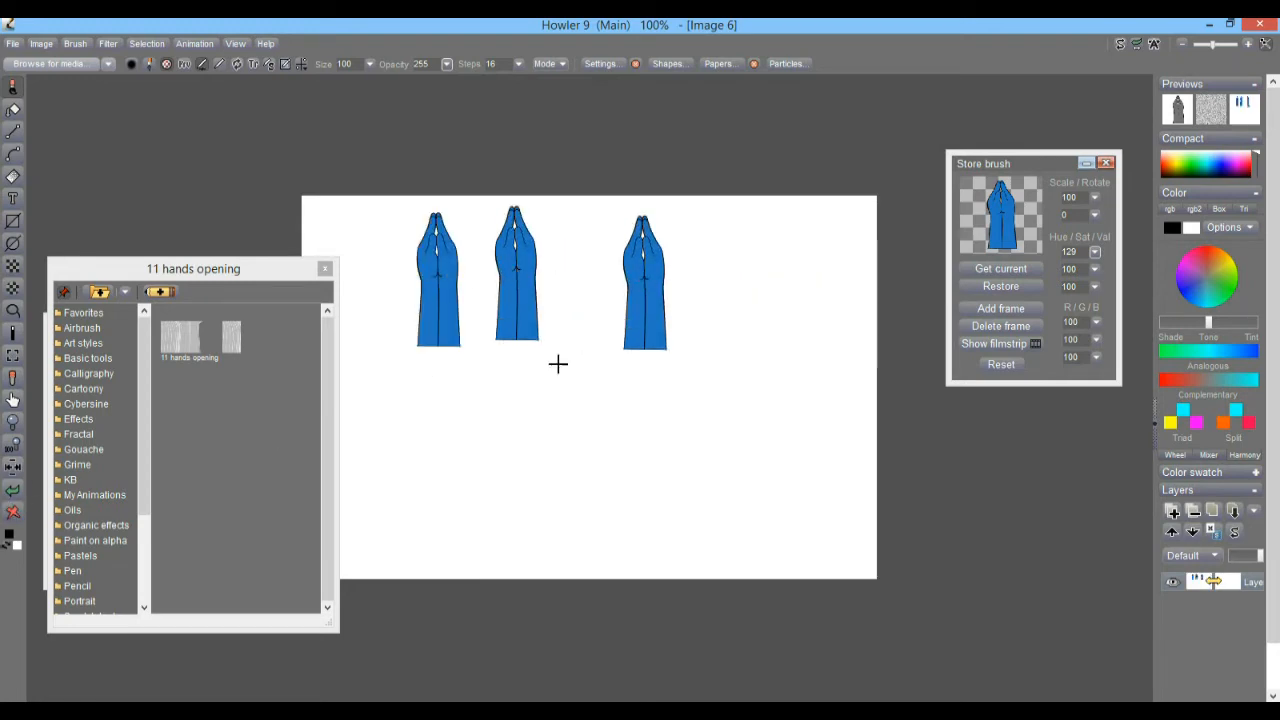
left_click_drag(424, 417, 466, 416)
mouse_move(574, 417)
left_mouse_down()
mouse_move(720, 451)
mouse_move(760, 447)
left_mouse_up()
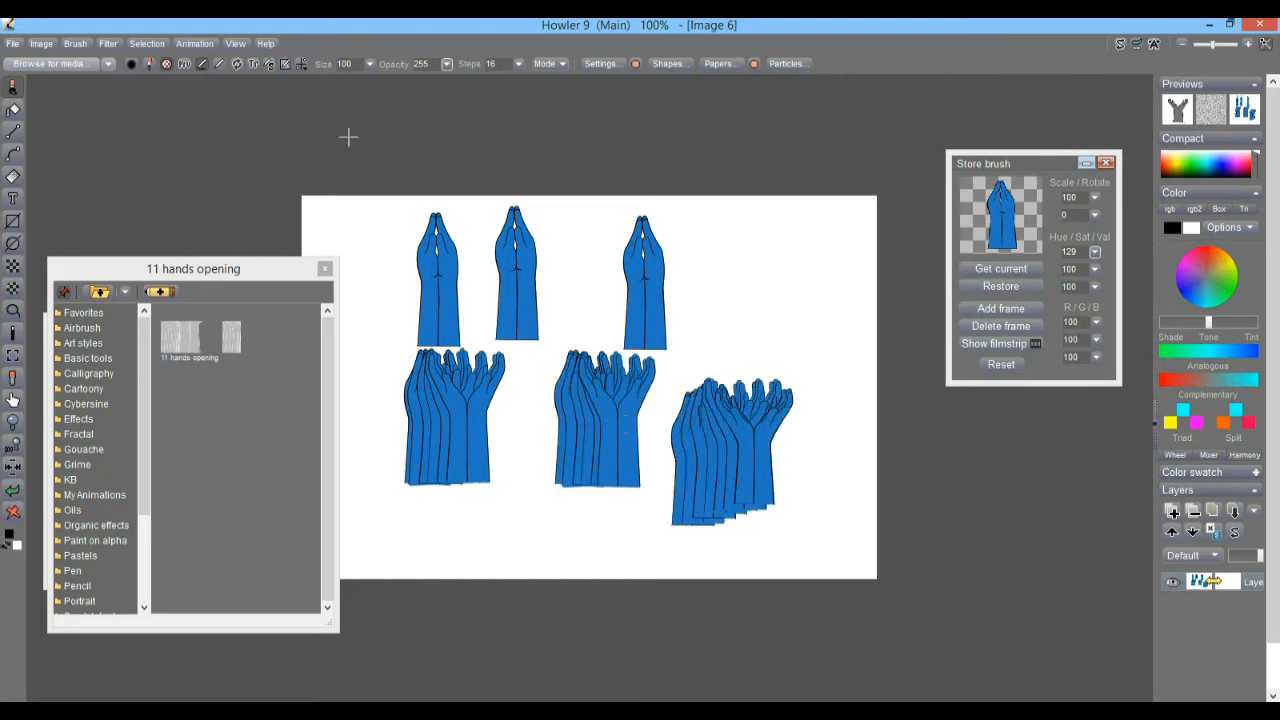
- Check the Go to first frame on mouse down setting among the animated brush options
left_click(78, 44)
mouse_move(139, 388)
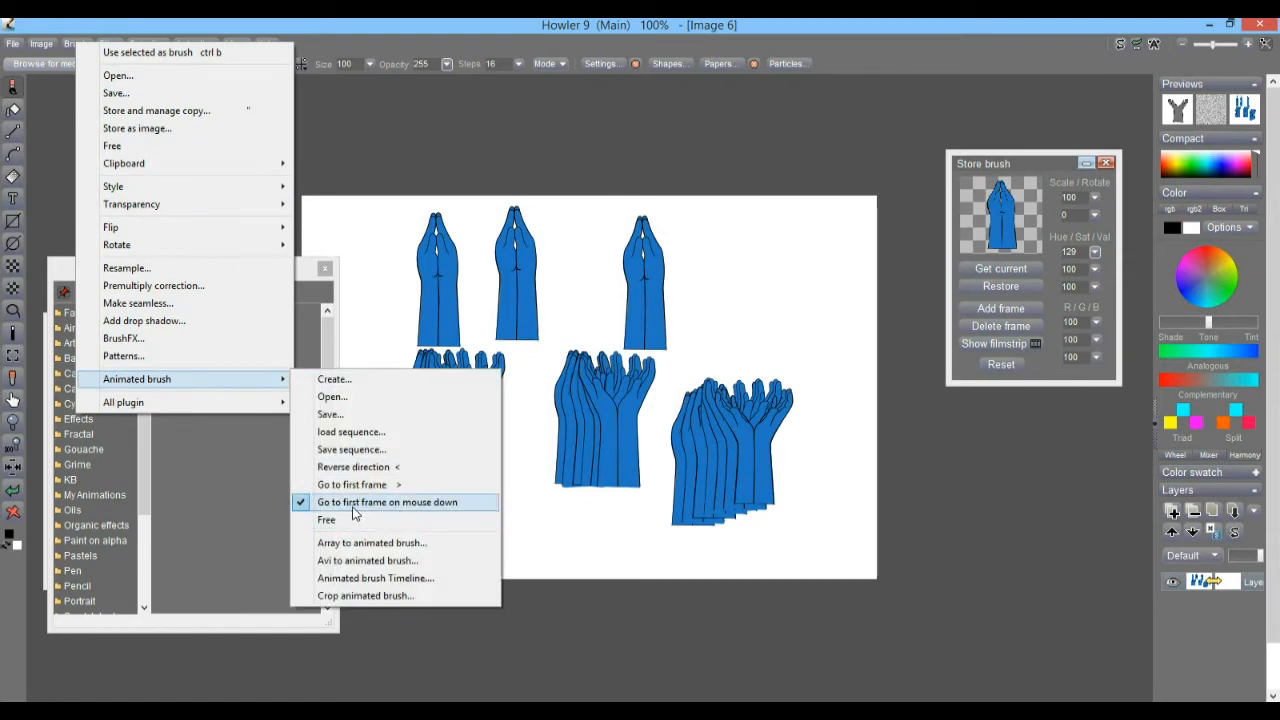
left_click(281, 23)
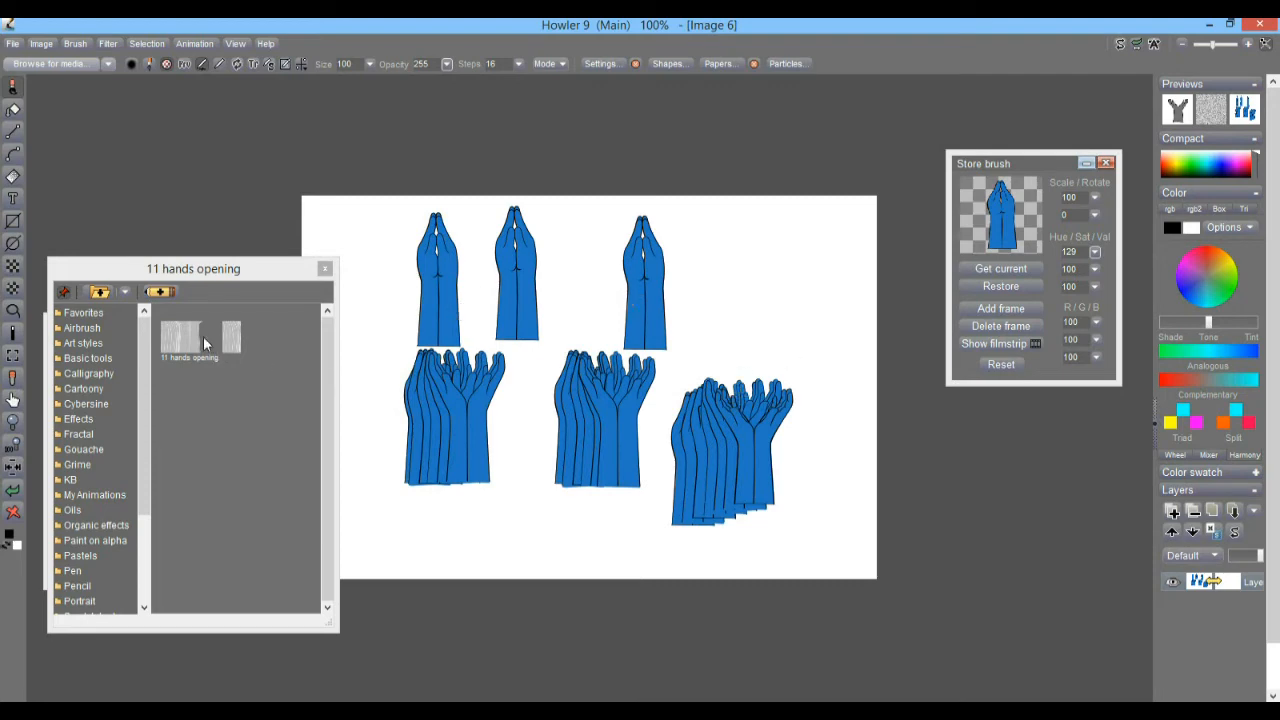
- Paint a translucent green stroke with the 11 hands opening media, and set the opacity to 255 for an opaque stroke across the image
left_click_drag(470, 384, 792, 378)
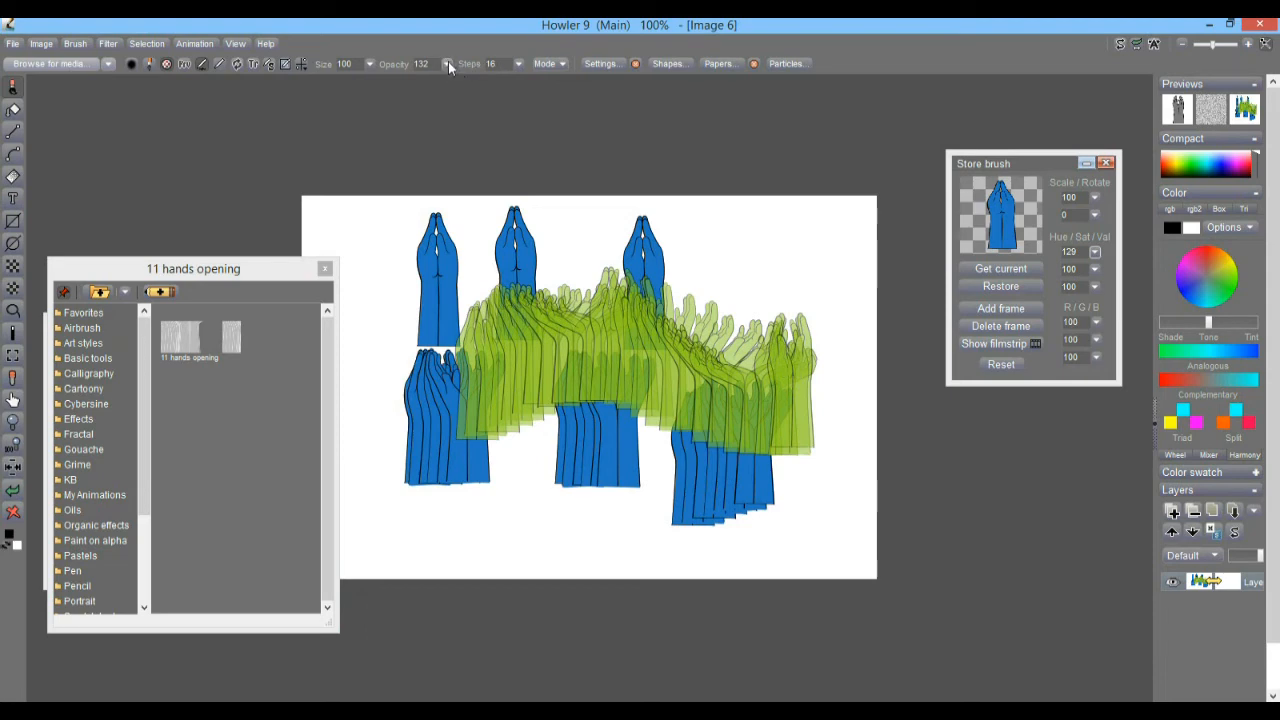
left_click(447, 64)
left_click_drag(403, 84, 498, 84)
mouse_move(473, 458)
left_mouse_down()
mouse_move(738, 314)
mouse_move(733, 304)
left_mouse_up()
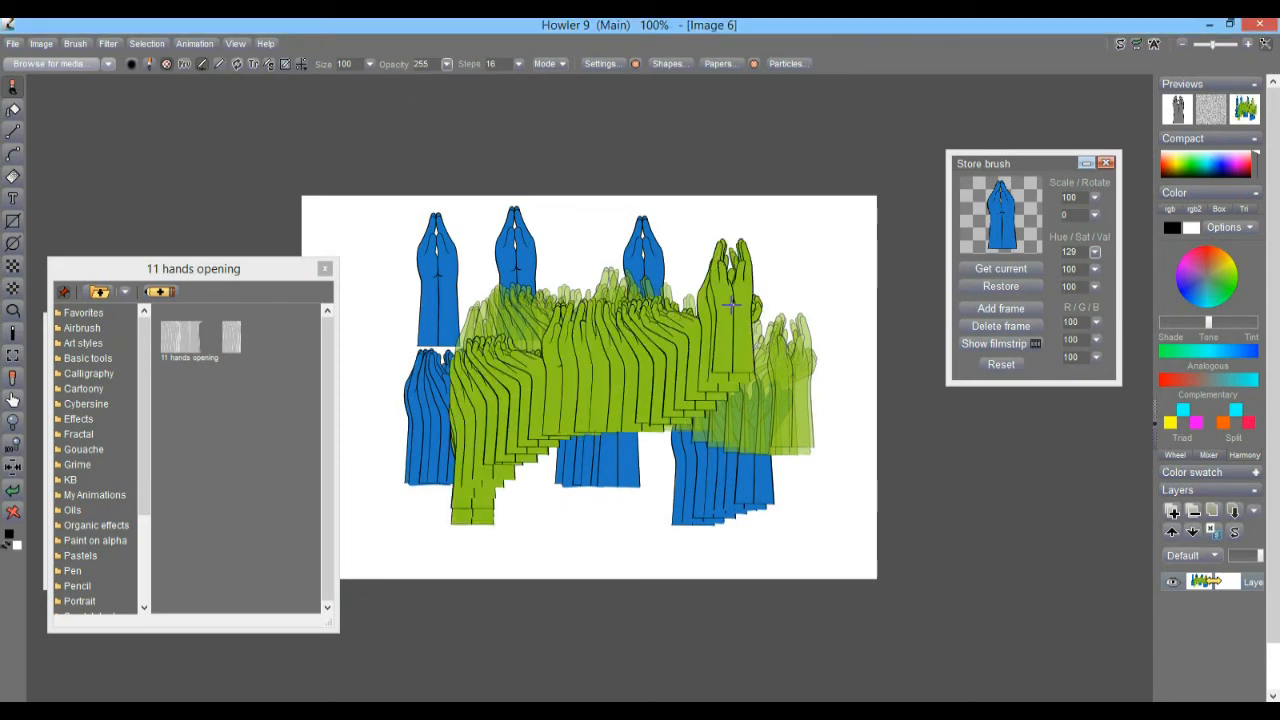
- Save the opaque green brush as a new media named 11 hands opening reen
left_click(167, 294)
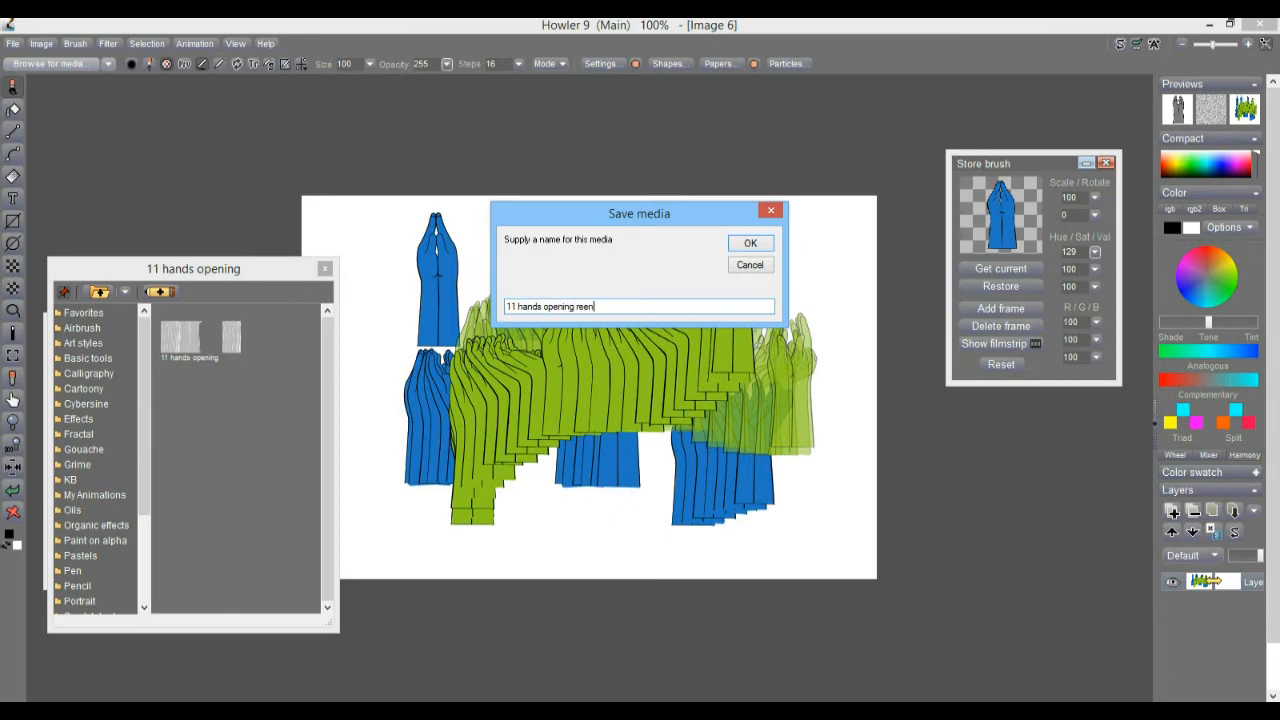
key("Return")
- Paint across the image with the 11 hands opening reen media and with the 11 hands opening media to compare their opacity
left_click(190, 348)
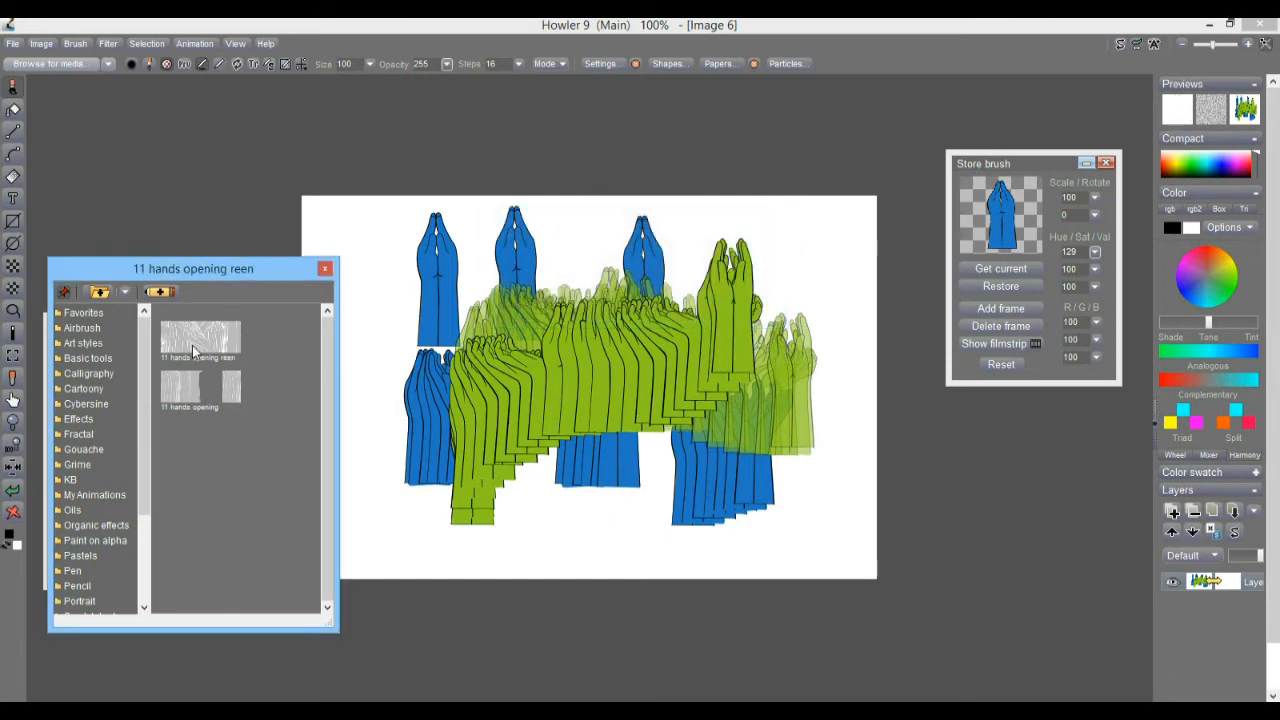
left_click_drag(426, 339, 821, 377)
left_click(215, 400)
left_click_drag(460, 468, 740, 470)
left_click_drag(610, 365, 796, 496)
scroll(789, 496, "up", 3)
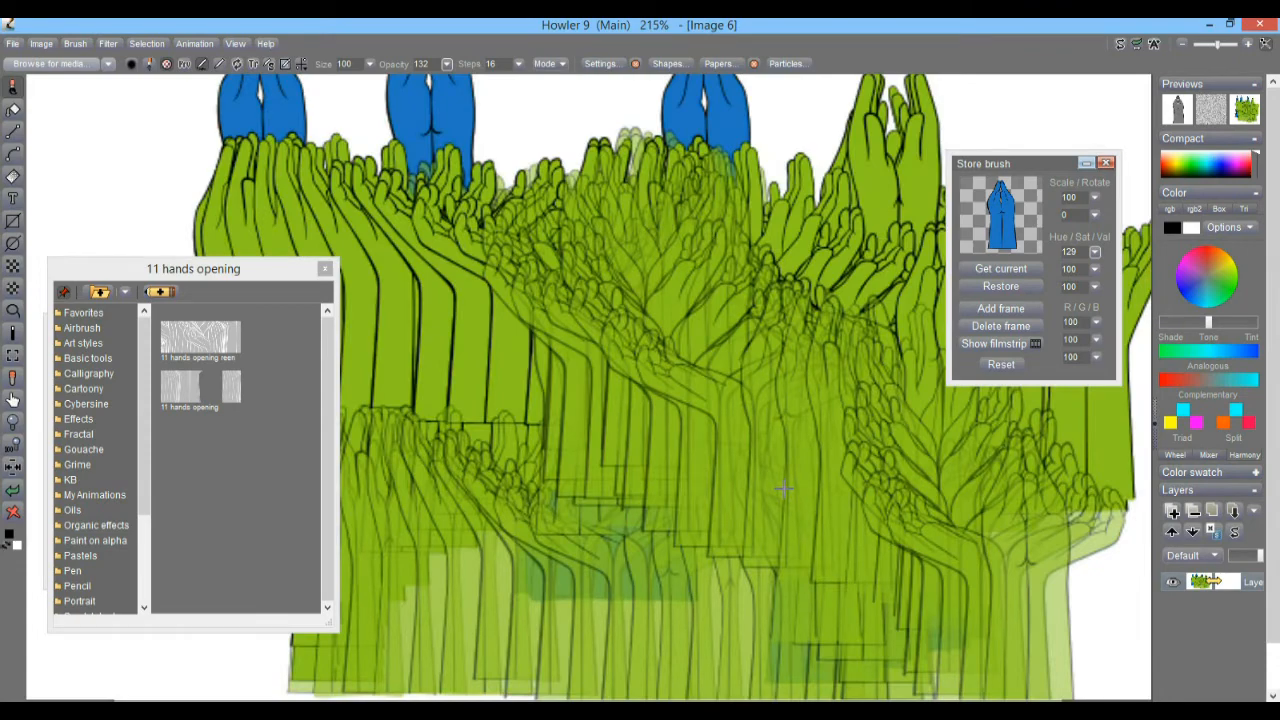
- Clear the canvas and paint two strokes across its middle with the "11 hands opening reen" brush
scroll(784, 488, "down", 7)
scroll(780, 486, "up", 1)
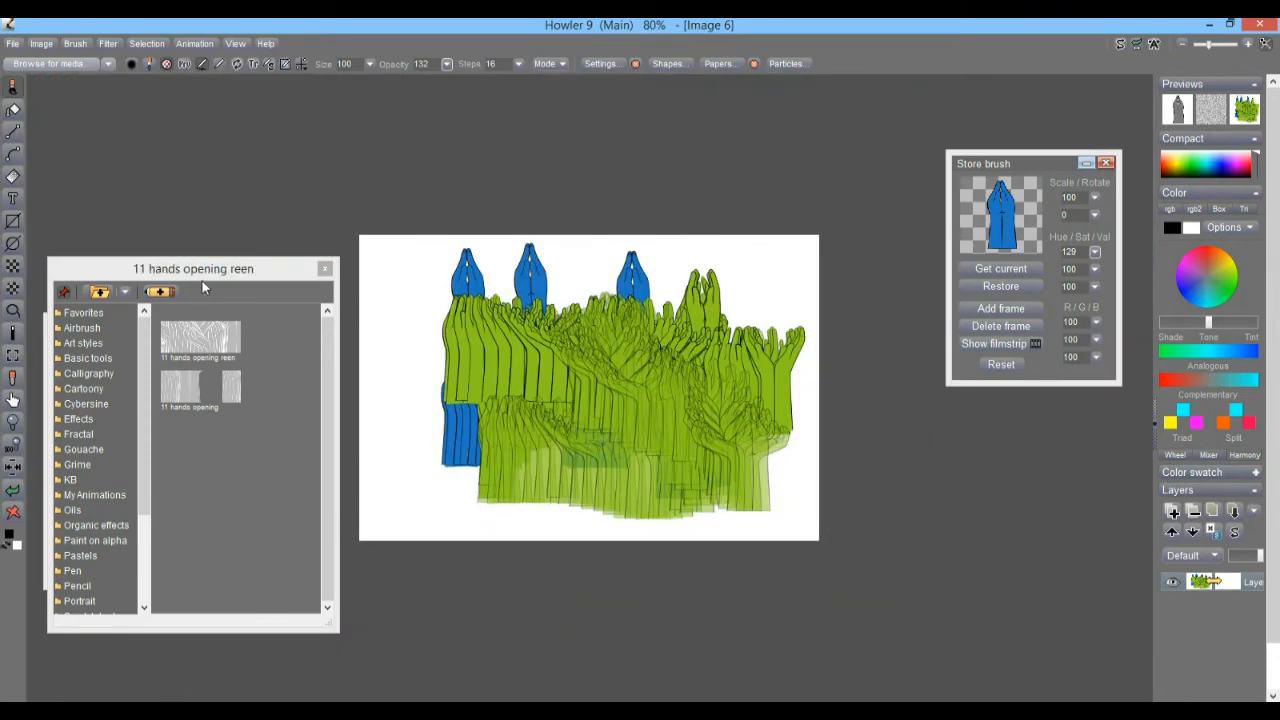
left_click(13, 511)
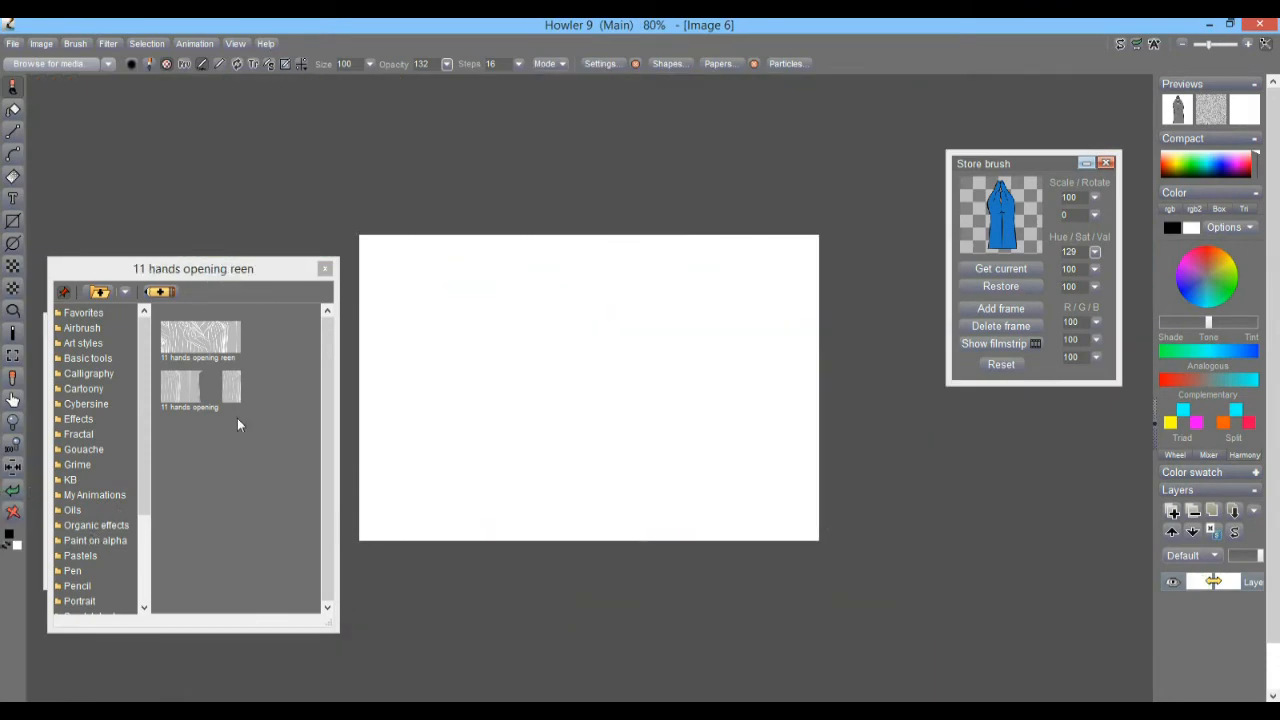
left_click(212, 345)
left_click_drag(469, 406, 727, 387)
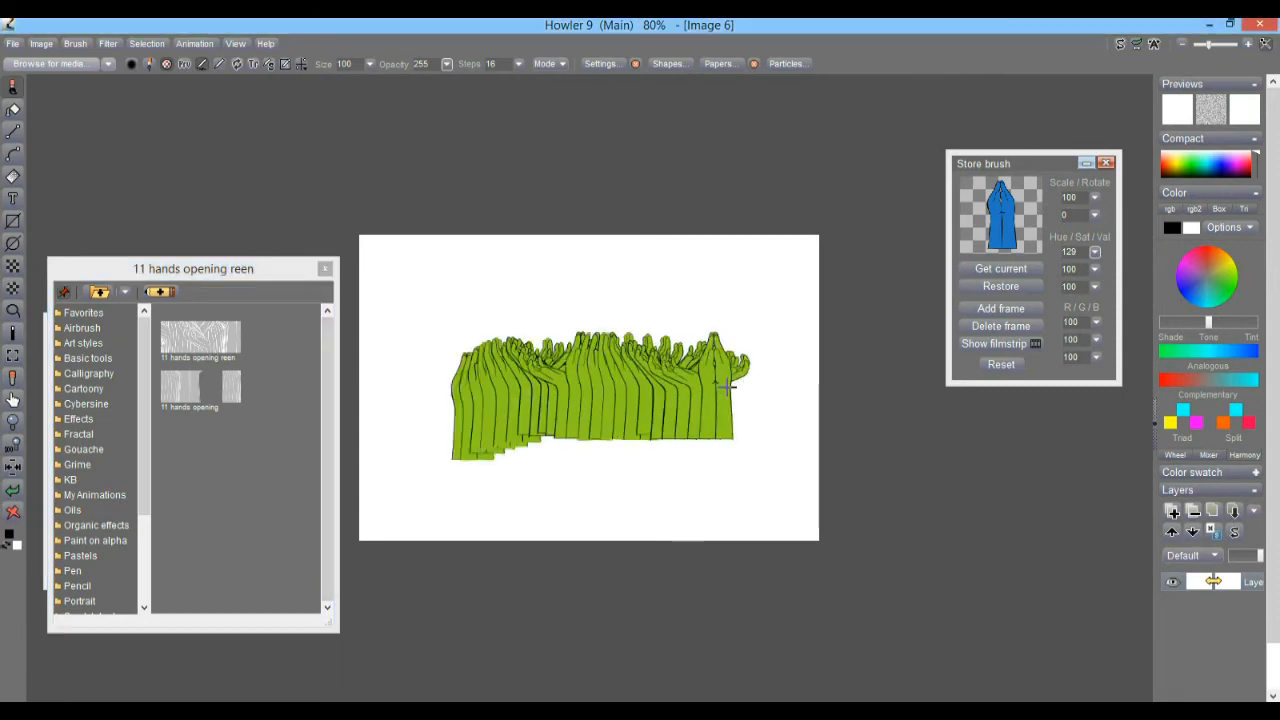
mouse_move(519, 383)
left_mouse_down()
mouse_move(610, 375)
mouse_move(582, 390)
left_mouse_up()
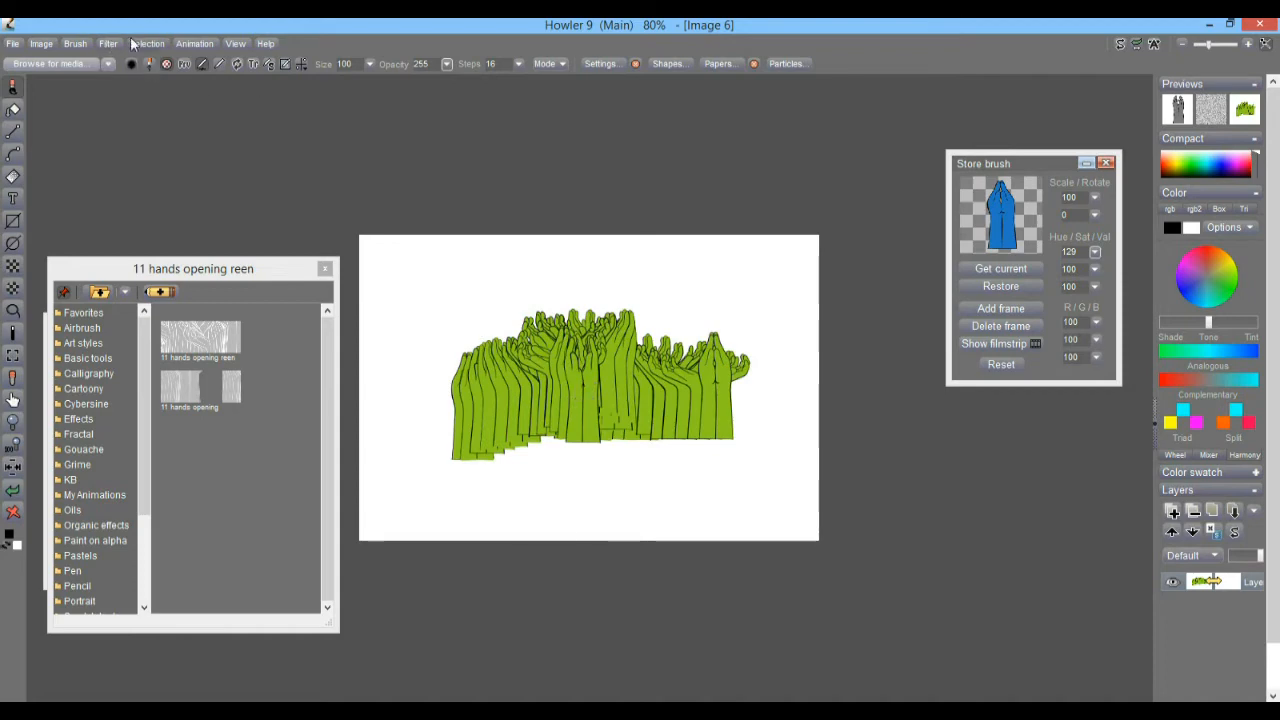
left_click(73, 50)
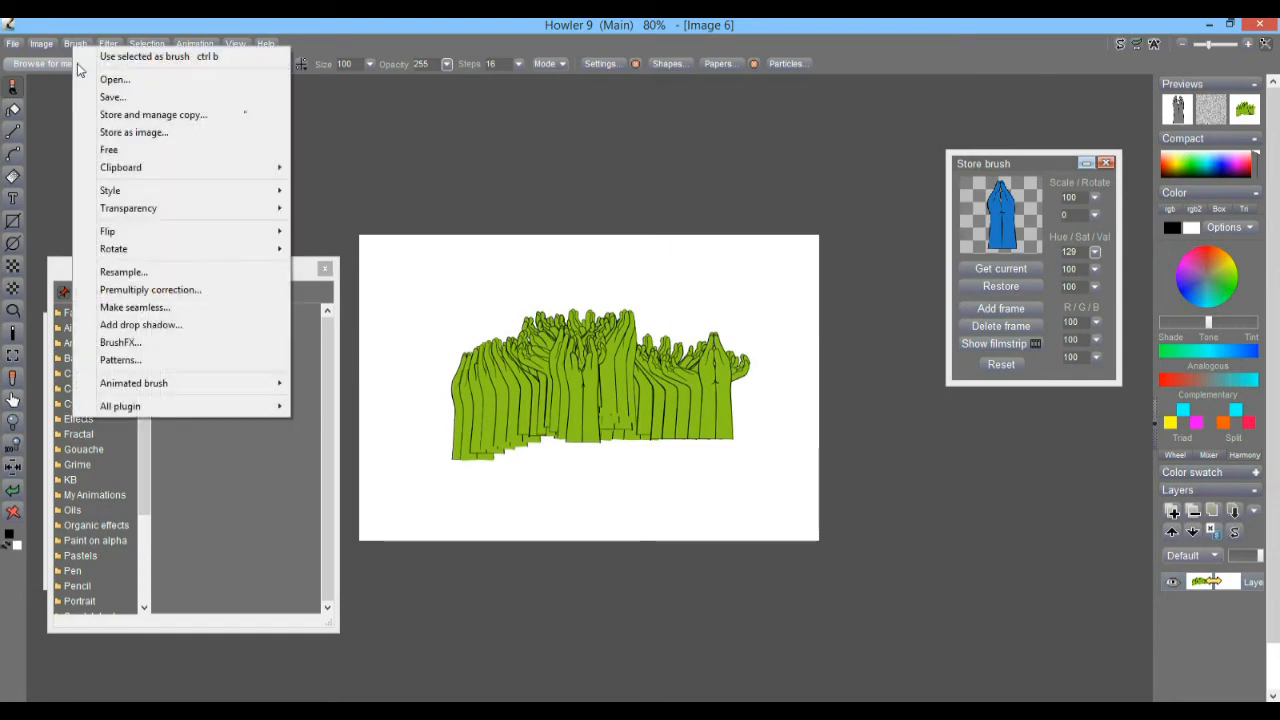
mouse_move(148, 386)
left_click(255, 55)
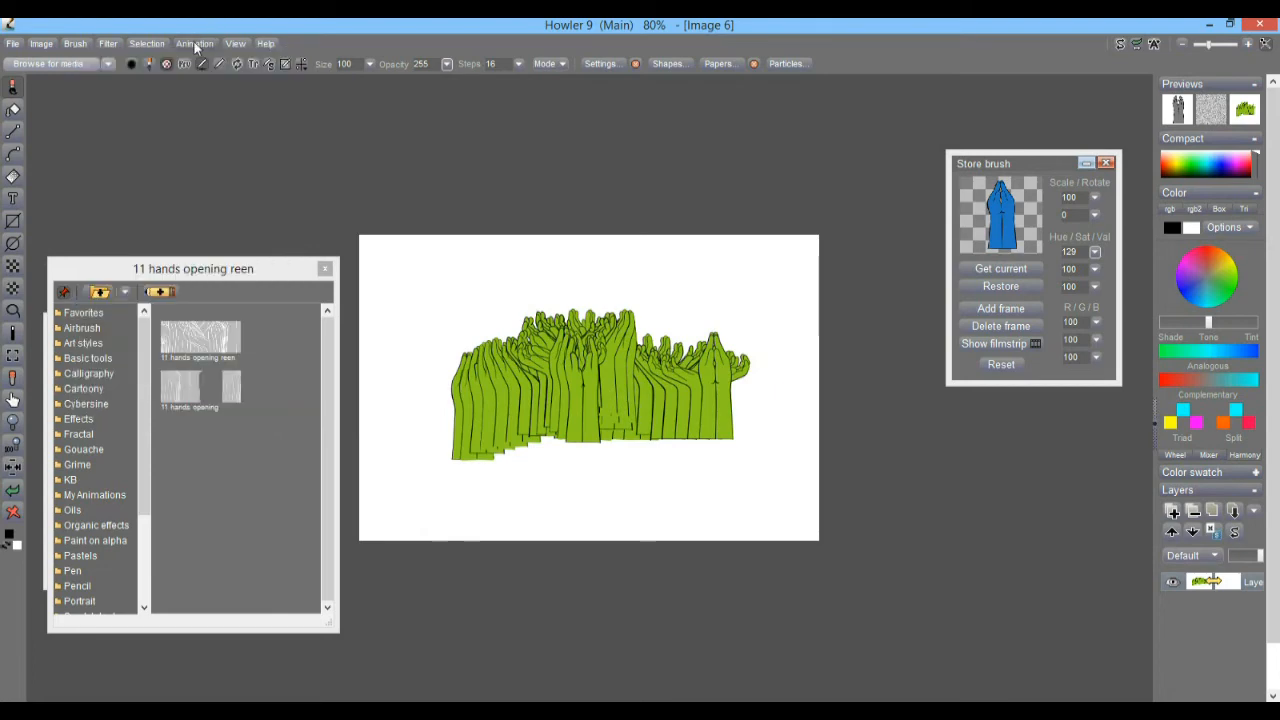
- Load the image sequence Hands_001.TGA to Hands_011.TGA from the "as Targa" subfolder of "Hands by Tami" as an animation
left_click(195, 44)
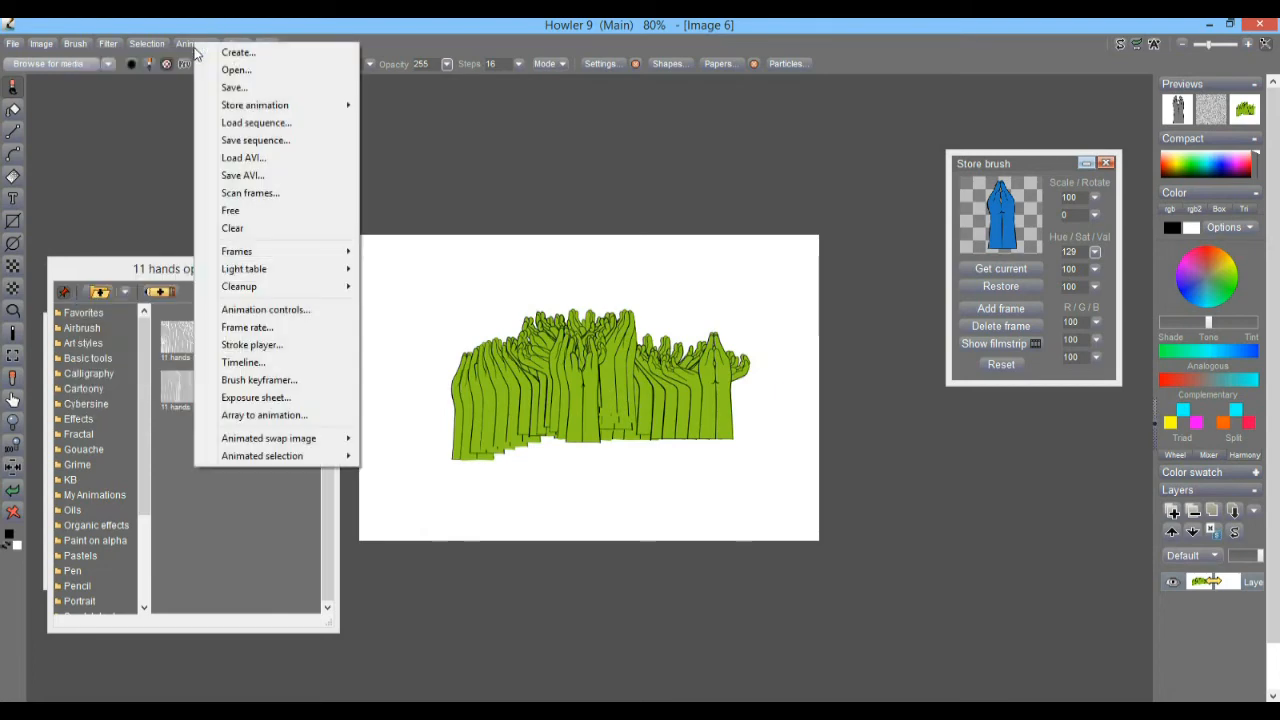
mouse_move(249, 107)
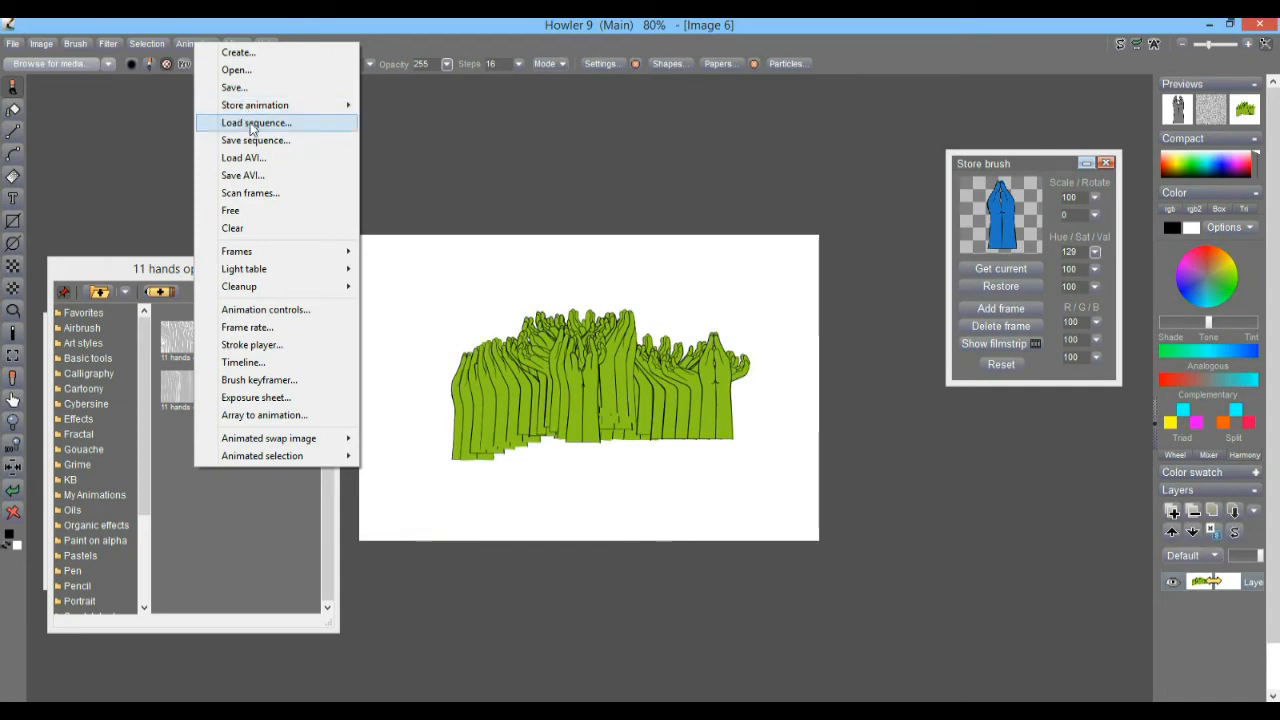
left_click(252, 126)
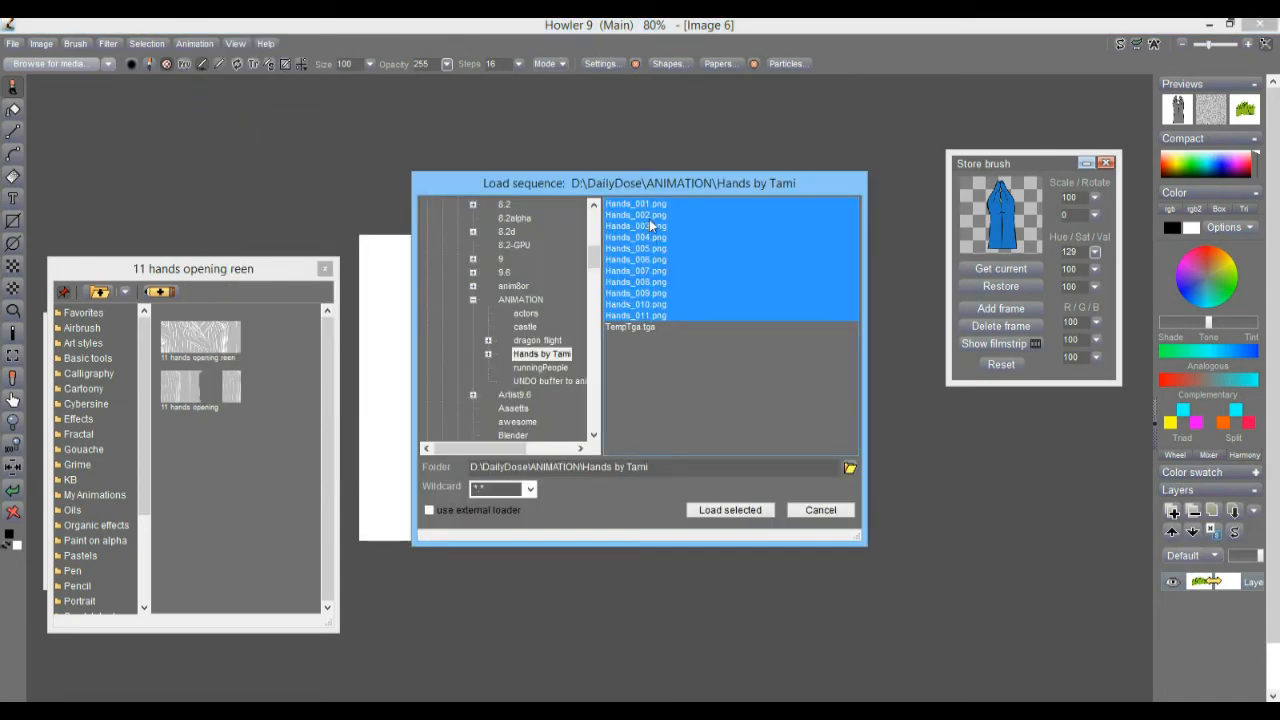
left_click(489, 355)
left_click(557, 370)
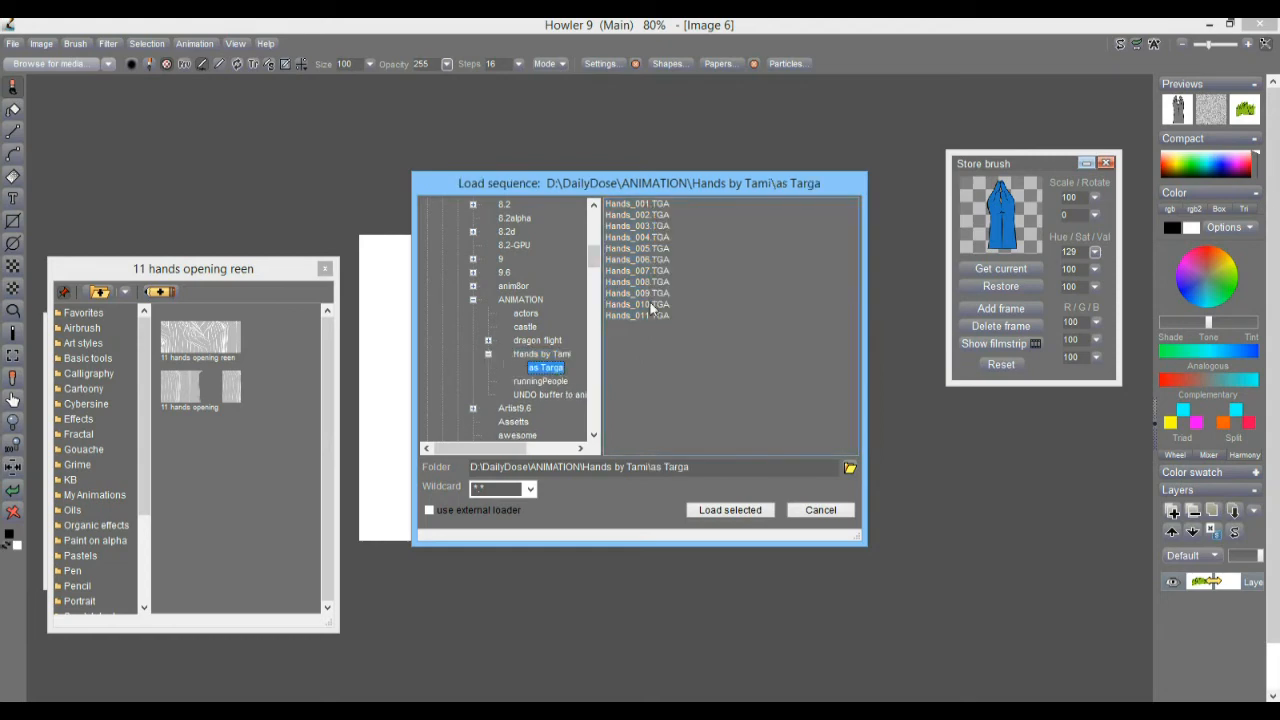
left_click(660, 205)
left_click_drag(660, 208, 664, 318)
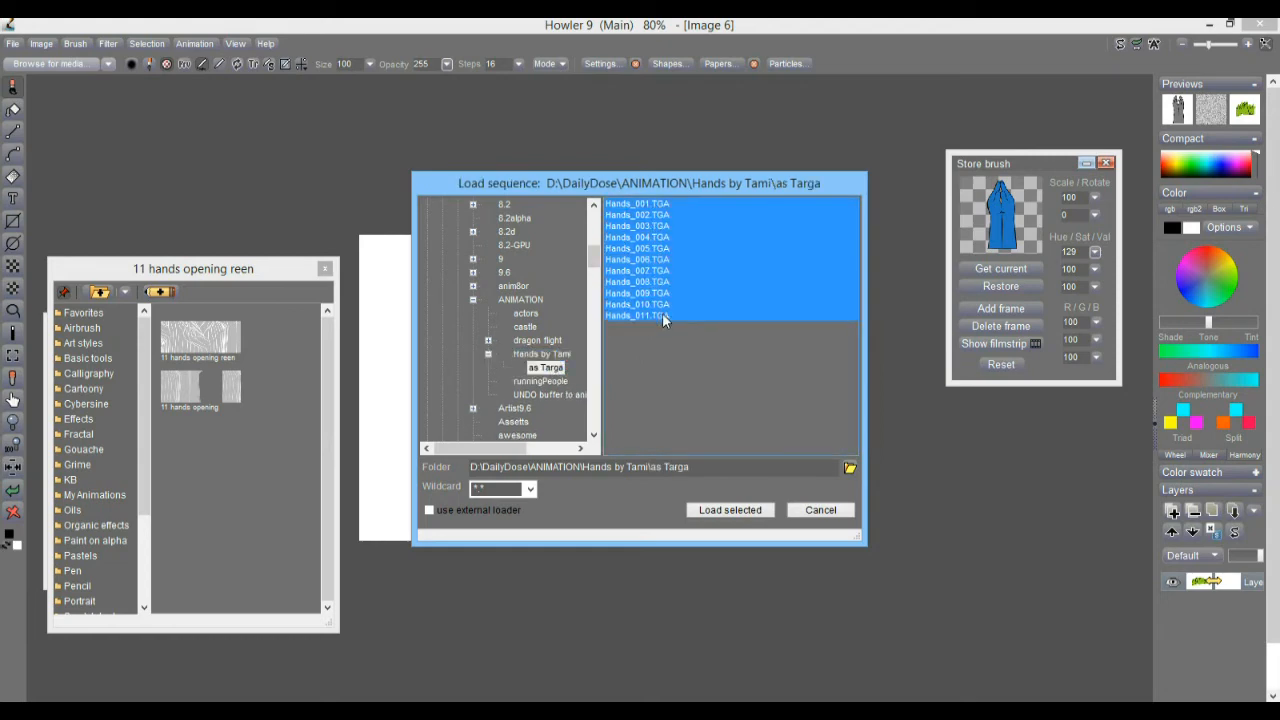
left_click(742, 509)
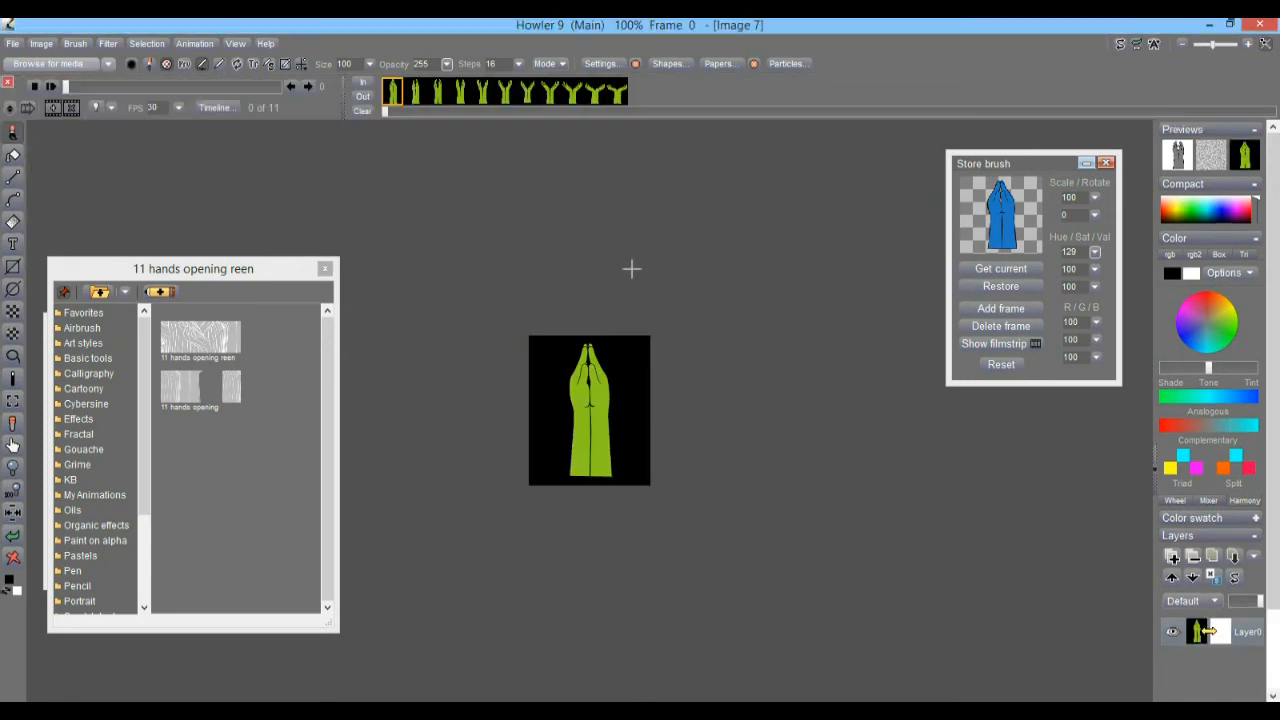
- Play back the loaded hands animation and rewind it to the first frame
left_click_drag(110, 88, 75, 97)
left_click(200, 43)
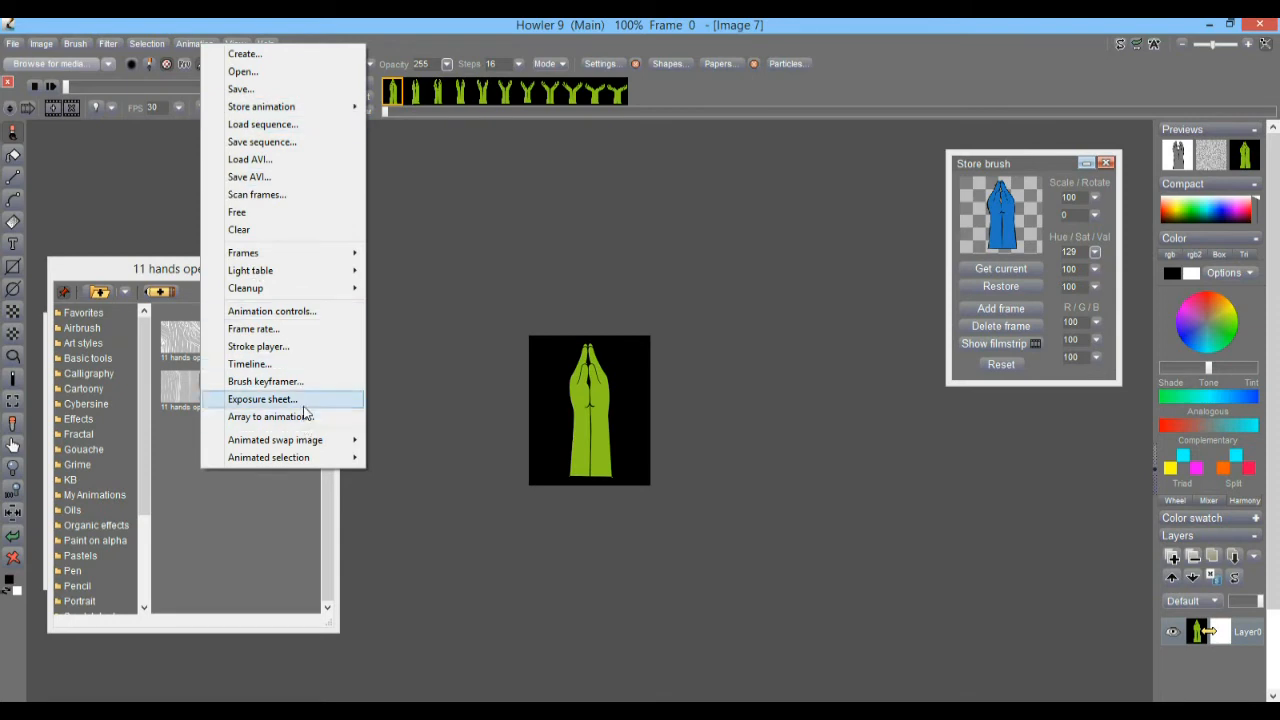
mouse_move(277, 260)
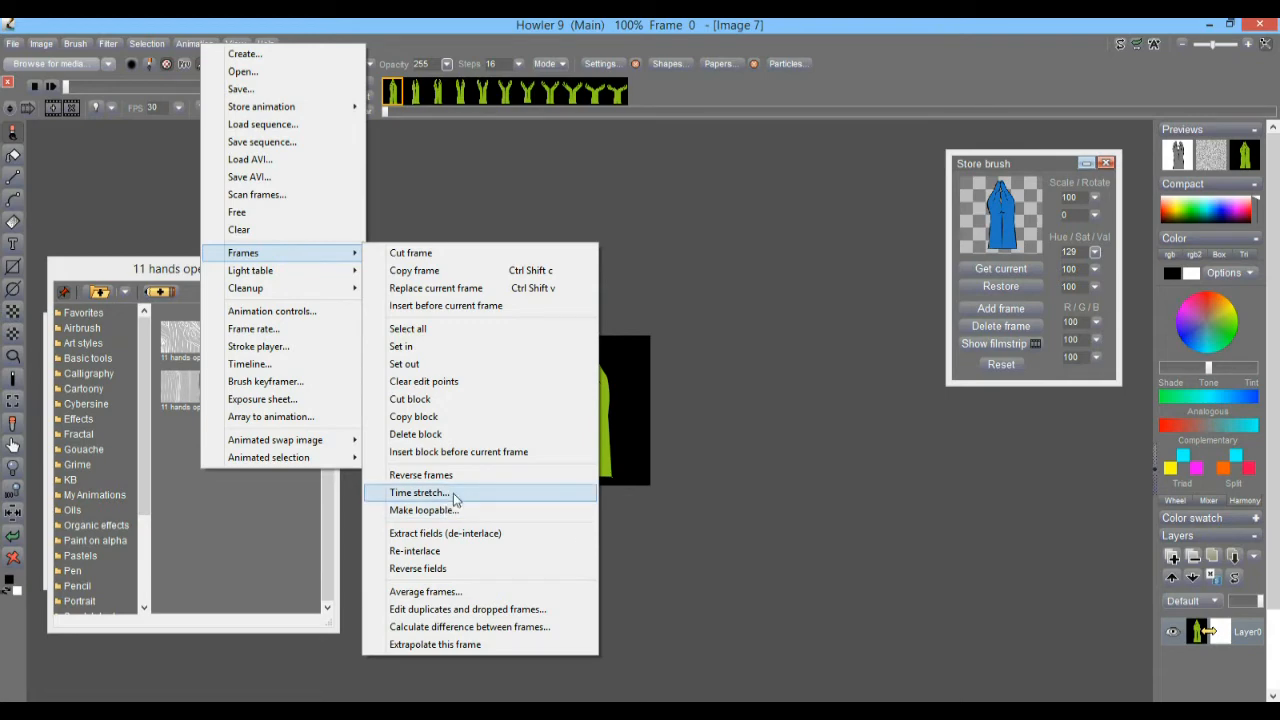
left_click(103, 165)
left_click(51, 87)
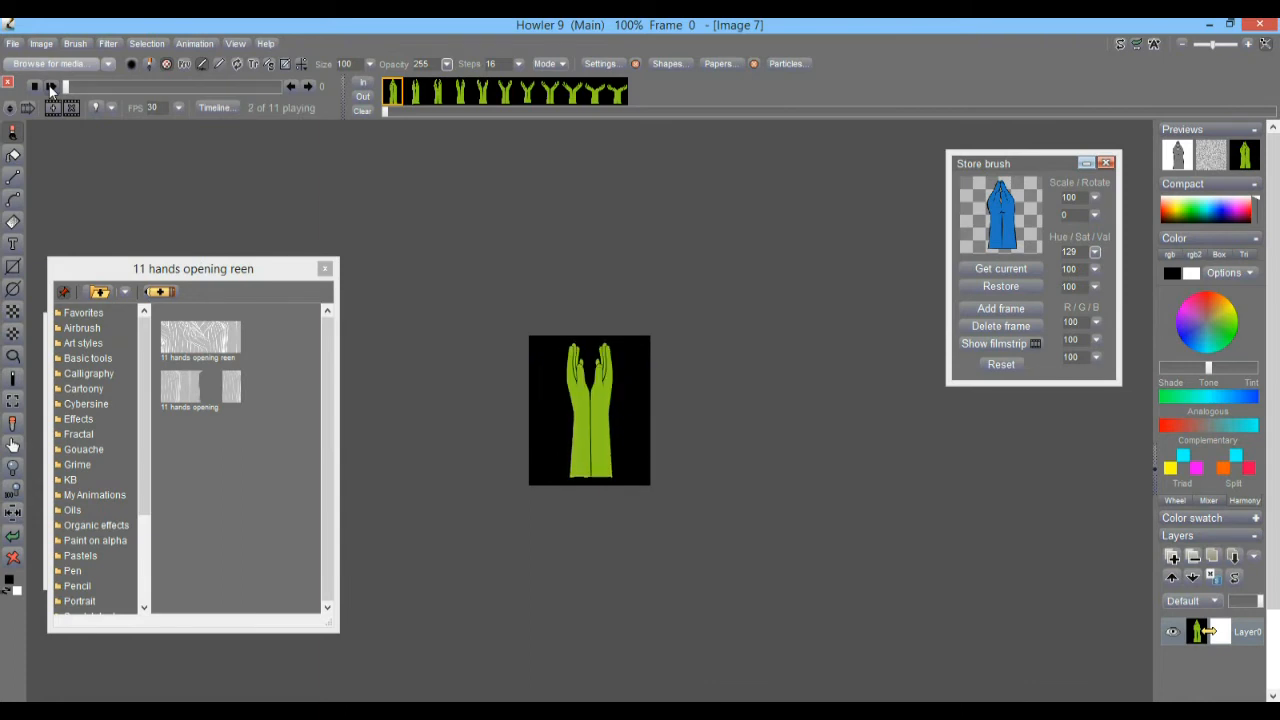
left_click_drag(102, 90, 62, 89)
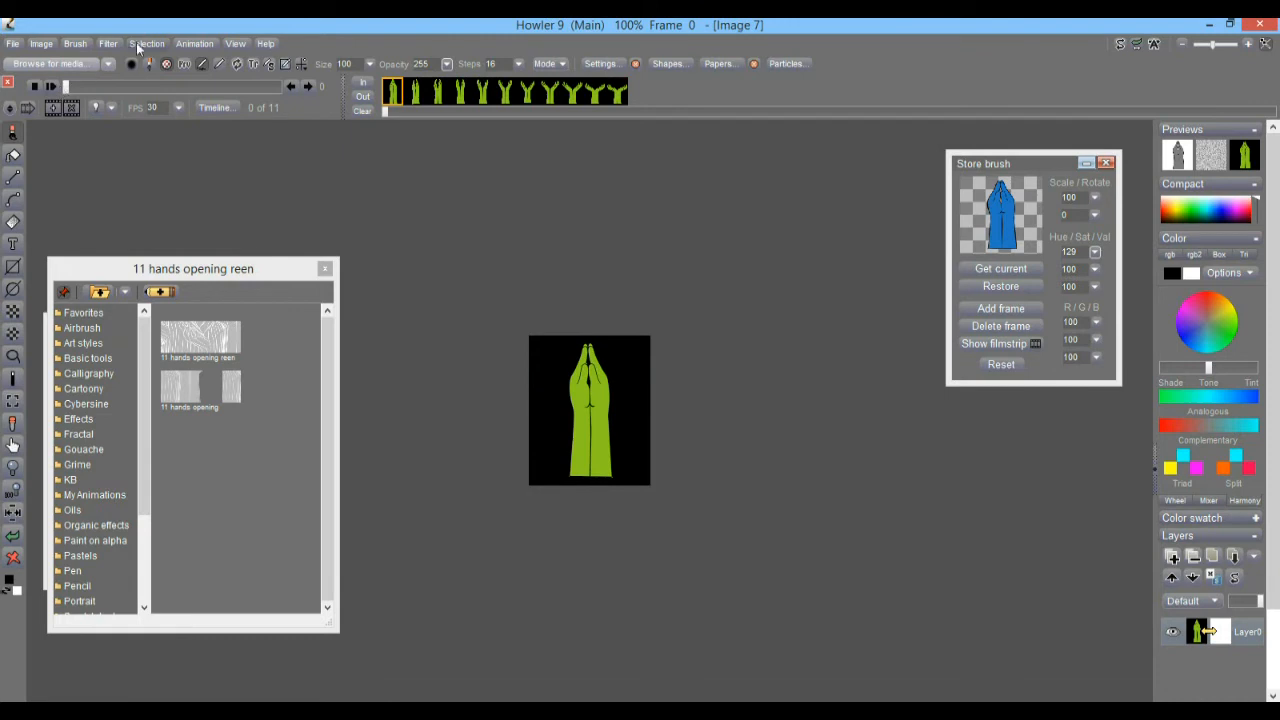
- Set the animation's frame rate to 10 fps and preview the playback
left_click(178, 107)
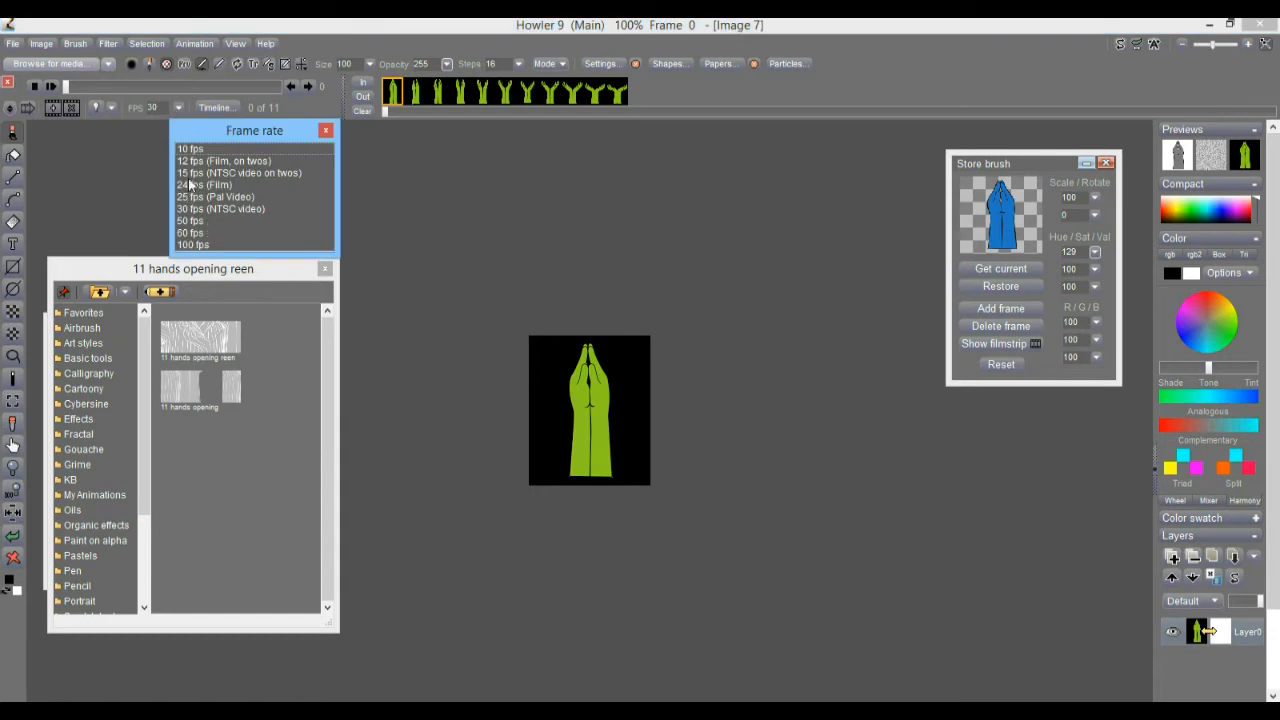
left_click(190, 149)
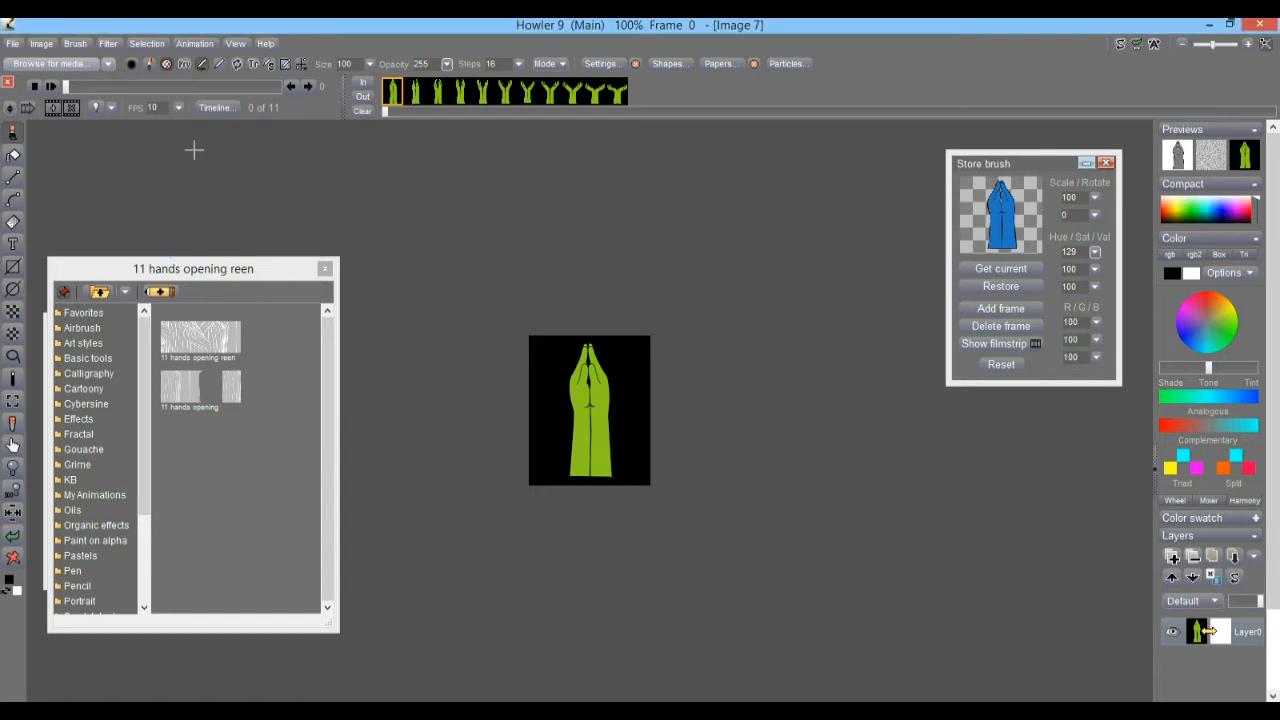
left_click(50, 87)
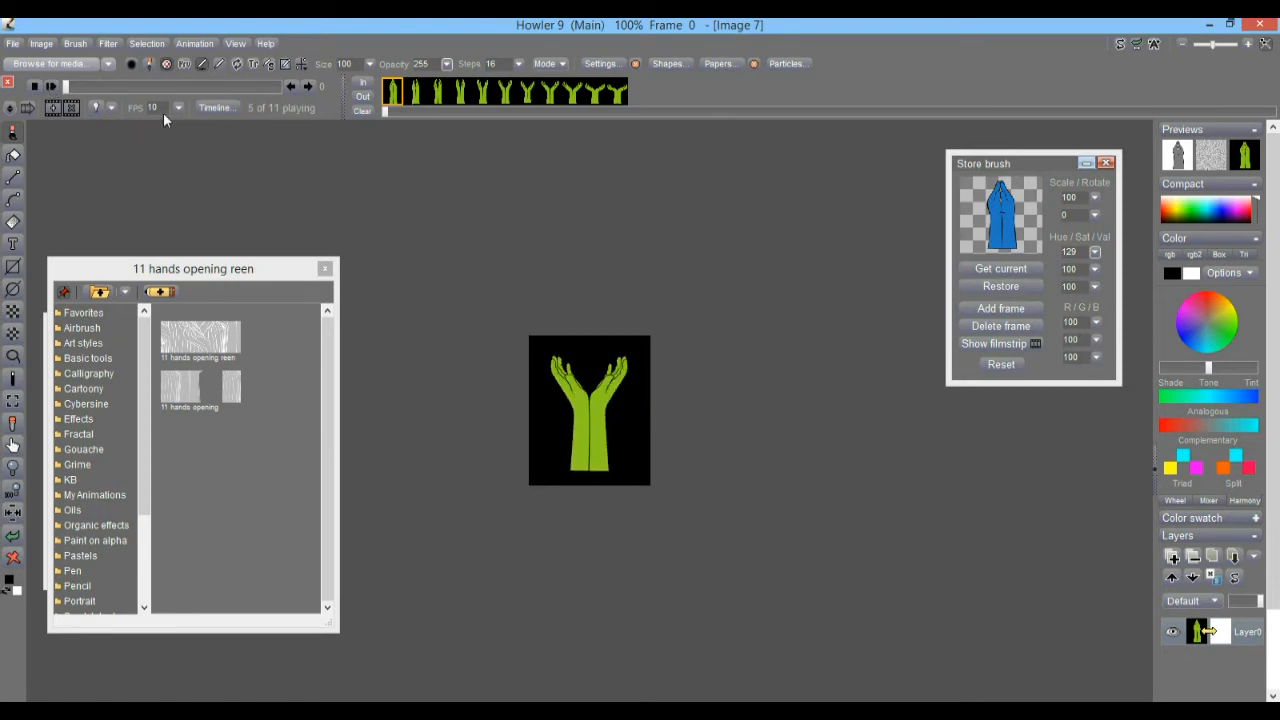
left_click(50, 87)
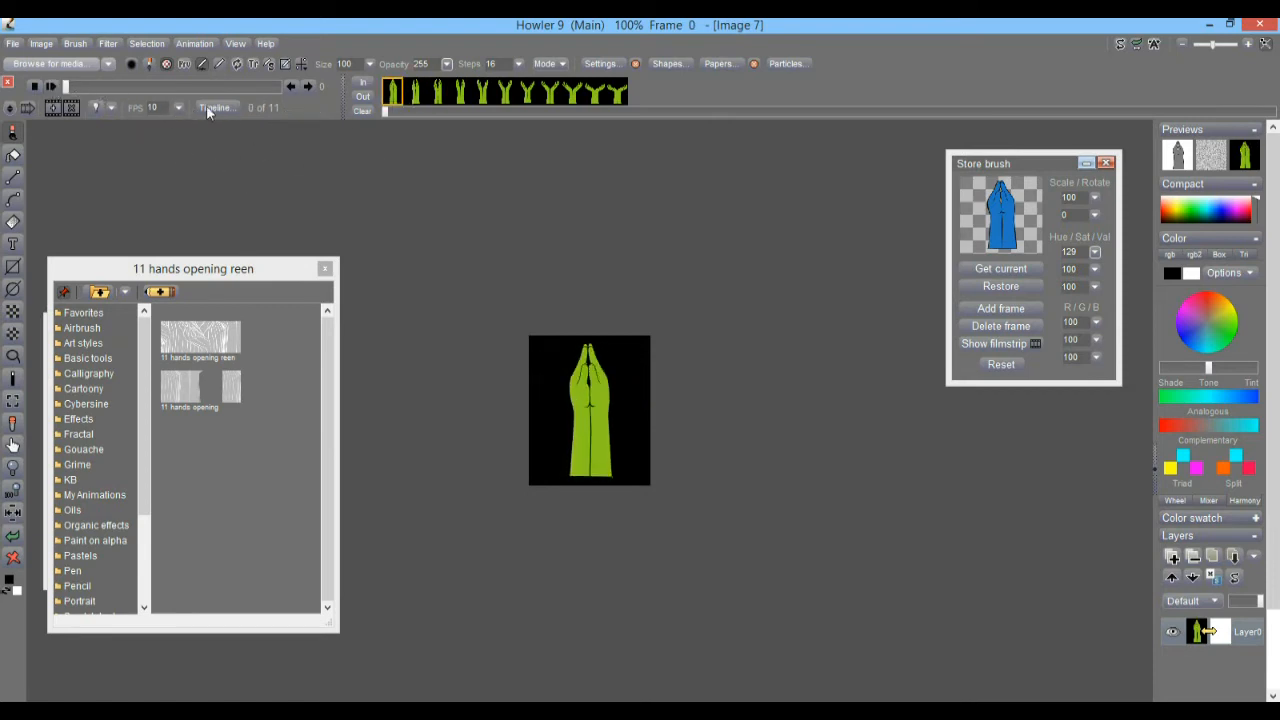
- Set the animation's frame rate to 30 fps (NTSC video)
right_click(415, 94)
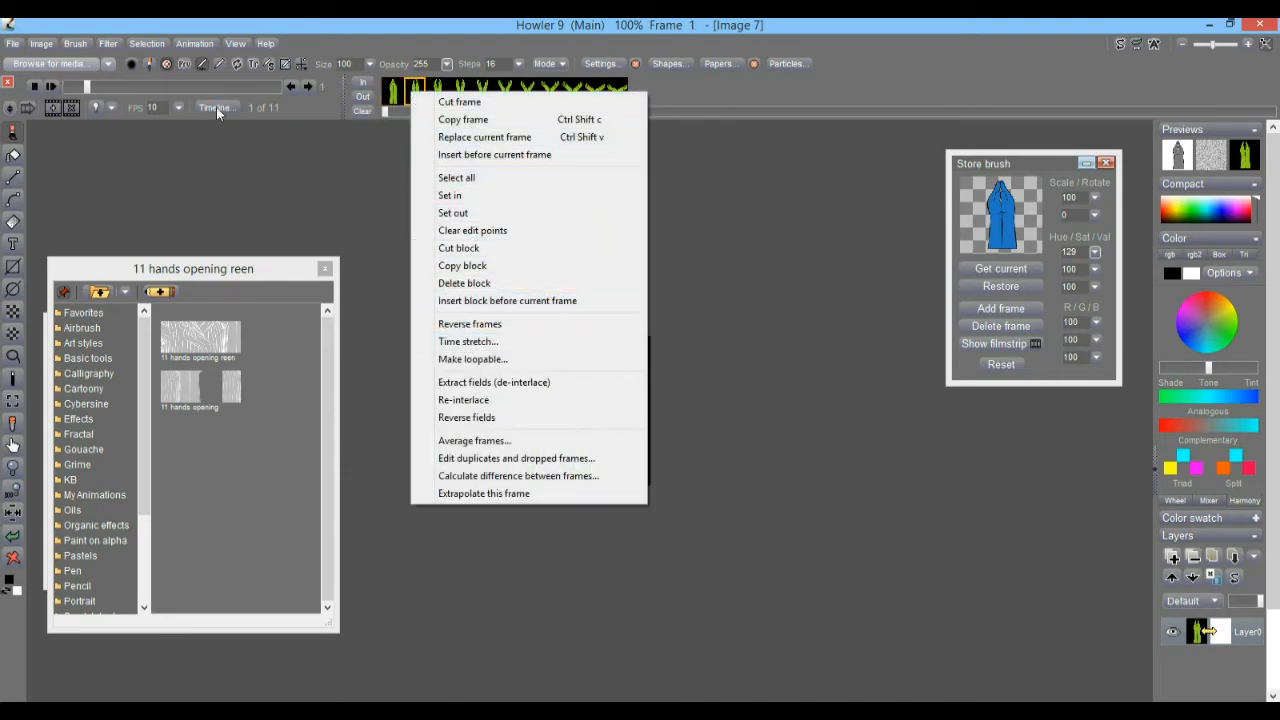
left_click(179, 108)
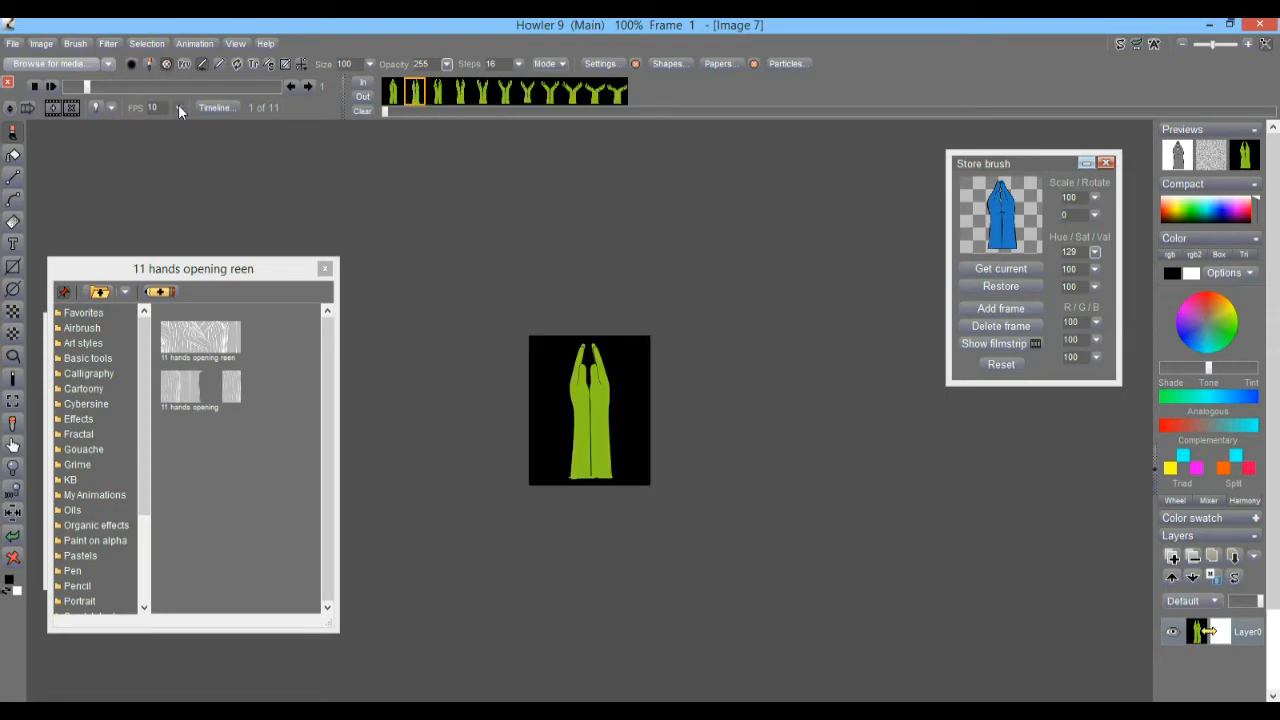
left_click(209, 209)
- Time-stretch the animation to 90 new frames with frame blending and close the alpha window
left_click(195, 43)
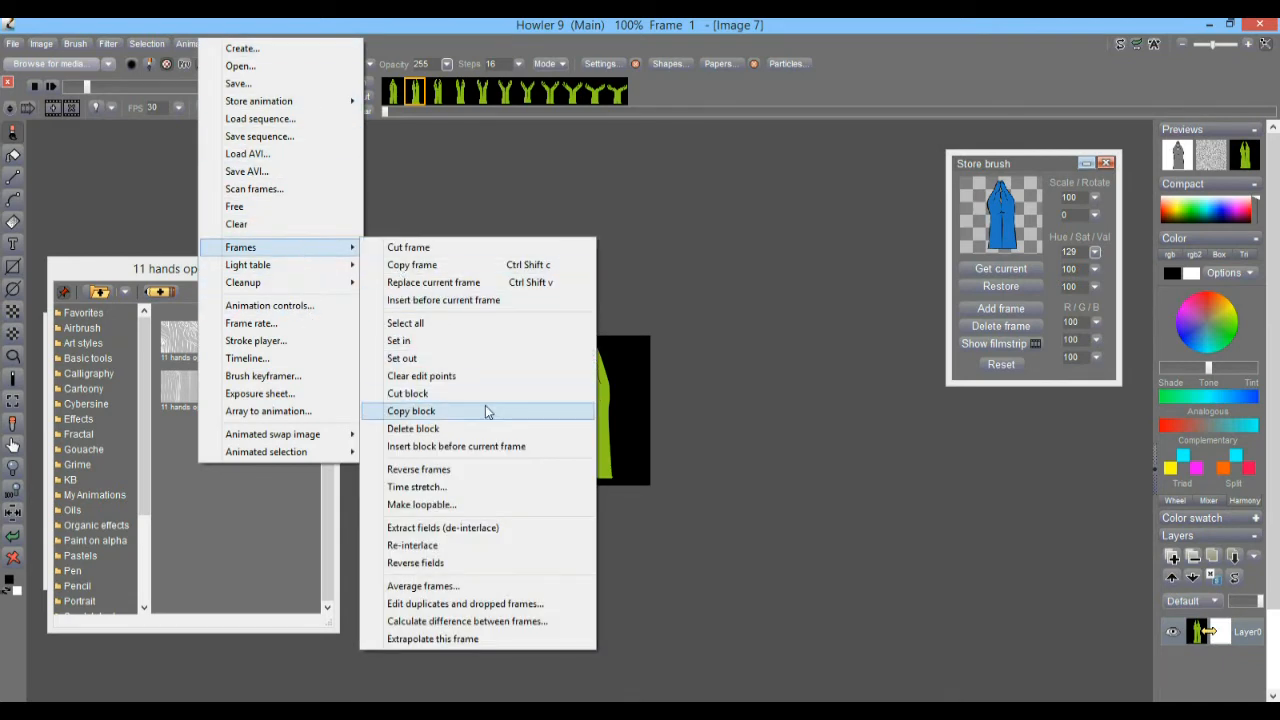
left_click(414, 487)
left_click_drag(623, 186, 447, 172)
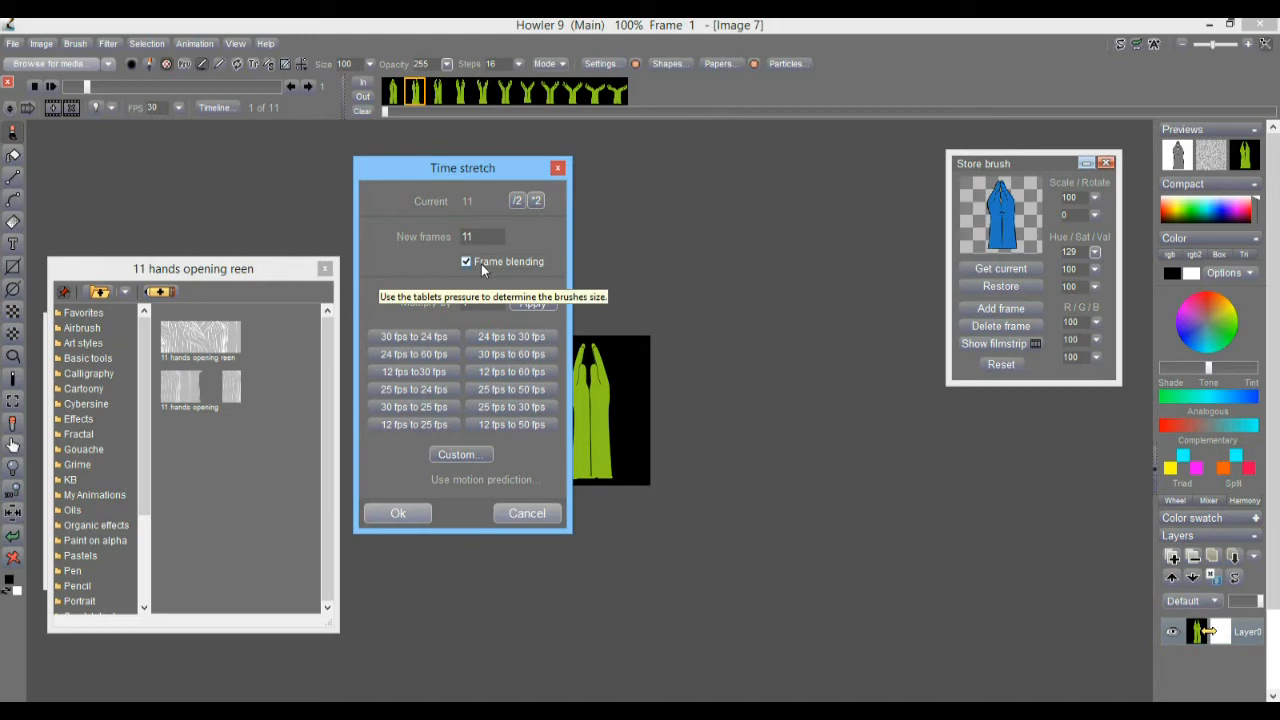
left_click(539, 202)
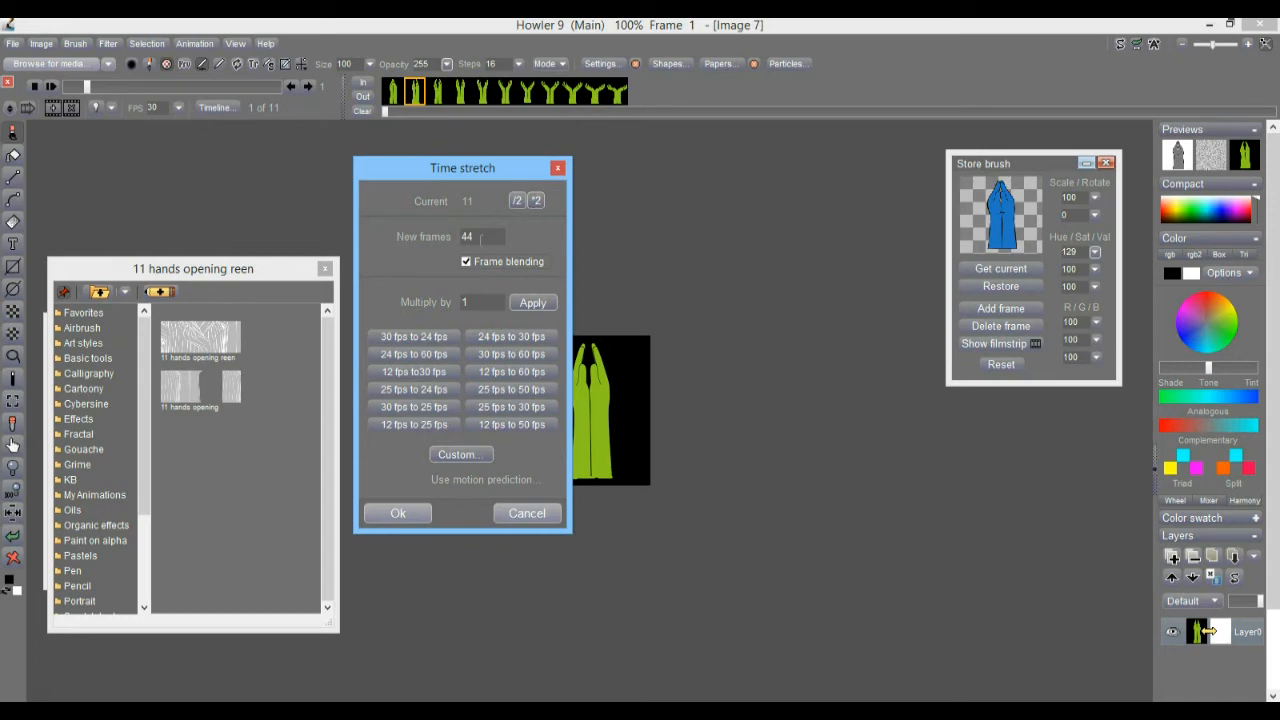
left_click(537, 202)
type("90")
left_click(398, 512)
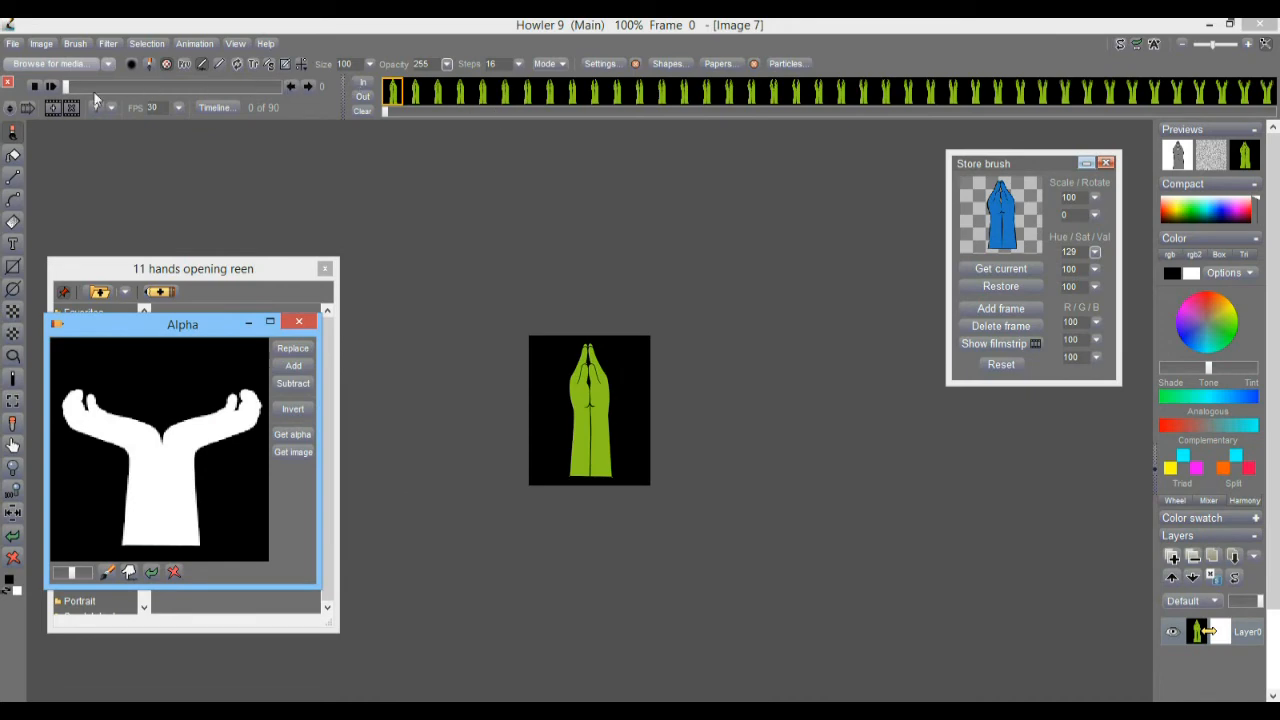
mouse_move(206, 330)
left_mouse_down()
mouse_move(787, 368)
mouse_move(943, 429)
left_mouse_up()
left_click(1037, 422)
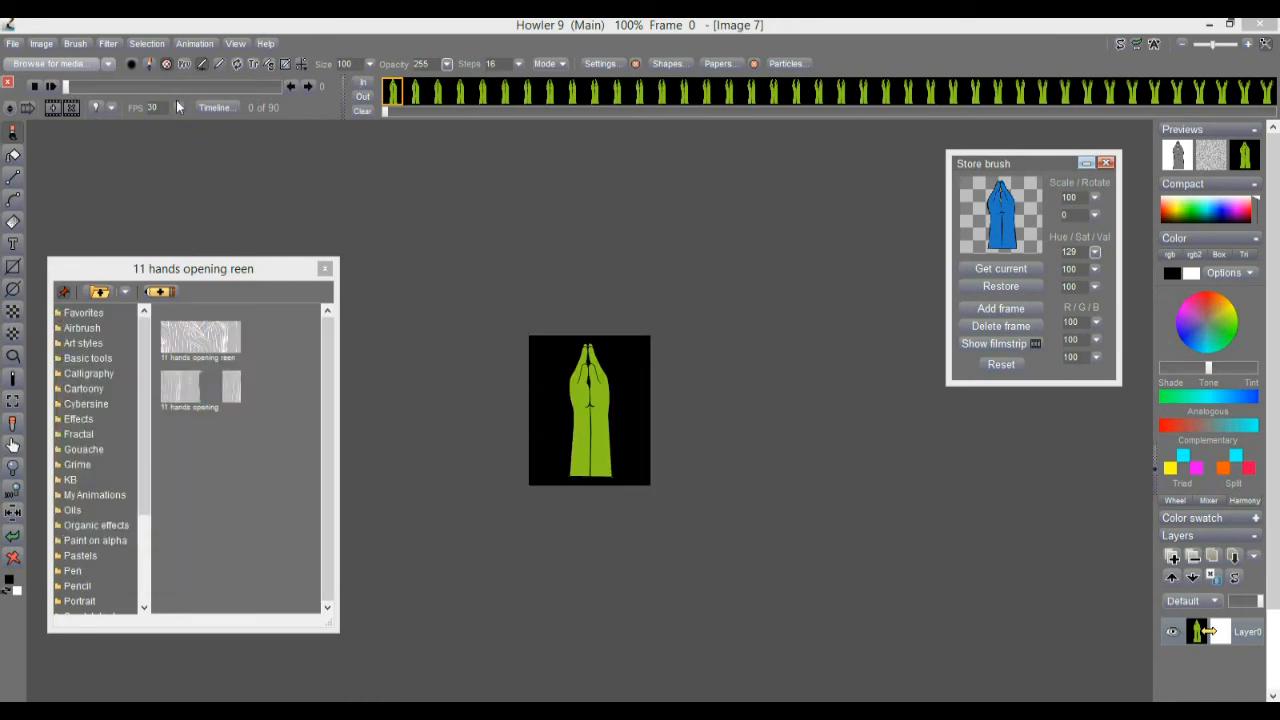
- Play and scrub through the stretched hands animation to examine the blended in-between frames
left_click(49, 86)
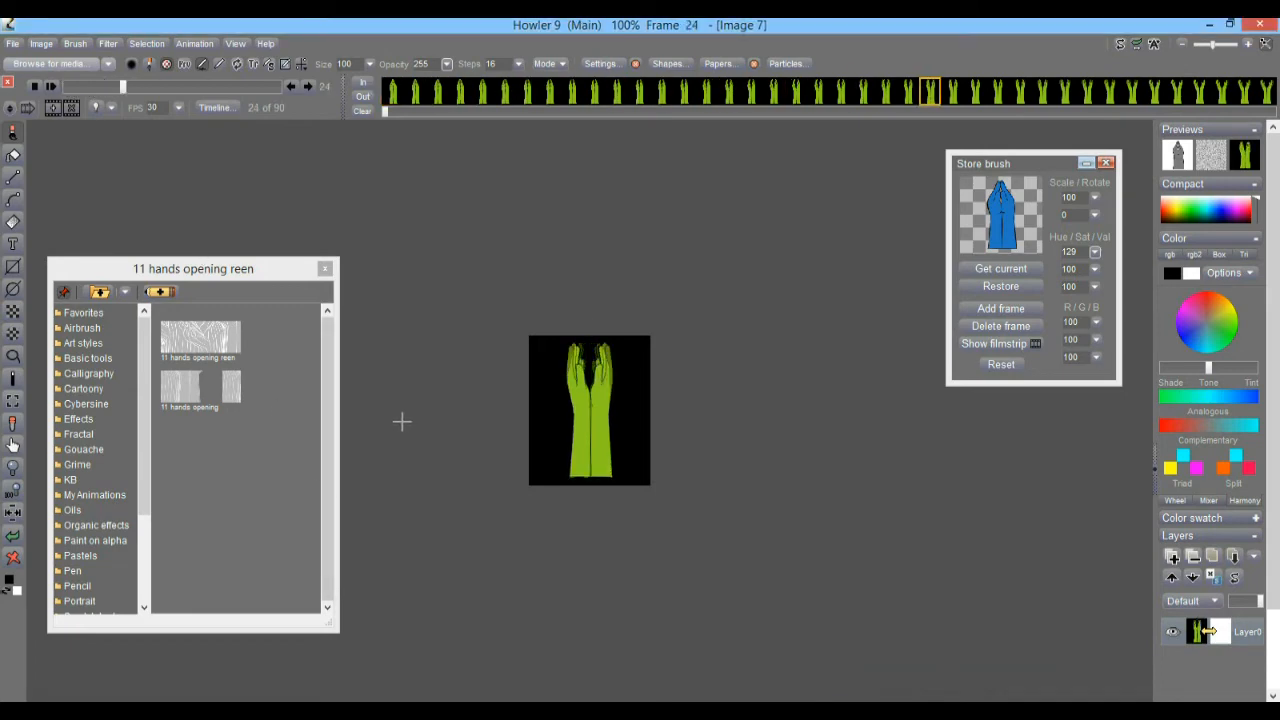
scroll(594, 371, "up", 4)
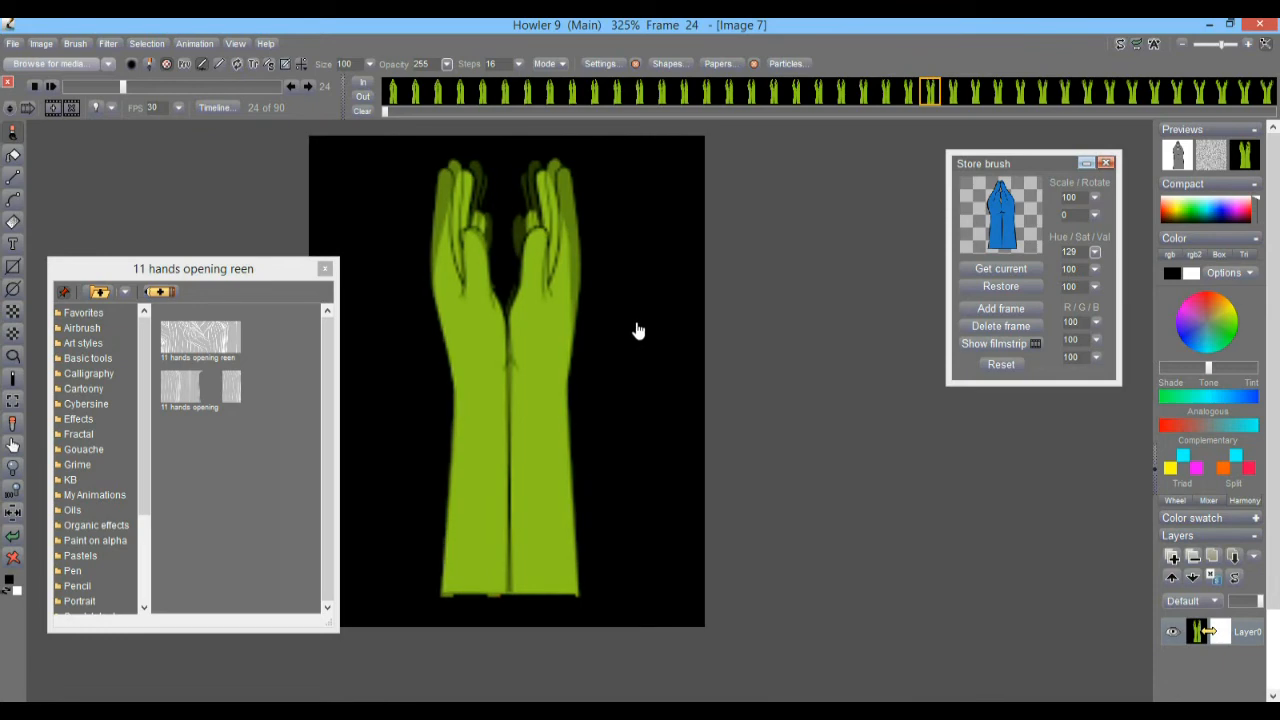
left_click_drag(84, 89, 143, 110)
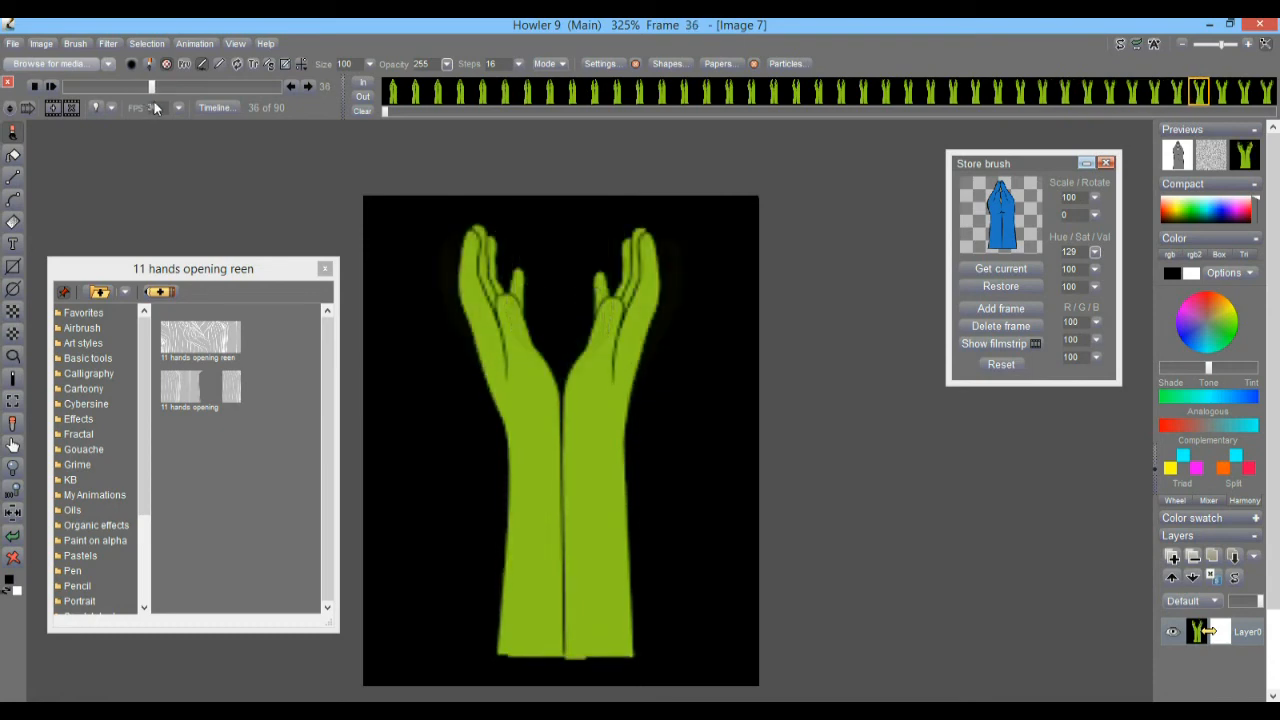
left_click_drag(151, 101, 1, 107)
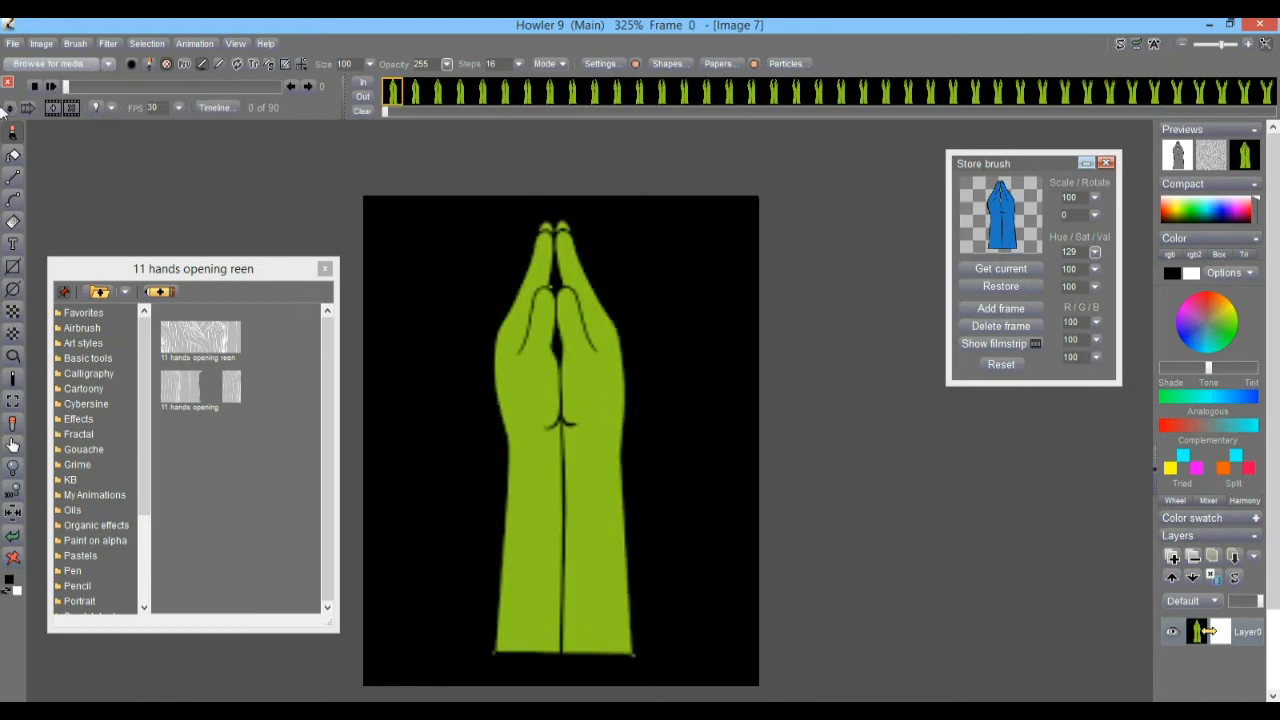
left_click(56, 89)
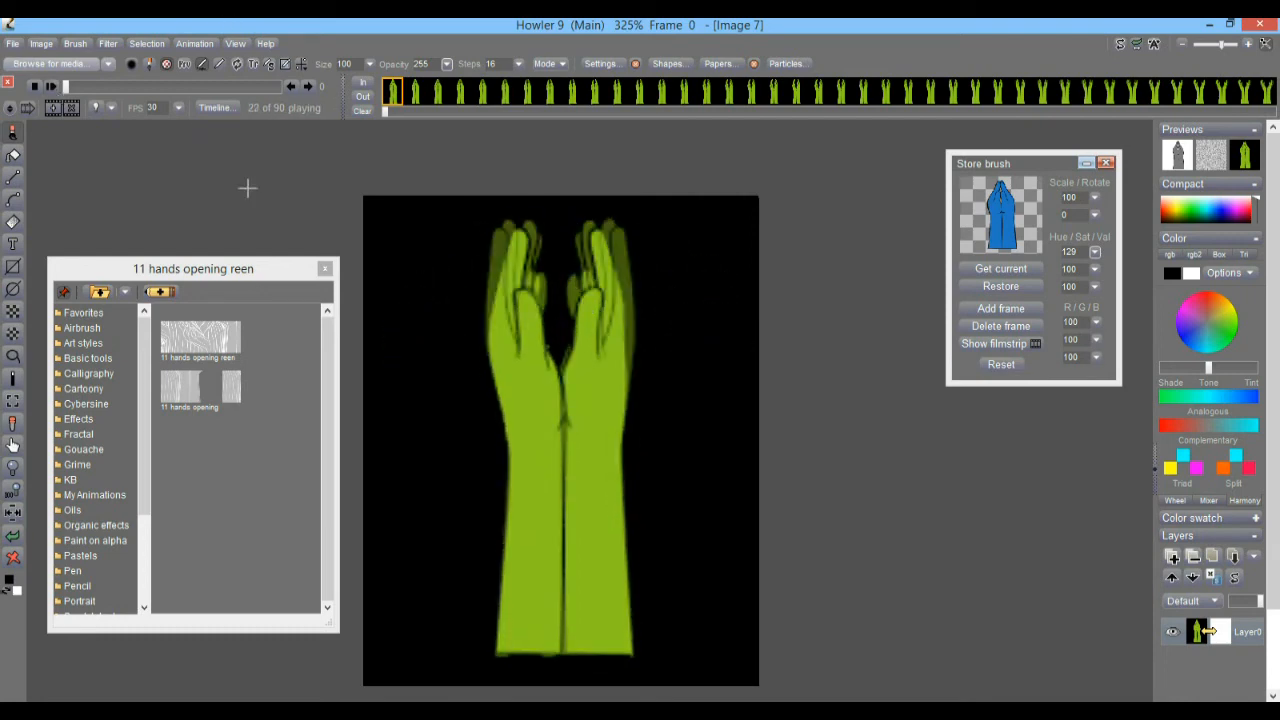
left_click(97, 88)
right_click(13, 218)
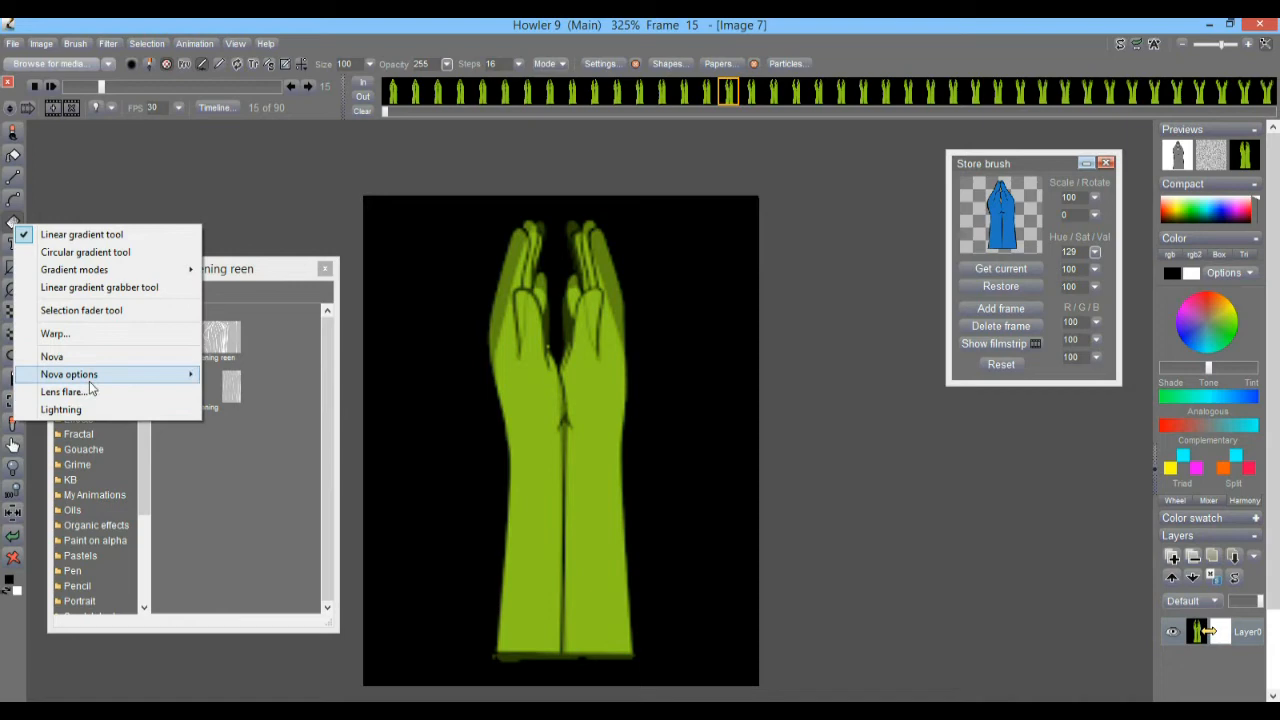
left_click(313, 20)
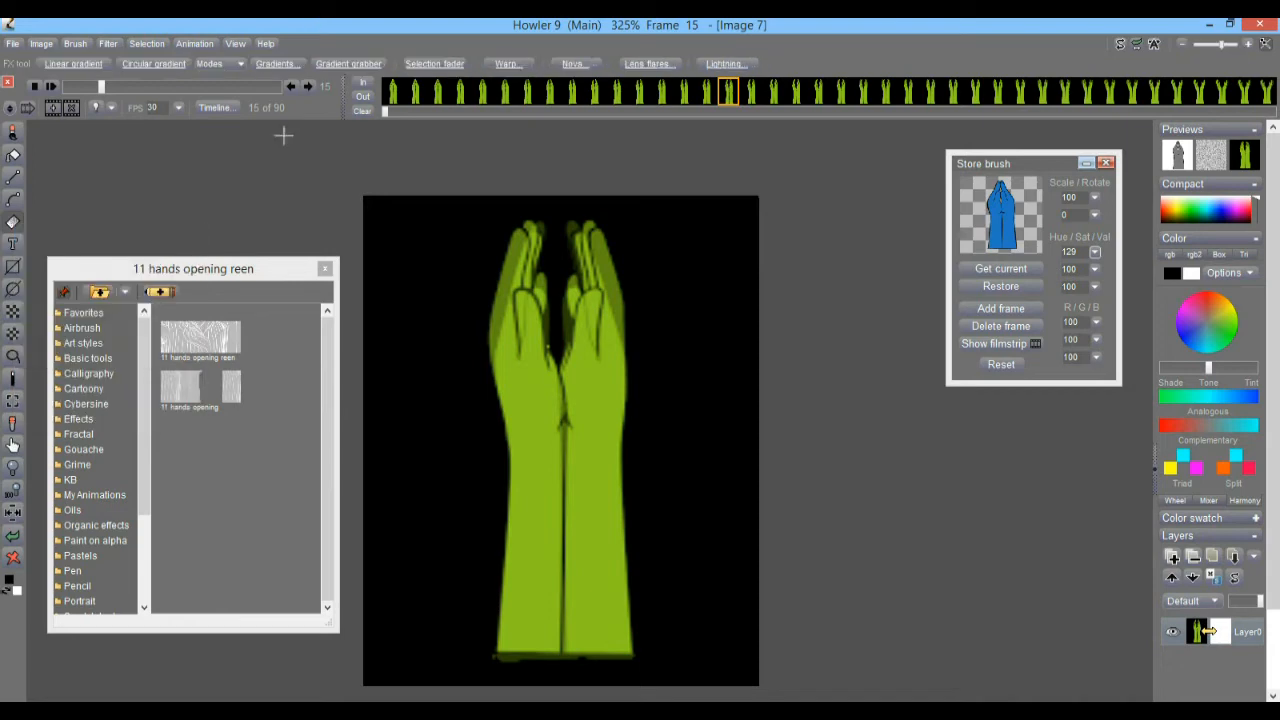
- Store the hands animation to disc and move its DWA preview window off the canvas
left_click(200, 47)
mouse_move(263, 115)
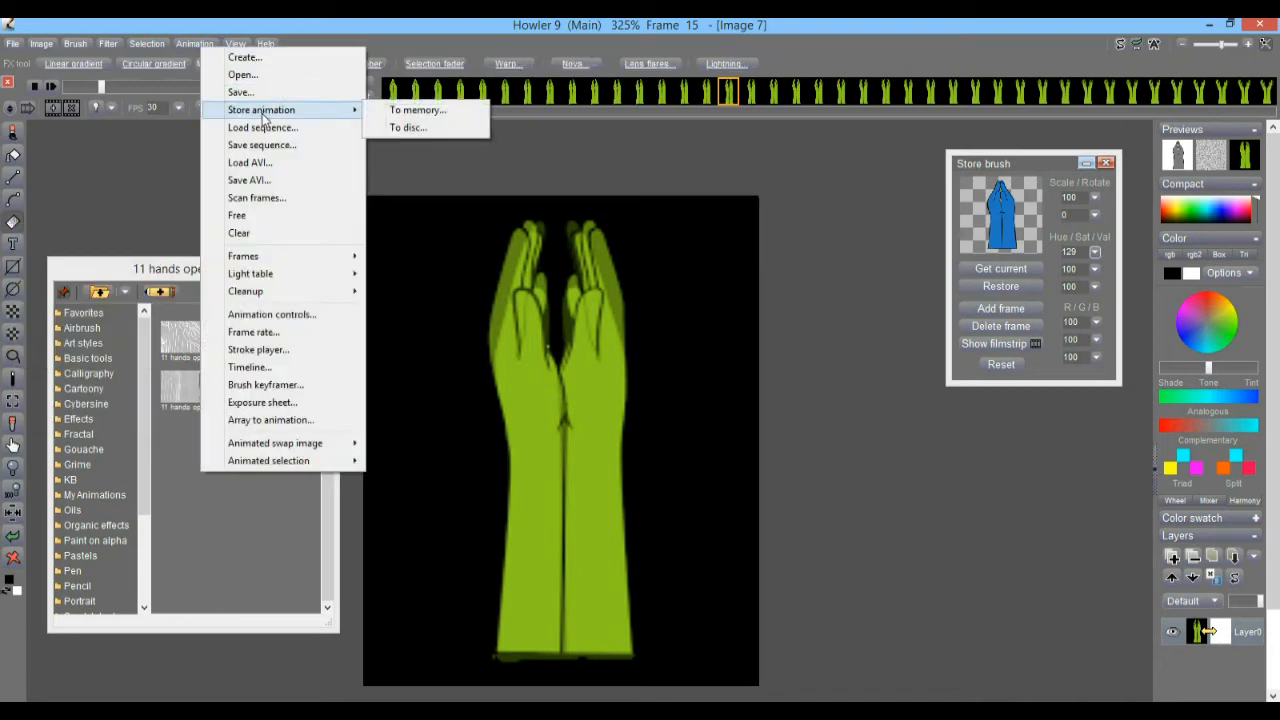
left_click(428, 128)
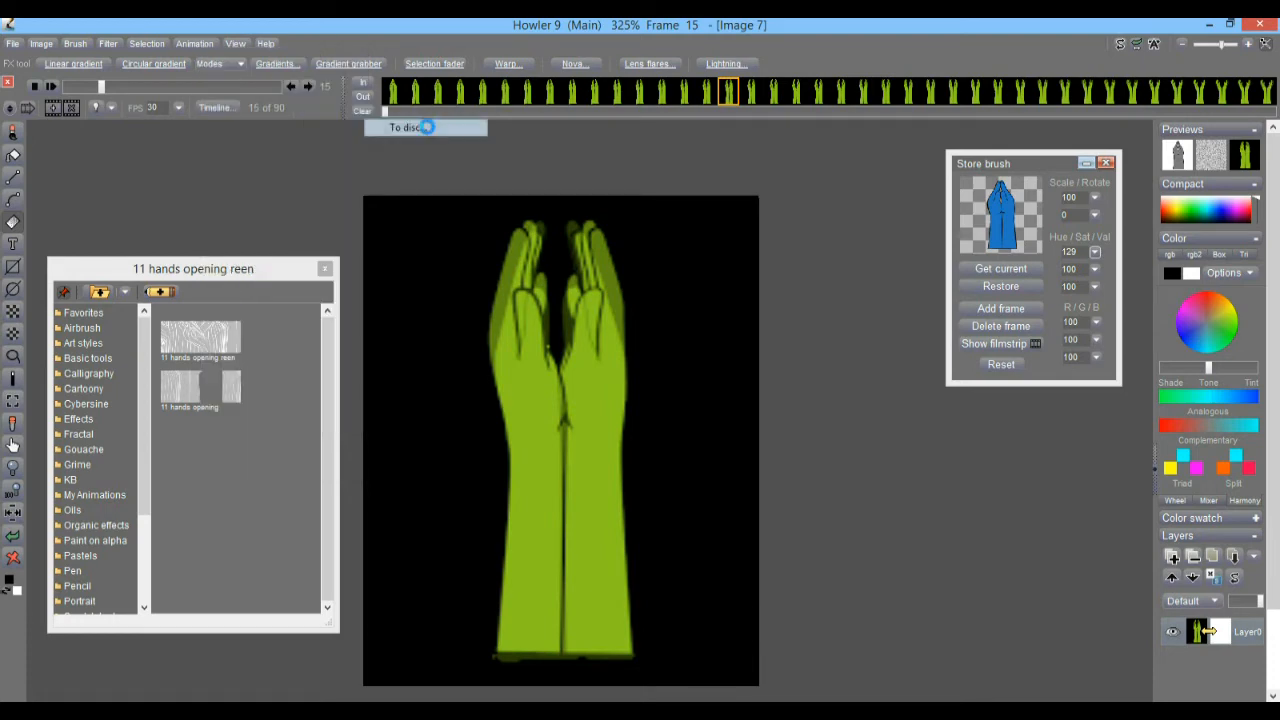
mouse_move(503, 539)
left_mouse_down()
mouse_move(1003, 493)
mouse_move(949, 446)
left_mouse_up()
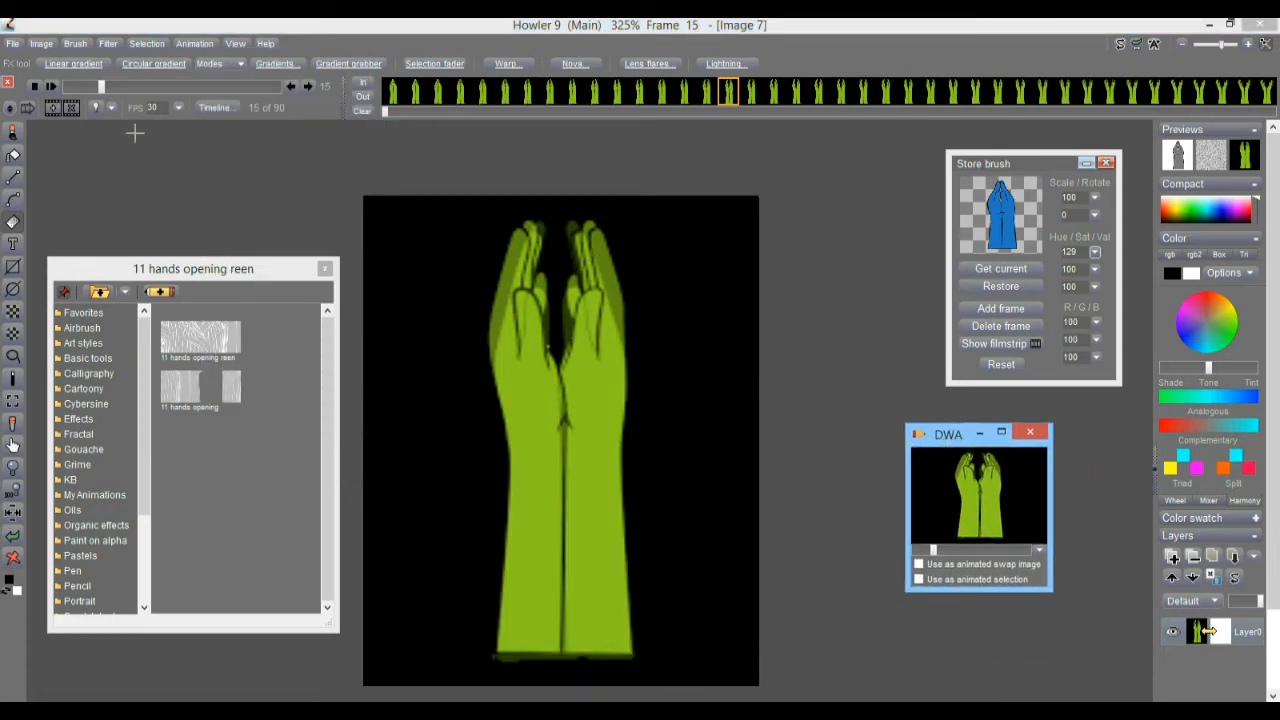
- Return to frame 0, activate the Lens flare tool and choose the orange-red flare preset with the purple halo
left_click_drag(98, 88, 63, 87)
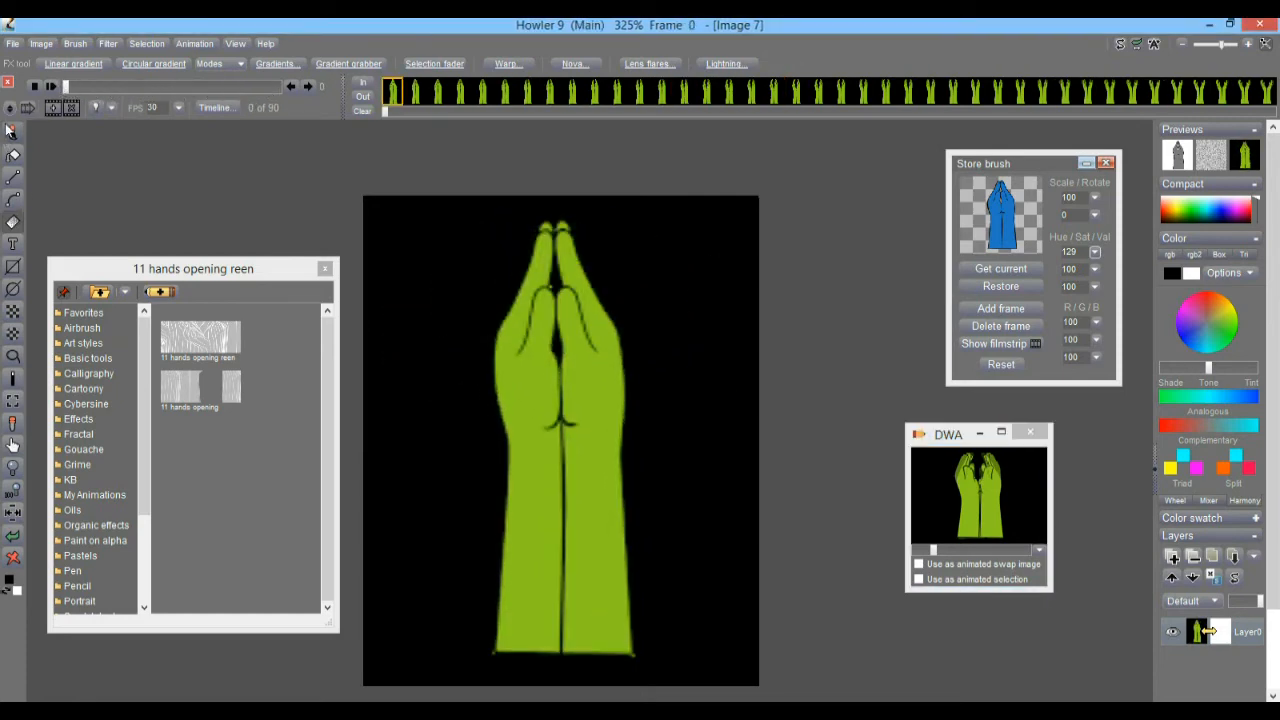
left_click(13, 224)
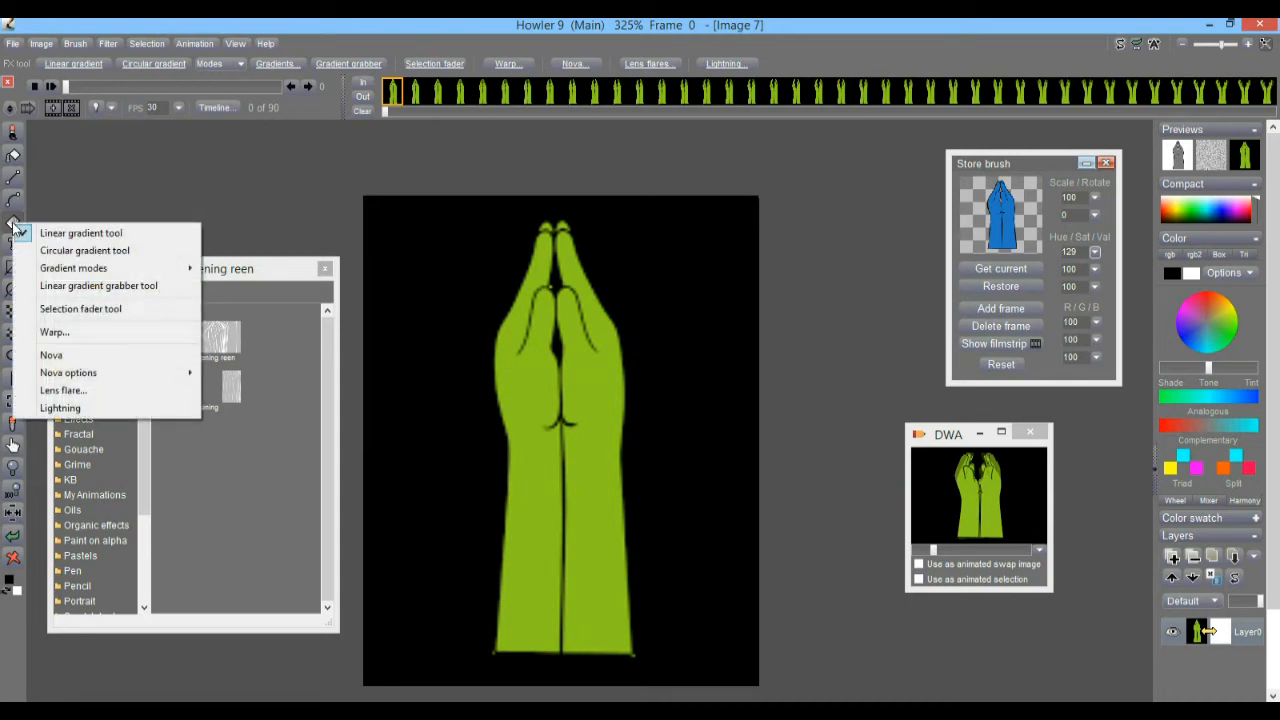
left_click(121, 392)
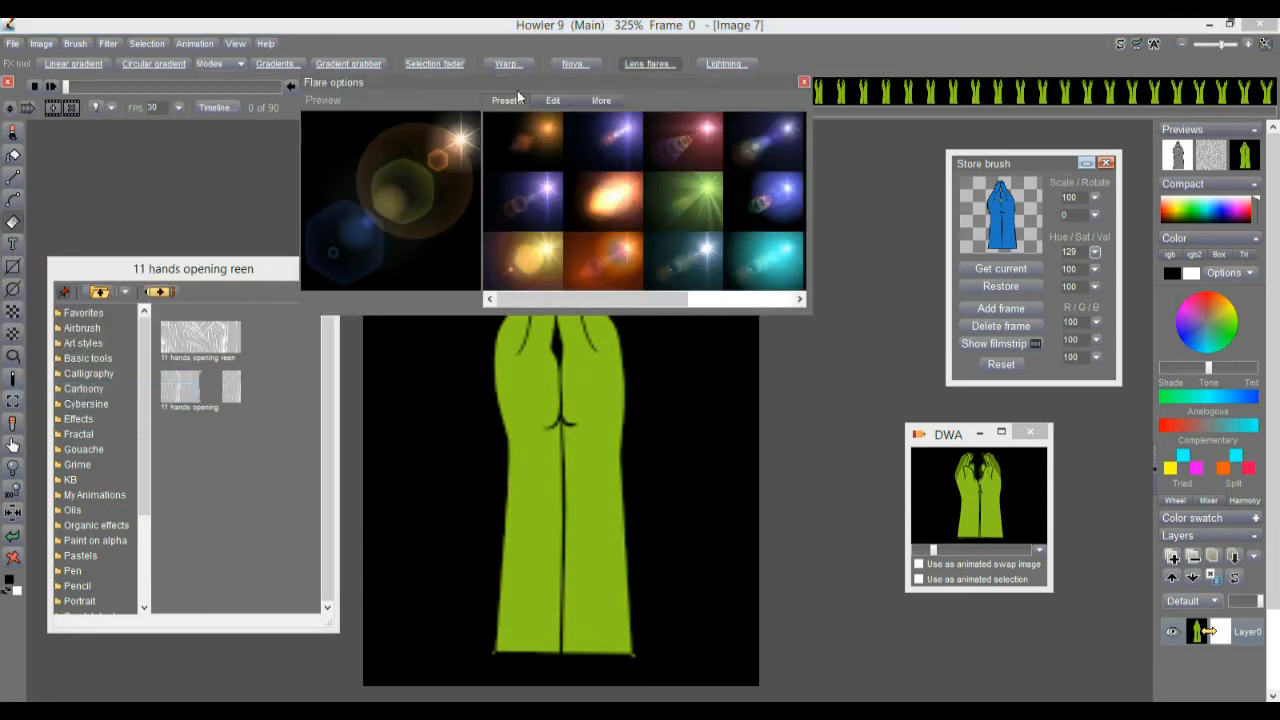
left_click_drag(477, 95, 904, 112)
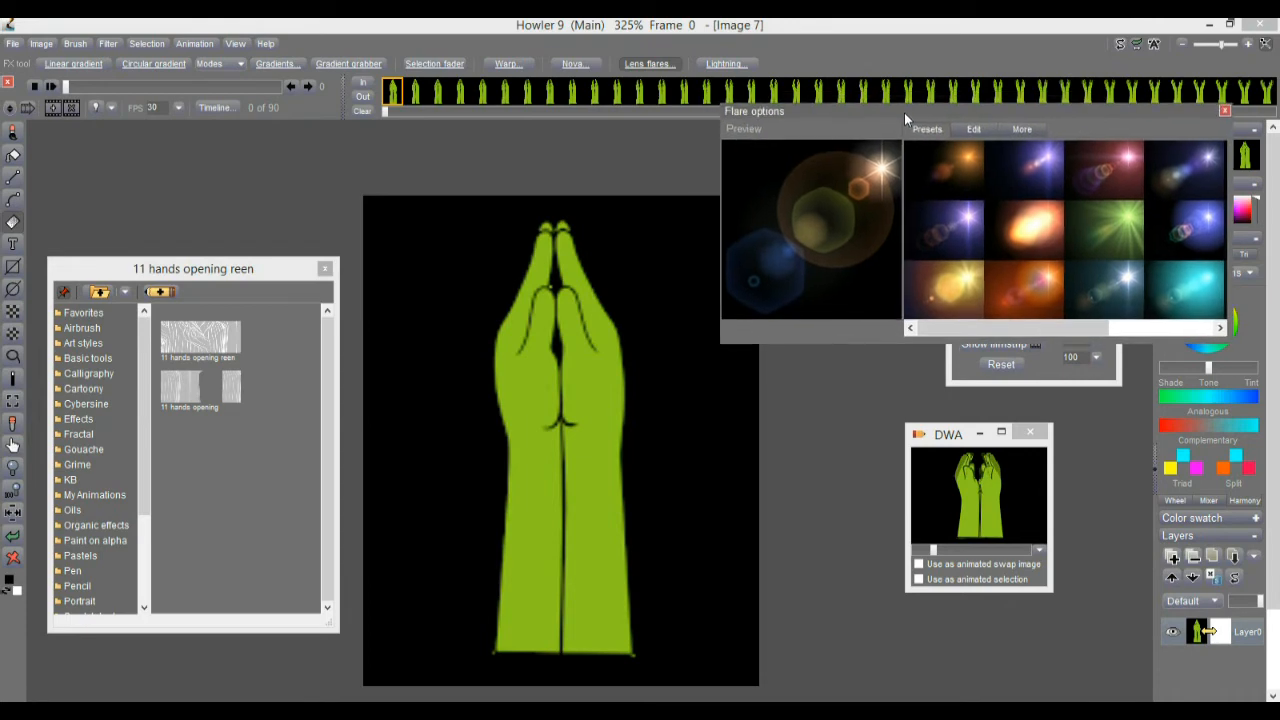
left_click(1043, 280)
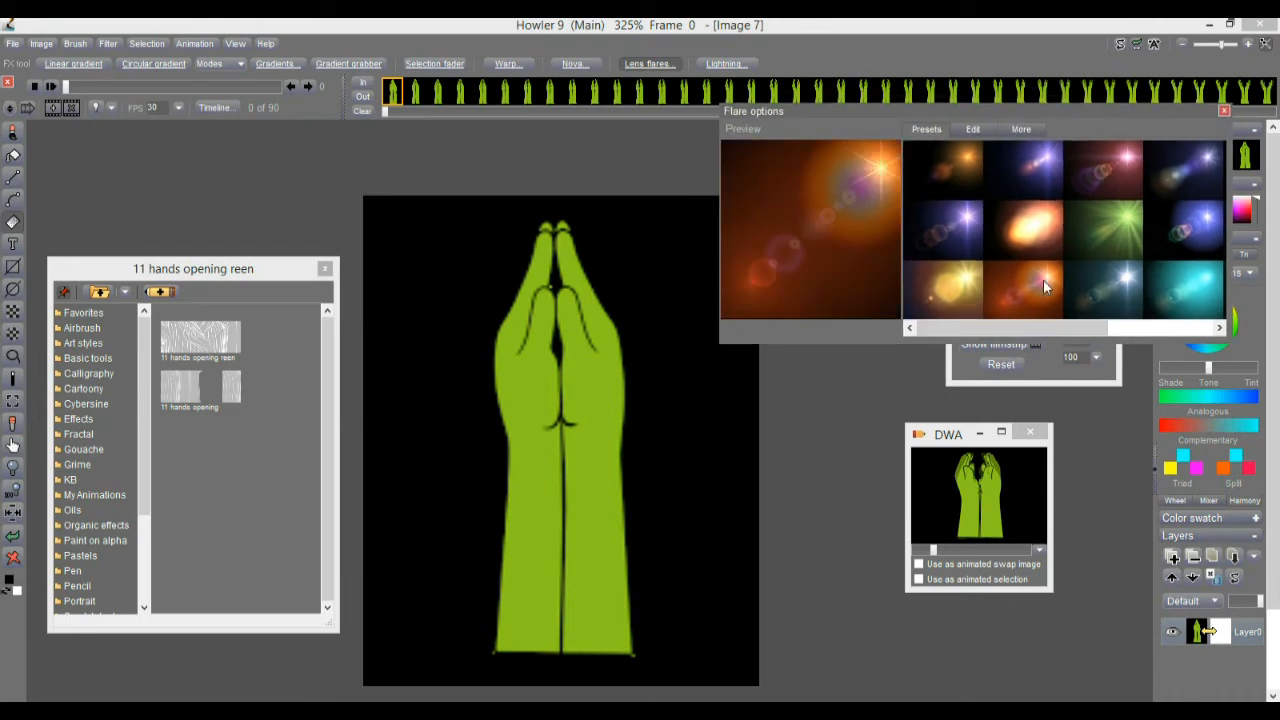
- Try the orange flare on the closed hands at frame 0 and between the hands at frame 36, undoing each
left_click(556, 280)
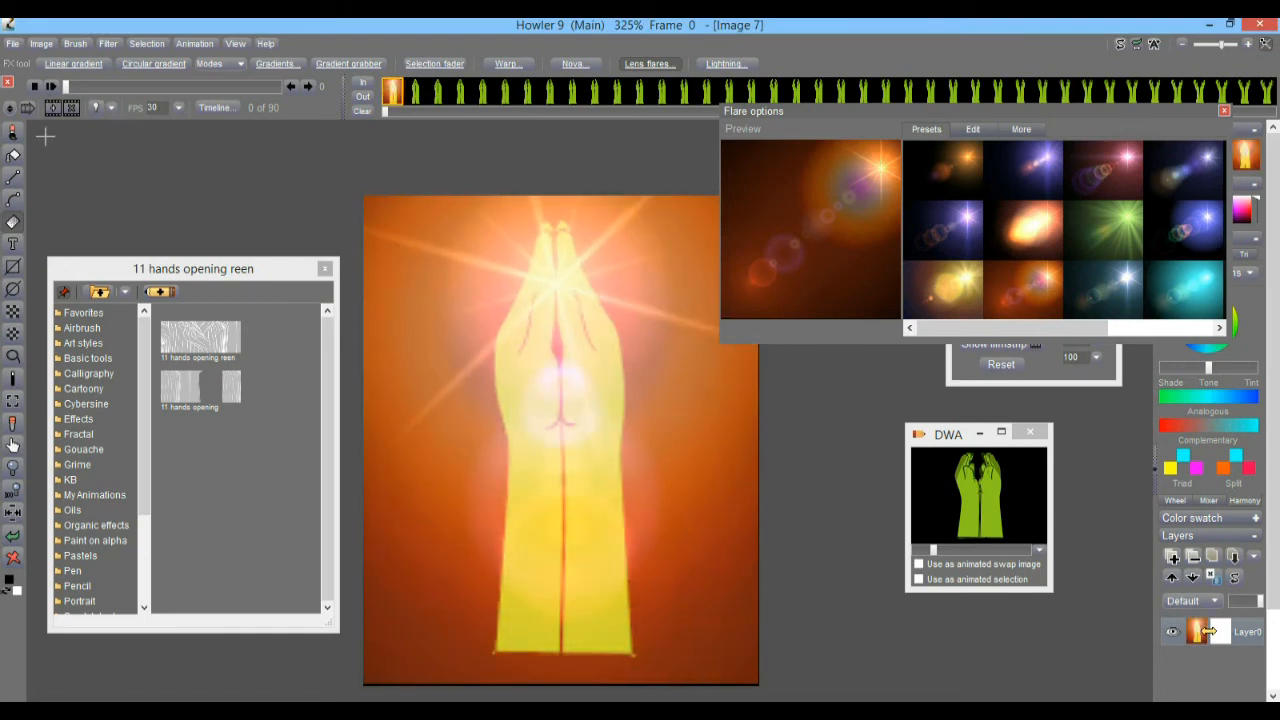
left_click(12, 538)
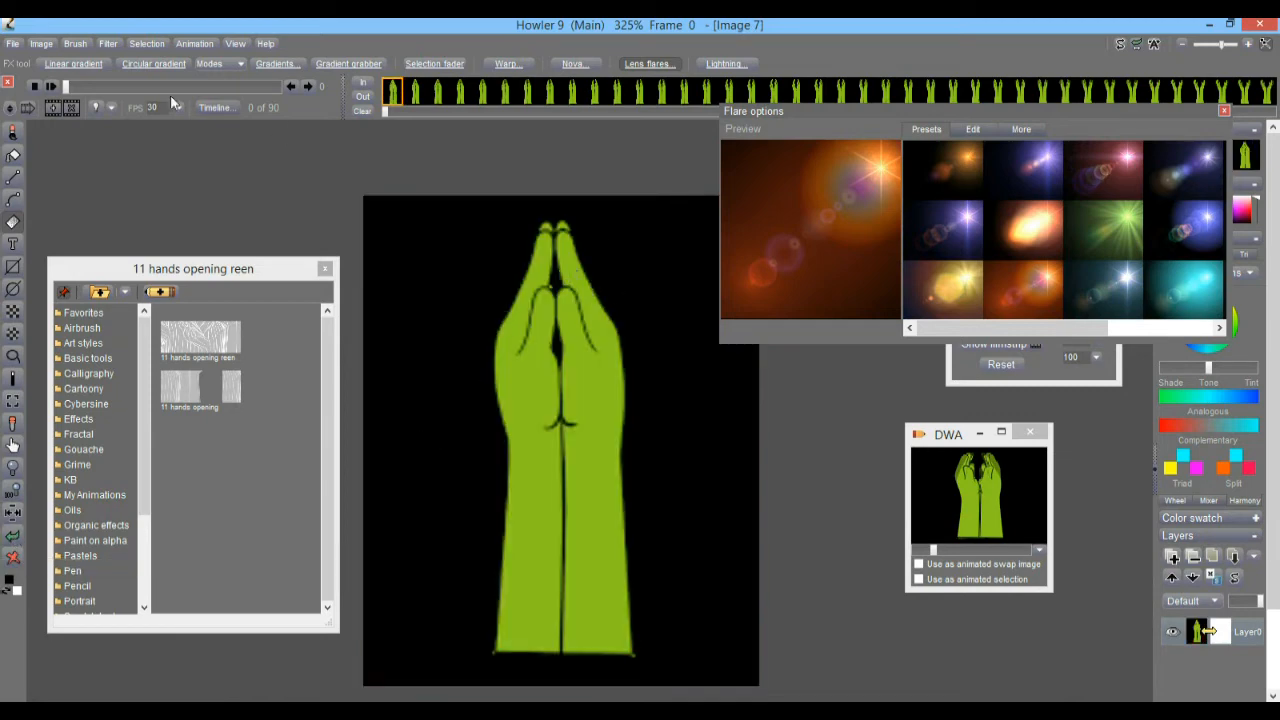
left_click_drag(74, 86, 152, 90)
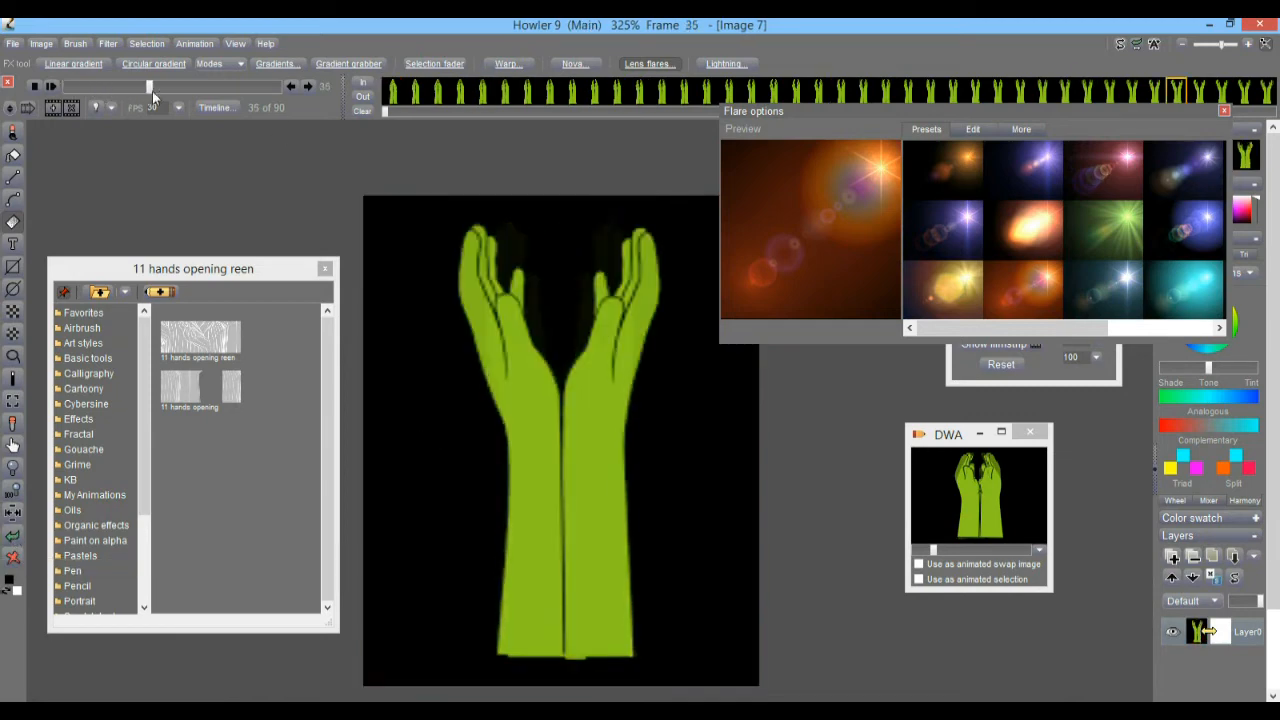
left_click(560, 277)
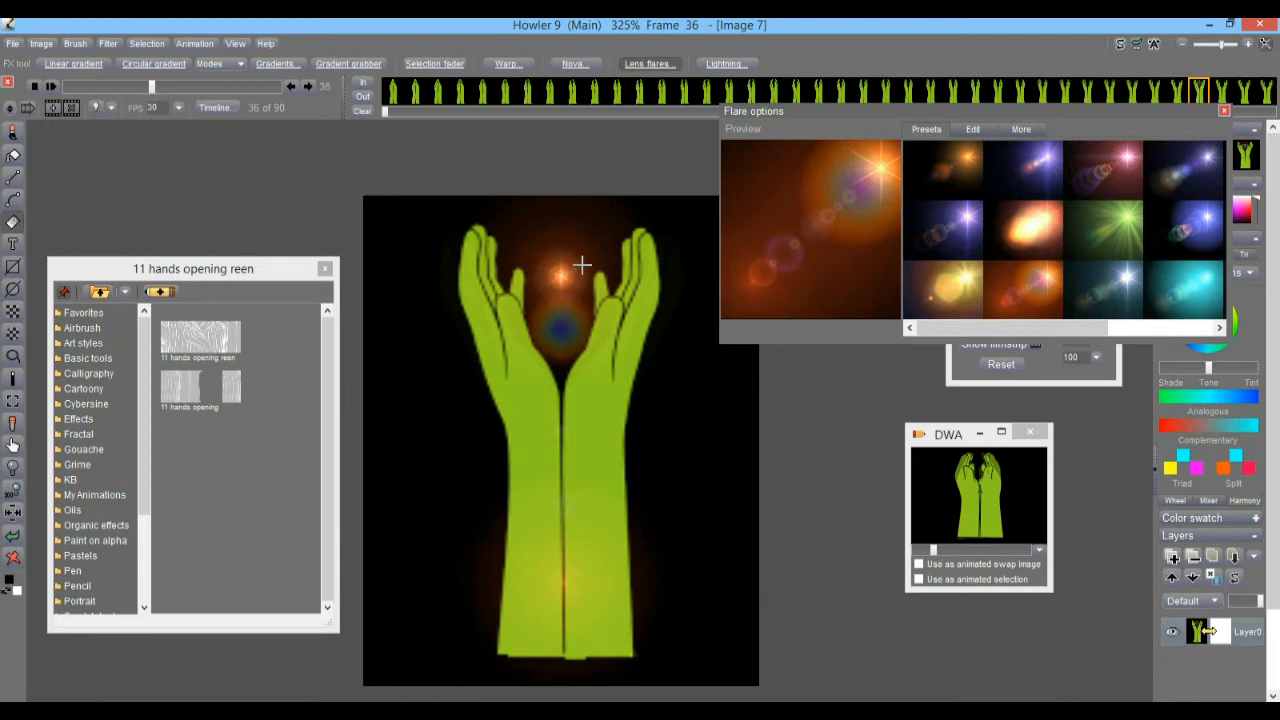
left_click(13, 536)
- Try flares between the opened hands on frames 56 and 76, undoing each one
left_click_drag(161, 88, 202, 86)
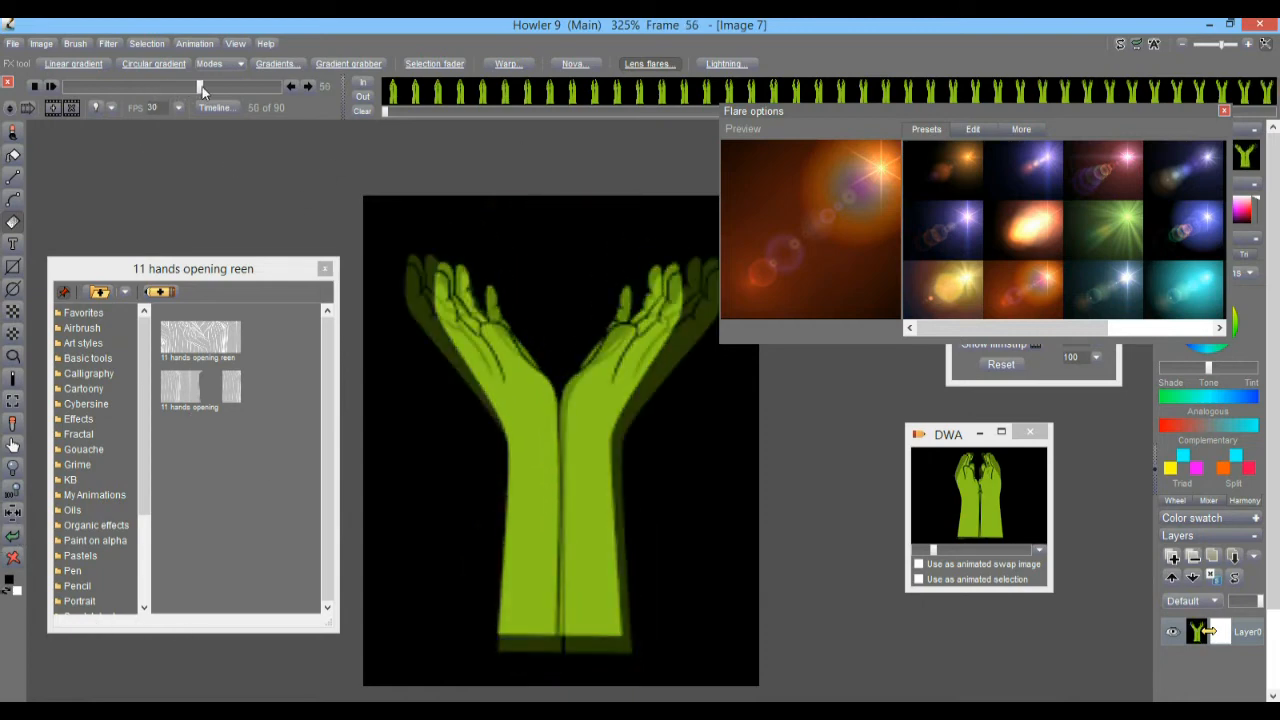
left_click_drag(562, 297, 651, 233)
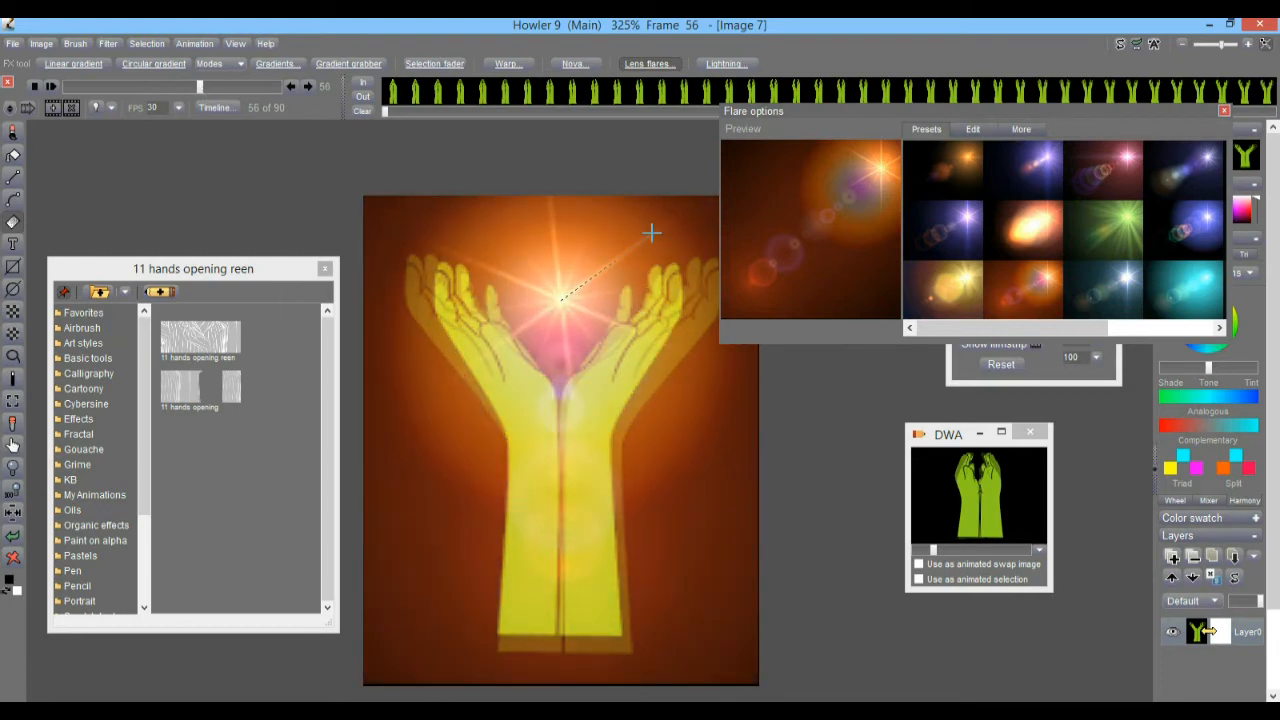
left_click(13, 536)
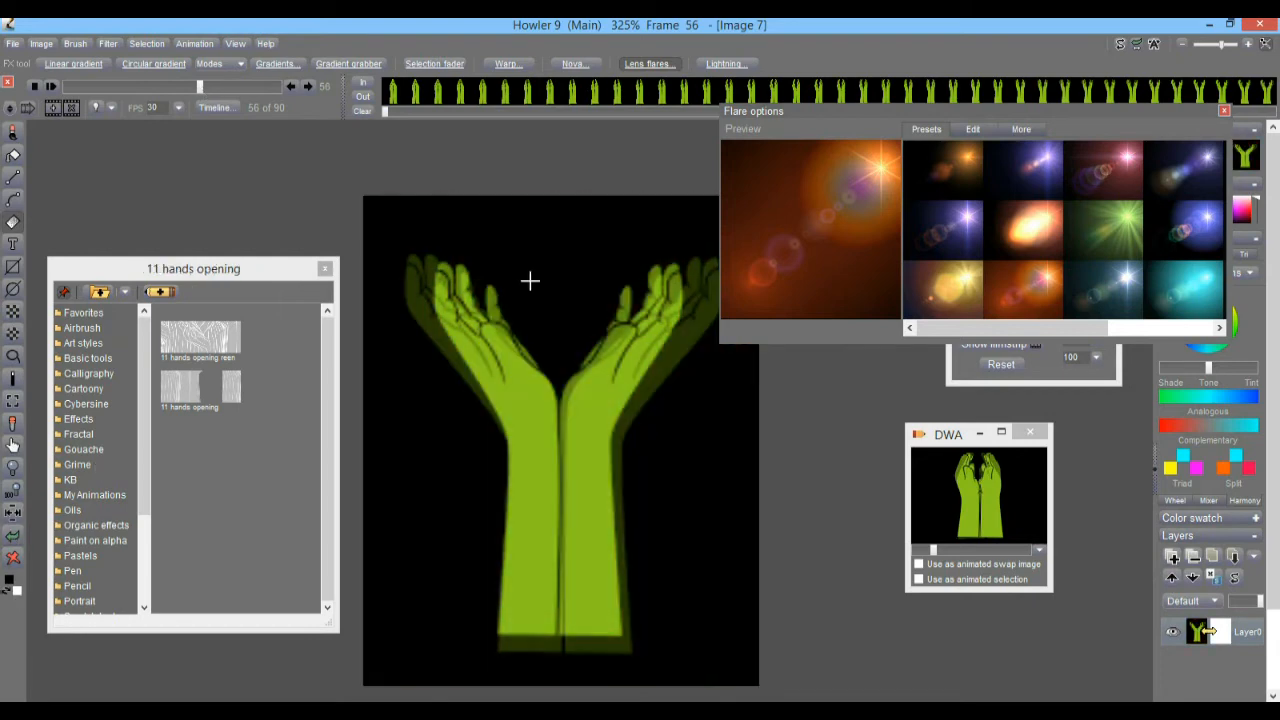
mouse_move(230, 87)
left_mouse_down()
mouse_move(279, 87)
mouse_move(249, 90)
left_mouse_up()
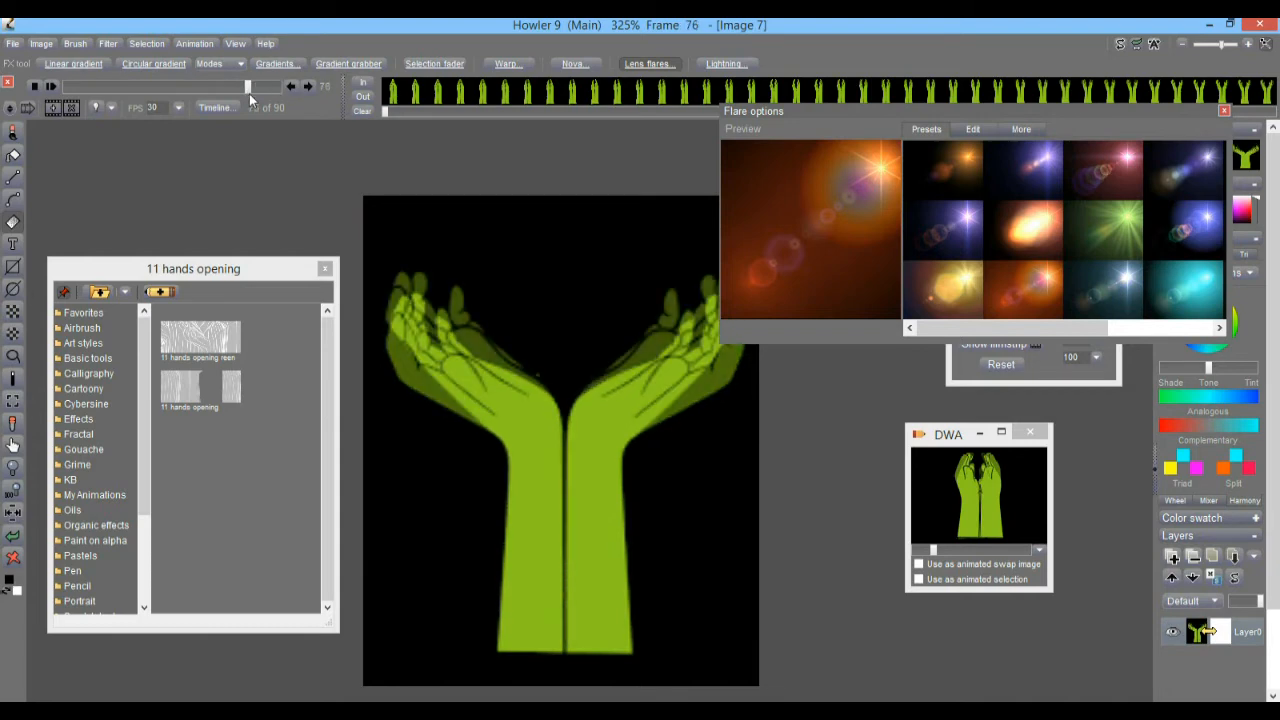
left_click_drag(571, 337, 584, 325)
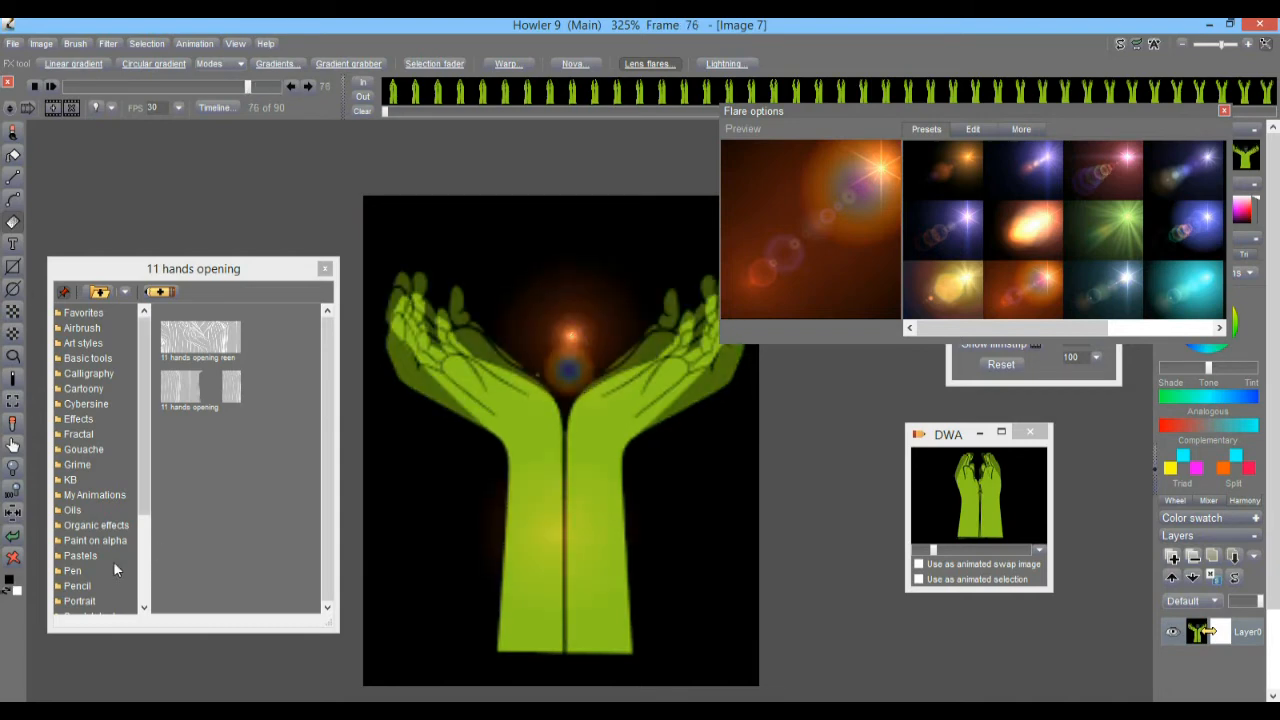
left_click(13, 536)
mouse_move(220, 85)
left_mouse_down()
mouse_move(101, 93)
mouse_move(315, 89)
mouse_move(245, 89)
left_mouse_up()
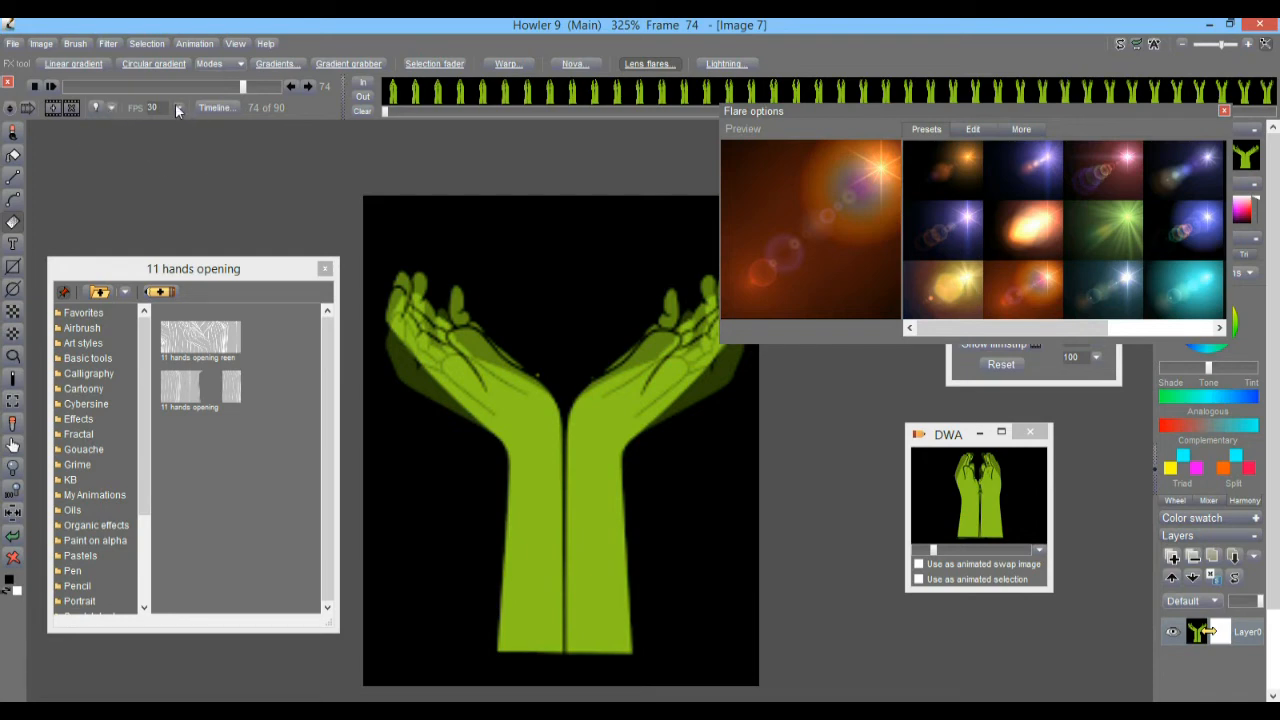
left_click(112, 108)
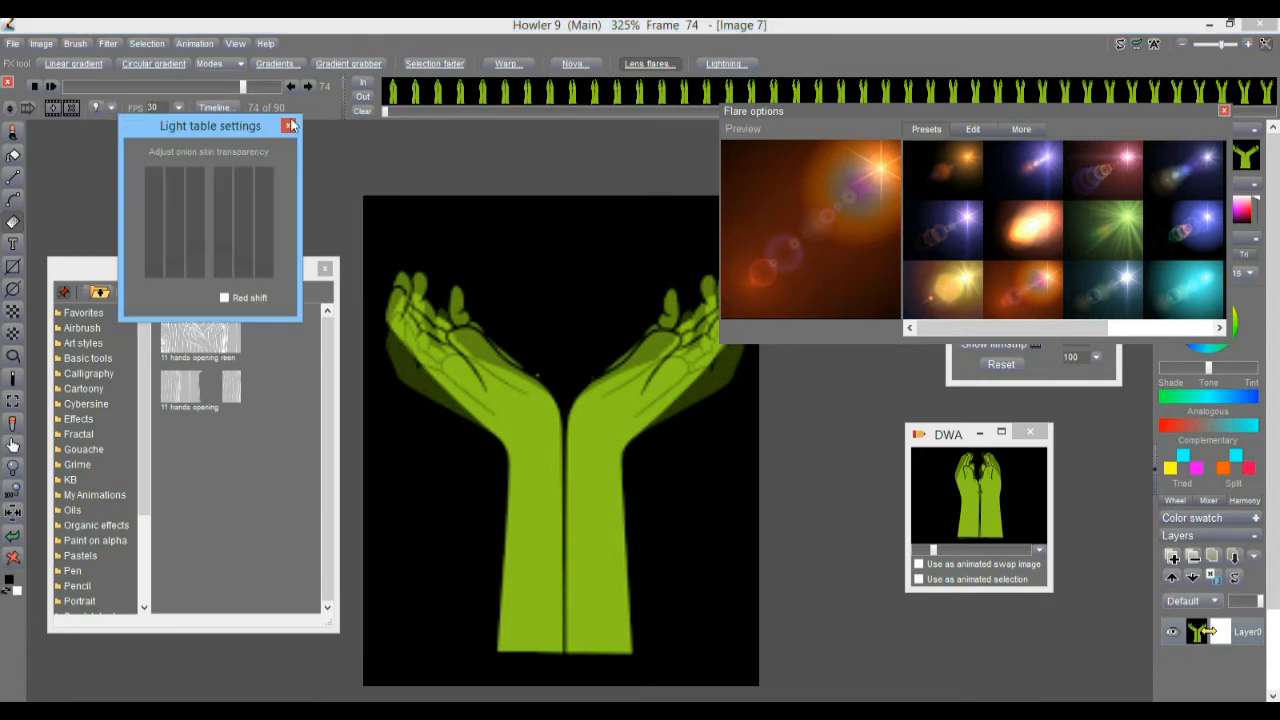
left_click(290, 122)
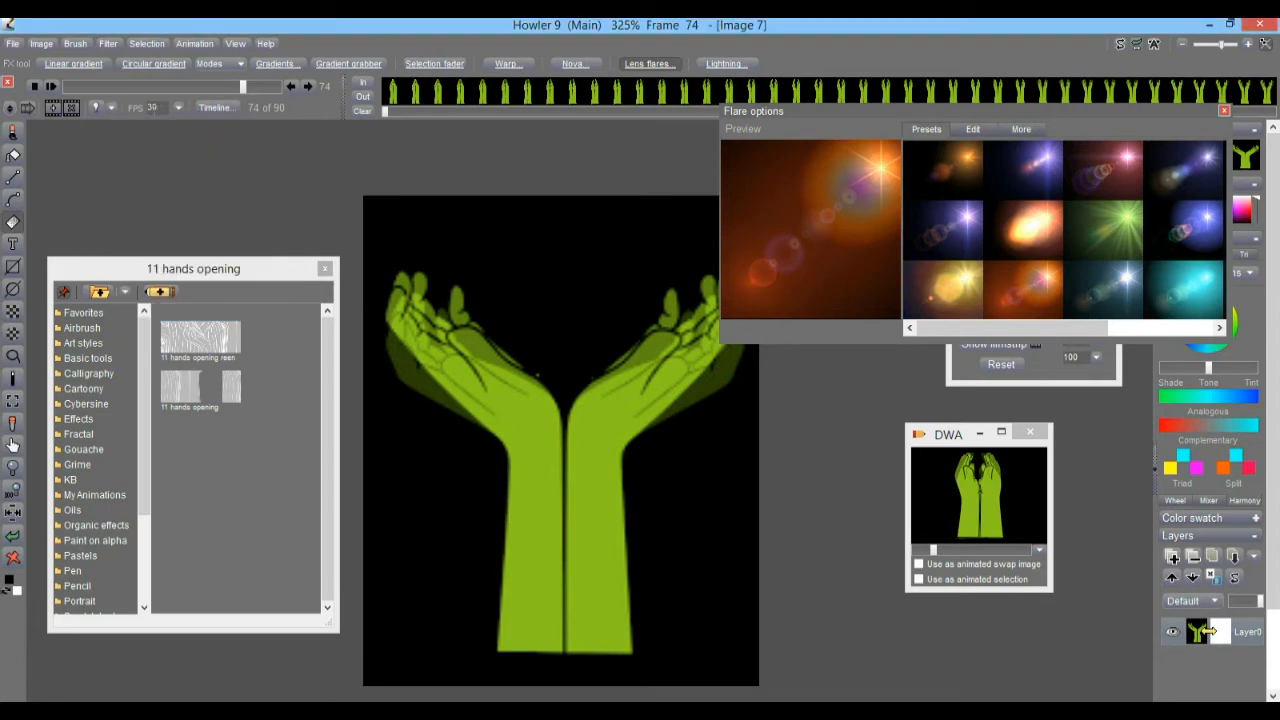
- Open the timeline editor beside the canvas and close the flare options window
left_click(216, 108)
left_click_drag(306, 134, 161, 140)
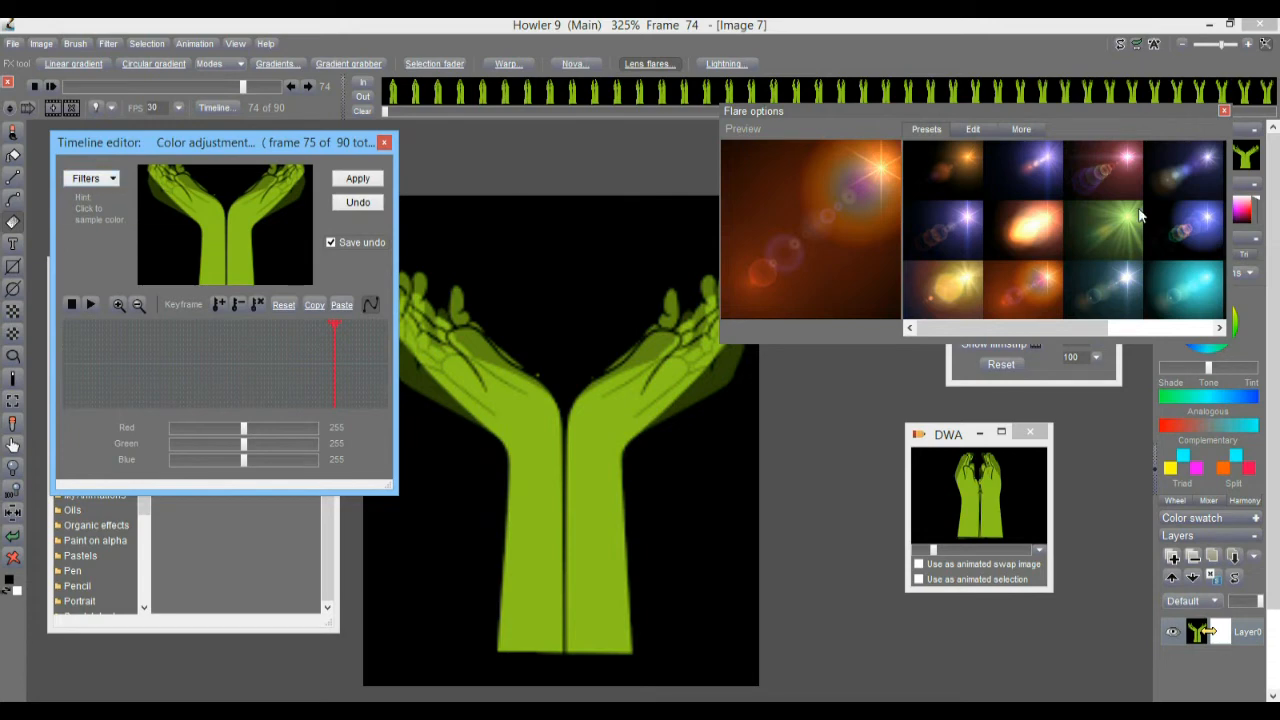
left_click(1222, 111)
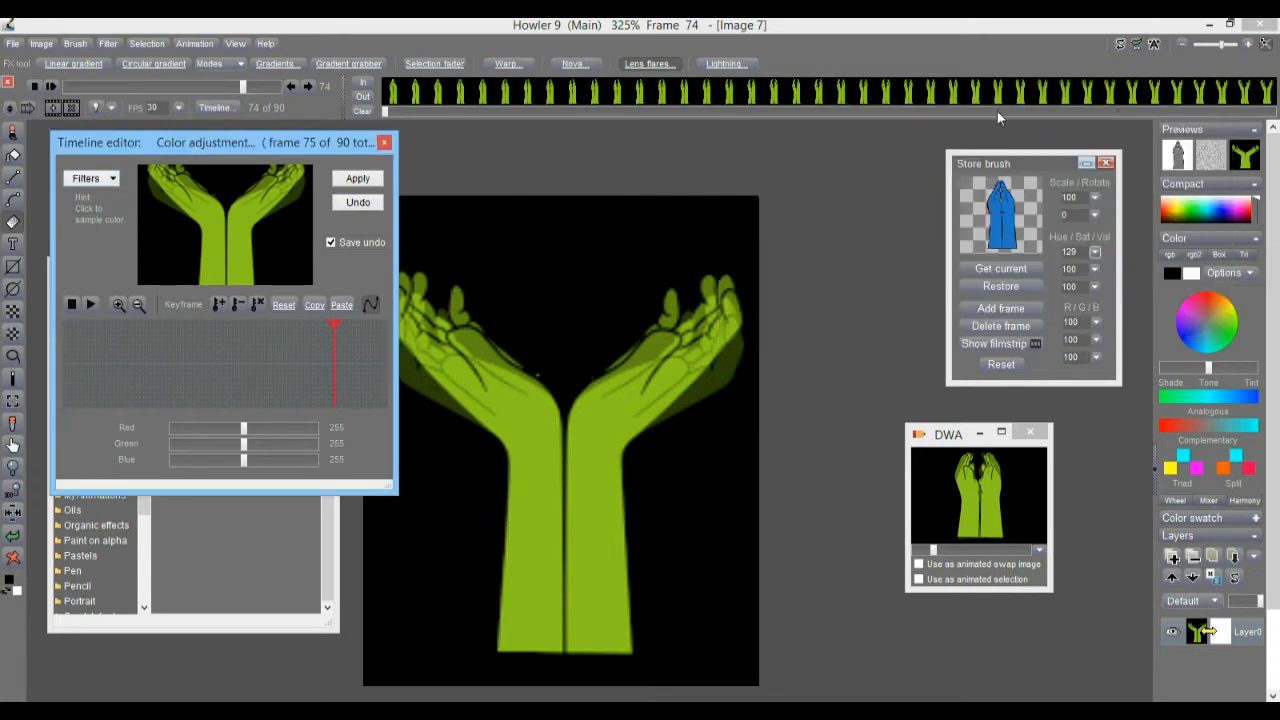
- Select the animated Lens flare filter and set its position to X 28, Y 37 and its level to 55
left_click(103, 181)
left_click_drag(312, 200, 315, 410)
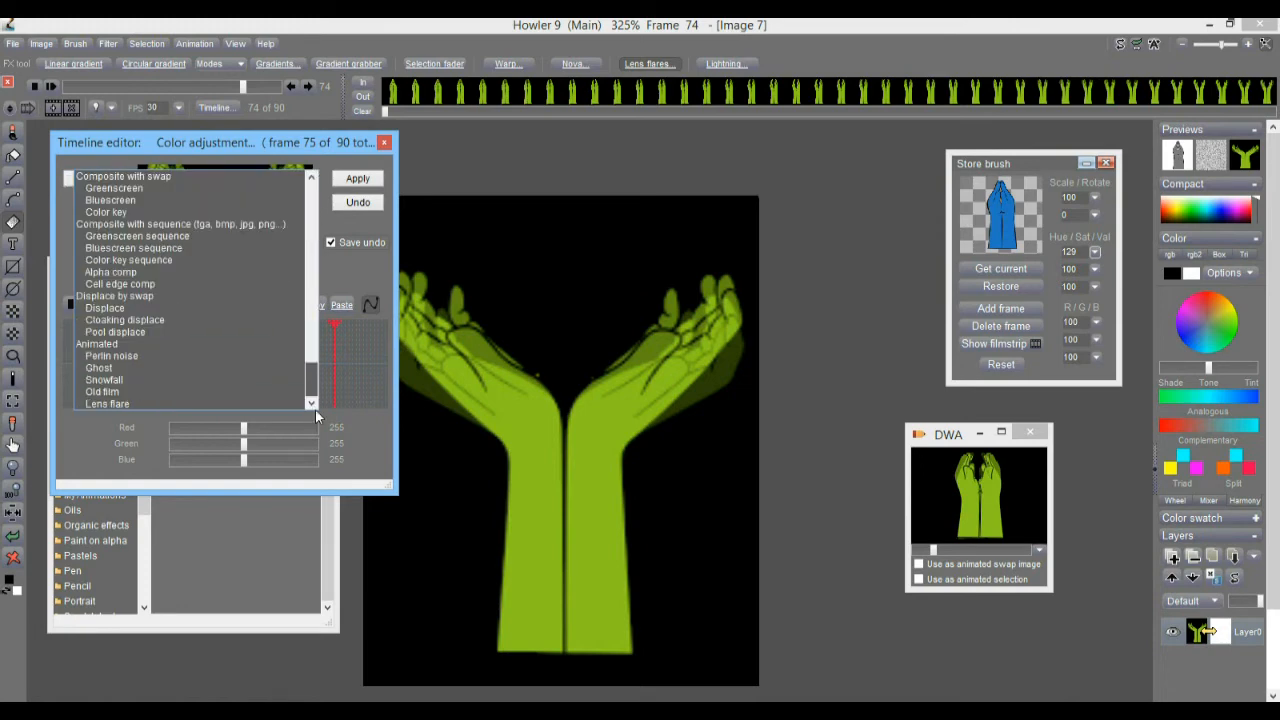
left_click(106, 402)
left_click(106, 402)
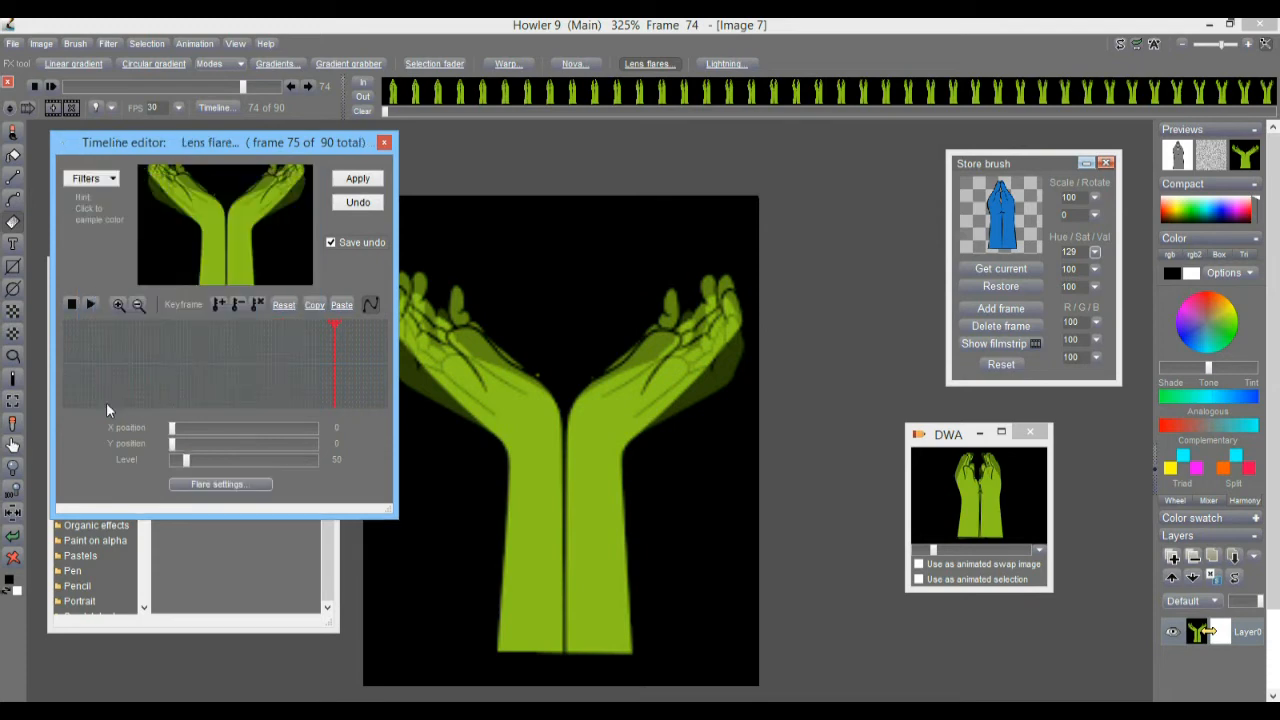
left_click_drag(180, 189, 230, 192)
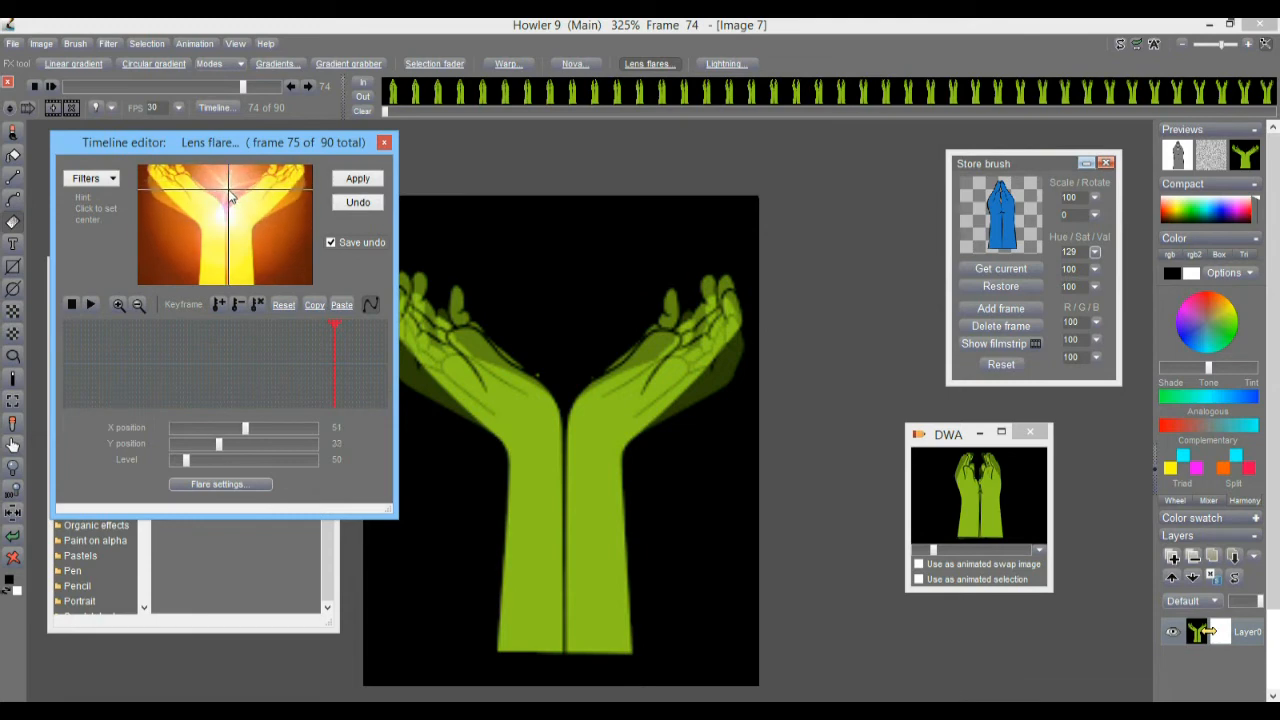
left_click_drag(239, 429, 188, 462)
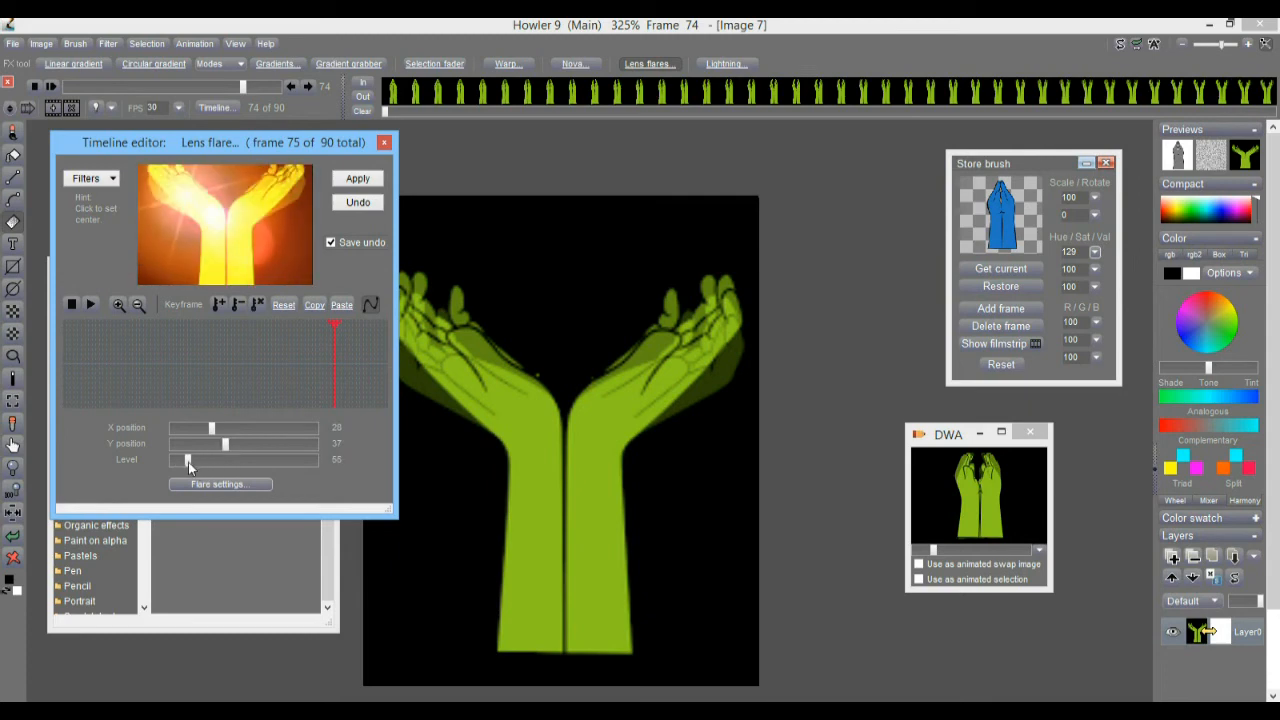
- Try the cyan, dark blue and yellow presets in the flare settings, then reselect the orange-red one and close them
left_click(220, 484)
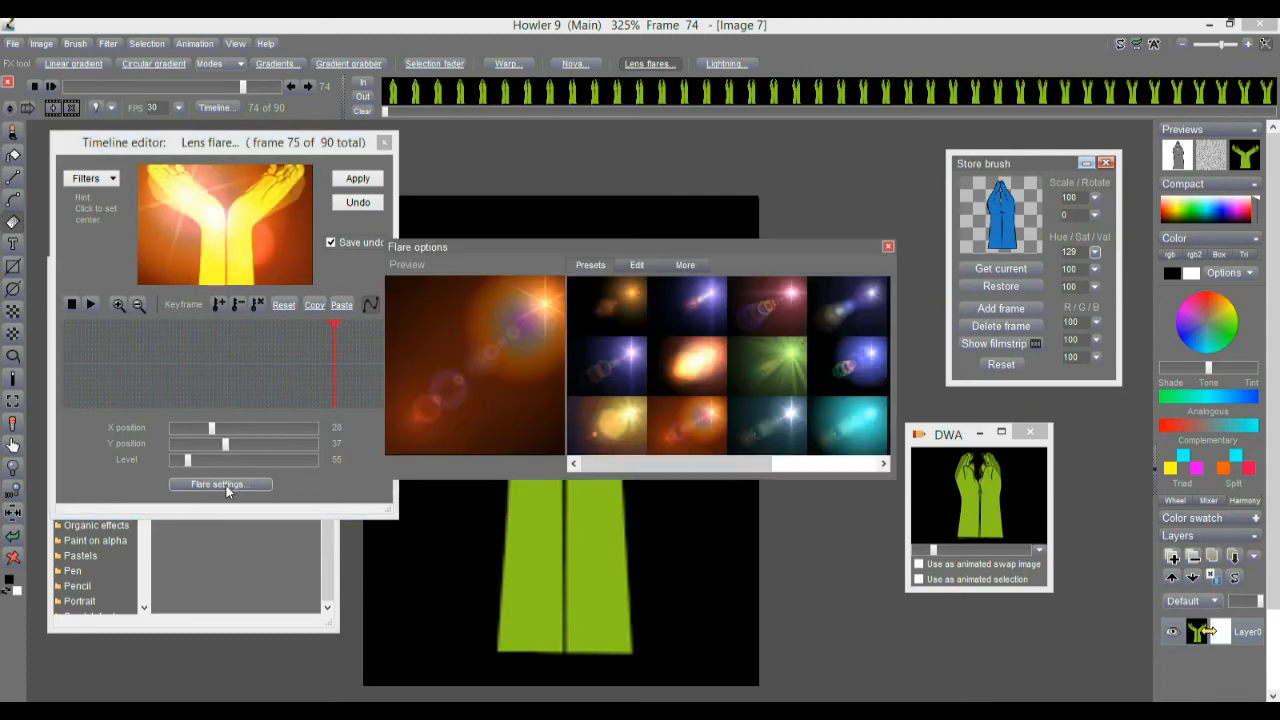
left_click_drag(595, 252, 712, 155)
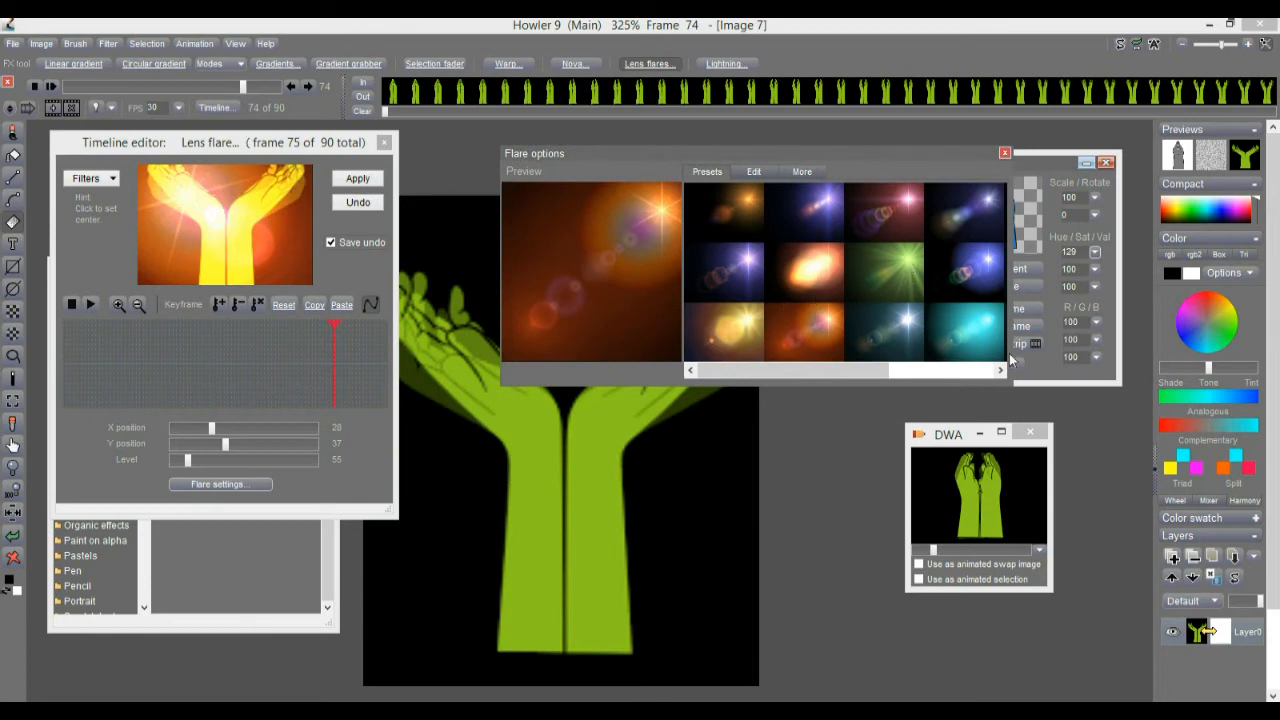
left_click(982, 330)
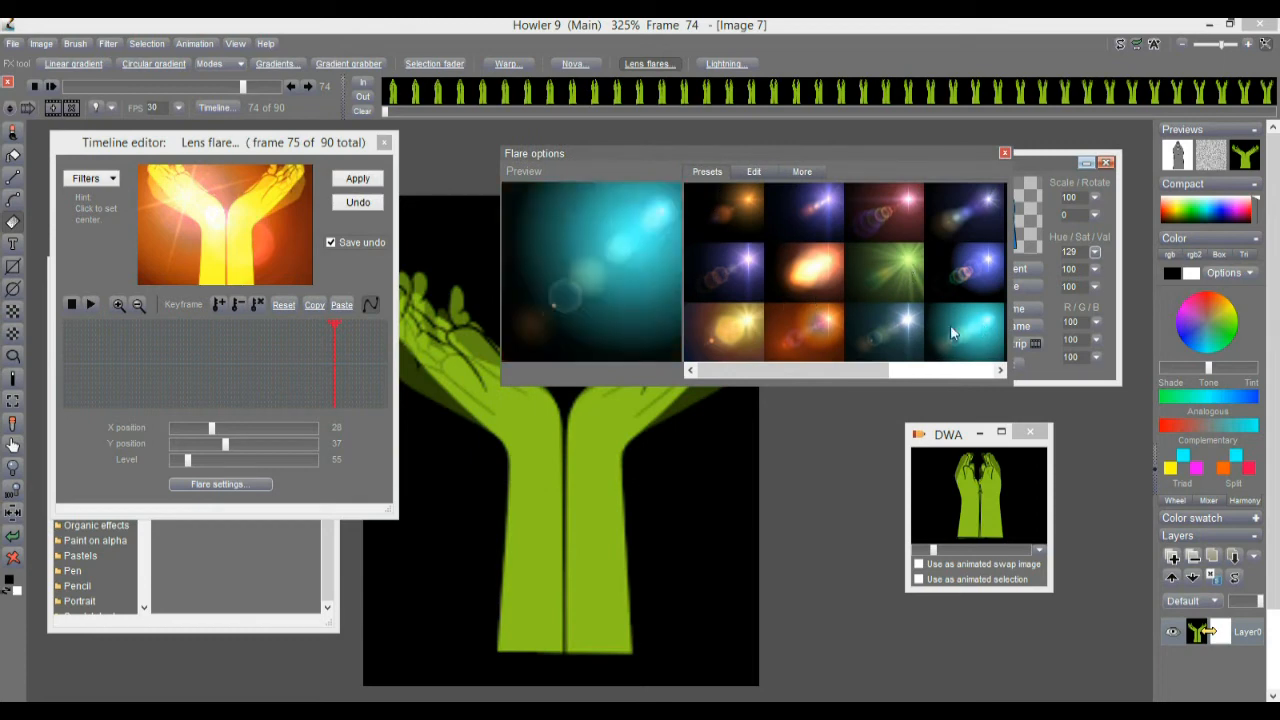
left_click(890, 322)
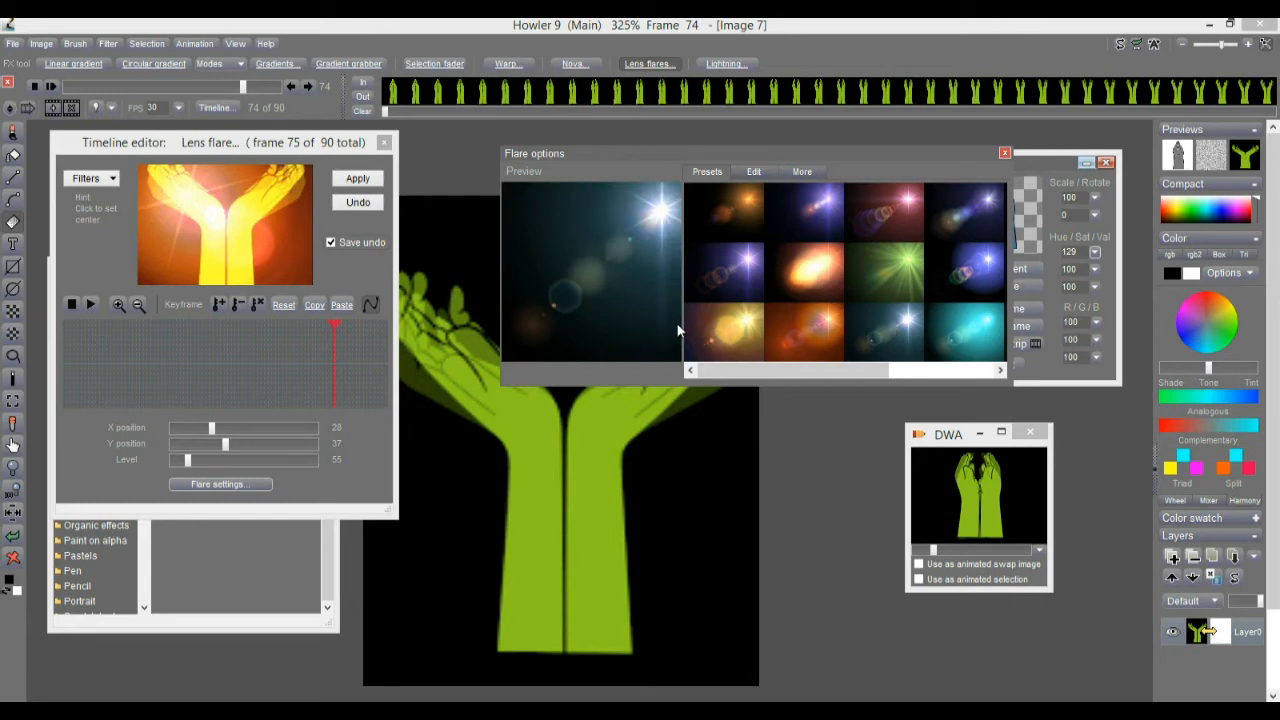
left_click(732, 327)
left_click(796, 325)
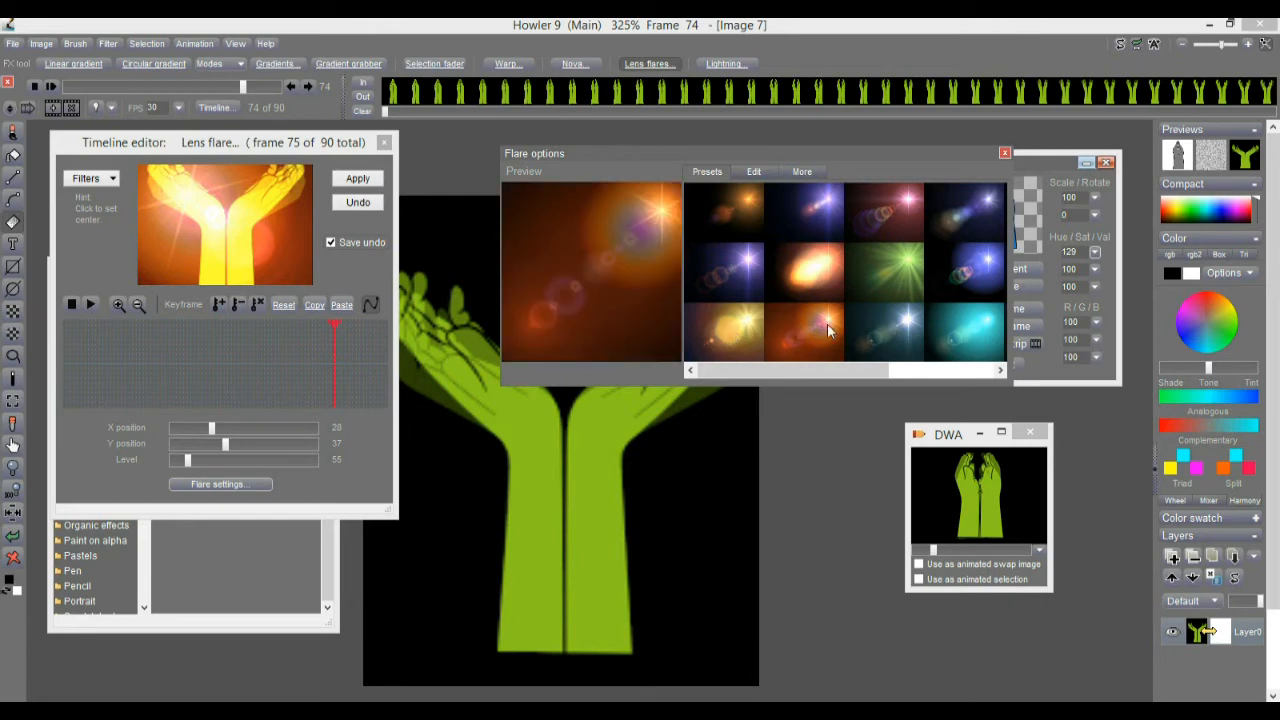
left_click(1005, 153)
- Try different flare centres over the hands, with levels 0 and 72 on frame 7
left_click(227, 180)
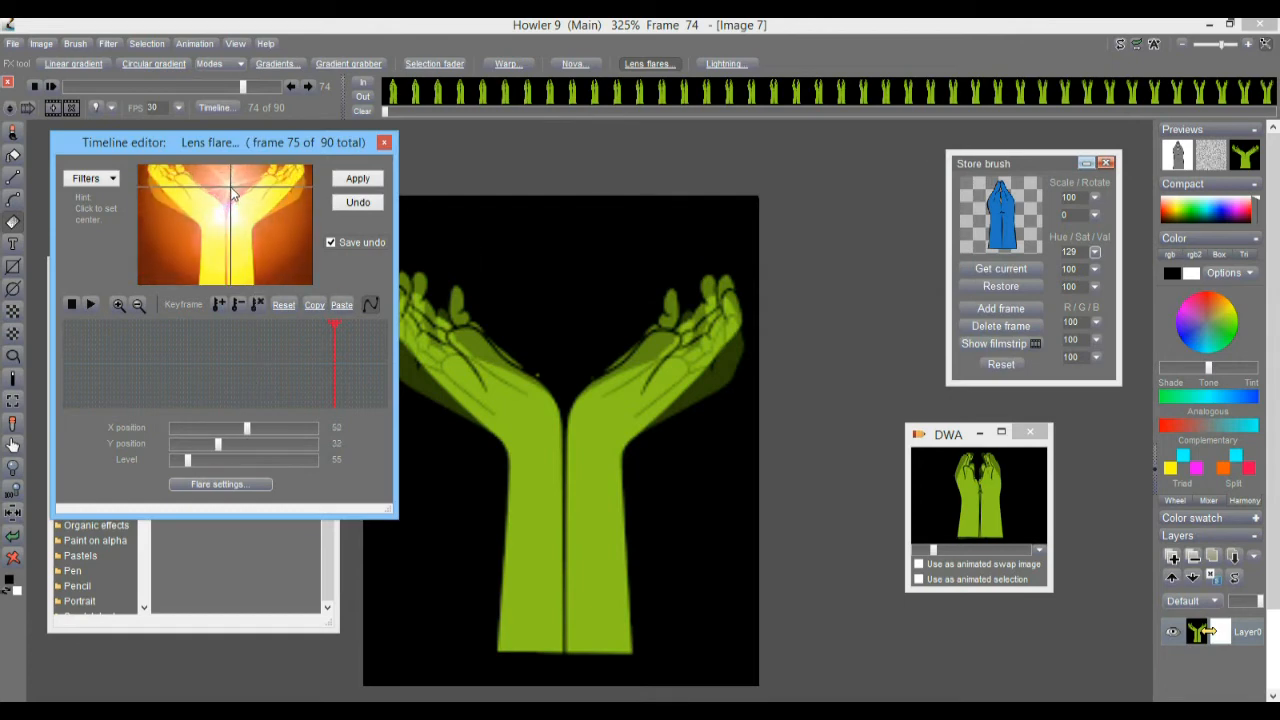
left_click_drag(181, 381, 85, 377)
left_click_drag(190, 460, 153, 455)
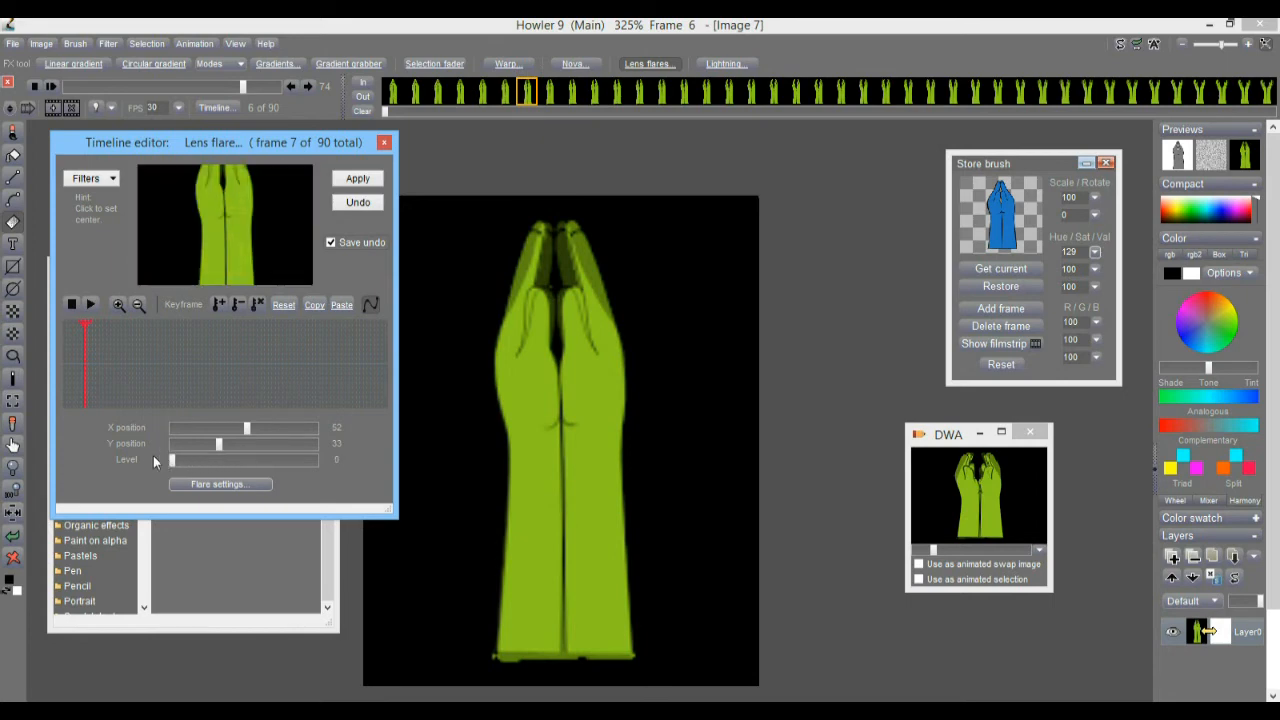
left_click_drag(239, 242, 222, 204)
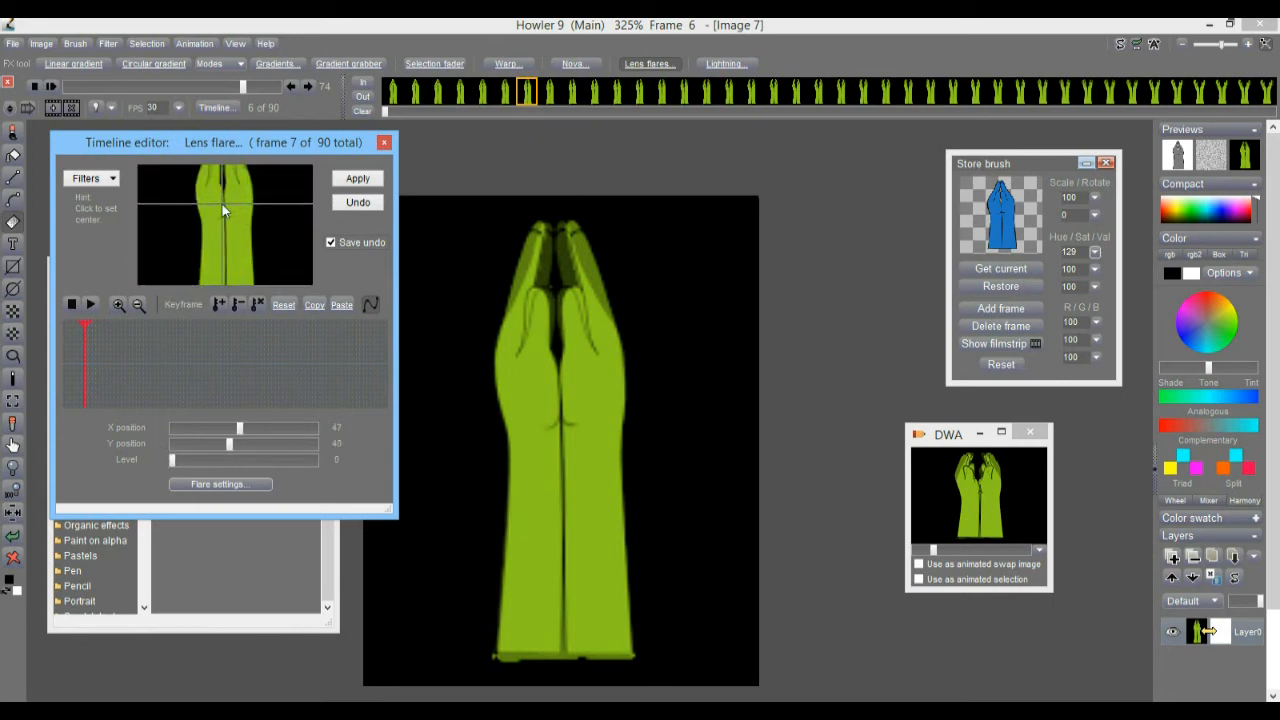
left_click(190, 458)
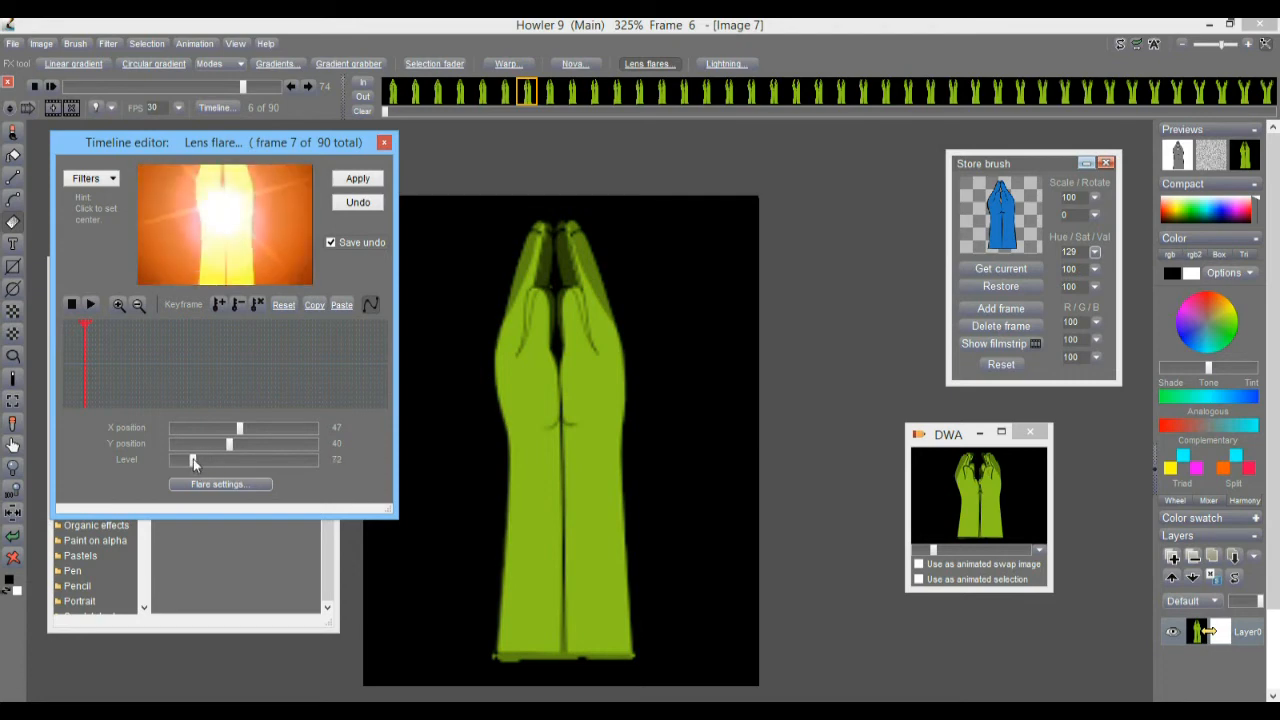
left_click(252, 232)
left_click_drag(252, 228, 224, 213)
left_click_drag(100, 356, 199, 375)
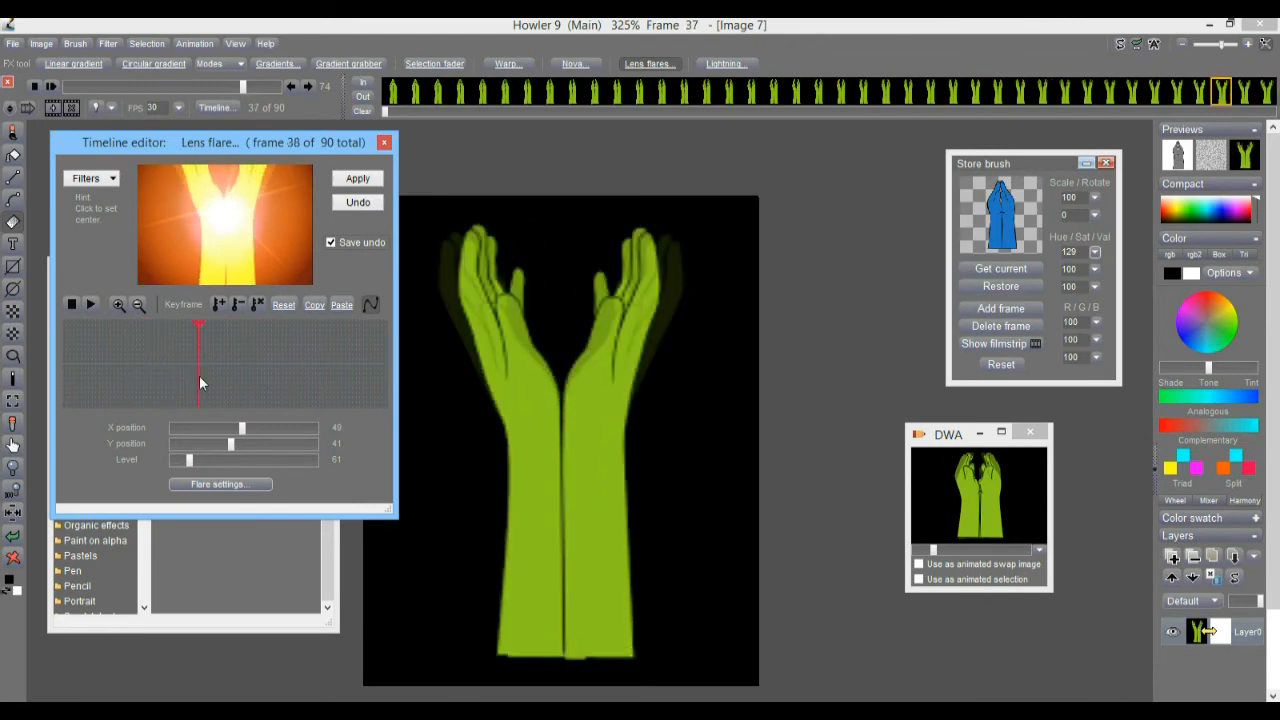
- Centre the flare between the hands at X 50, Y 29 and add a keyframe with level 66 at frame 46
left_click(228, 183)
left_click_drag(228, 183, 229, 187)
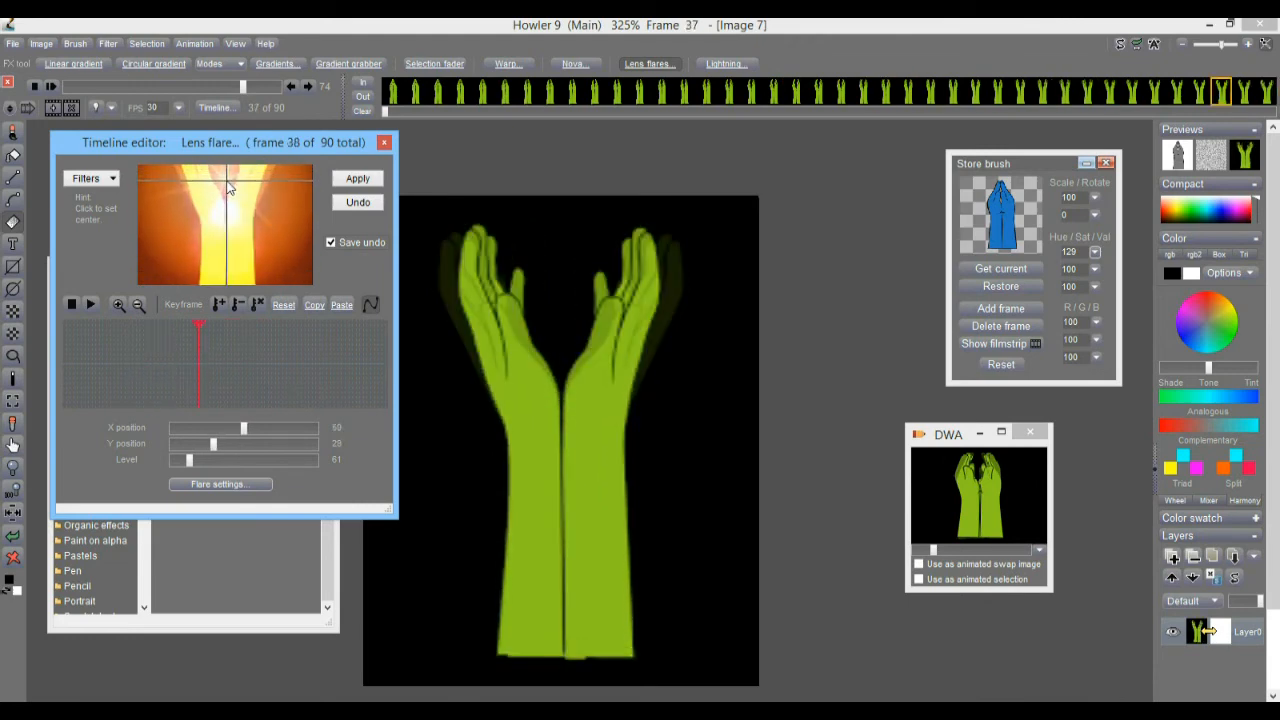
mouse_move(190, 464)
left_mouse_down()
mouse_move(139, 459)
mouse_move(194, 466)
left_mouse_up()
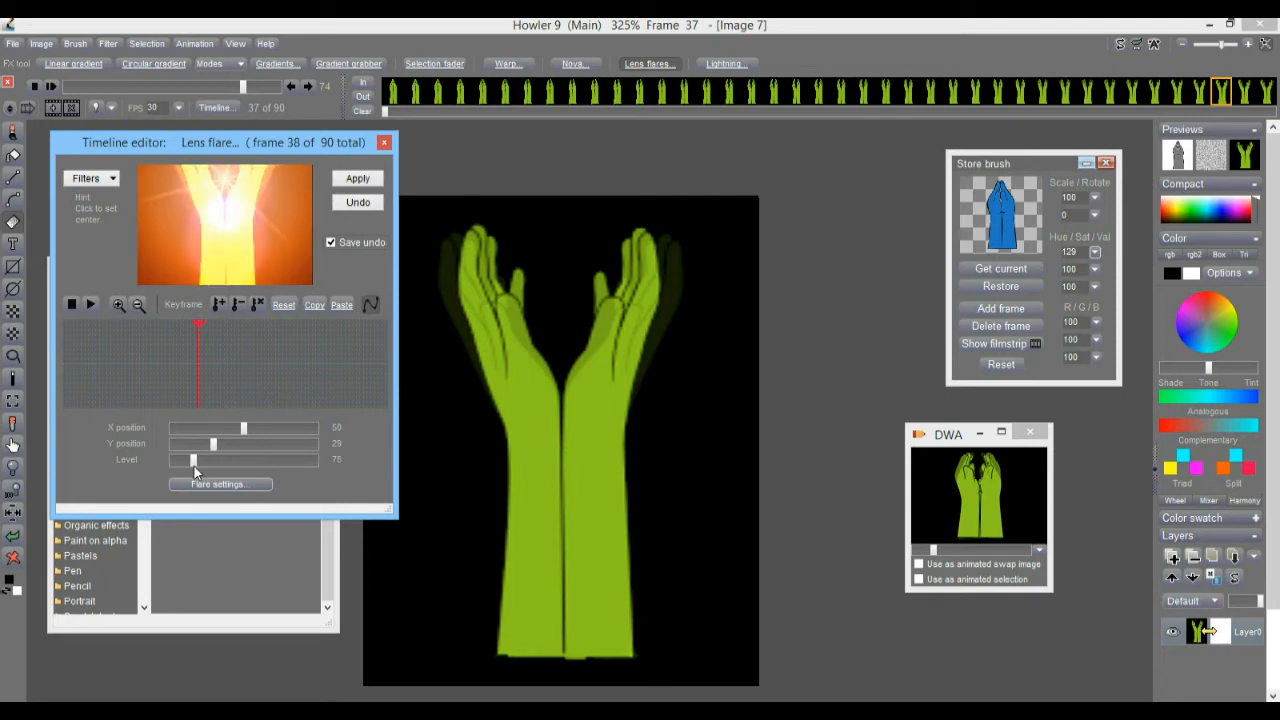
left_click_drag(189, 338, 226, 356)
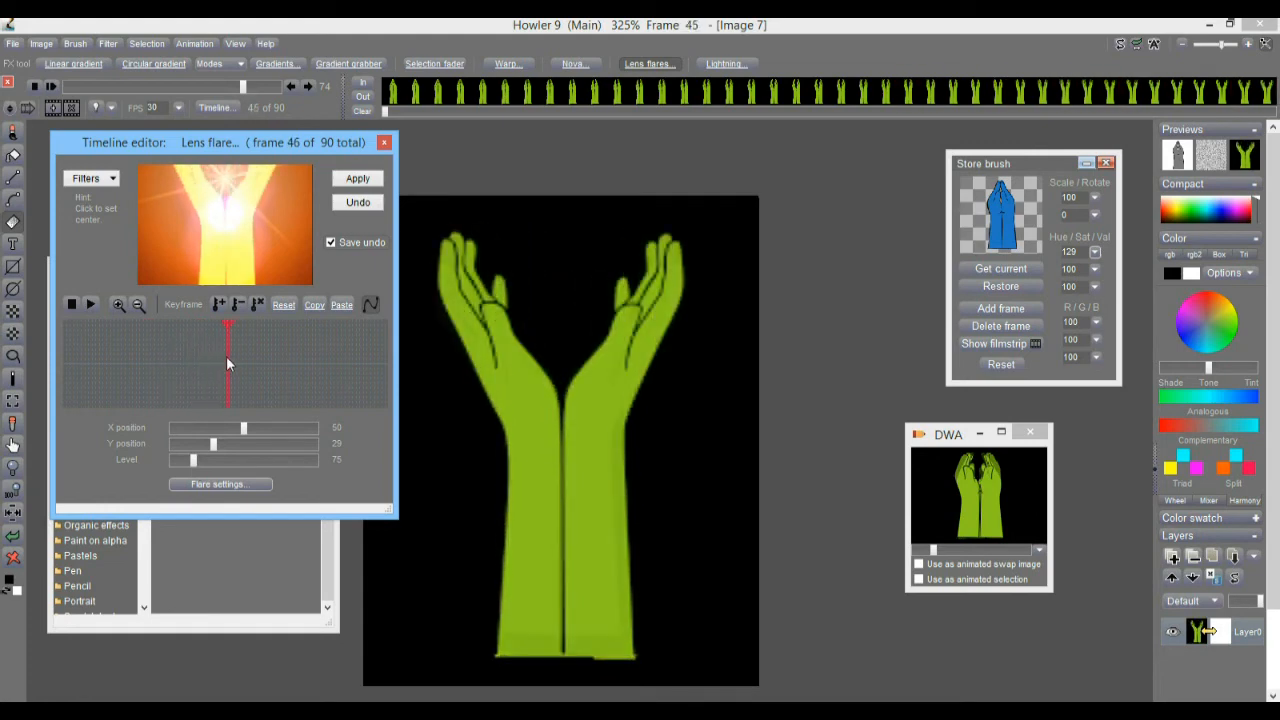
left_click_drag(203, 458, 192, 459)
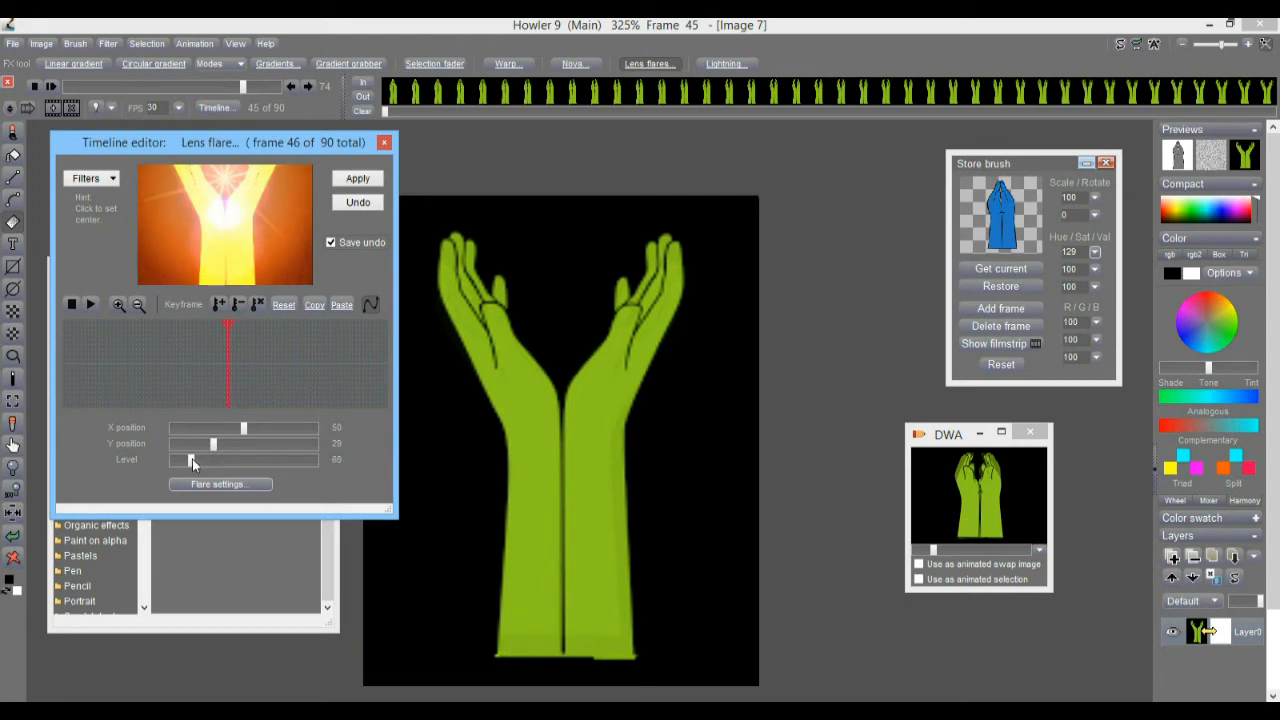
left_click(220, 305)
- Add flare keyframes with level 25 at frame 31 and level 0 at frames 22 and 1
left_click_drag(224, 358, 173, 357)
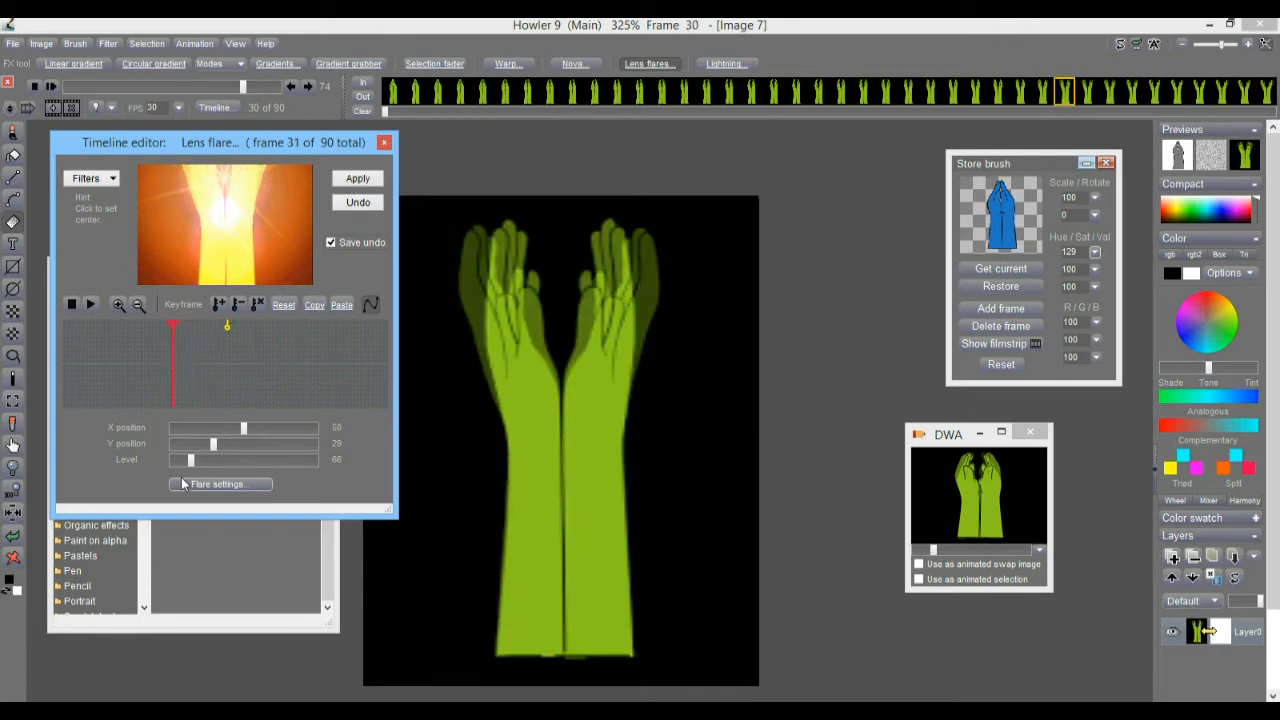
left_click_drag(188, 461, 179, 459)
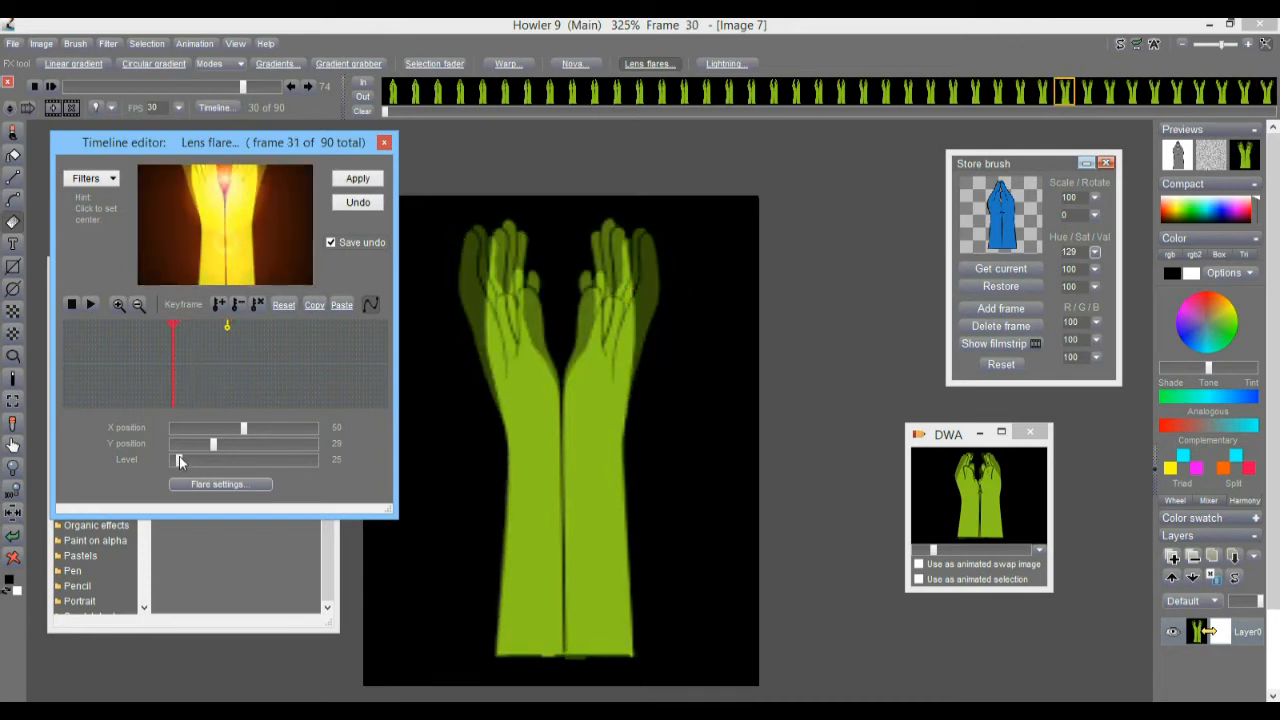
left_click(219, 305)
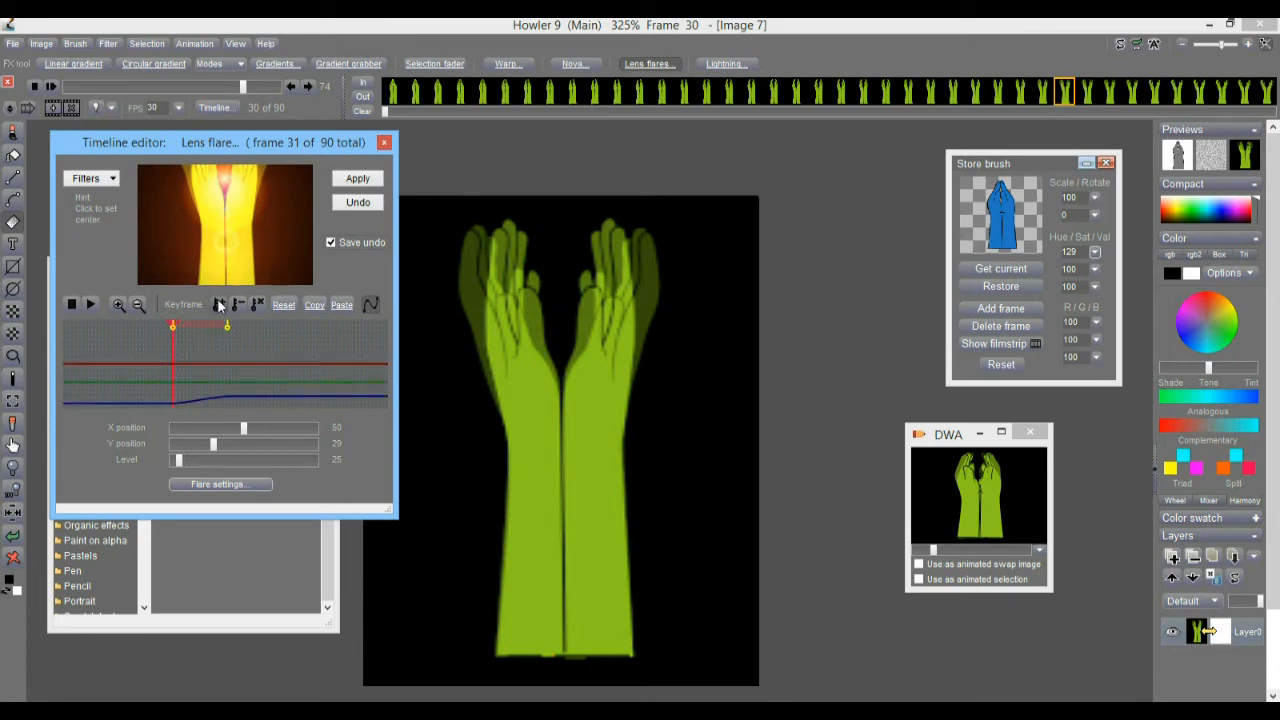
left_click_drag(170, 349, 141, 366)
left_click_drag(185, 462, 149, 459)
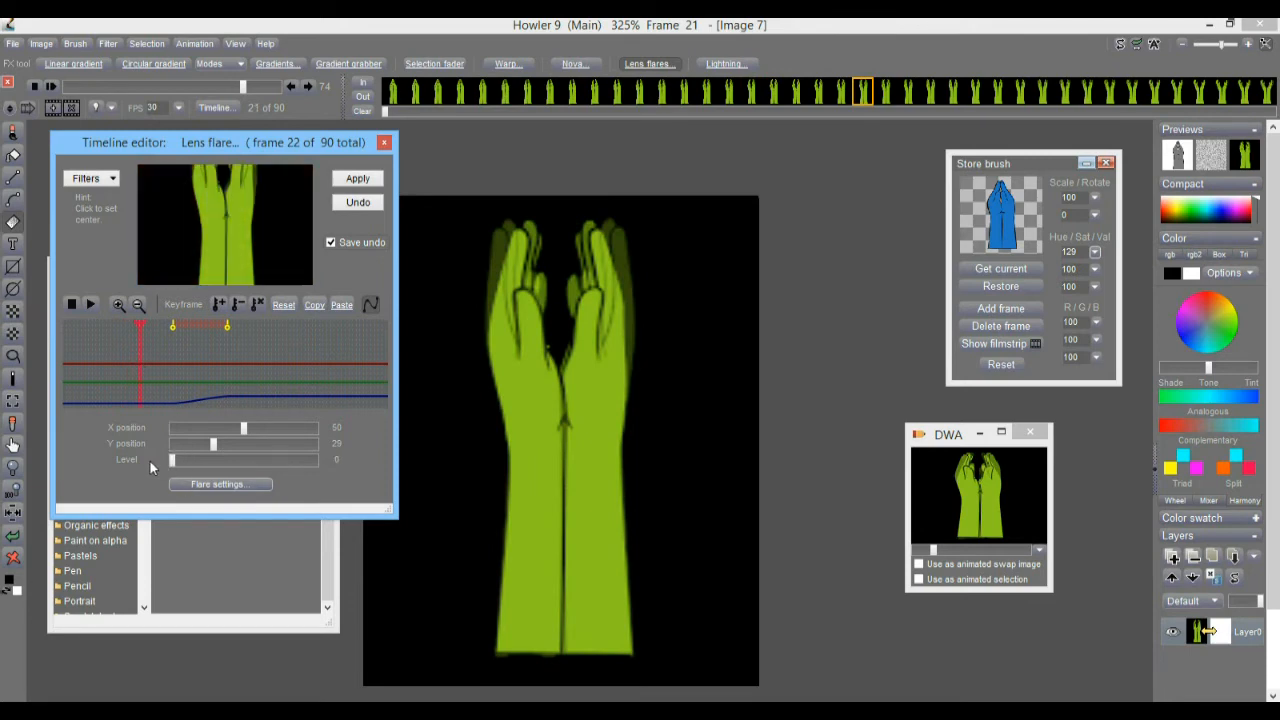
left_click(216, 303)
left_click_drag(121, 360, 65, 349)
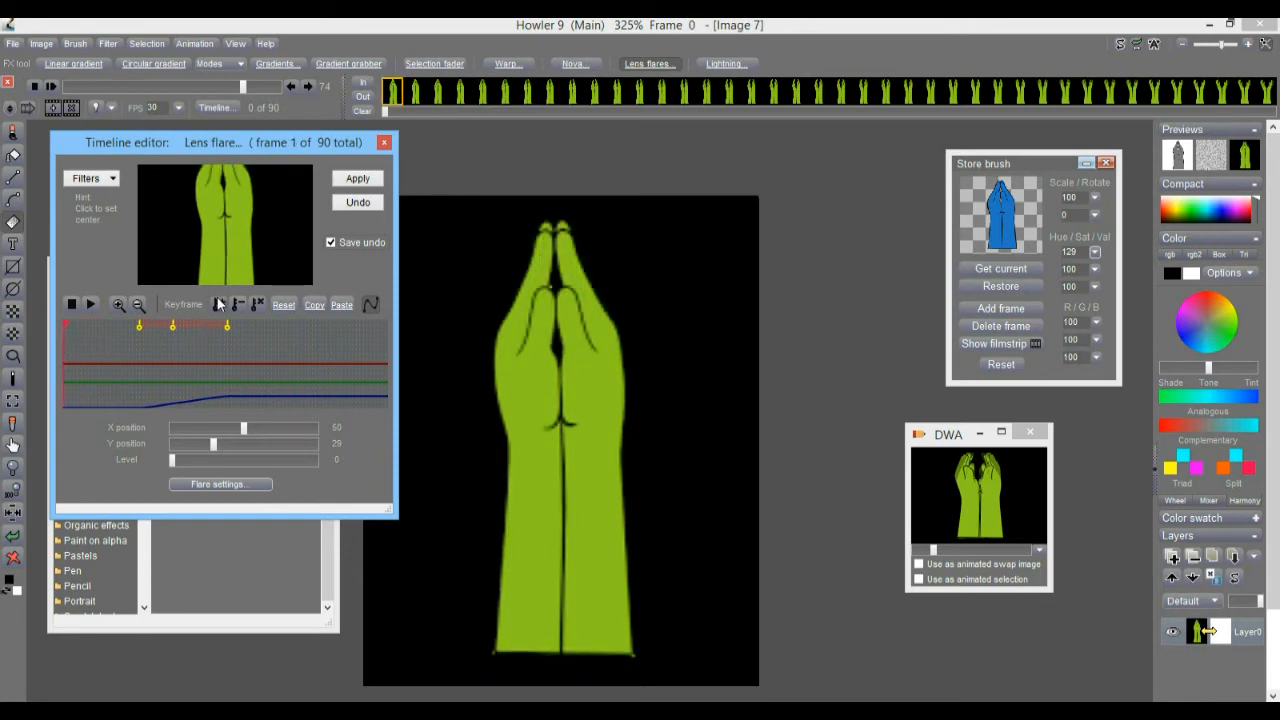
- Create a flash in the flare by adding keyframes with level 358 at frame 55 and level 58 at frame 58
mouse_move(76, 357)
left_mouse_down()
mouse_move(165, 361)
mouse_move(77, 363)
mouse_move(114, 360)
mouse_move(130, 327)
mouse_move(91, 353)
mouse_move(261, 358)
left_mouse_up()
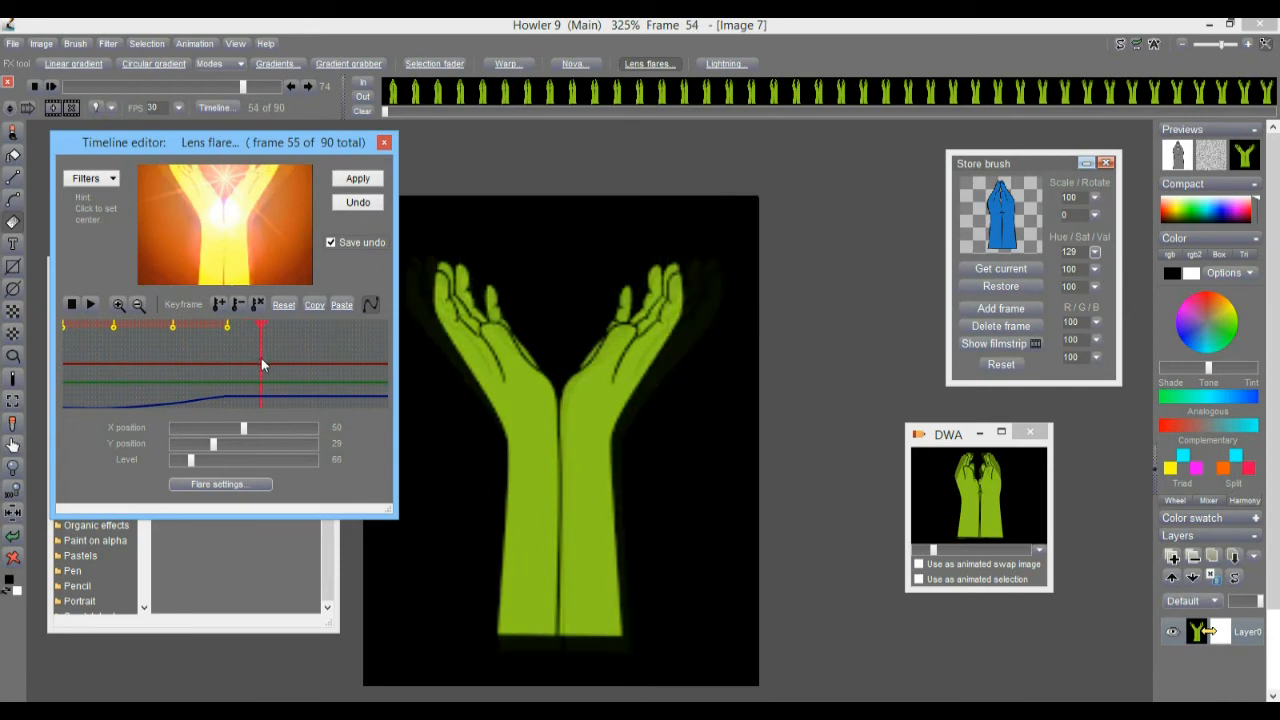
left_click_drag(196, 459, 276, 468)
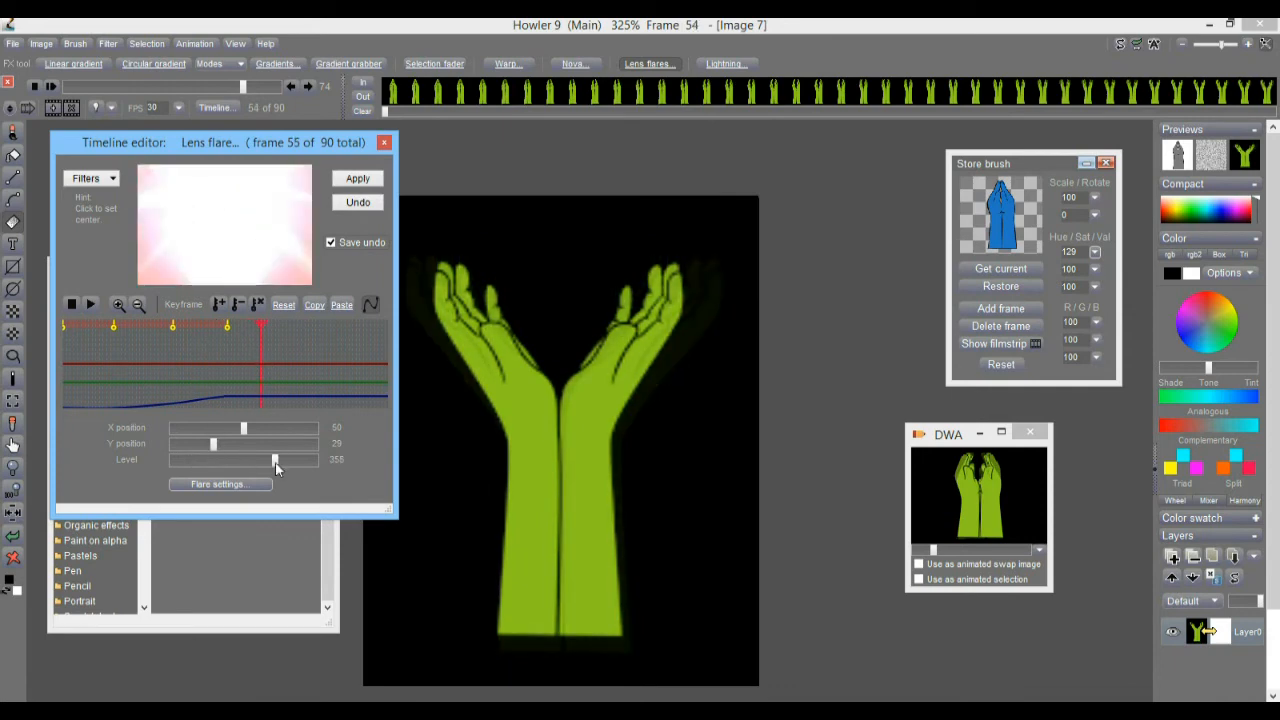
left_click(221, 306)
mouse_move(260, 349)
left_mouse_down()
mouse_move(294, 349)
mouse_move(279, 364)
mouse_move(247, 329)
mouse_move(272, 357)
left_mouse_up()
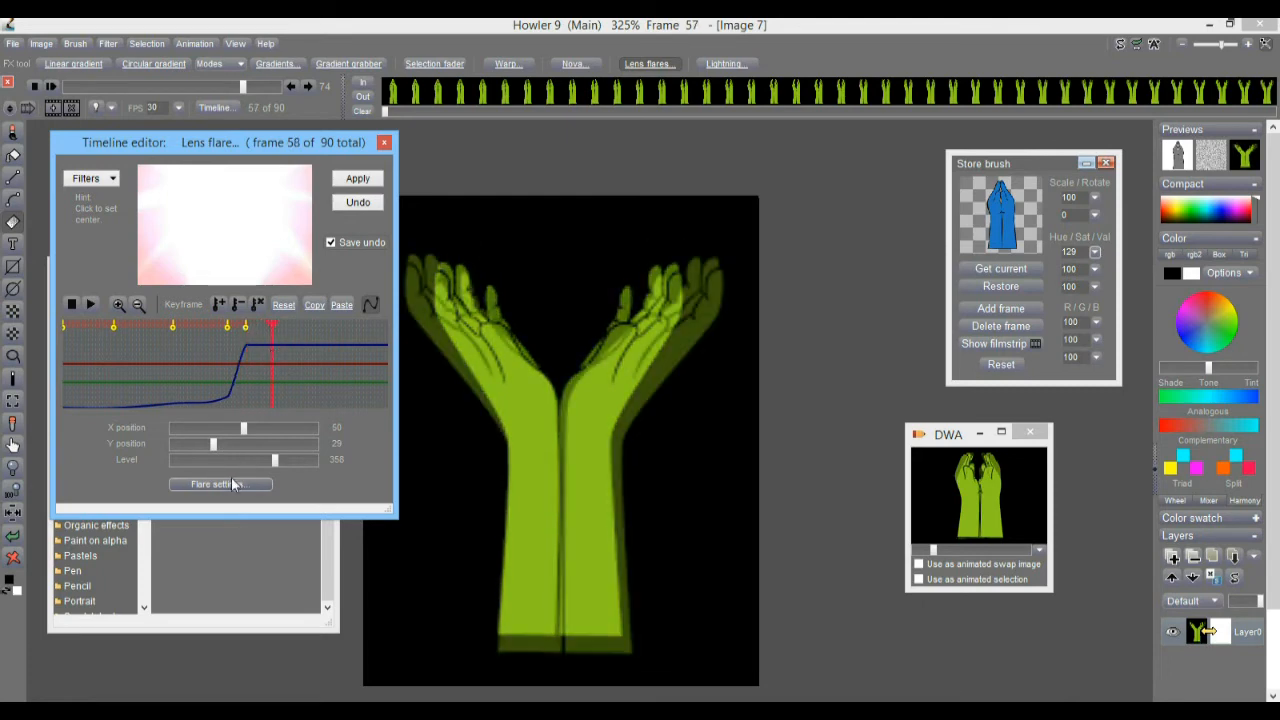
left_click_drag(220, 465, 189, 460)
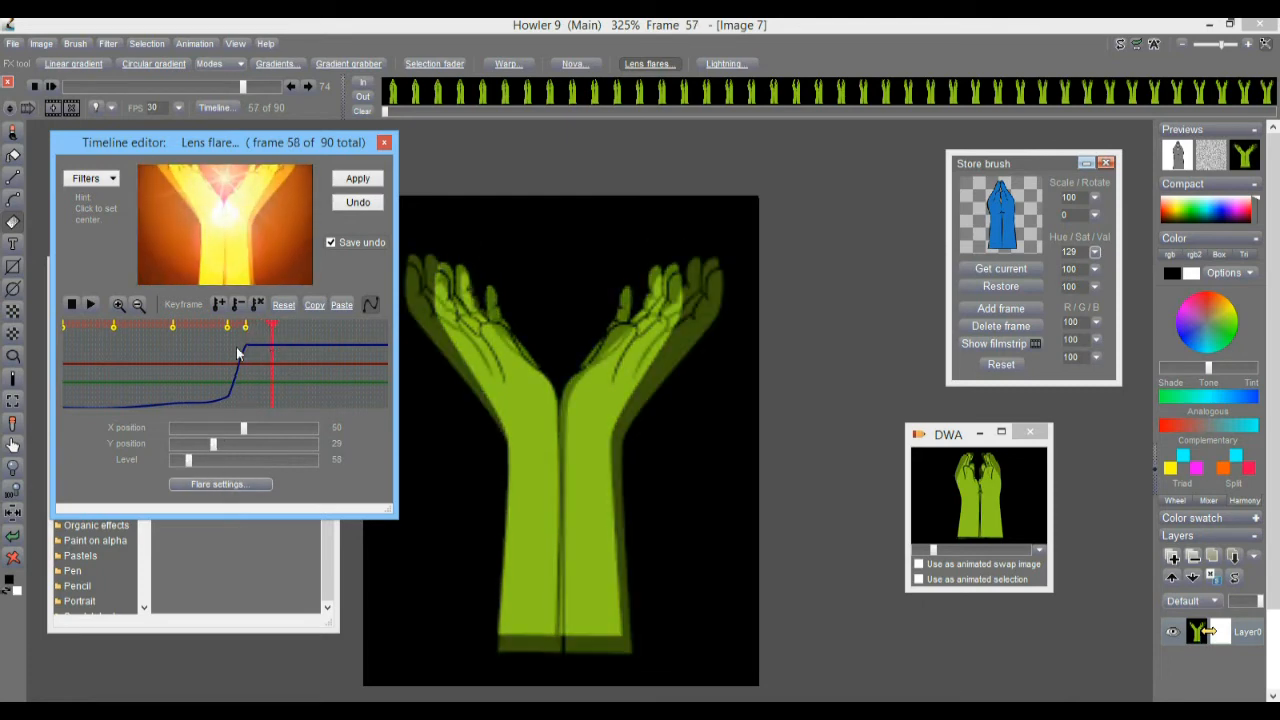
left_click(216, 307)
- Fade the flare out with a level 0 keyframe at frame 77
left_click_drag(293, 385, 343, 390)
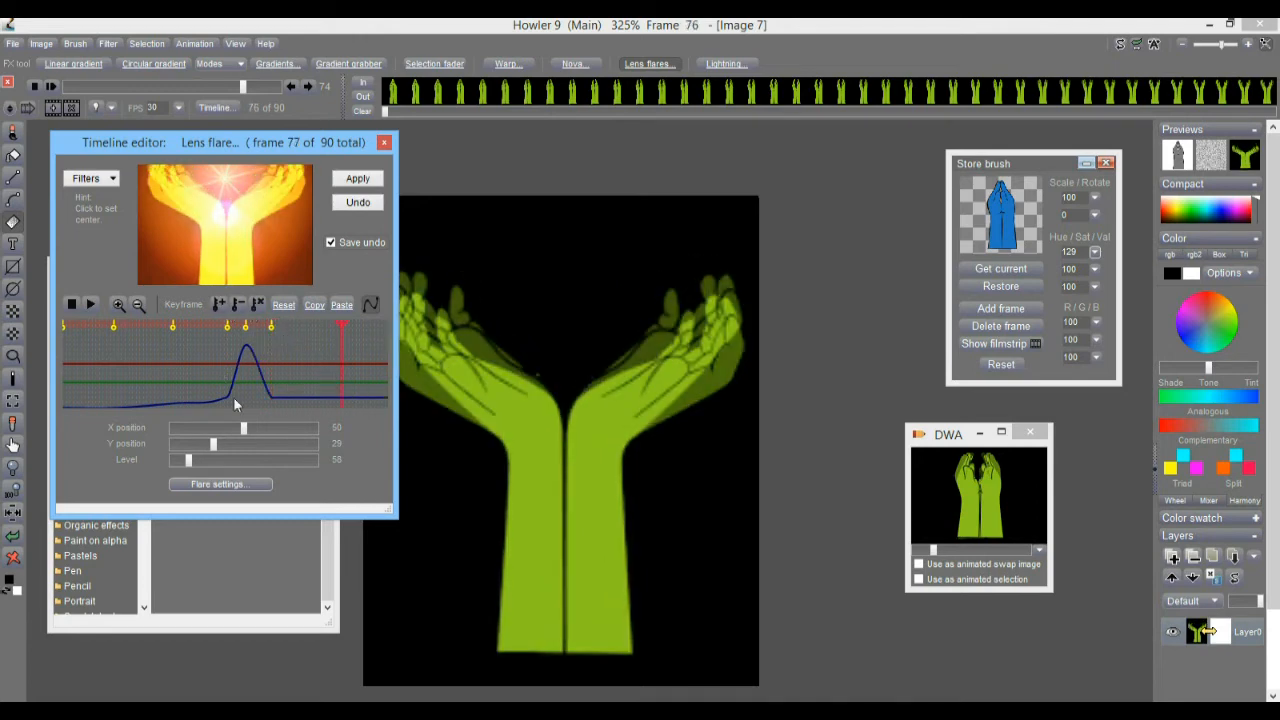
left_click_drag(188, 462, 164, 472)
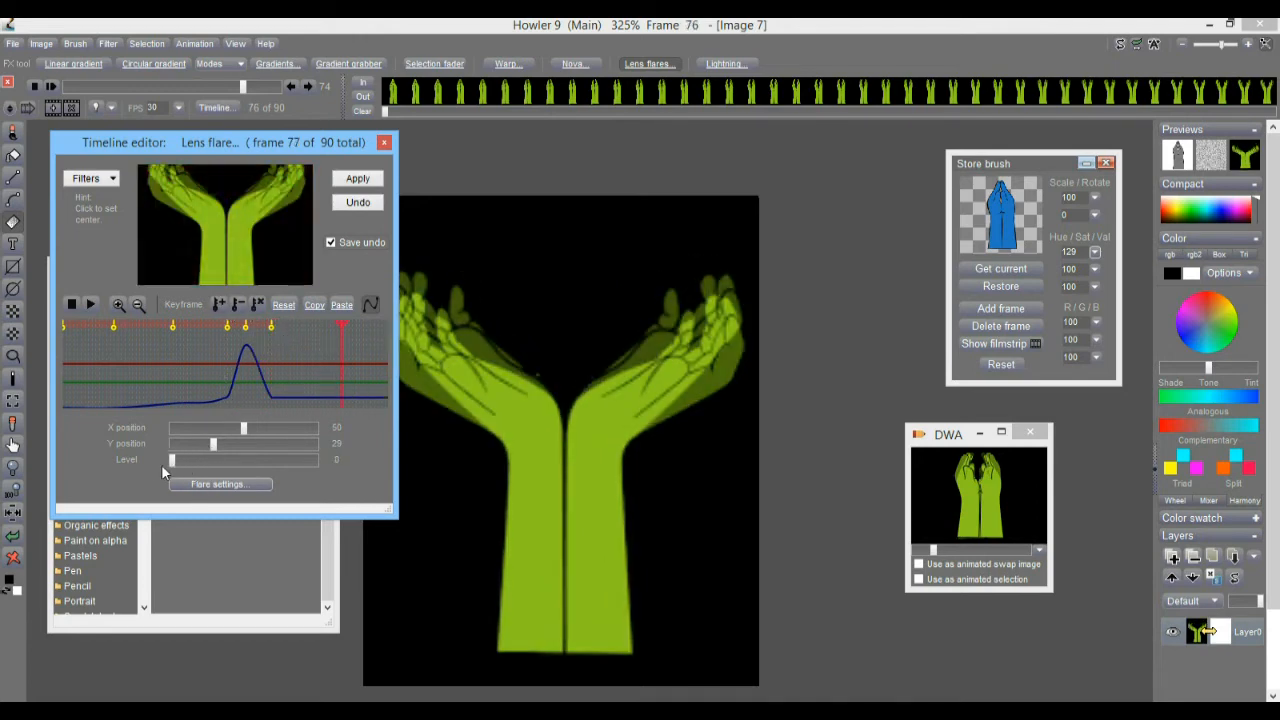
left_click(218, 309)
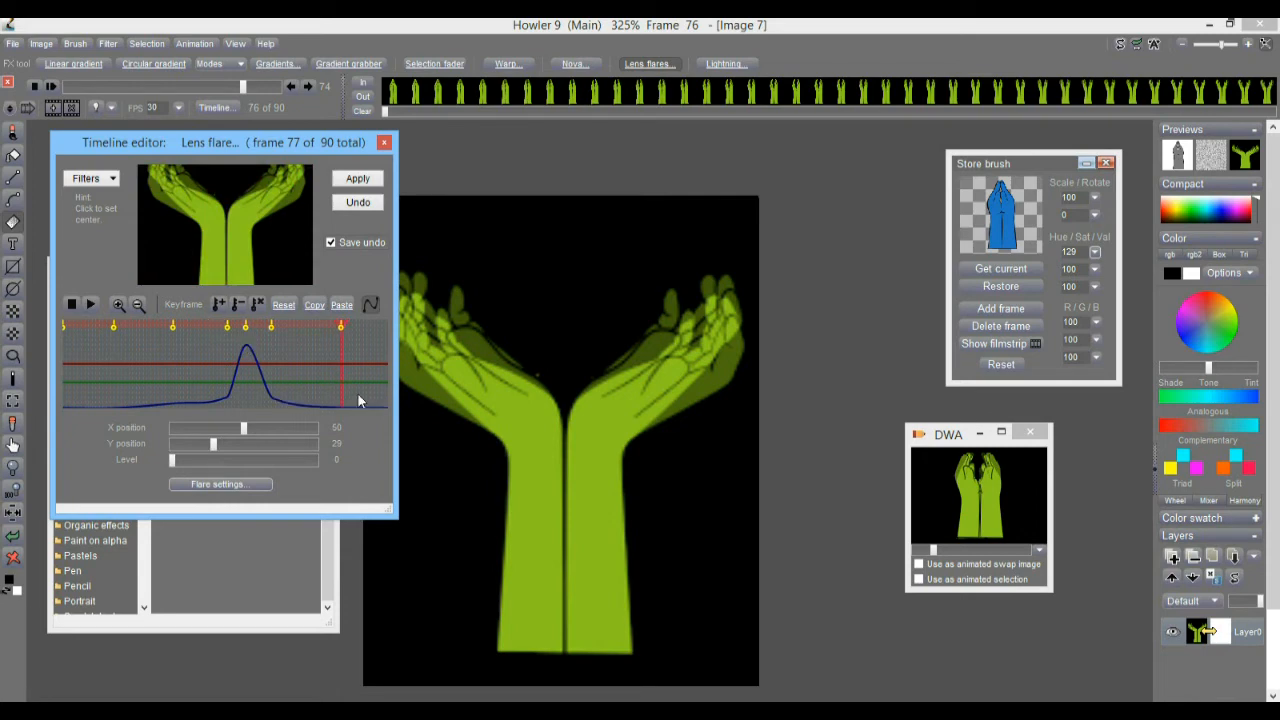
- Move the final level 0 keyframe earlier to frame 66 and scrub through the timeline to check the fade
left_click_drag(341, 329, 338, 329)
left_click(271, 326)
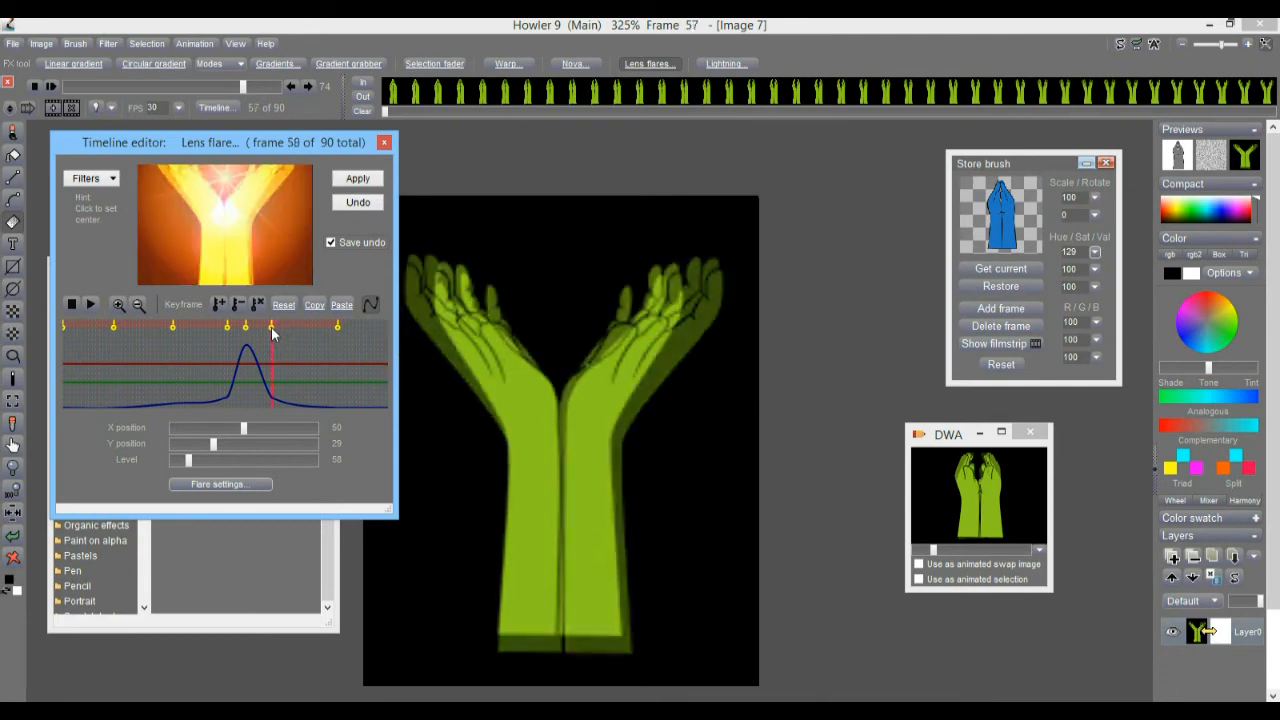
mouse_move(87, 386)
left_mouse_down()
mouse_move(340, 388)
mouse_move(274, 395)
mouse_move(316, 394)
left_mouse_up()
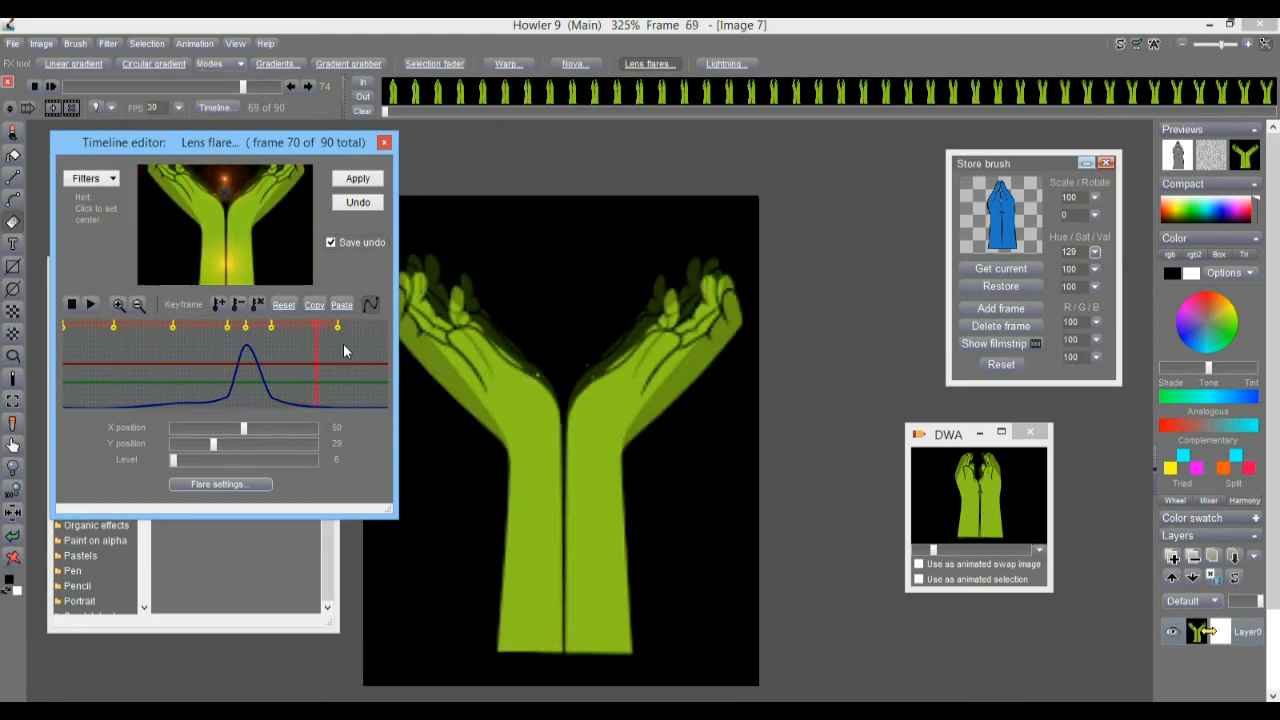
mouse_move(339, 326)
left_mouse_down()
mouse_move(293, 328)
mouse_move(301, 335)
left_mouse_up()
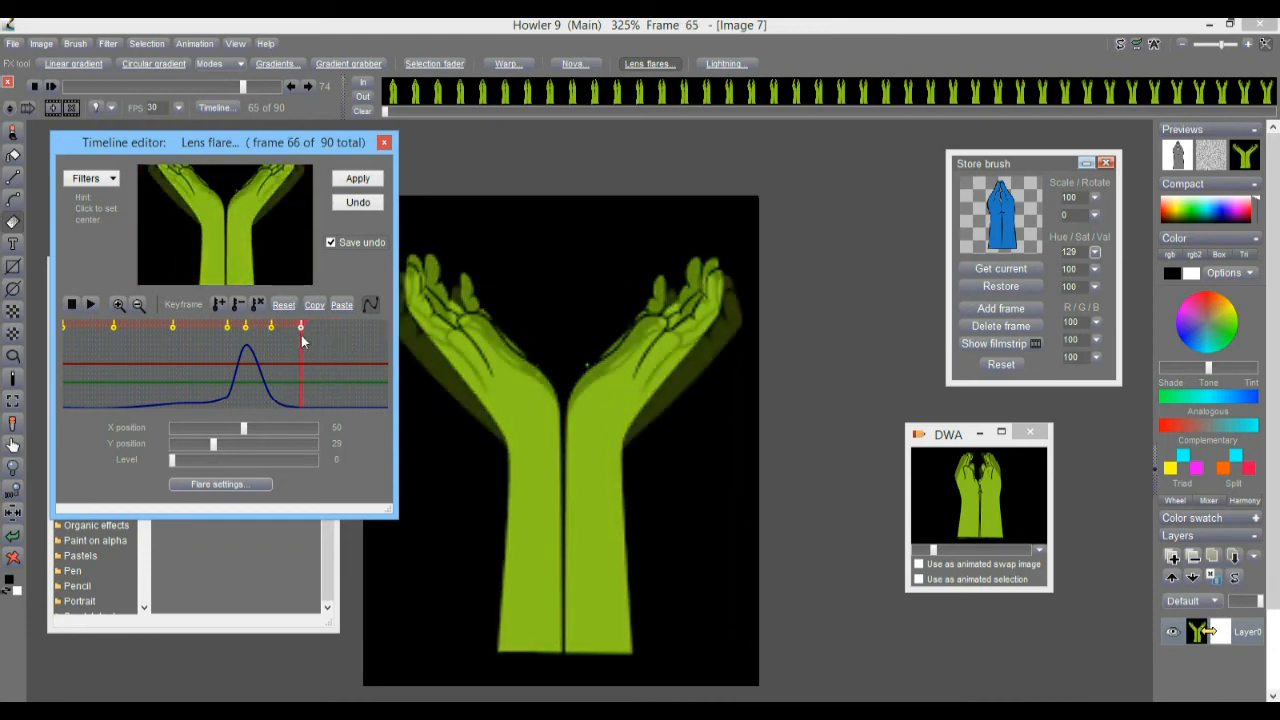
left_click_drag(202, 388, 355, 391)
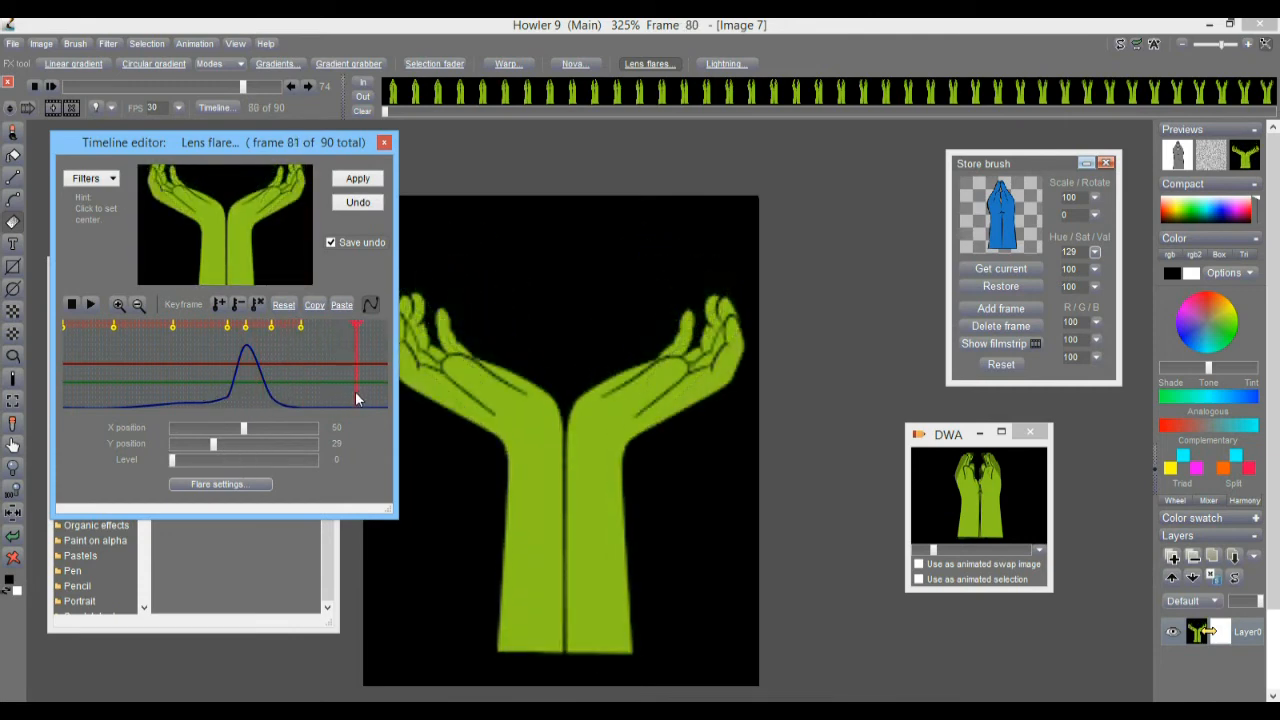
- Try applying the keyframed flare to the animation, play it back, and undo it
left_click(358, 179)
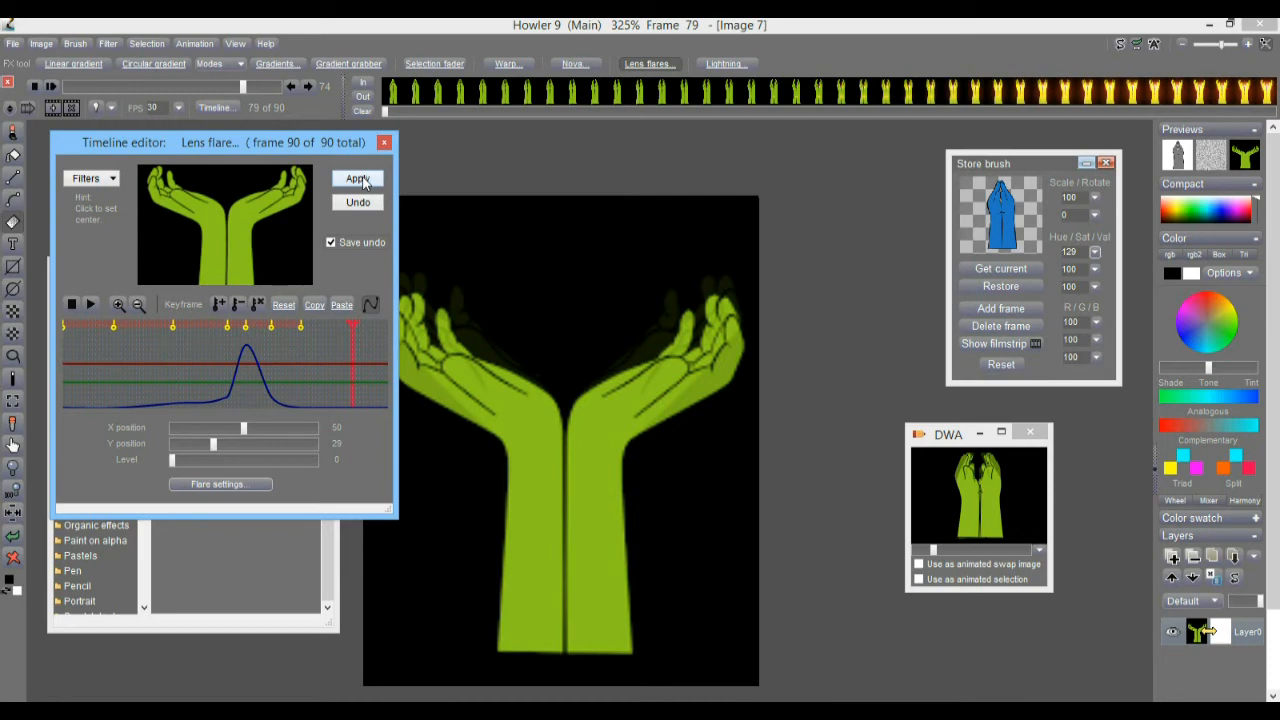
left_click(48, 87)
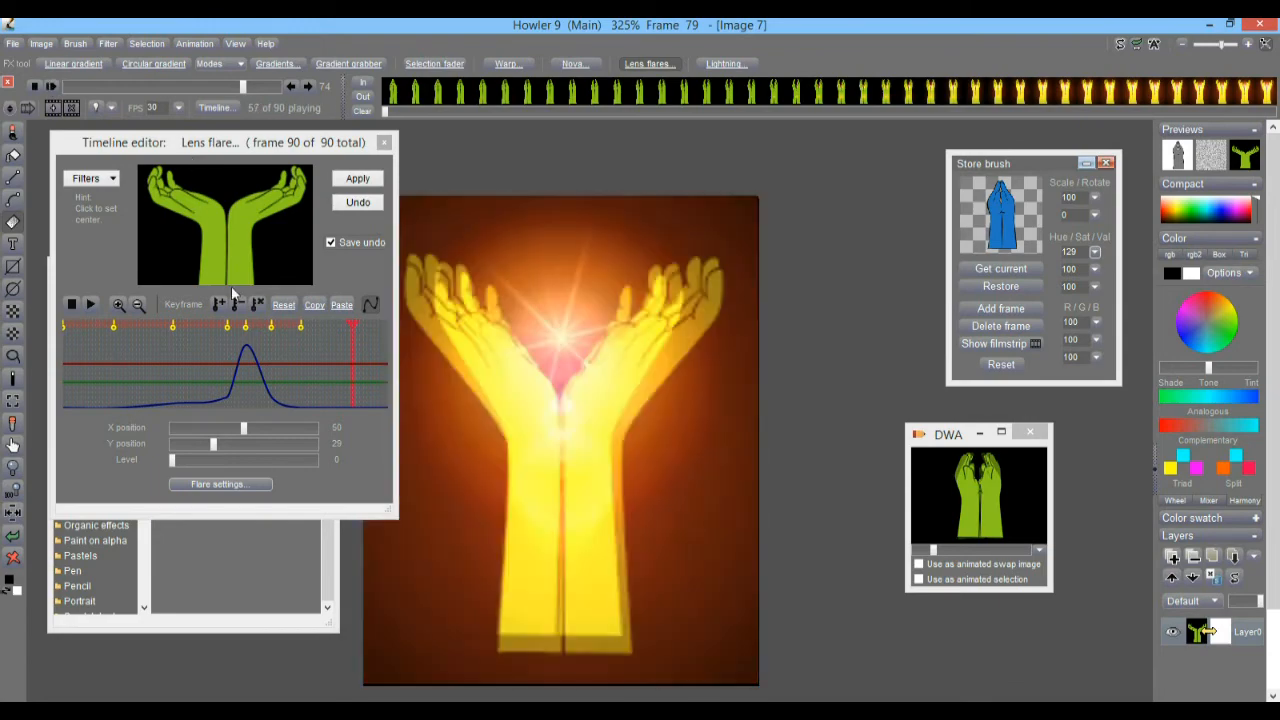
left_click_drag(113, 388, 181, 389)
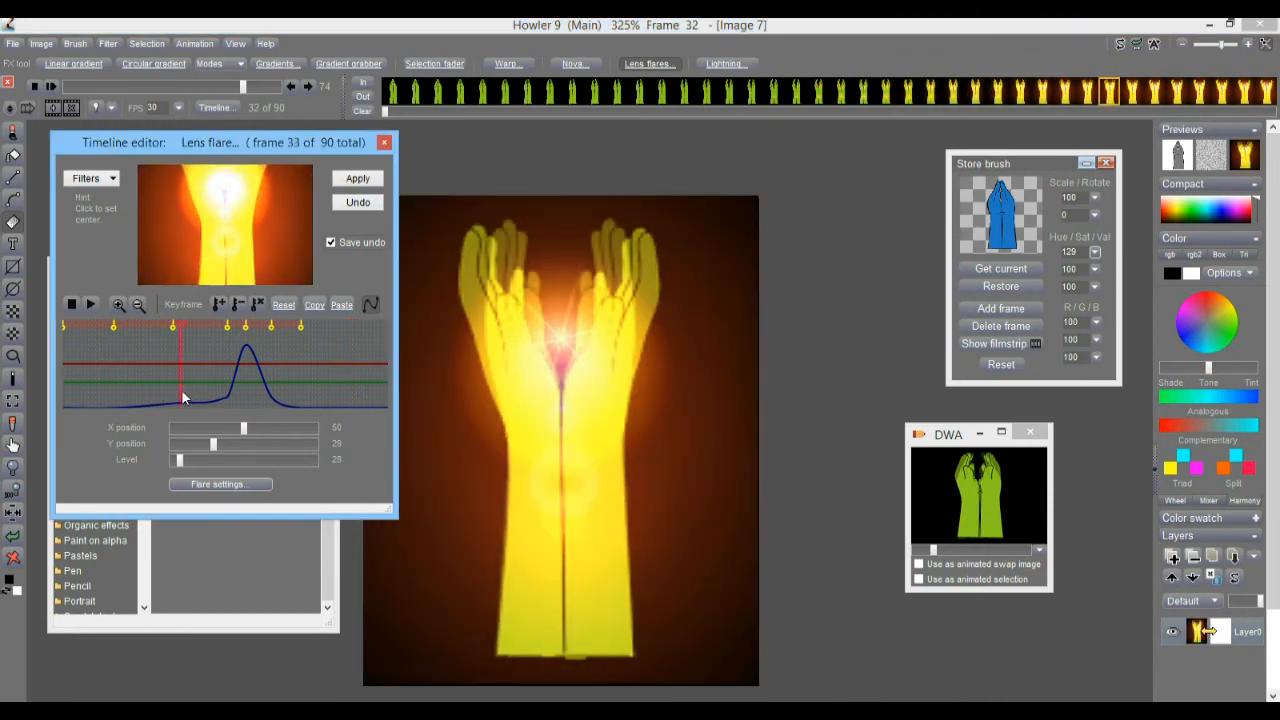
left_click(358, 203)
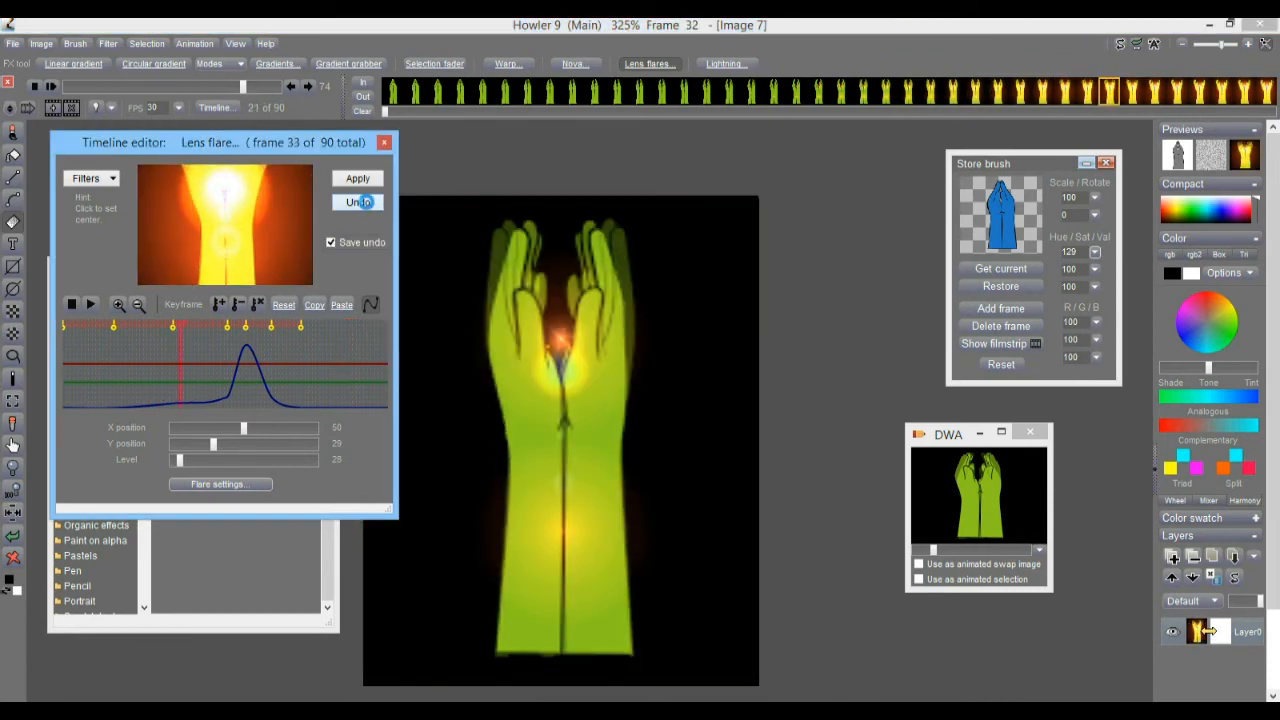
- Shift the flare's rise and peak keyframes earlier, move the last two later with the level 58 one at frame 68, and apply the flare
left_click_drag(176, 333, 224, 327)
left_click(279, 327)
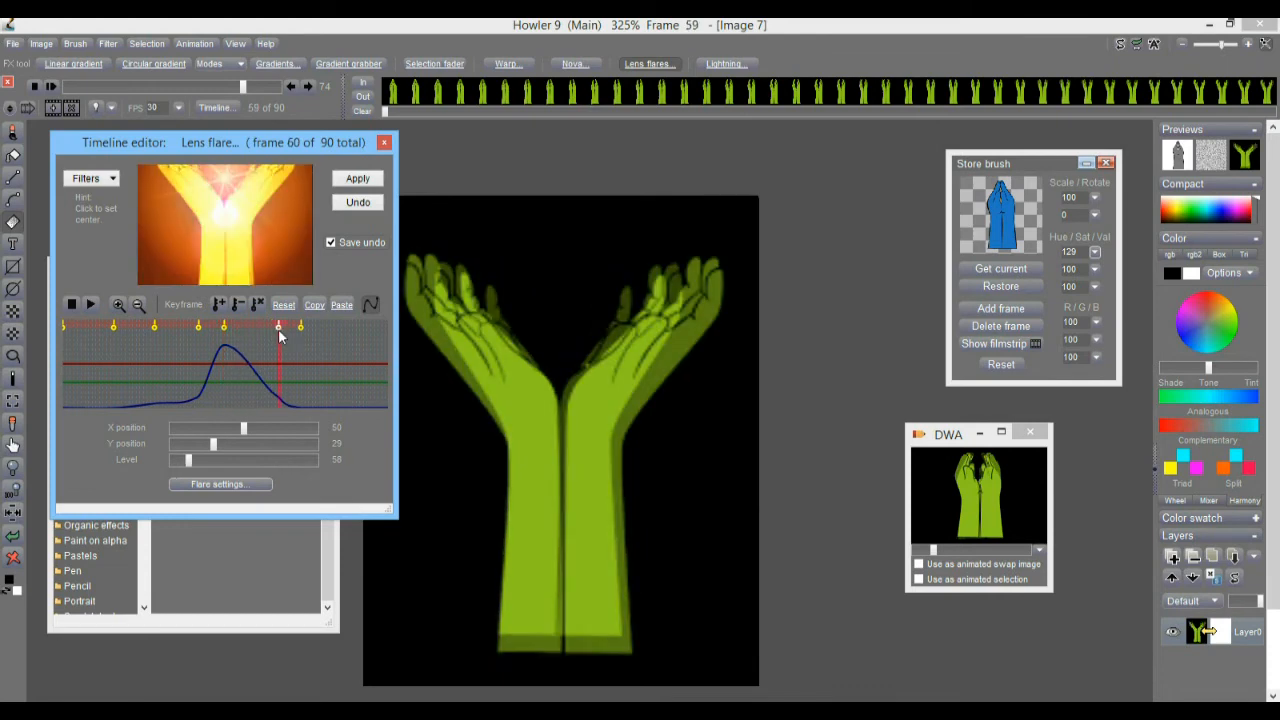
left_click(213, 394)
left_click_drag(227, 392, 291, 395)
mouse_move(303, 326)
left_mouse_down()
mouse_move(336, 330)
mouse_move(307, 325)
left_mouse_up()
left_click(279, 324)
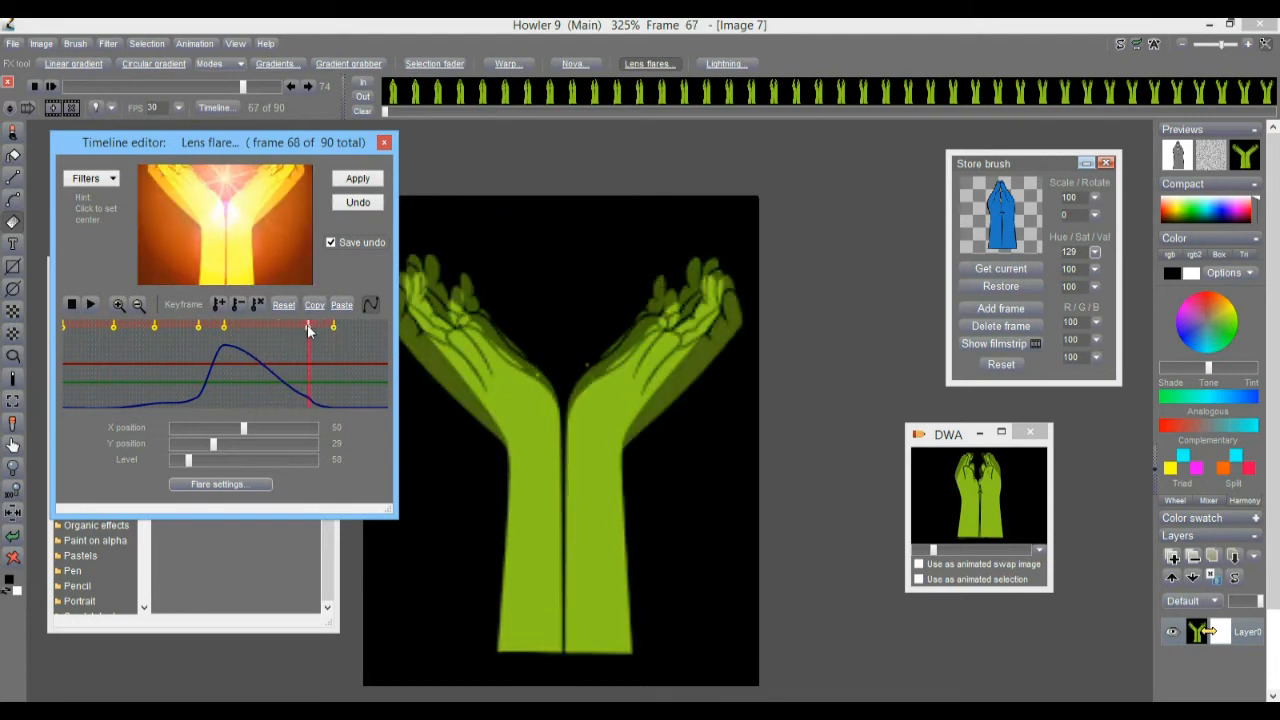
left_click_drag(176, 368, 309, 370)
left_click(359, 178)
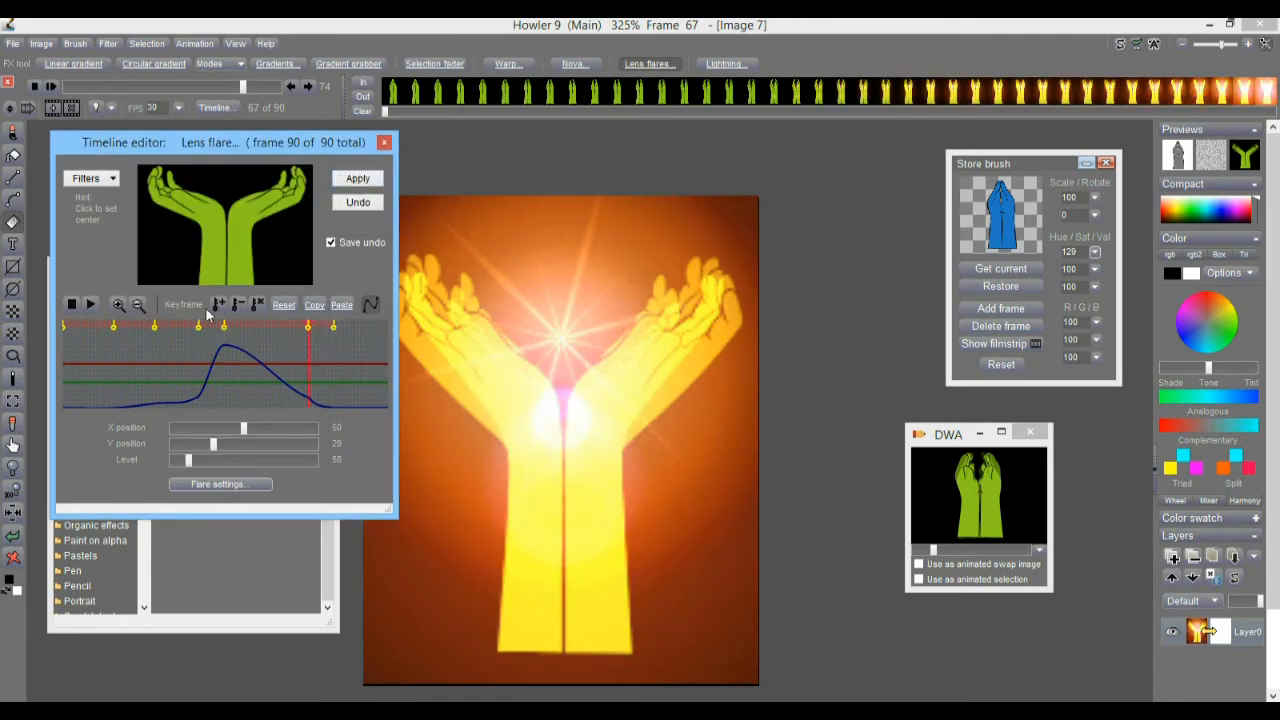
- Choose the green flare preset and apply it over the animation with the same keyframes
left_click(238, 484)
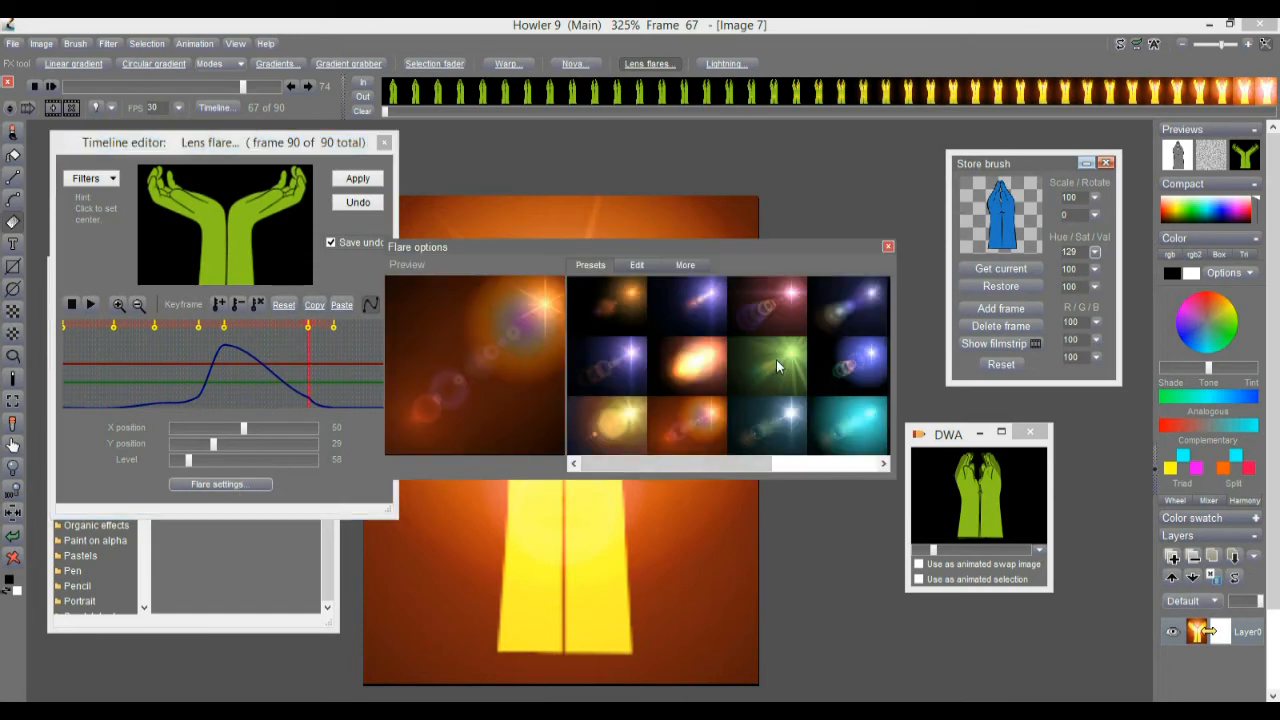
left_click(776, 359)
left_click(888, 246)
left_click_drag(195, 384, 321, 393)
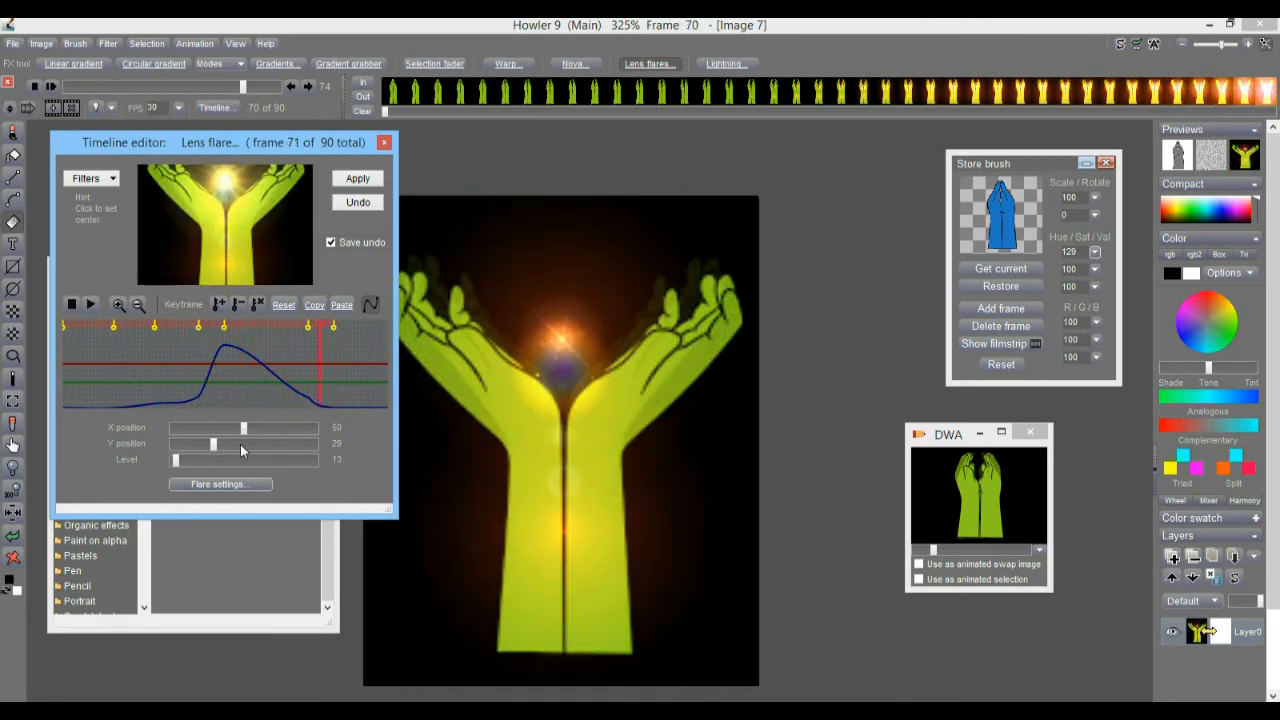
left_click(362, 181)
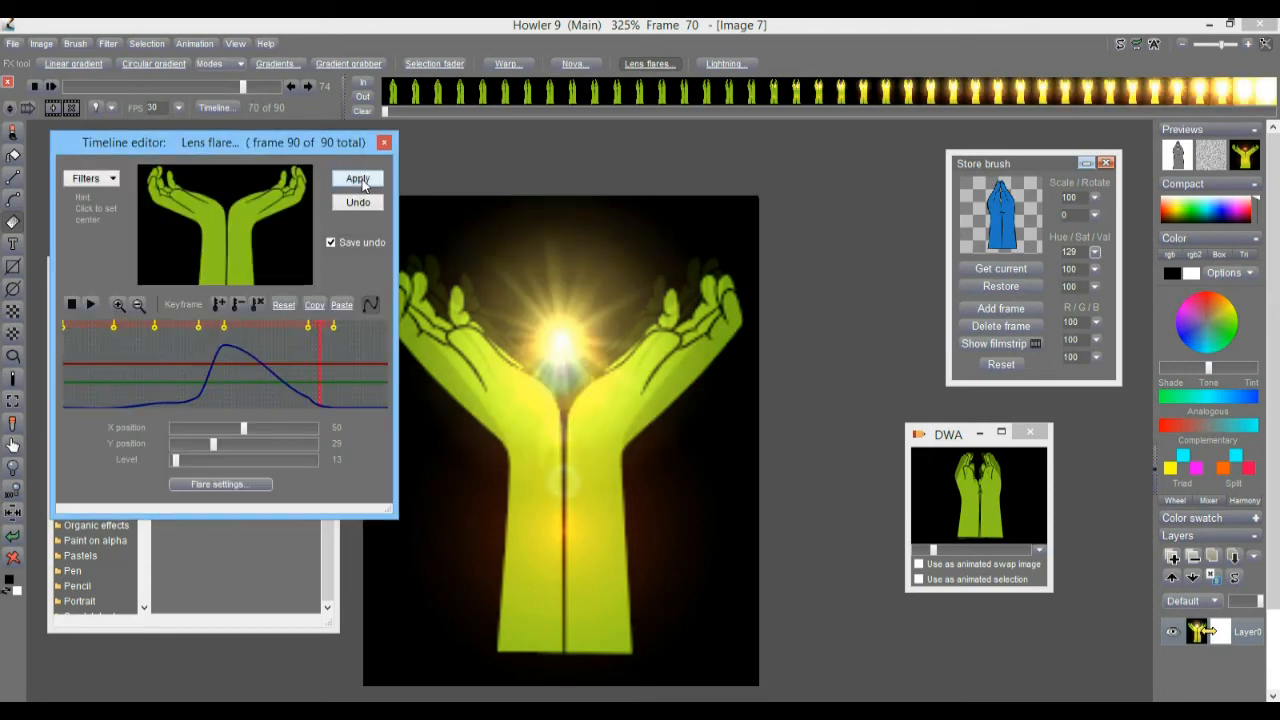
- Close the timeline editor, then play and scrub the flare animation through to frame 89
left_click(385, 143)
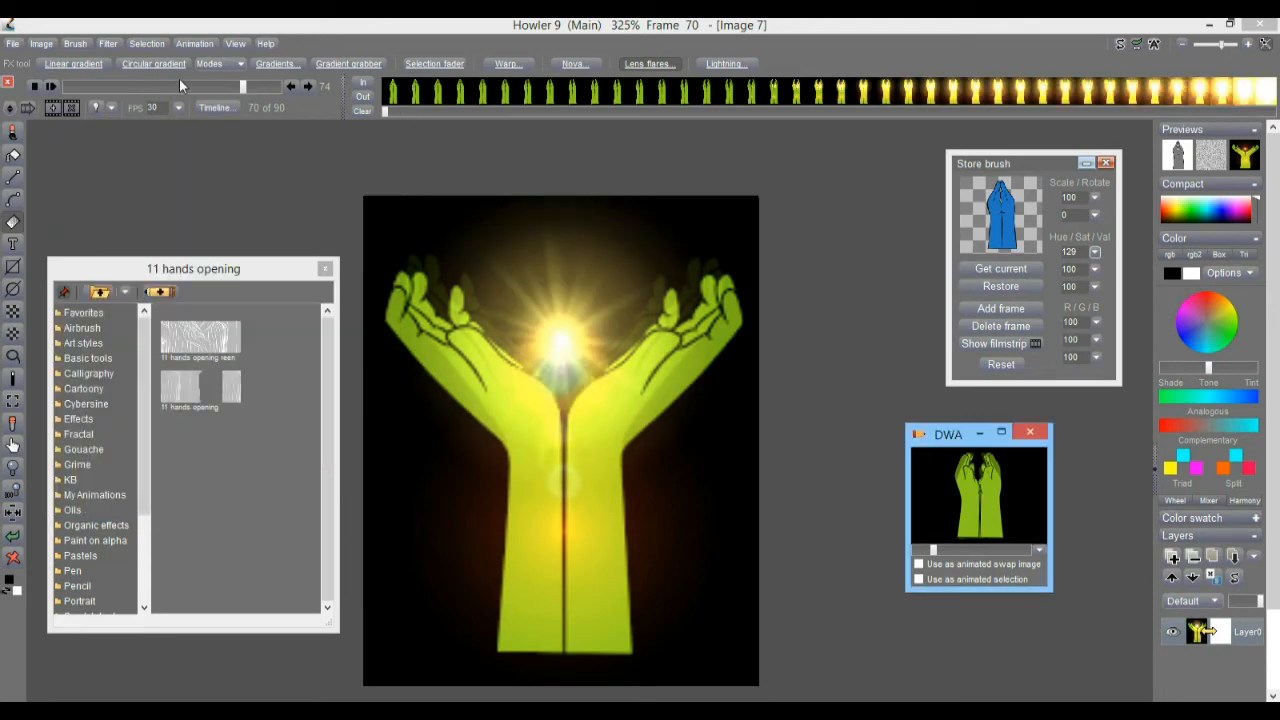
left_click(51, 87)
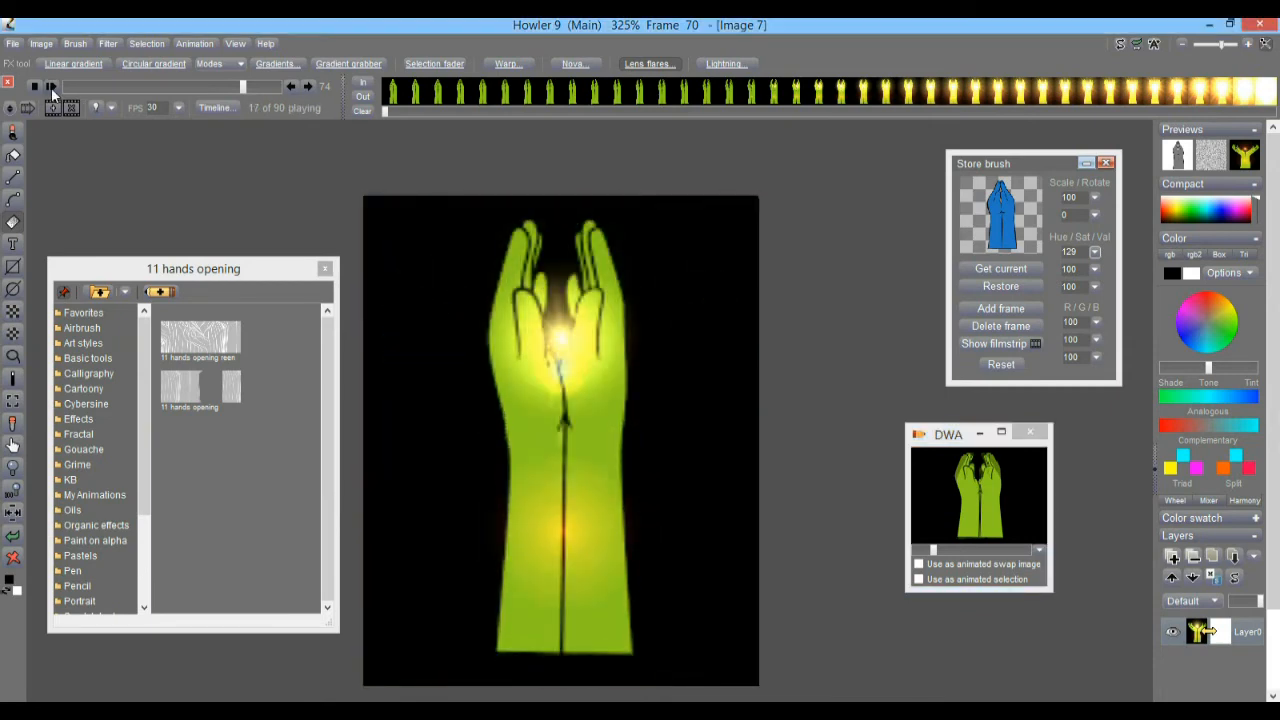
left_click_drag(84, 89, 360, 104)
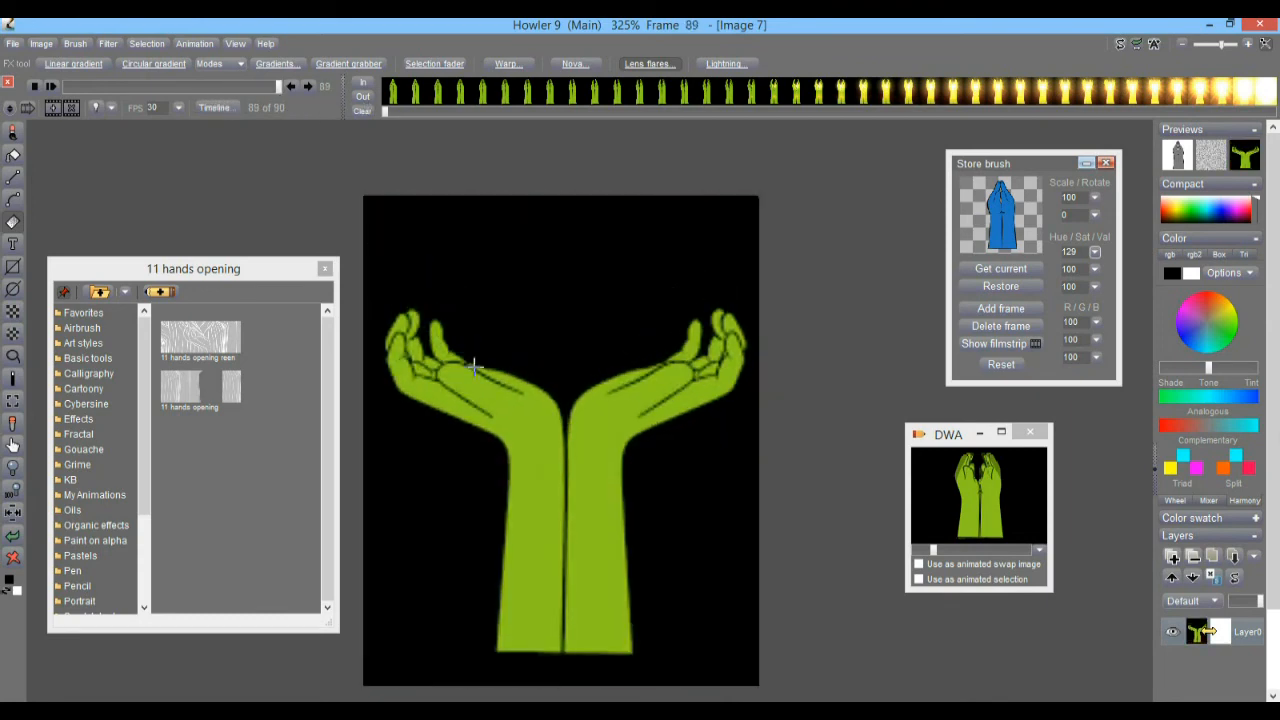
- Store the current flare animation to disc and place its preview window beside the store brush window
left_click(196, 43)
mouse_move(293, 106)
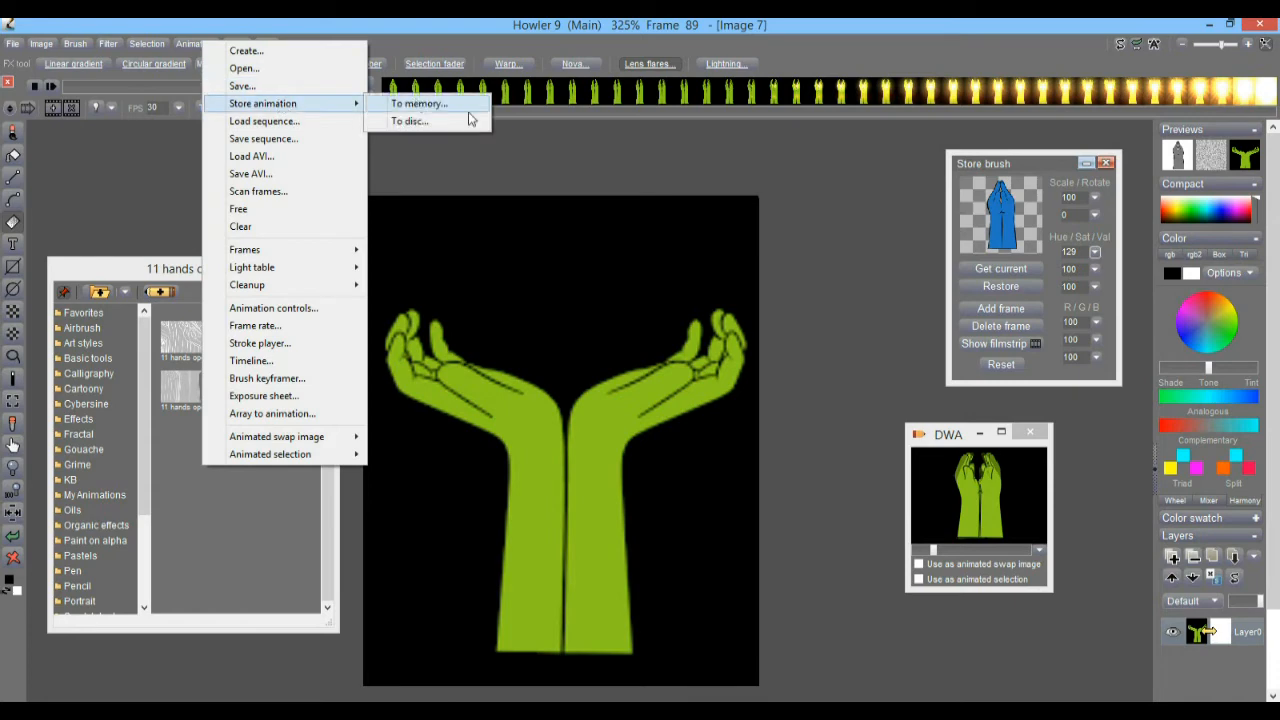
left_click(468, 121)
mouse_move(503, 537)
left_mouse_down()
mouse_move(850, 408)
mouse_move(832, 343)
mouse_move(828, 207)
left_mouse_up()
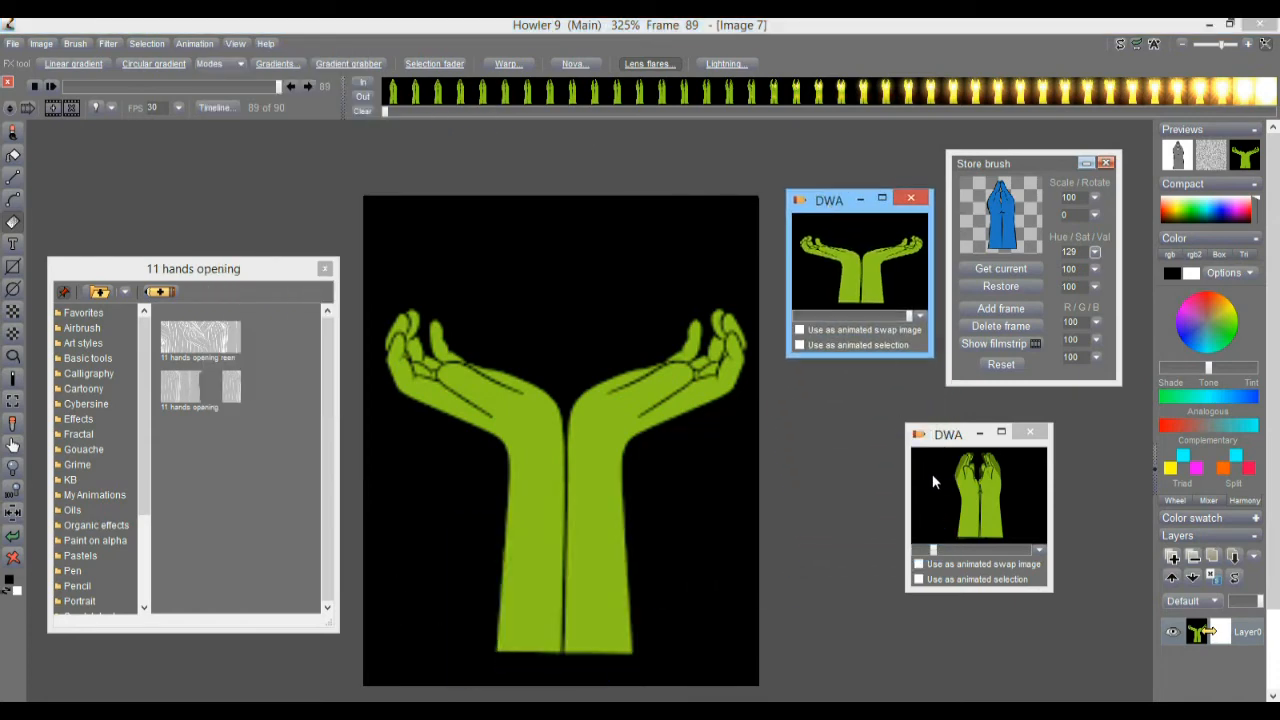
- Restore the stored plain hands animation, switch back to the stored flare version, and scrub it to frame 22
double_click(979, 485)
left_click(680, 418)
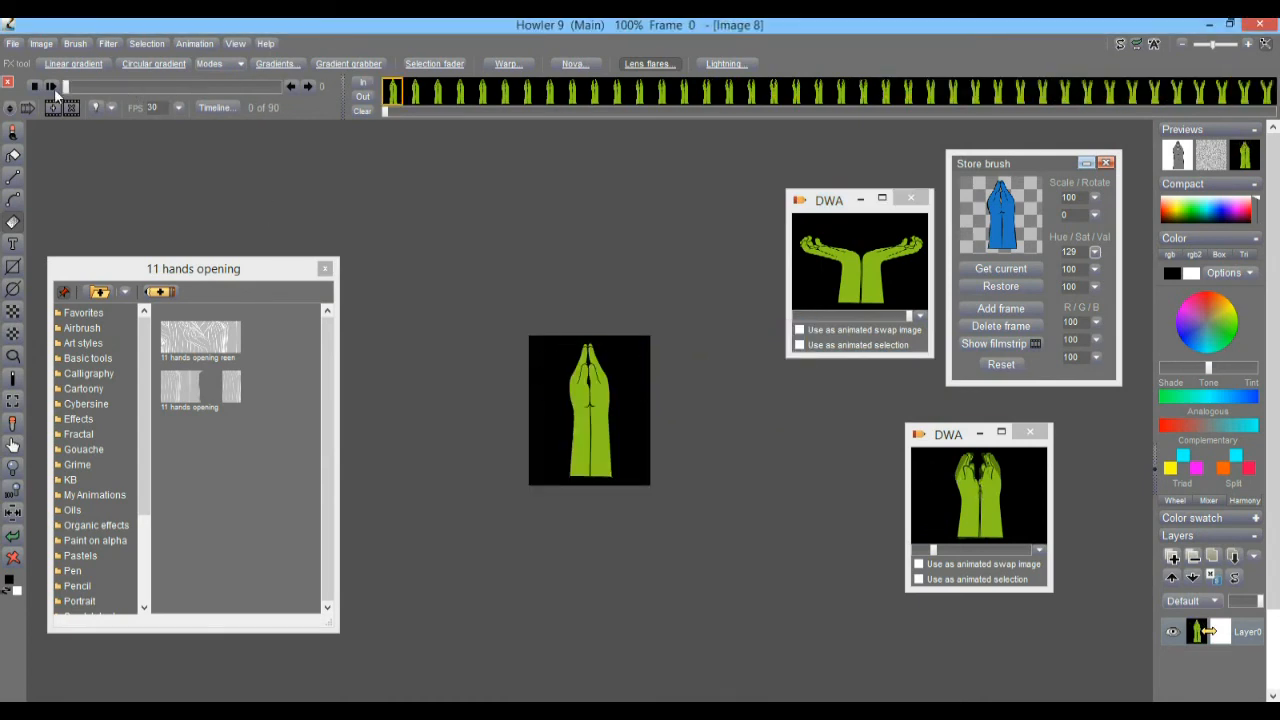
double_click(824, 261)
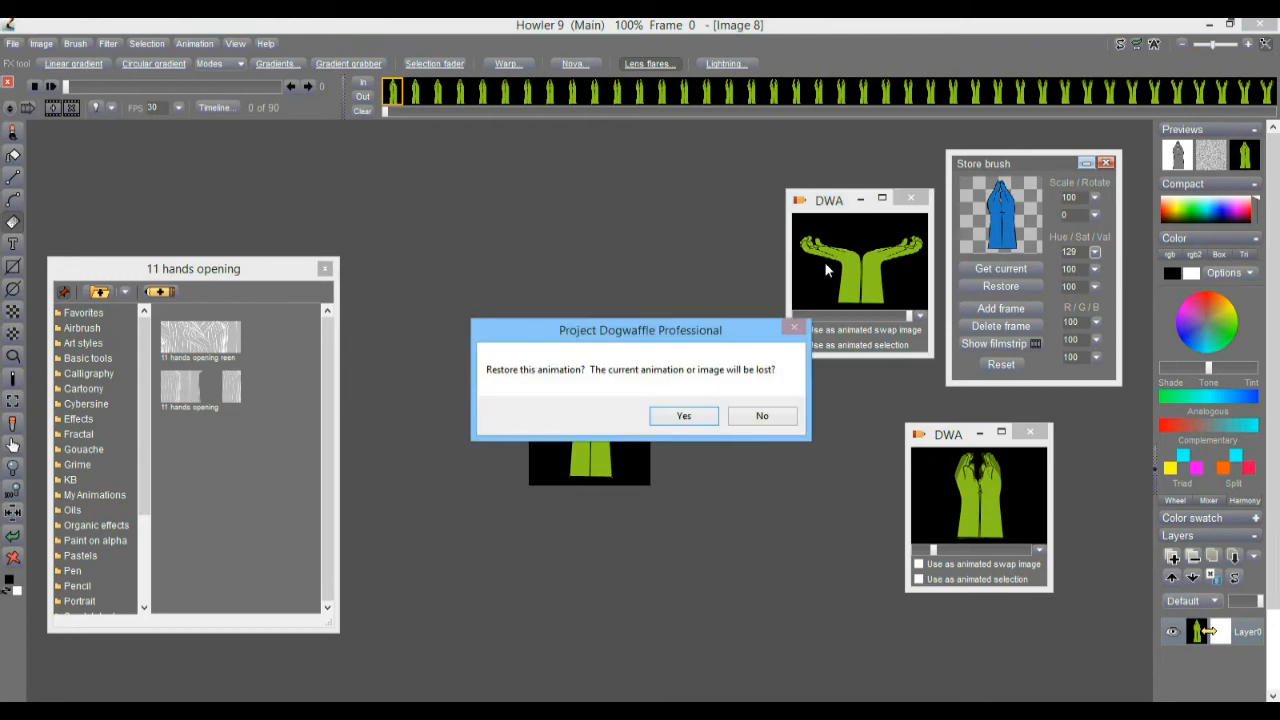
left_click(682, 417)
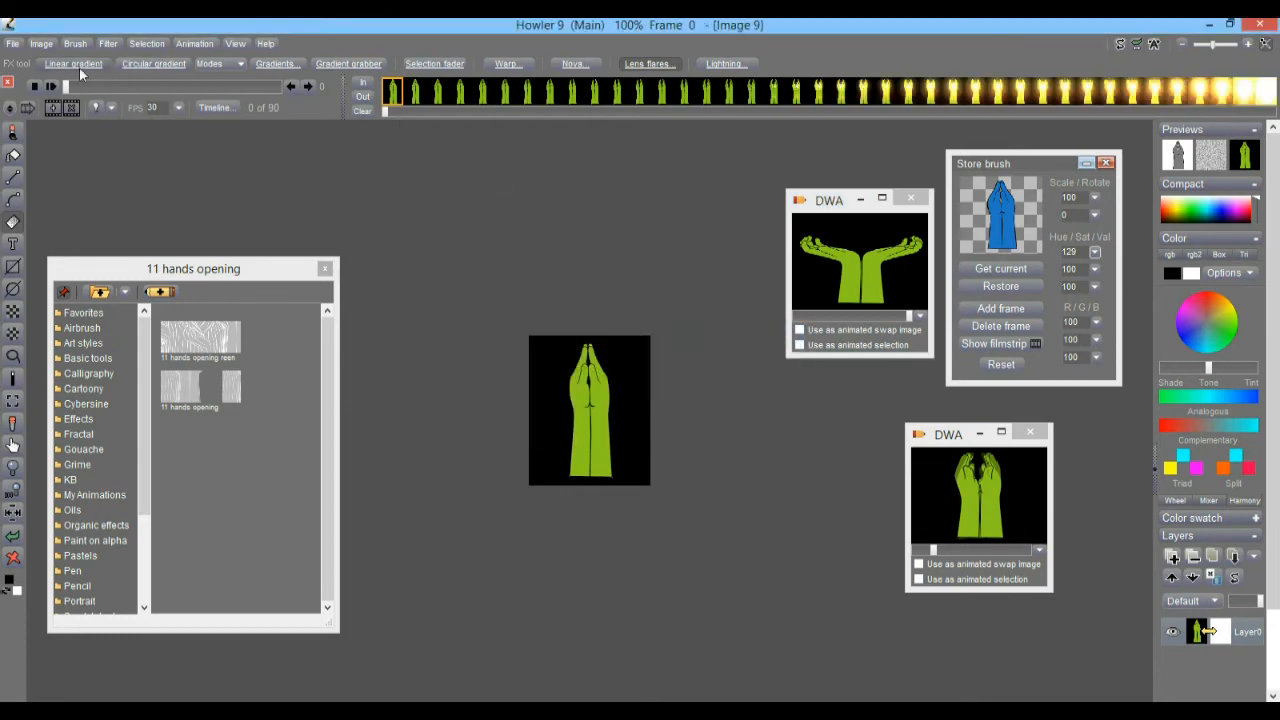
left_click_drag(80, 90, 120, 88)
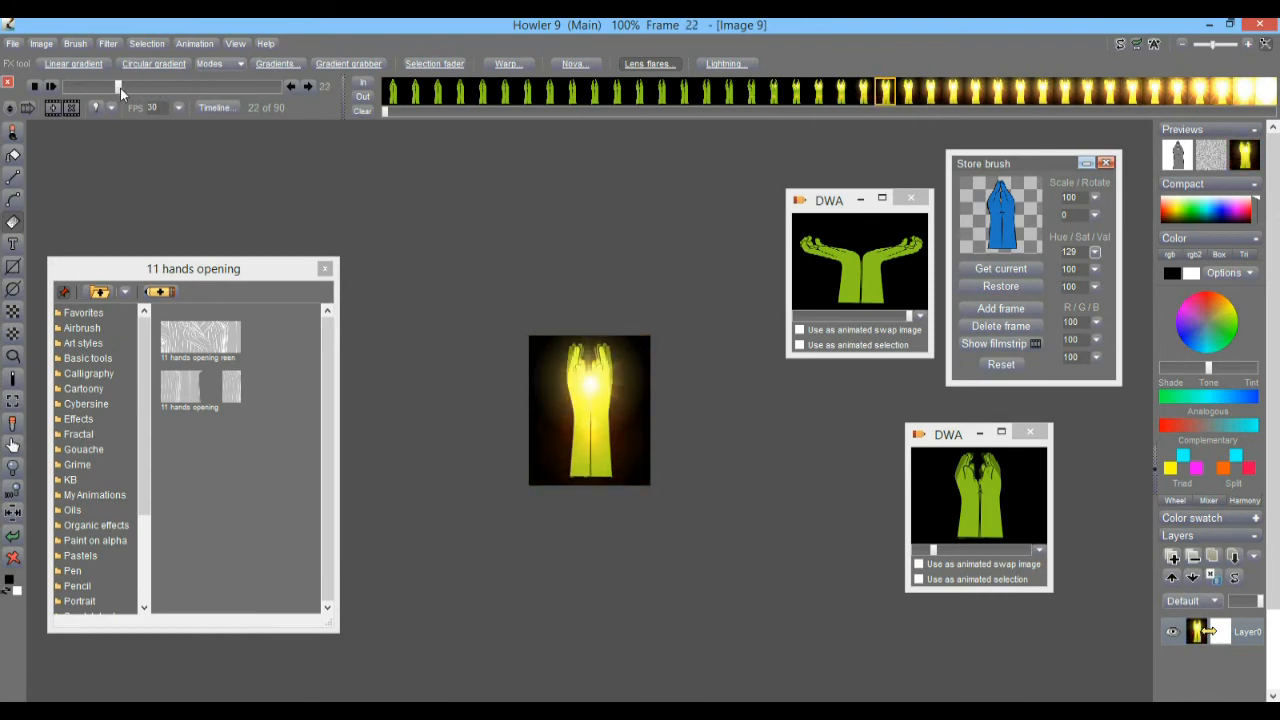
- Undo the last applied flare in the timeline editor, check frame 26, and close the editor
left_click(215, 108)
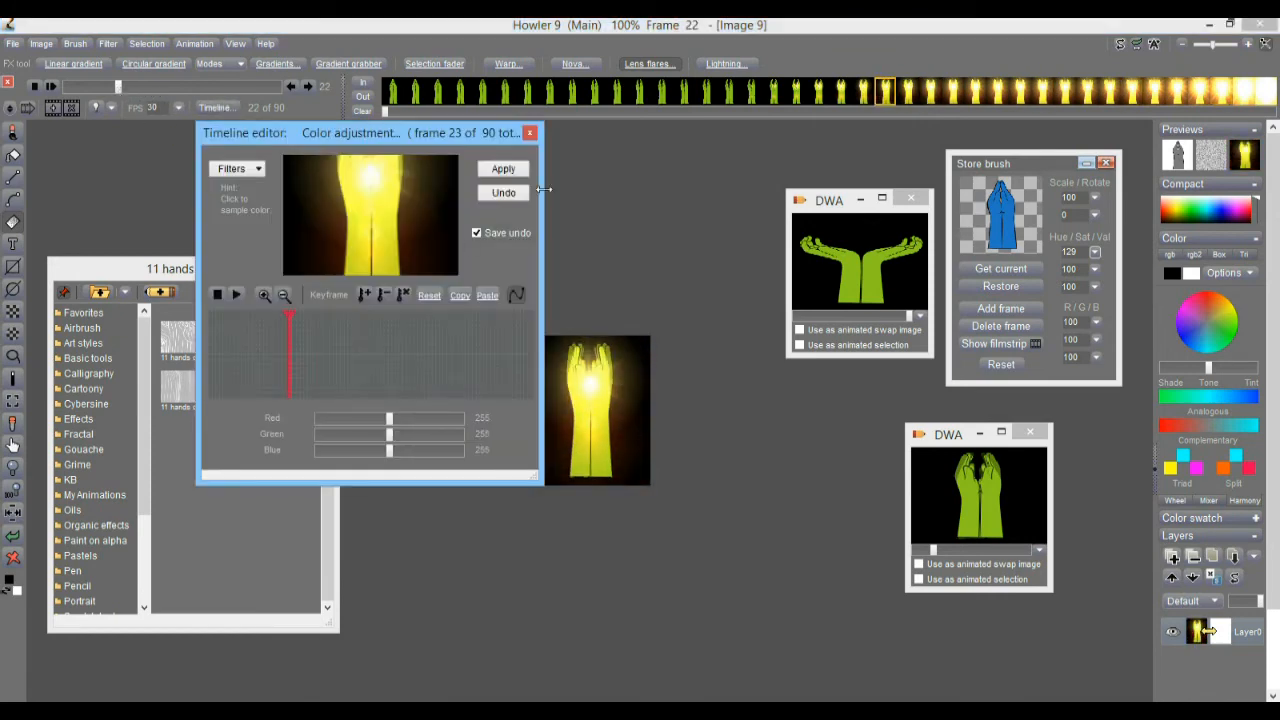
left_click(508, 193)
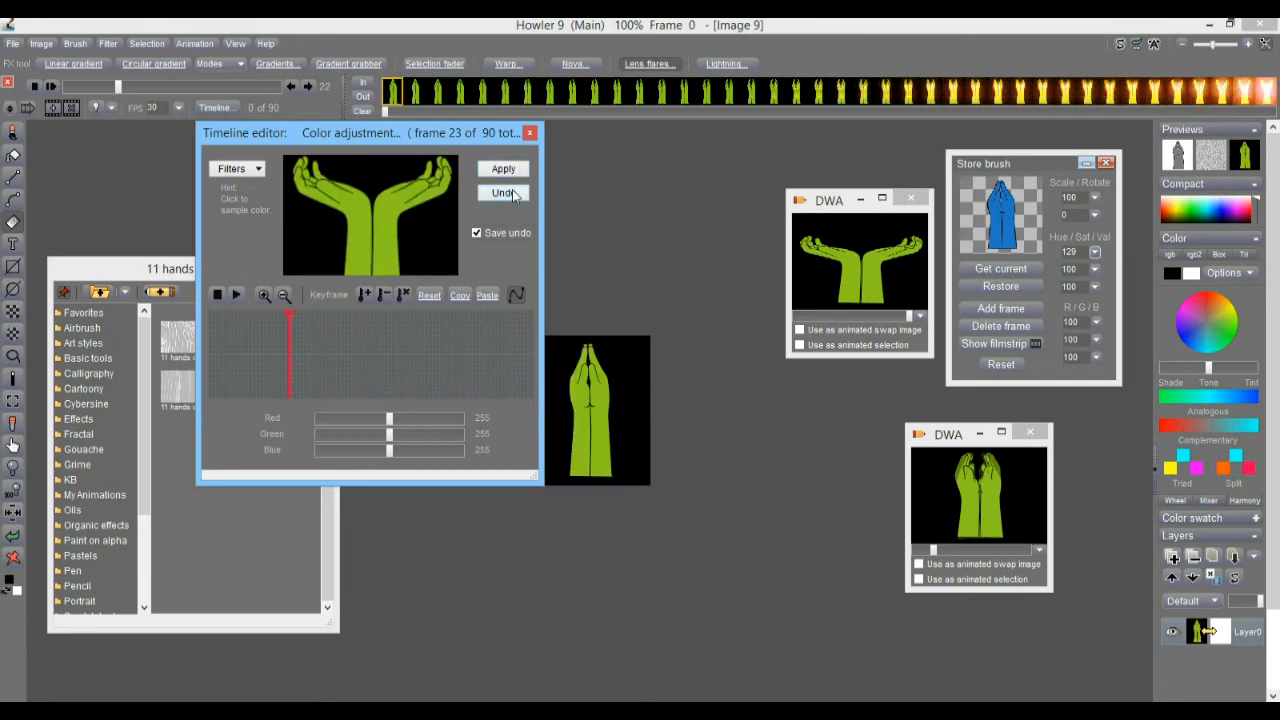
mouse_move(296, 352)
left_mouse_down()
mouse_move(268, 349)
mouse_move(441, 346)
mouse_move(302, 349)
left_mouse_up()
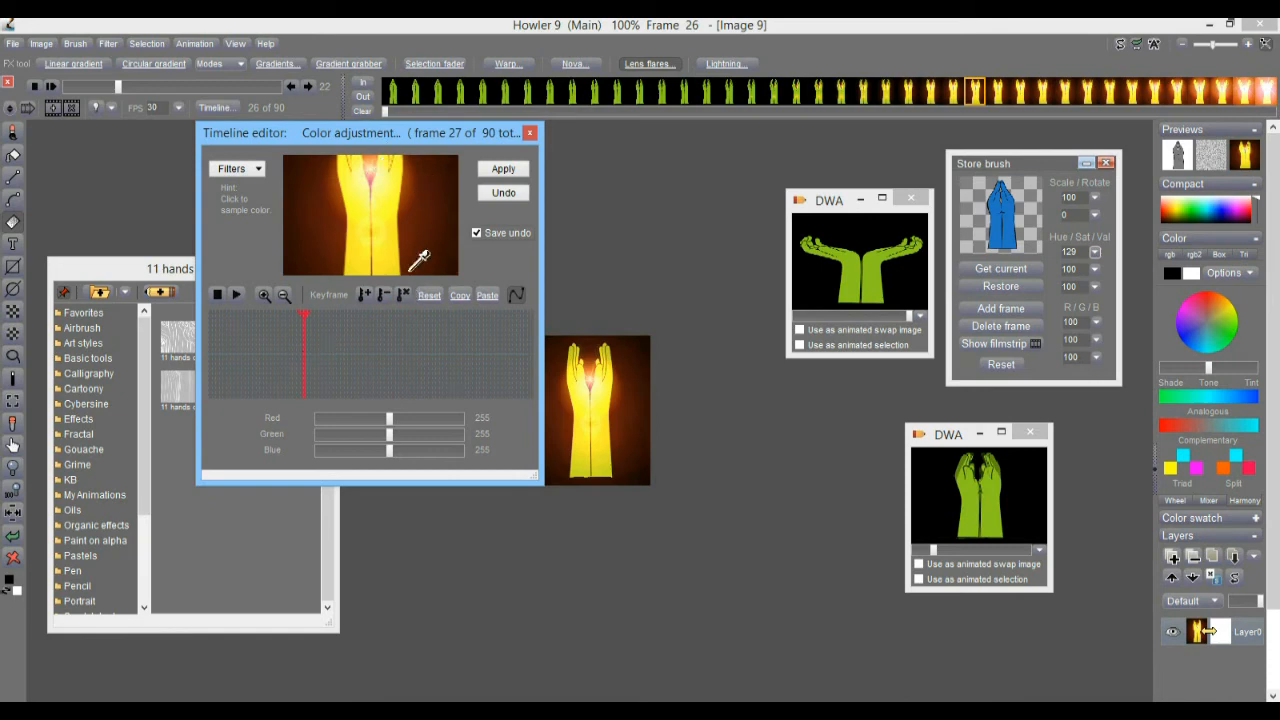
left_click(531, 133)
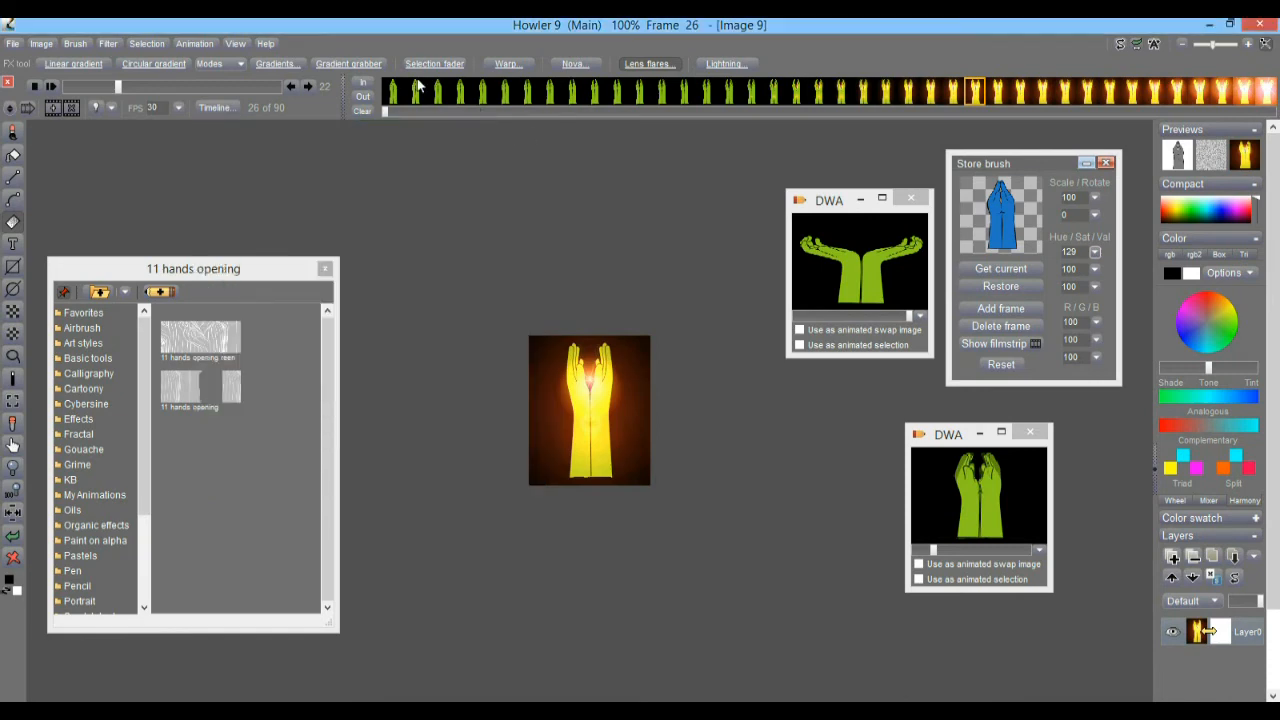
- Store the current orange flare animation to disc and close the earlier stored flare copy, putting the new one near its place
left_click(196, 44)
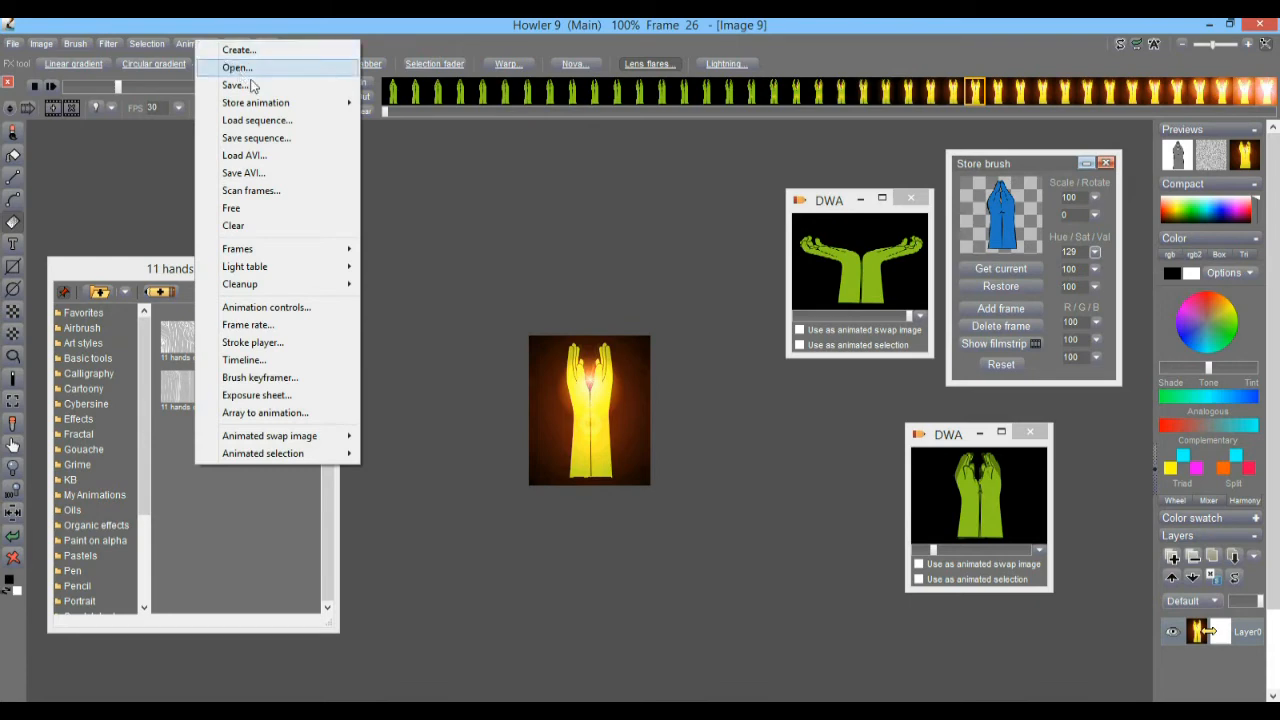
mouse_move(343, 100)
left_click(416, 121)
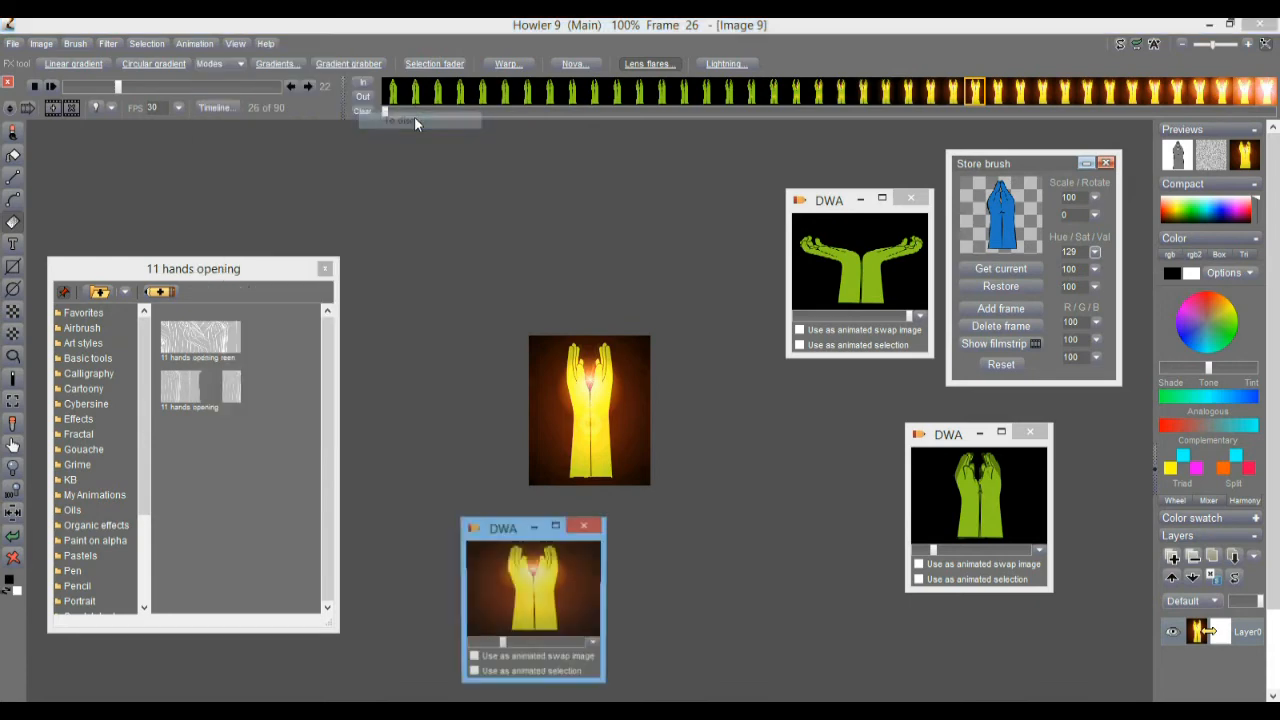
left_click_drag(514, 522, 672, 133)
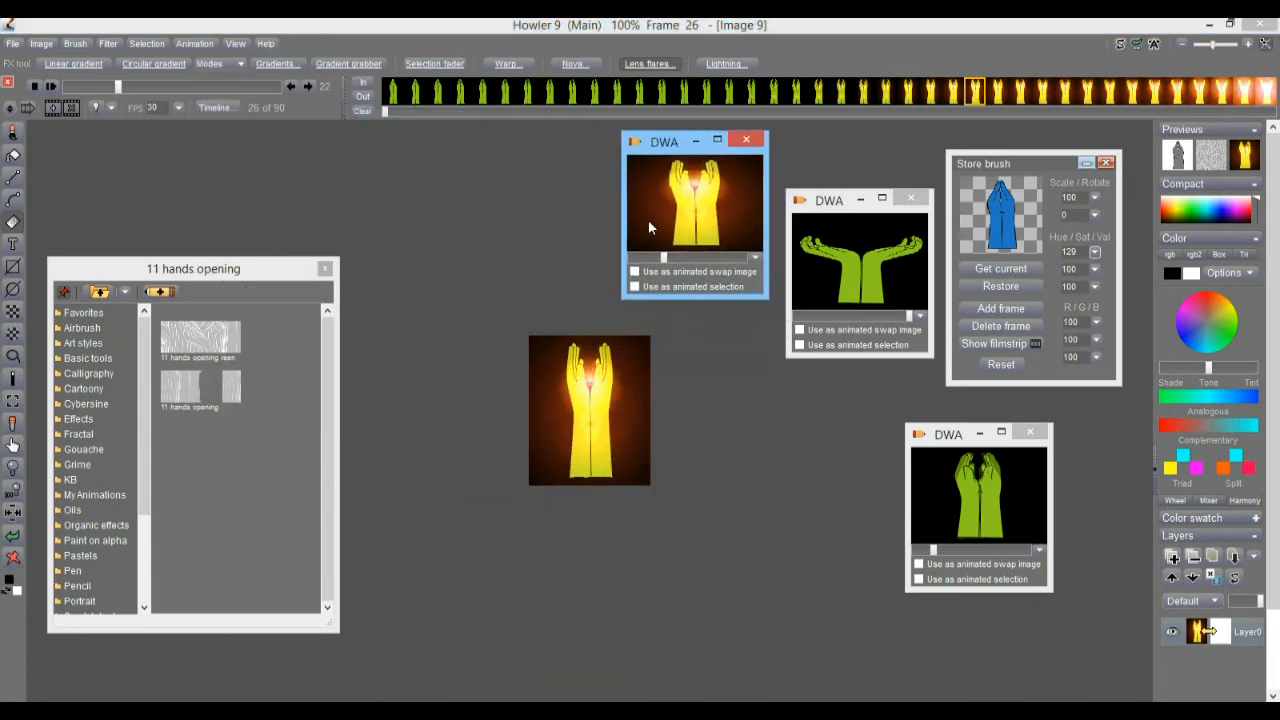
left_click_drag(656, 257, 740, 263)
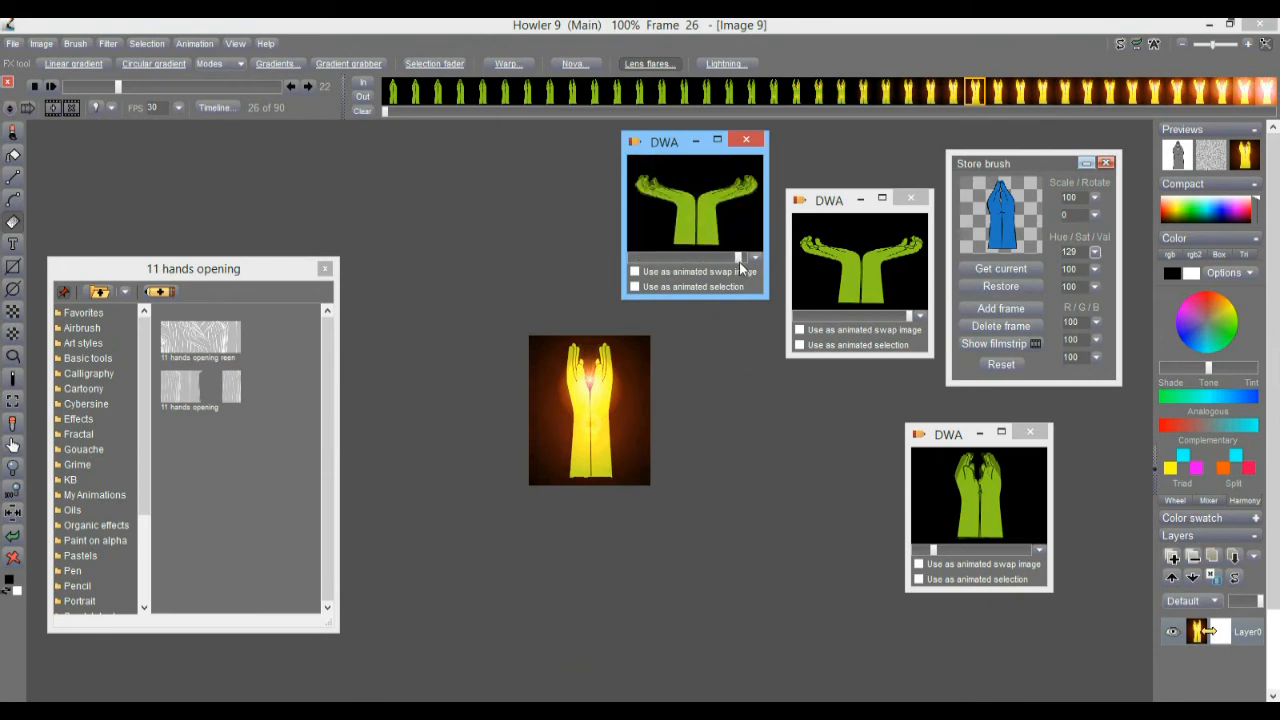
left_click(918, 201)
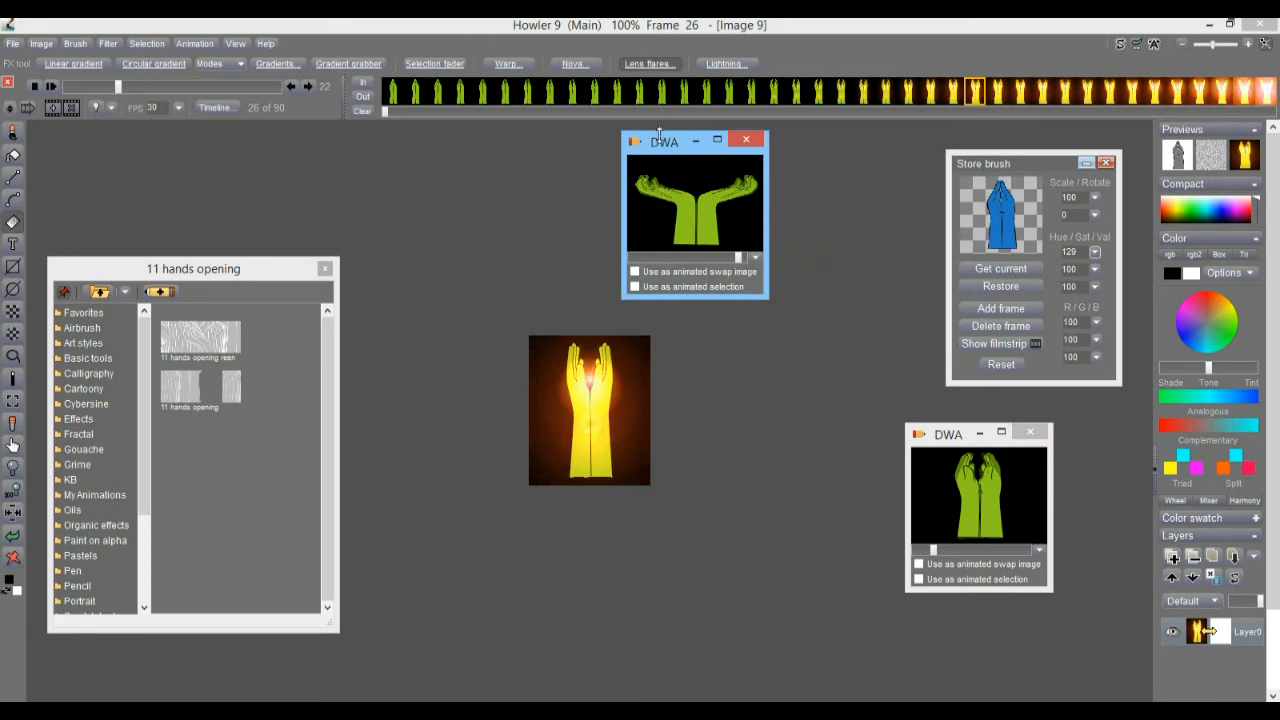
left_click_drag(660, 148, 822, 347)
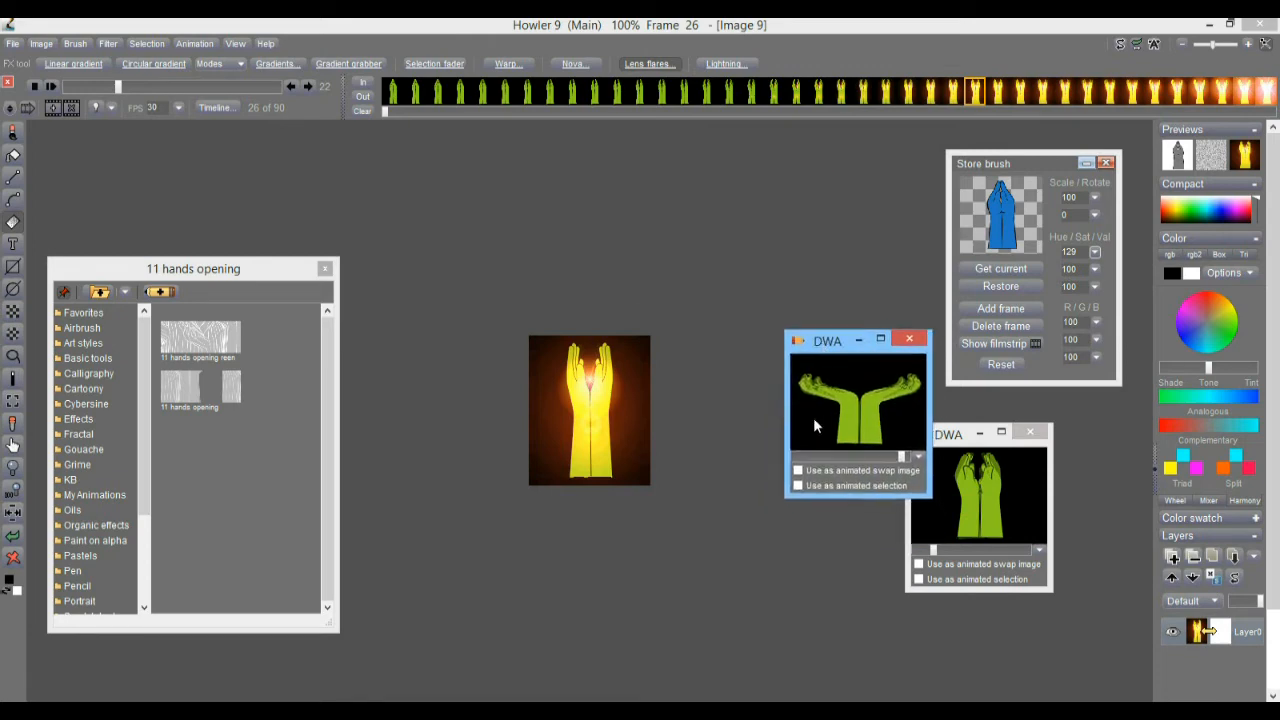
- Restore the newly stored orange flare animation, replacing the current one
left_click(870, 408)
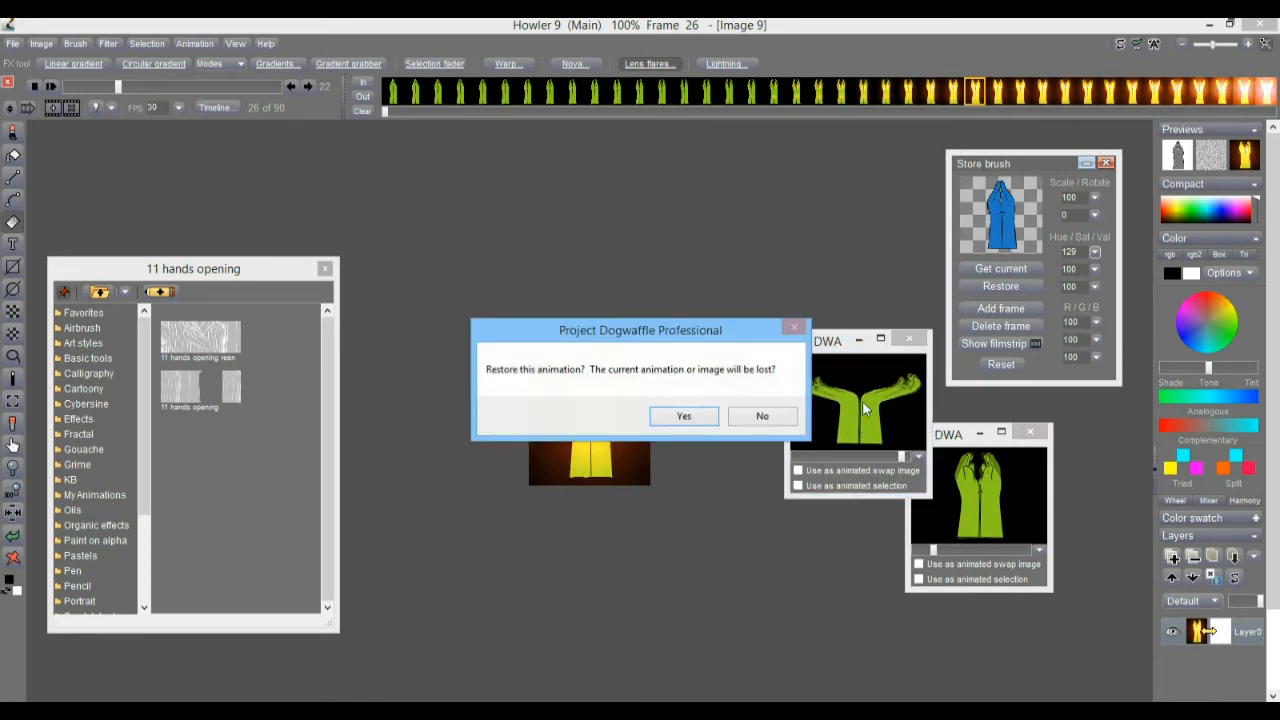
left_click(700, 418)
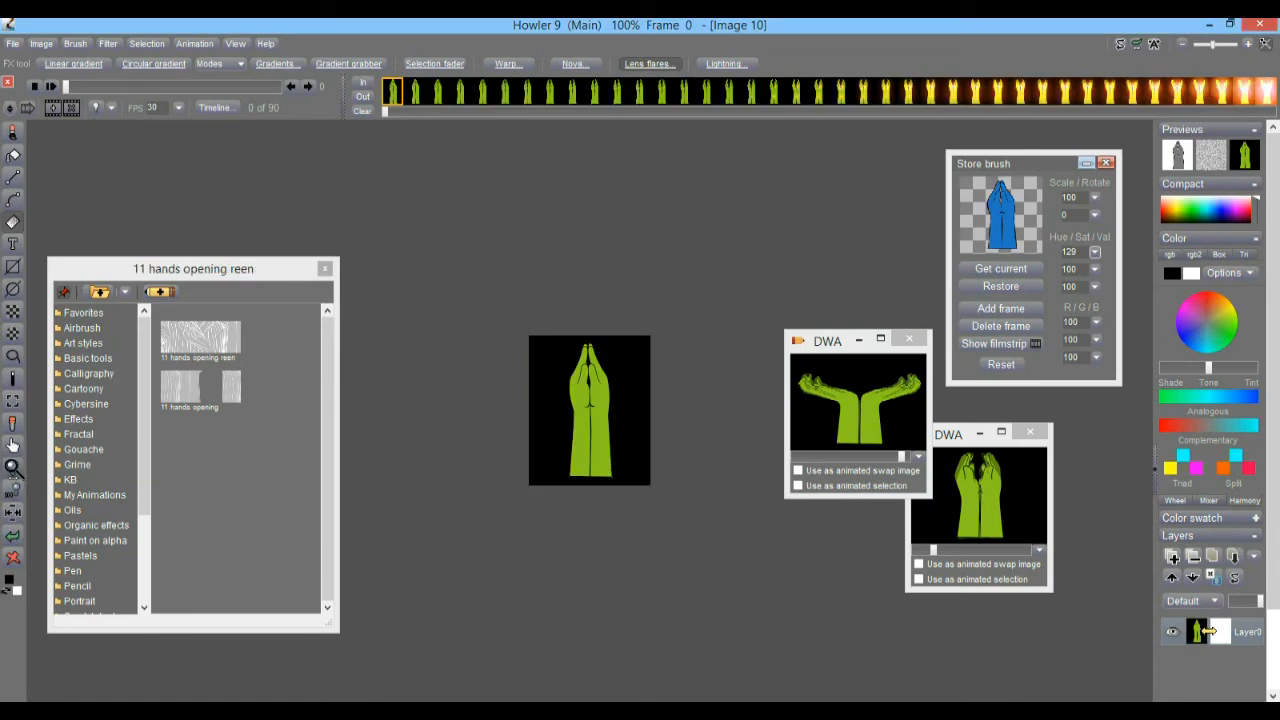
left_click_drag(12, 467, 115, 457)
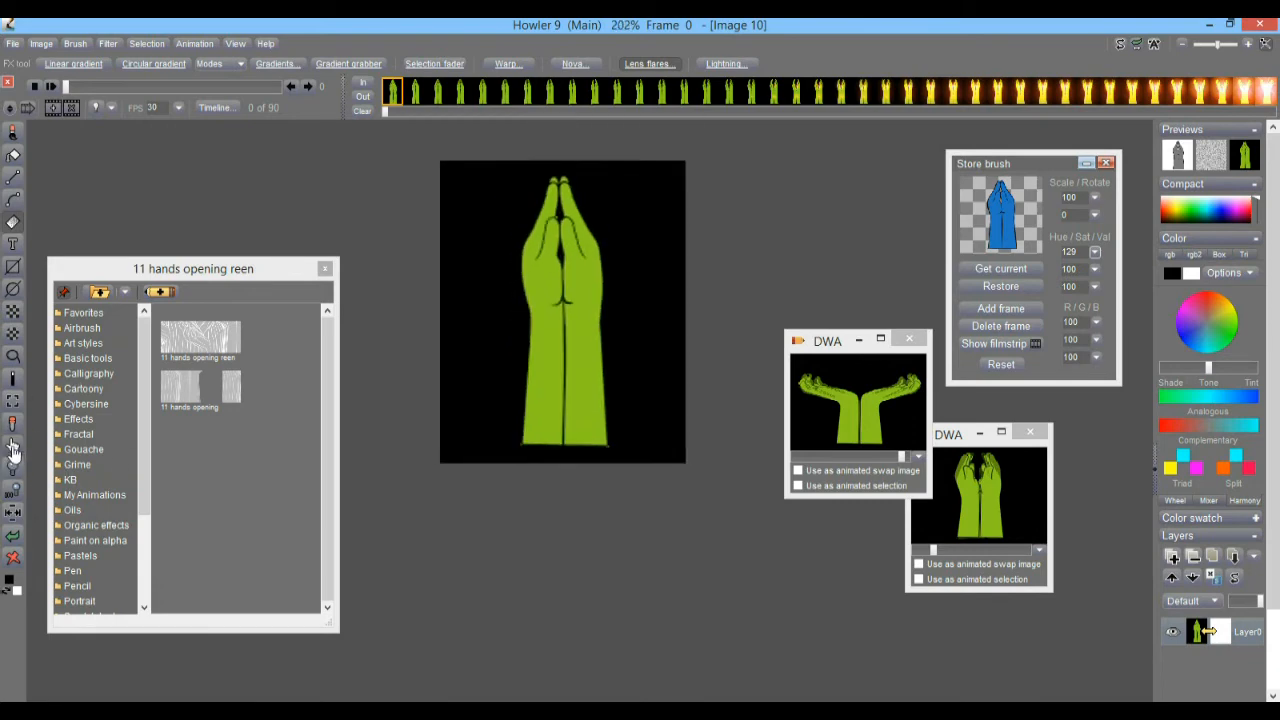
left_click_drag(12, 447, 603, 394)
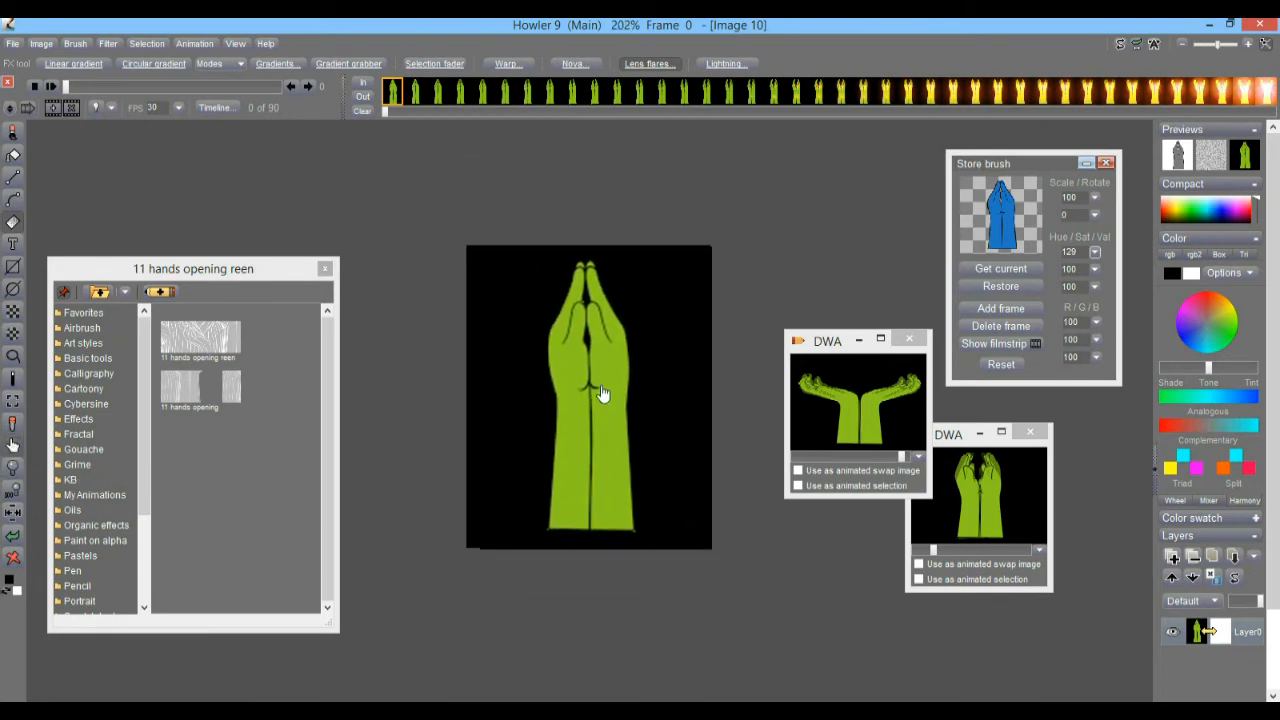
- Play back the restored animation and scrub through the flare's peak and fade, returning to frame 0
left_click(56, 87)
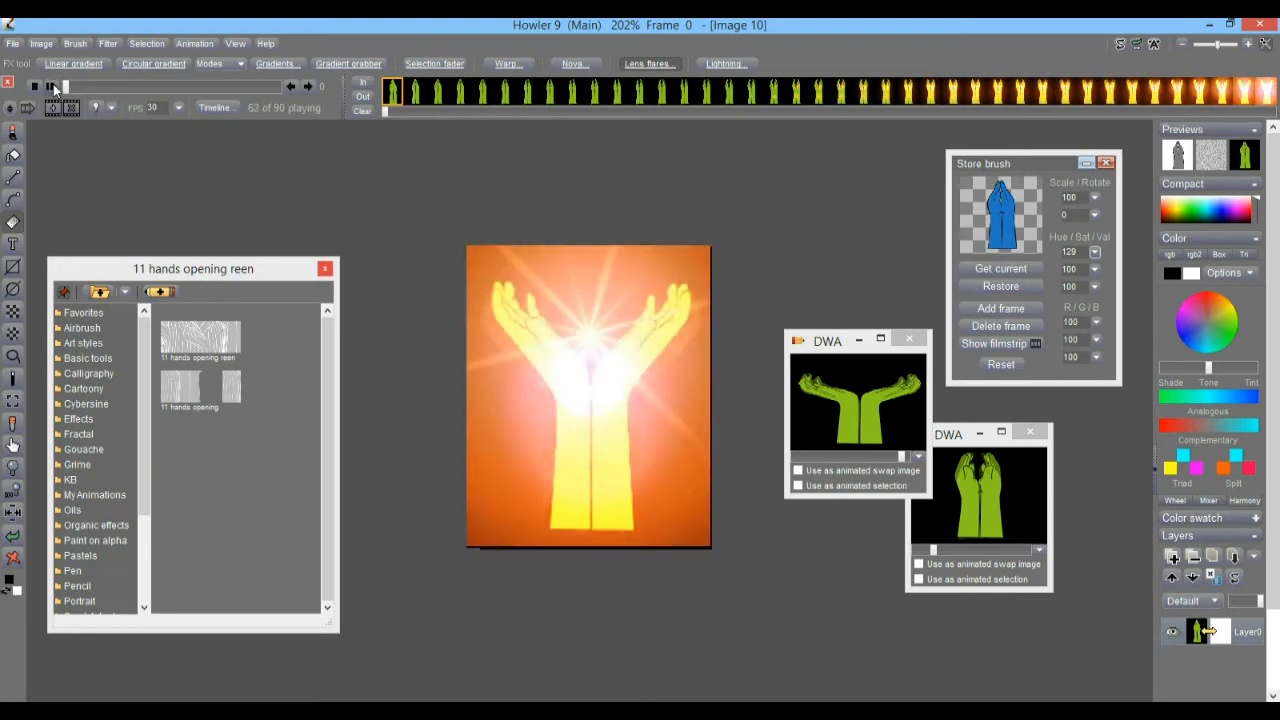
left_click(136, 87)
left_click_drag(128, 90, 232, 92)
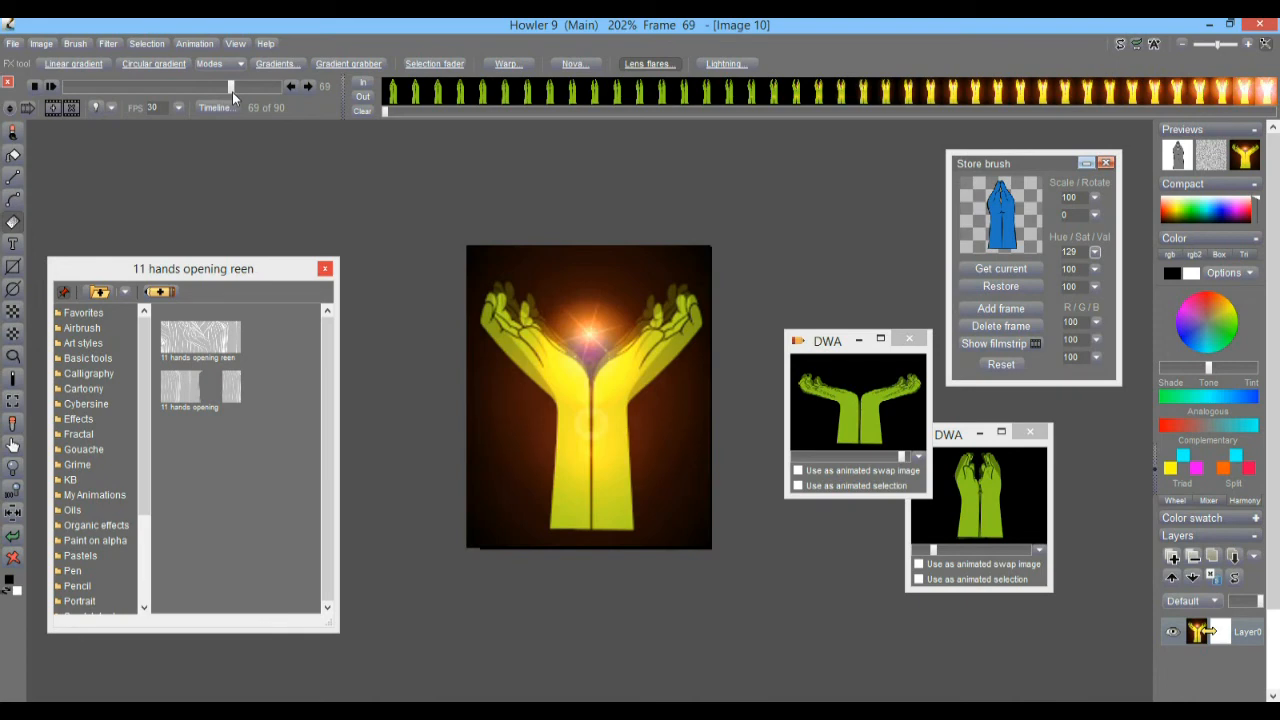
left_click_drag(232, 92, 236, 89)
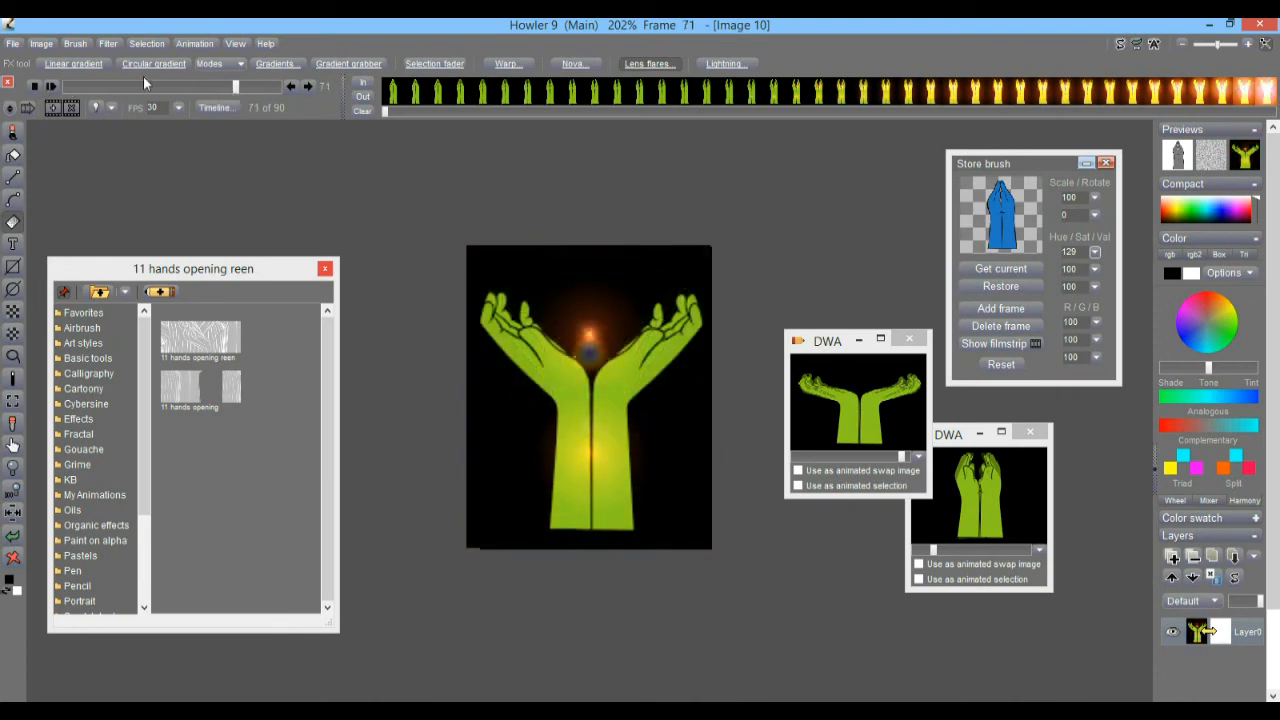
left_click_drag(165, 88, 60, 87)
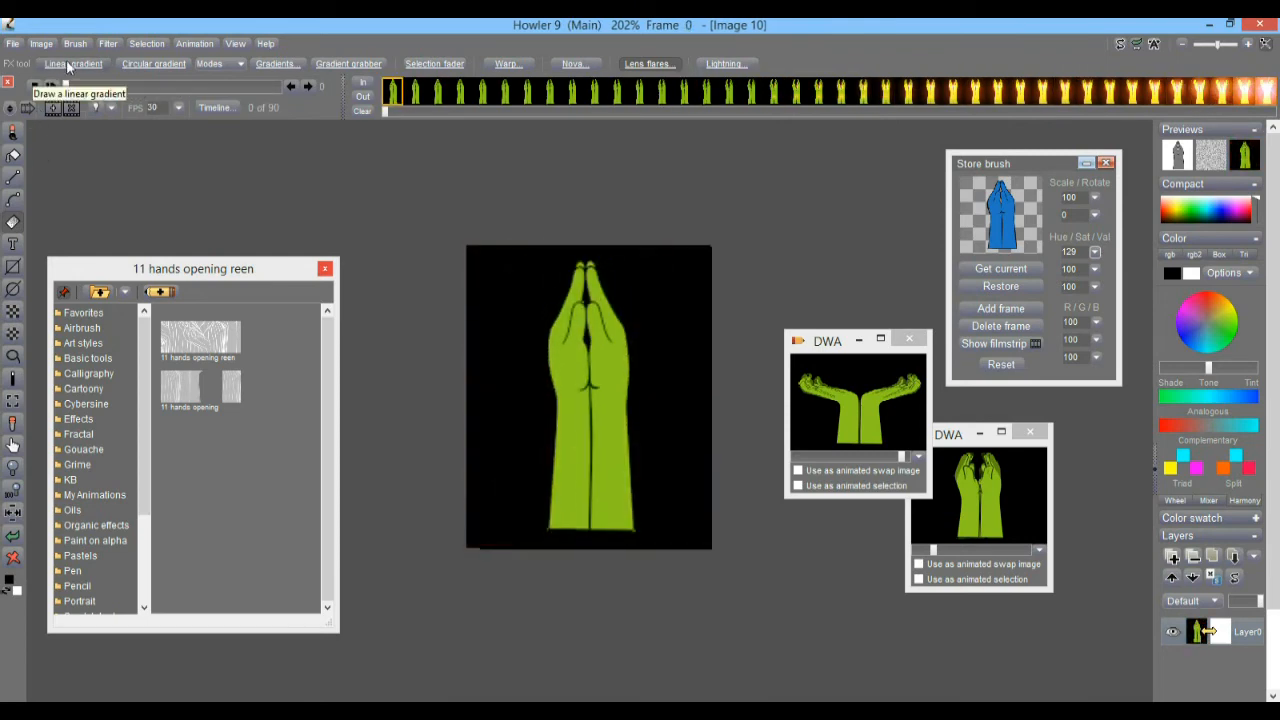
- Switch to the brush tool and look through the brush presets in the Stickers category
left_click(13, 132)
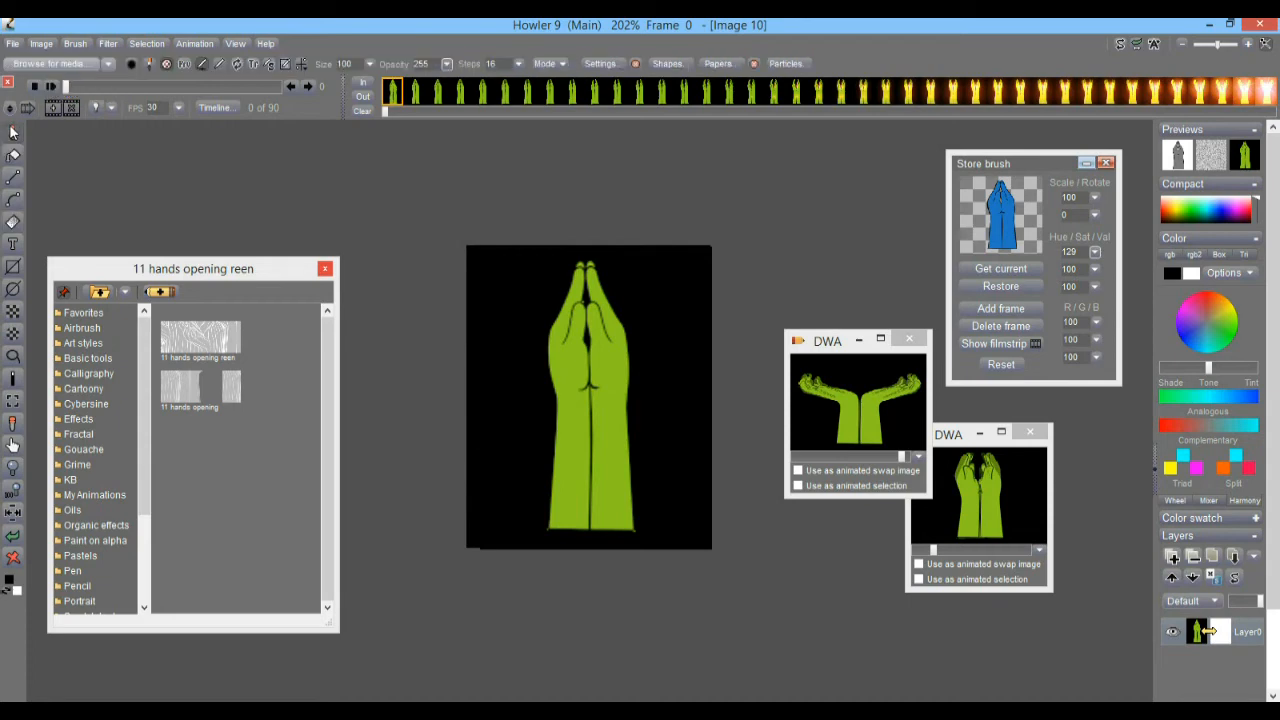
left_click(69, 62)
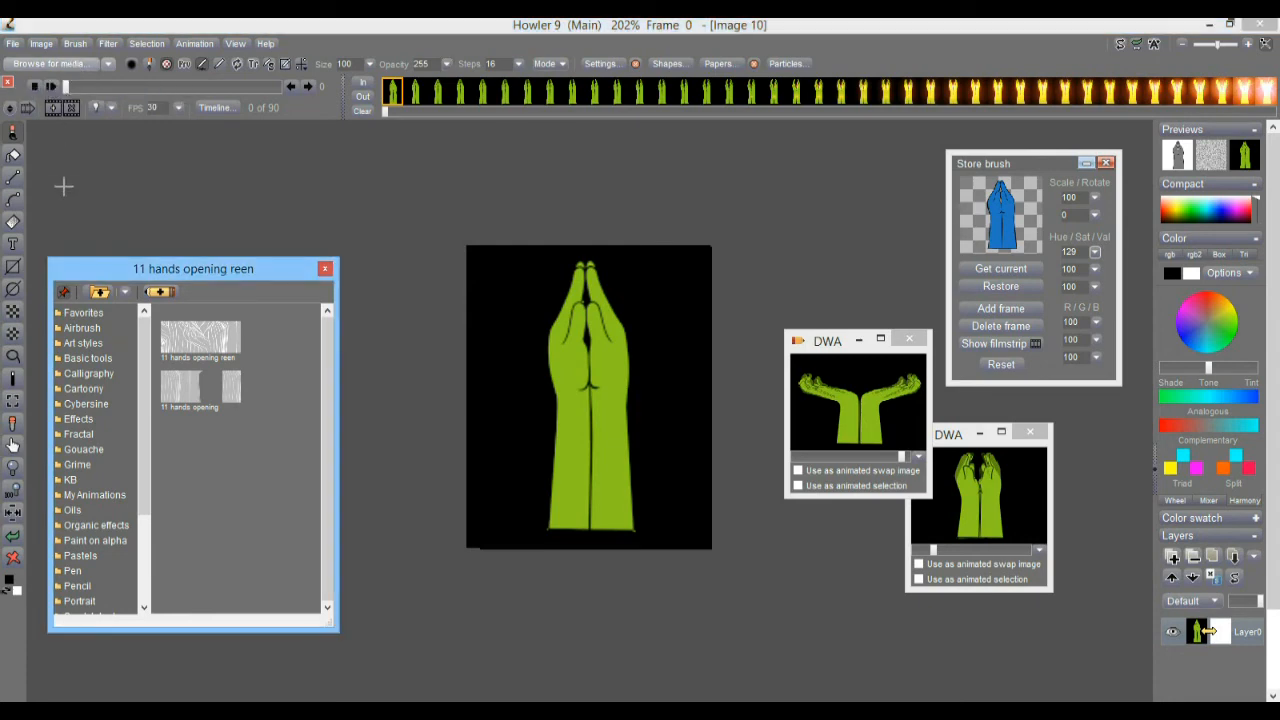
scroll(150, 513, "down", 3)
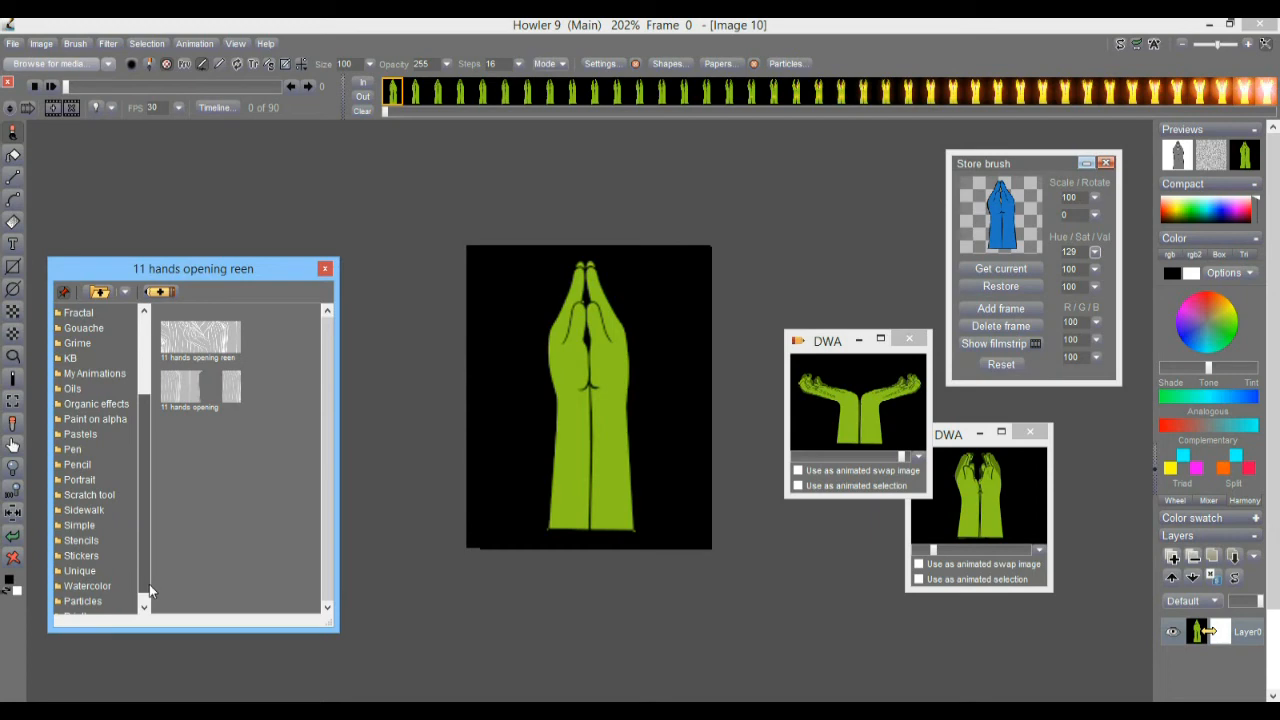
scroll(147, 595, "down", 1)
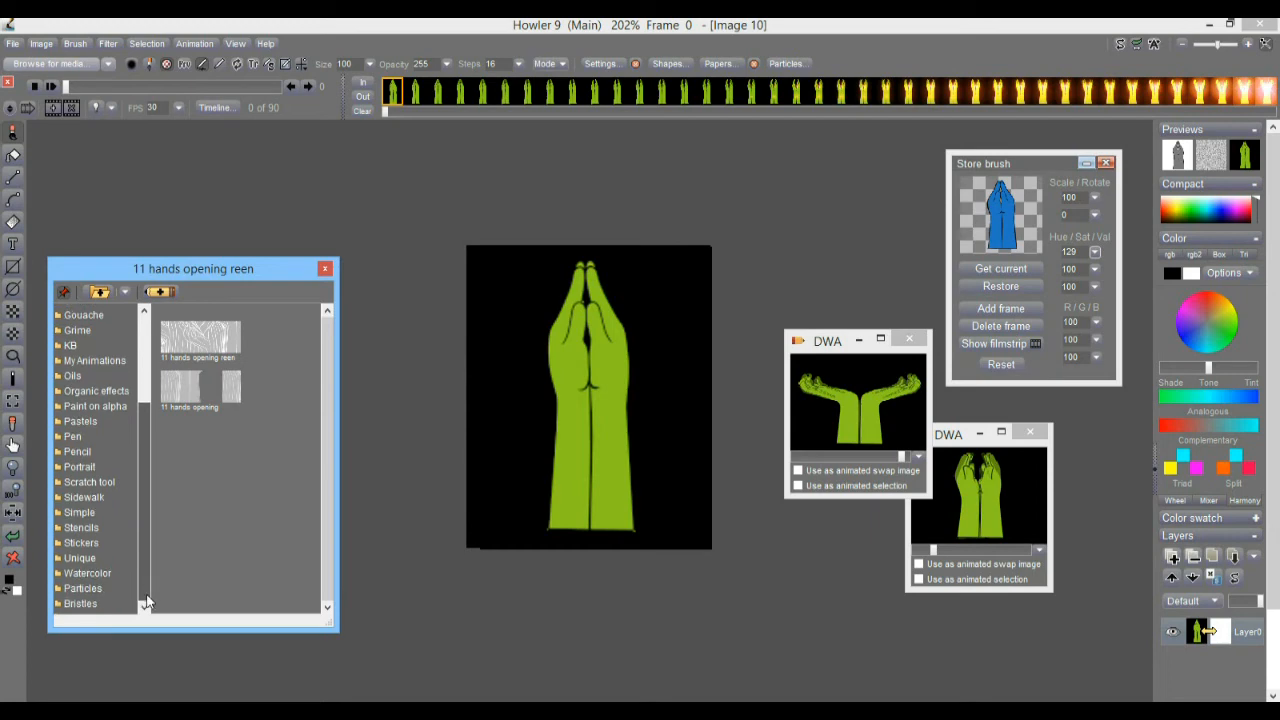
left_click(80, 542)
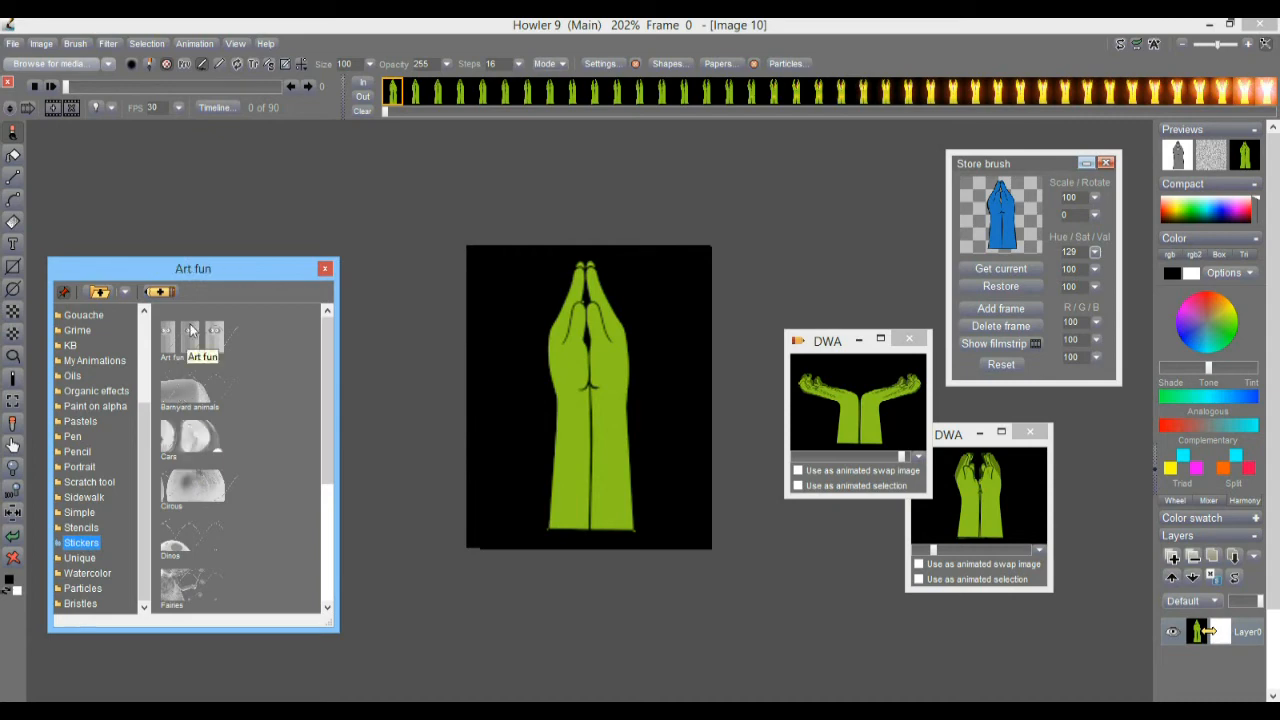
left_click_drag(333, 488, 735, 488)
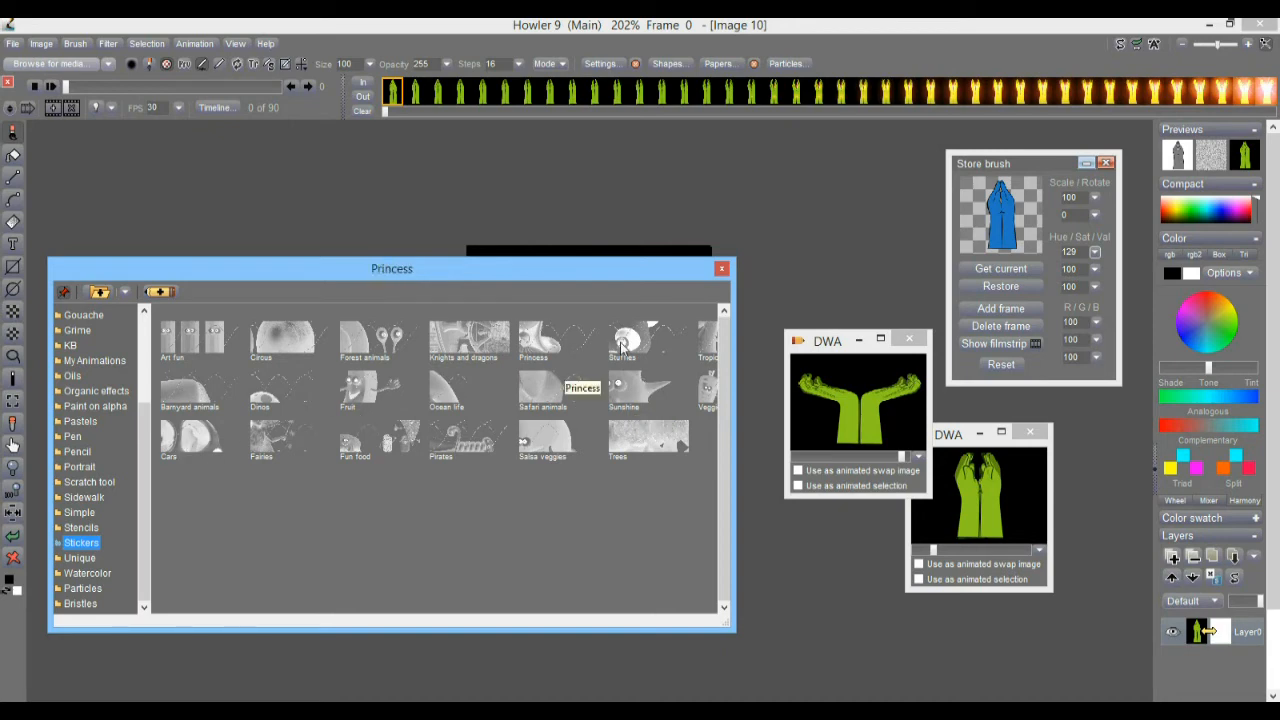
mouse_move(734, 423)
left_mouse_down()
mouse_move(901, 424)
mouse_move(746, 435)
mouse_move(790, 442)
left_mouse_up()
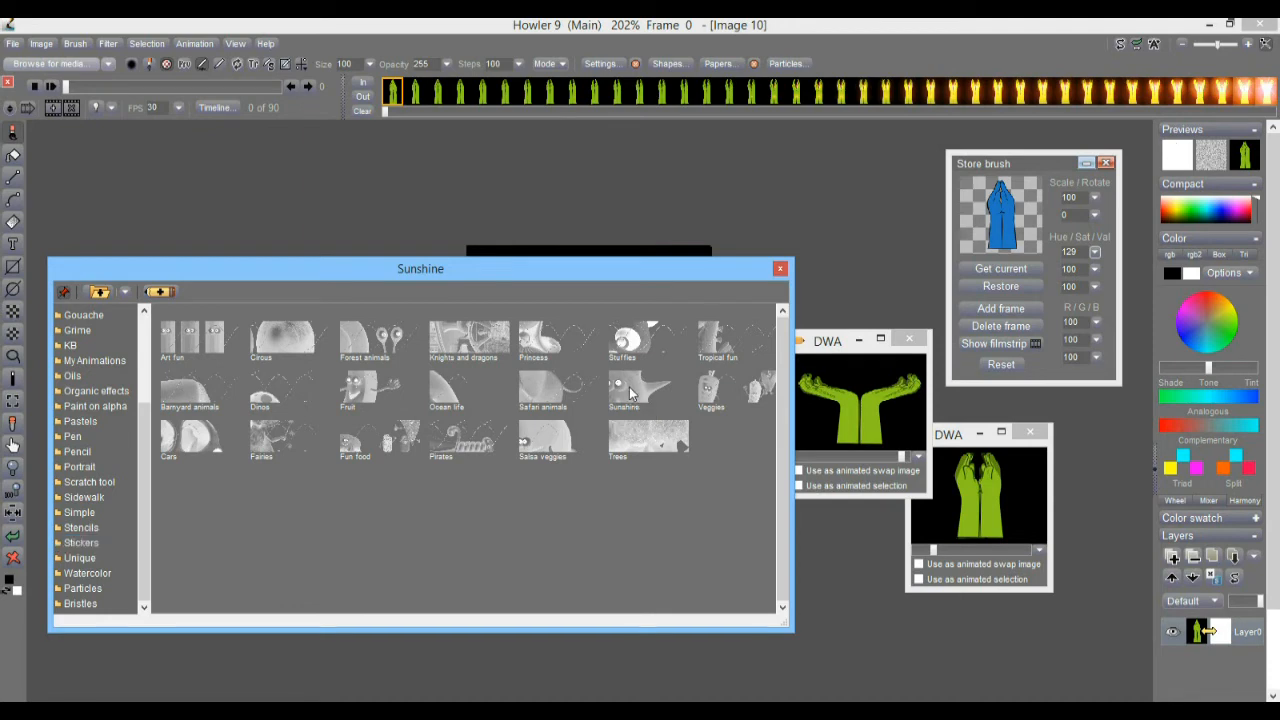
left_click_drag(789, 329, 248, 327)
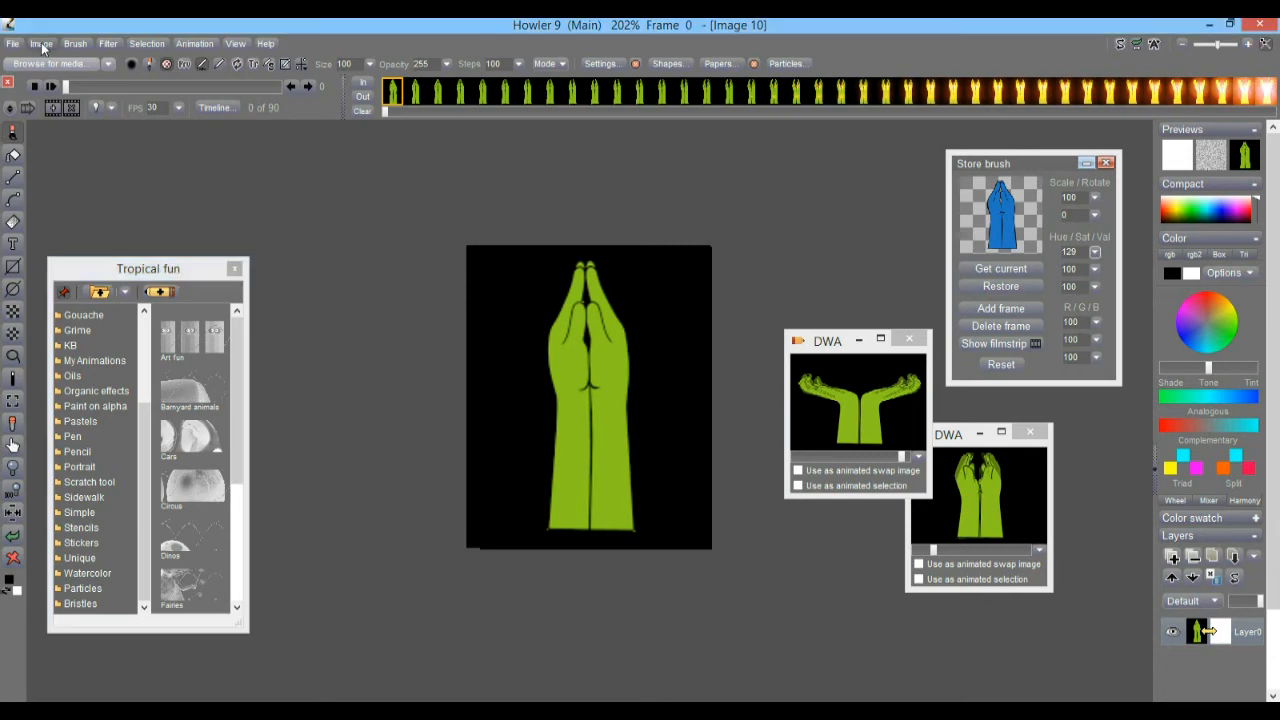
- Store a managed copy of the animated sun brush and look through its filmstrip frames
left_click(41, 43)
left_click(76, 44)
left_click(76, 44)
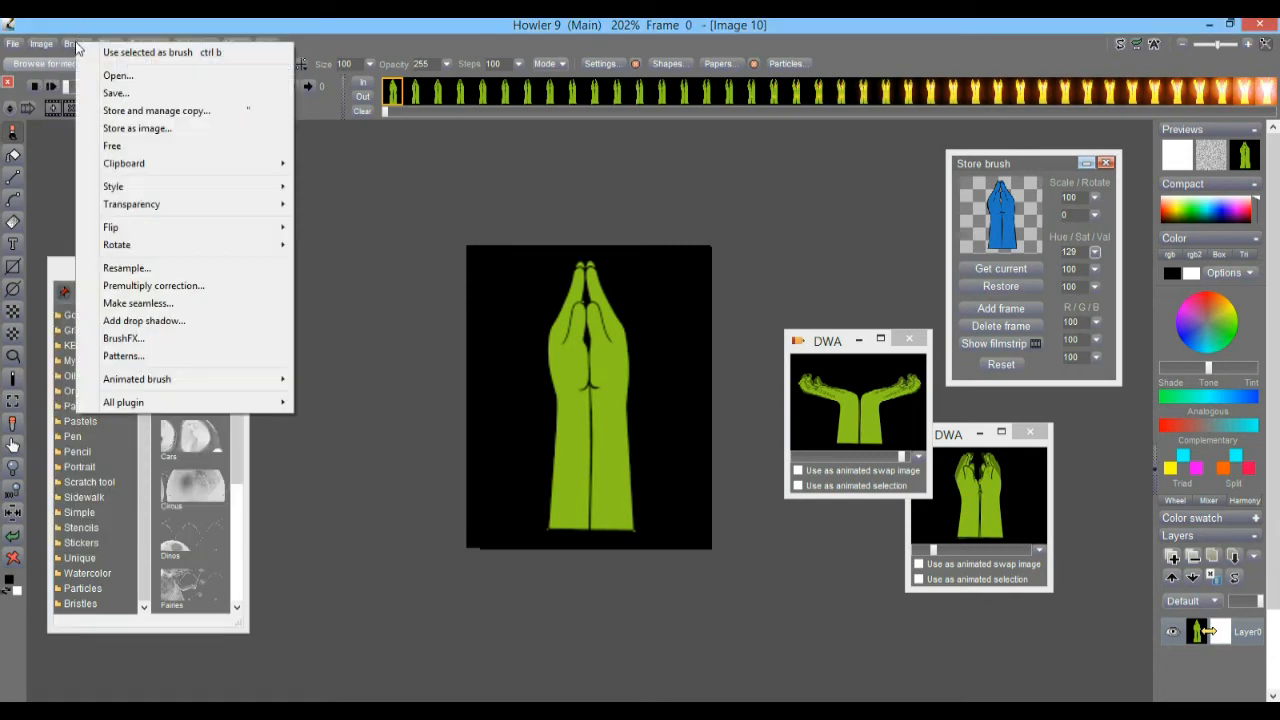
left_click(142, 111)
left_click_drag(119, 154, 310, 156)
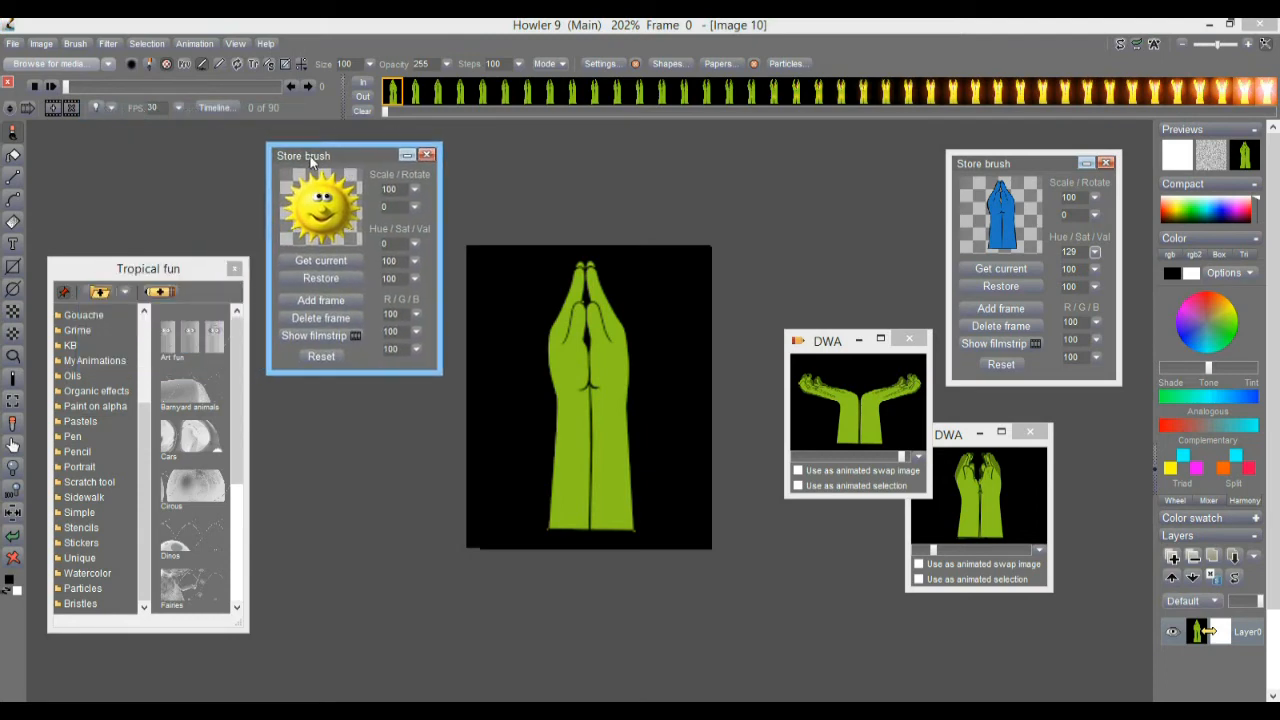
left_click(320, 336)
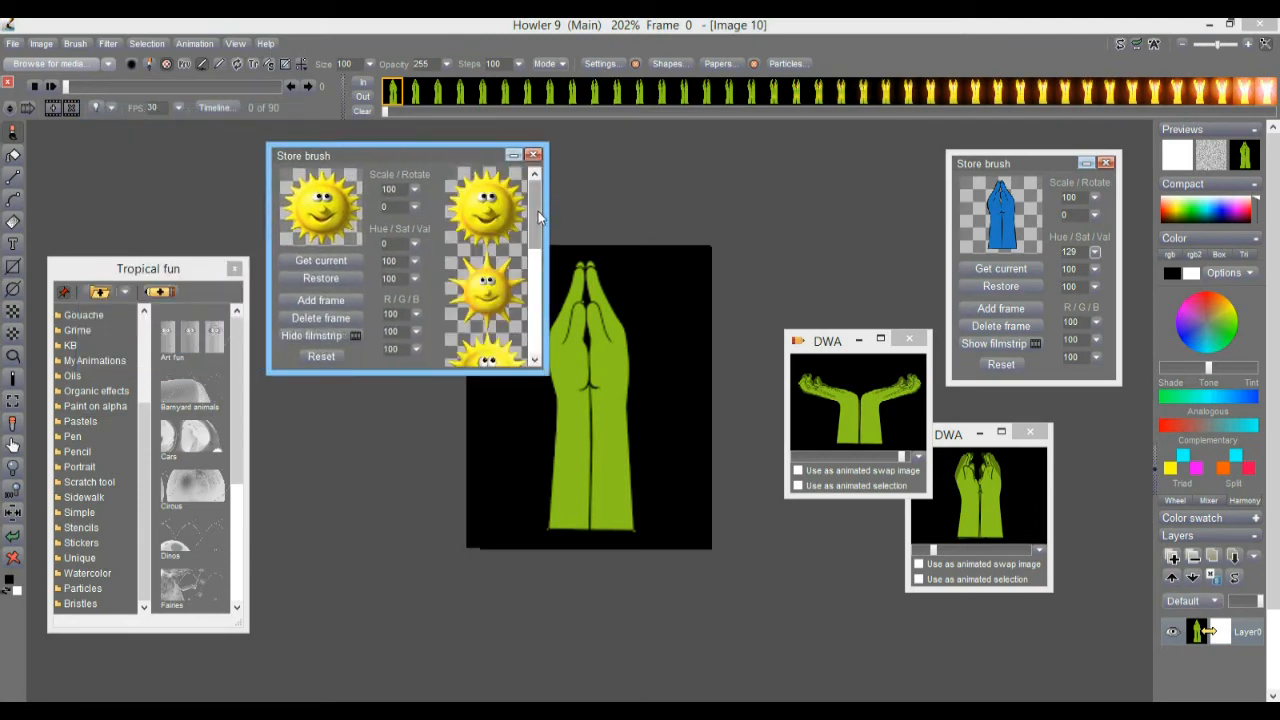
mouse_move(538, 215)
left_mouse_down()
mouse_move(541, 338)
mouse_move(539, 184)
left_mouse_up()
left_click_drag(535, 245, 536, 342)
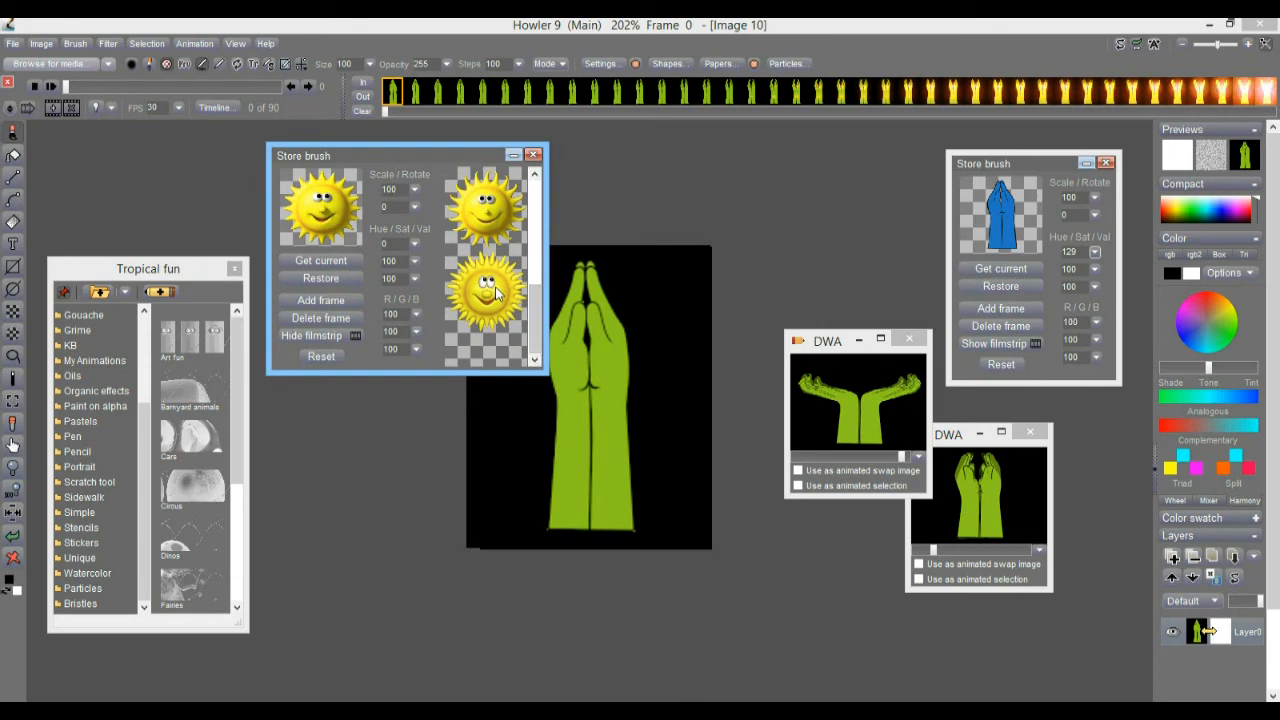
- Delete the stored sun brush's last frames one after another until only the first frame remains
left_click(340, 318)
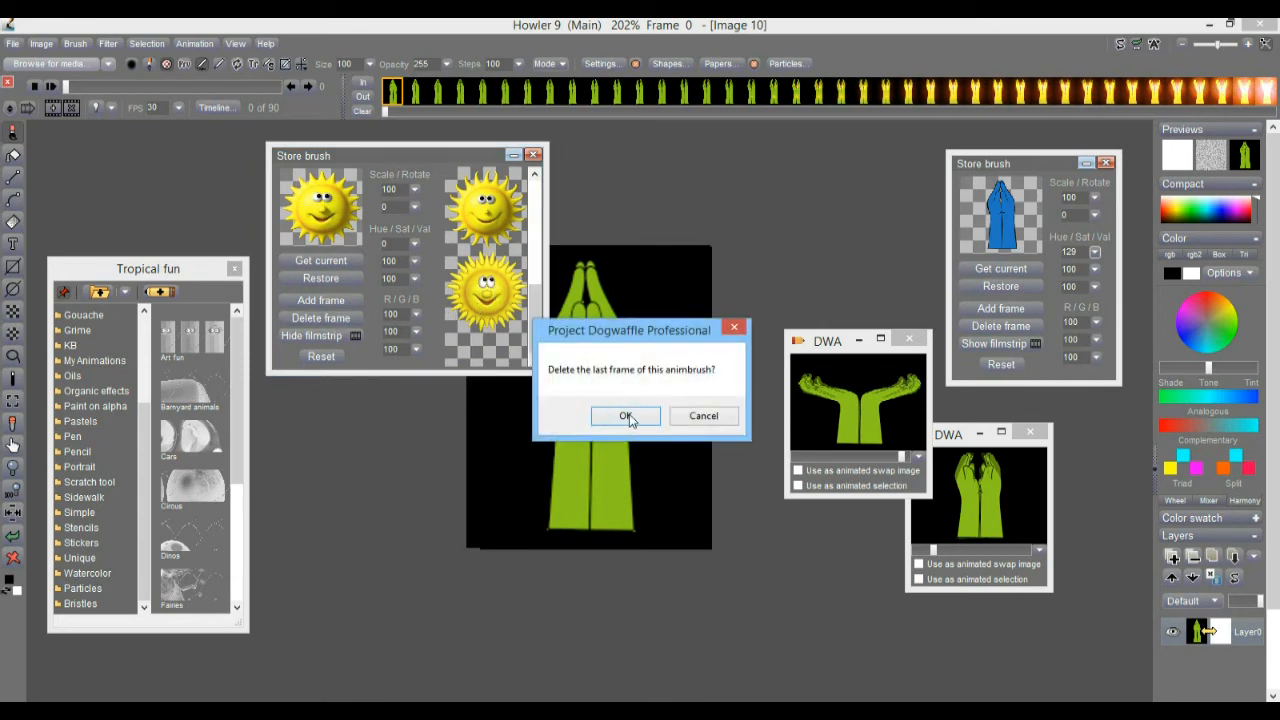
left_click(626, 416)
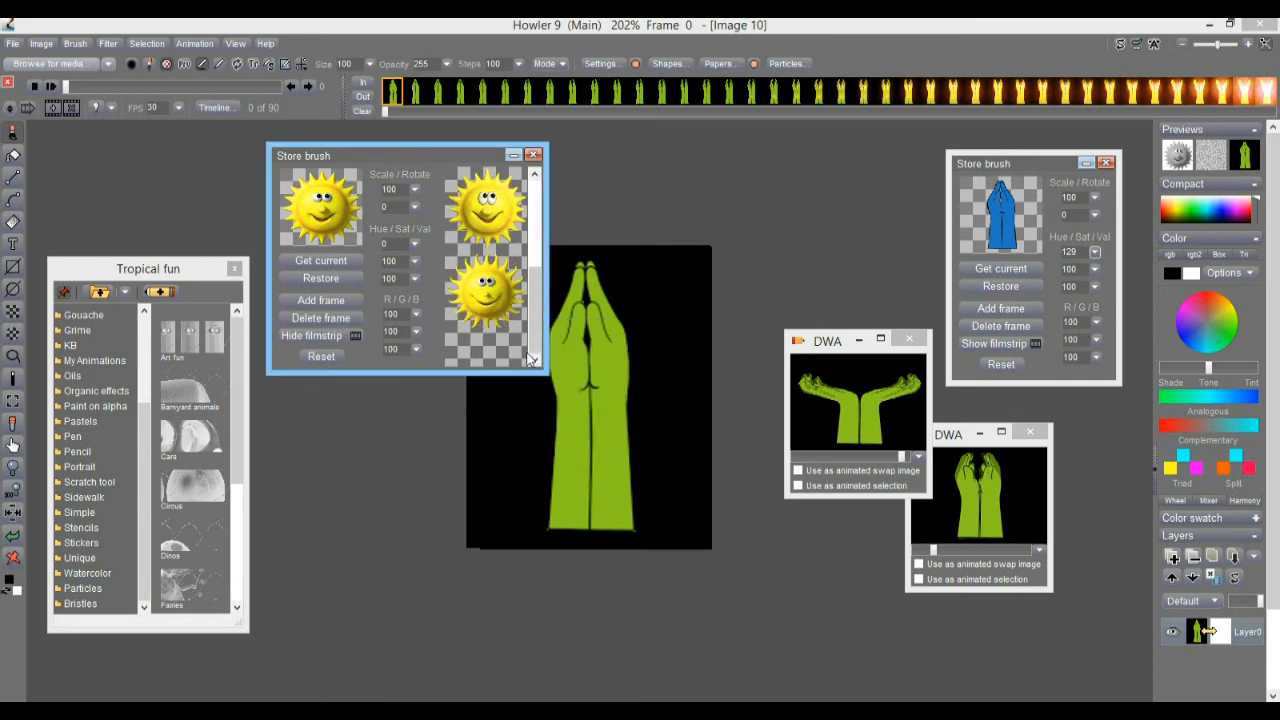
left_click(322, 319)
left_click(634, 417)
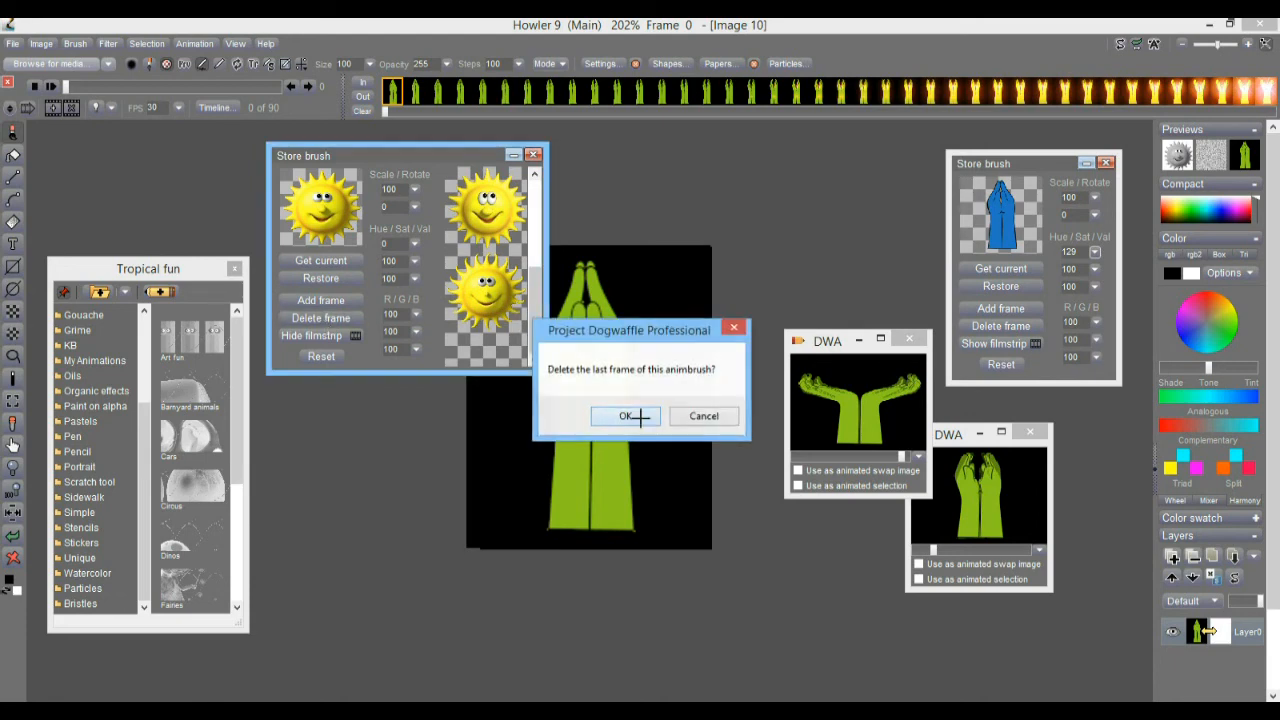
left_click(323, 317)
left_click(624, 413)
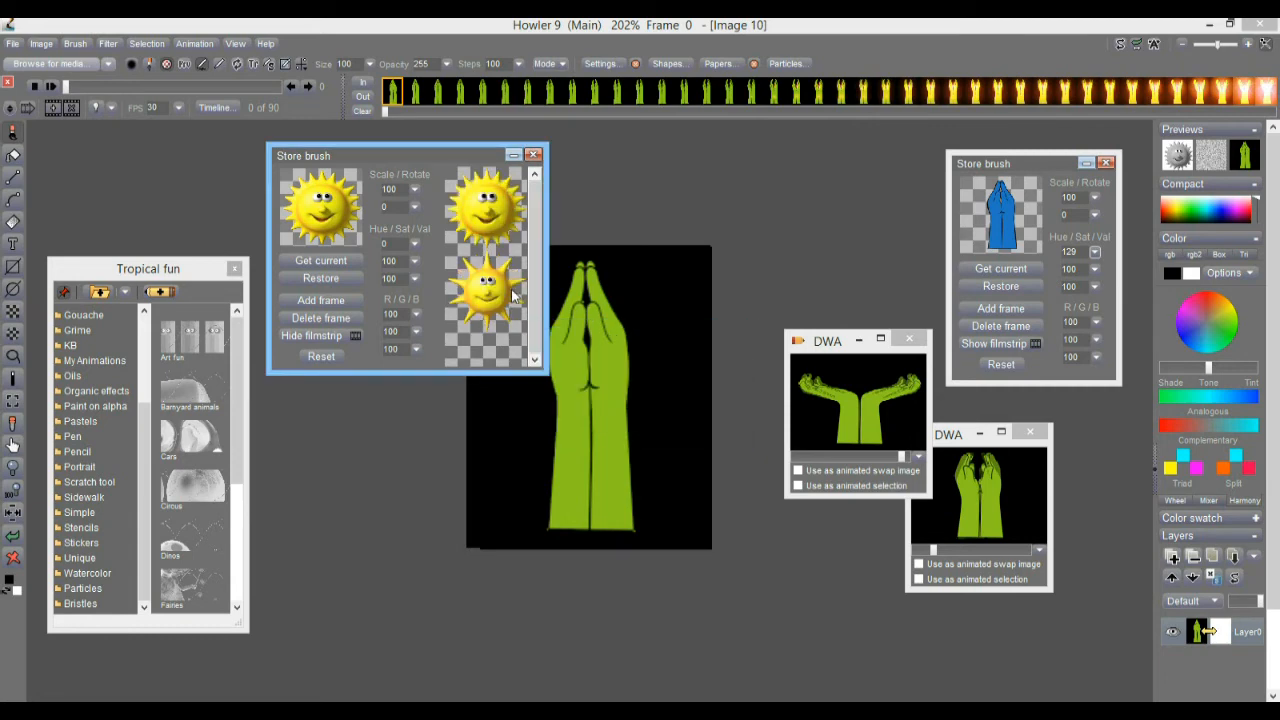
left_click(320, 322)
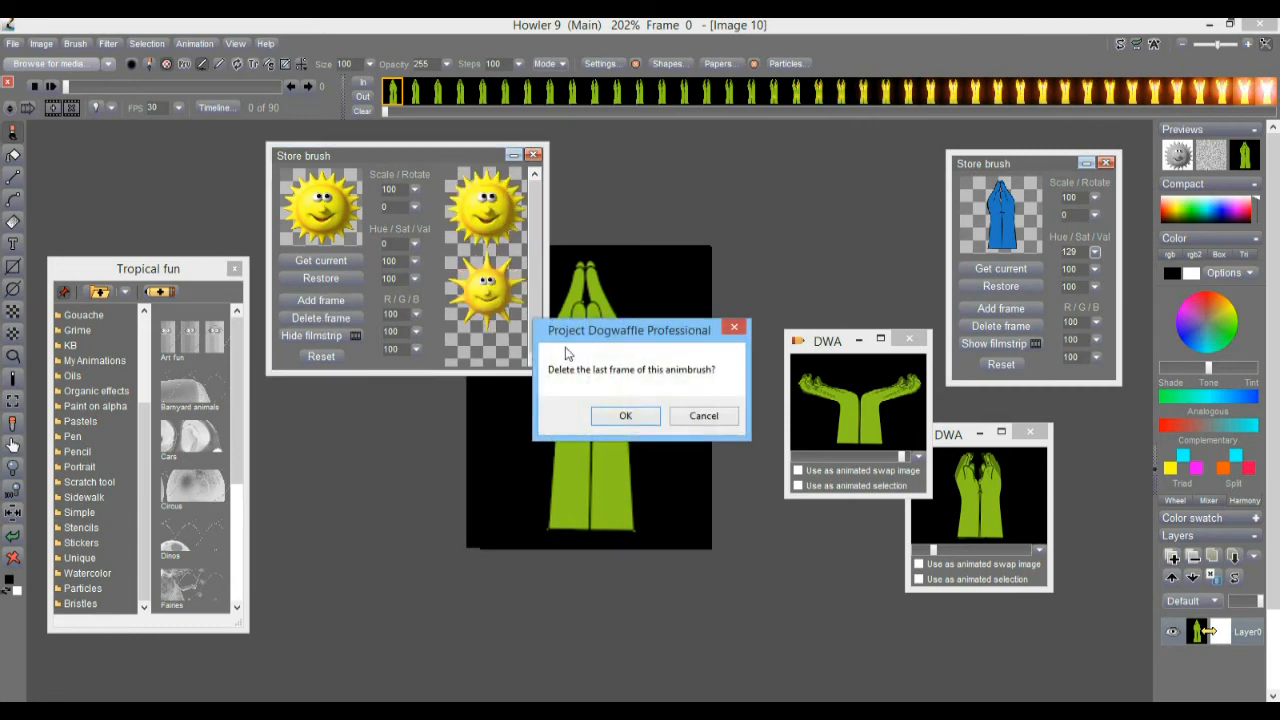
left_click(622, 414)
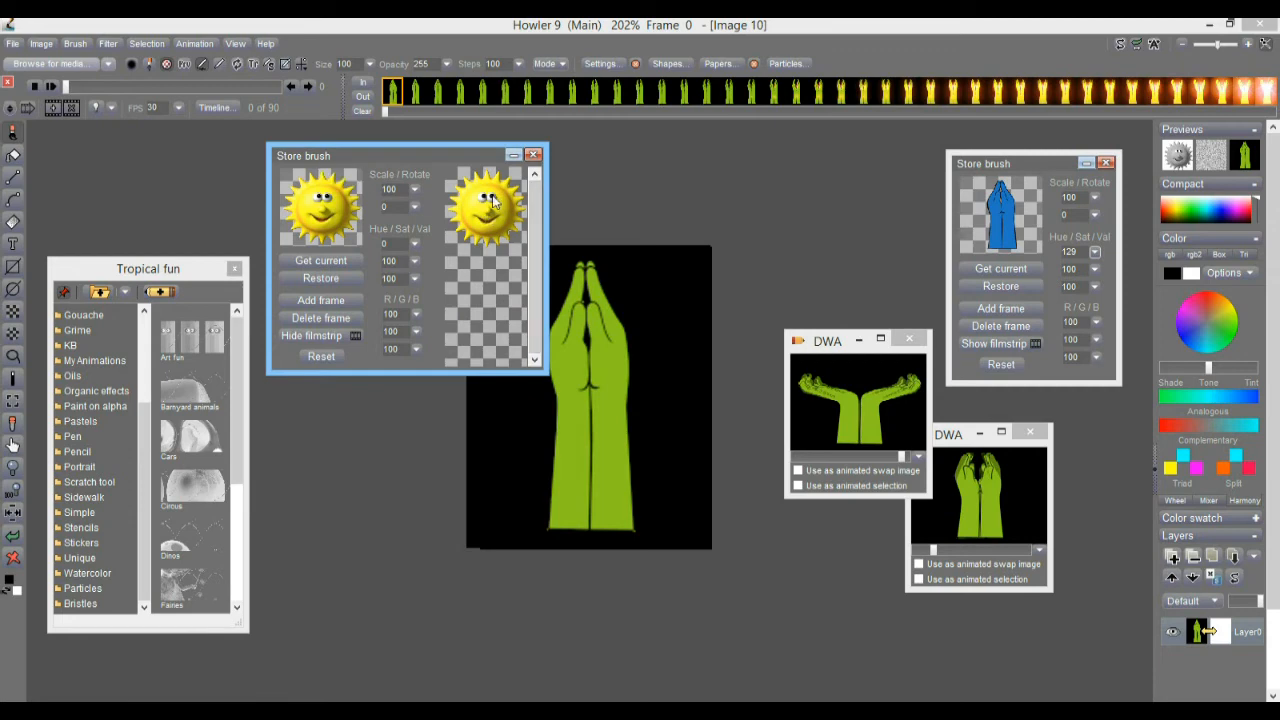
- Hide the stored sun brush's filmstrip and load its single-frame sun as the current brush
left_click(340, 336)
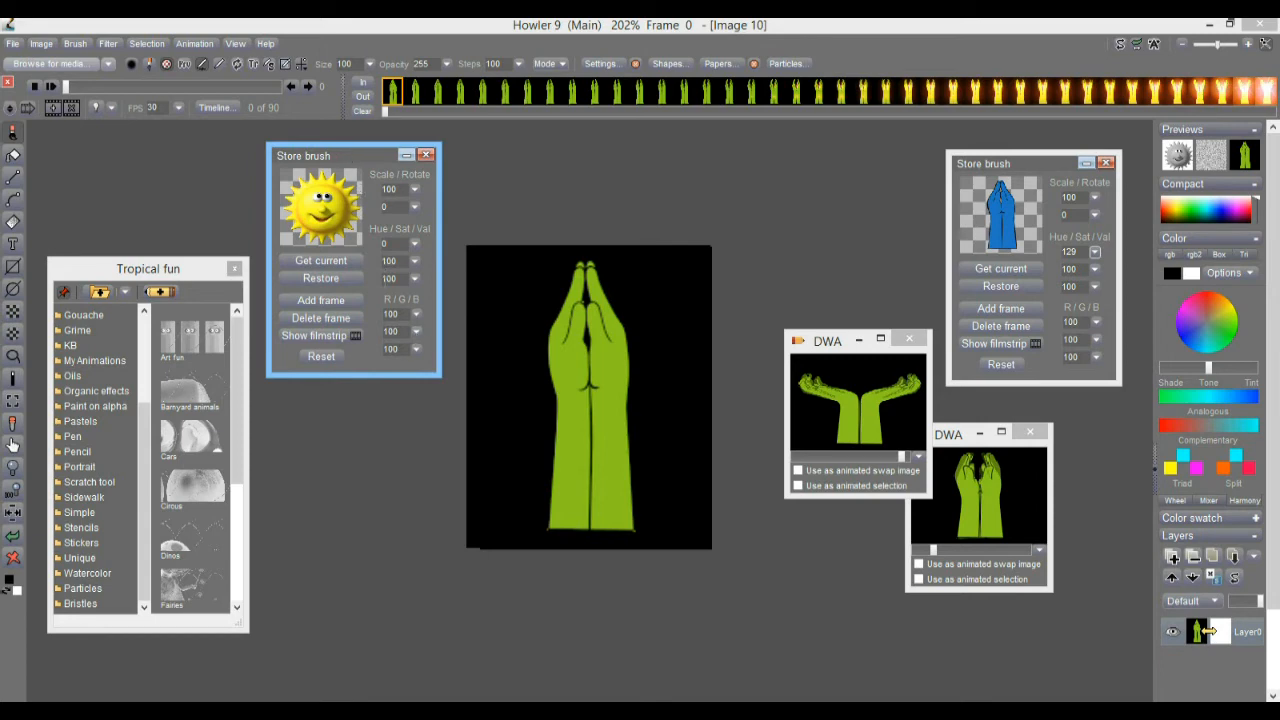
left_click_drag(361, 155, 285, 160)
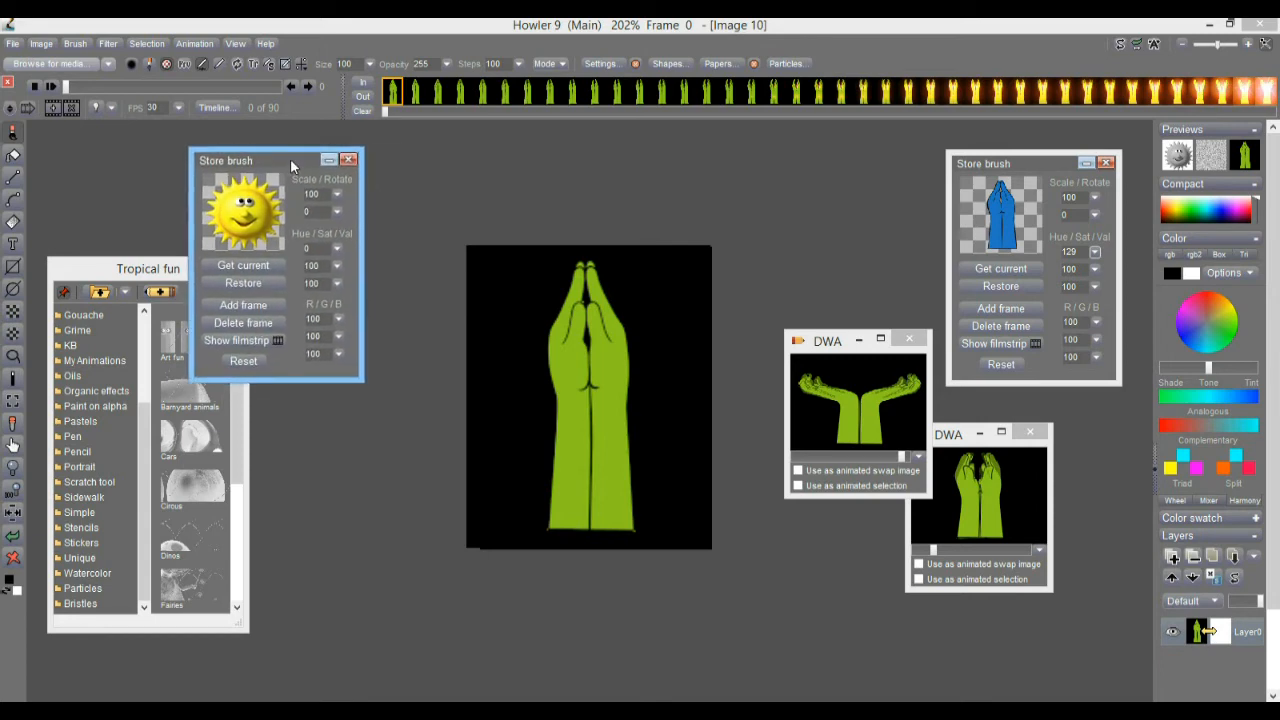
left_click(260, 200)
left_click(185, 65)
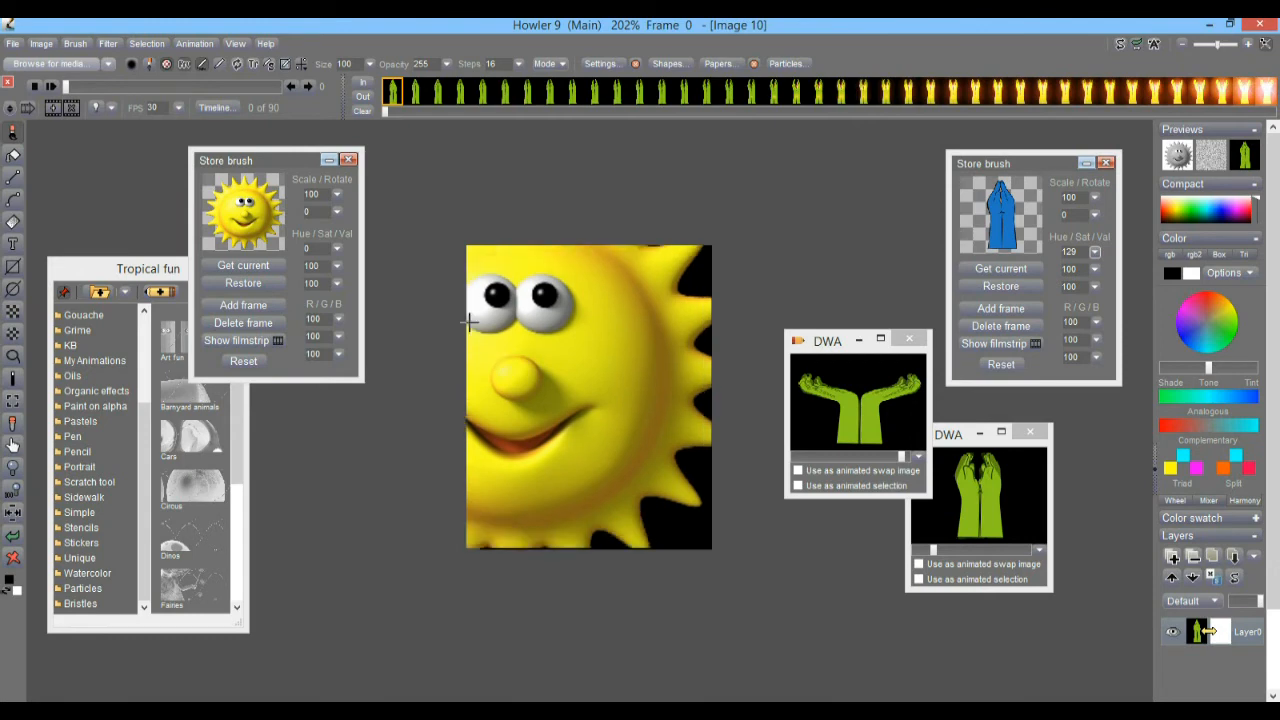
- Try scaling the stored sun brush down to 26, and reset its adjustments
left_click(338, 196)
left_click_drag(276, 215, 262, 215)
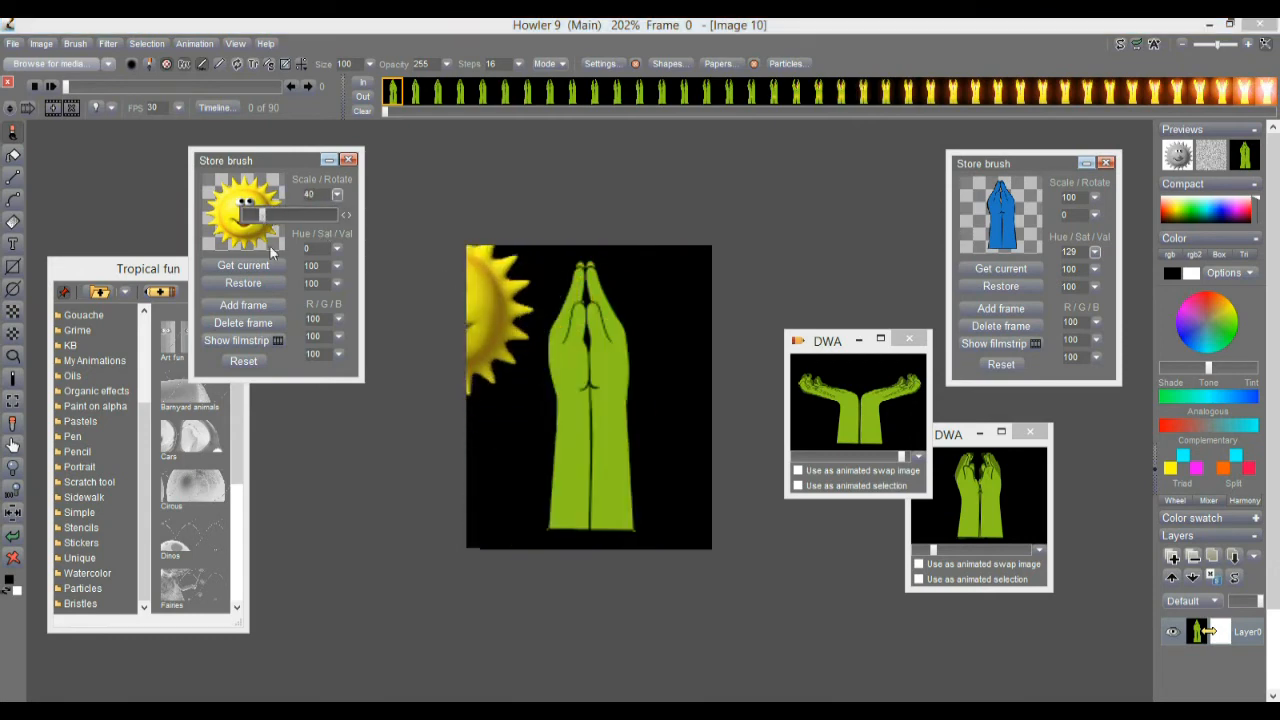
left_click_drag(262, 218, 256, 226)
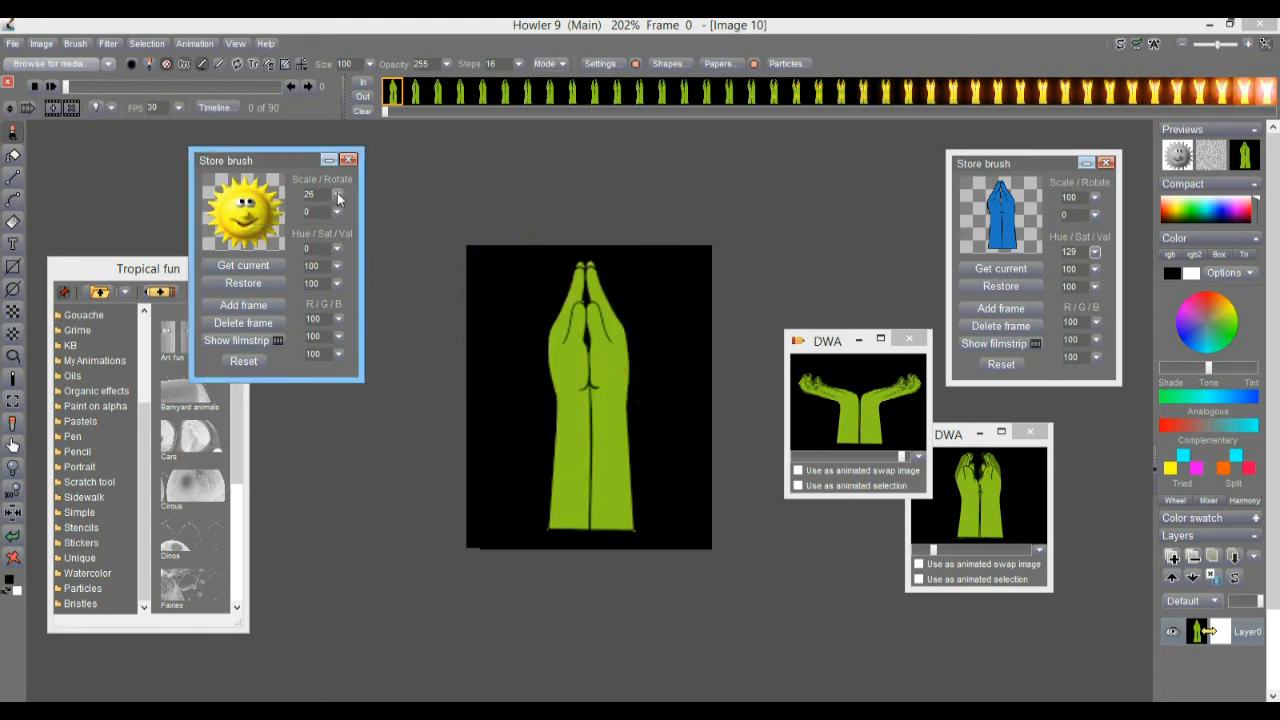
left_click(253, 361)
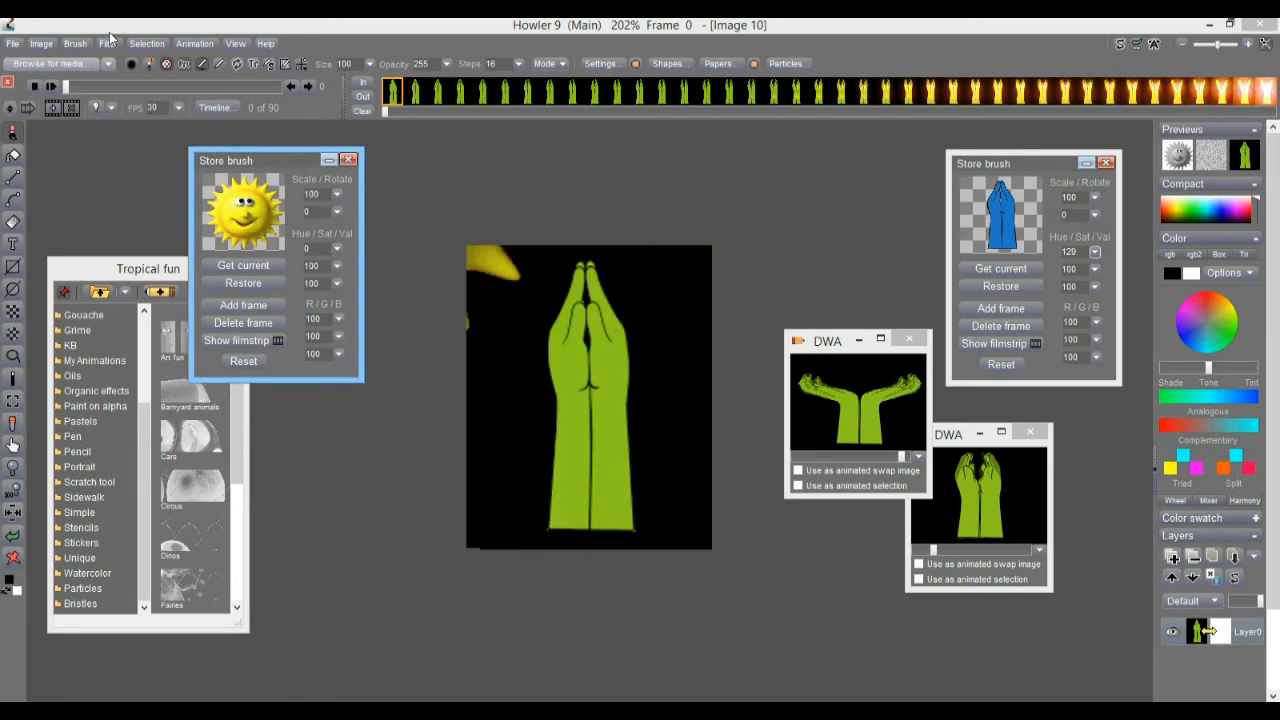
- Resample the current sun brush to 30%, 90 by 90 with proportions constrained
left_click(74, 44)
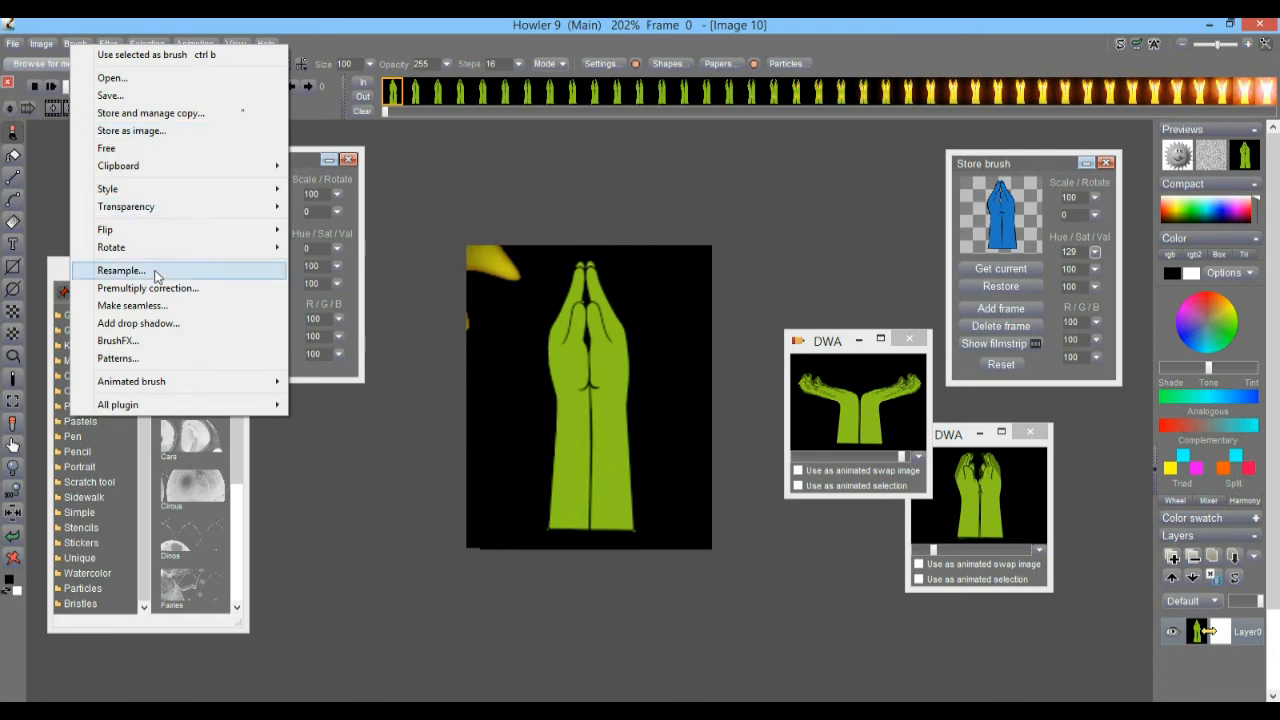
left_click(121, 271)
left_click_drag(709, 344, 682, 343)
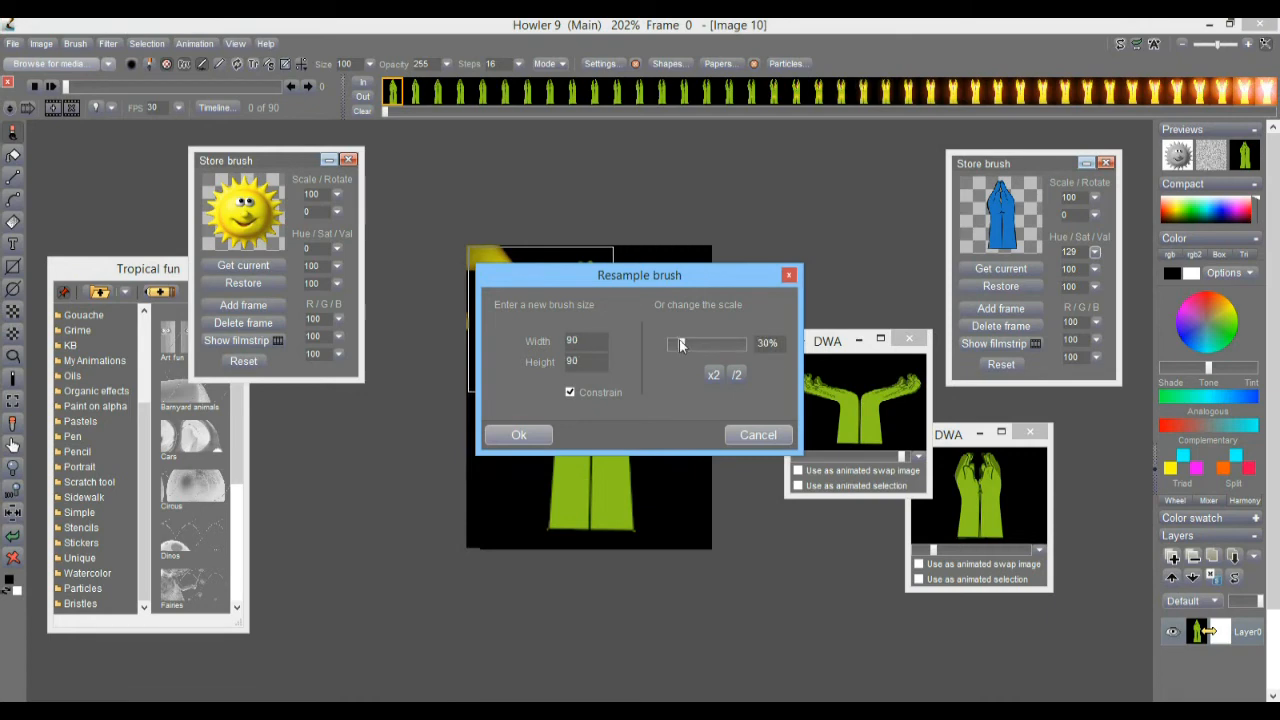
left_click_drag(610, 279, 776, 263)
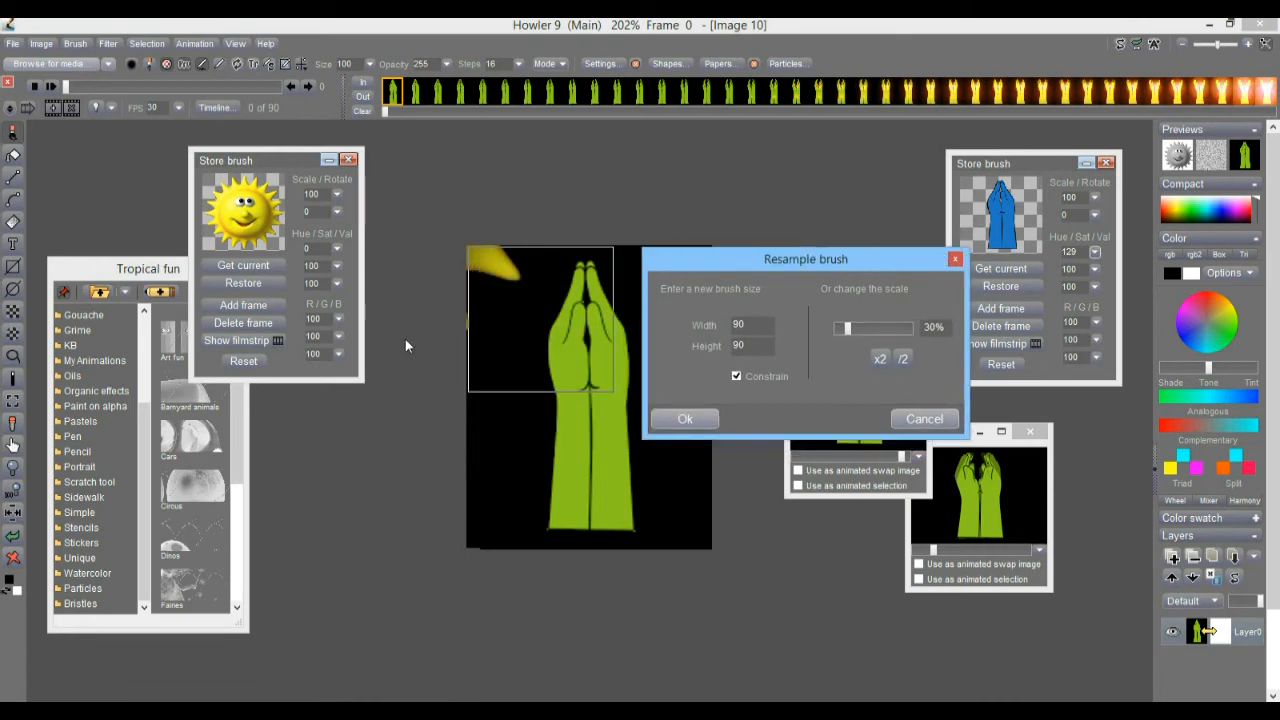
left_click(700, 418)
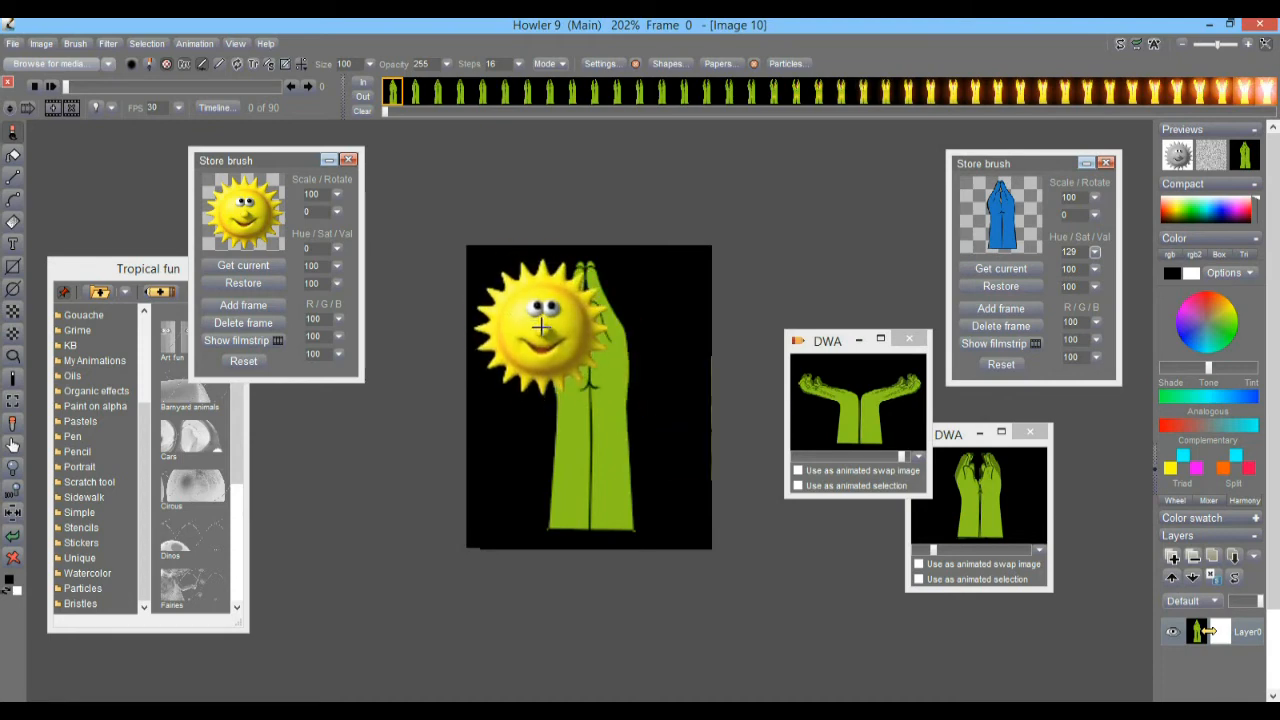
- Store a managed copy of the resampled sun brush and arrange both stored suns beside the canvas, collapsing the full-size one
left_click(75, 44)
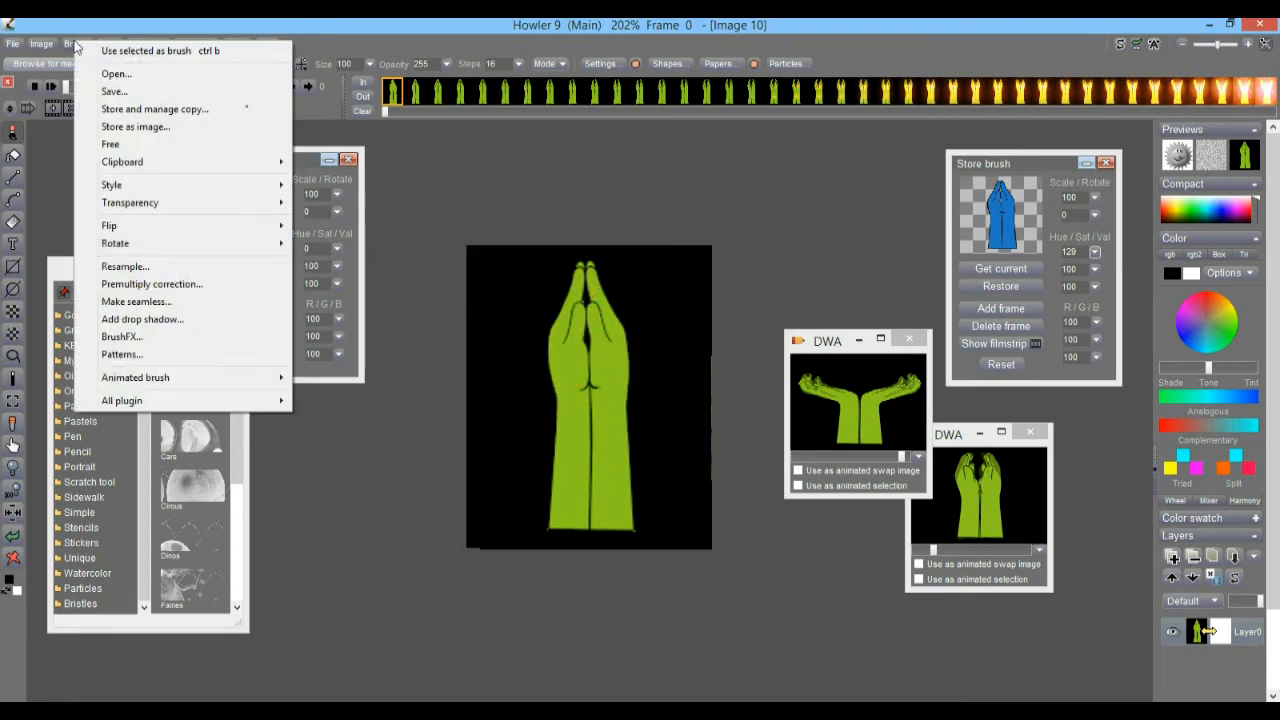
left_click(150, 108)
left_click(329, 159)
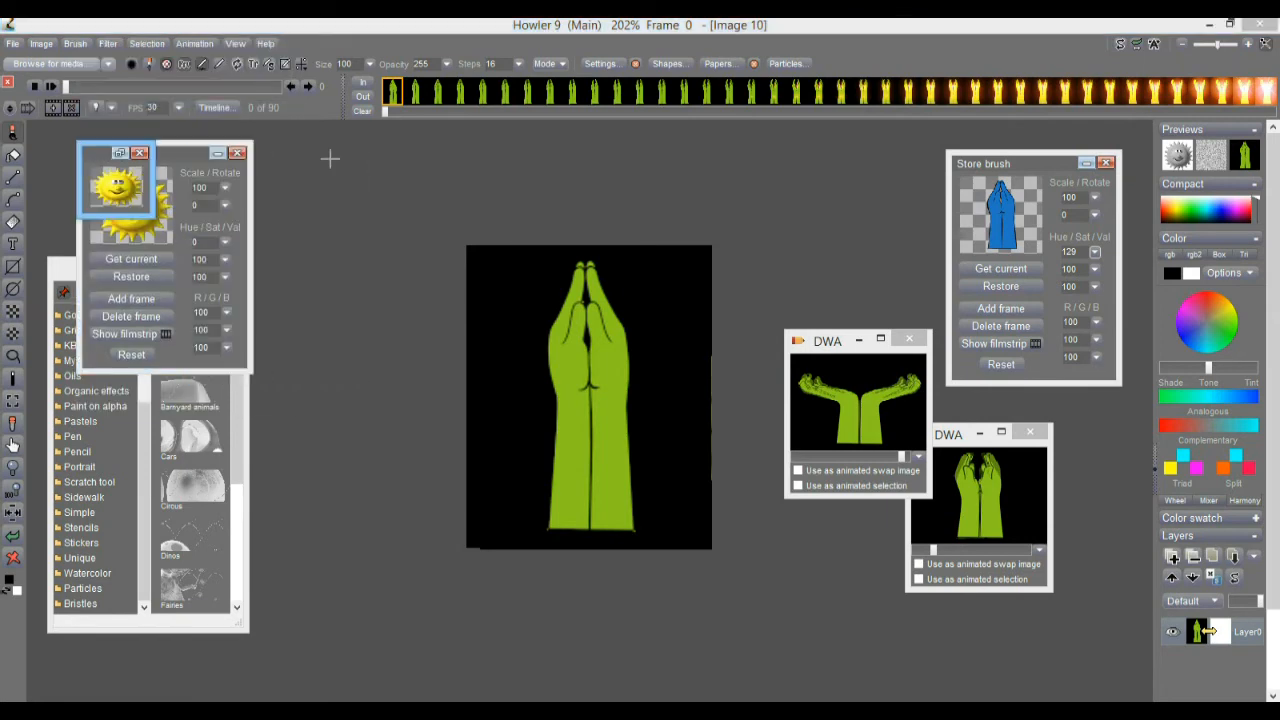
left_click_drag(100, 160, 340, 592)
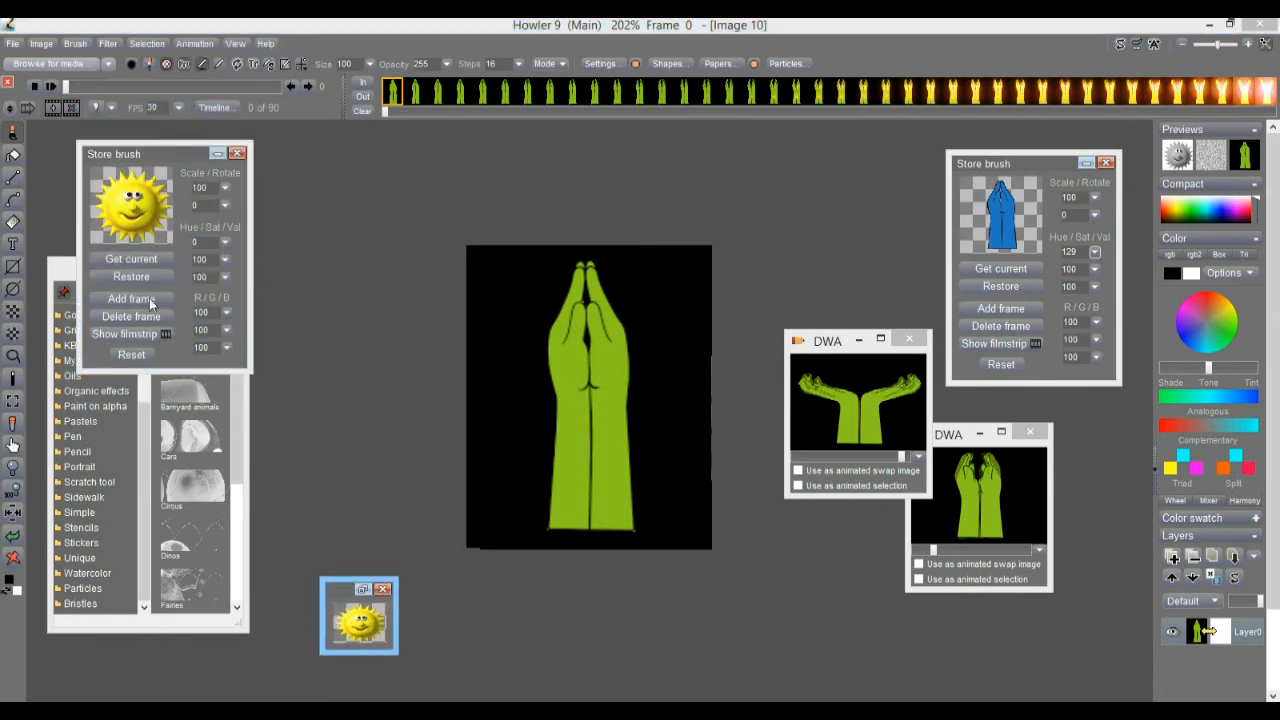
left_click_drag(132, 158, 336, 171)
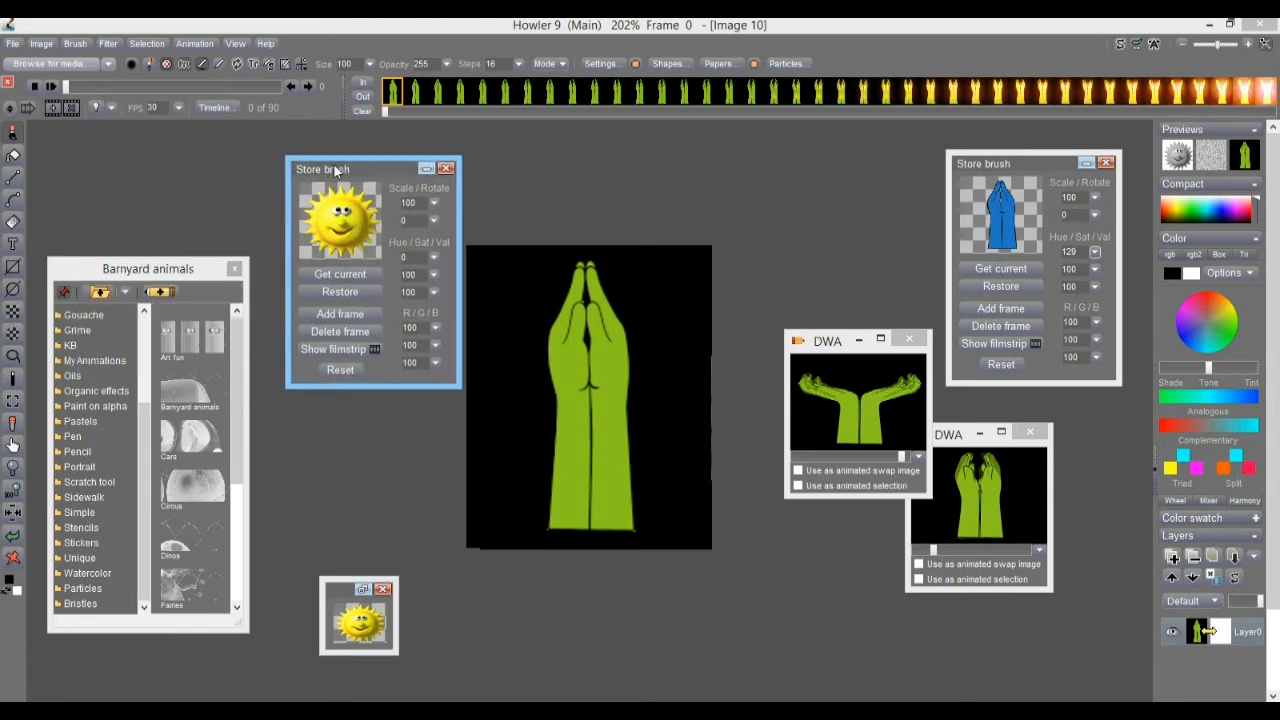
left_click(586, 322)
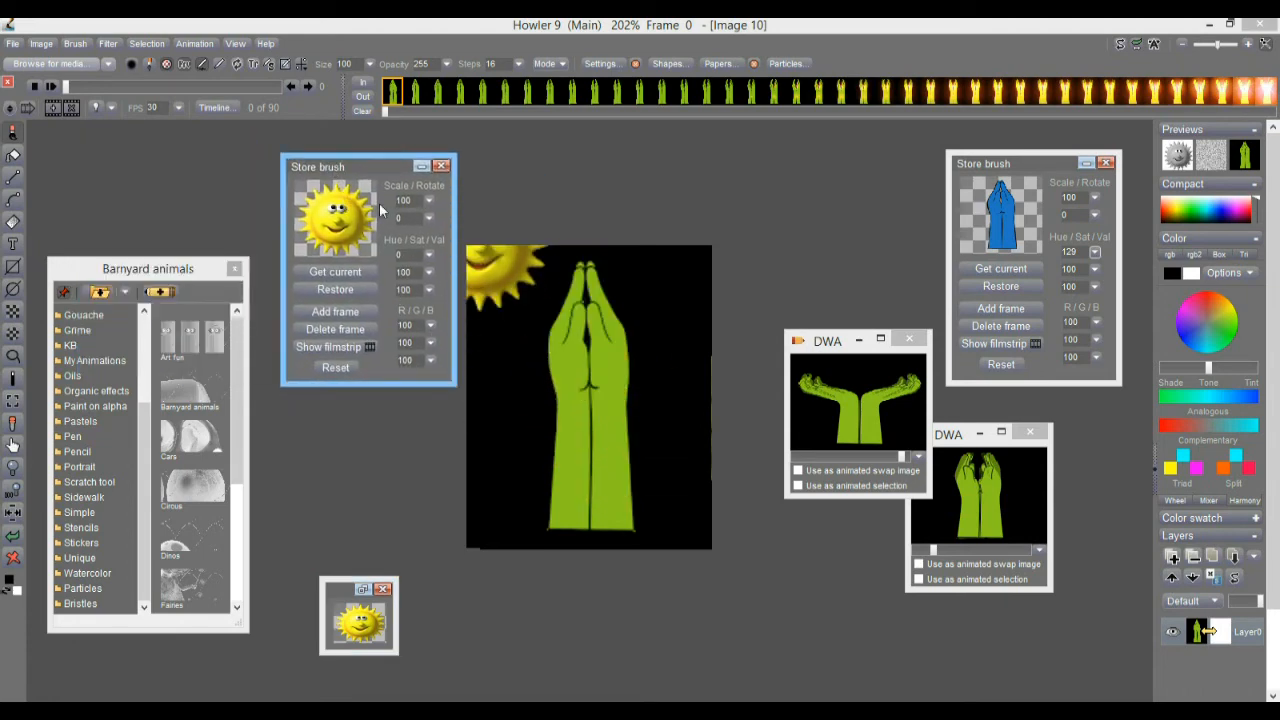
left_click_drag(370, 167, 292, 164)
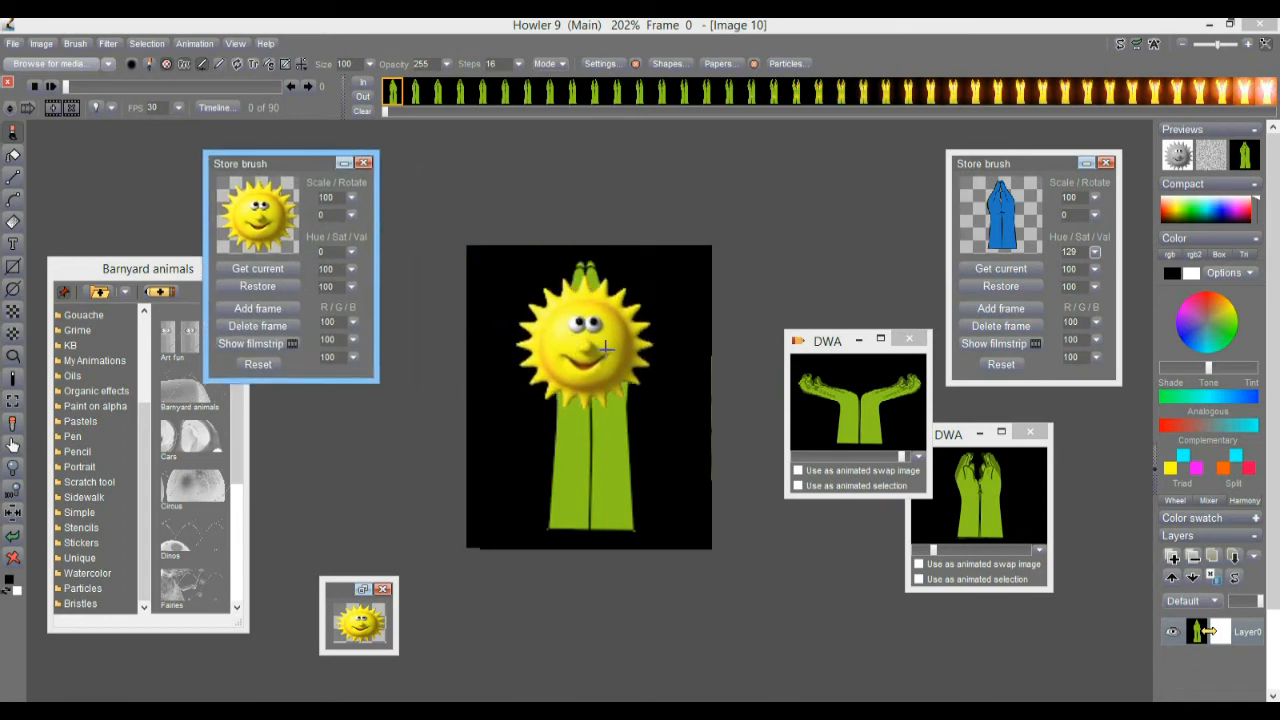
- Scrub the hands animation to frames 75, 19 and 52 to preview the sun brush over them
left_click_drag(105, 84, 245, 93)
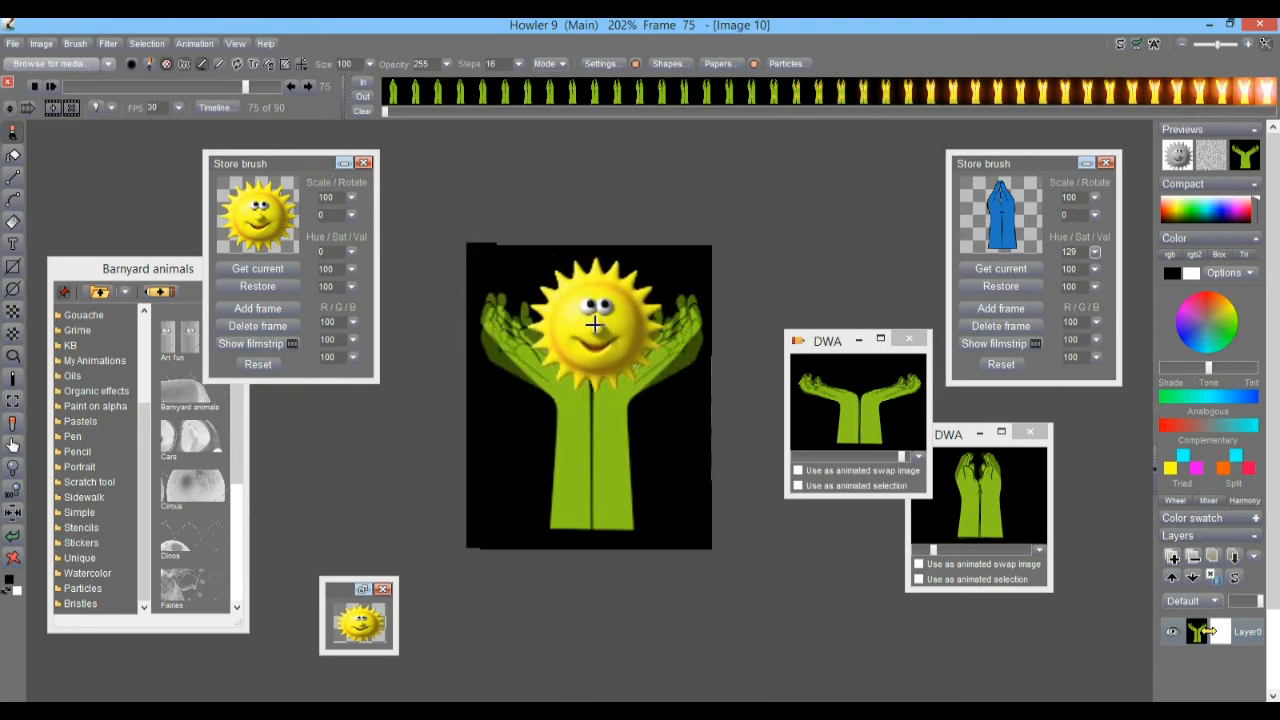
left_click_drag(238, 87, 112, 89)
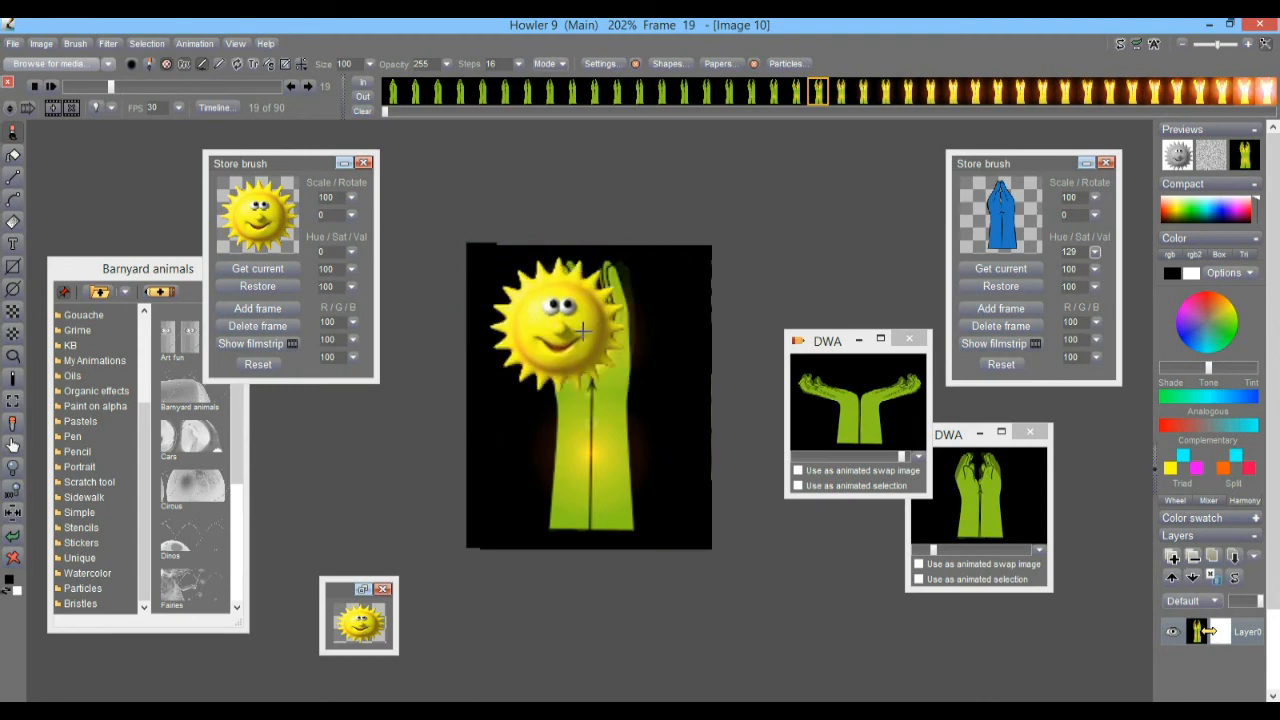
left_click_drag(118, 84, 190, 86)
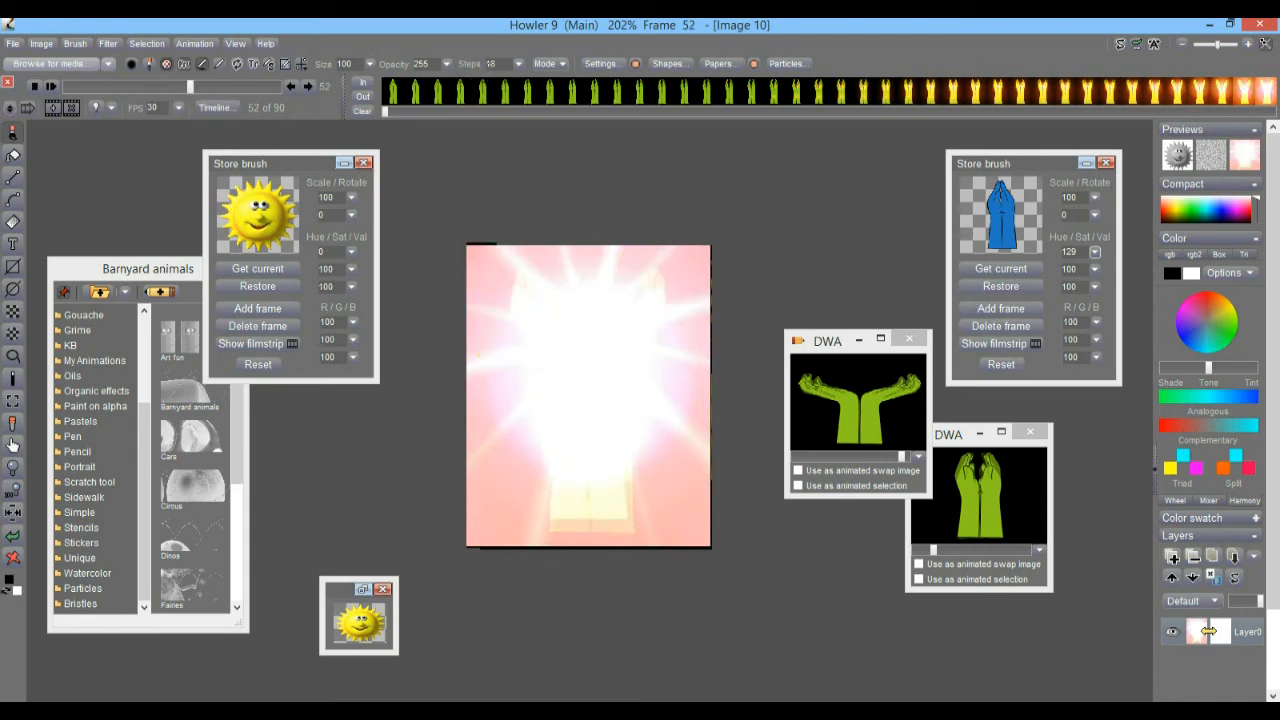
- Move the animation to frame 63 and set the brush opacity to 130, trying other opacities over the hands
left_click(446, 66)
left_click(370, 88)
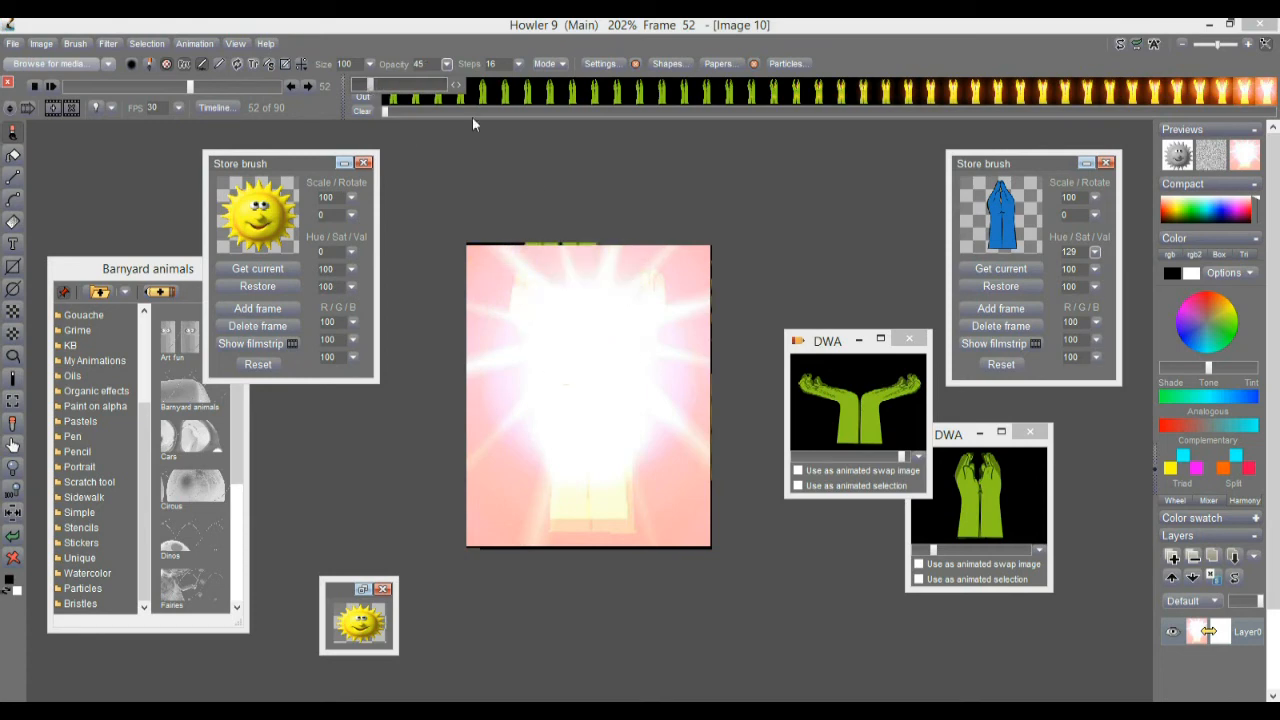
left_click(399, 88)
left_click(419, 88)
left_click_drag(192, 87, 220, 88)
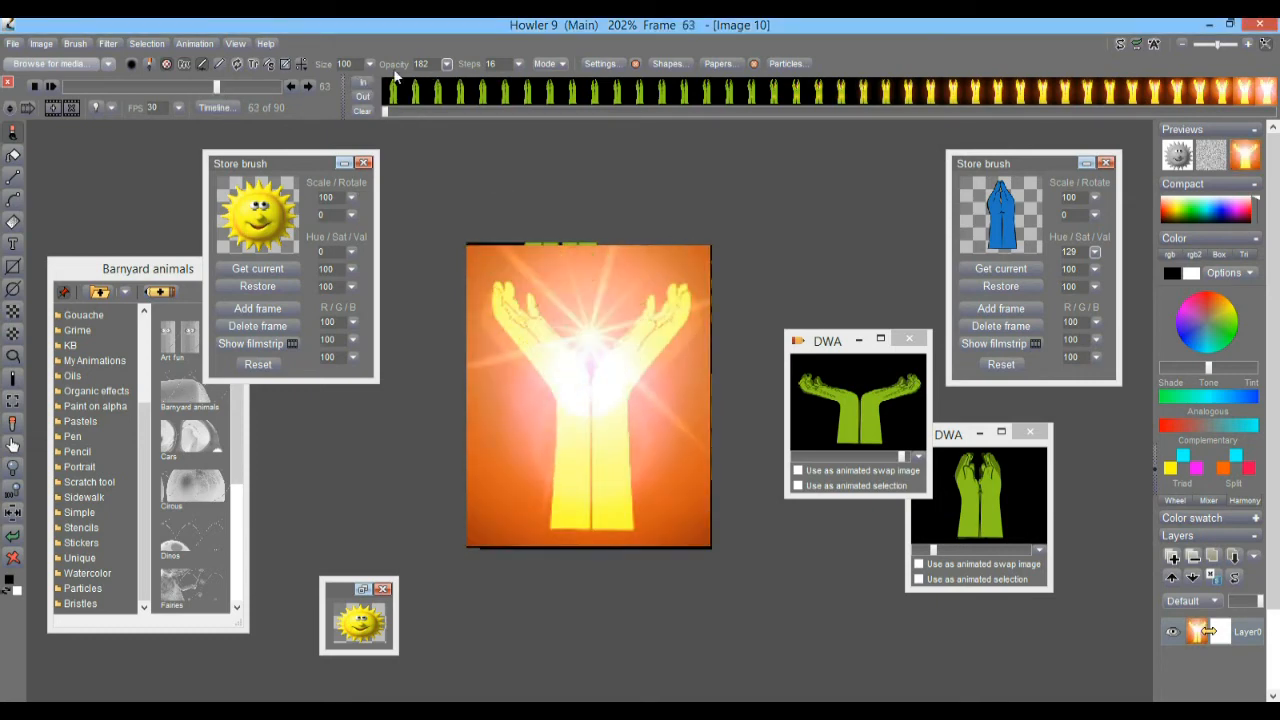
left_click(447, 64)
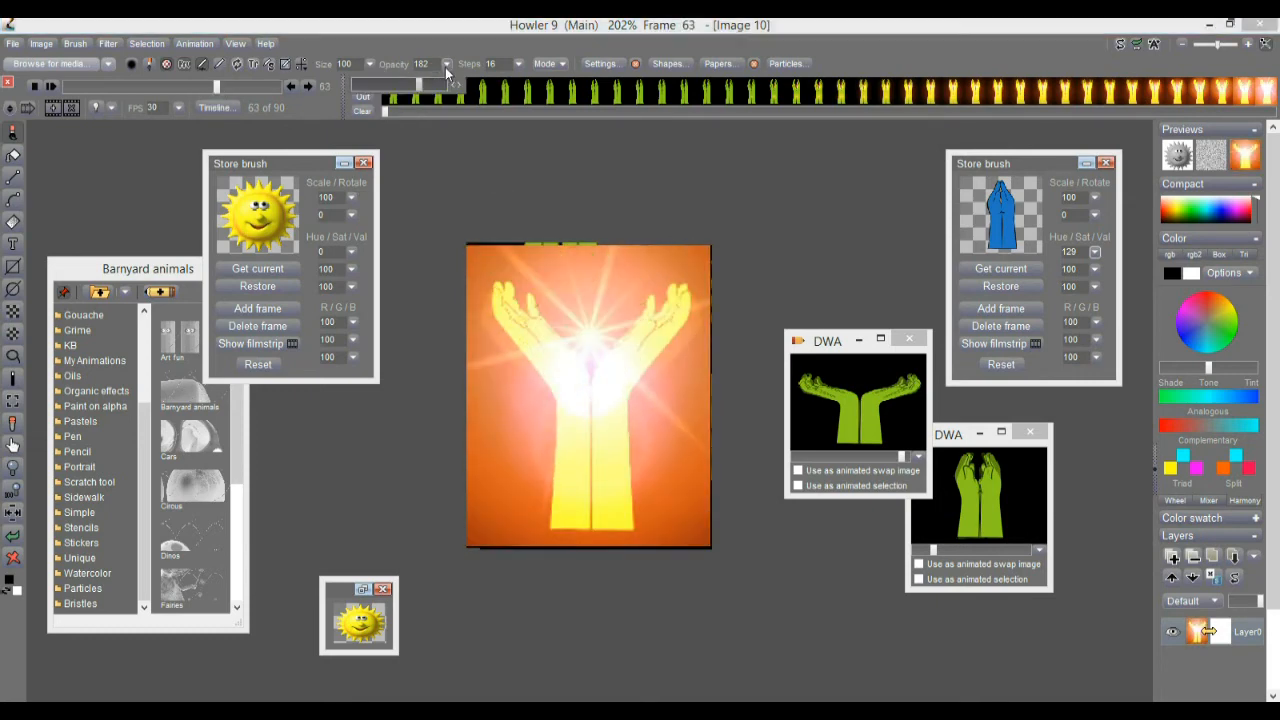
left_click(432, 88)
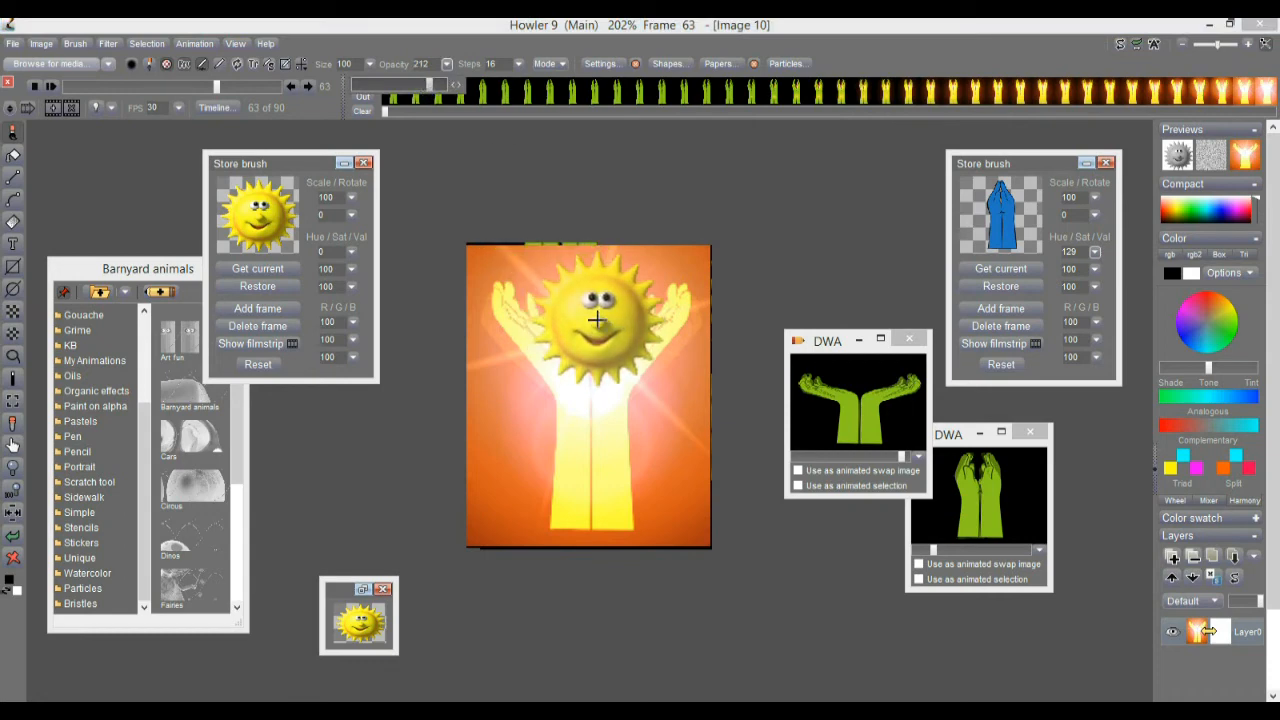
left_click(399, 86)
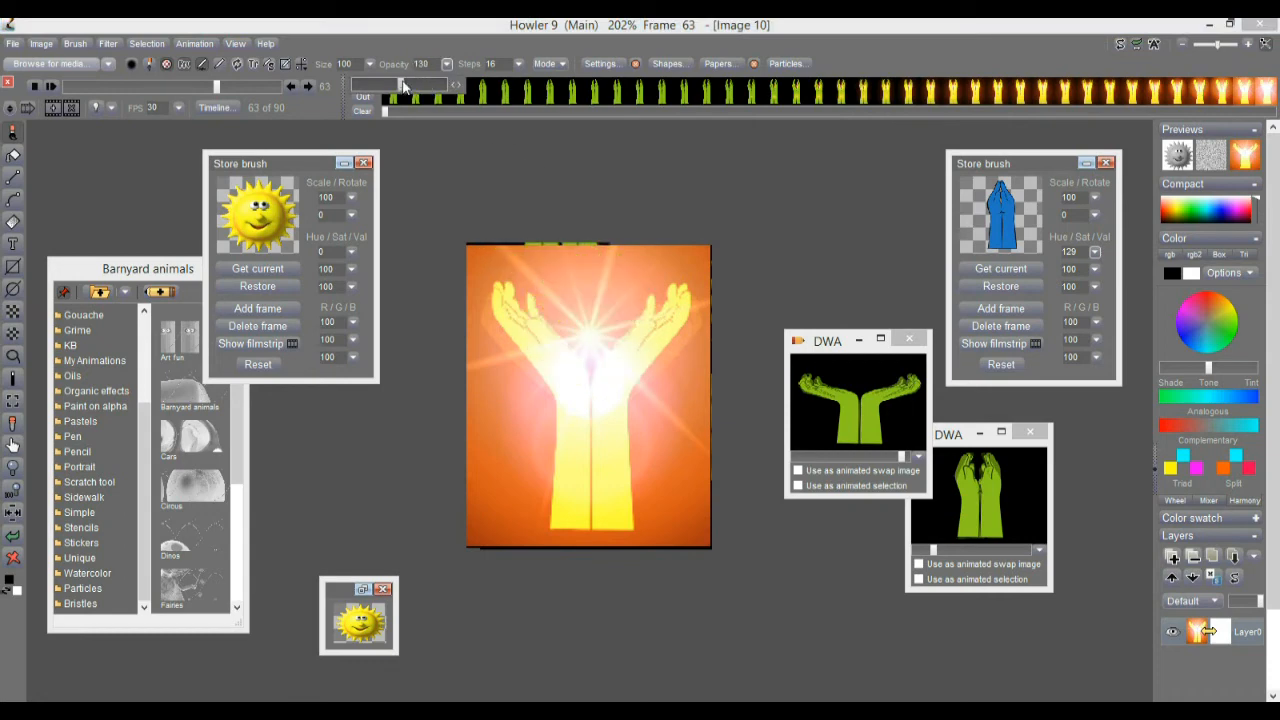
left_click(383, 27)
- Move the stored sun brush panel aside, start the Brush keyframer and raise the sun over the hands at frame 0
left_click_drag(250, 175, 316, 193)
left_click(198, 43)
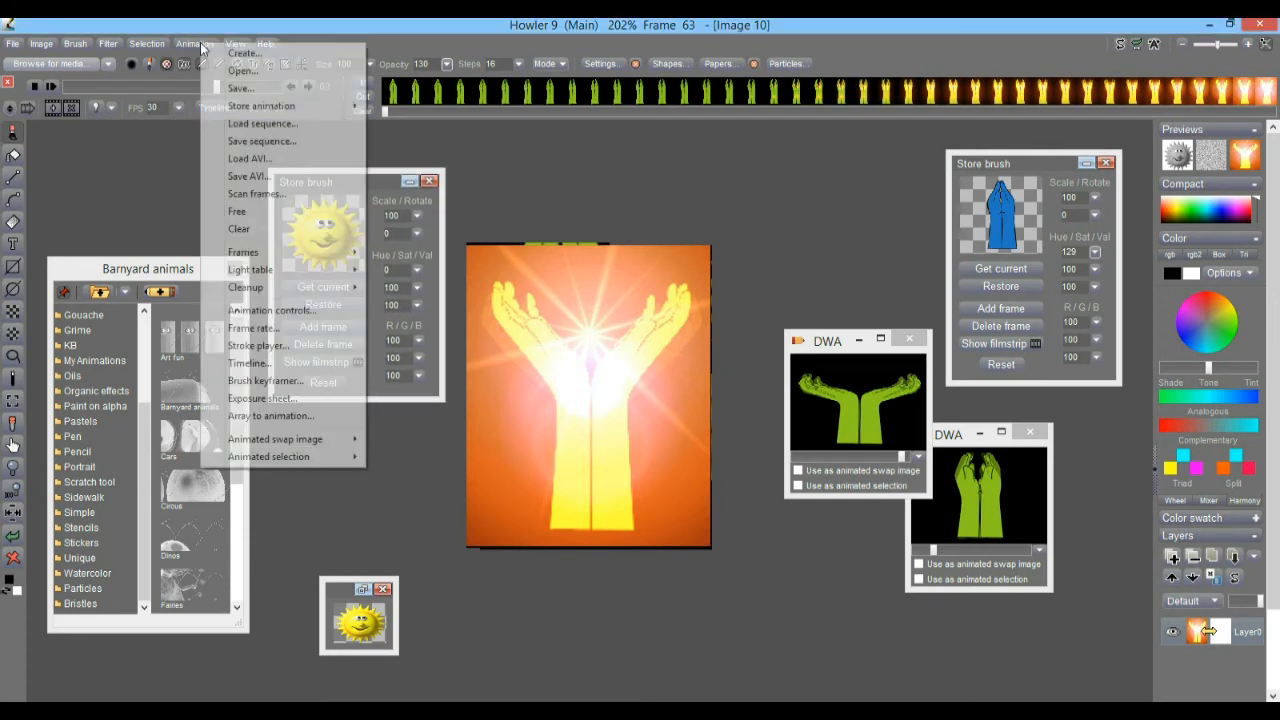
left_click(265, 381)
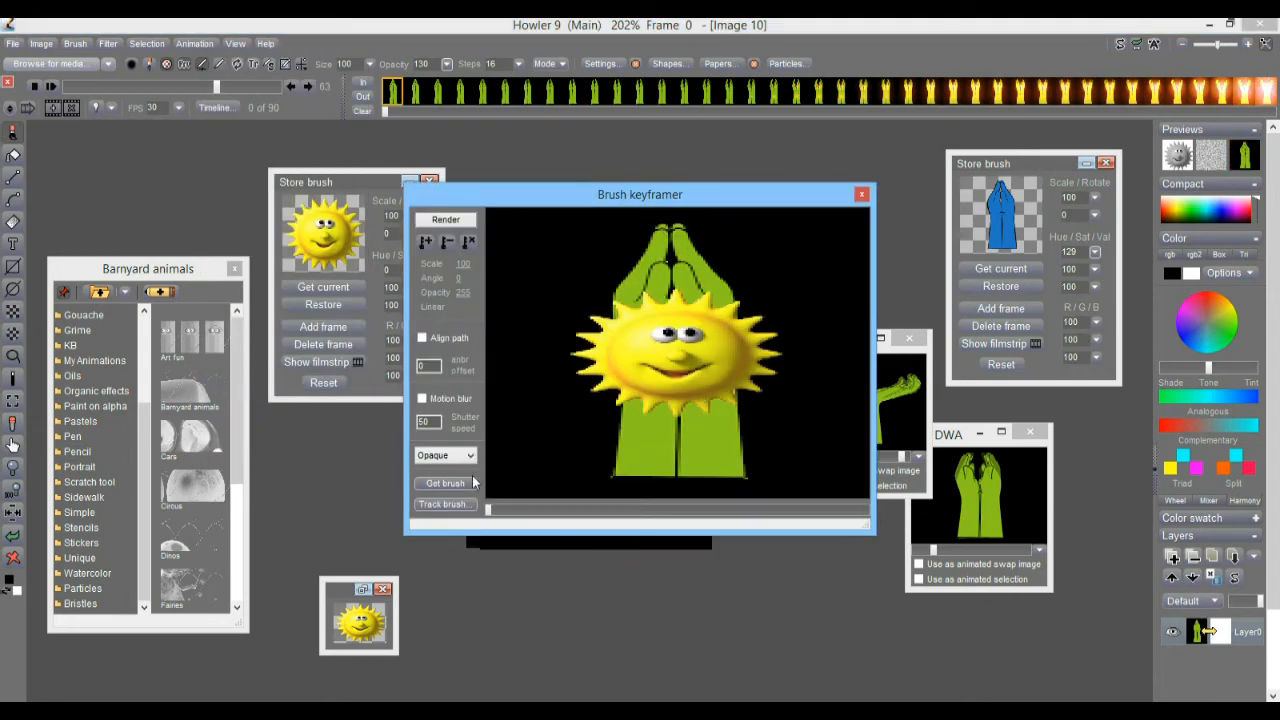
mouse_move(676, 353)
left_mouse_down()
mouse_move(682, 251)
mouse_move(682, 295)
left_mouse_up()
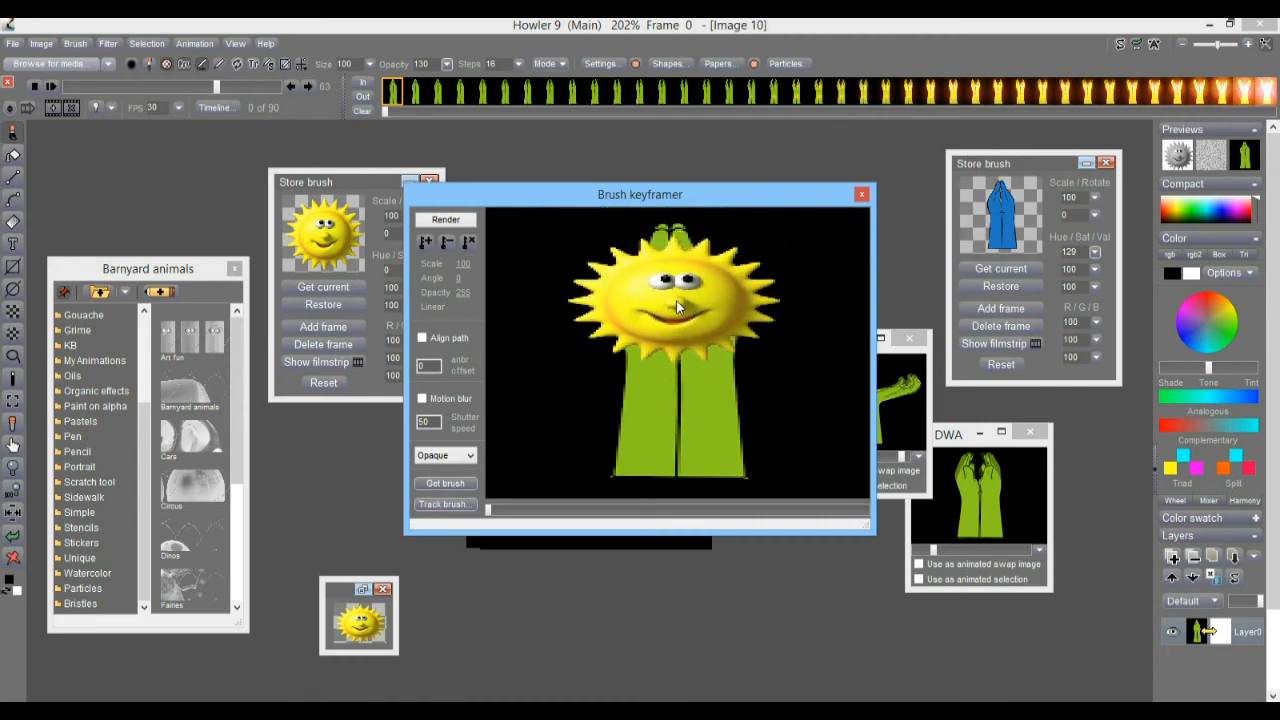
- Keyframe the sun at frames 59 and 0 with scale 52 and opacity 0, centred between the open hands
left_click_drag(490, 510, 829, 518)
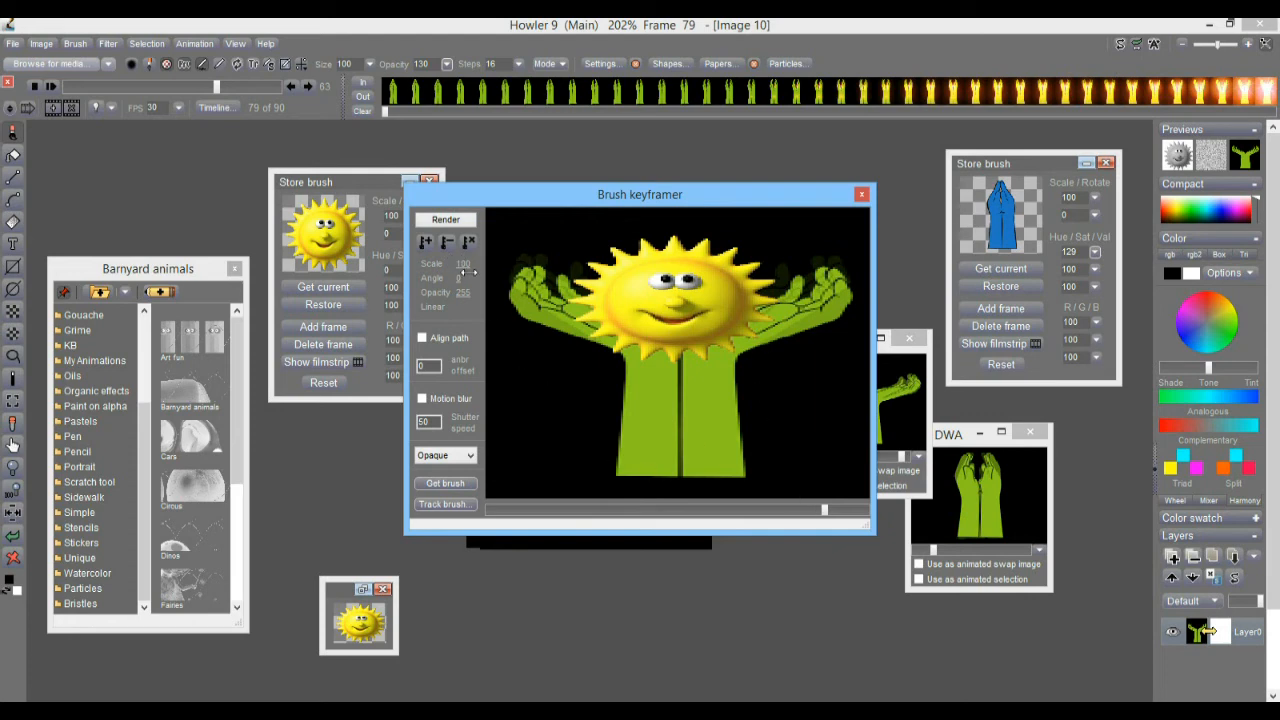
mouse_move(463, 294)
left_mouse_down()
mouse_move(409, 301)
mouse_move(530, 300)
mouse_move(343, 288)
mouse_move(560, 296)
left_mouse_up()
left_click_drag(824, 510, 745, 525)
mouse_move(692, 303)
left_mouse_down()
mouse_move(764, 386)
mouse_move(677, 307)
mouse_move(679, 284)
left_mouse_up()
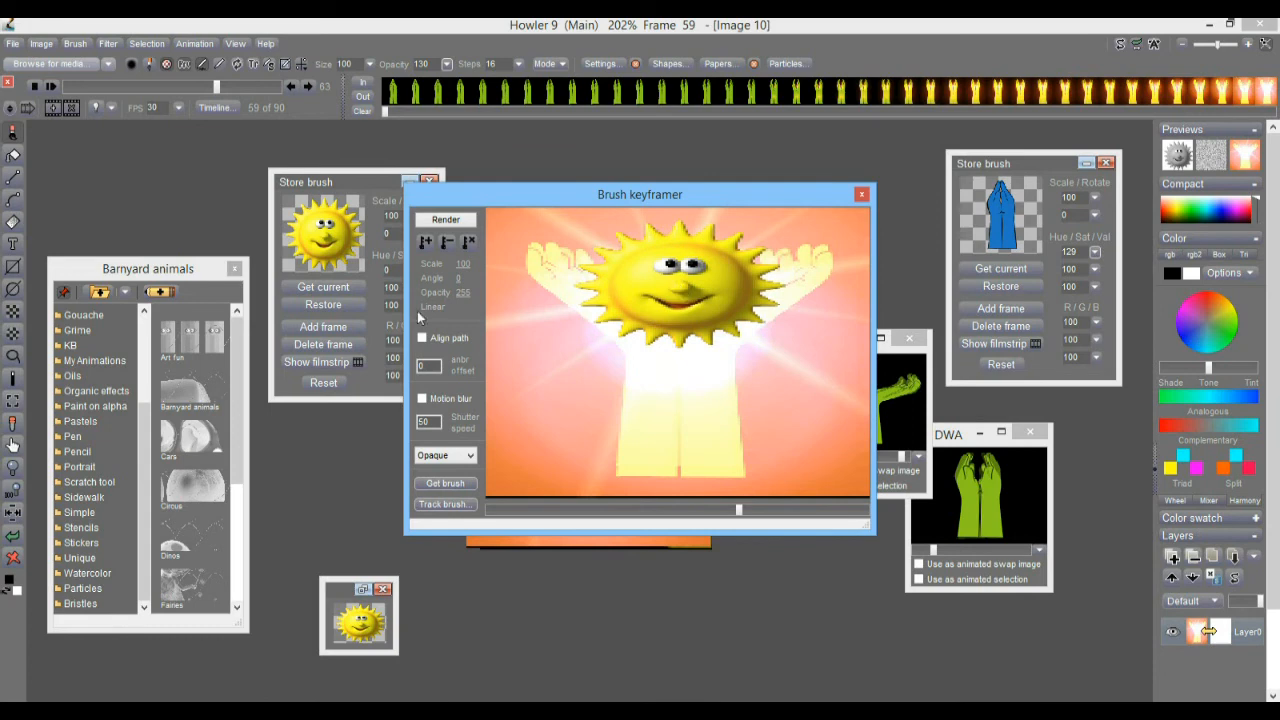
left_click_drag(463, 262, 412, 300)
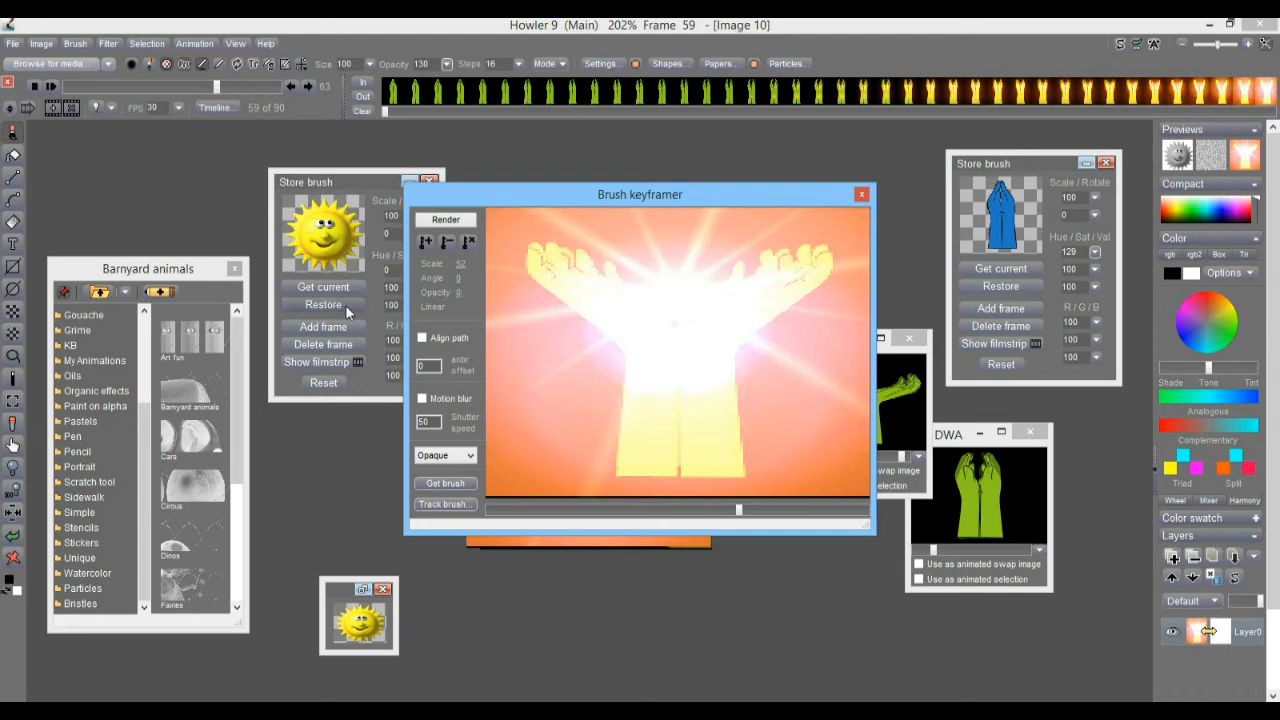
left_click(426, 244)
left_click_drag(740, 512, 486, 510)
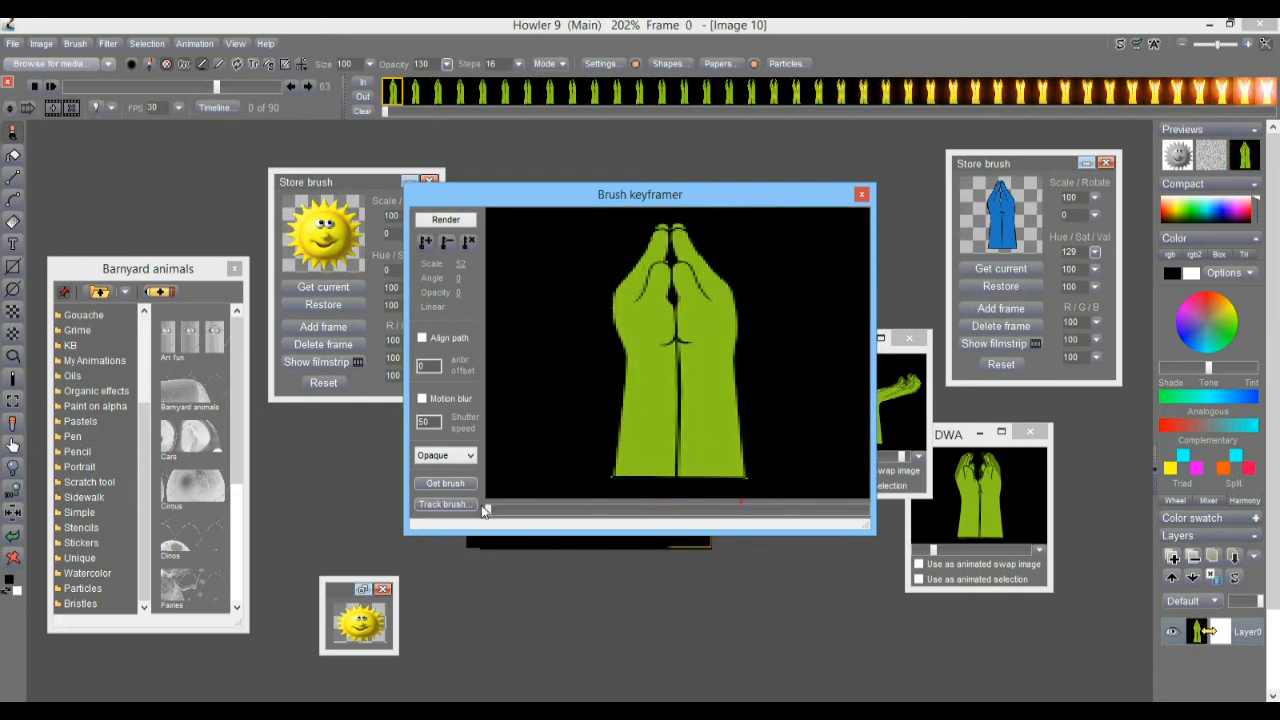
left_click_drag(460, 293, 376, 290)
- Add a sun keyframe at frame 66 with scale 75 and opacity 255, centred between the hands
left_click_drag(518, 513, 786, 524)
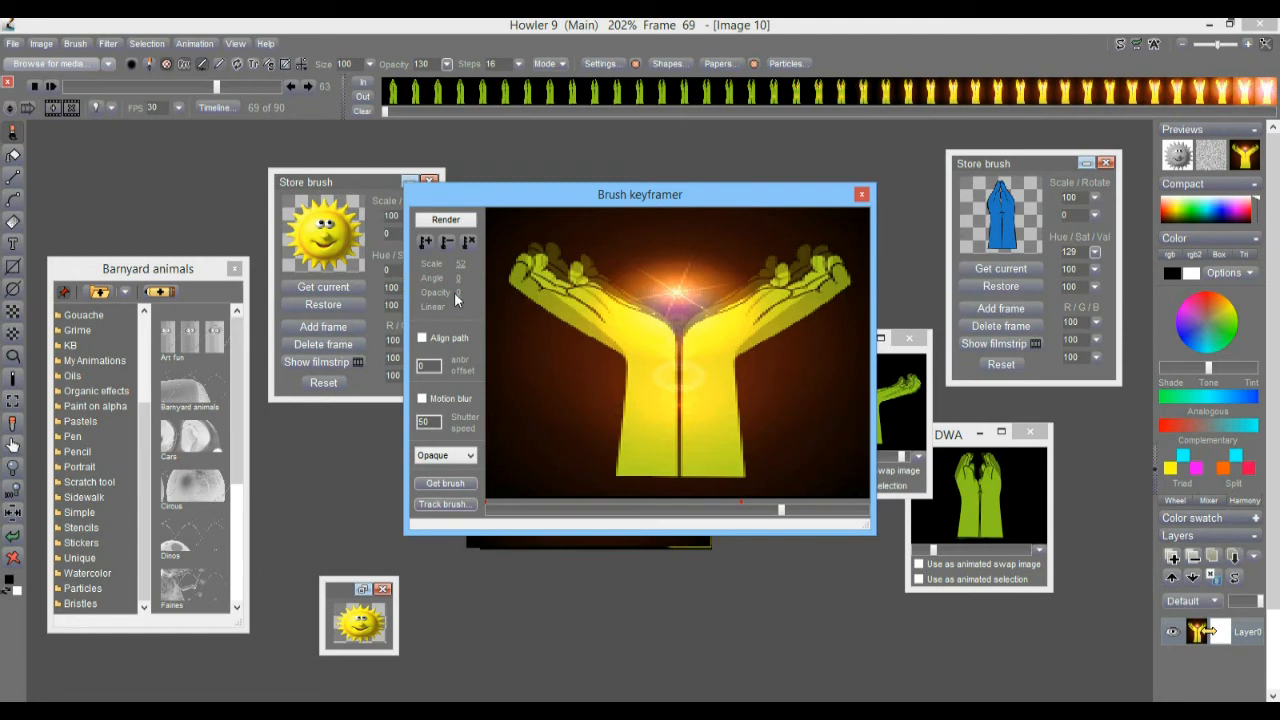
left_click_drag(454, 292, 549, 300)
left_click_drag(647, 304, 652, 308)
left_click_drag(459, 263, 462, 266)
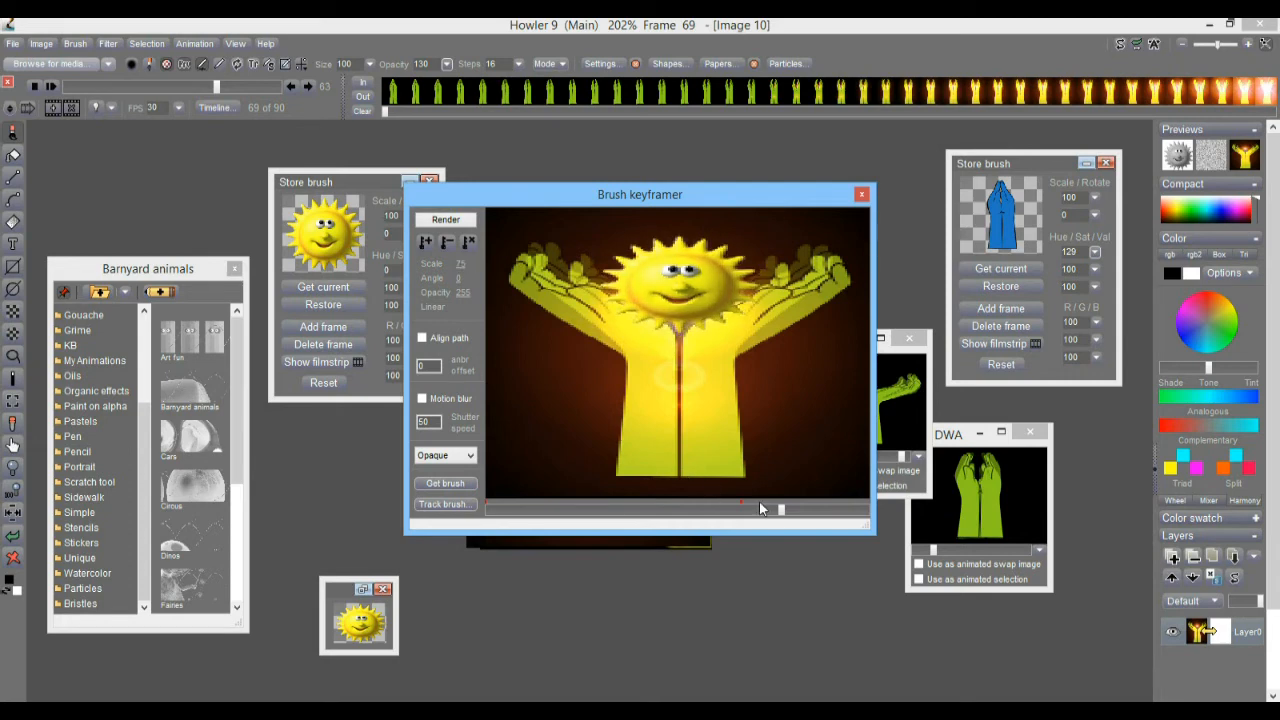
left_click_drag(782, 512, 768, 511)
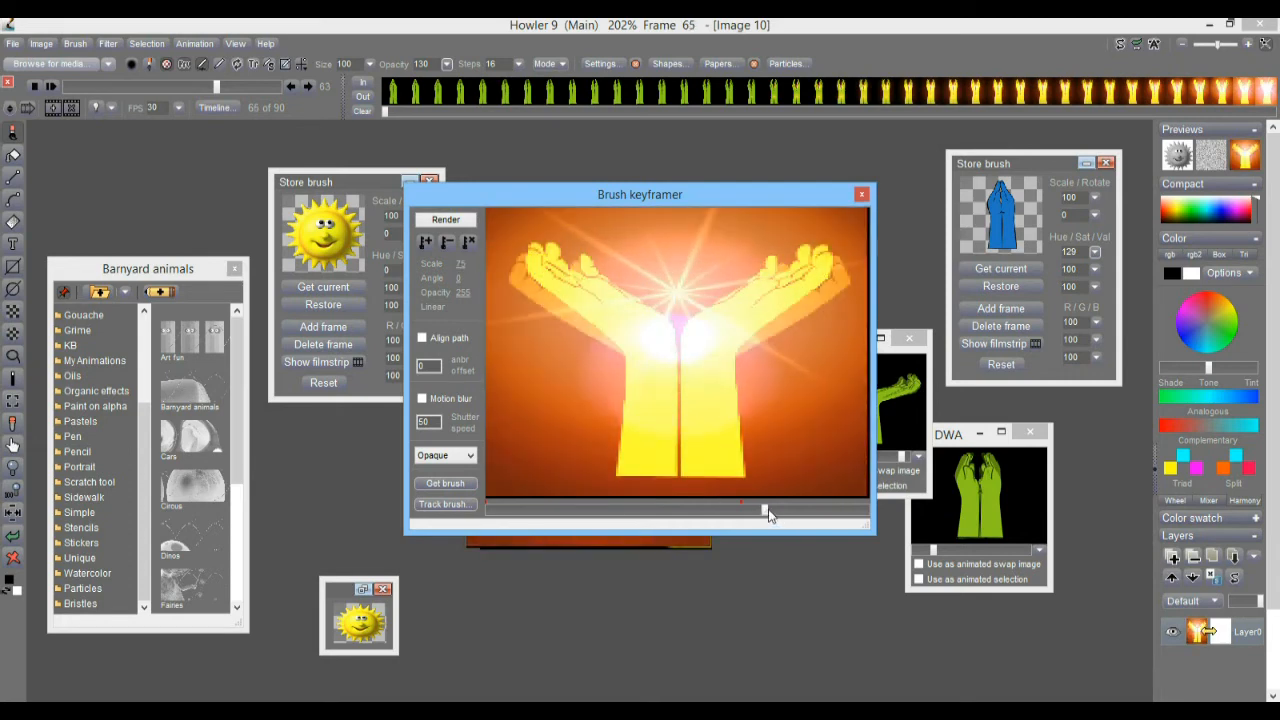
left_click_drag(465, 292, 492, 283)
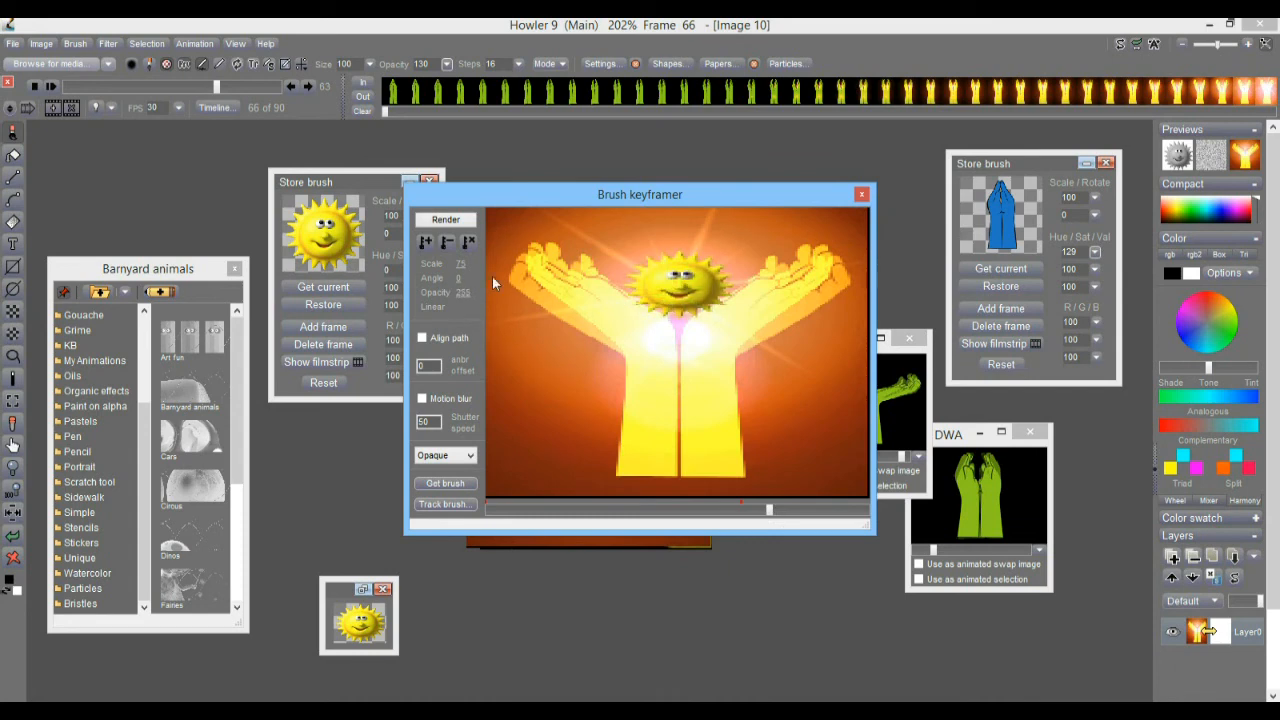
left_click(423, 242)
- Keyframe the sun raised above the wrists at frame 78 with scale 72 and angle 17, and at frame 85 with angle 2
left_click_drag(770, 511, 822, 521)
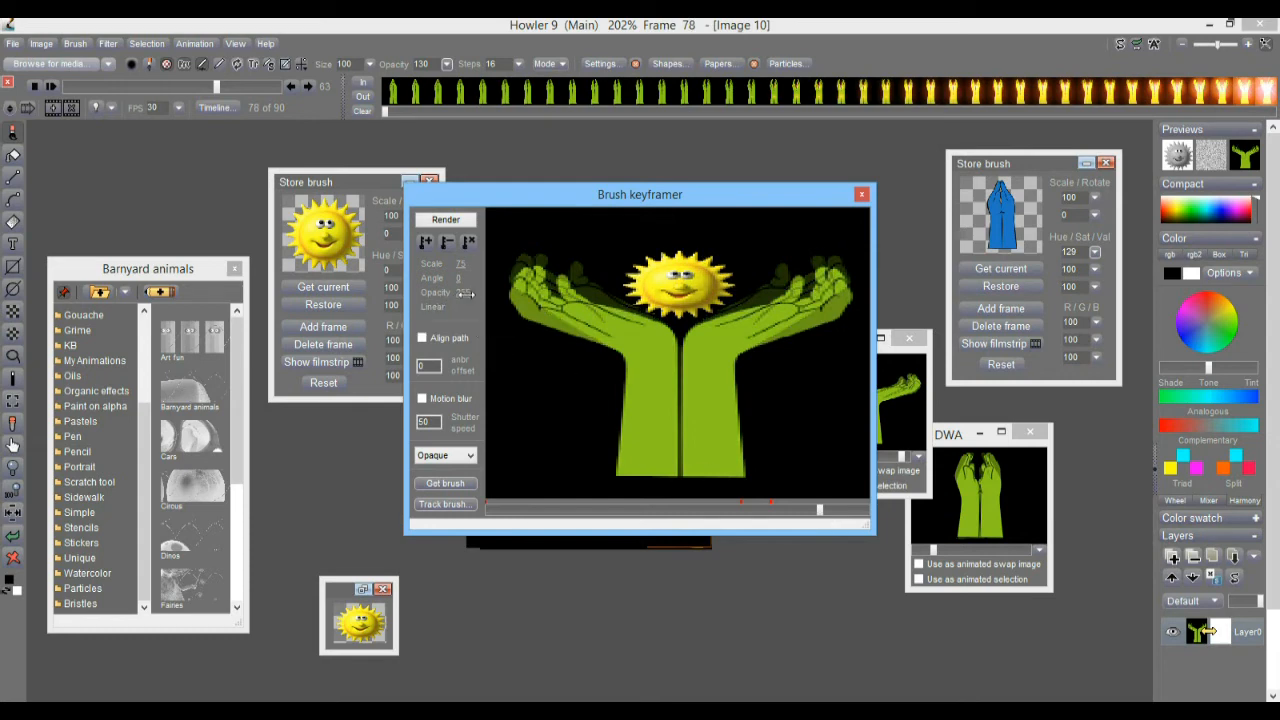
left_click_drag(464, 265, 472, 273)
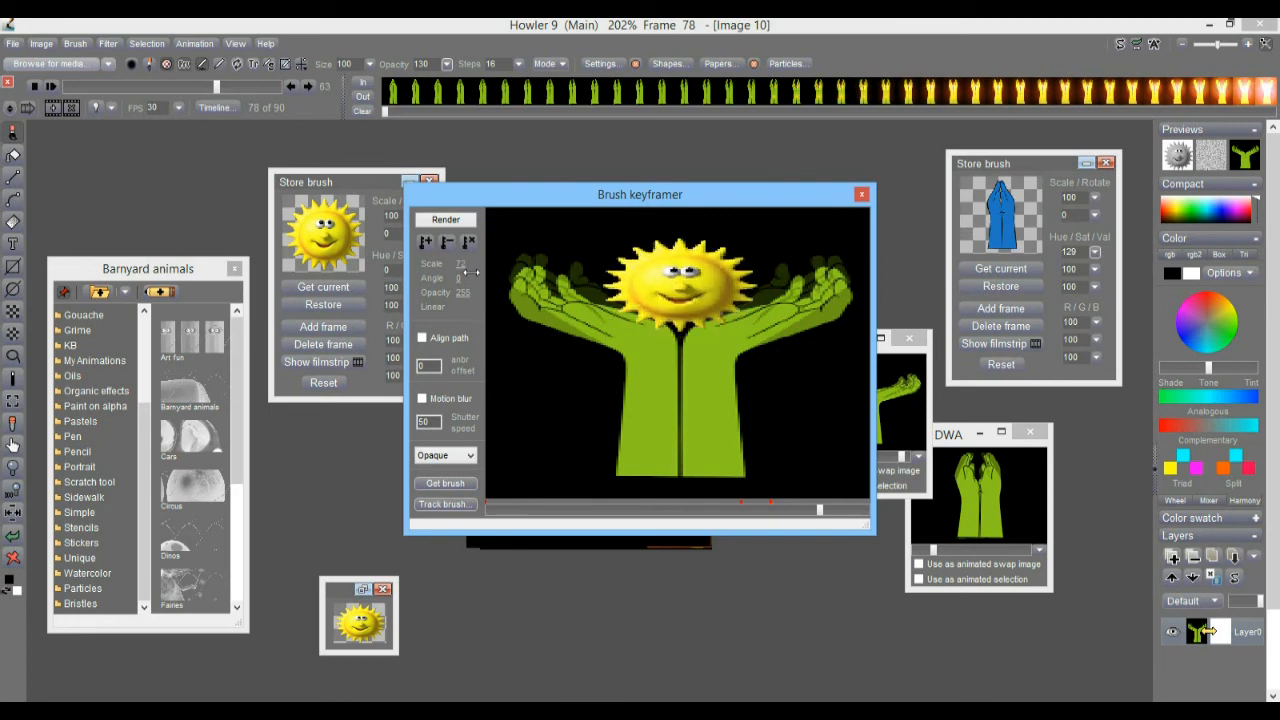
left_click_drag(686, 293, 680, 275)
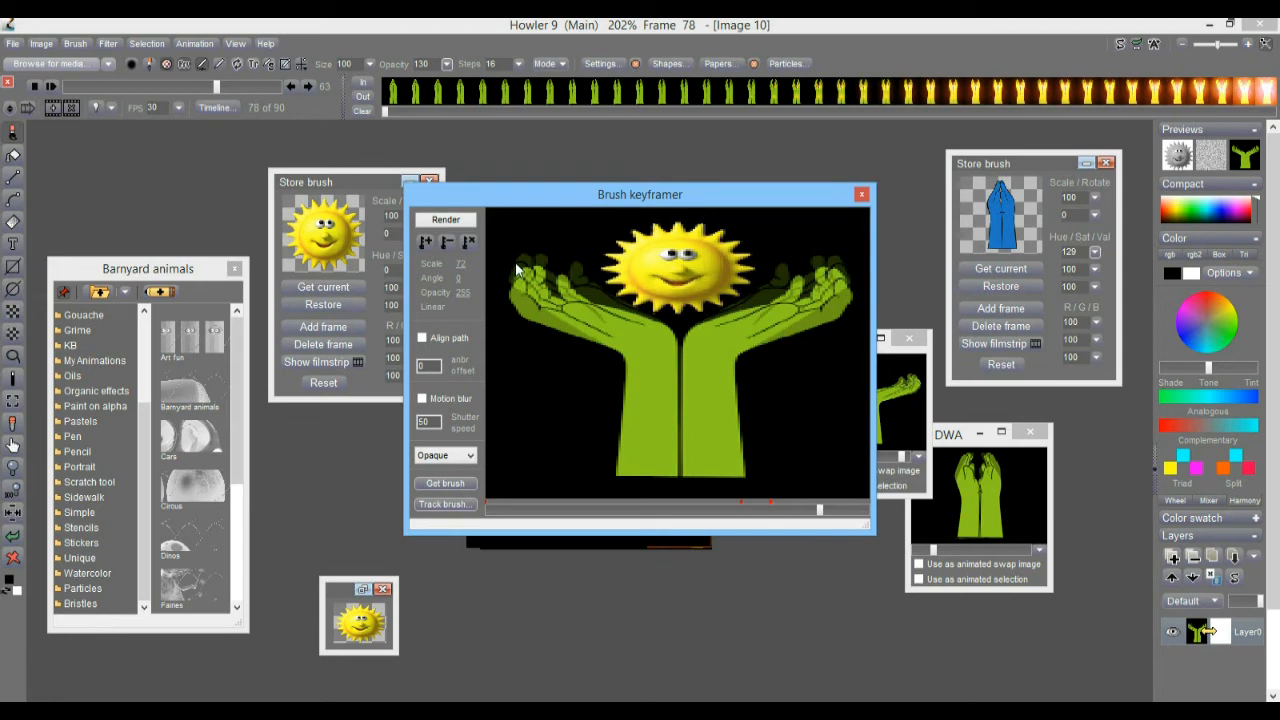
left_click_drag(460, 280, 474, 283)
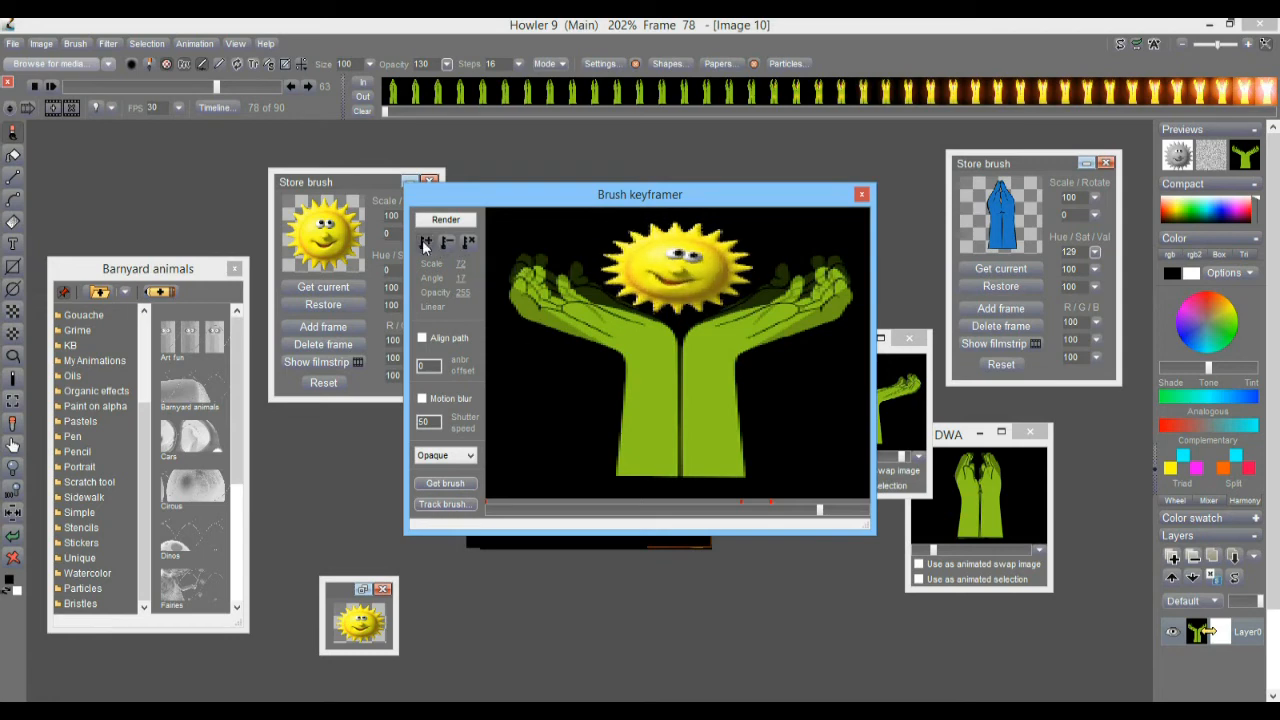
left_click_drag(828, 516, 855, 515)
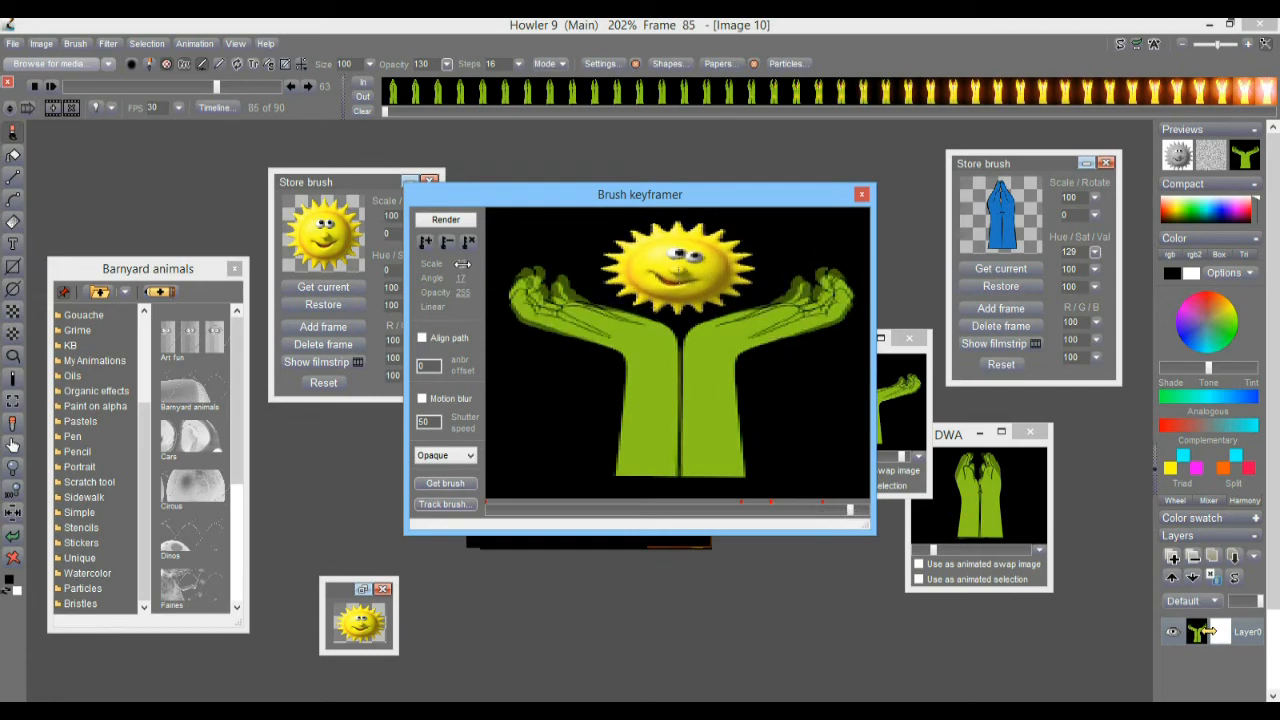
left_click_drag(463, 280, 449, 282)
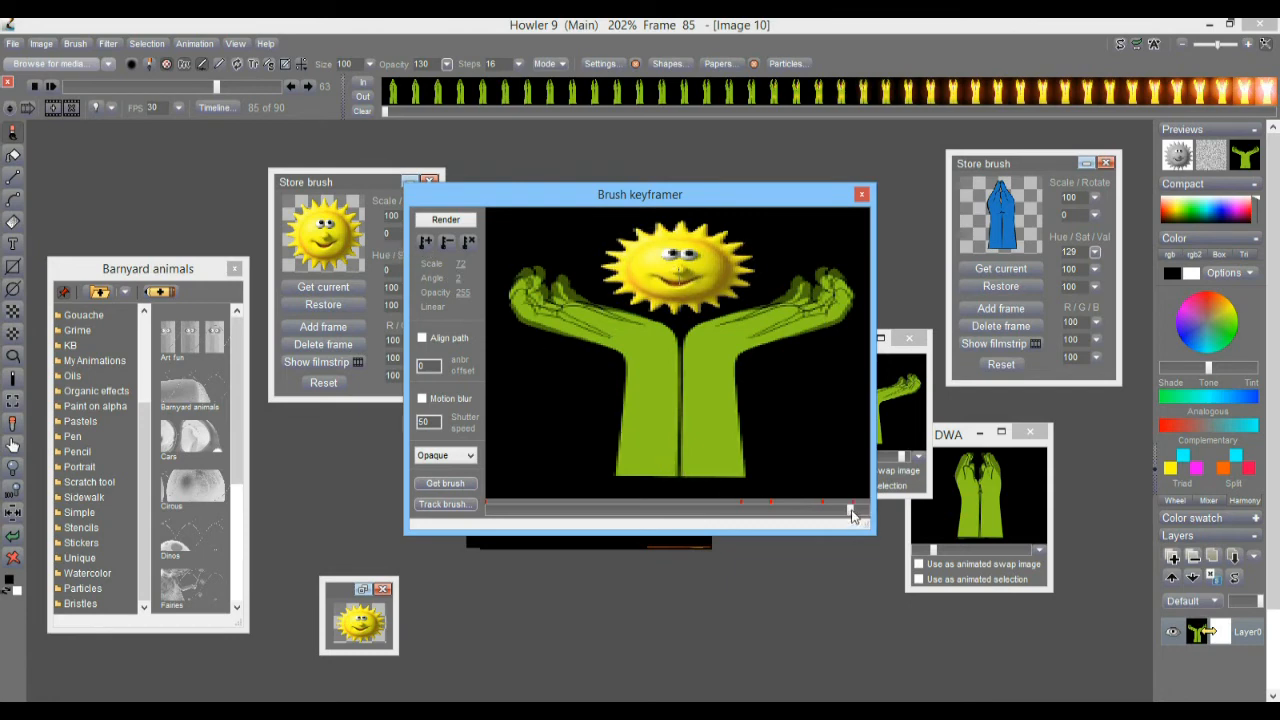
- Enlarge the keyframer window and keyframe the sun at frame 89 with scale 75 and angle 0, seated between the hands
left_click_drag(852, 514, 868, 512)
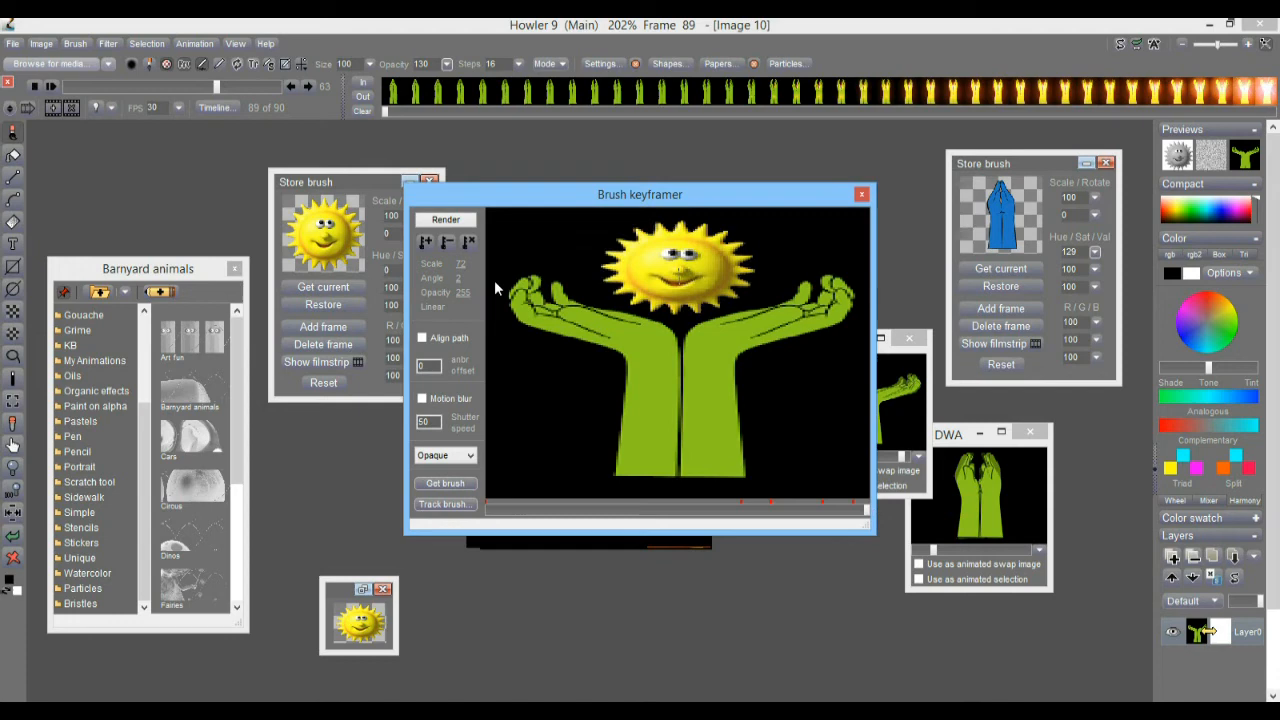
left_click_drag(461, 276, 460, 289)
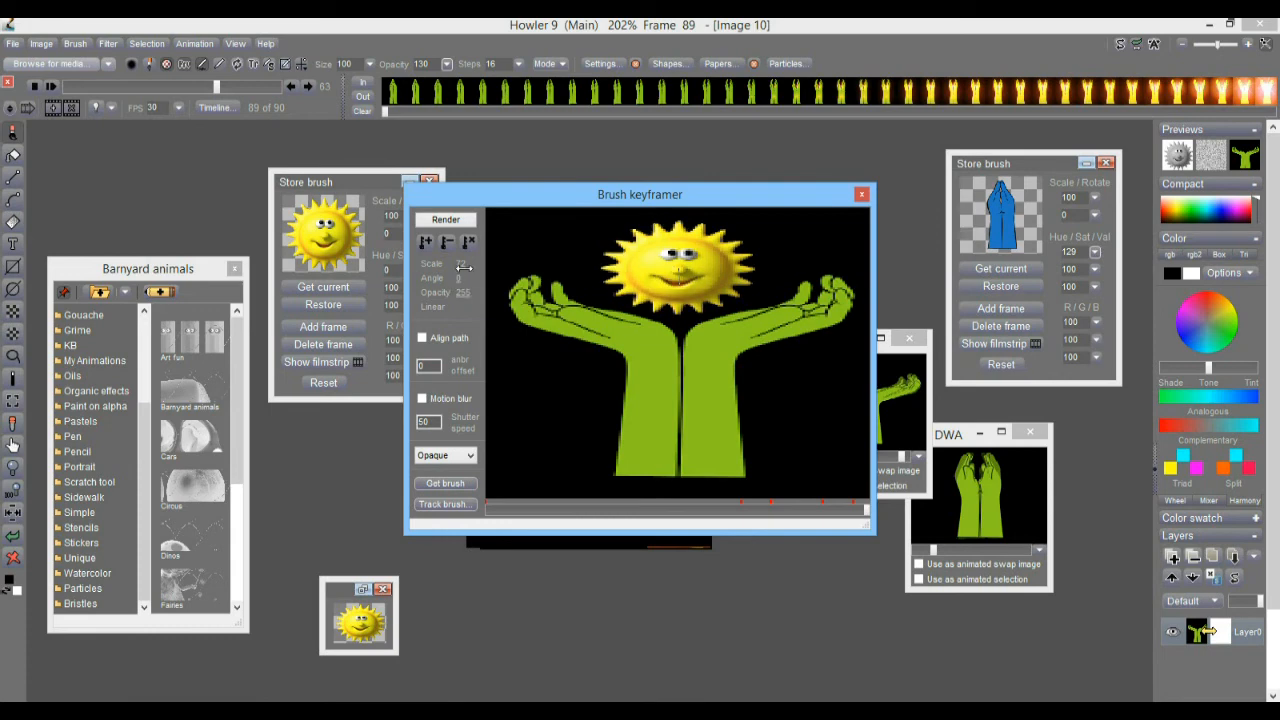
mouse_move(463, 267)
left_mouse_down()
mouse_move(480, 266)
mouse_move(467, 268)
left_mouse_up()
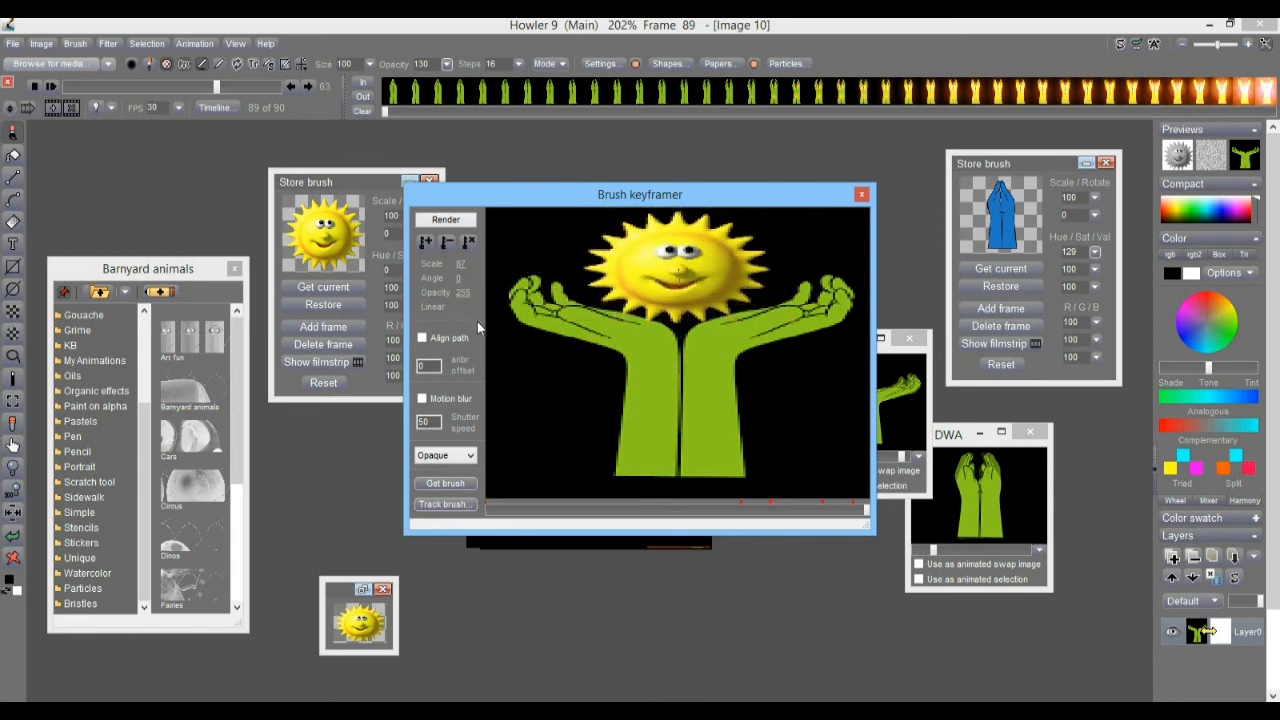
left_click_drag(405, 335, 184, 320)
mouse_move(529, 199)
left_mouse_down()
mouse_move(583, 148)
mouse_move(523, 156)
left_mouse_up()
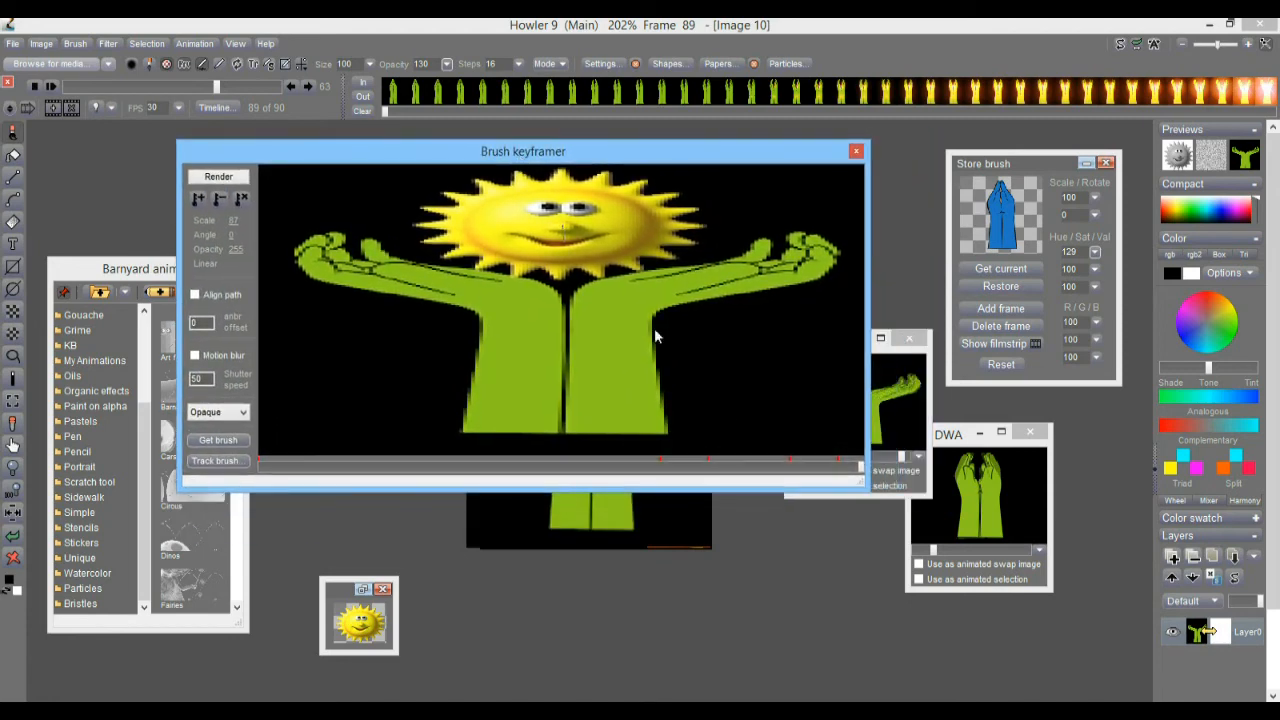
mouse_move(855, 483)
left_mouse_down()
mouse_move(900, 556)
mouse_move(885, 599)
mouse_move(818, 586)
left_mouse_up()
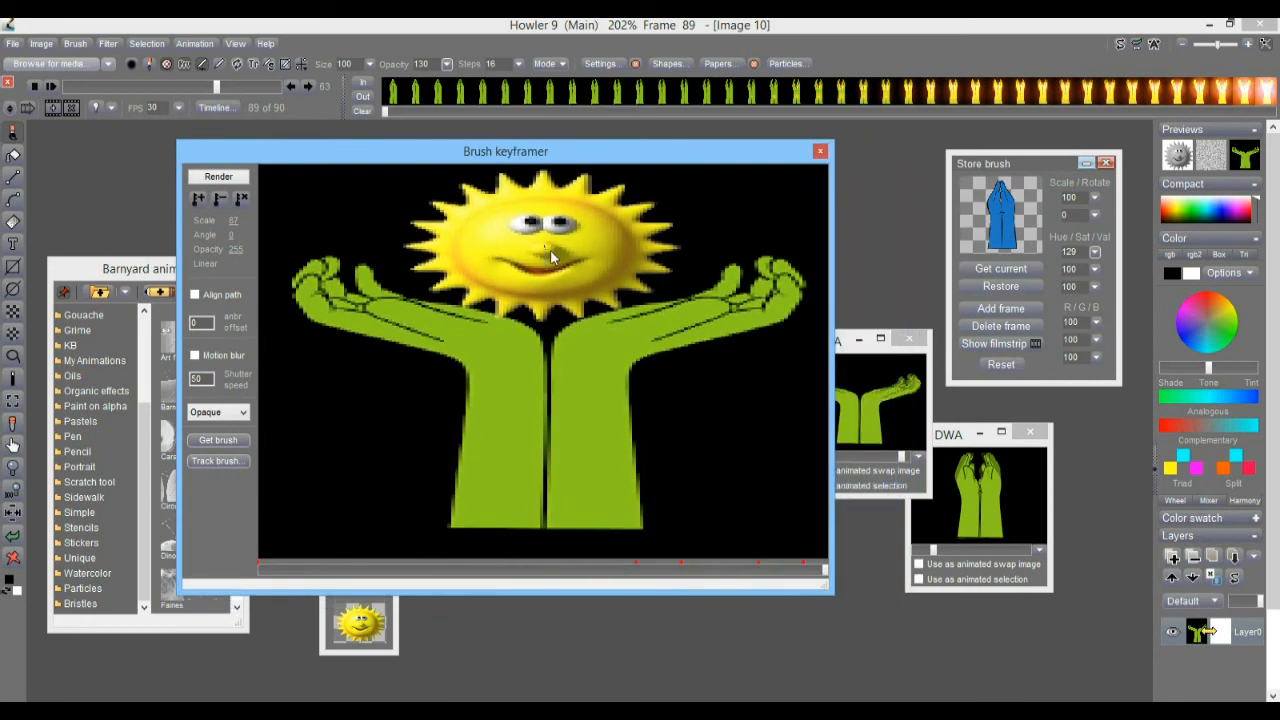
mouse_move(542, 248)
left_mouse_down()
mouse_move(545, 352)
mouse_move(554, 260)
mouse_move(668, 413)
mouse_move(554, 257)
mouse_move(543, 269)
left_mouse_up()
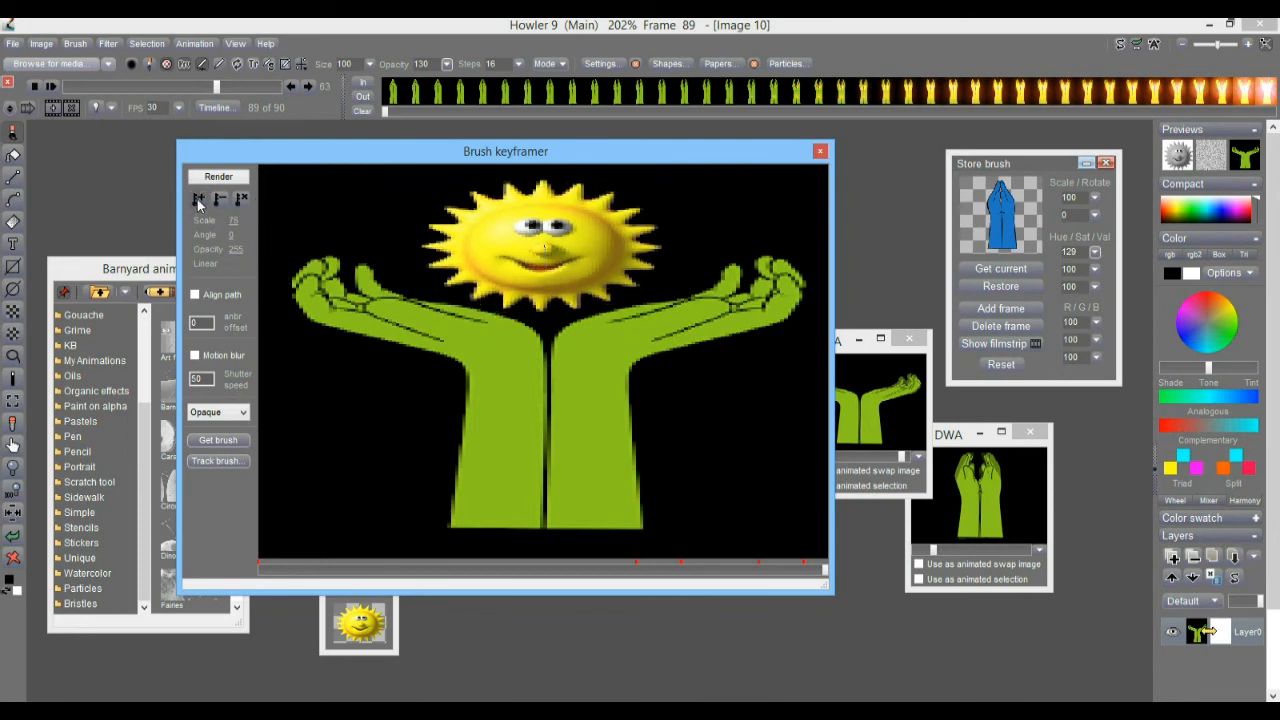
- Delete the sun's keyframe at frame 59
mouse_move(821, 570)
left_mouse_down()
mouse_move(471, 580)
mouse_move(688, 582)
mouse_move(597, 588)
mouse_move(626, 589)
left_mouse_up()
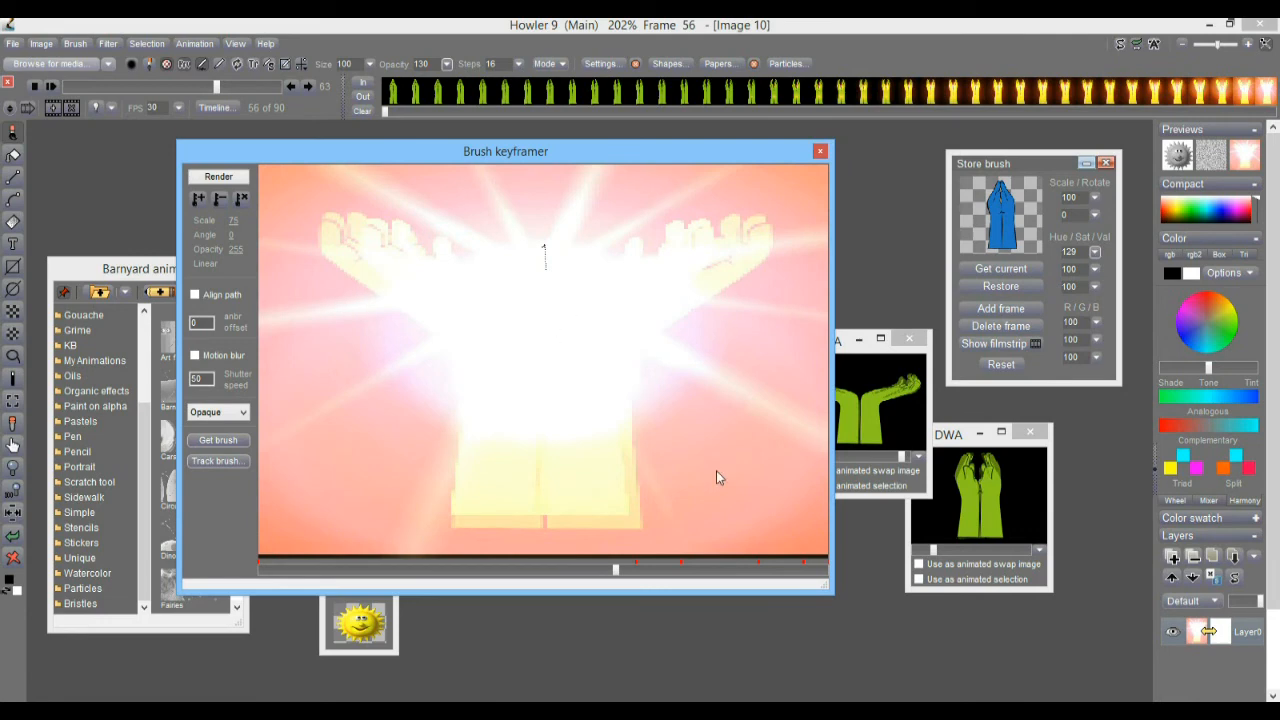
mouse_move(620, 572)
left_mouse_down()
mouse_move(646, 572)
mouse_move(647, 585)
mouse_move(641, 576)
left_mouse_up()
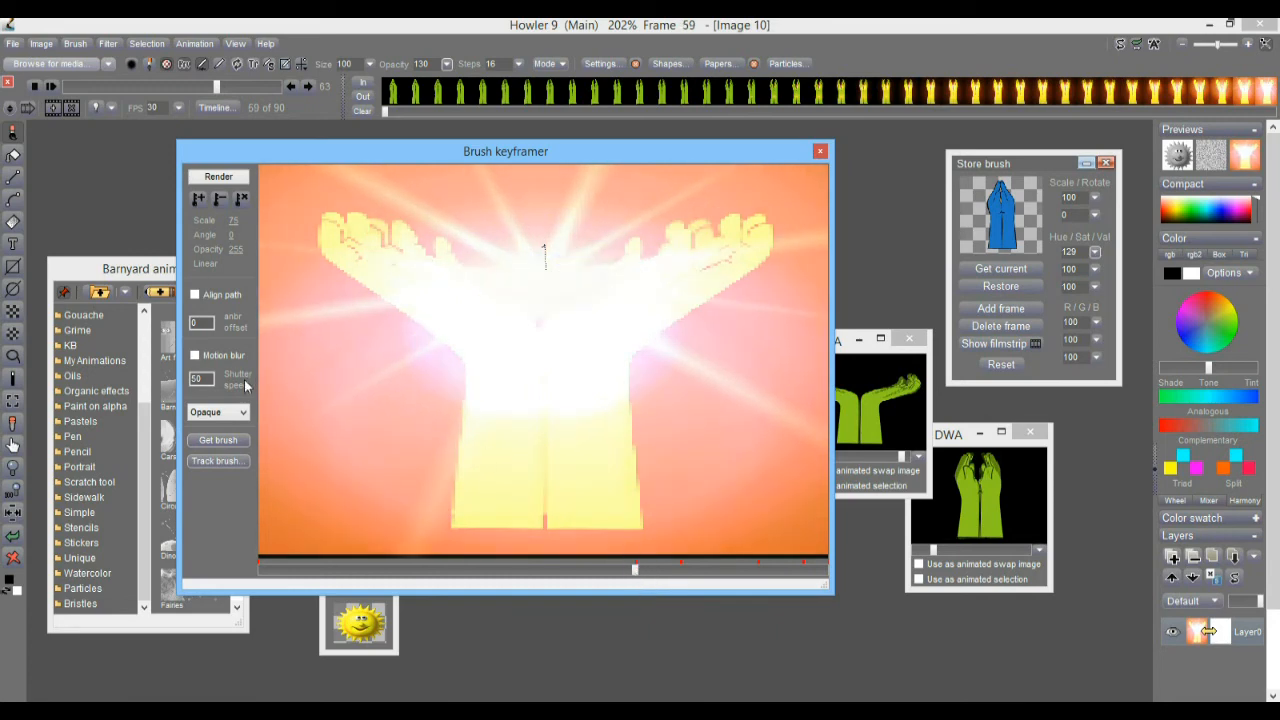
left_click(221, 202)
- Add a keyframe at frame 53 with the sun lowered between the hands and its opacity set to 0
left_click_drag(640, 572, 597, 570)
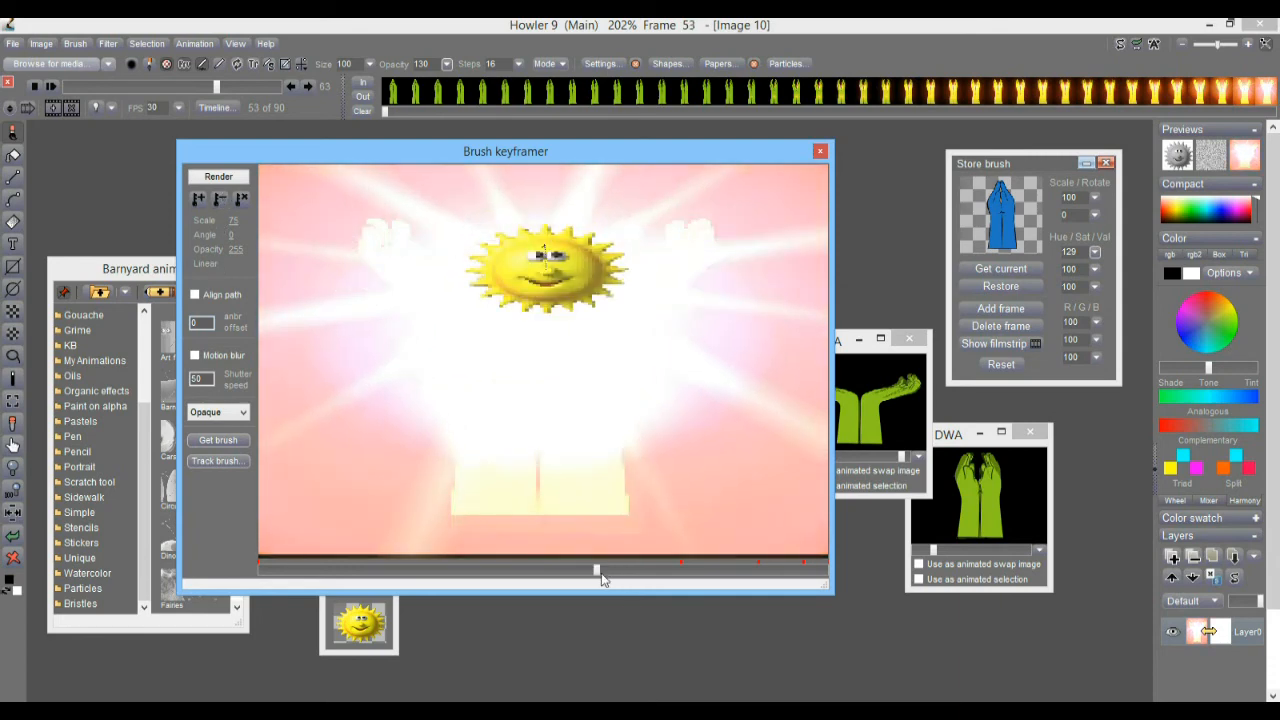
left_click_drag(541, 265, 545, 328)
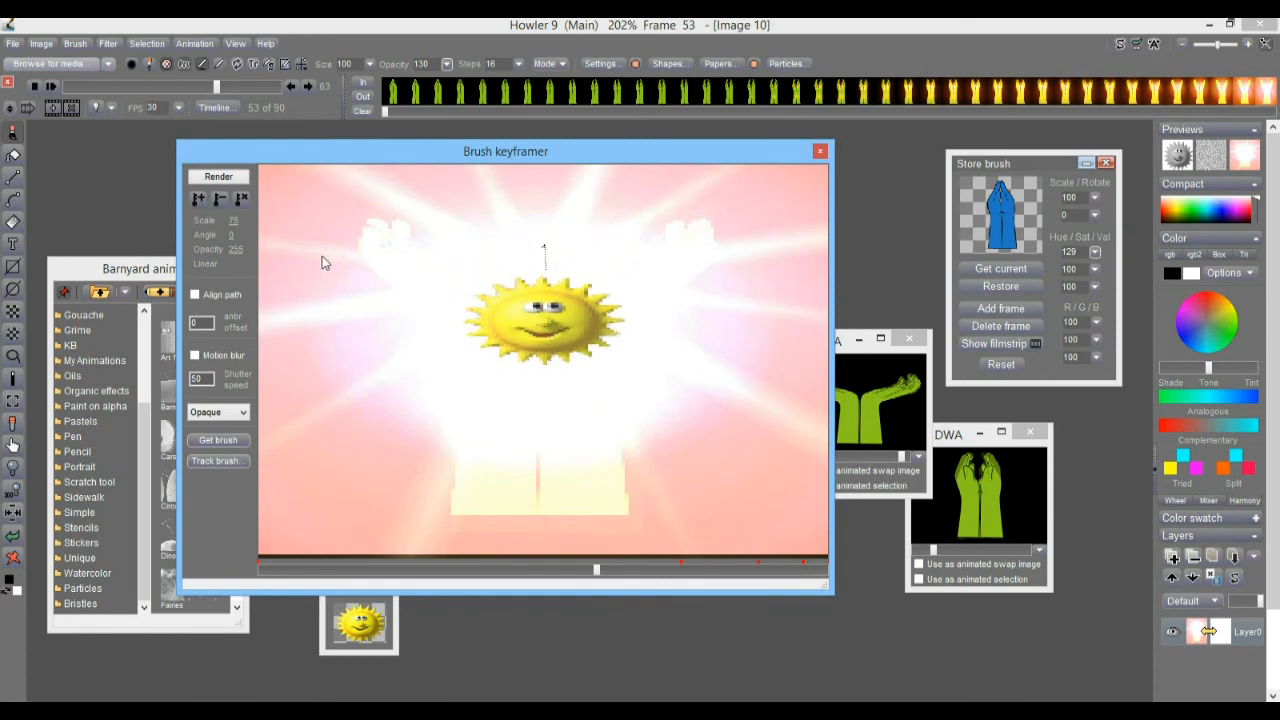
left_click_drag(240, 249, 150, 257)
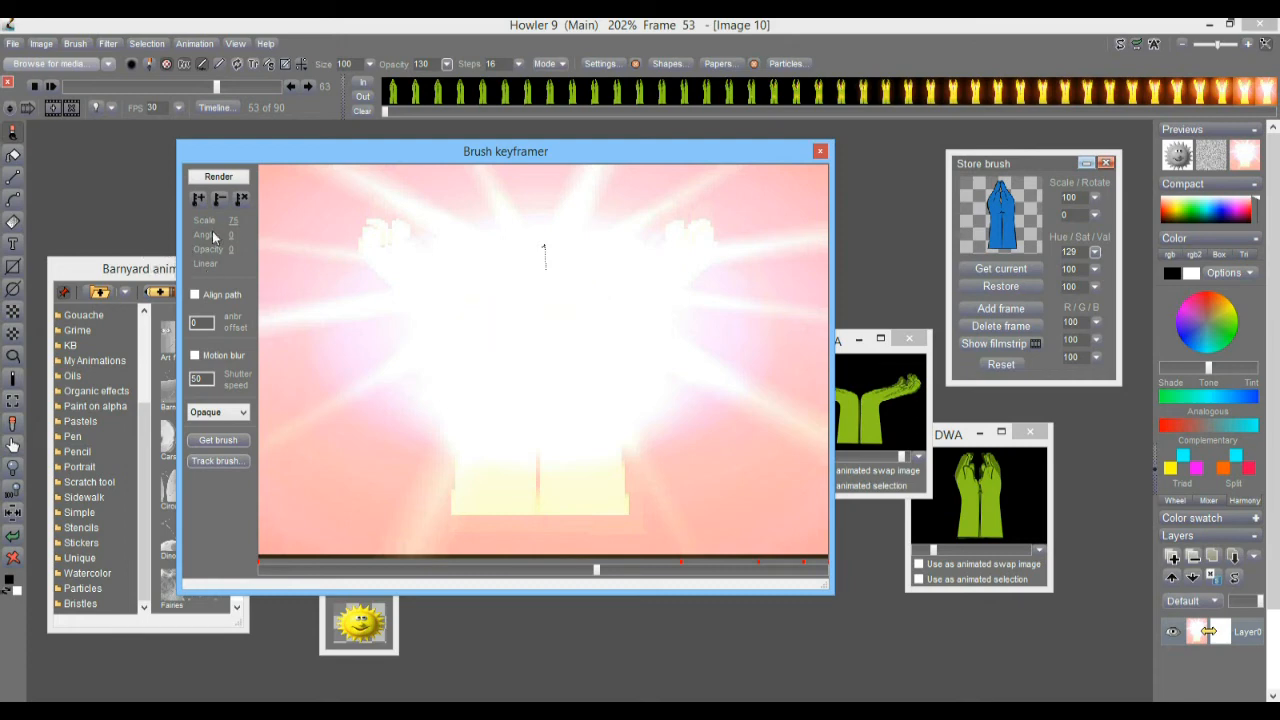
left_click(199, 201)
- Preview the sun's motion at frames 72, 79 and 15, render the keyframed brush into the animation and close the keyframer
left_click_drag(597, 570, 718, 572)
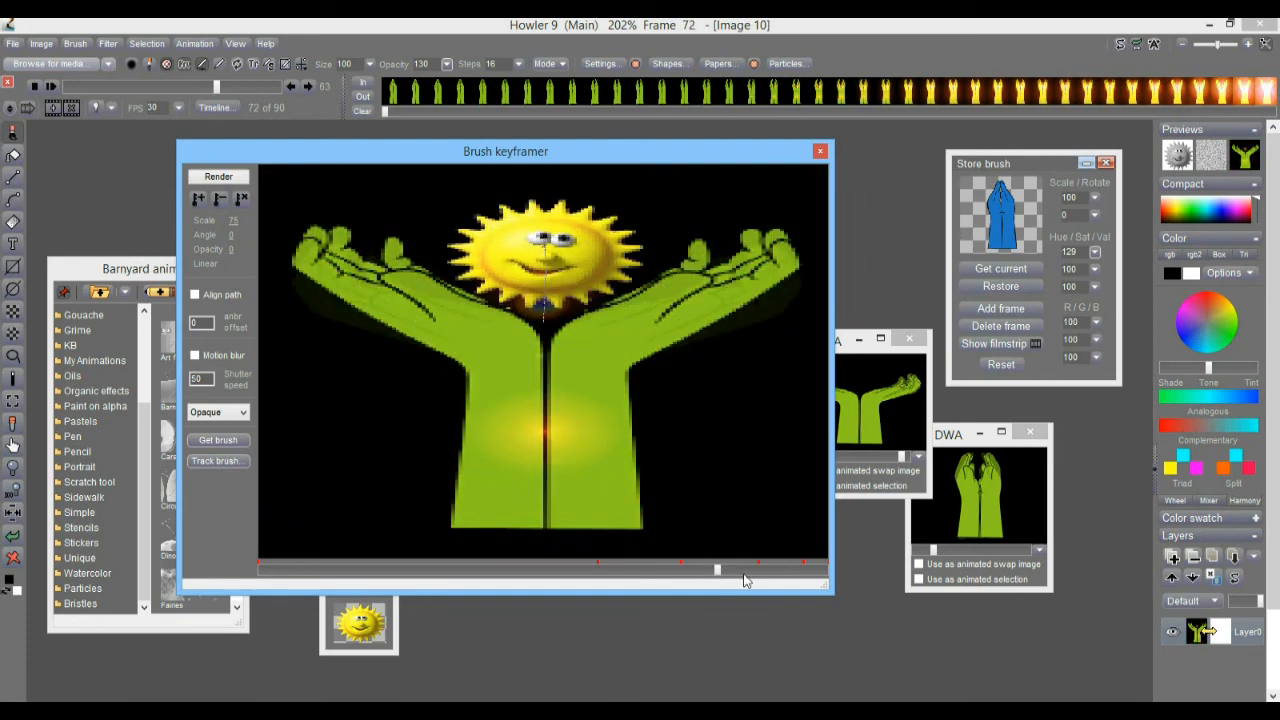
left_click_drag(723, 574, 762, 570)
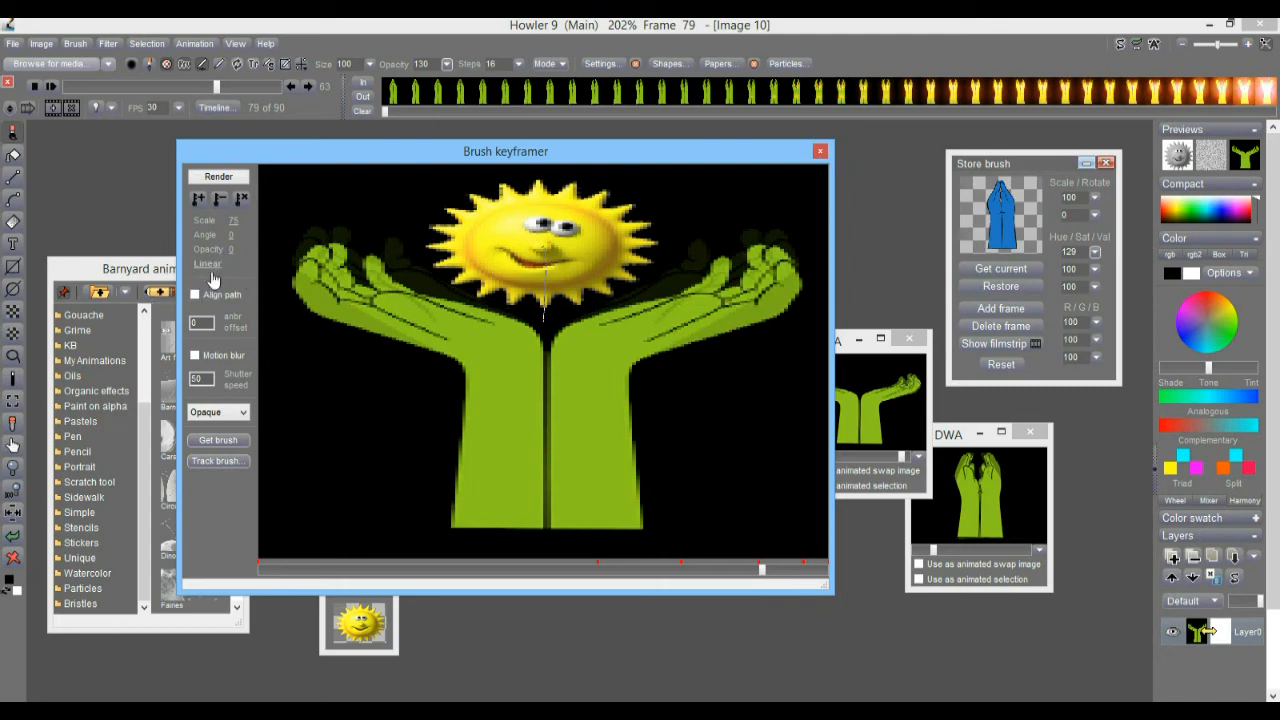
left_click_drag(759, 571, 359, 566)
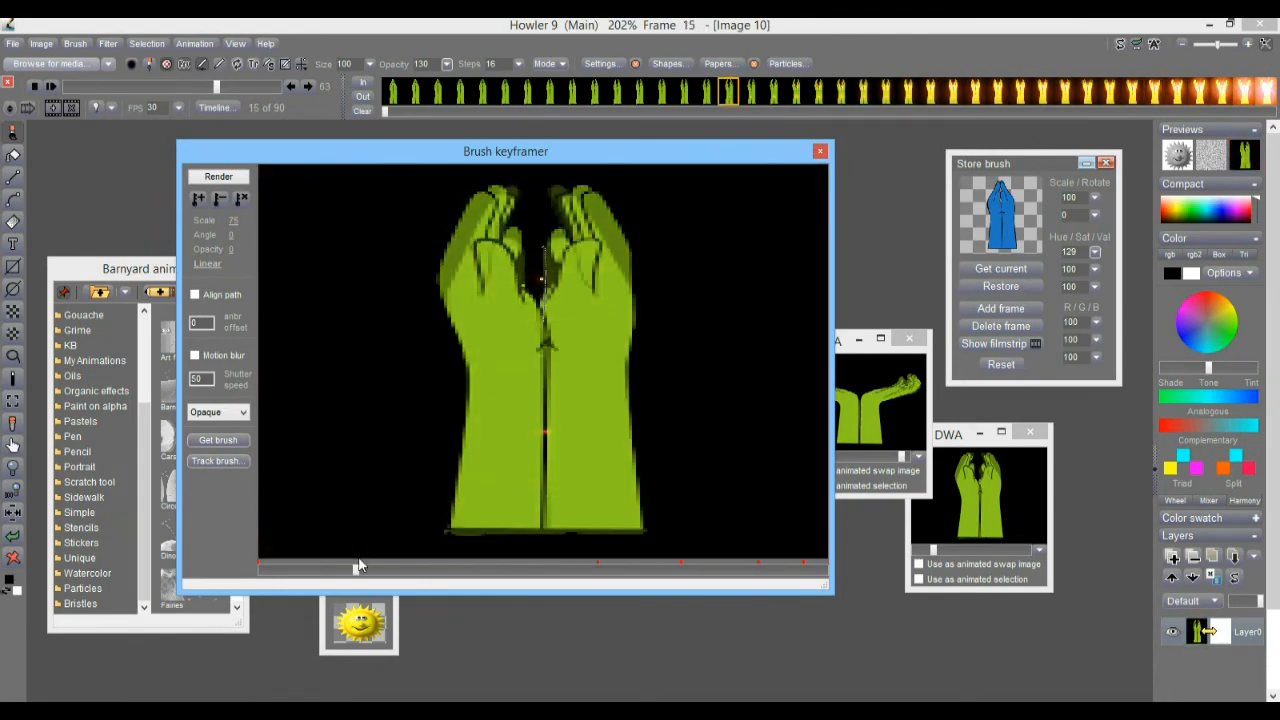
left_click(210, 181)
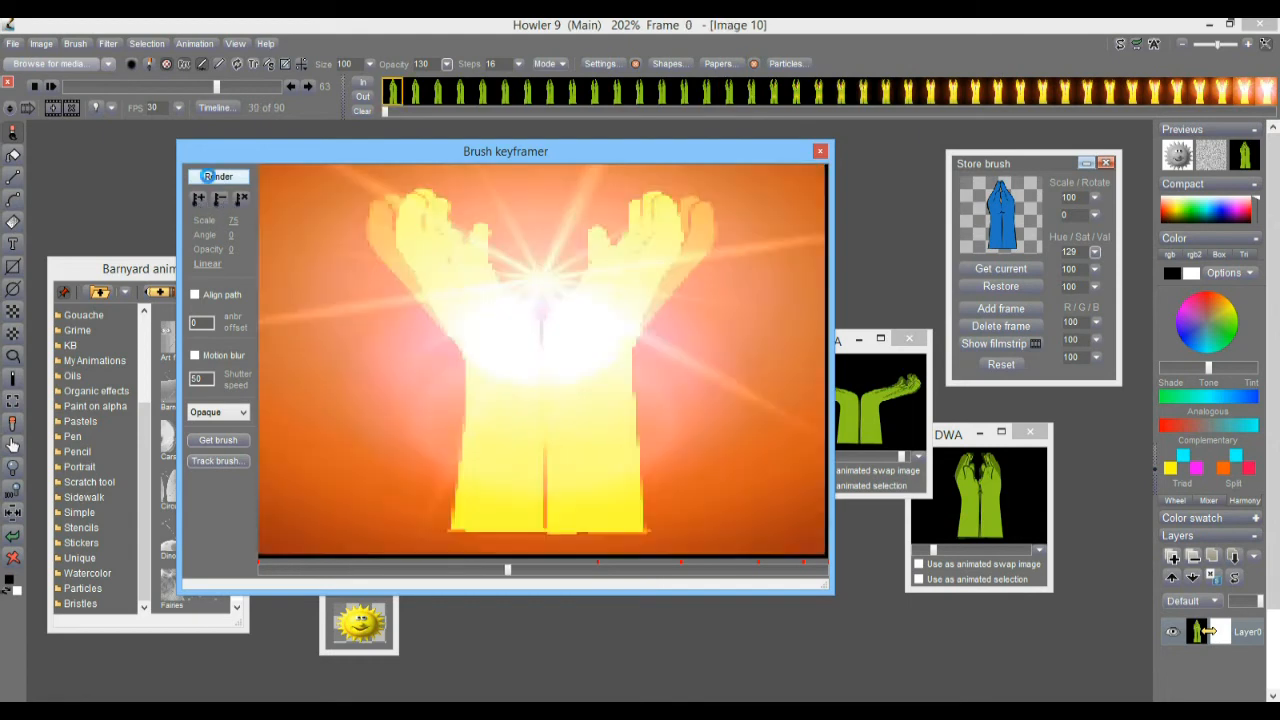
left_click(820, 152)
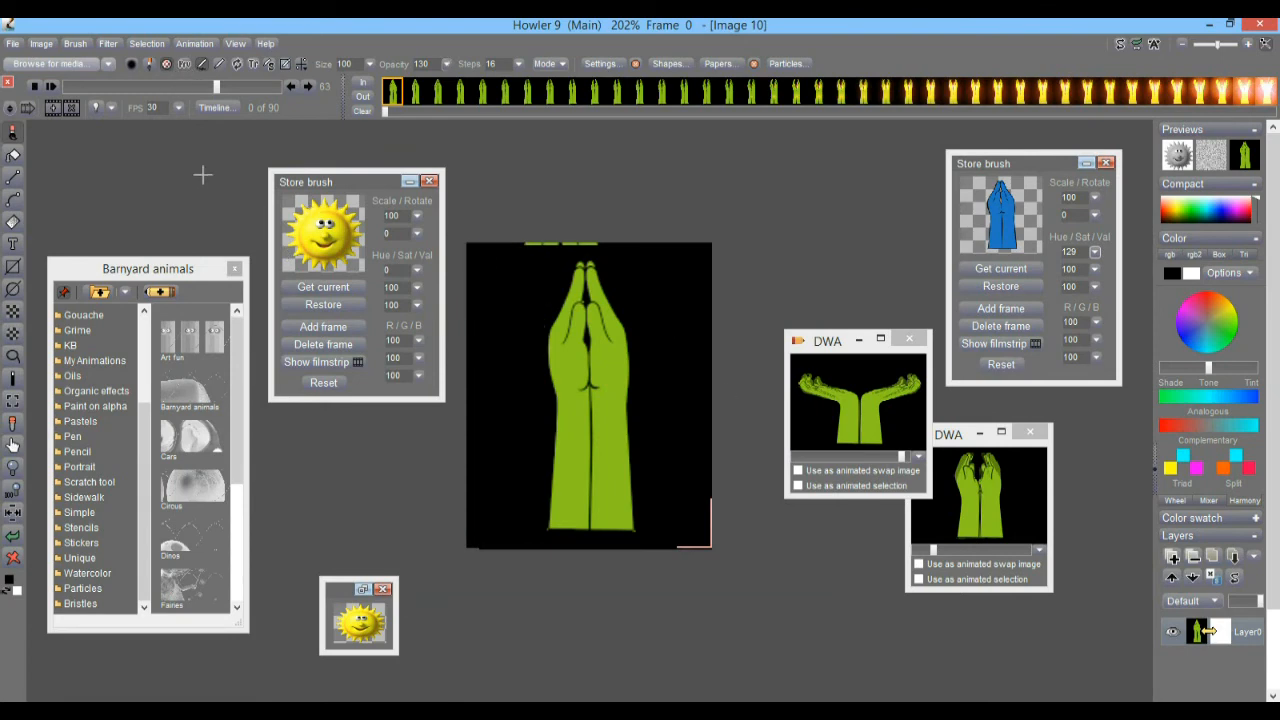
- Move the rendered animation to frame 25 and magnify the canvas to 203%
left_click(132, 84)
left_click_drag(208, 110, 128, 108)
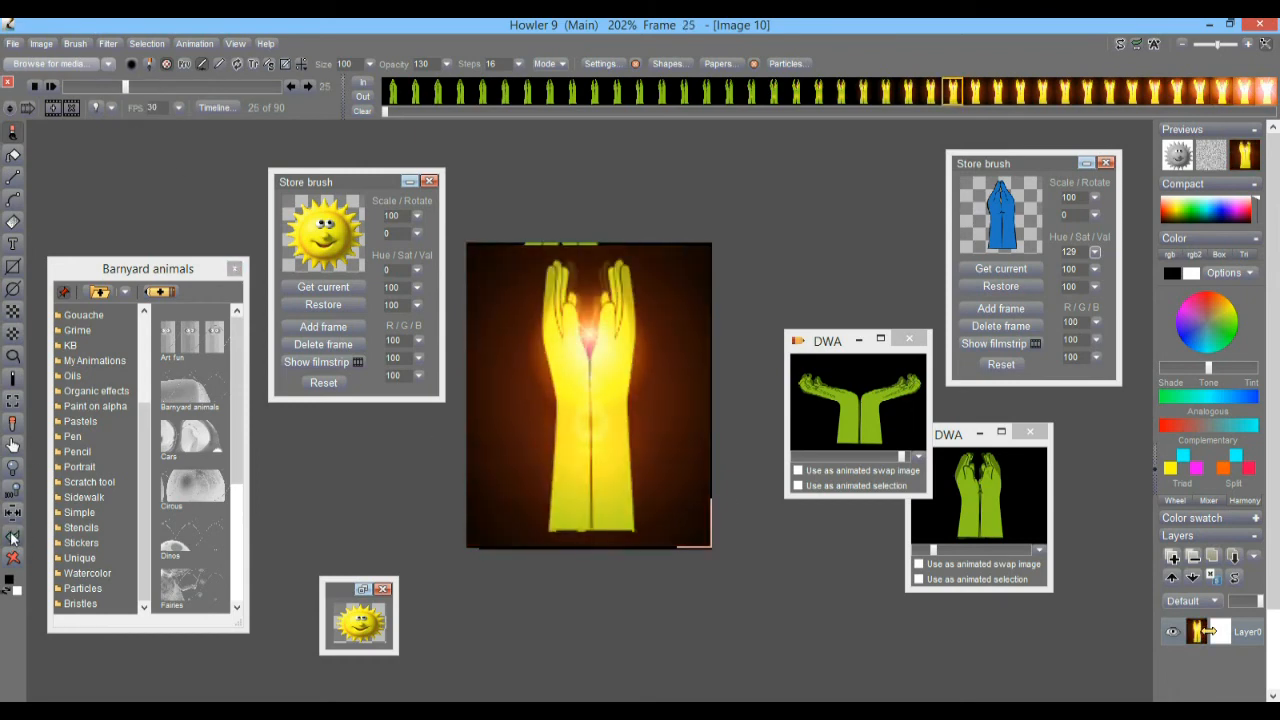
left_click(13, 468)
mouse_move(600, 405)
left_mouse_down()
mouse_move(637, 411)
mouse_move(600, 414)
left_mouse_up()
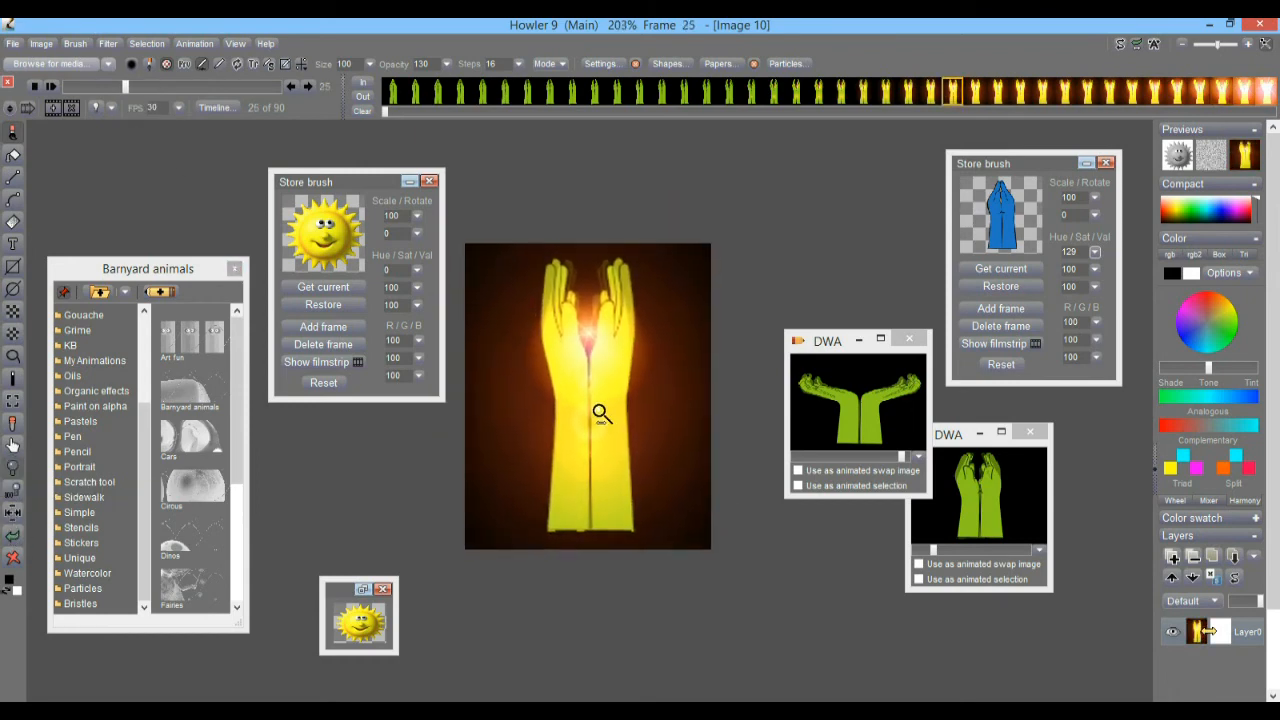
- Restore the canvas zoom to 100%, play the rendered animation and move it to the last frame, 89
left_click(13, 489)
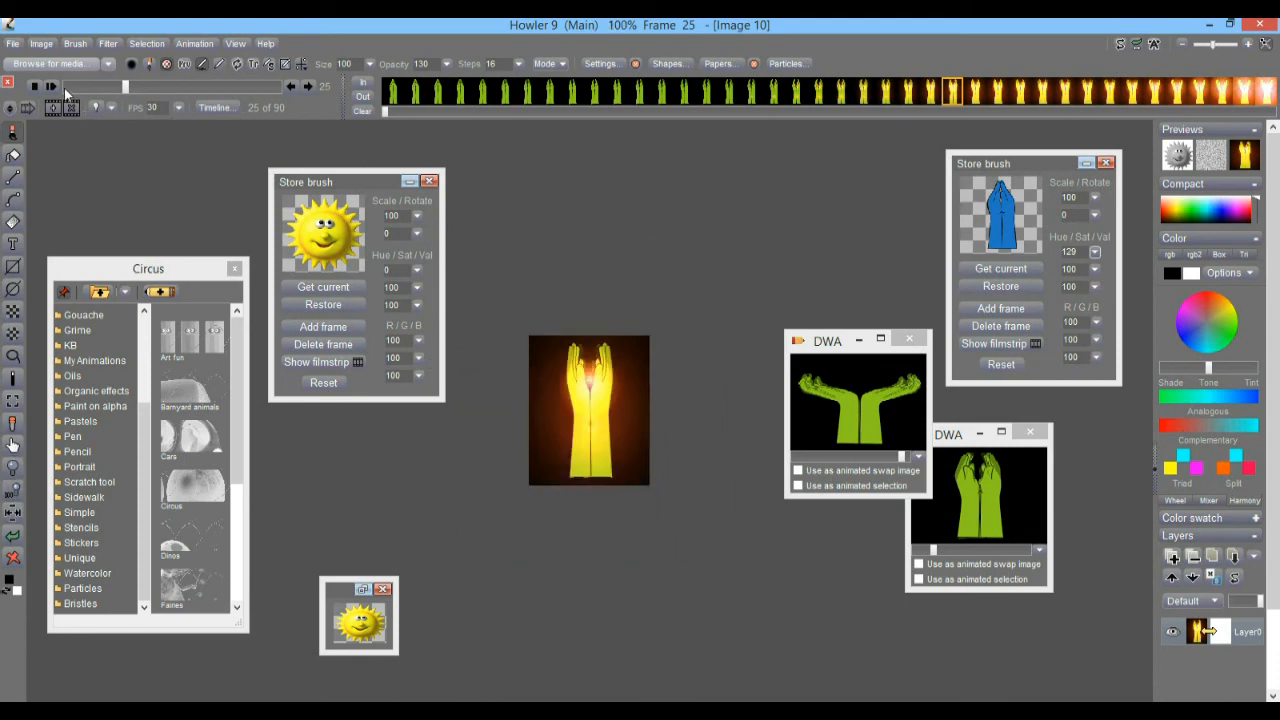
left_click(52, 87)
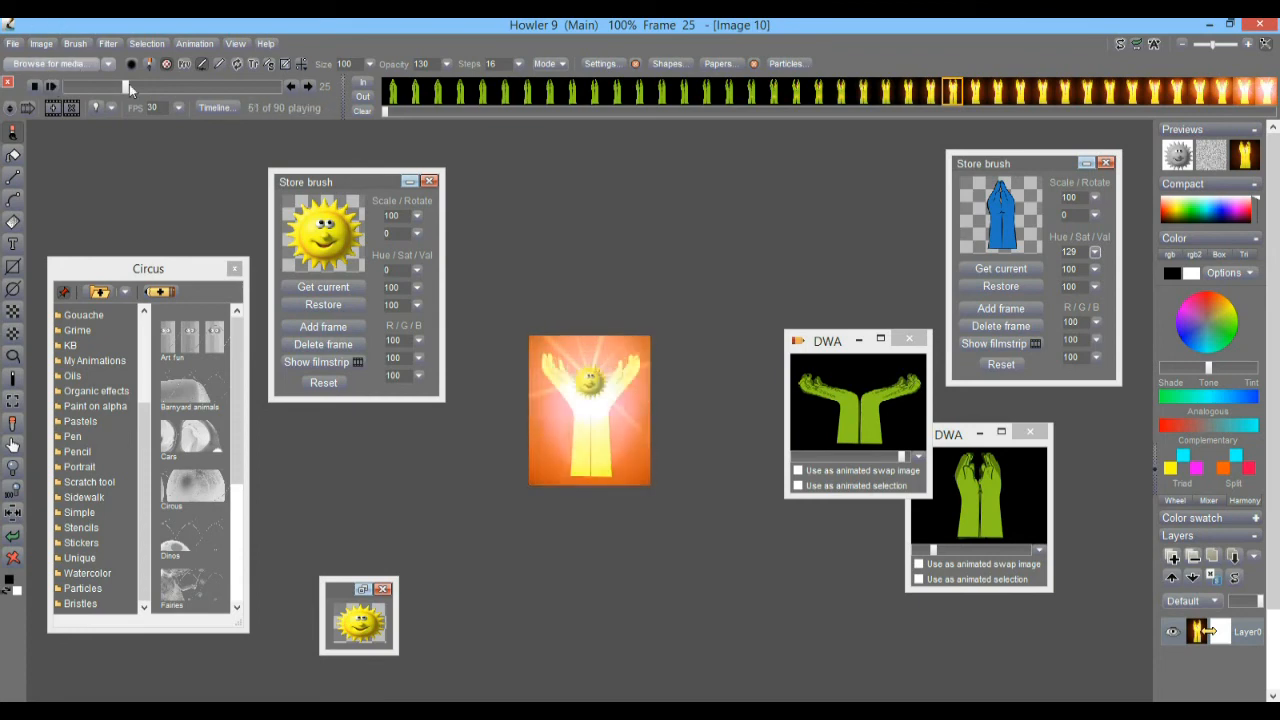
left_click(289, 87)
- Store the animation to disc and place its stored window above the other stored hand animations
left_click(192, 44)
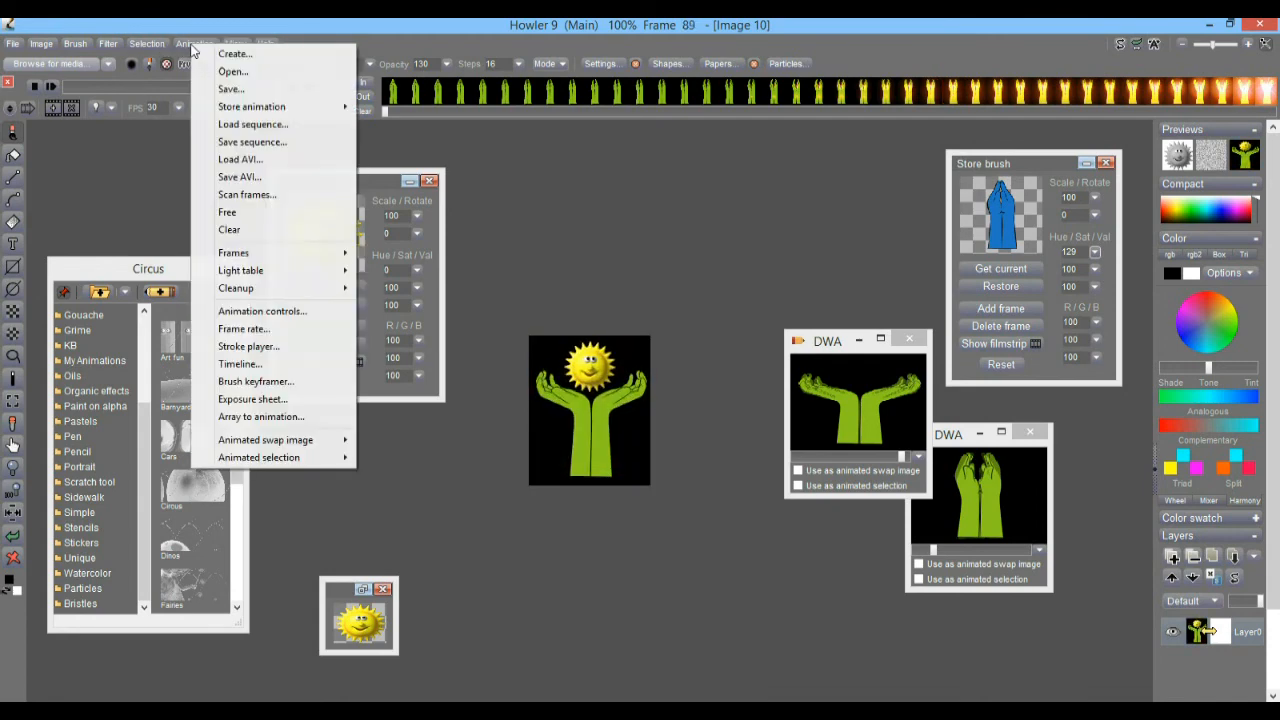
mouse_move(240, 110)
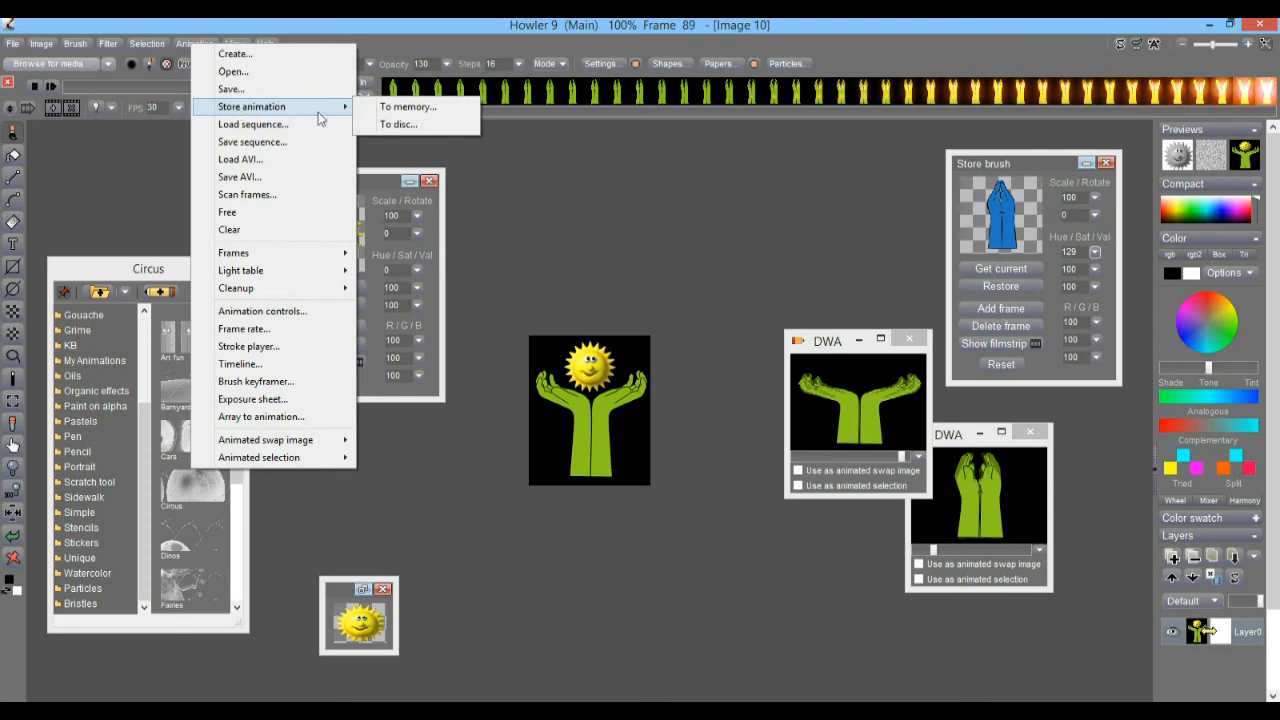
left_click(418, 130)
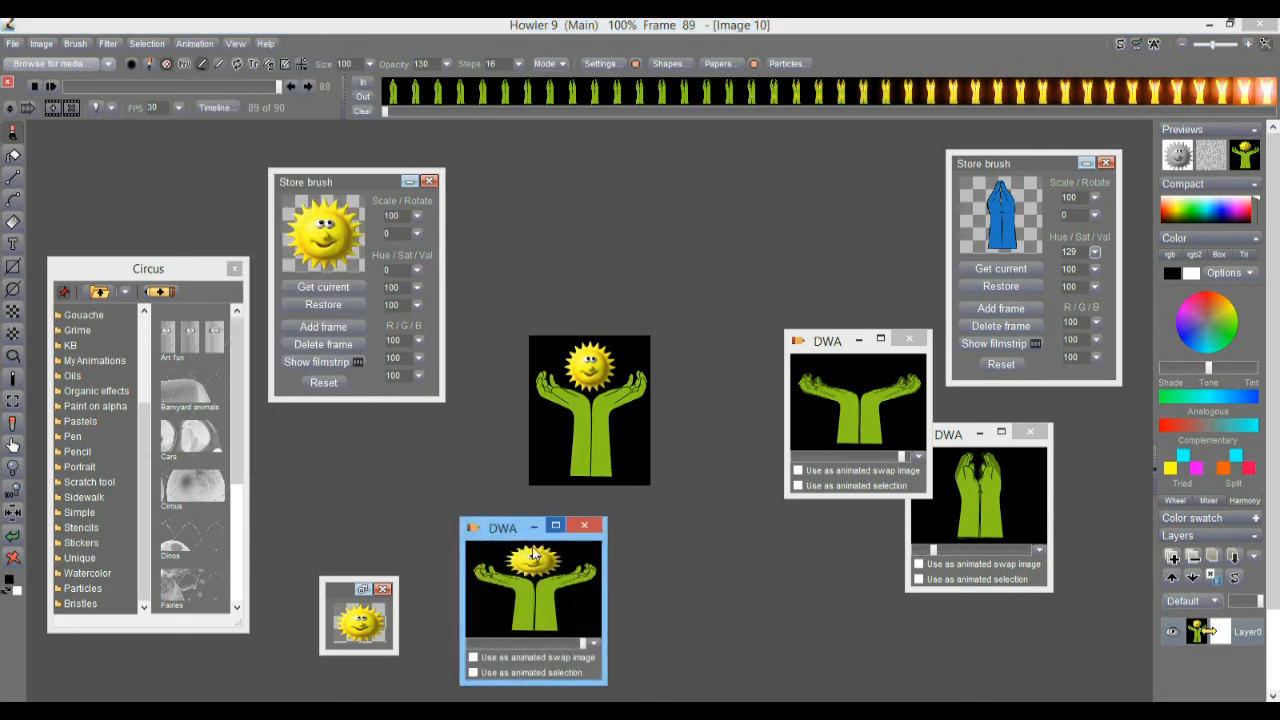
left_click_drag(559, 521, 810, 190)
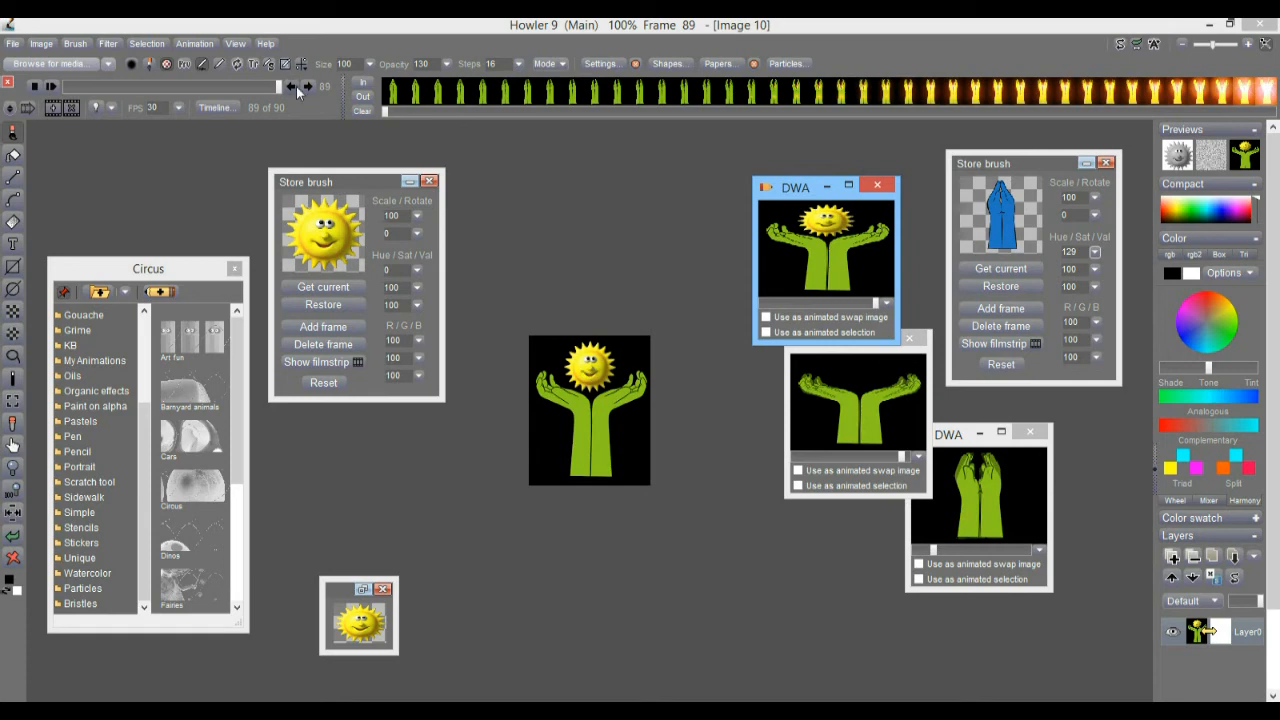
- Copy the animation's last frame, 89, in the filmstrip and insert the copy before that frame
left_click_drag(254, 90, 306, 91)
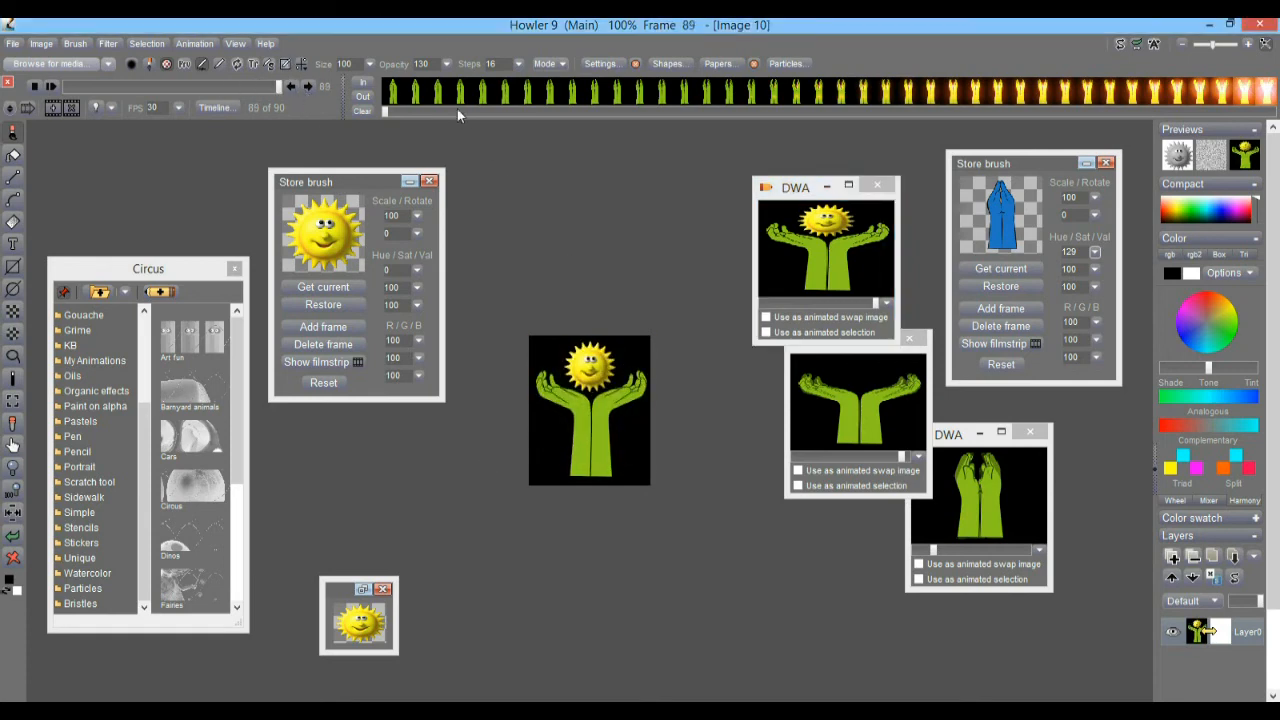
left_click_drag(389, 111, 1143, 125)
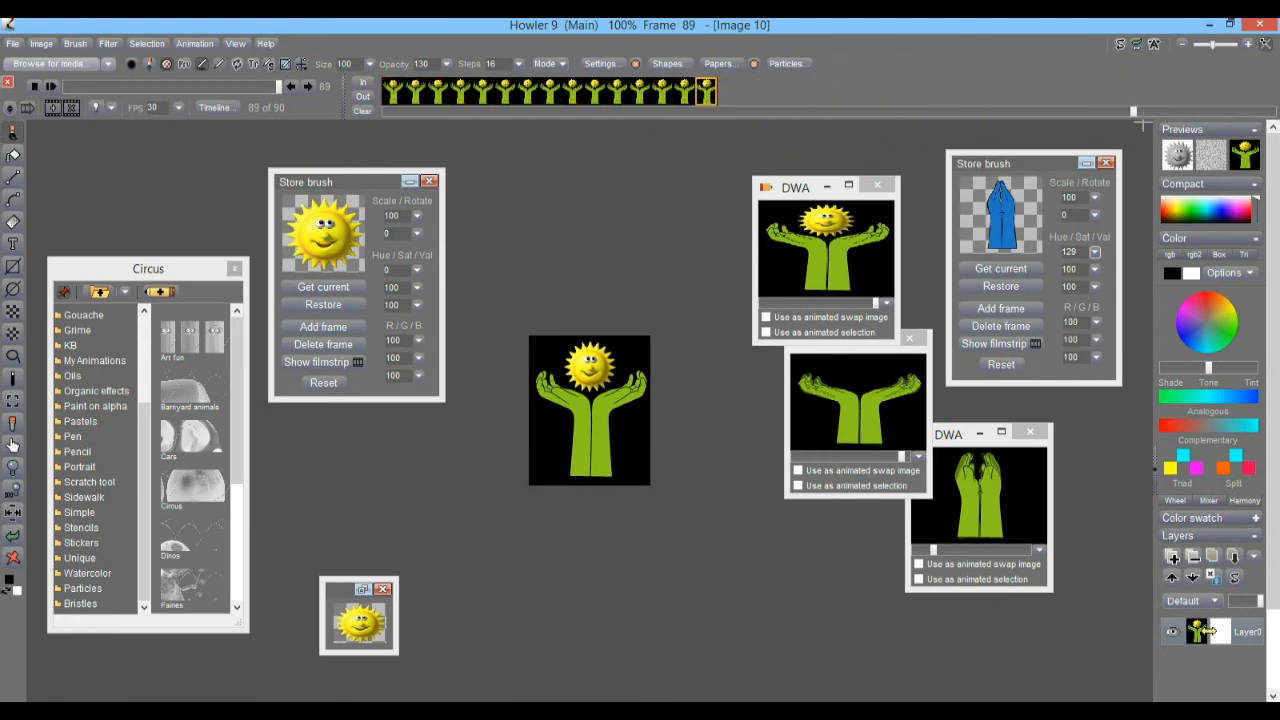
right_click(708, 93)
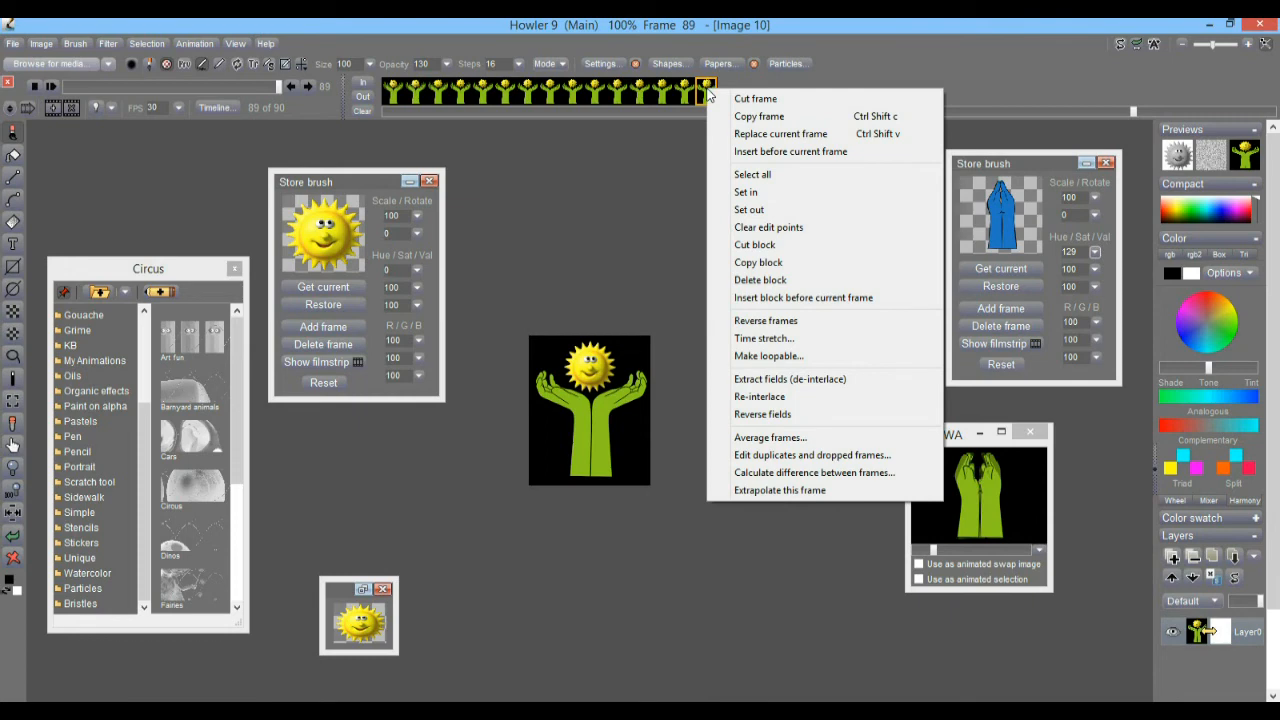
left_click(182, 45)
mouse_move(248, 255)
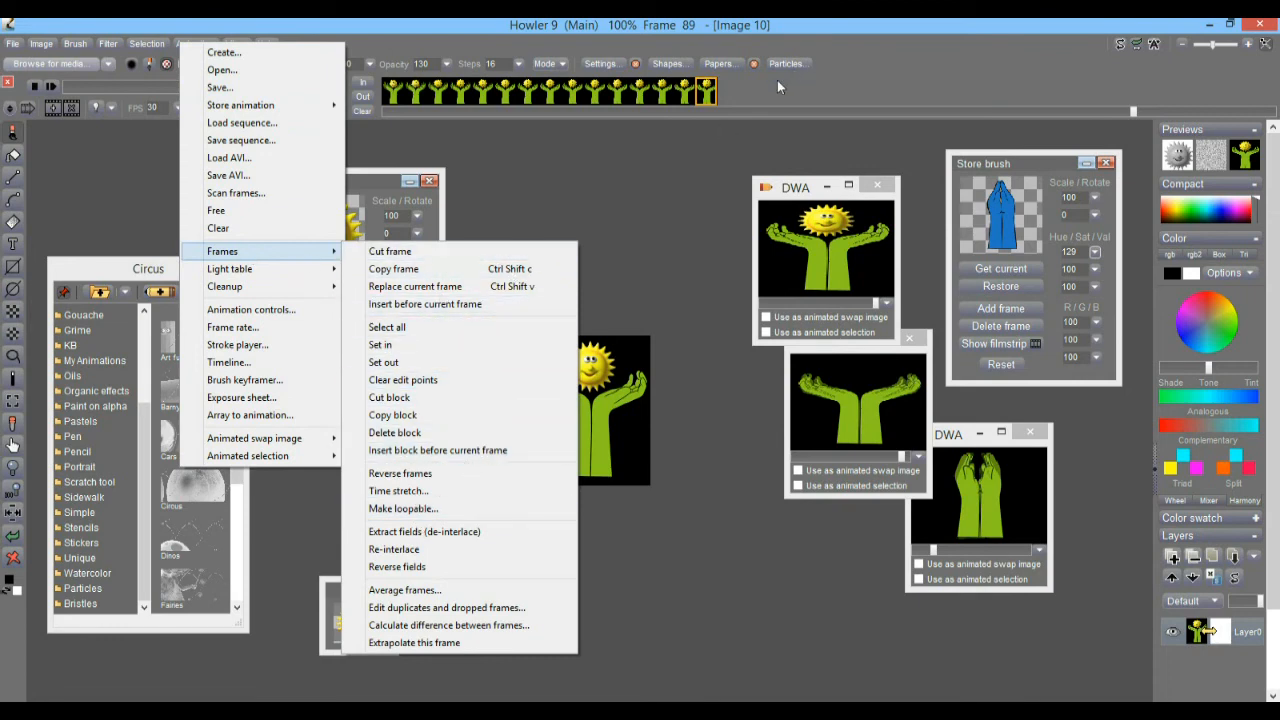
left_click(742, 86)
right_click(704, 89)
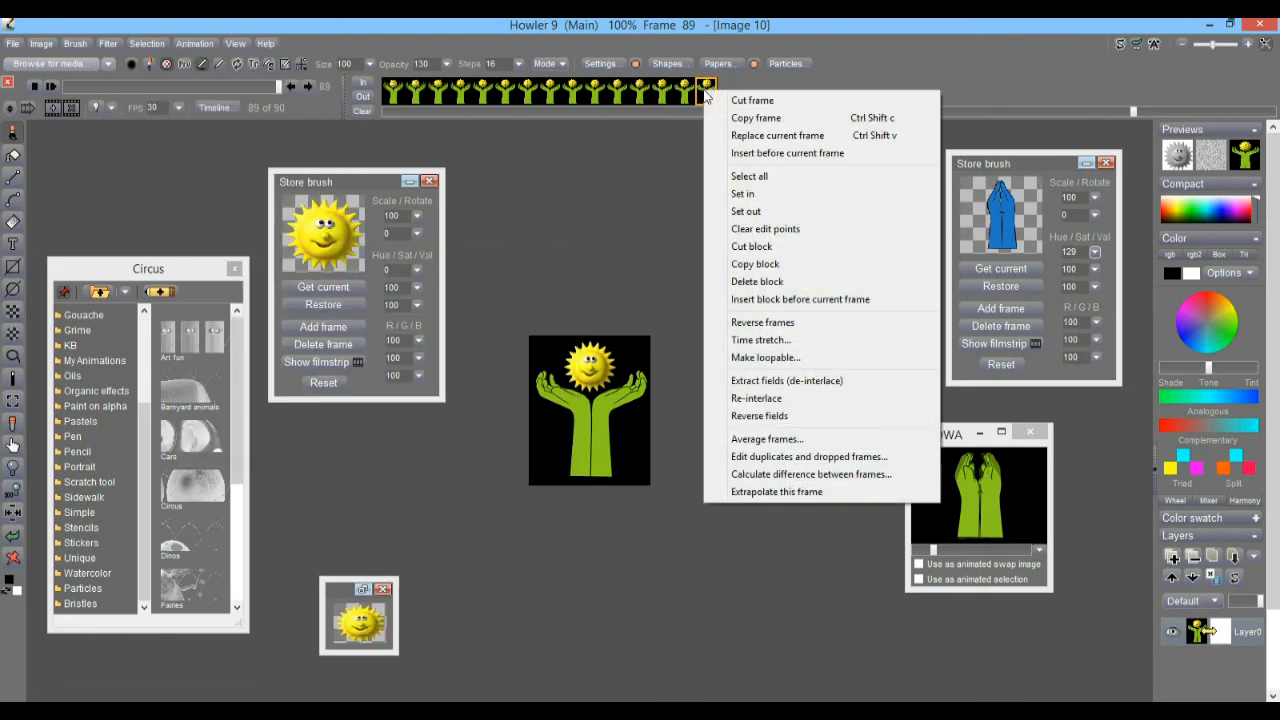
left_click(756, 118)
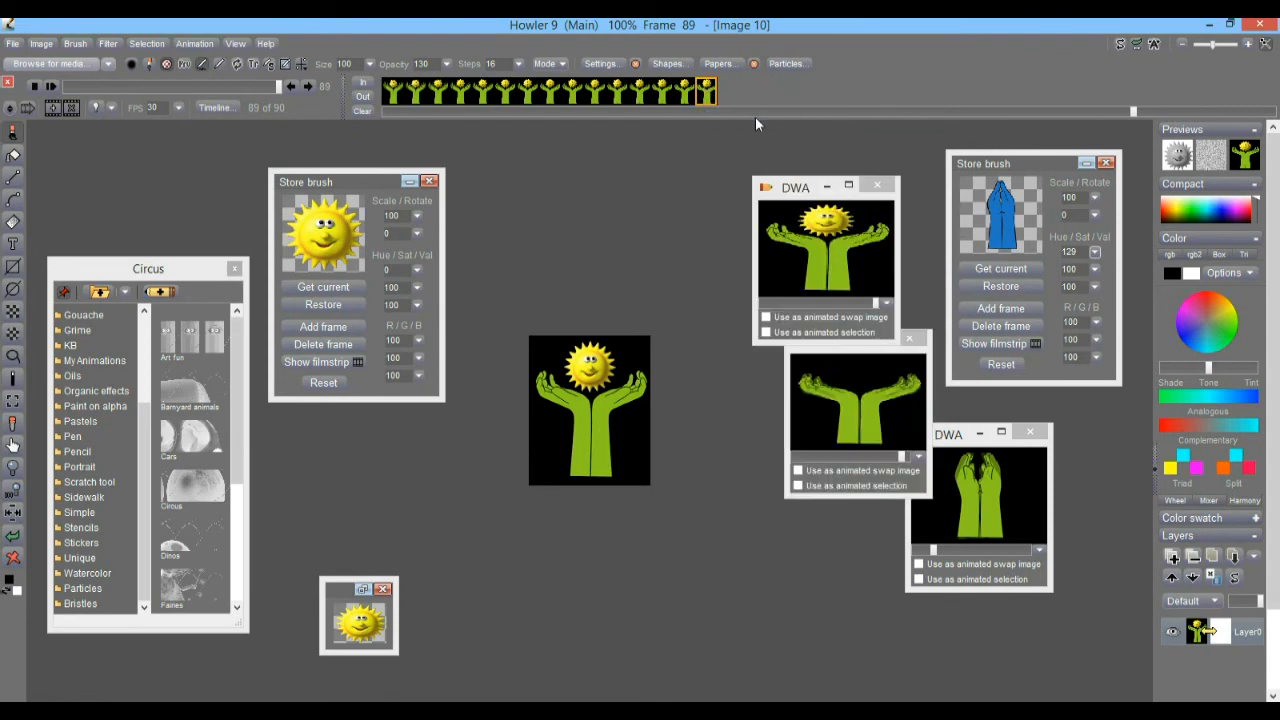
right_click(708, 94)
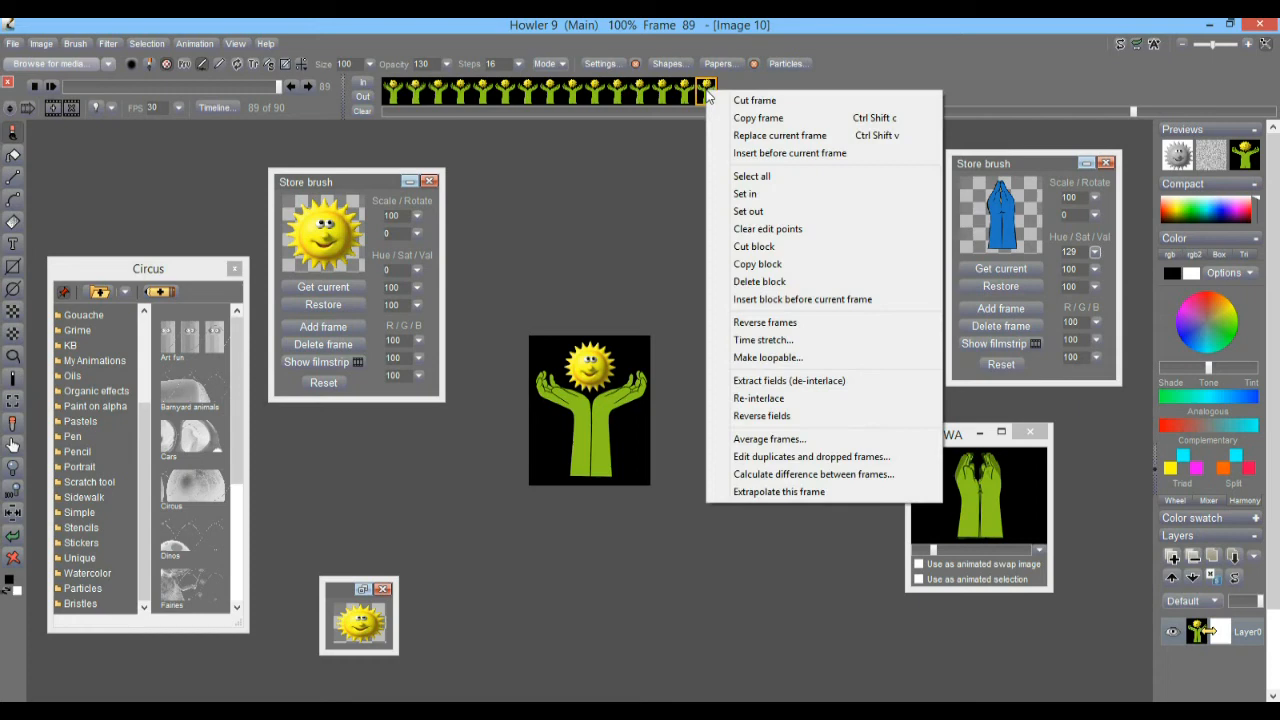
left_click(789, 158)
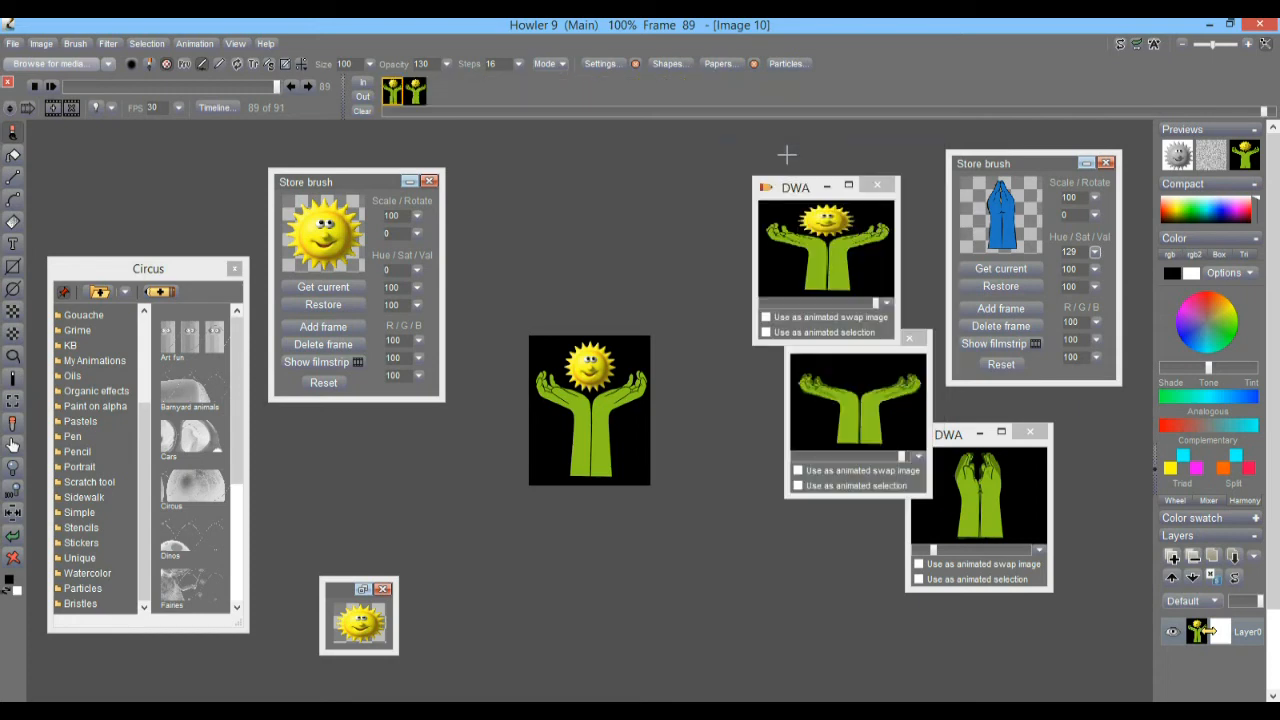
- Insert the copied frame two more times at the end of the animation, before frame 90 and before frame 91
left_click(395, 93)
left_click(415, 91)
left_click_drag(1265, 113, 1100, 114)
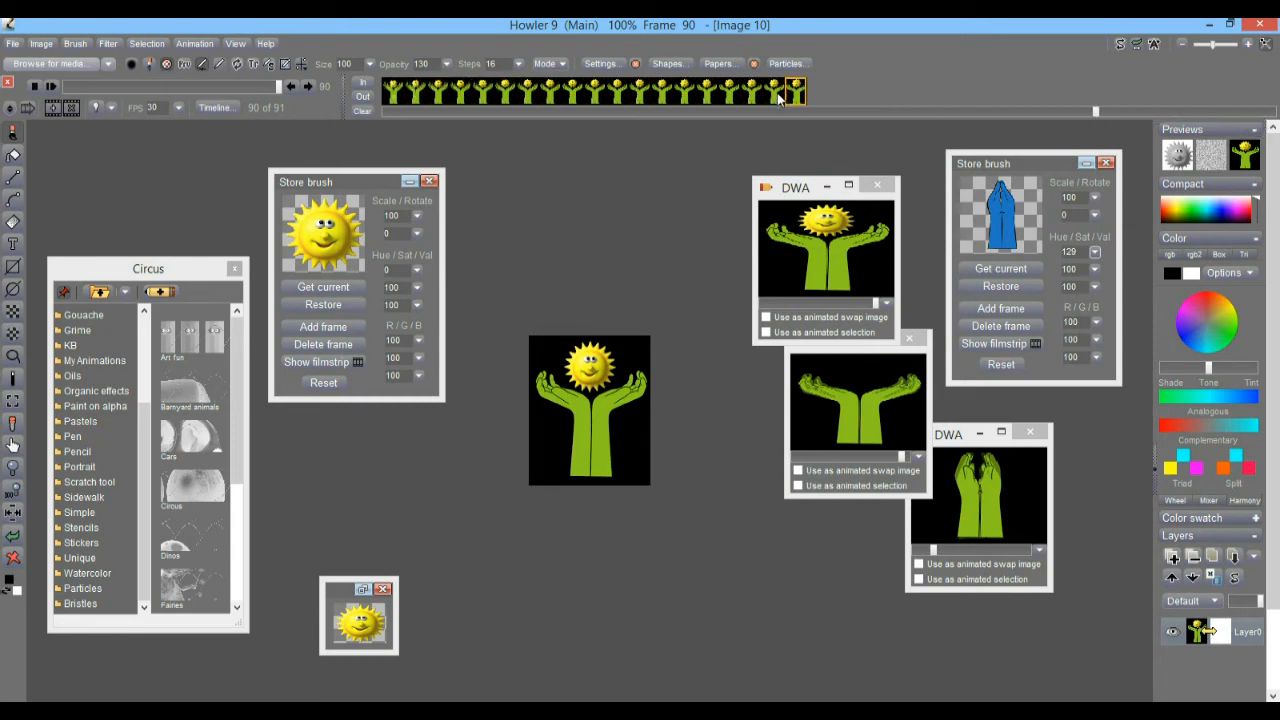
left_click(774, 91)
left_click(797, 92)
left_click(776, 93)
left_click_drag(755, 96, 798, 96)
right_click(798, 93)
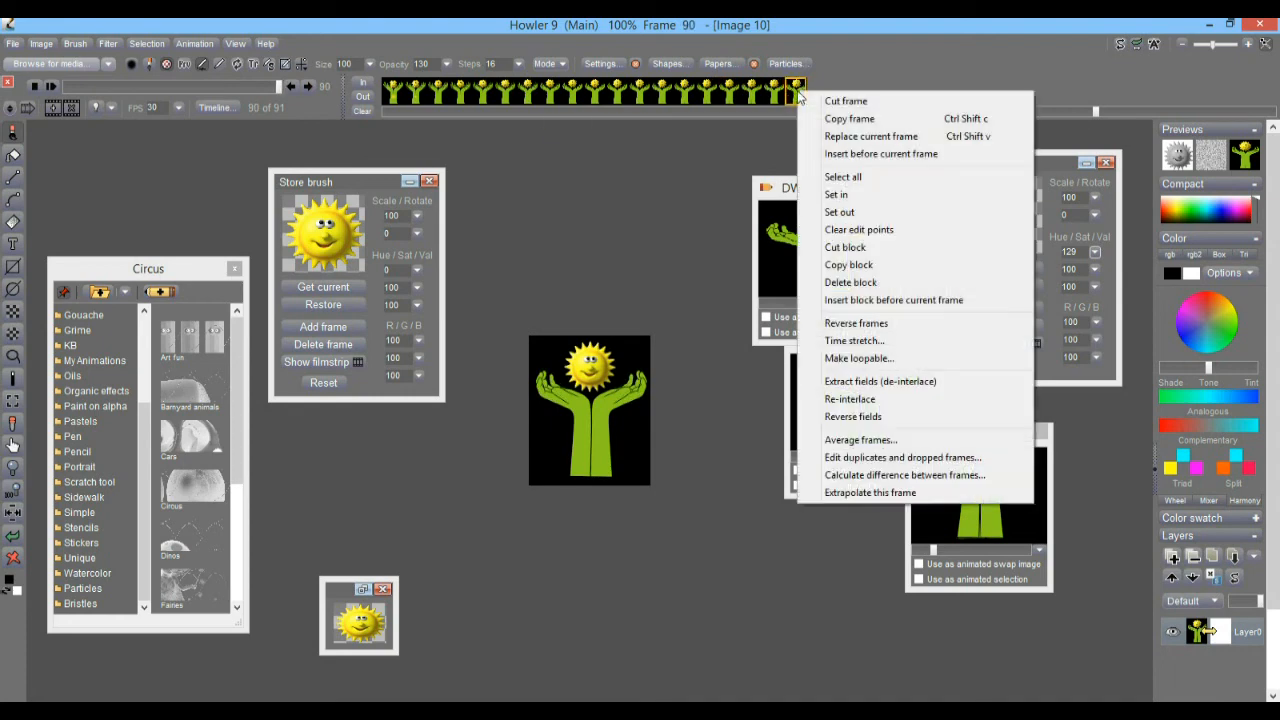
left_click(845, 154)
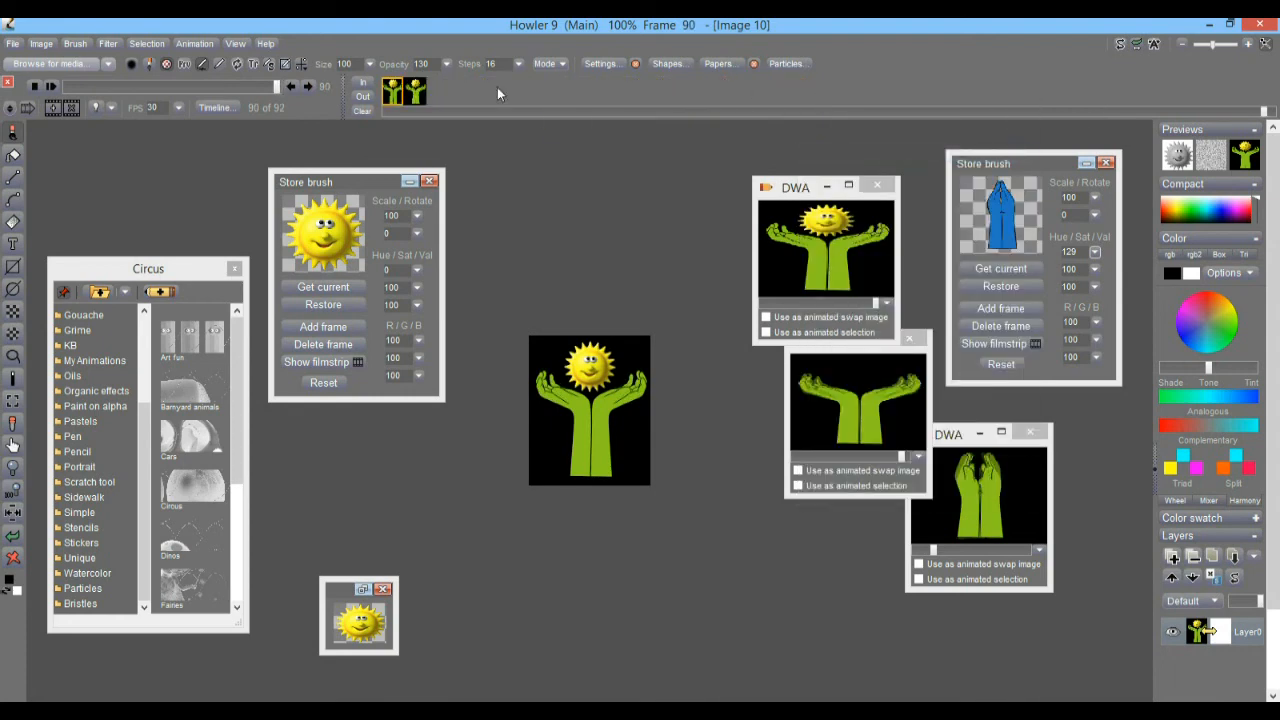
right_click(424, 92)
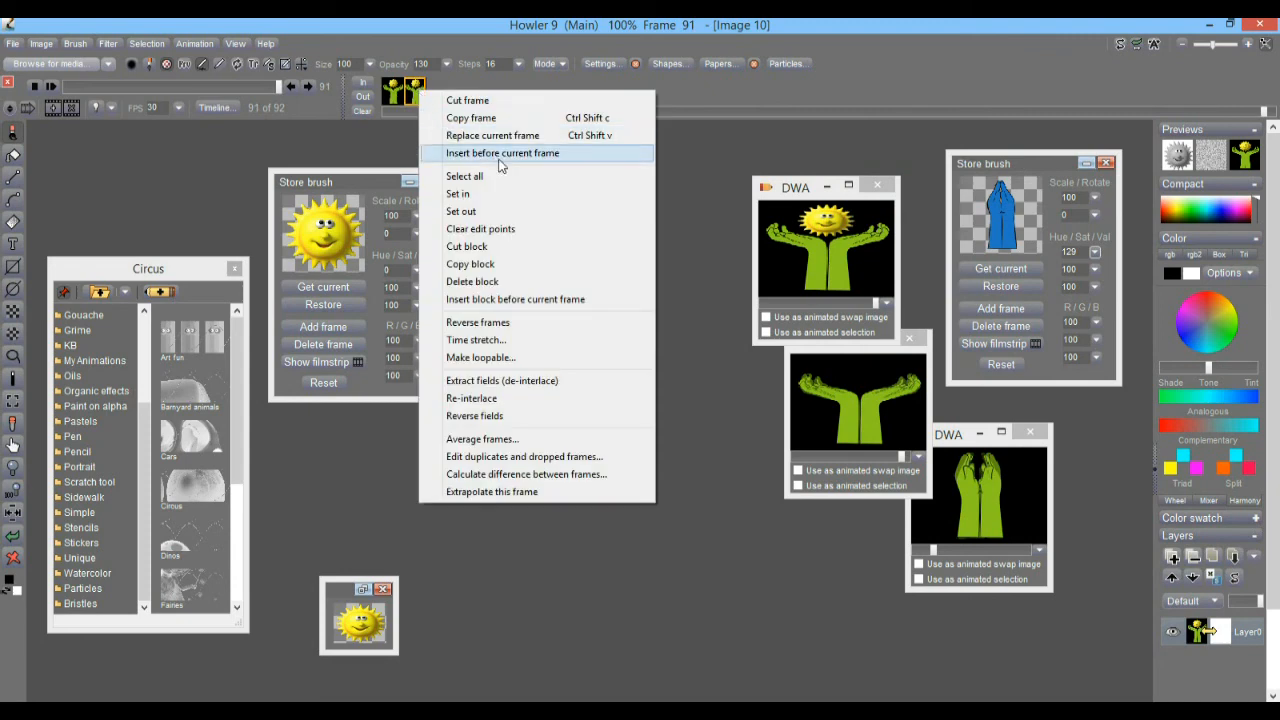
left_click(502, 153)
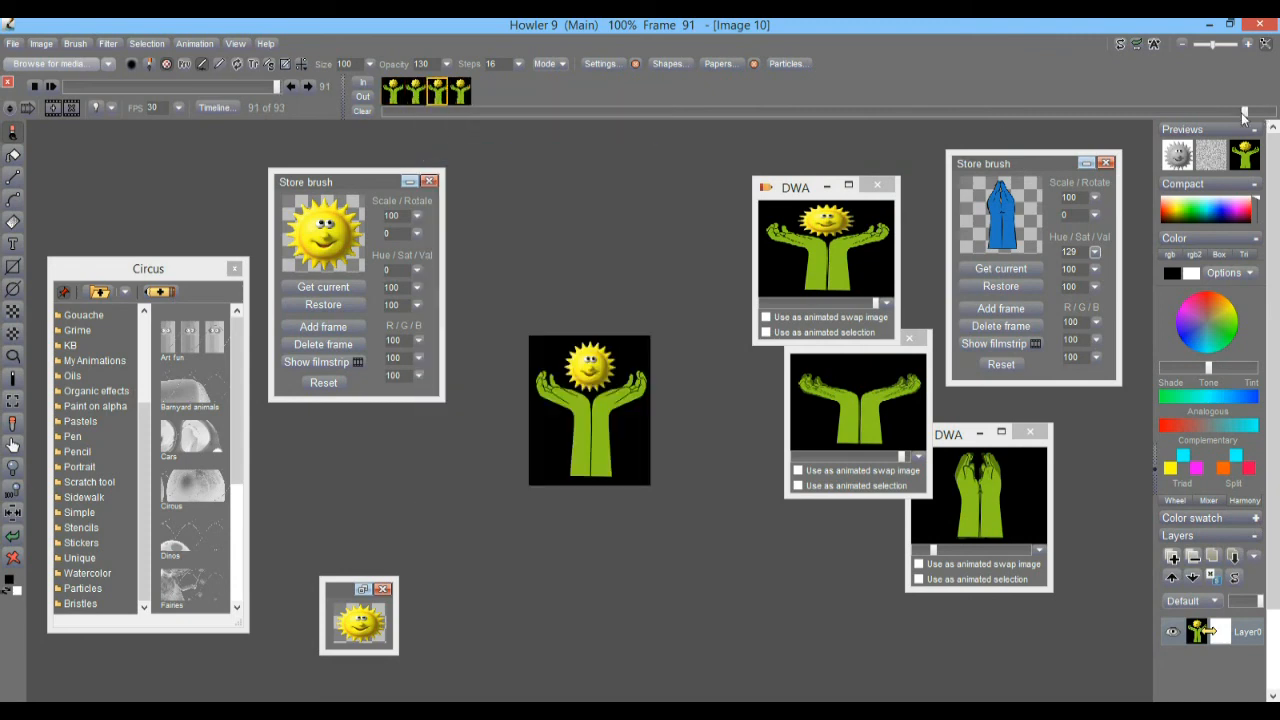
- Set the edit points from frame 89 to frame 92 and copy the block of repeated end frames
mouse_move(488, 96)
left_mouse_down()
mouse_move(535, 95)
mouse_move(492, 98)
left_mouse_up()
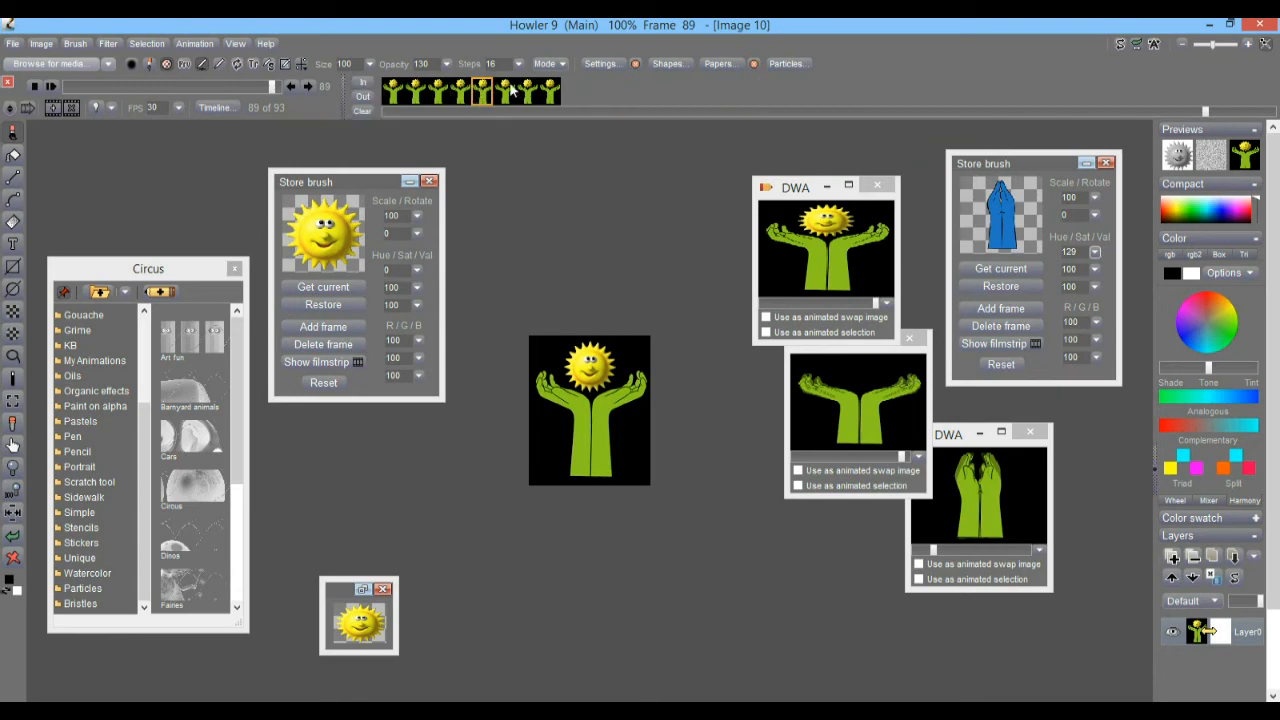
left_click(557, 93)
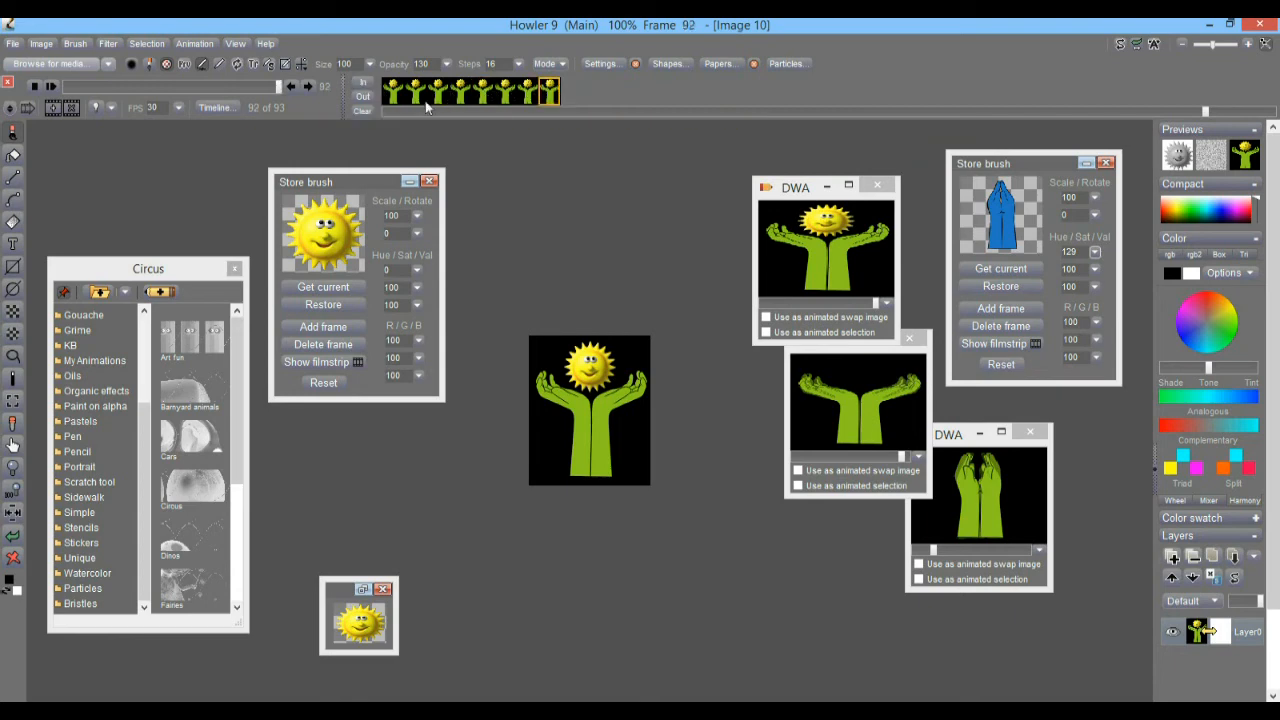
left_click(360, 95)
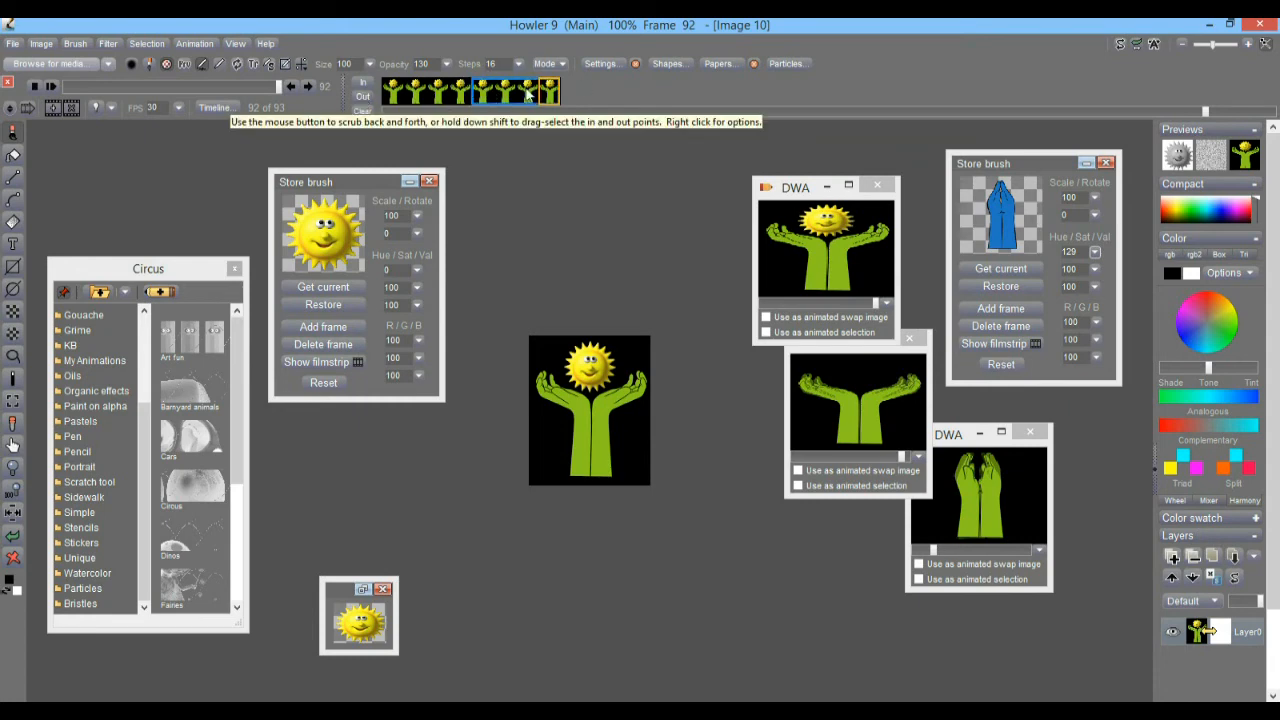
left_click(488, 96)
left_click(507, 101)
left_click(527, 95)
right_click(527, 93)
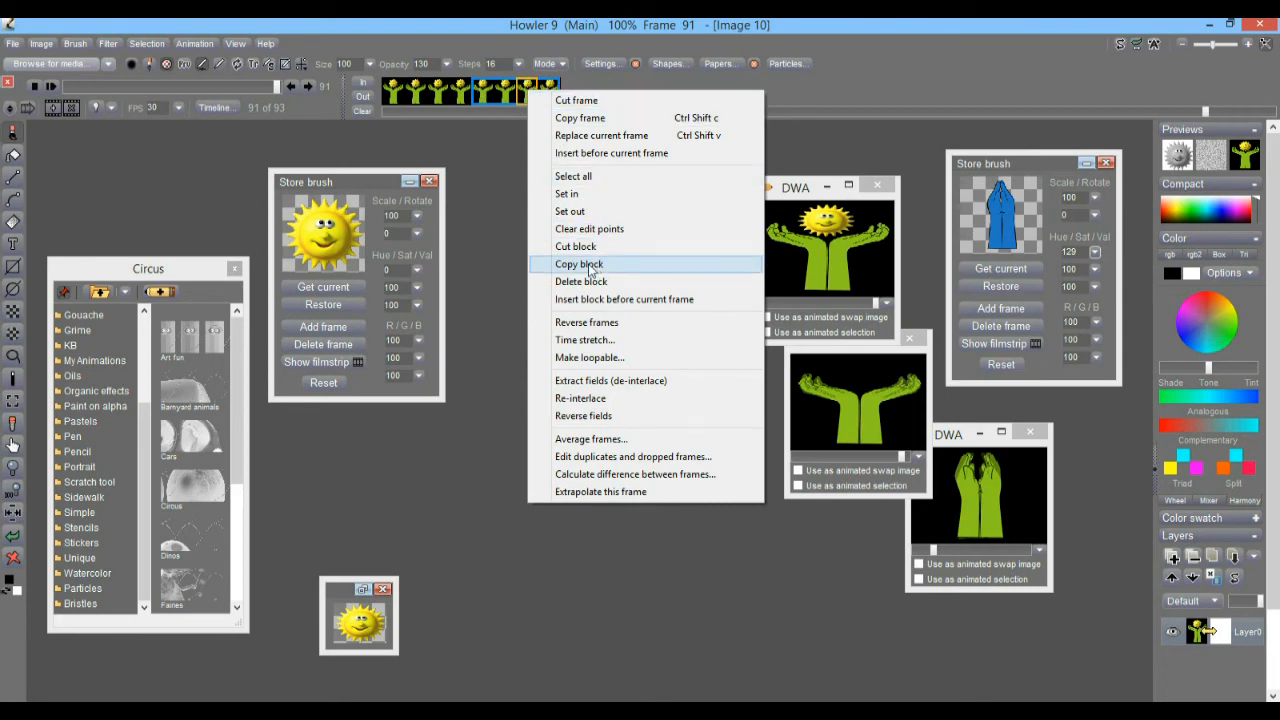
left_click(590, 268)
- Insert the copied block before the last frame, 92
left_click(553, 92)
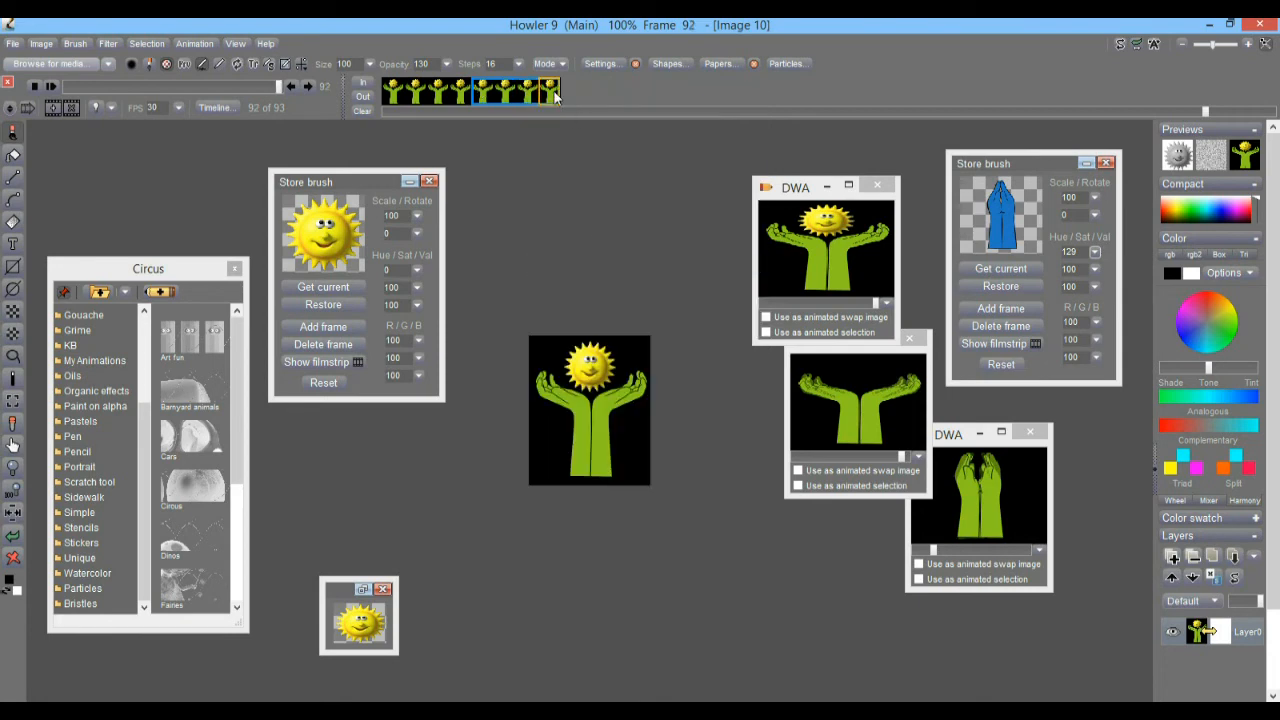
right_click(556, 96)
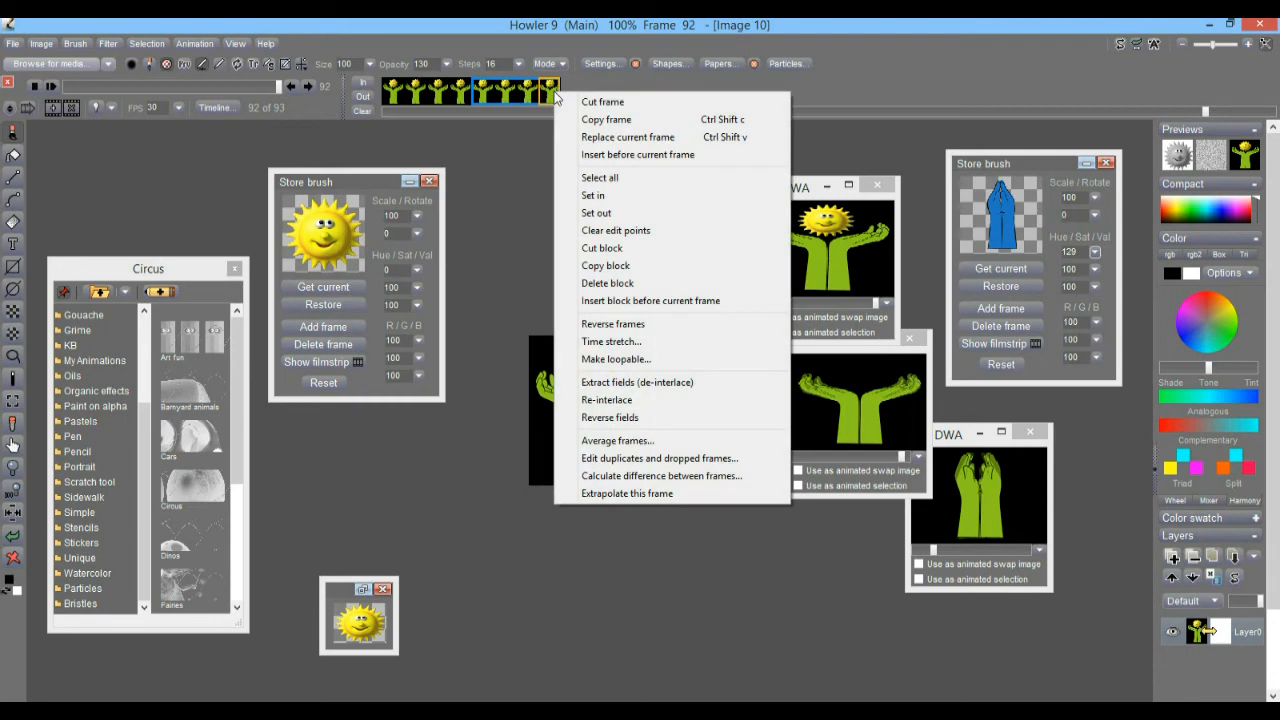
left_click(608, 300)
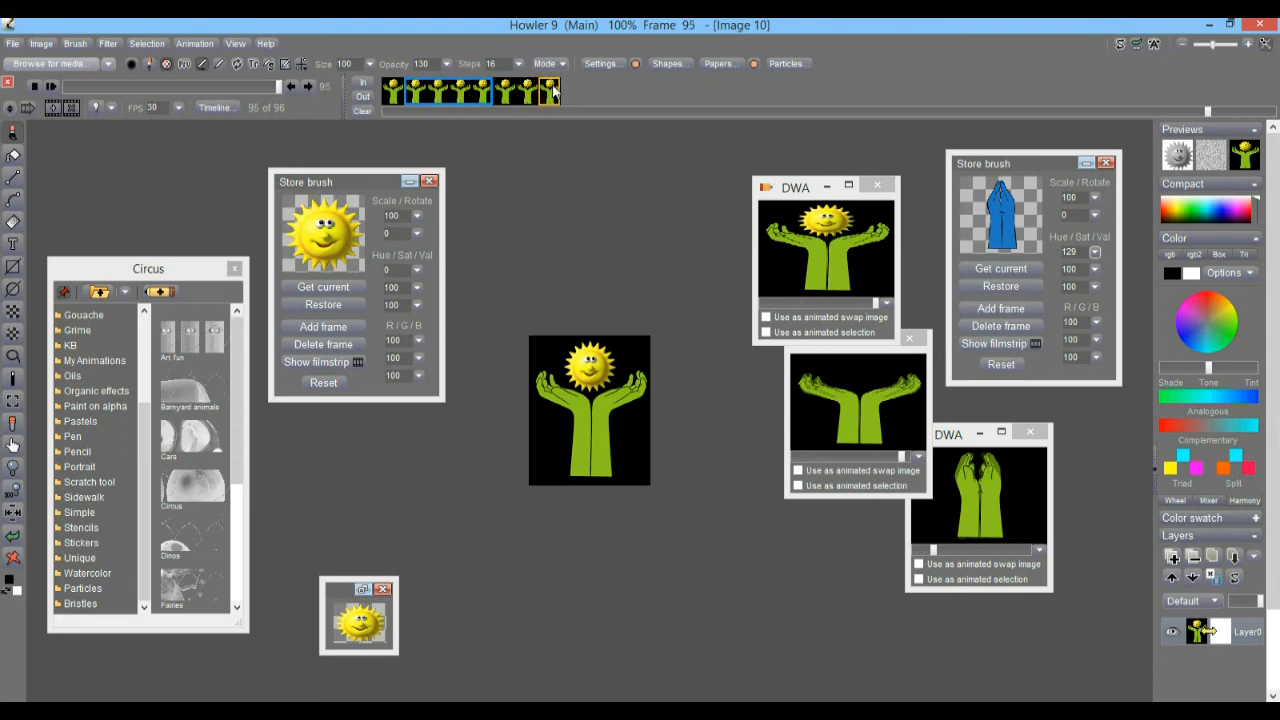
- Extend the block's out point to frame 95, copy the enlarged block and insert it before frame 95
left_click(361, 97)
right_click(540, 97)
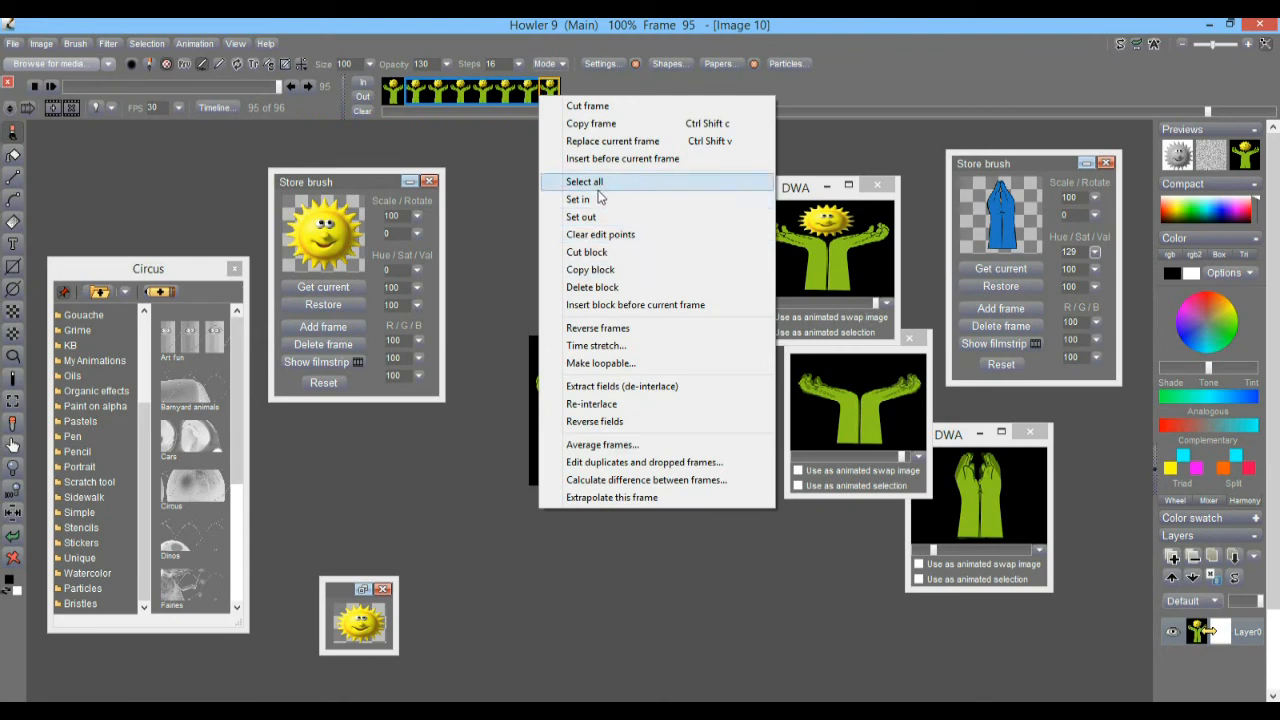
left_click(592, 270)
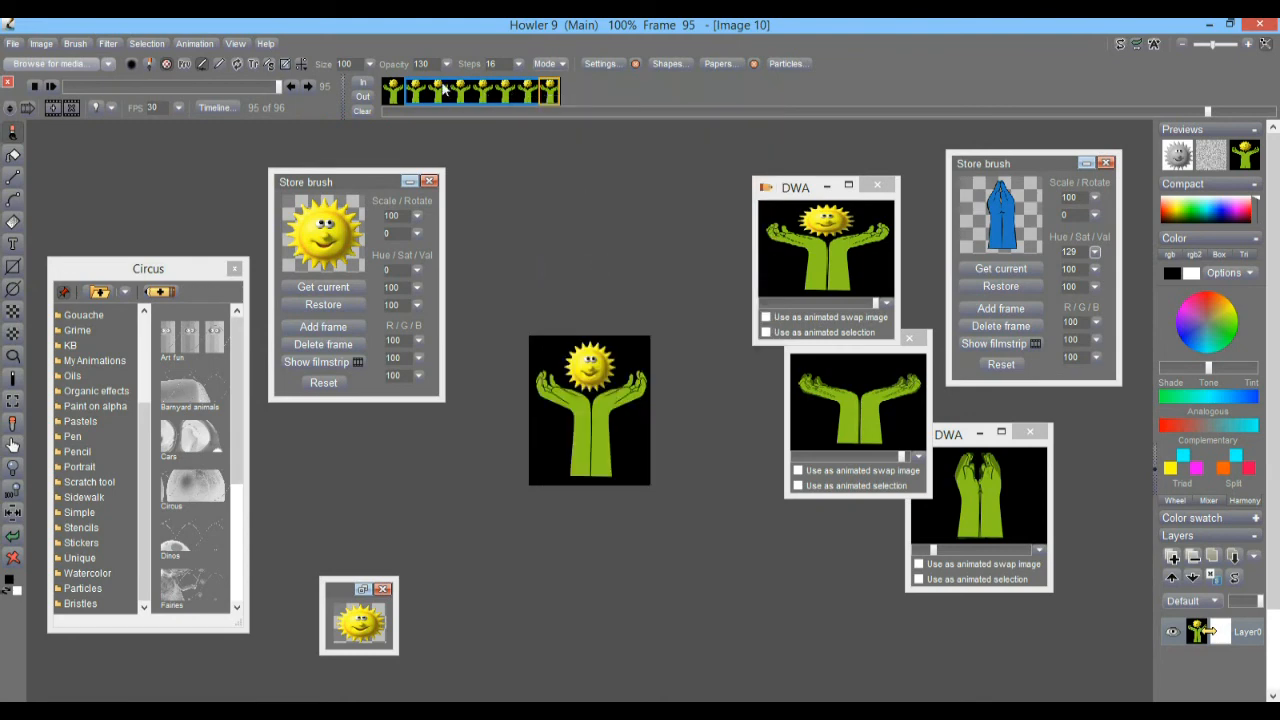
right_click(553, 95)
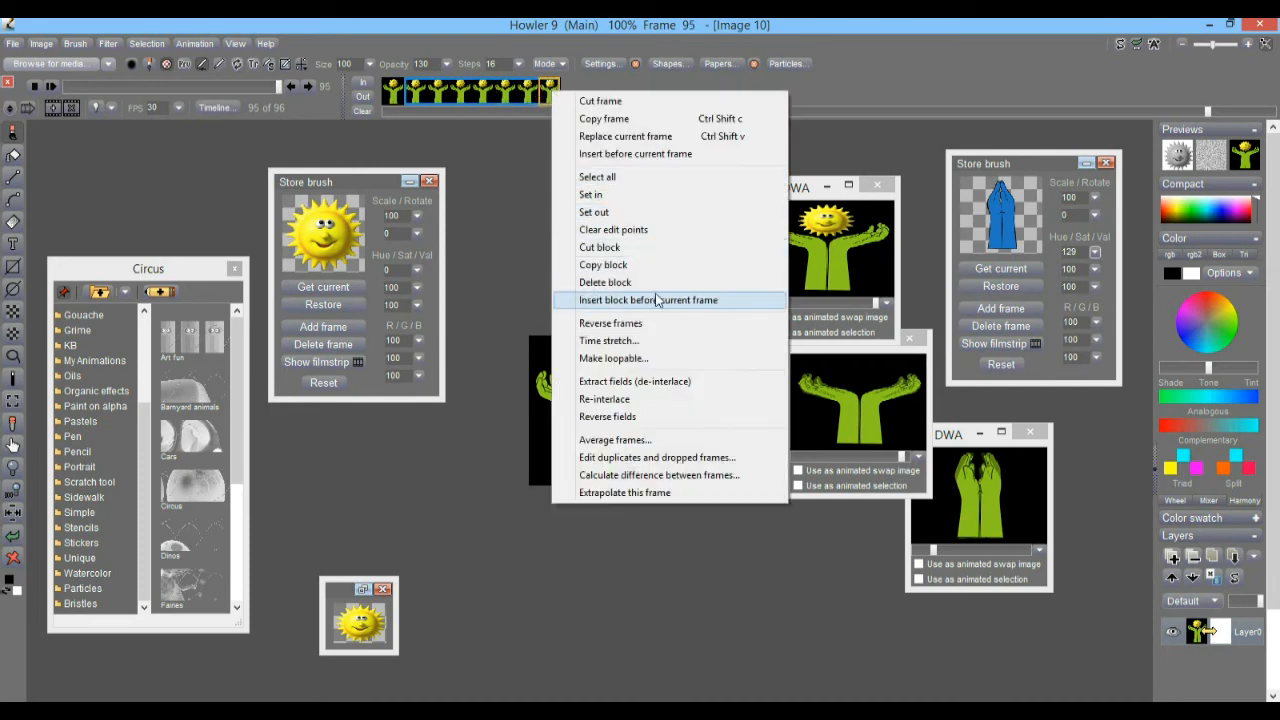
left_click(657, 300)
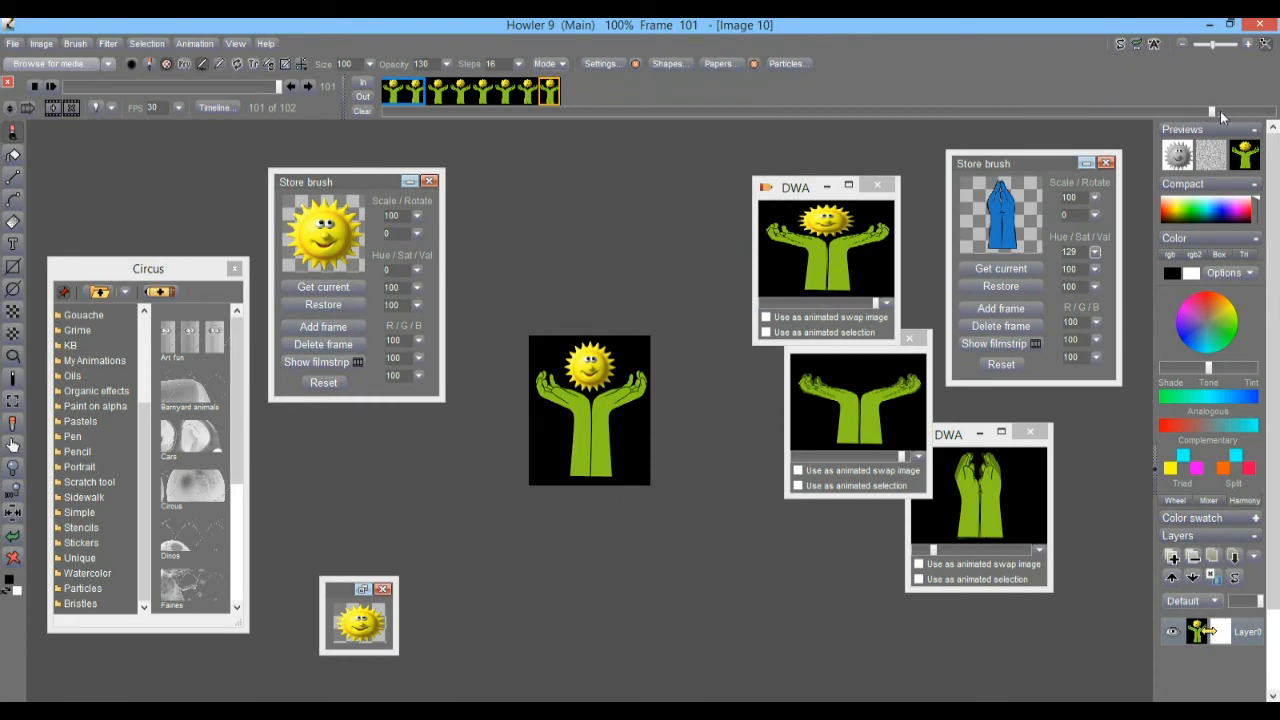
- Extend the block's out point to frame 101, copy the enlarged block and insert it before frame 101
left_click_drag(1211, 111, 1151, 112)
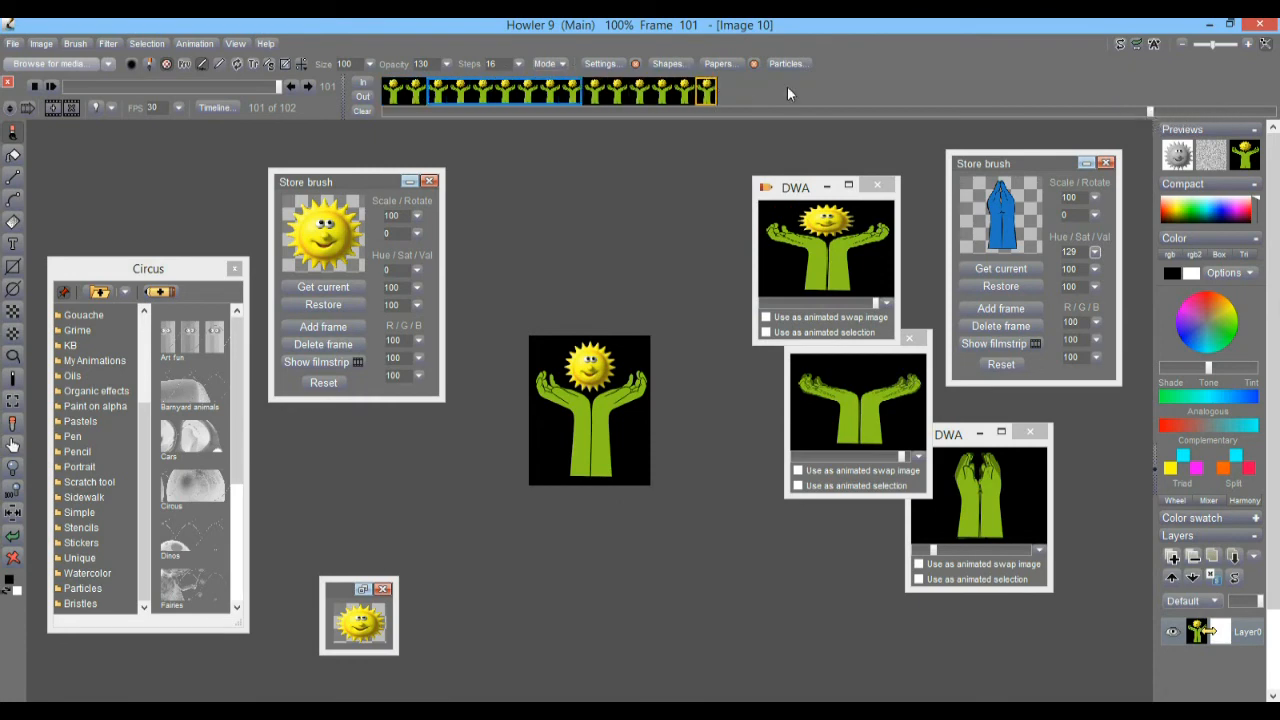
right_click(707, 95)
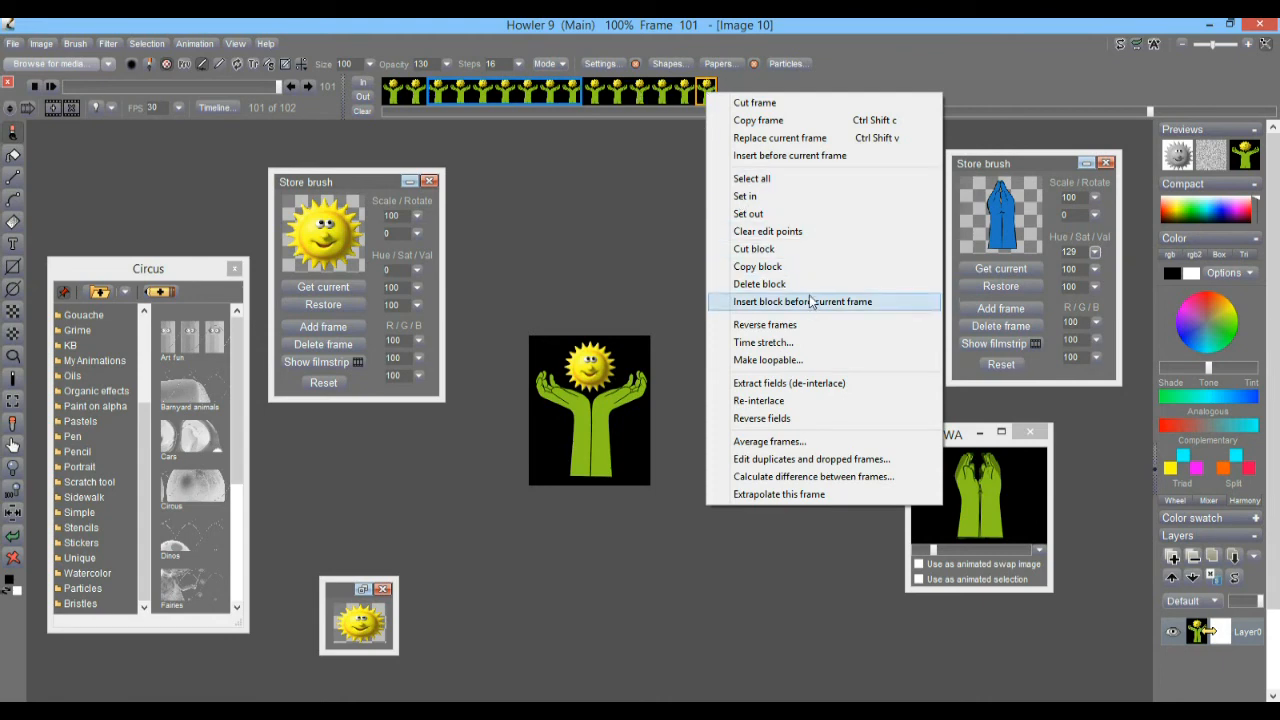
left_click(748, 213)
left_click_drag(448, 95, 714, 102)
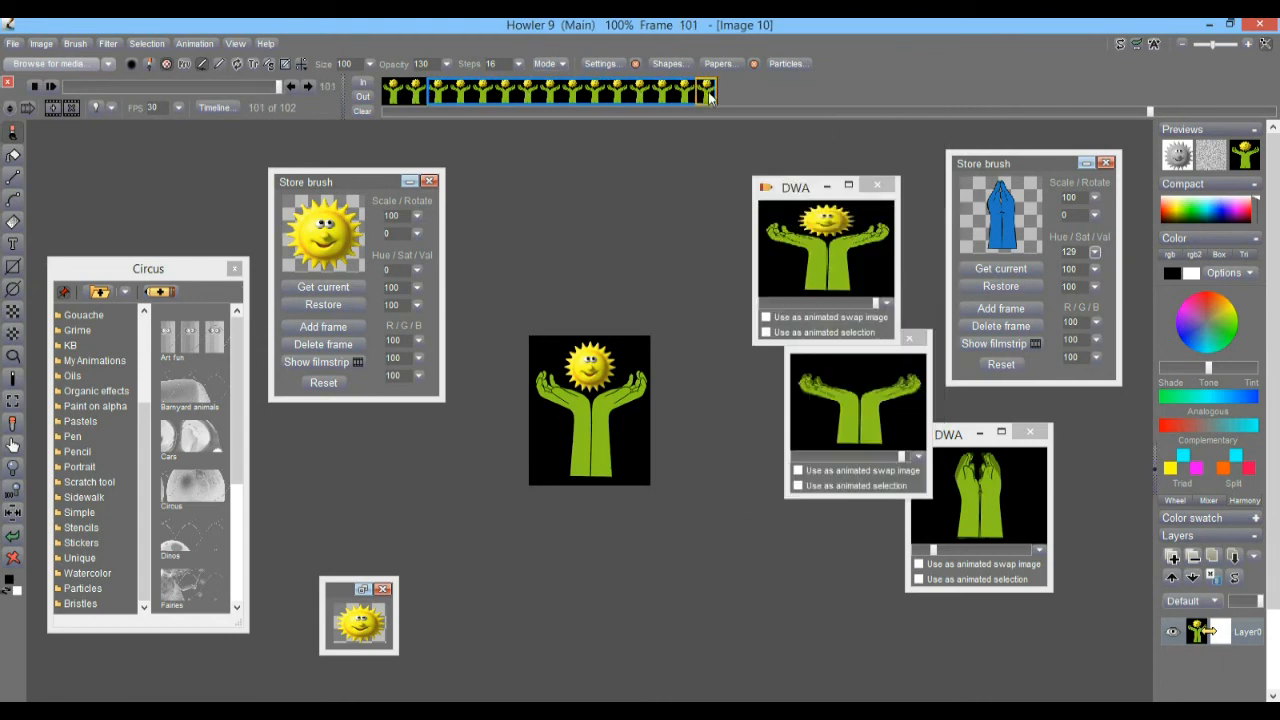
right_click(707, 95)
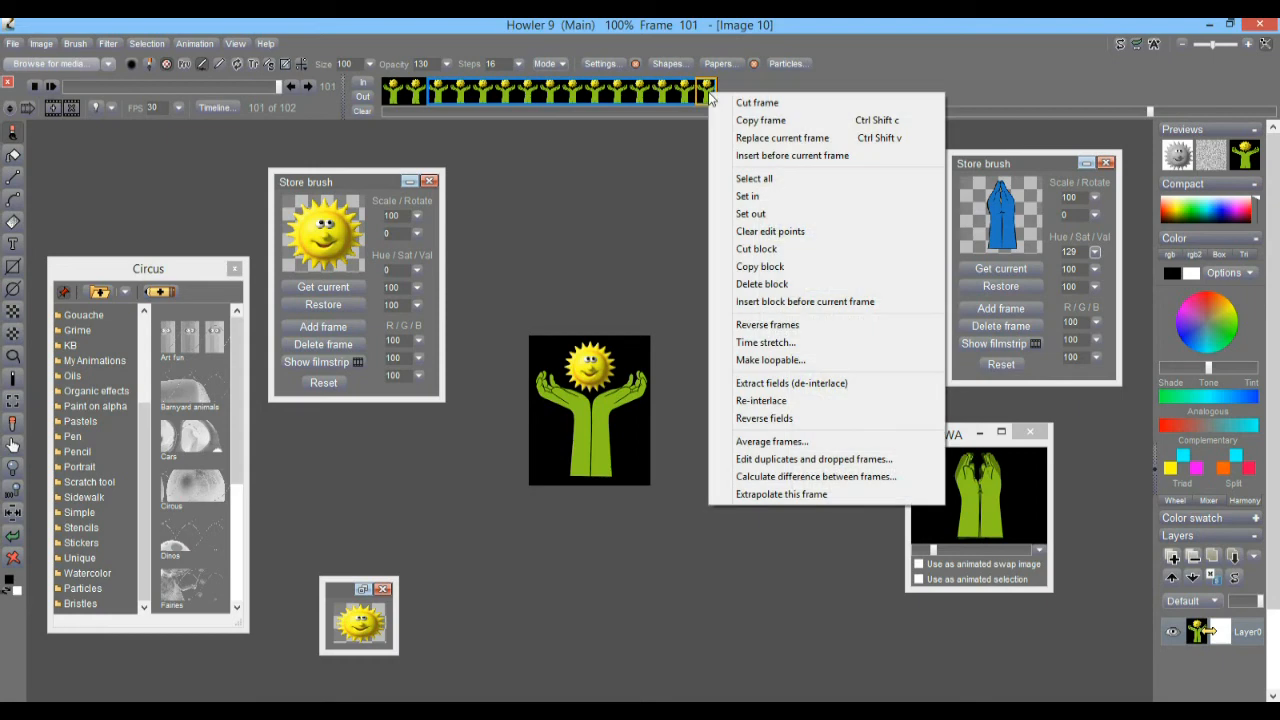
left_click(787, 267)
right_click(703, 95)
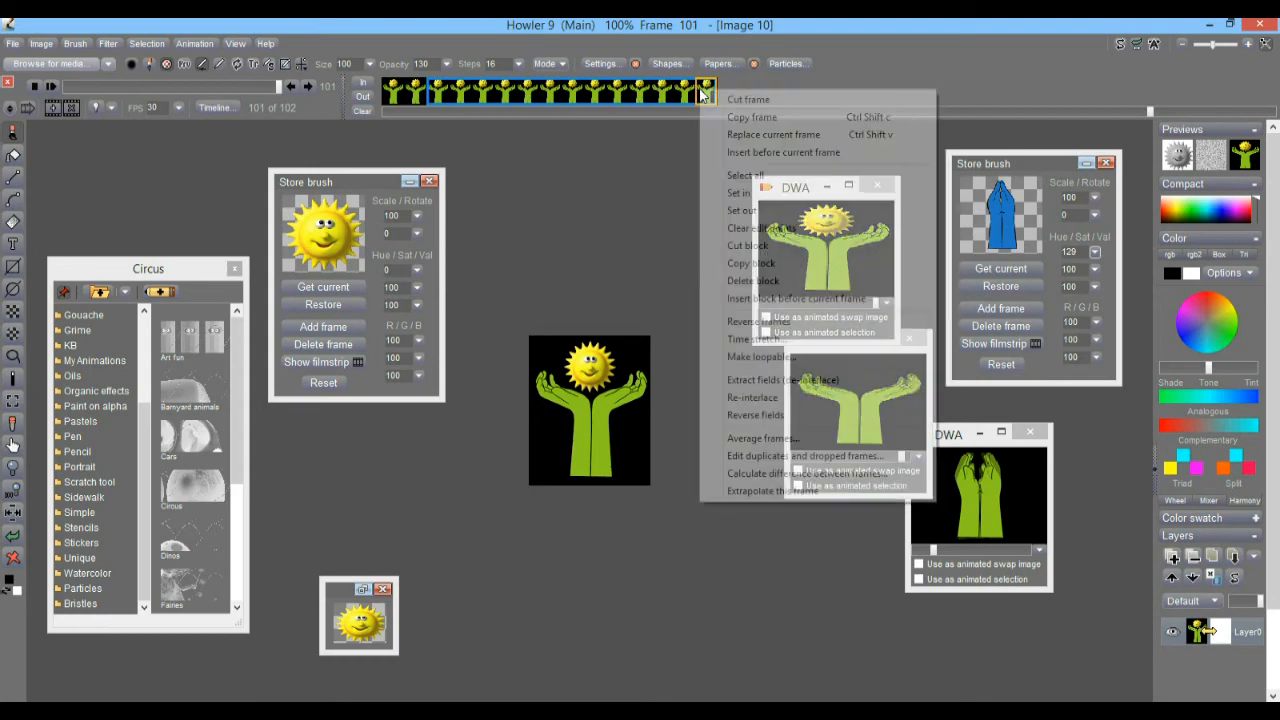
left_click(900, 298)
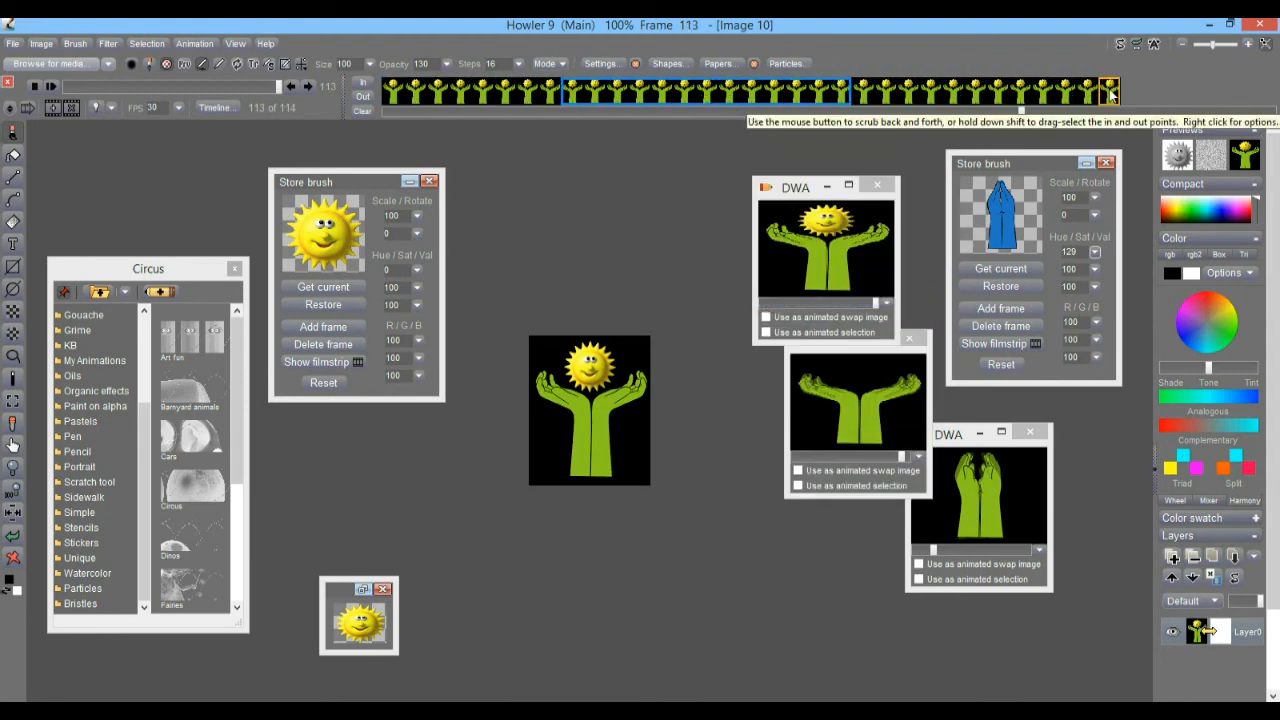
- Extend the block's out point to frame 113, copy the enlarged block and insert it before frame 112
left_click(363, 97)
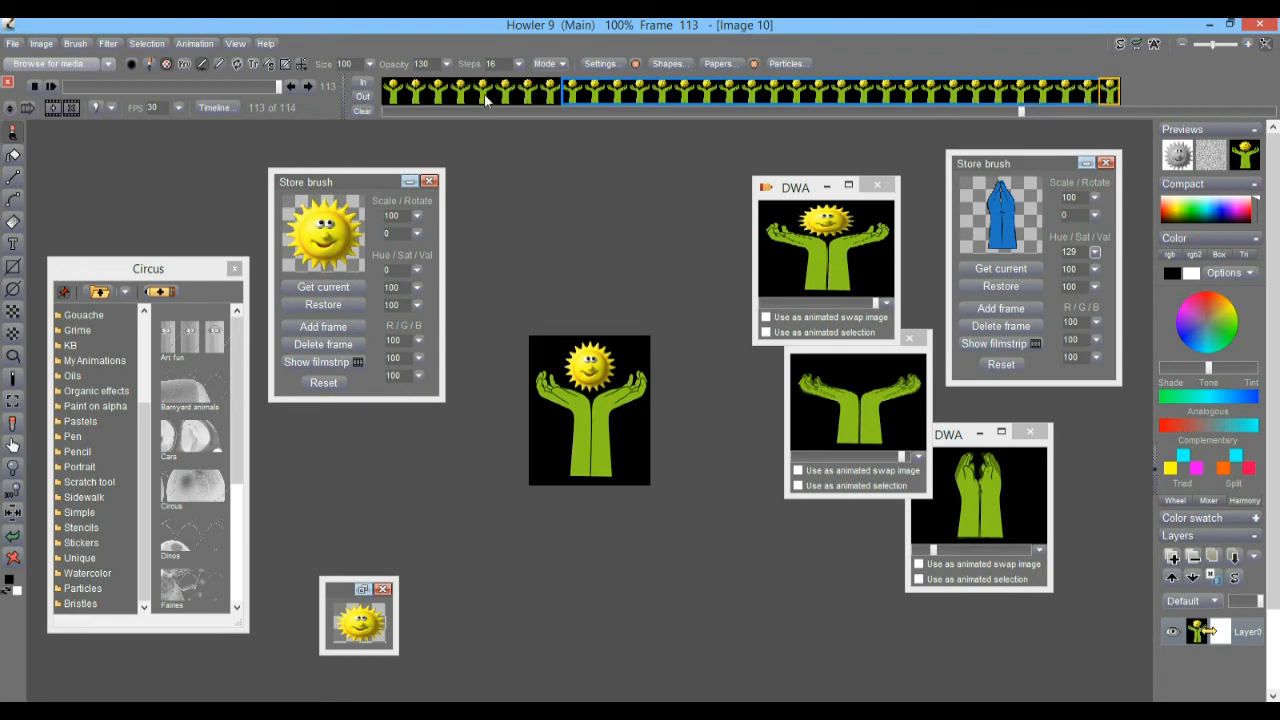
right_click(928, 90)
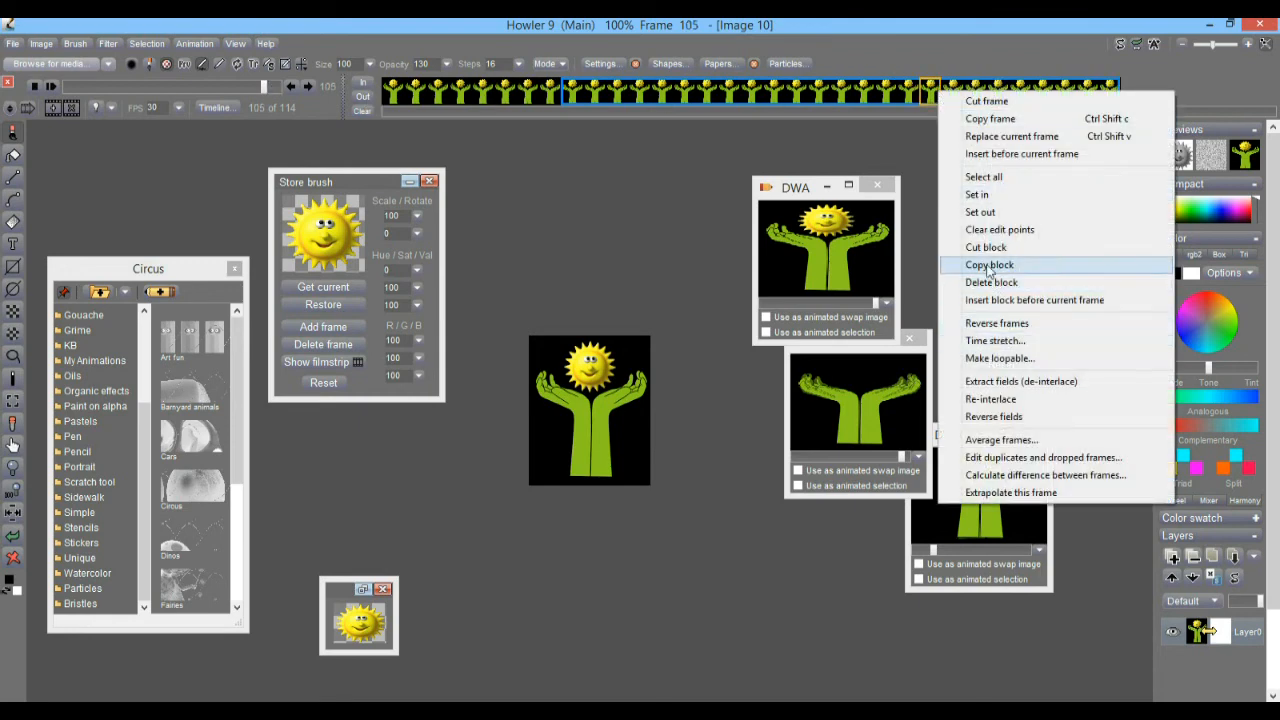
left_click(988, 266)
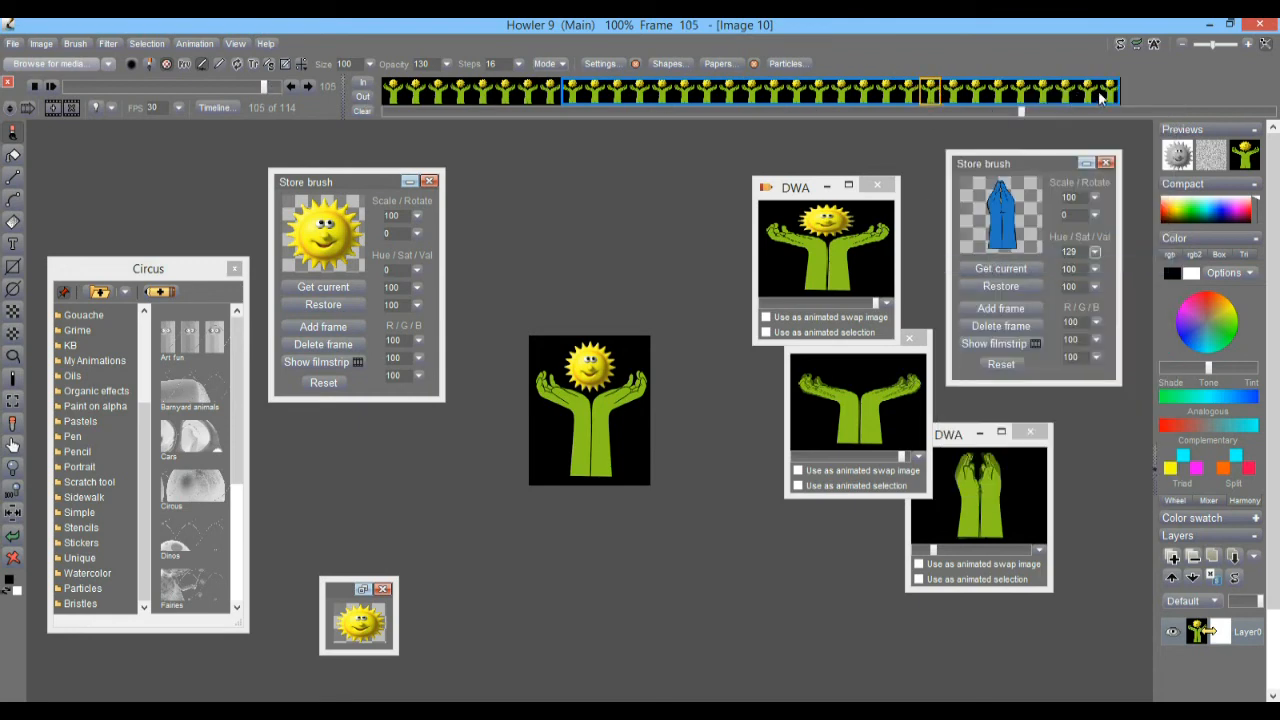
right_click(1100, 96)
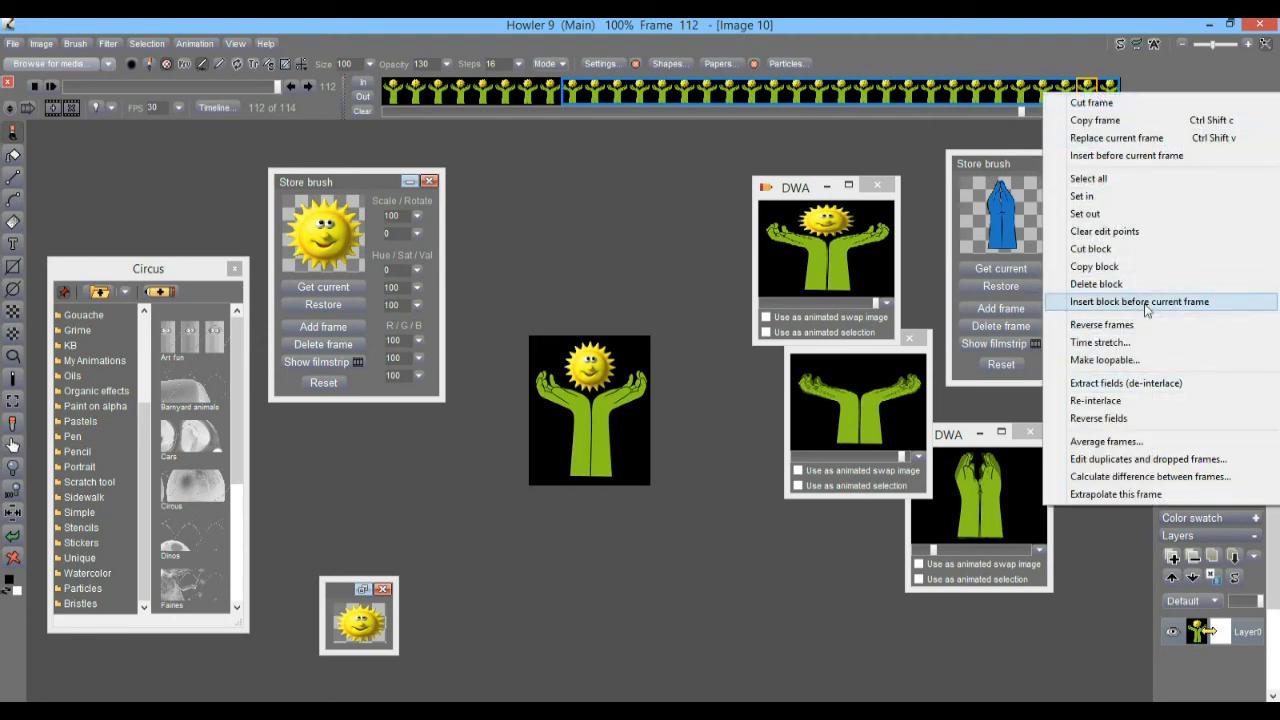
left_click(1145, 302)
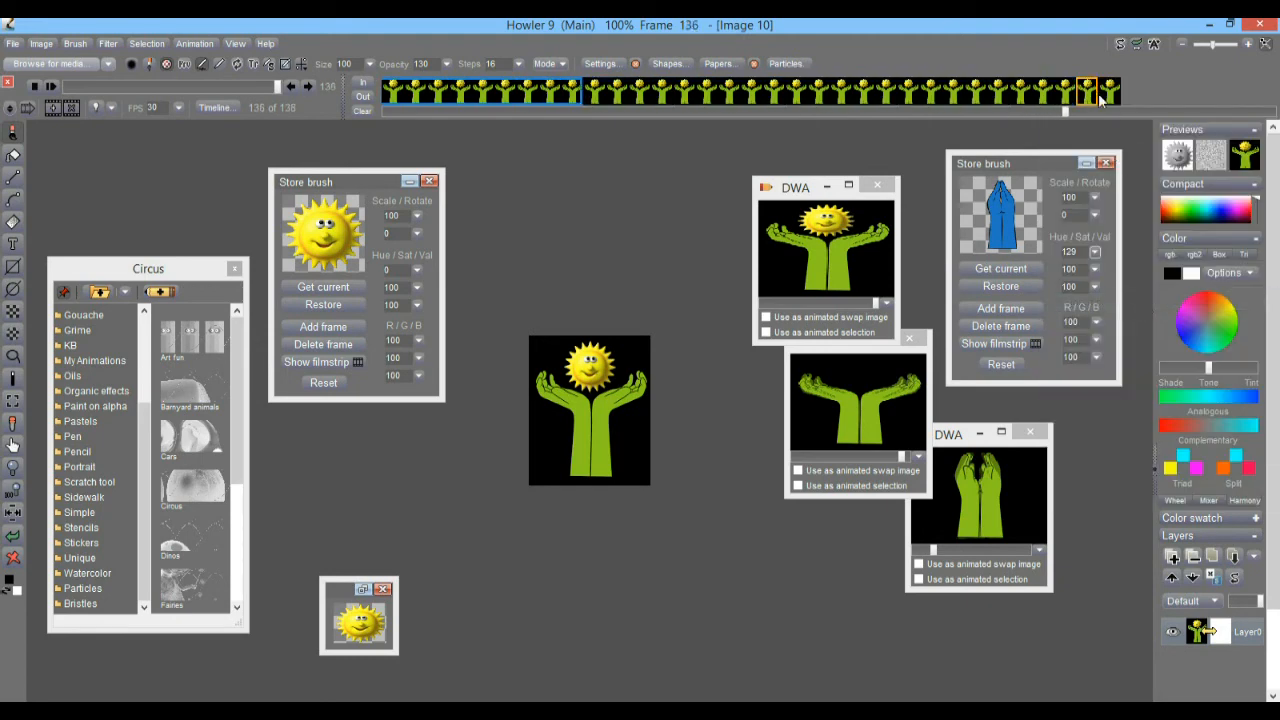
- Enlarge the artwork to 334%, clear the floating windows off it, and review the lengthened animation by playing and scrubbing it
left_click_drag(1065, 96, 731, 98)
left_click_drag(179, 87, 248, 88)
scroll(589, 404, "up", 1)
scroll(589, 404, "up", 12)
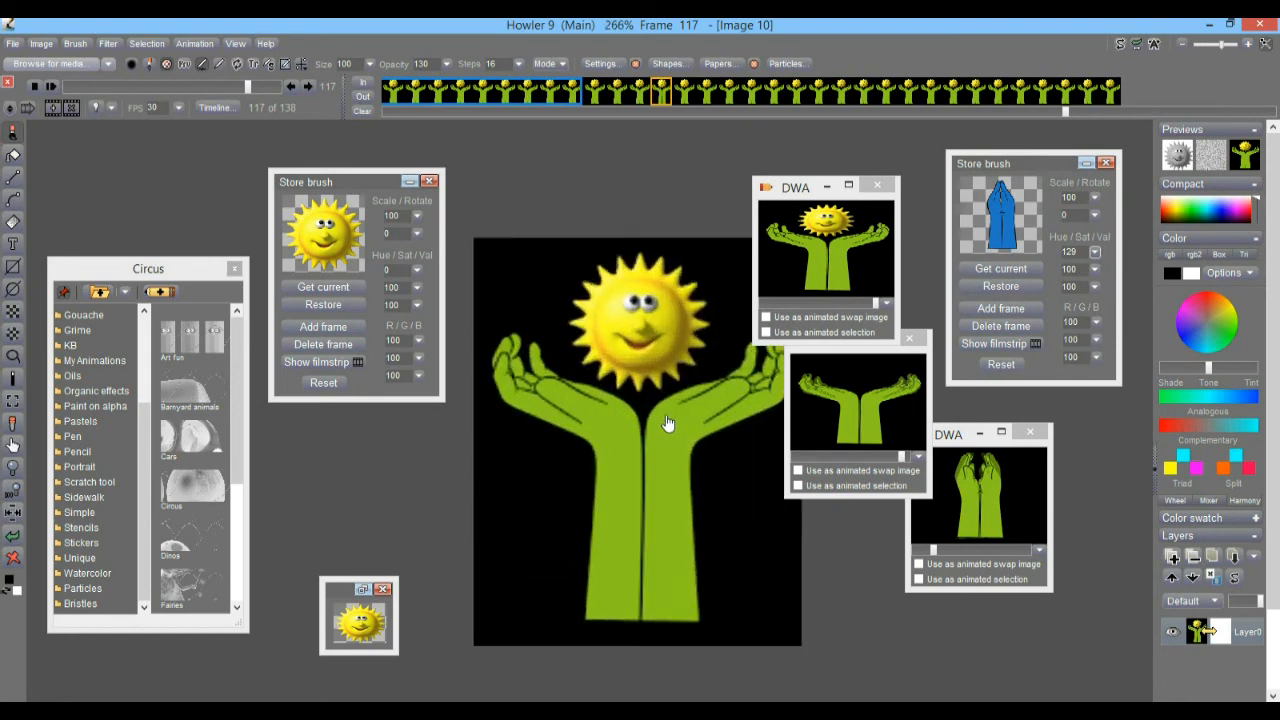
left_click_drag(633, 392, 639, 393)
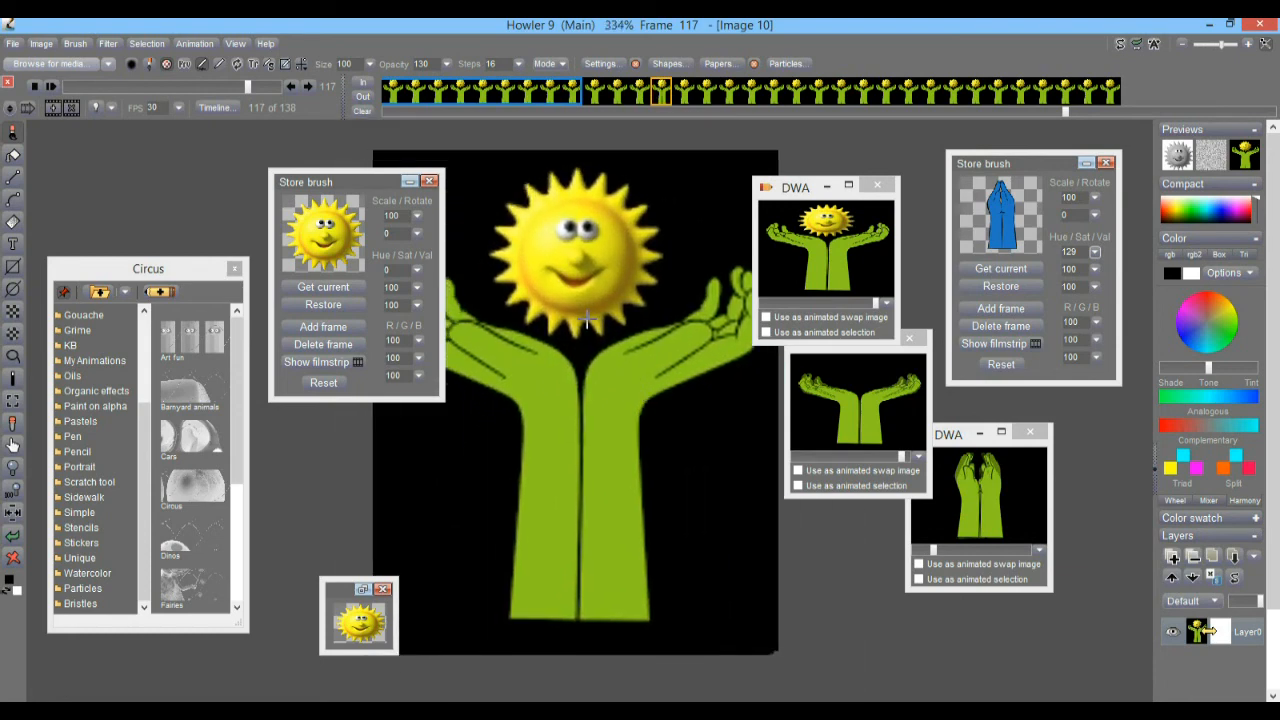
left_click_drag(348, 181, 154, 166)
mouse_move(793, 187)
left_mouse_down()
mouse_move(905, 167)
mouse_move(899, 158)
left_mouse_up()
left_click_drag(240, 85, 196, 88)
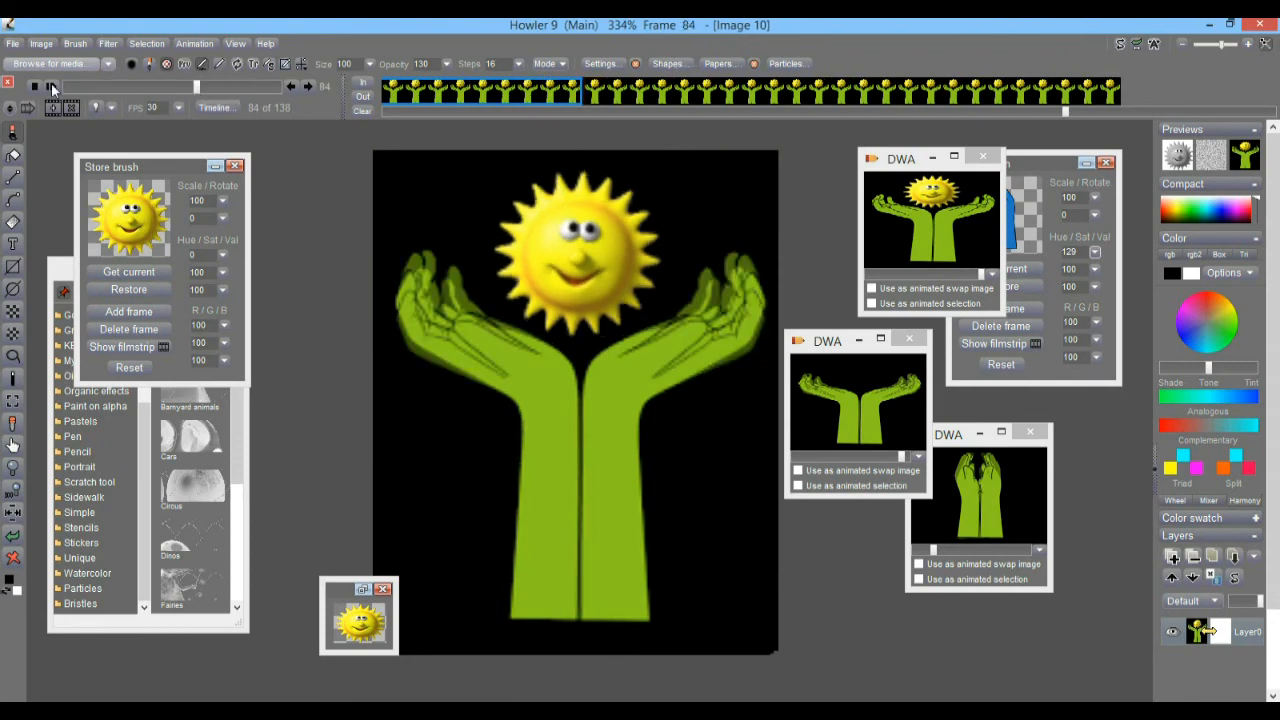
left_click(52, 87)
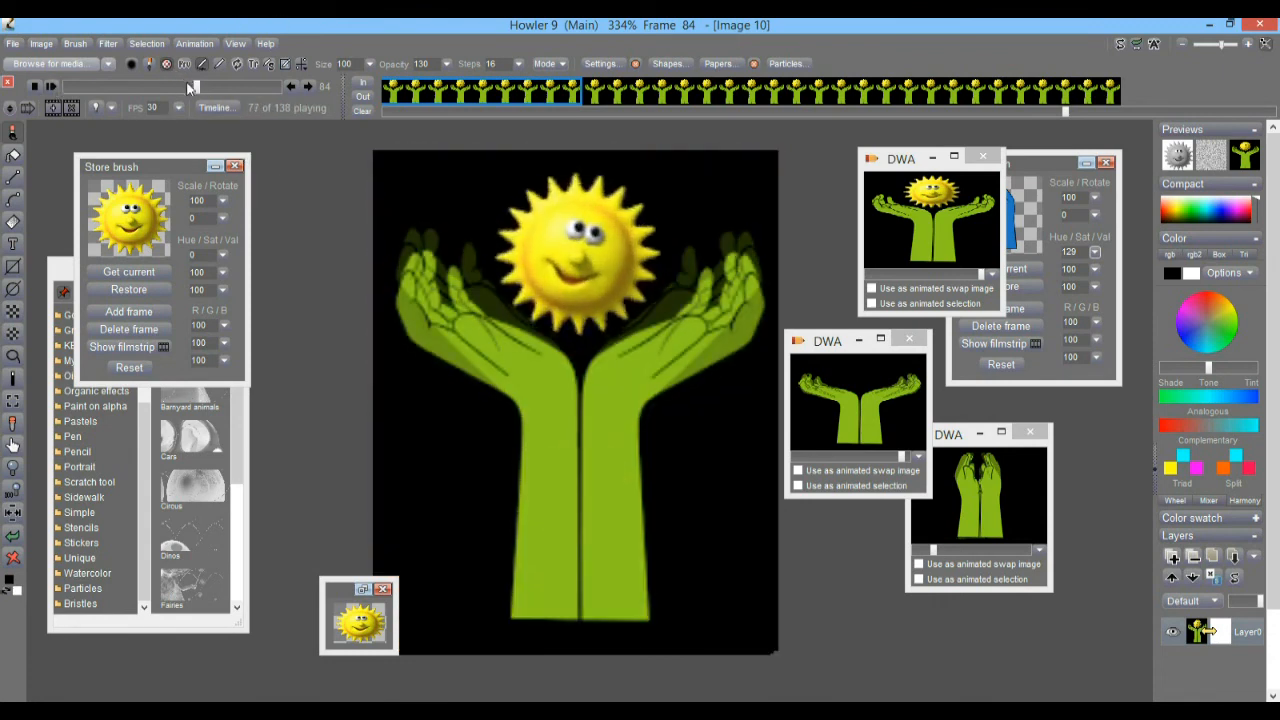
mouse_move(197, 89)
left_mouse_down()
mouse_move(245, 86)
mouse_move(187, 79)
left_mouse_up()
- Store the lengthened animation to disc and place its preview window beside the other stored animations
left_click(181, 39)
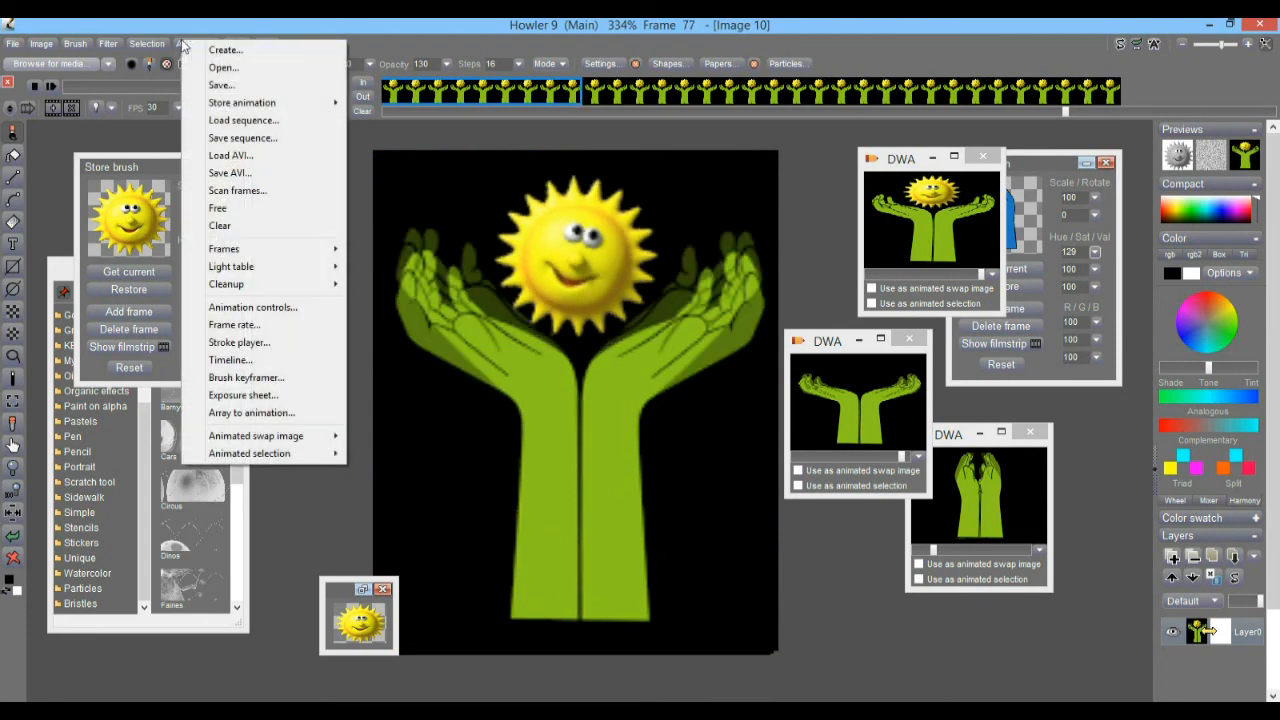
mouse_move(320, 103)
left_click(386, 120)
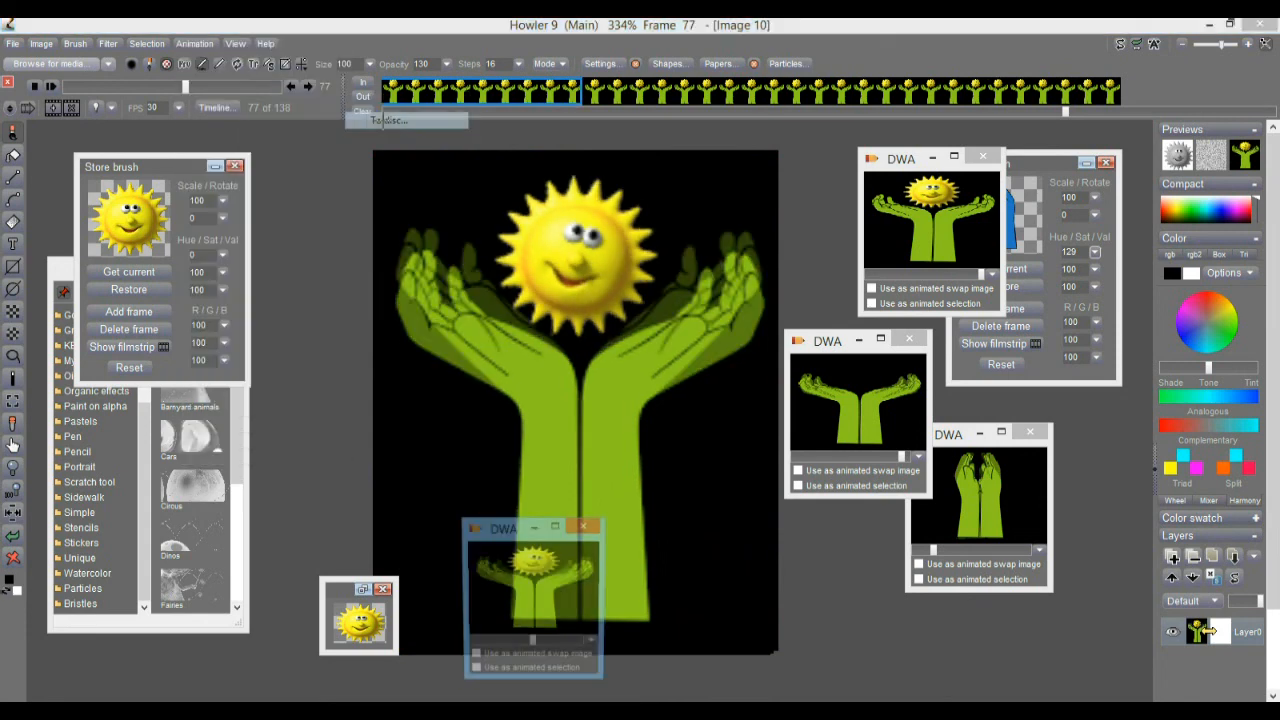
left_click_drag(595, 526, 1030, 292)
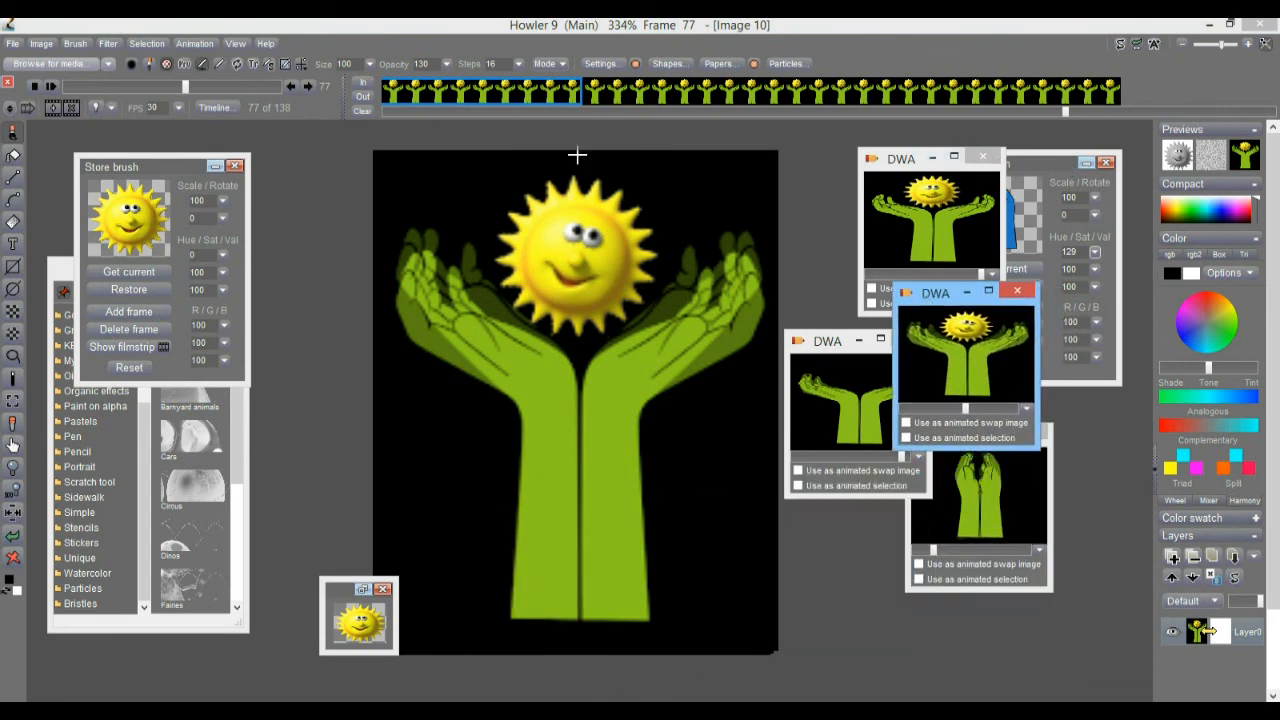
- Minimize the sun and blue hands stored brush windows and set the hands thumbnail apart from the sun thumbnail
left_click(215, 166)
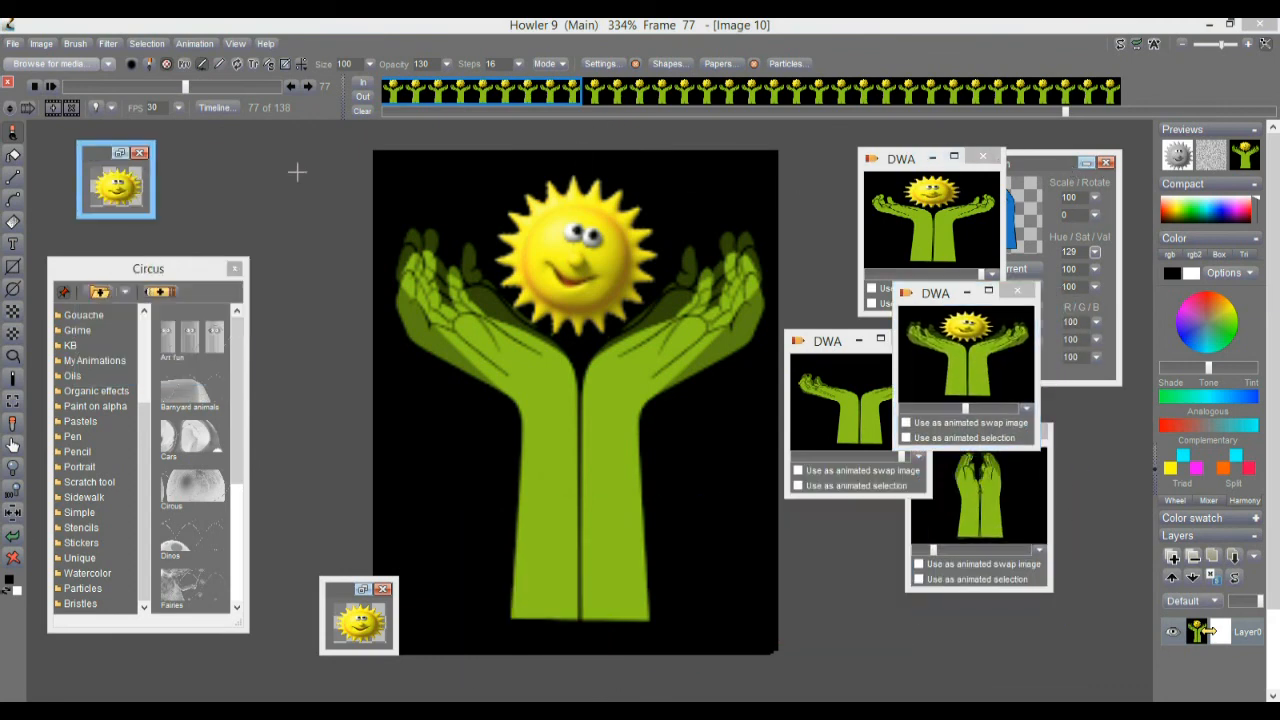
left_click(1064, 160)
left_click(1086, 162)
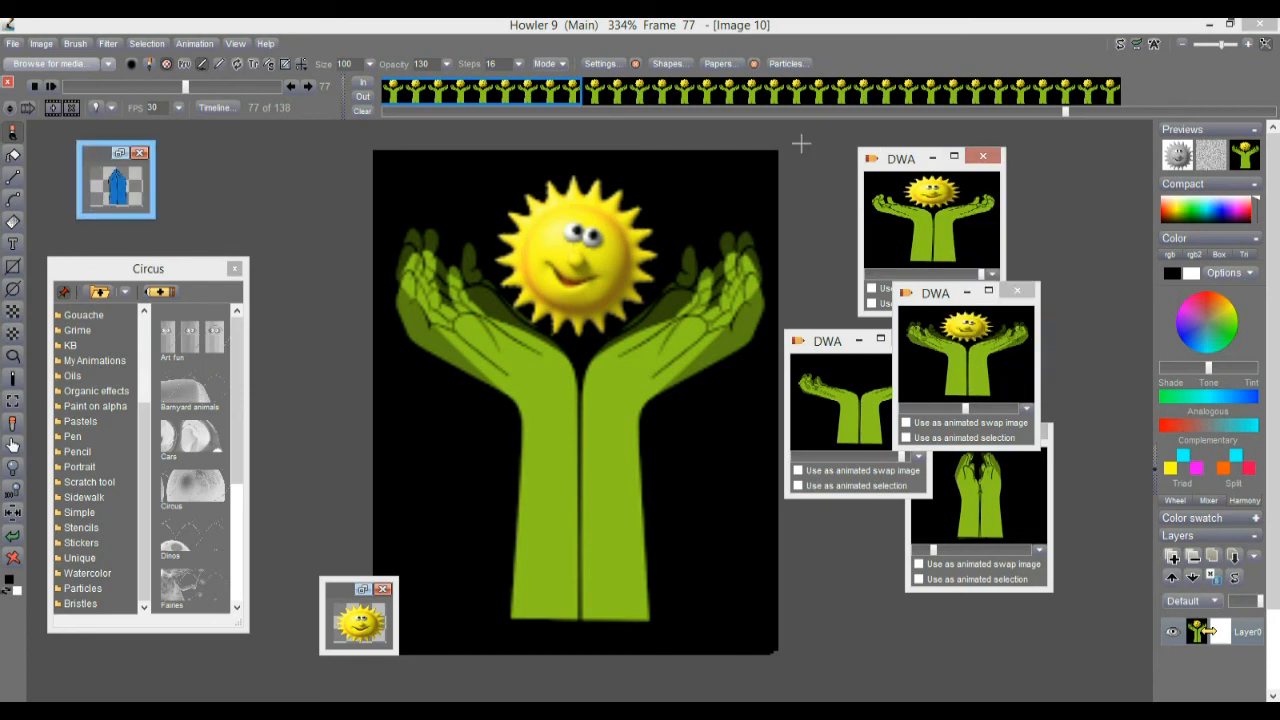
left_click_drag(104, 159, 142, 174)
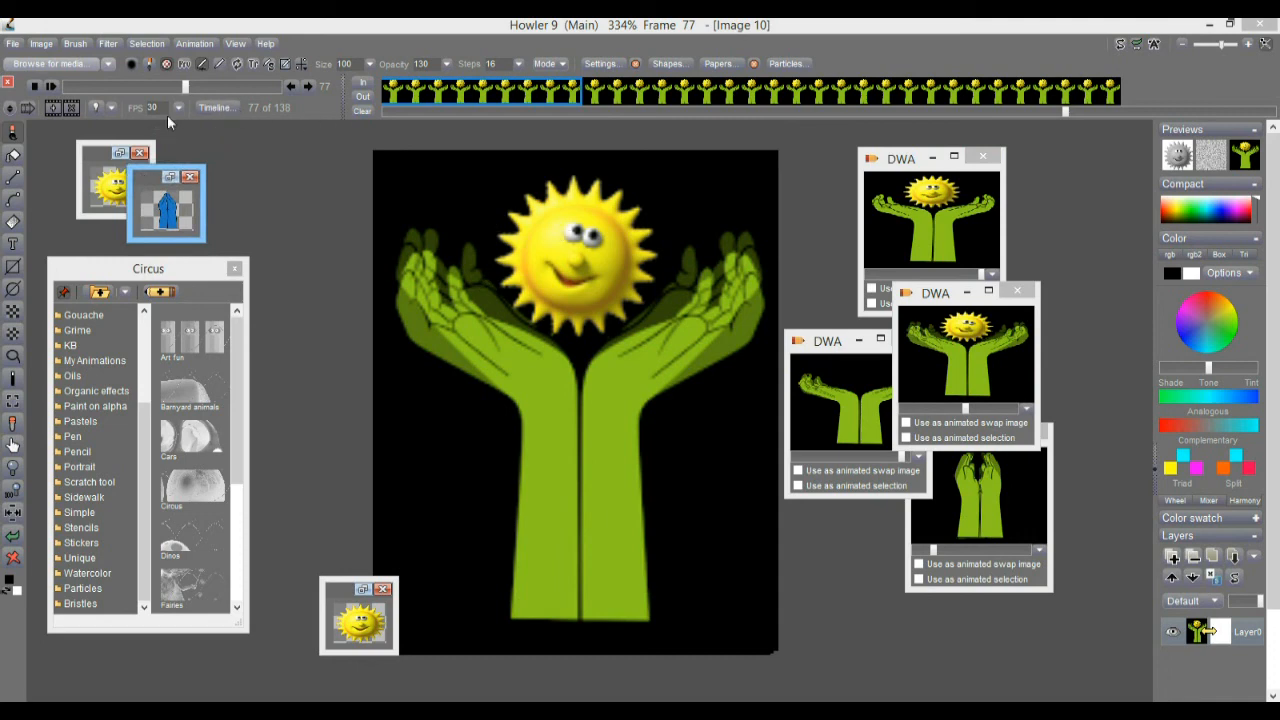
left_click(108, 44)
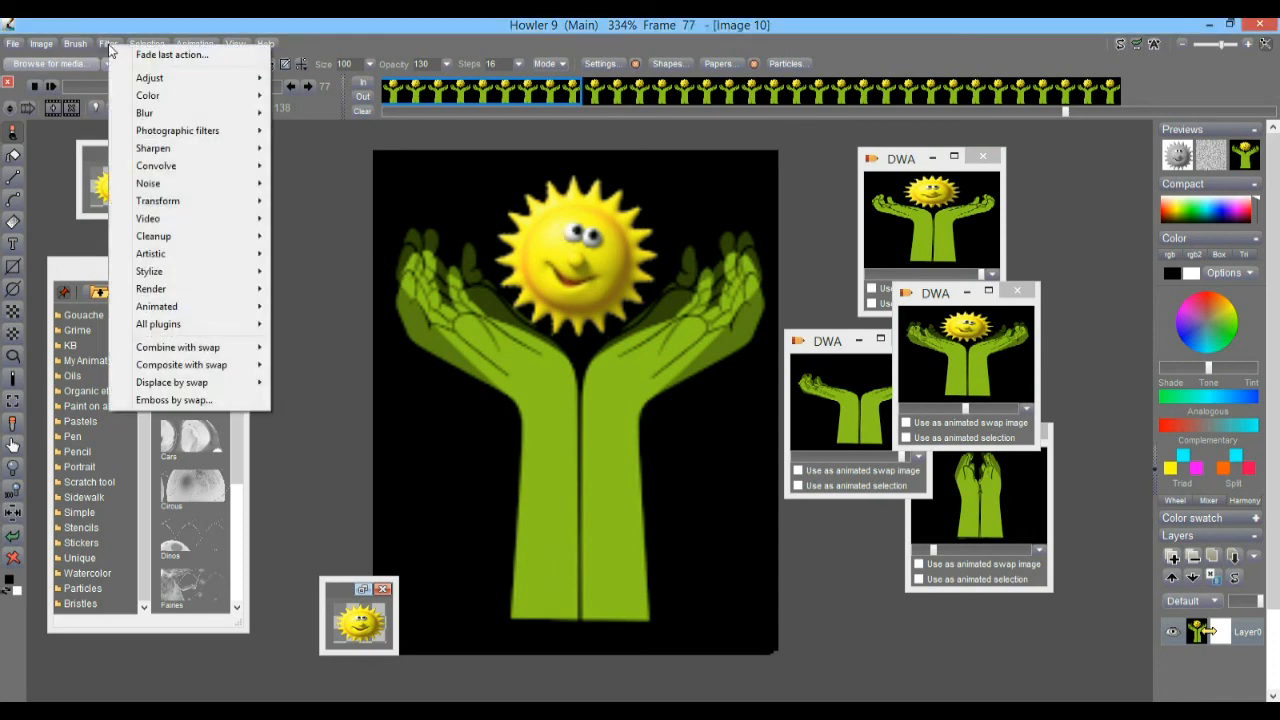
mouse_move(177, 199)
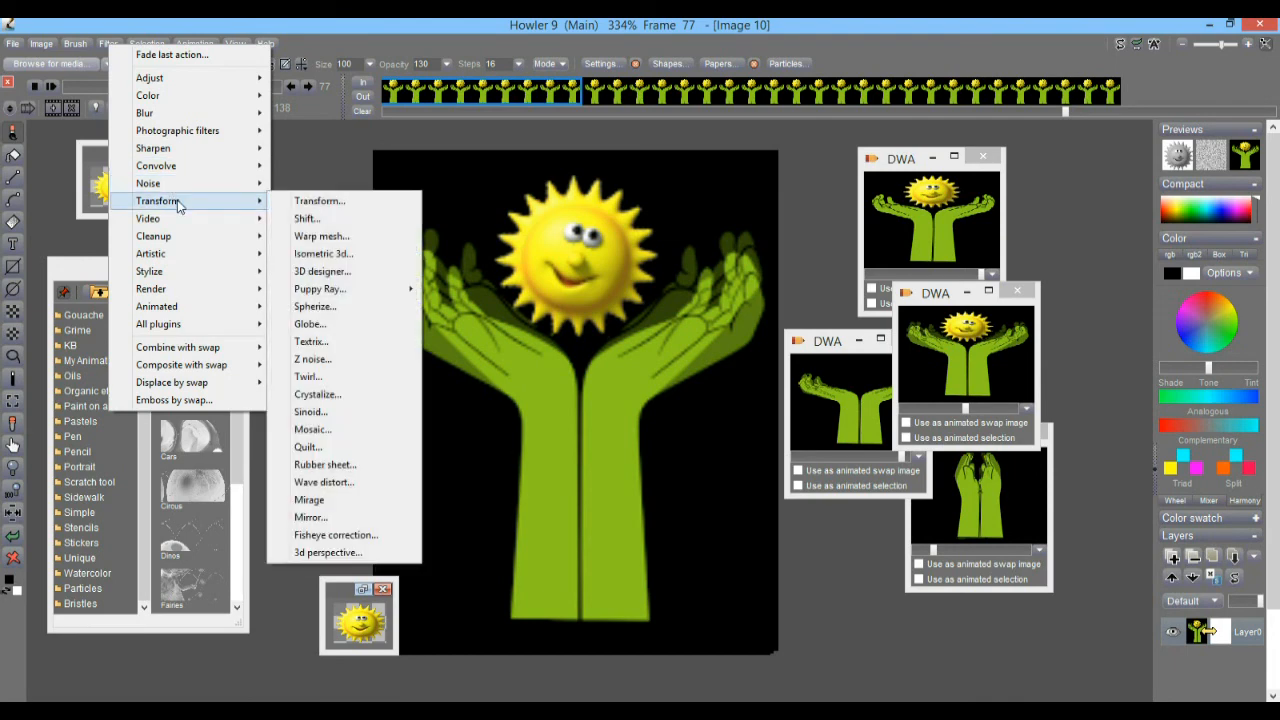
left_click(340, 207)
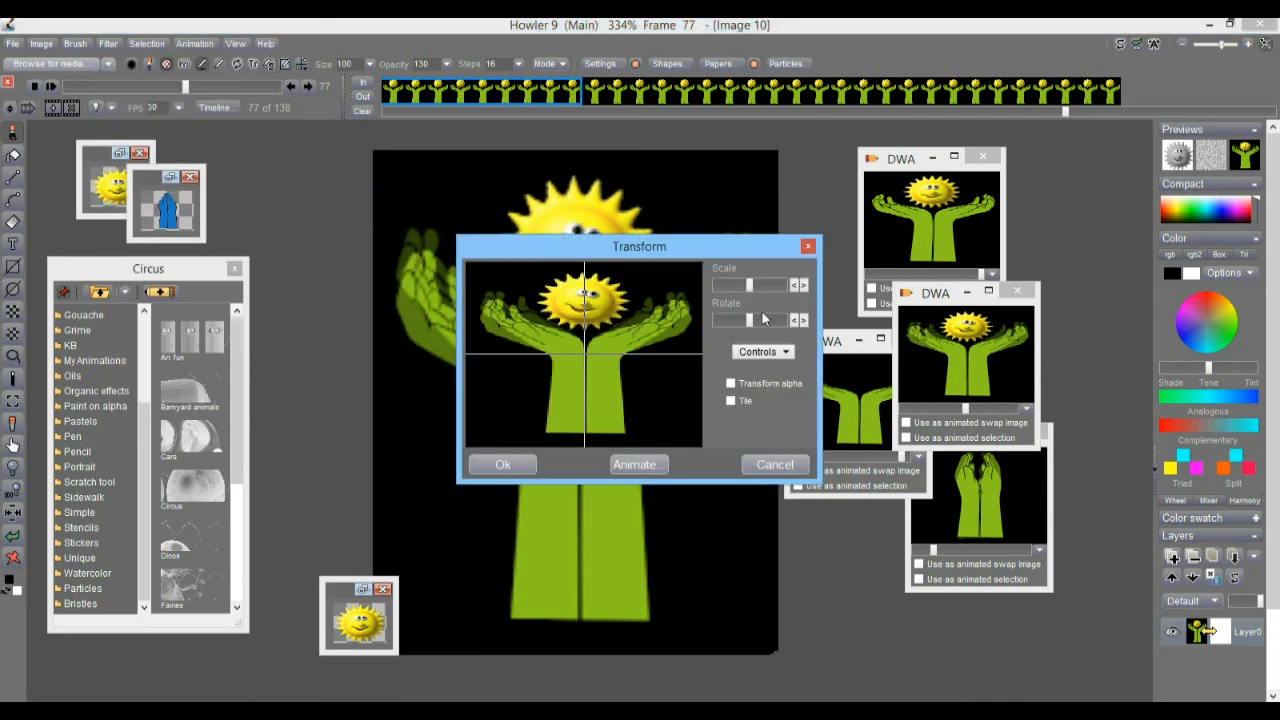
left_click_drag(755, 283, 761, 288)
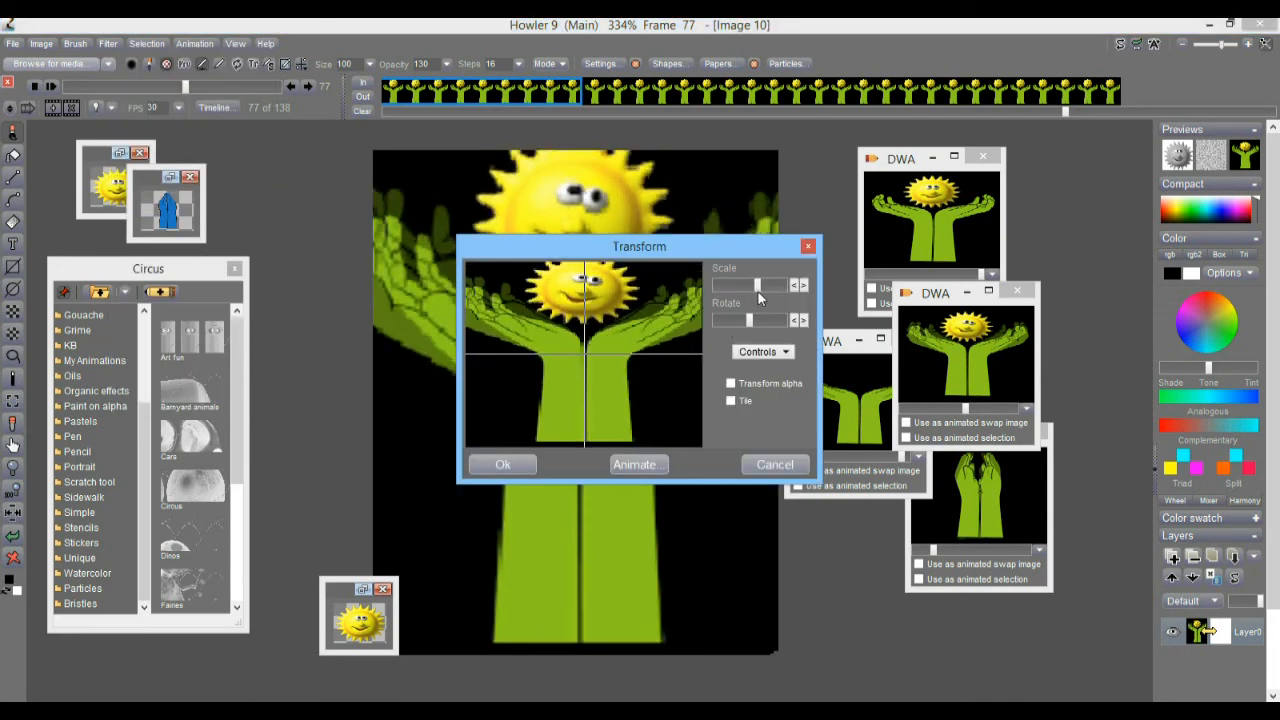
left_click(782, 466)
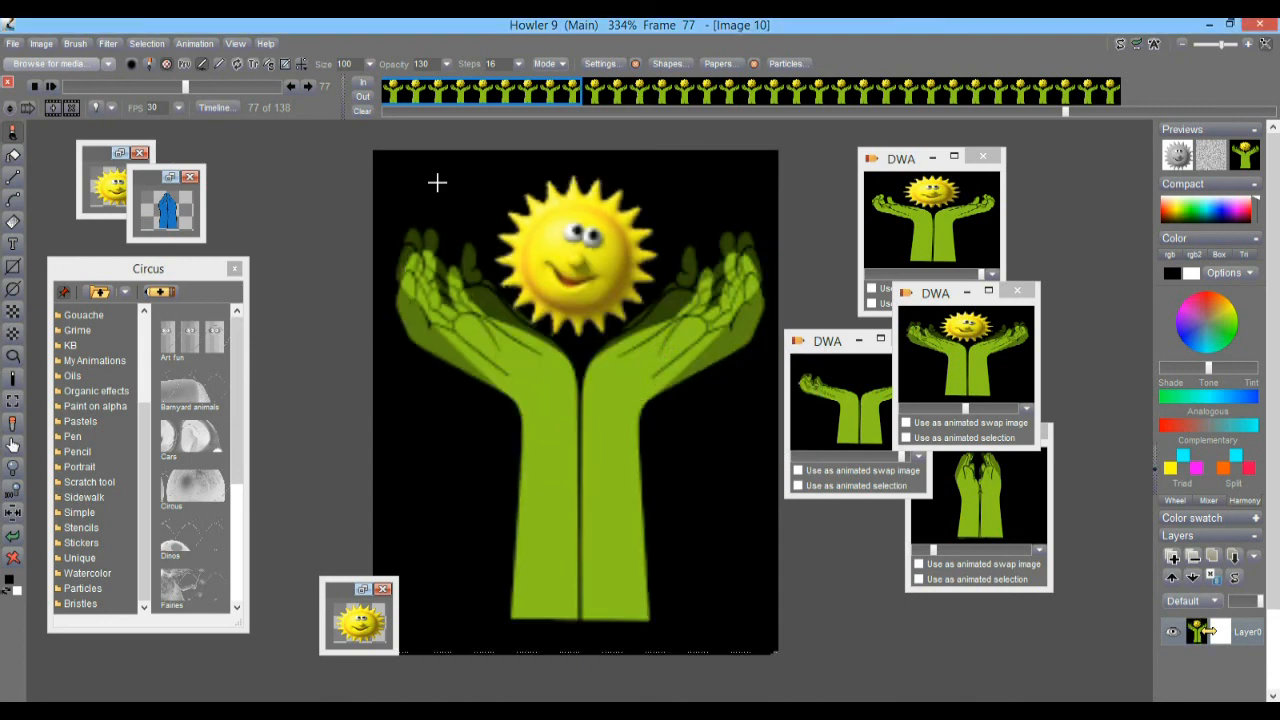
- Go to frame 137, open the timeline editor with the Transform filter, and move the editor clear of the artwork
left_click(214, 86)
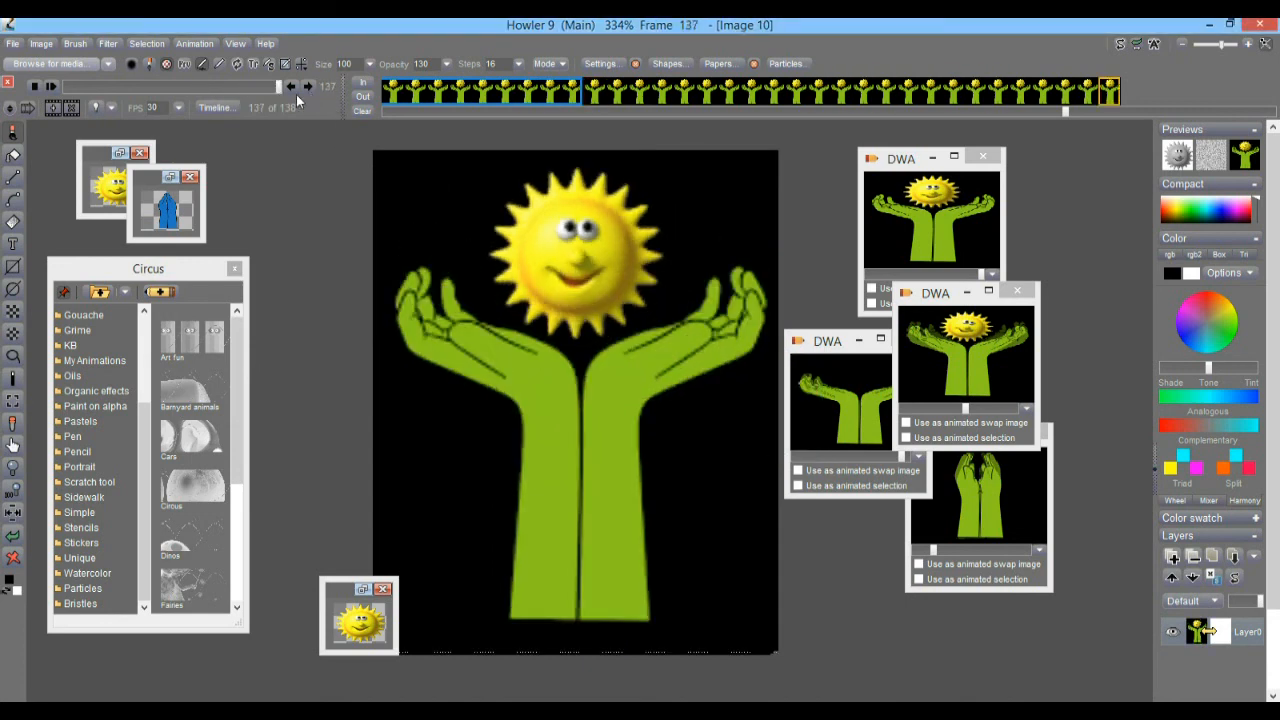
left_click_drag(210, 90, 283, 84)
left_click(209, 108)
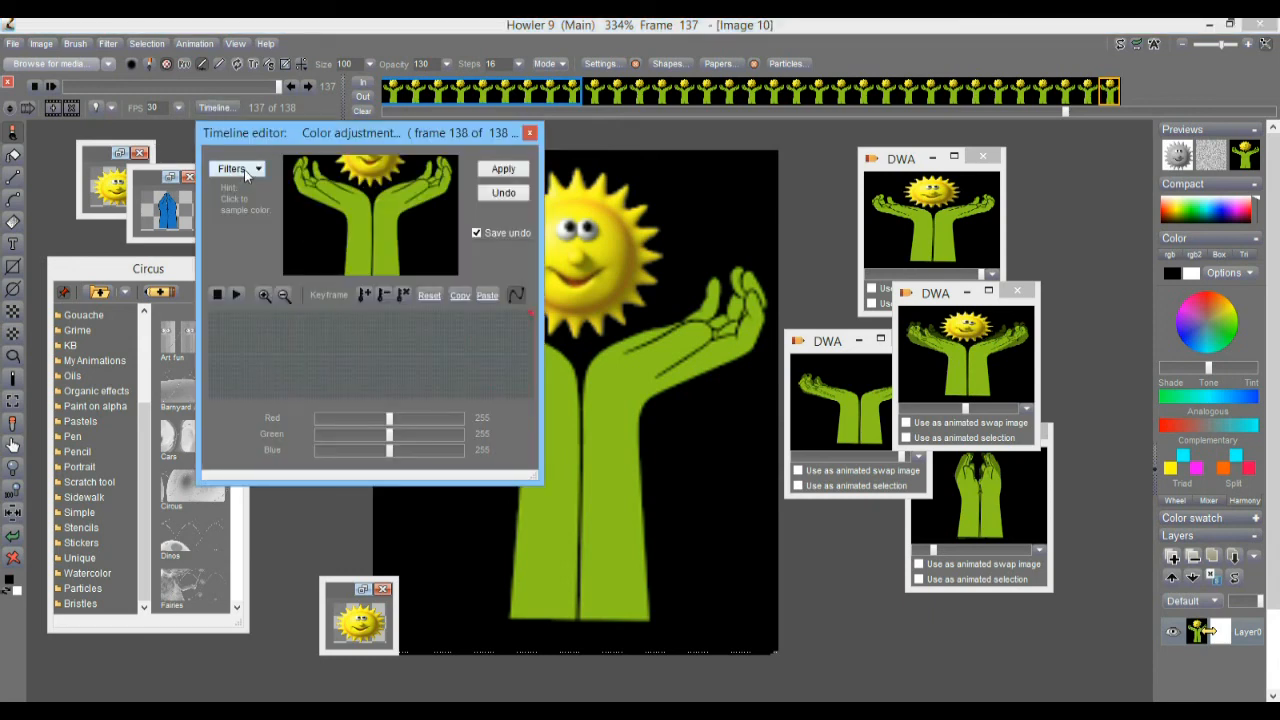
left_click(241, 172)
scroll(463, 352, "down", 15)
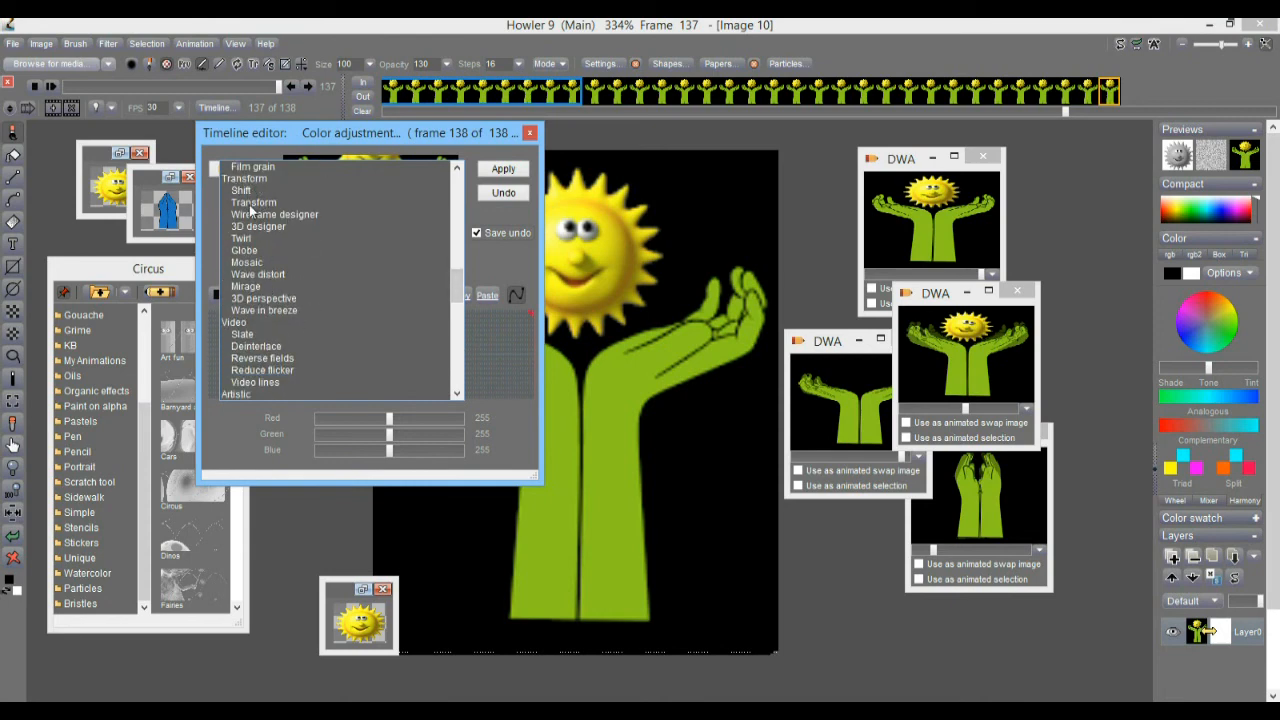
left_click(250, 203)
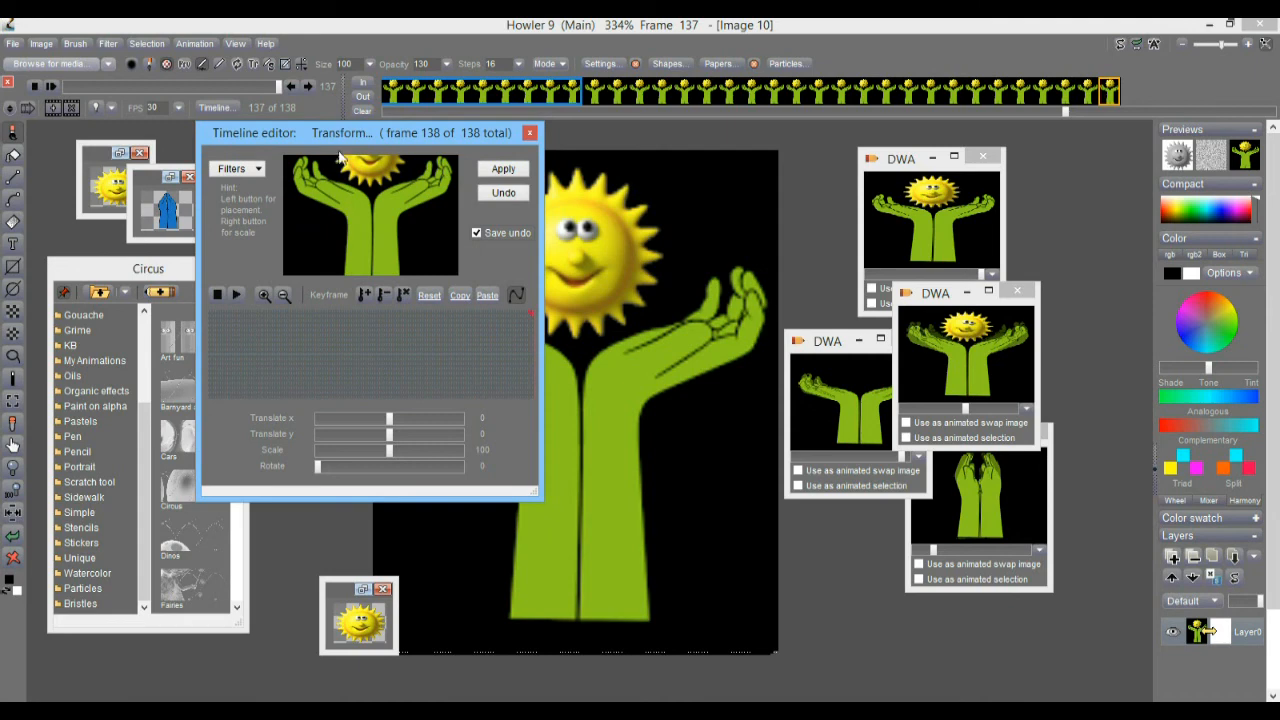
left_click_drag(344, 138, 180, 178)
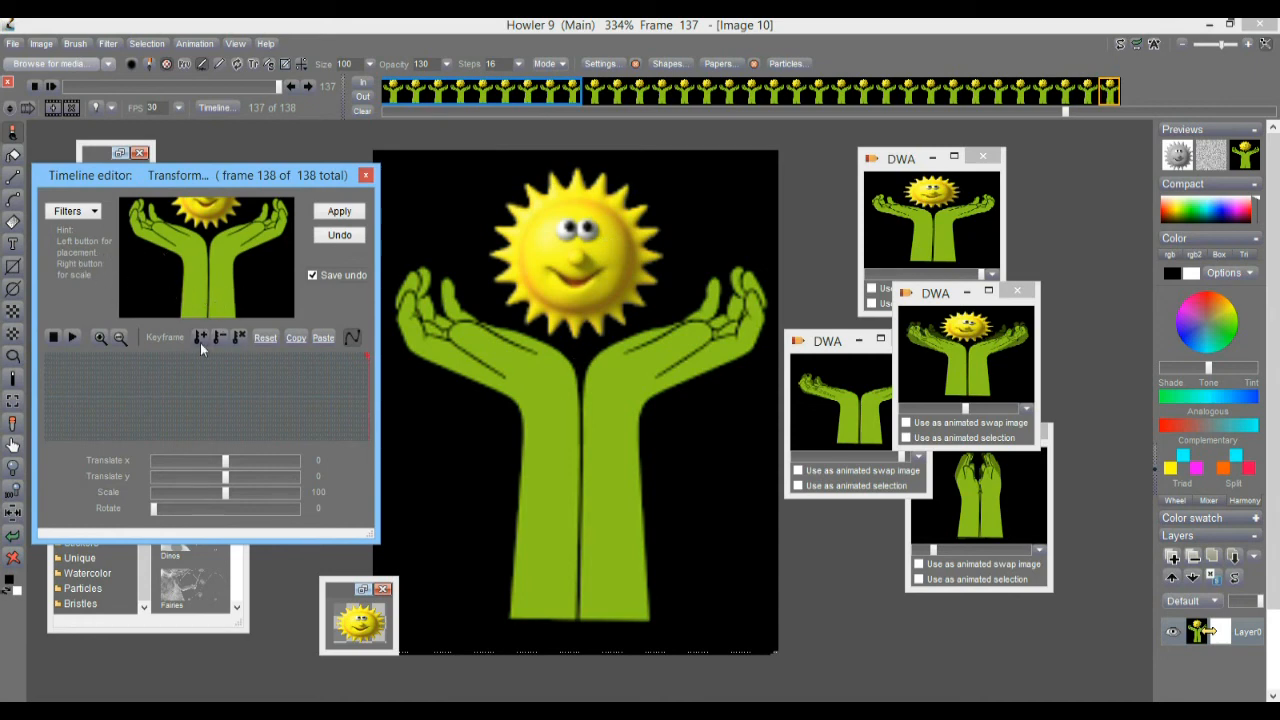
- Add a Transform keyframe at frame 81 with Translate x -16, Translate y 16 and Scale 100
mouse_move(212, 254)
left_mouse_down()
mouse_move(227, 416)
mouse_move(199, 271)
left_mouse_up()
left_click_drag(69, 394, 238, 441)
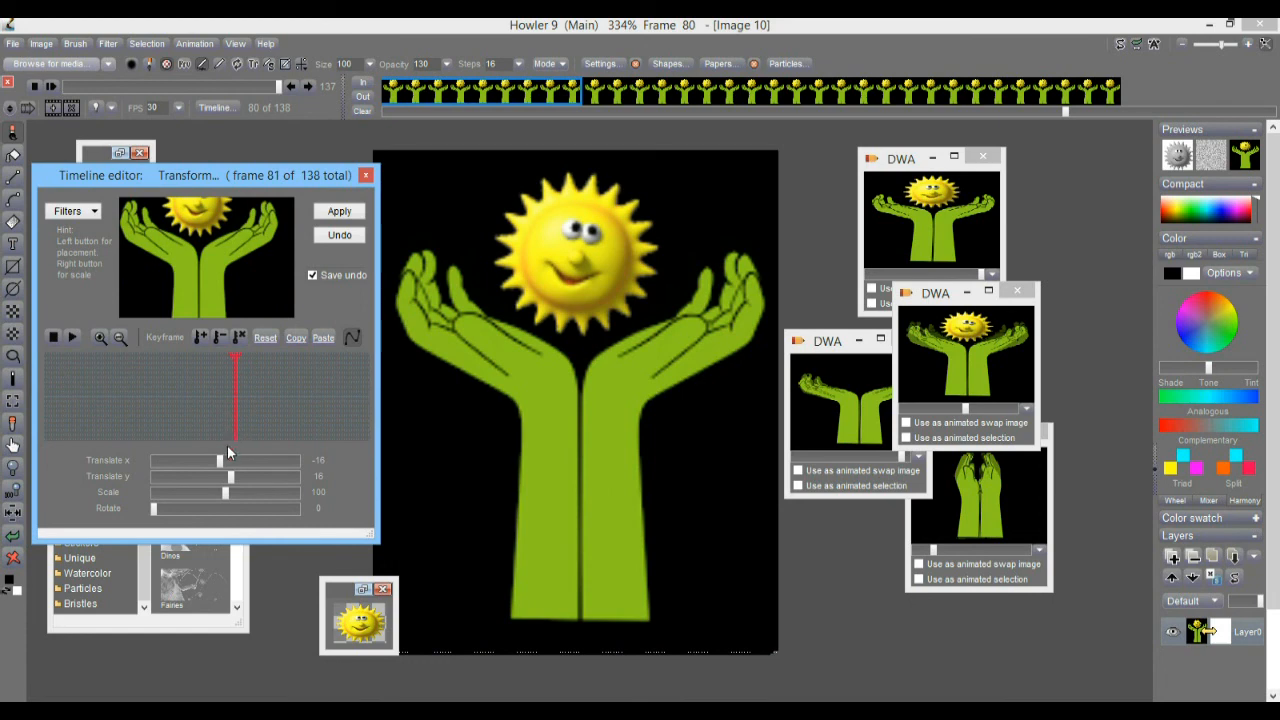
left_click(199, 339)
- Add a second Transform keyframe at frame 108 with Scale 137, Translate x -1 and Translate y 68
left_click_drag(243, 388, 298, 408)
left_click_drag(233, 493, 253, 497)
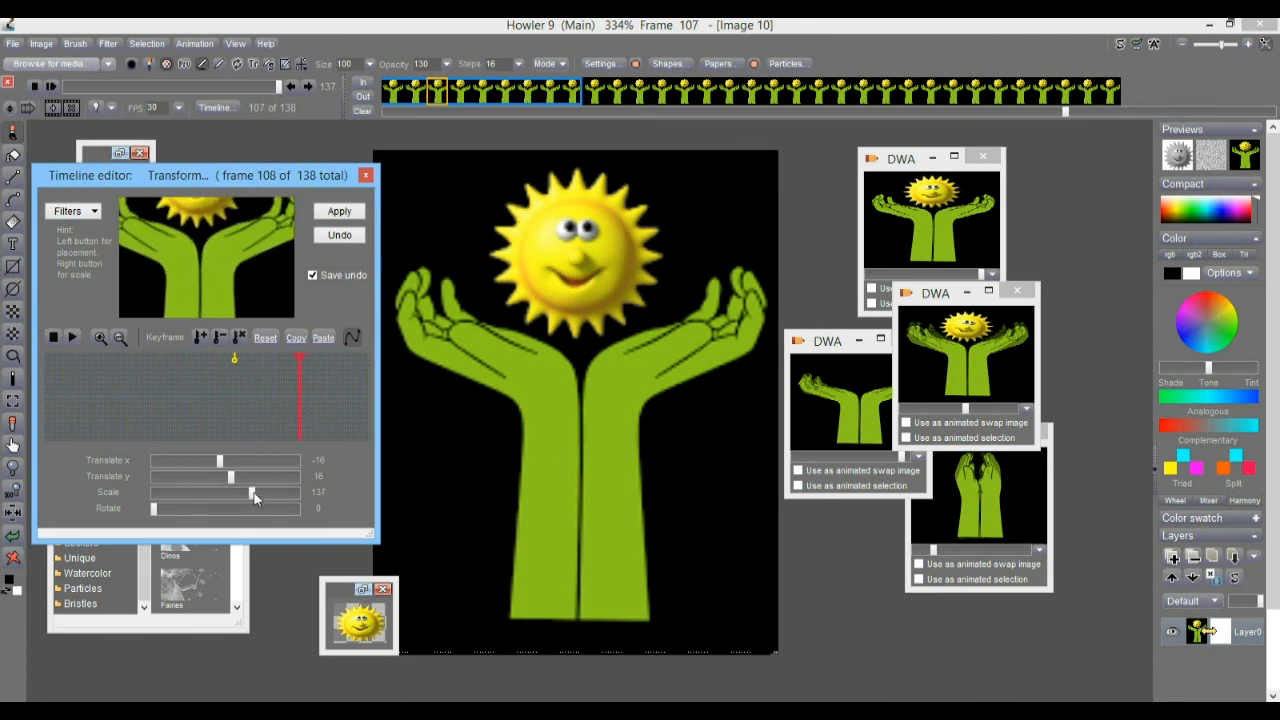
left_click_drag(199, 224, 205, 332)
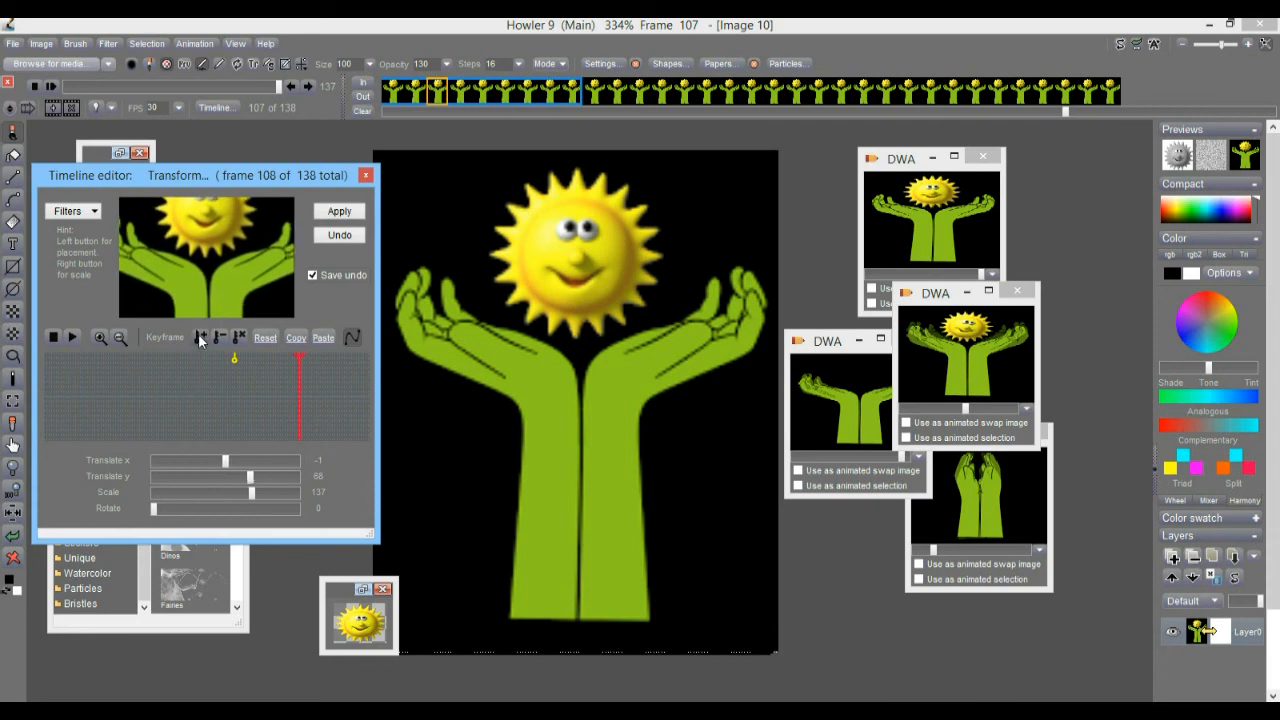
left_click(199, 337)
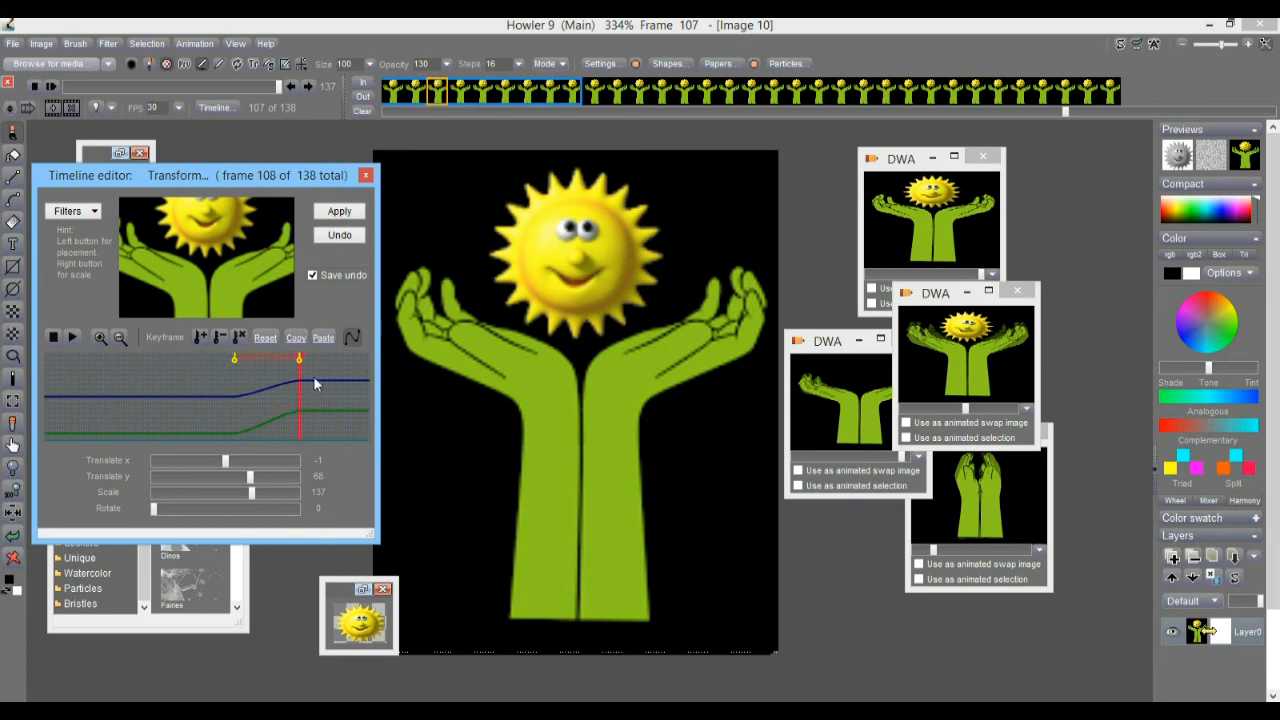
- Move the second Transform keyframe towards the animation's end, apply the Transform to the timeline, and play back the result
mouse_move(301, 389)
left_mouse_down()
mouse_move(359, 387)
mouse_move(182, 396)
mouse_move(313, 403)
mouse_move(306, 372)
mouse_move(352, 367)
mouse_move(220, 387)
mouse_move(354, 398)
mouse_move(233, 403)
left_mouse_up()
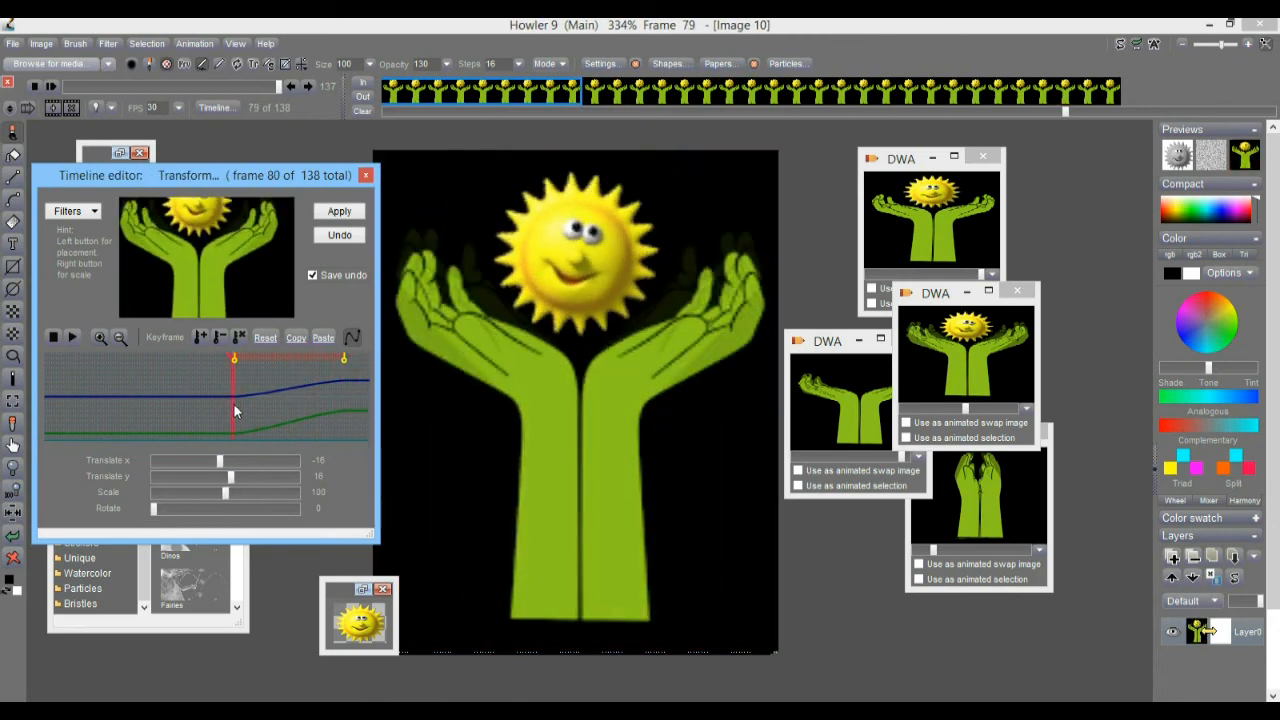
left_click(341, 212)
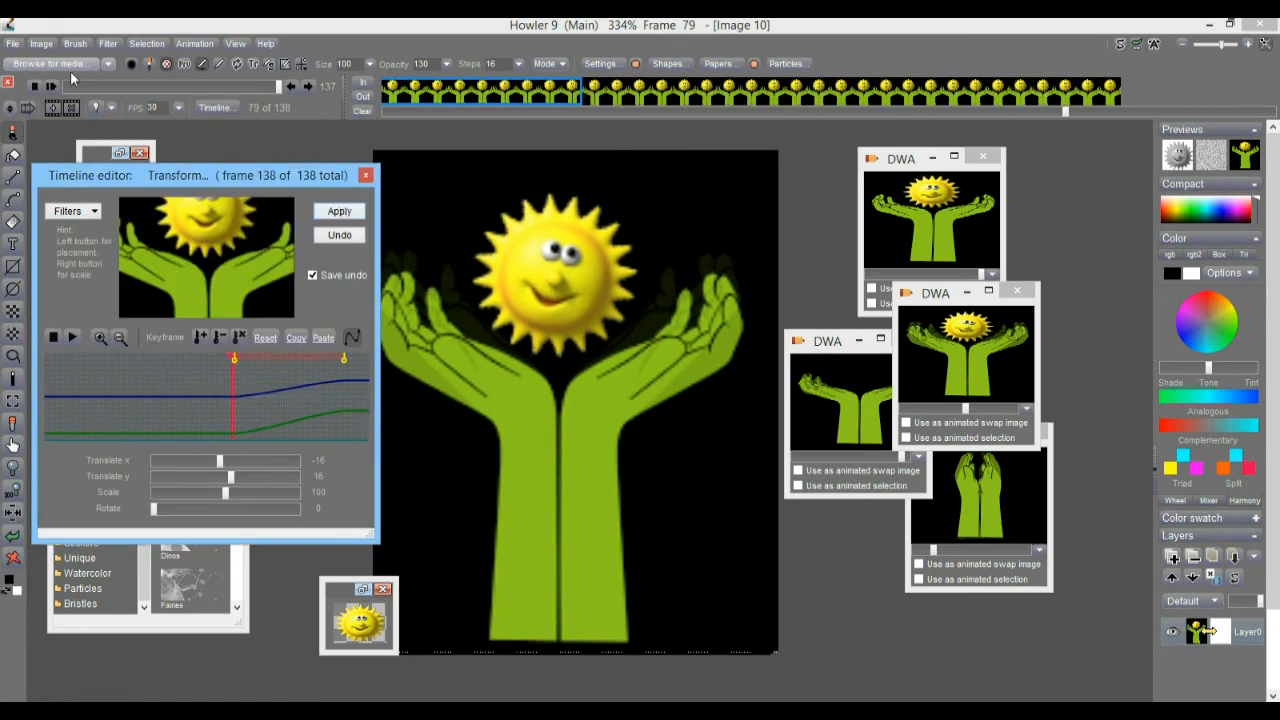
left_click_drag(243, 87, 174, 95)
left_click(51, 87)
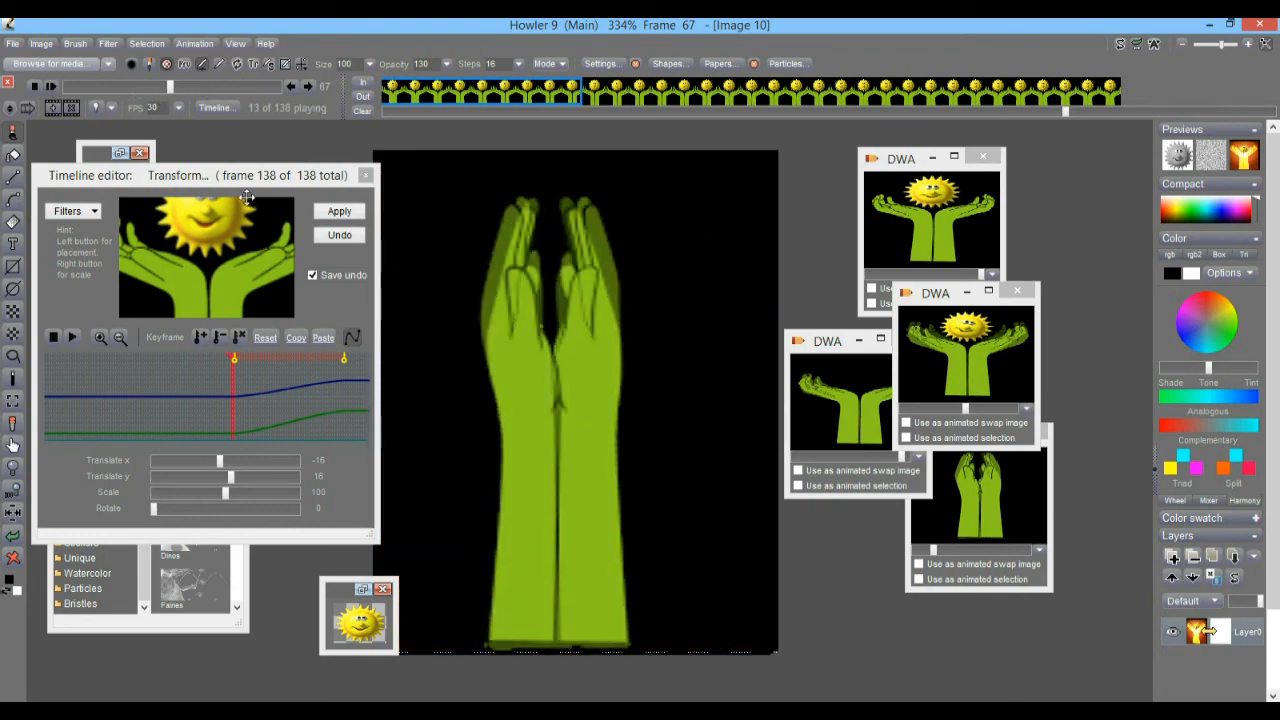
mouse_move(197, 91)
left_mouse_down()
mouse_move(145, 85)
mouse_move(218, 88)
left_mouse_up()
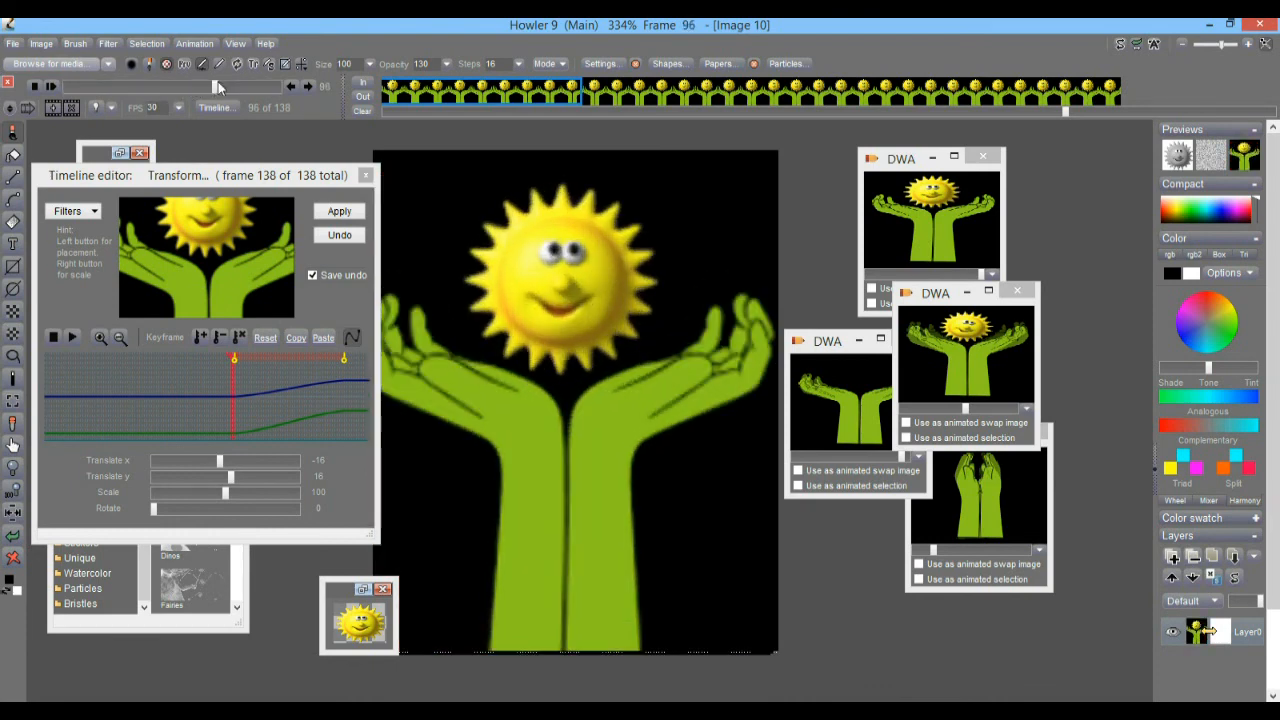
- Store the zoomed animation, place its window among the other stored animations, and close the timeline editor
left_click(205, 46)
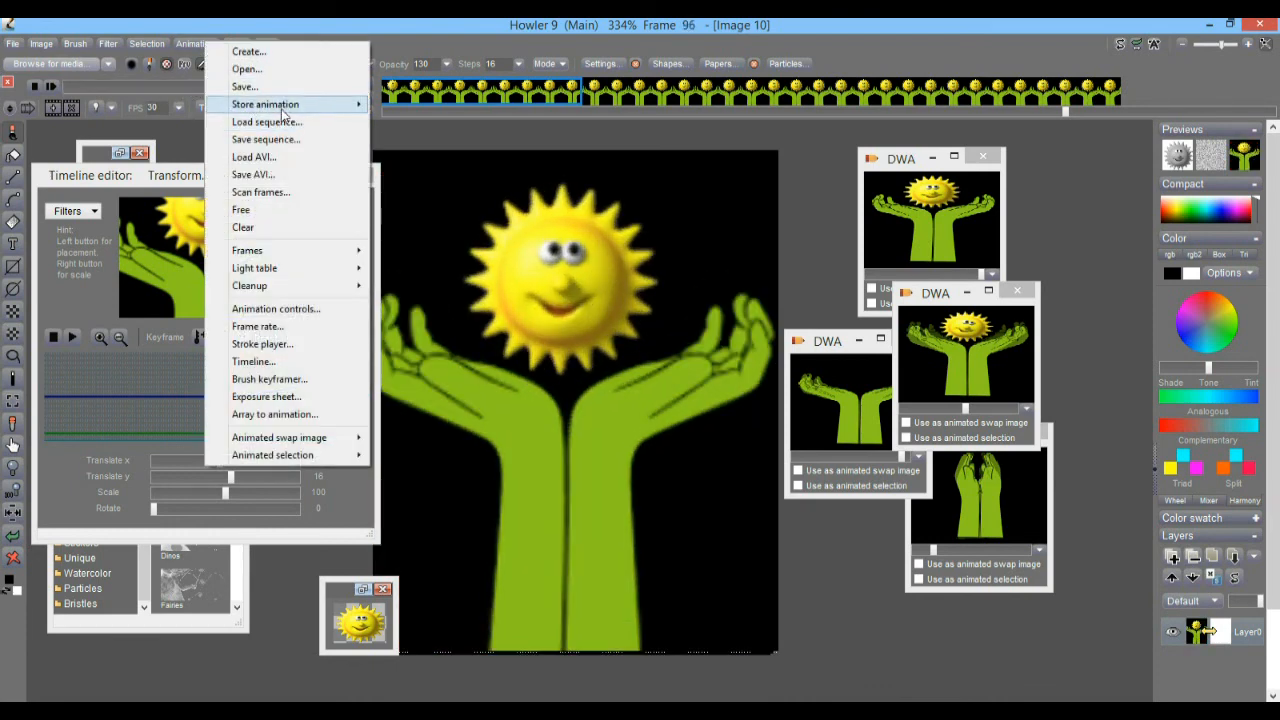
mouse_move(280, 106)
left_click(422, 104)
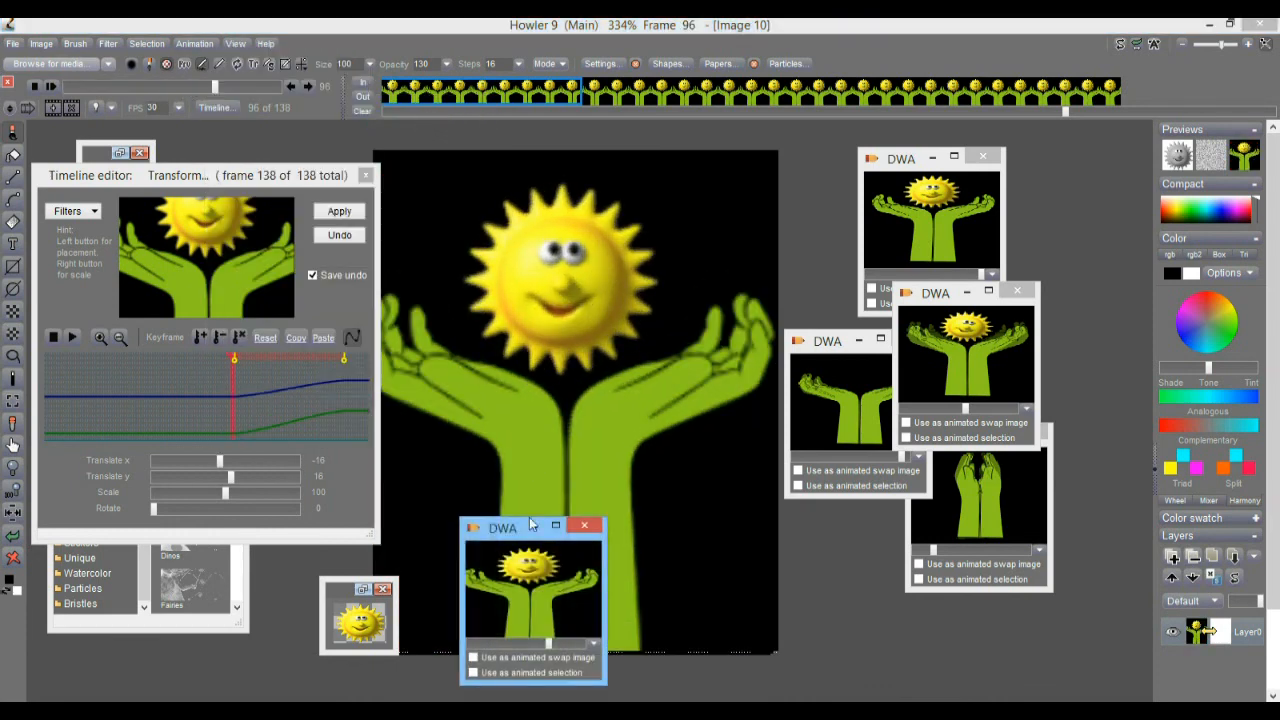
left_click_drag(505, 535, 853, 218)
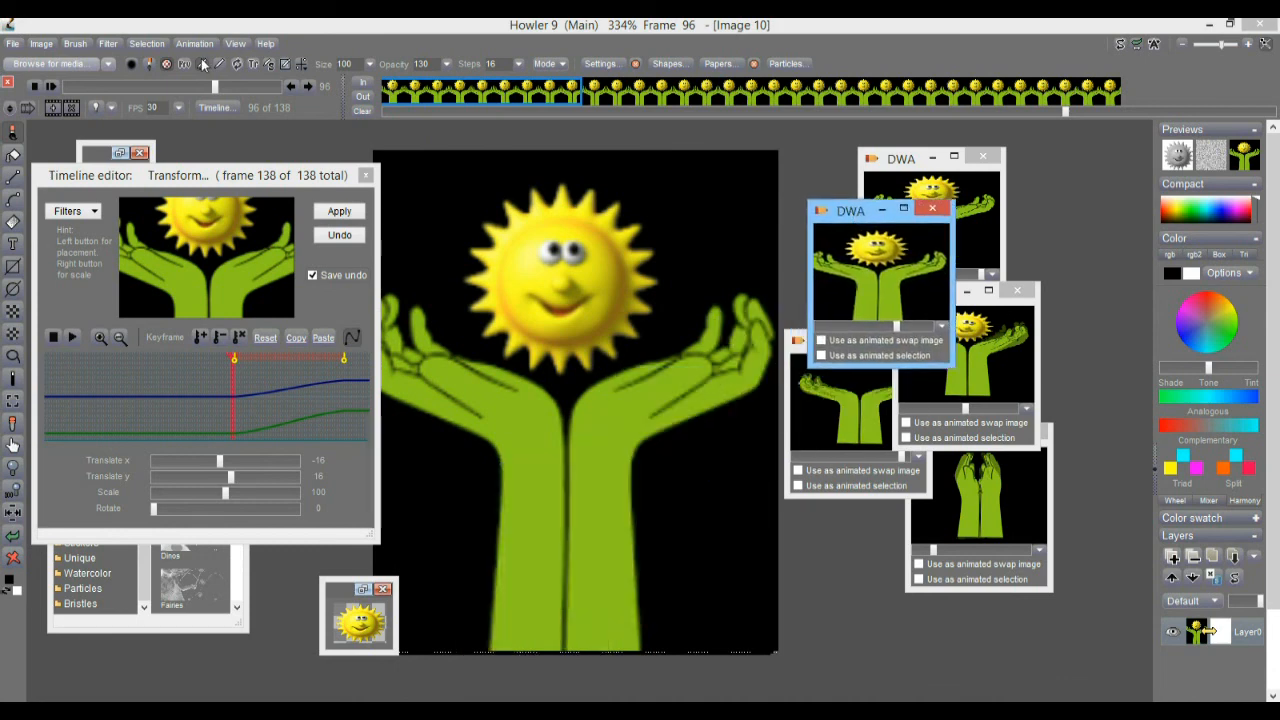
left_click(366, 176)
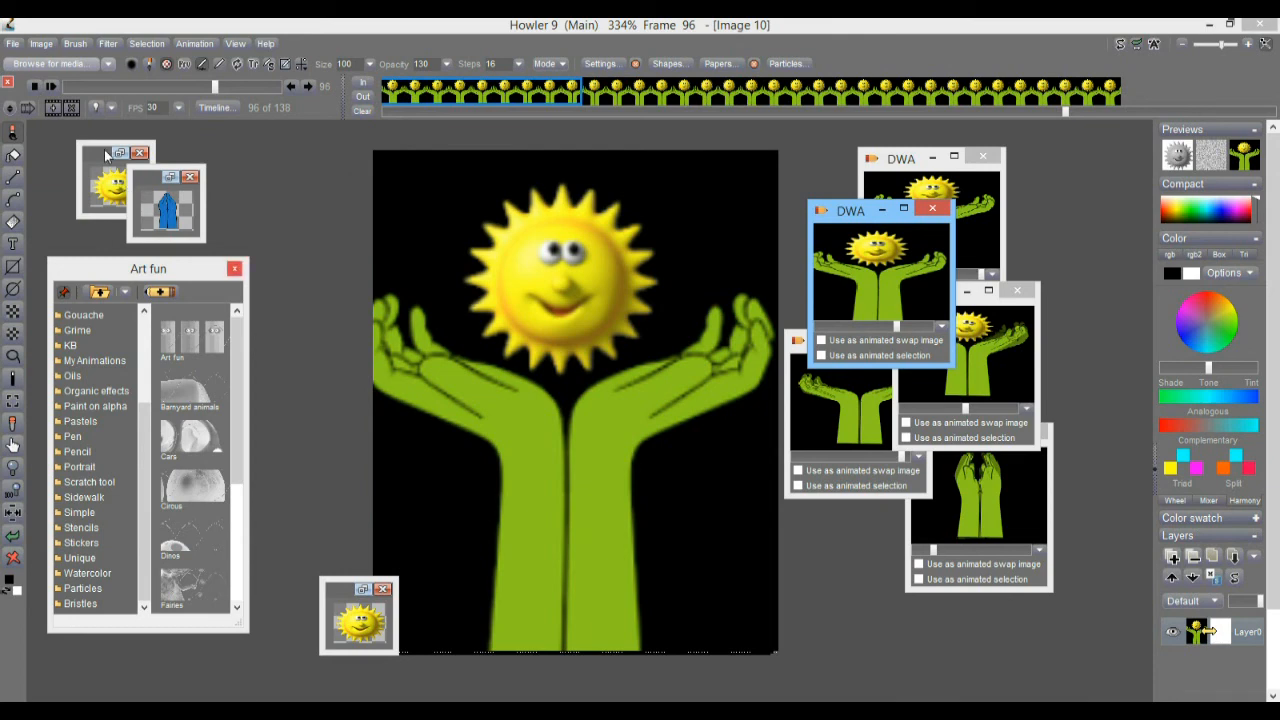
- Pick up the blue hands stored brush, expand its settings window, and set it beside the sun thumbnail
left_click(149, 186)
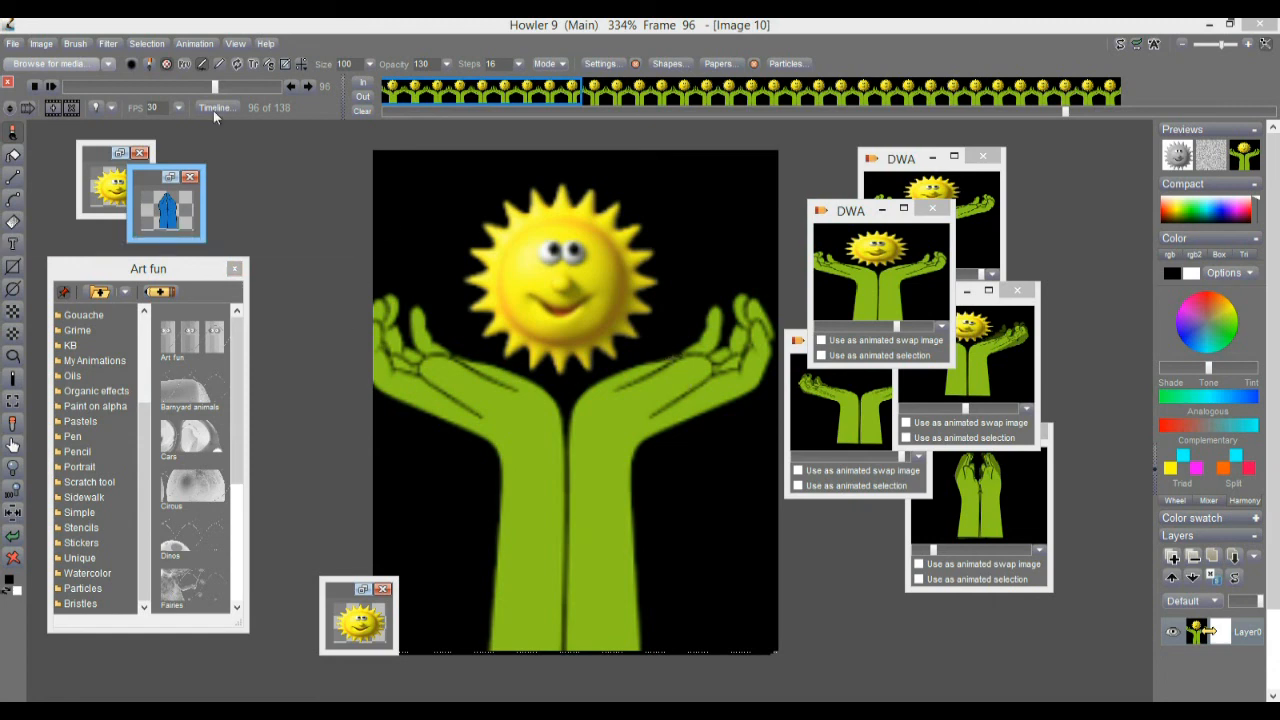
left_click(160, 205)
left_click(187, 66)
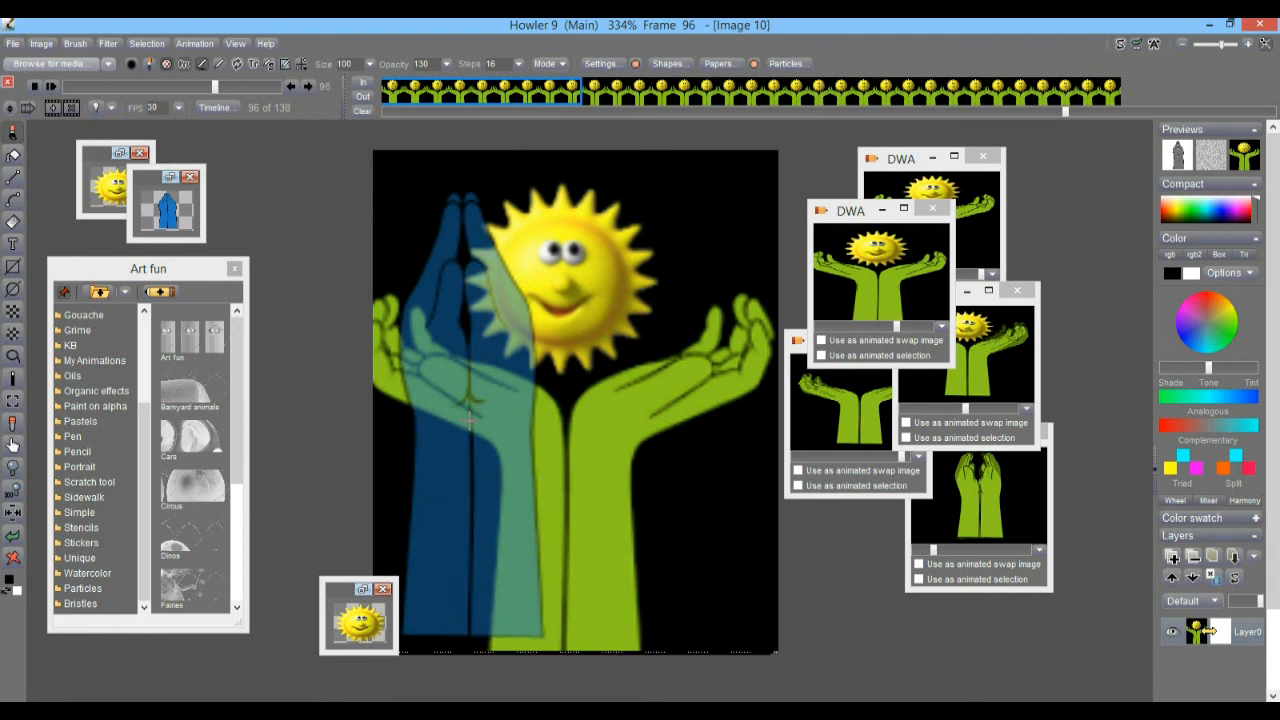
left_click(171, 179)
mouse_move(1038, 165)
left_mouse_down()
mouse_move(369, 176)
mouse_move(314, 157)
left_mouse_up()
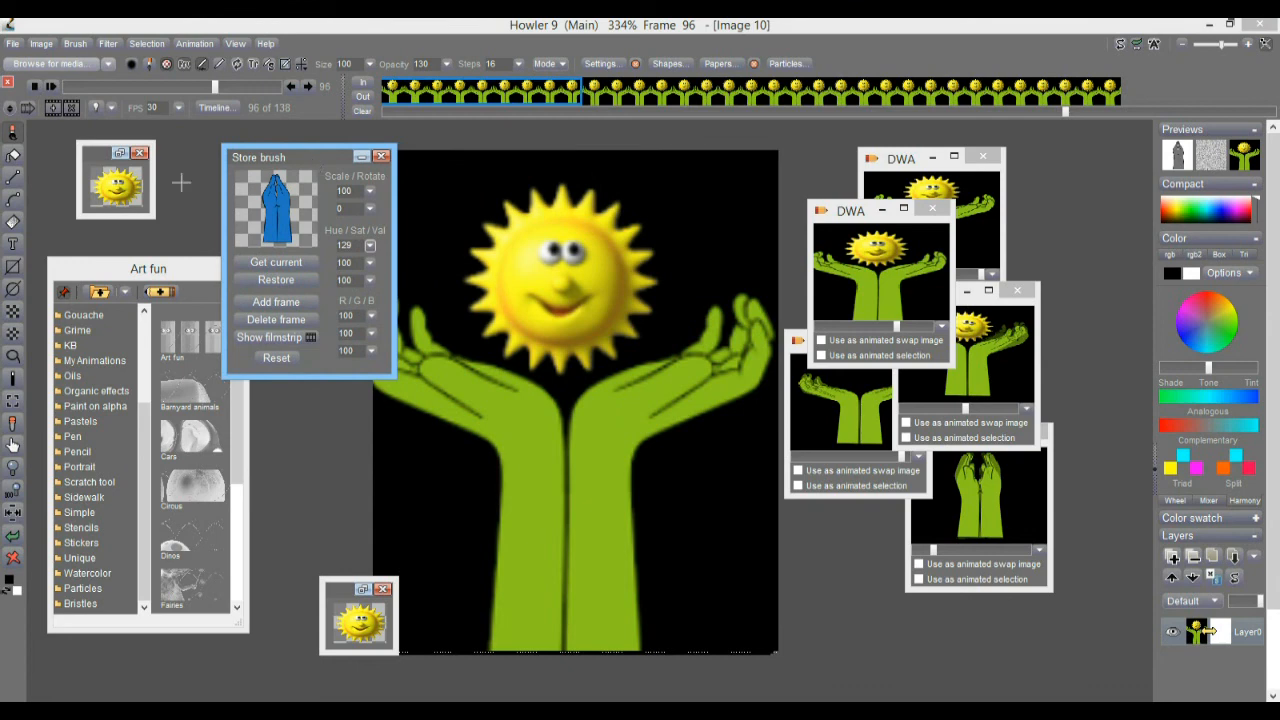
- Load the 11 hands opening brush from the My Animations presets, test it on the canvas and undo the test strokes
left_click(180, 380)
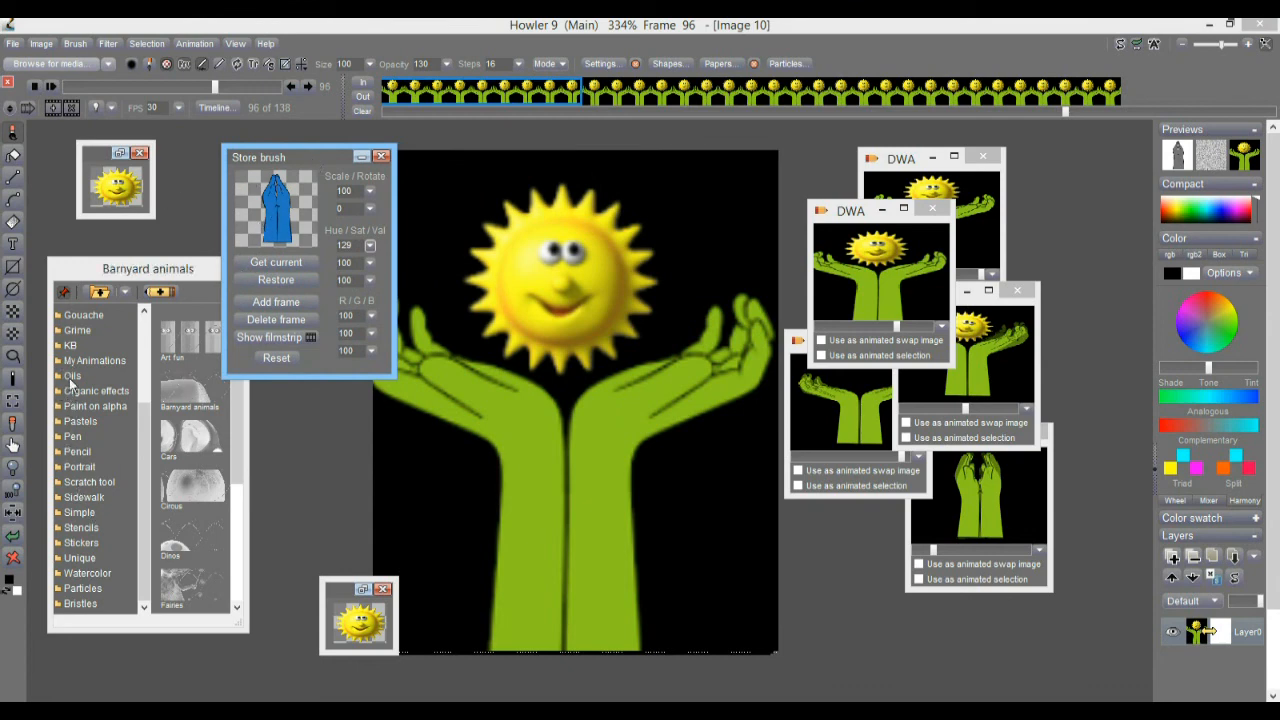
left_click(85, 362)
left_click(198, 345)
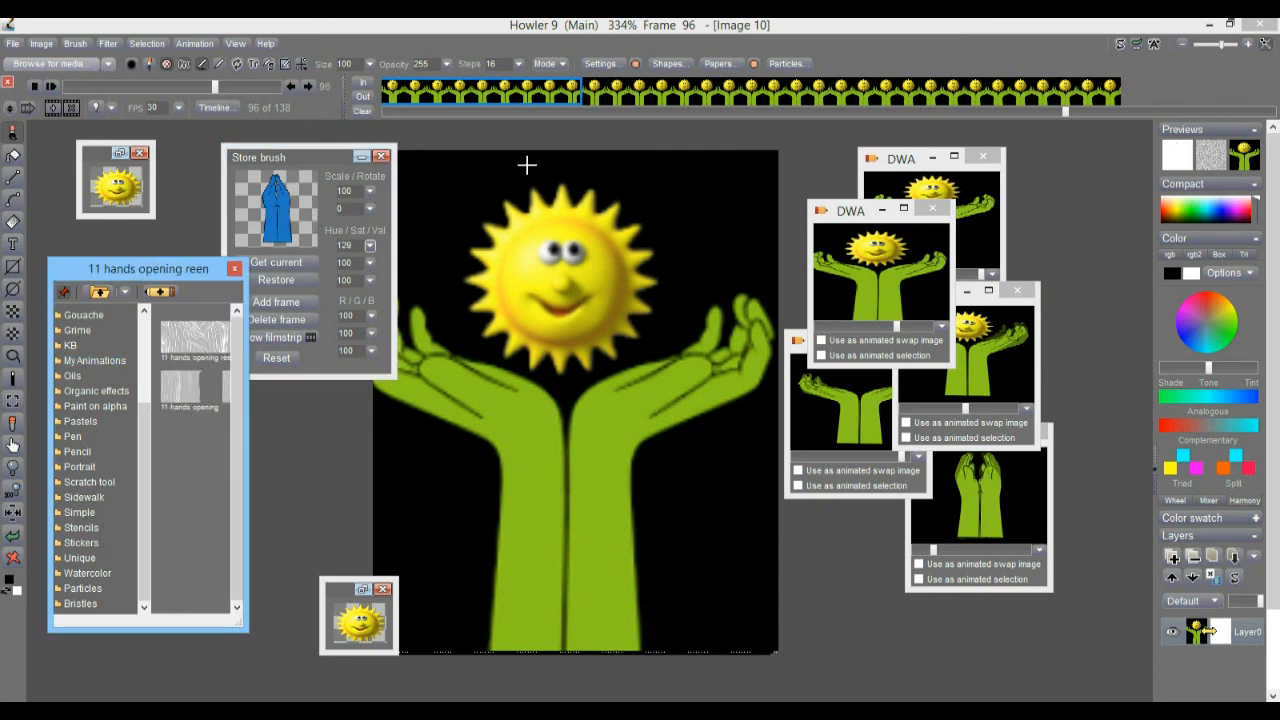
mouse_move(540, 439)
left_mouse_down()
mouse_move(526, 471)
mouse_move(446, 418)
left_mouse_up()
left_click(192, 388)
left_click(13, 538)
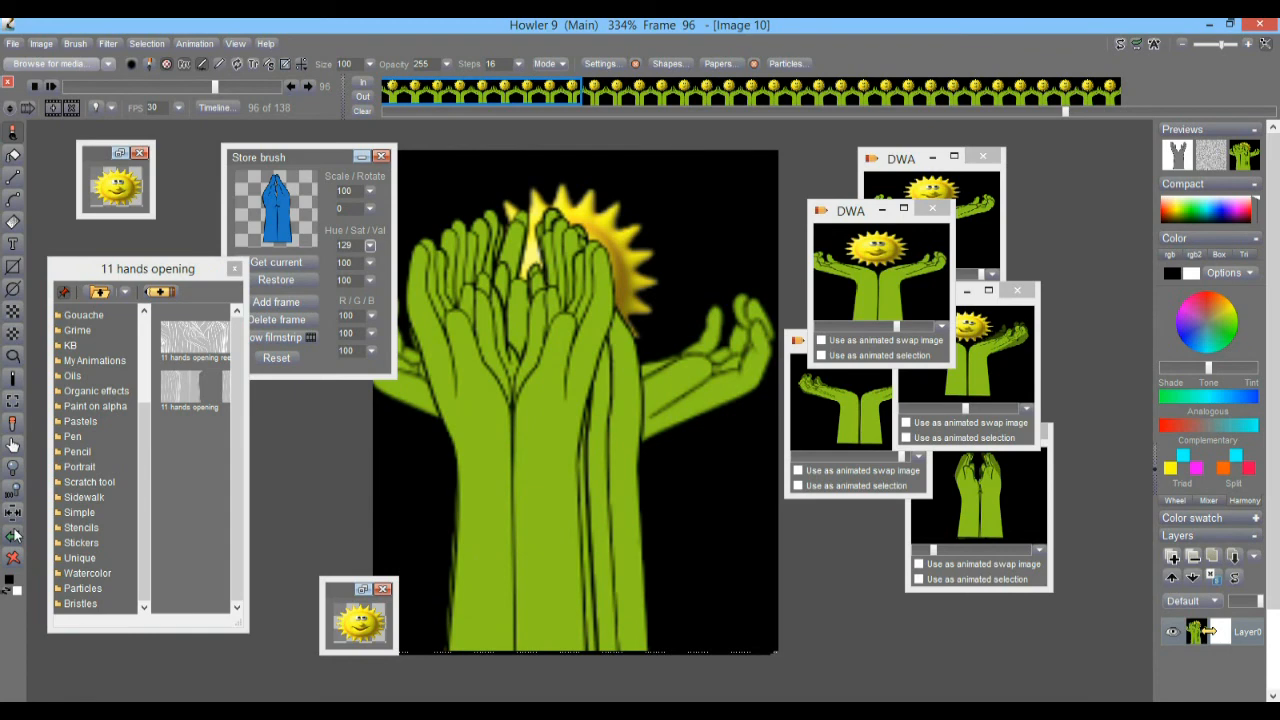
left_click(13, 538)
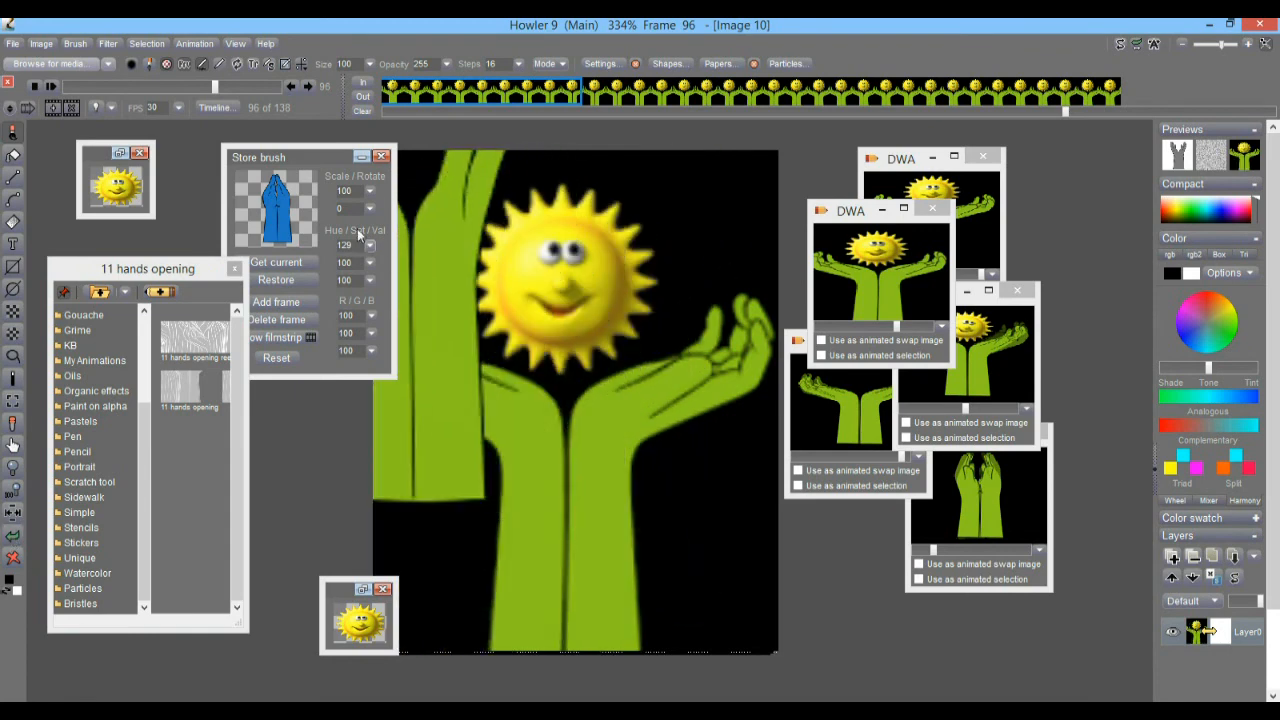
- Store a copy of the current green hands brush and close the blue hands stored brush
left_click(75, 44)
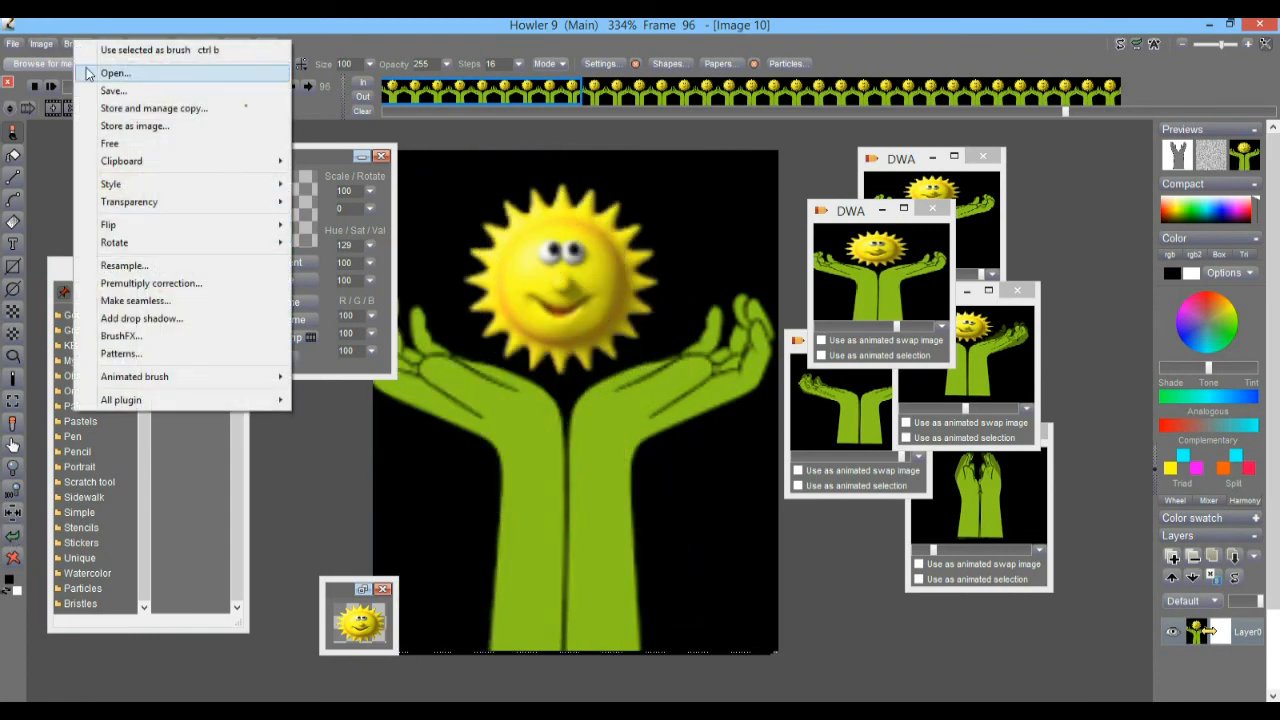
left_click(132, 108)
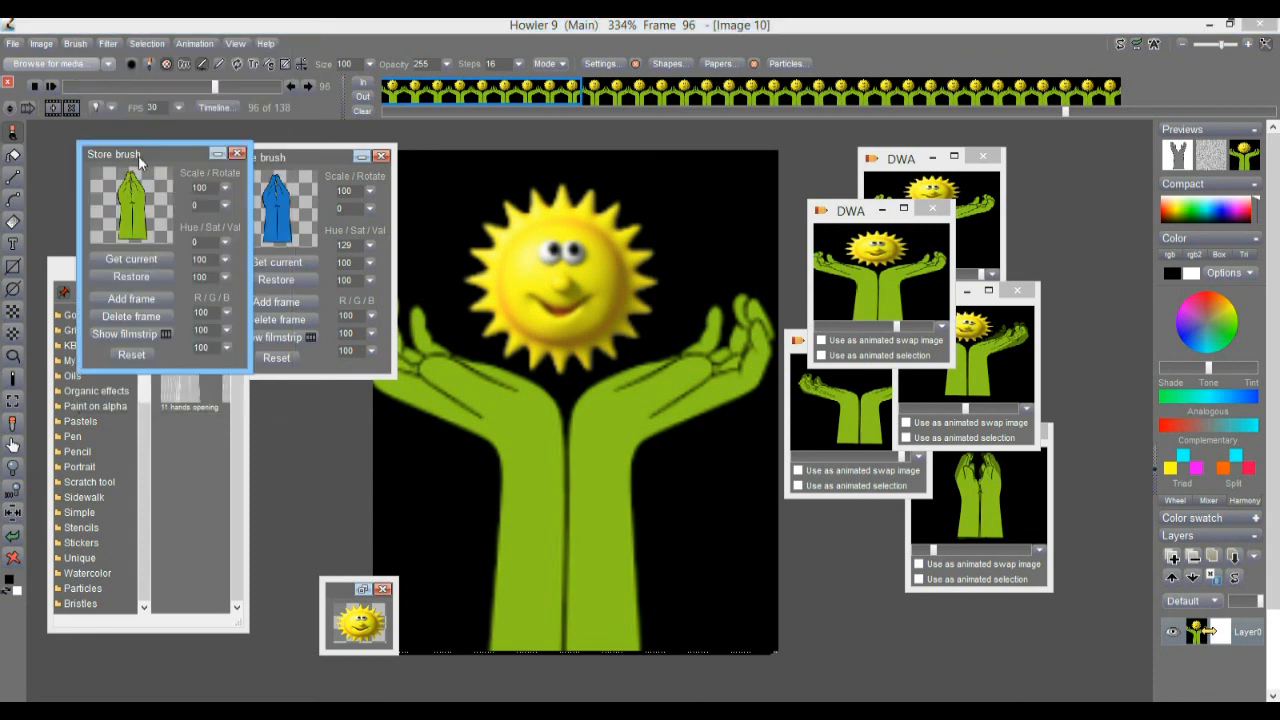
left_click(381, 157)
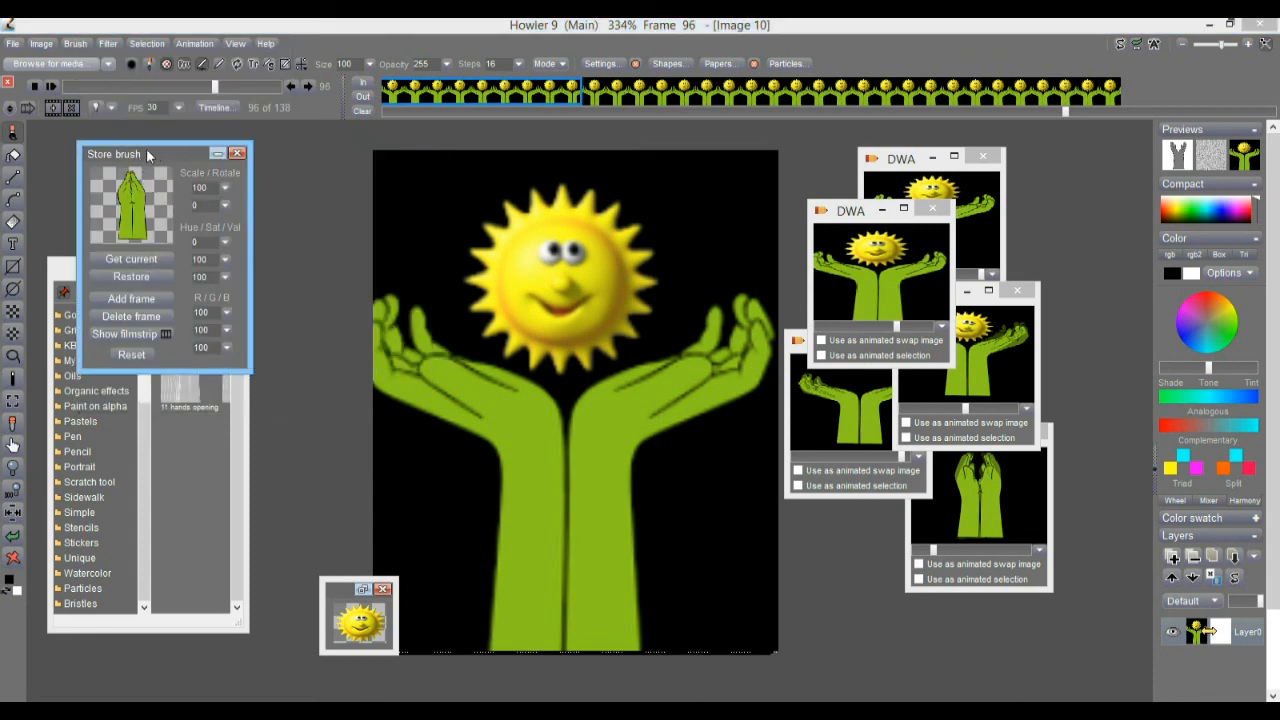
- Load the current brush into the green hands stored brush, show its filmstrip, and move the window off the sun thumbnail
left_click(146, 258)
left_click(130, 334)
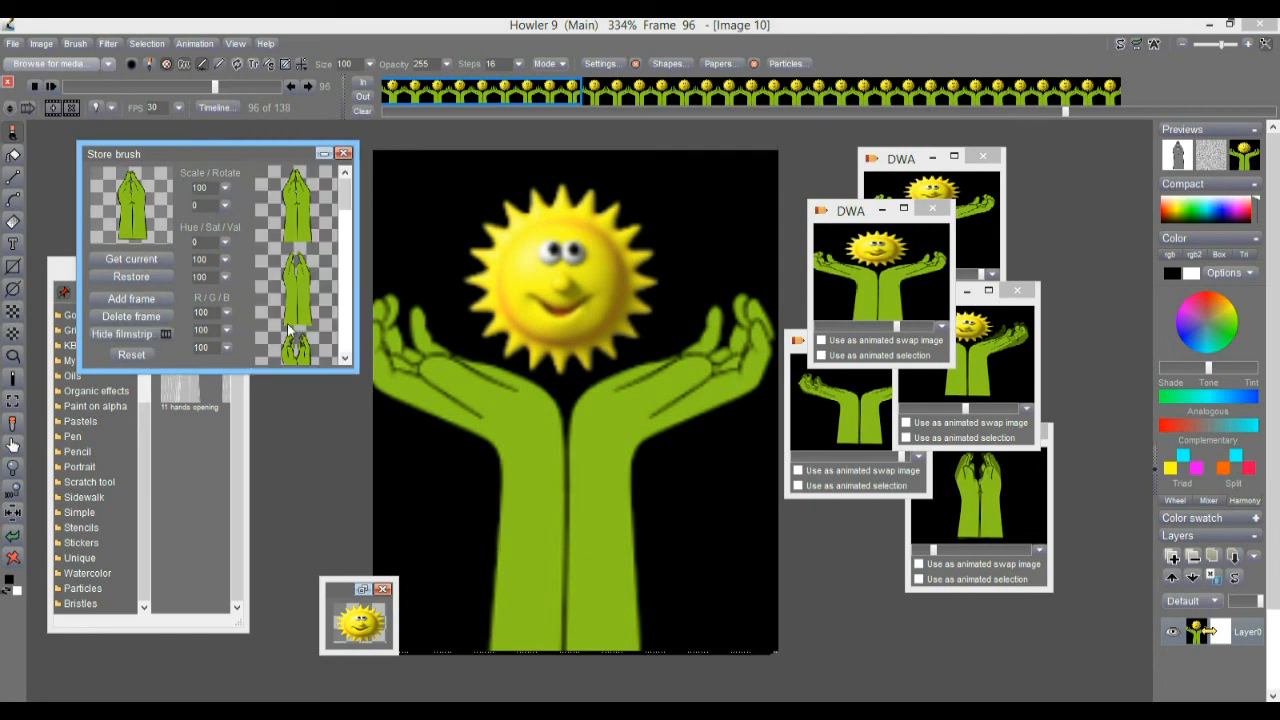
mouse_move(342, 197)
left_mouse_down()
mouse_move(346, 350)
mouse_move(346, 173)
left_mouse_up()
mouse_move(247, 148)
left_mouse_down()
mouse_move(233, 204)
mouse_move(229, 179)
left_mouse_up()
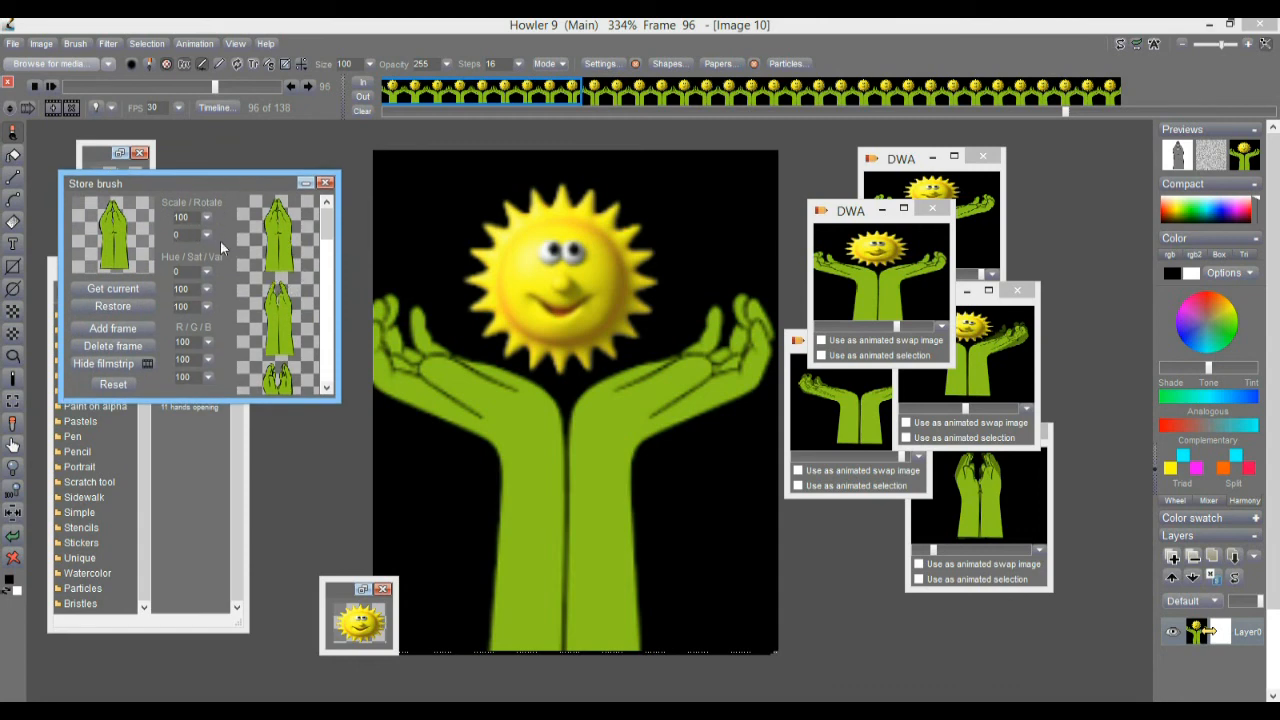
- Recolour the stored green hands brush to yellow with Hue -28, Saturation 164 and Value 159
mouse_move(207, 274)
left_mouse_down()
mouse_move(205, 289)
mouse_move(118, 290)
mouse_move(206, 296)
mouse_move(153, 296)
left_mouse_up()
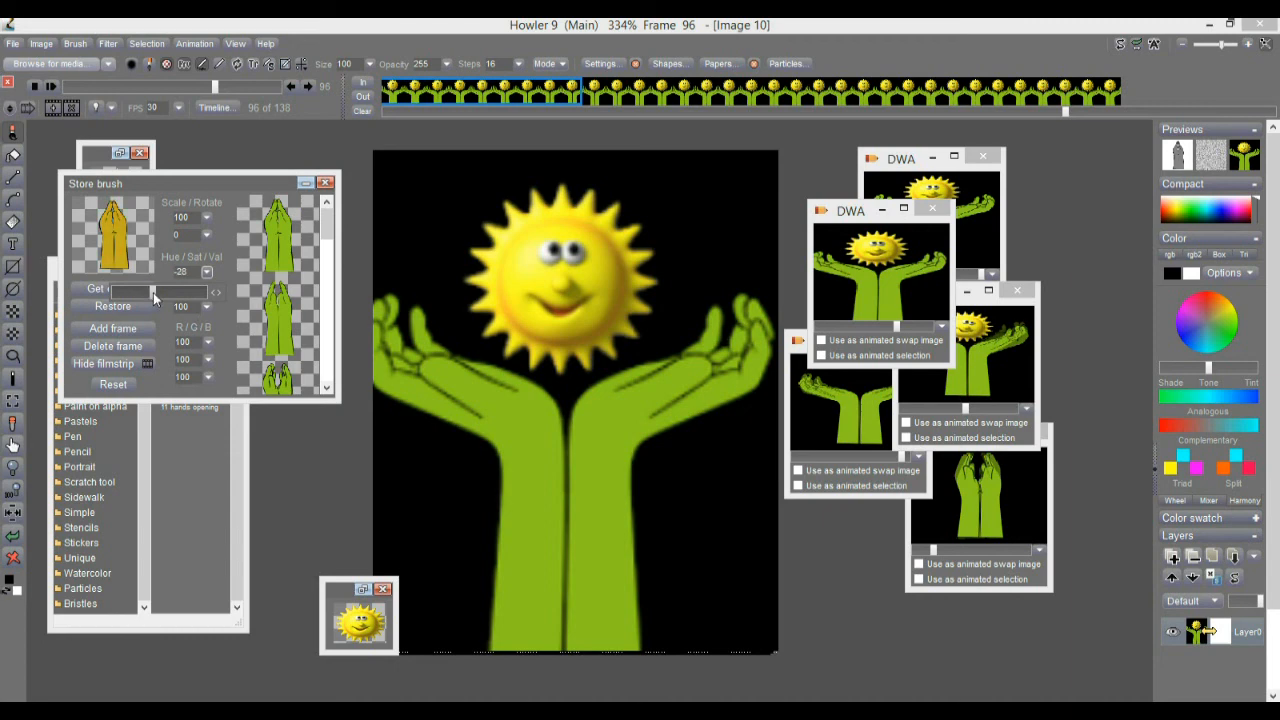
left_click(234, 280)
left_click_drag(205, 290, 130, 307)
mouse_move(216, 314)
left_mouse_down()
mouse_move(189, 309)
mouse_move(153, 329)
mouse_move(187, 331)
left_mouse_up()
left_click(229, 288)
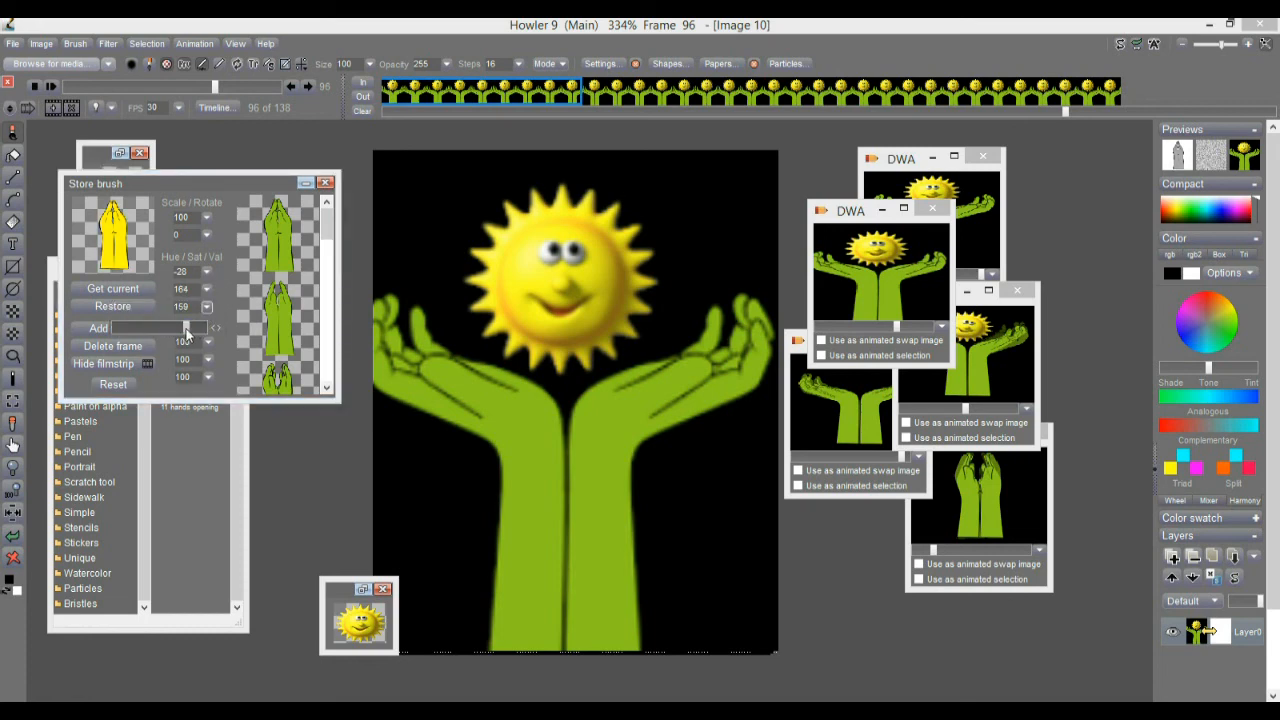
left_click(222, 308)
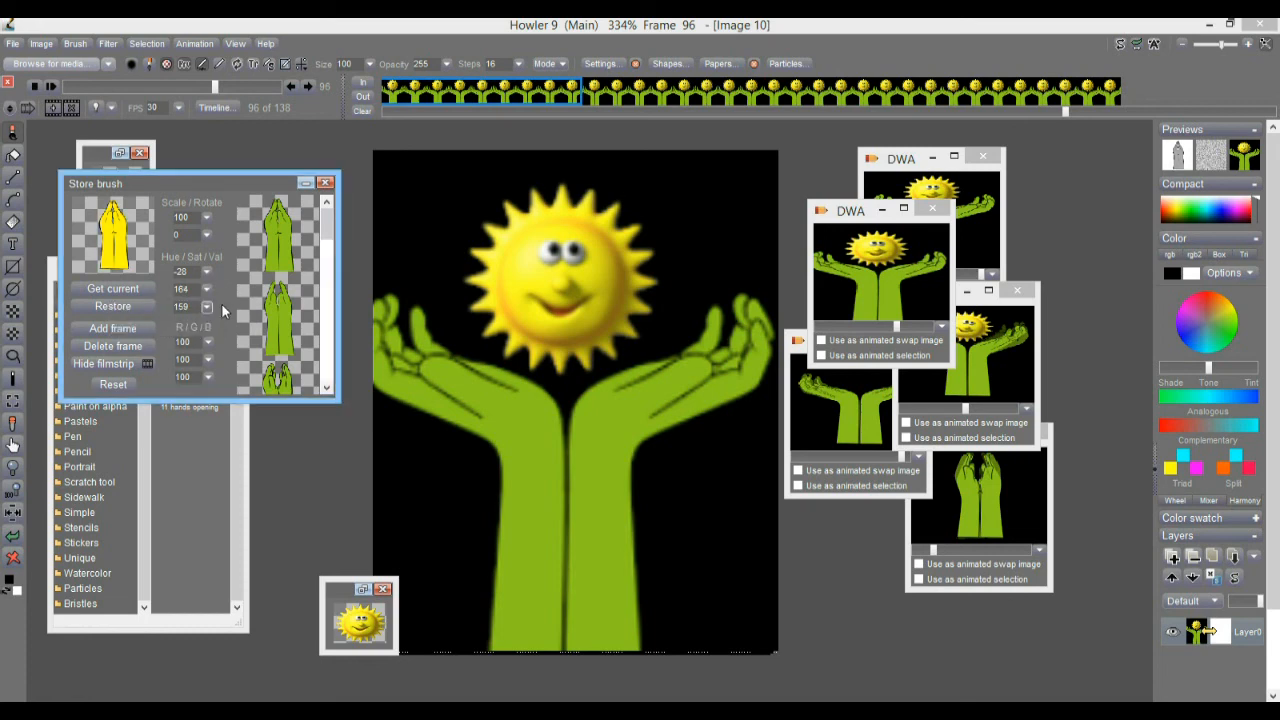
- Store a copy of the yellow hands brush and set its Scale to 49
left_click(77, 44)
left_click(150, 111)
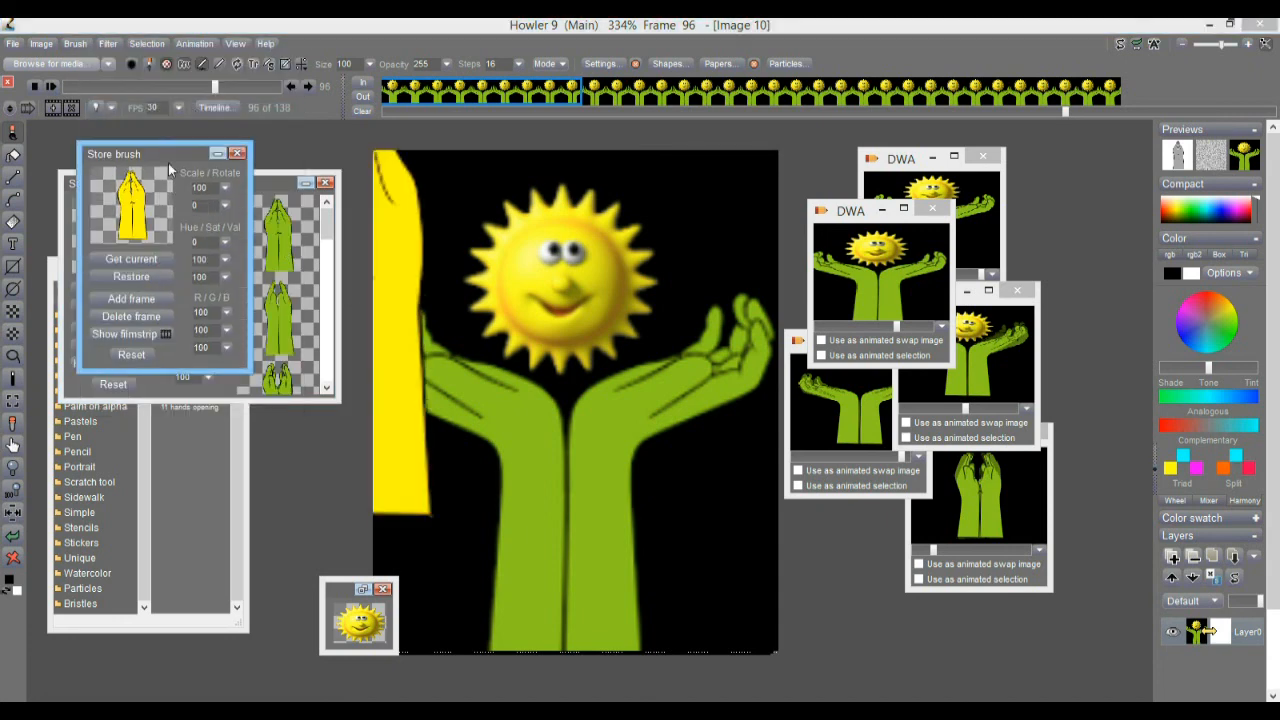
left_click(225, 188)
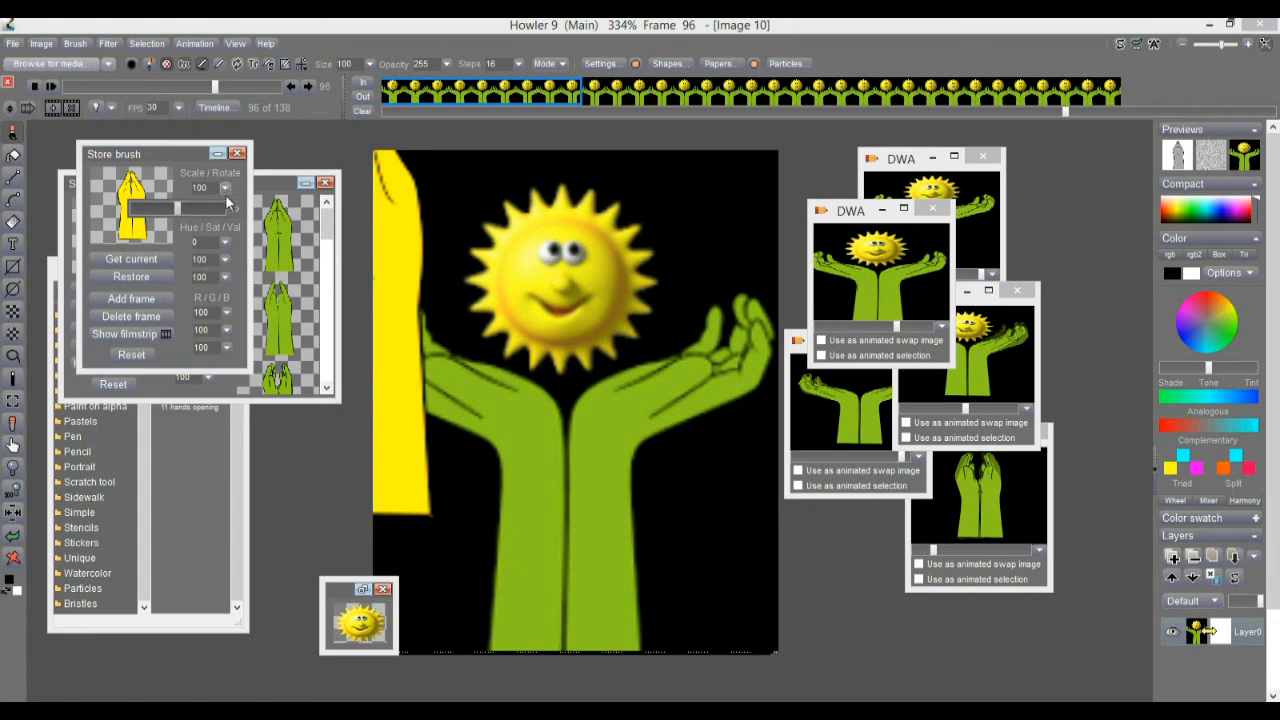
left_click_drag(172, 209, 153, 209)
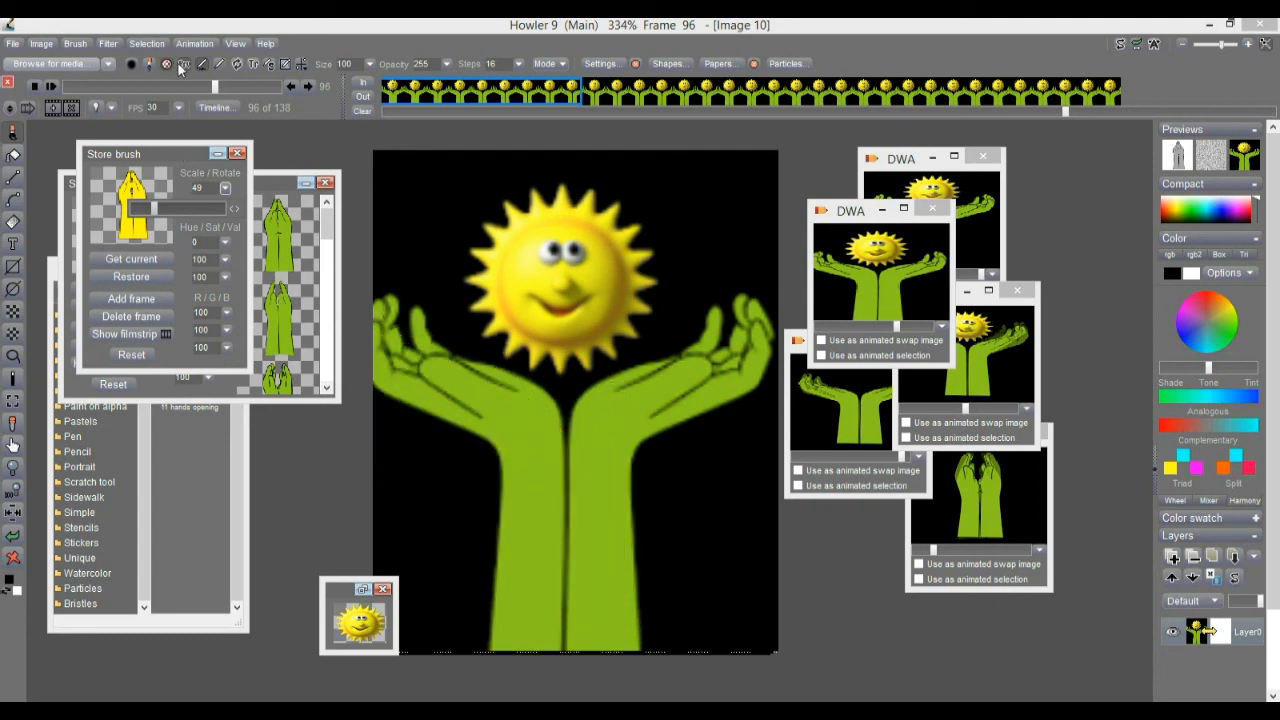
- Check the glowing animation at frame 54 and go to frame 28
left_click(97, 86)
left_click_drag(97, 86, 152, 87)
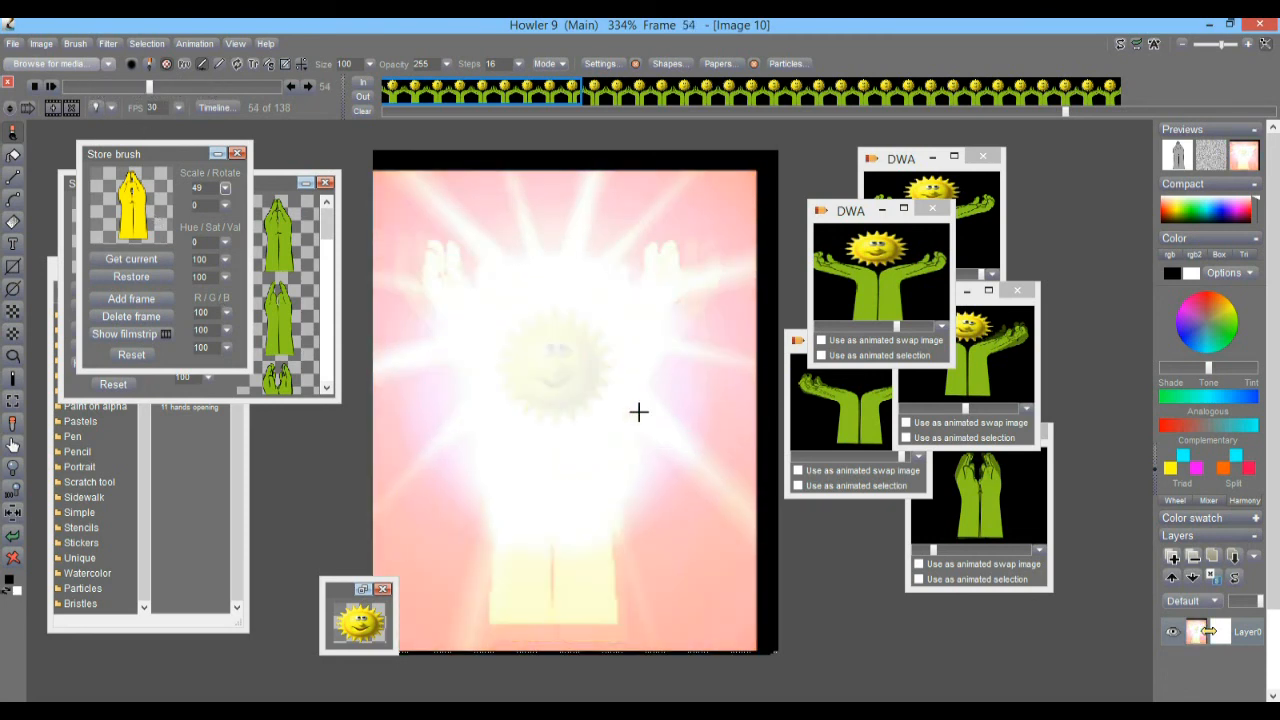
scroll(626, 360, "down", 2)
scroll(620, 368, "up", 1)
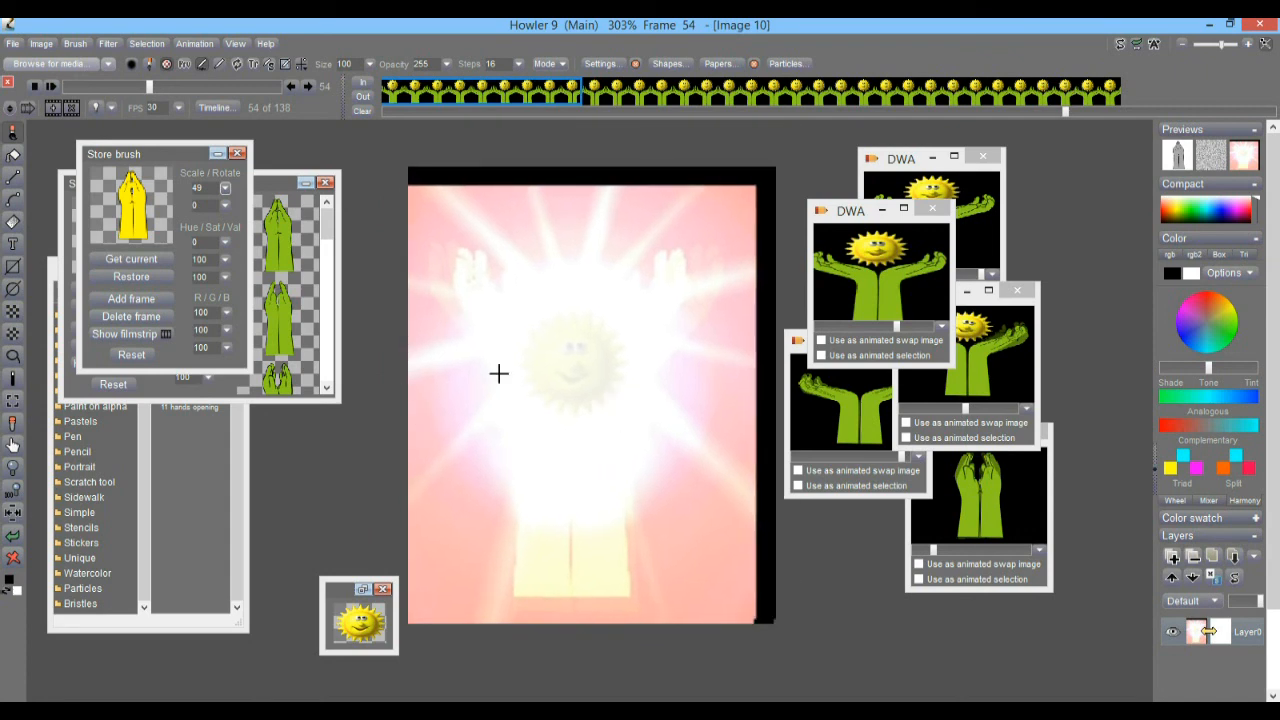
left_click_drag(201, 86, 111, 101)
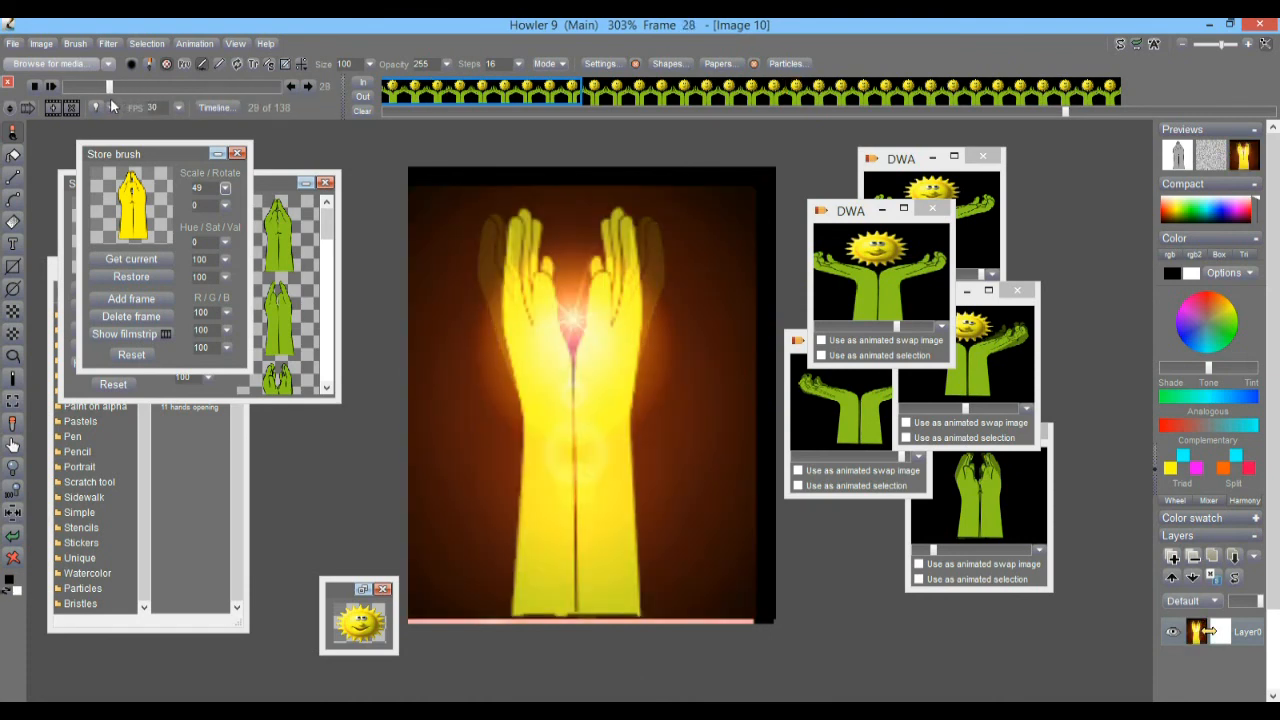
- Crop the animation with the Crop tool to about 130 by 162 pixels around the hands, trimming the dark outer borders
left_click(40, 44)
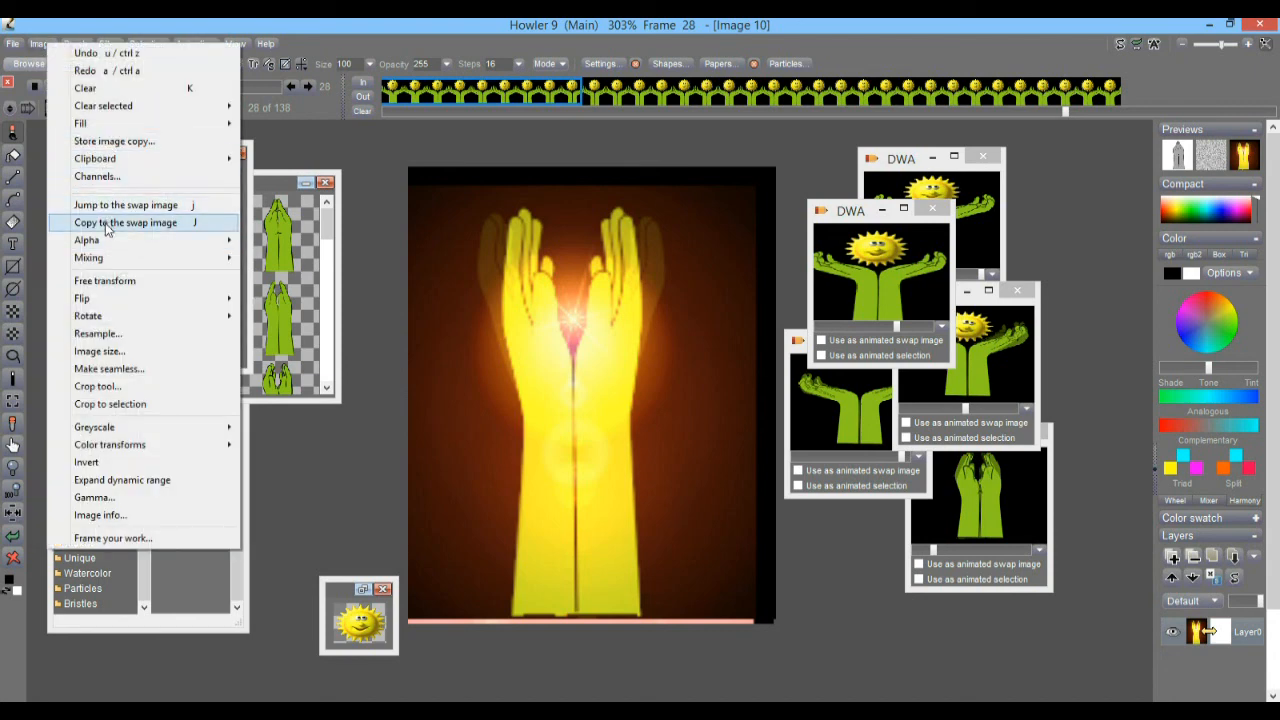
left_click(97, 387)
left_click_drag(591, 128, 591, 155)
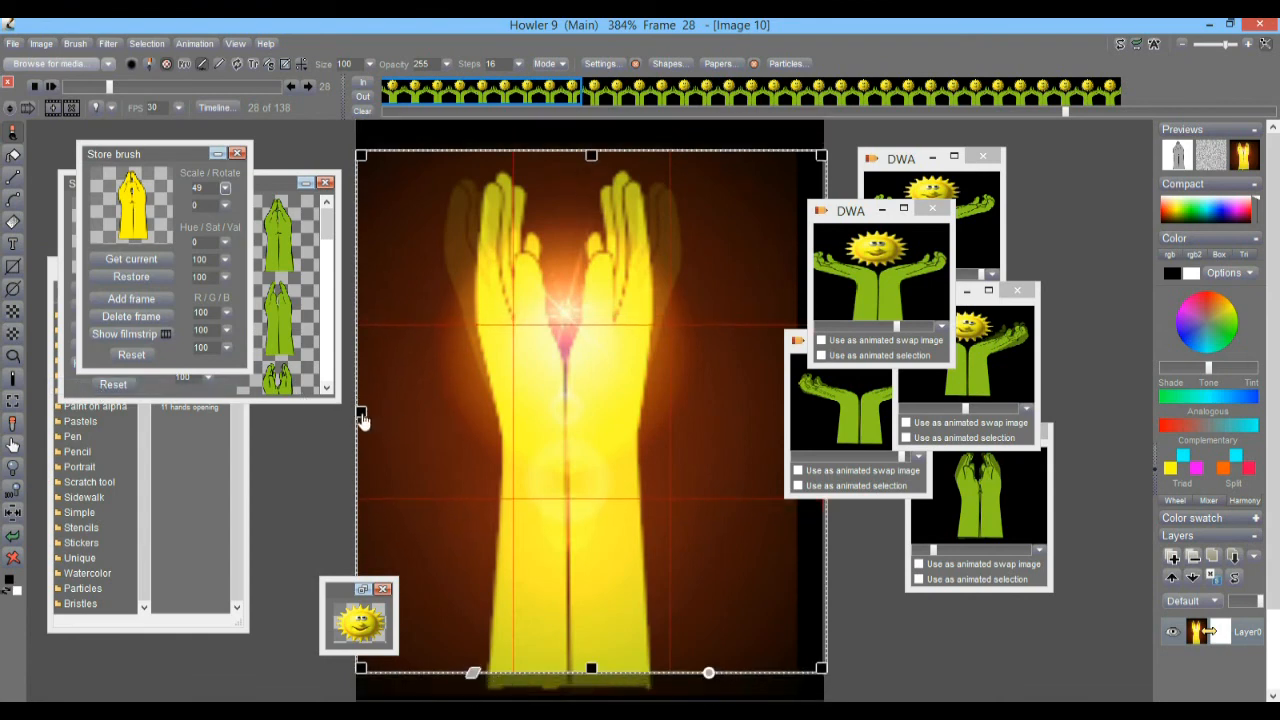
left_click_drag(363, 421, 383, 418)
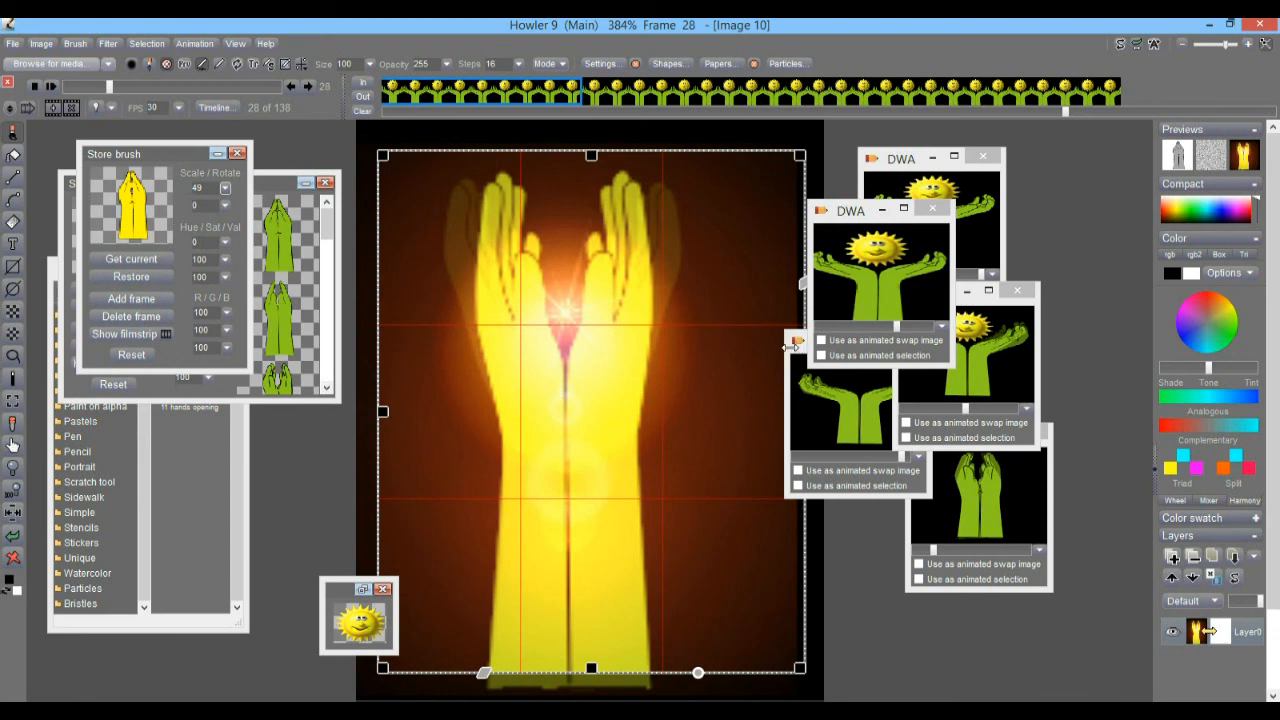
left_click_drag(796, 343, 876, 349)
left_click_drag(800, 411, 804, 418)
left_click_drag(599, 404, 599, 404)
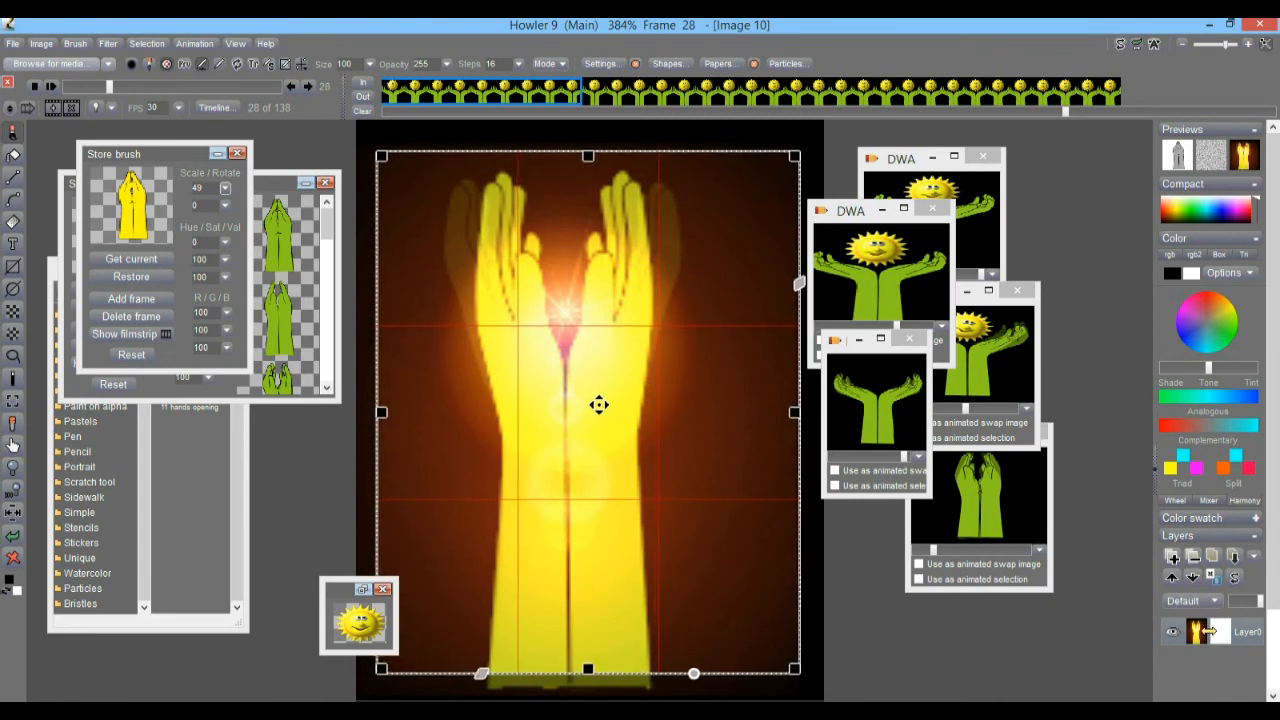
left_click_drag(587, 160, 588, 173)
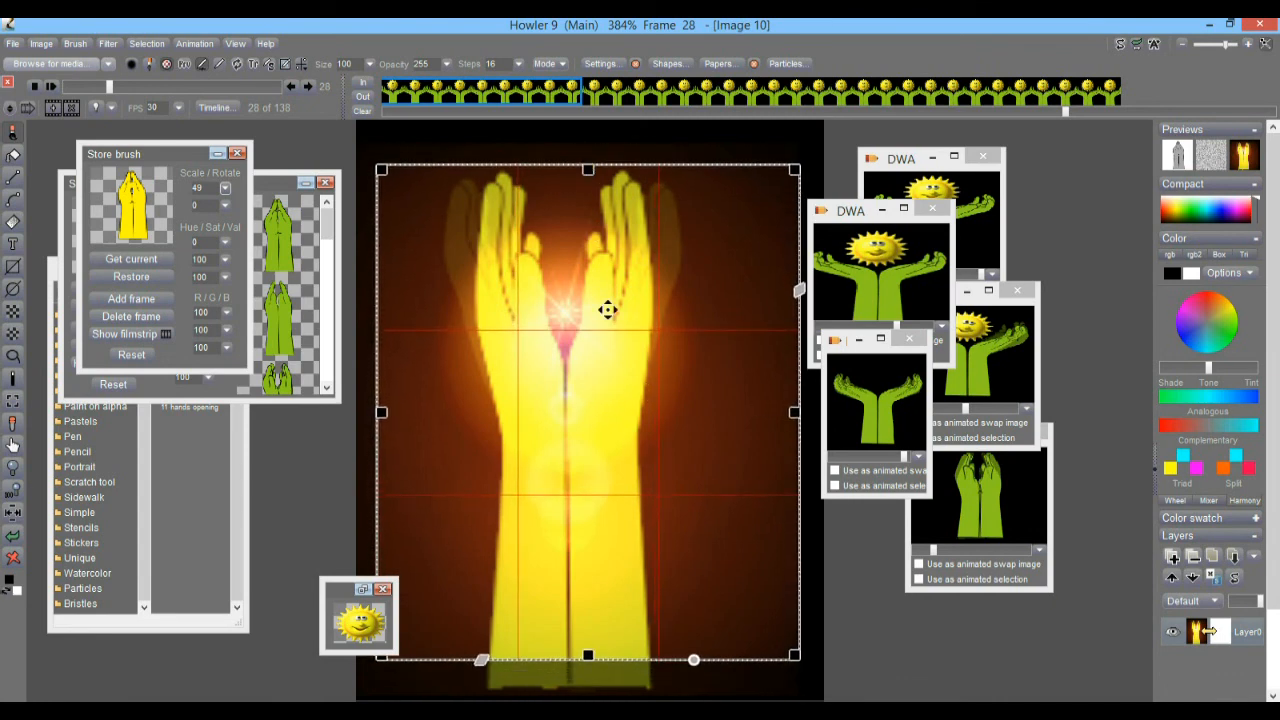
mouse_move(638, 418)
left_mouse_down()
mouse_move(637, 401)
mouse_move(635, 414)
left_mouse_up()
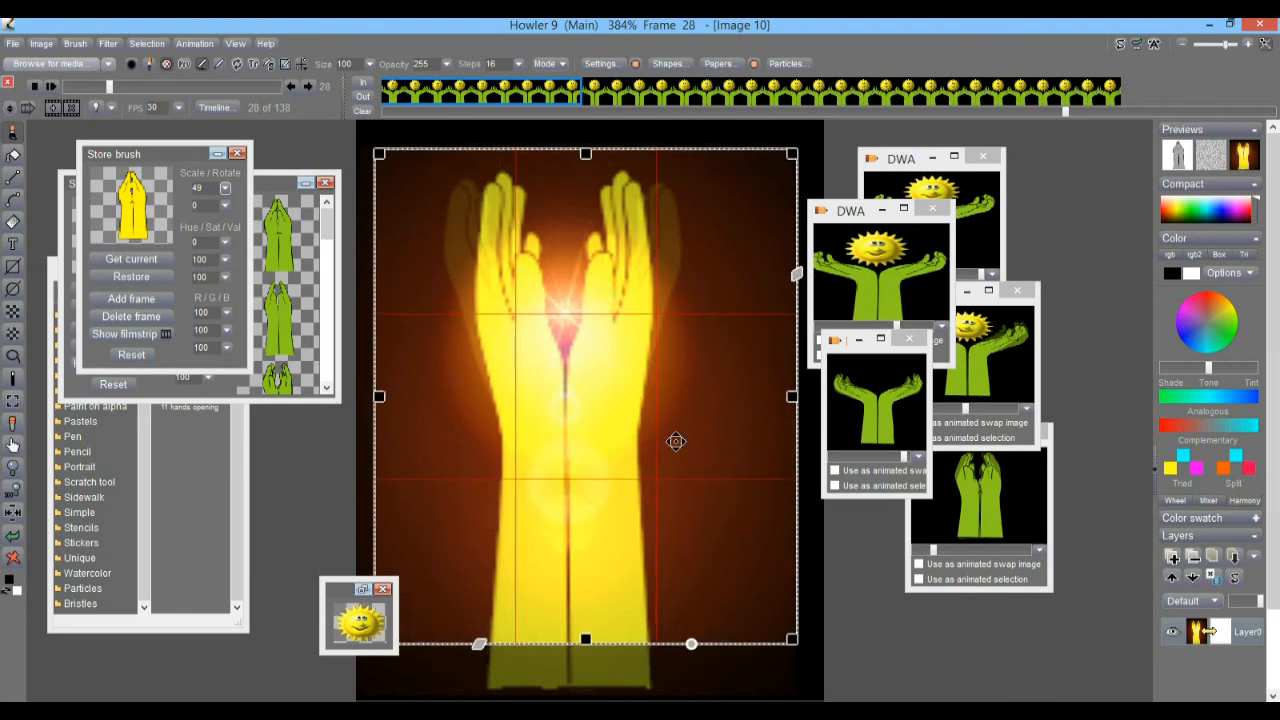
left_click_drag(791, 403, 780, 401)
right_click(639, 256)
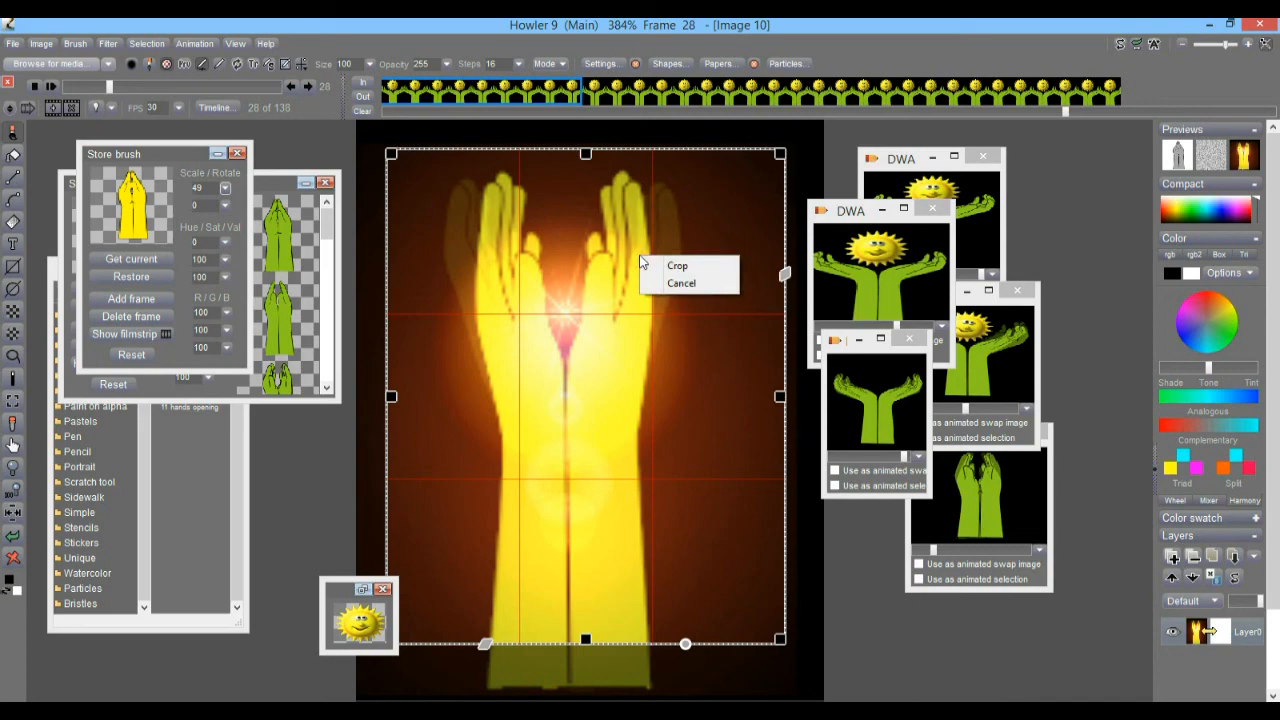
left_click(711, 267)
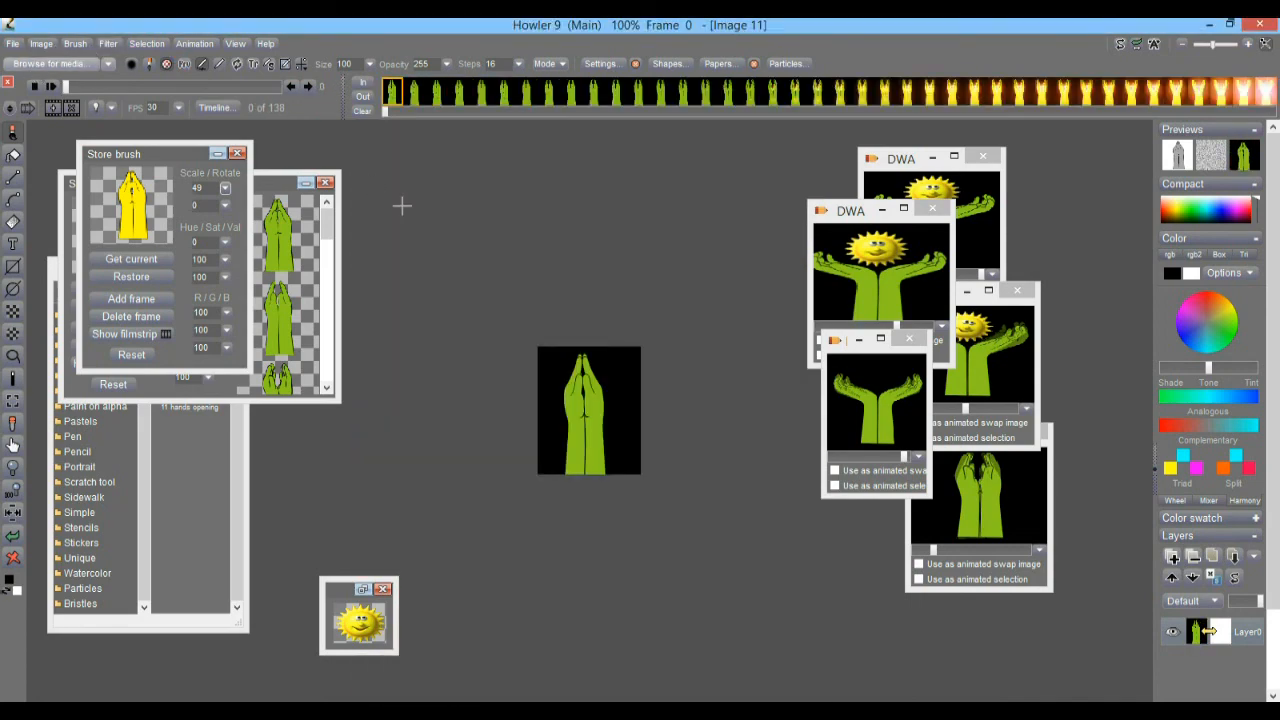
- Check the cropped animation's pixel width and height in the image information
left_click(56, 41)
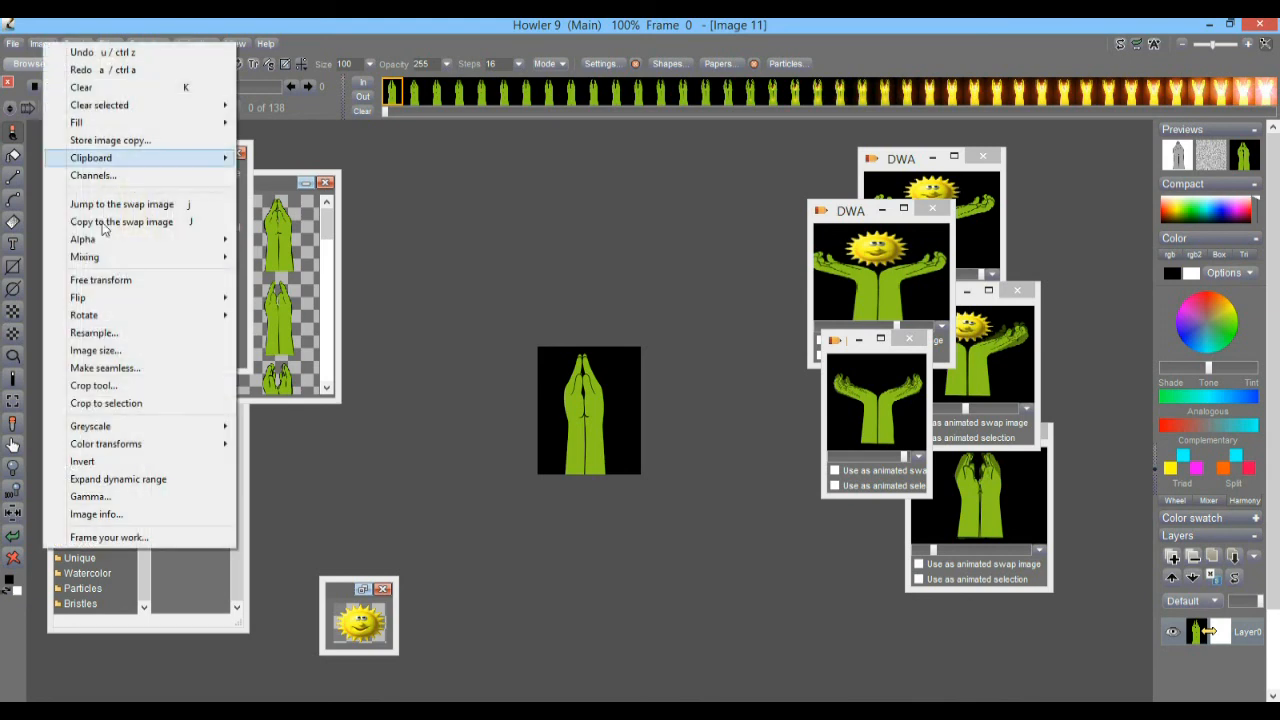
left_click(138, 515)
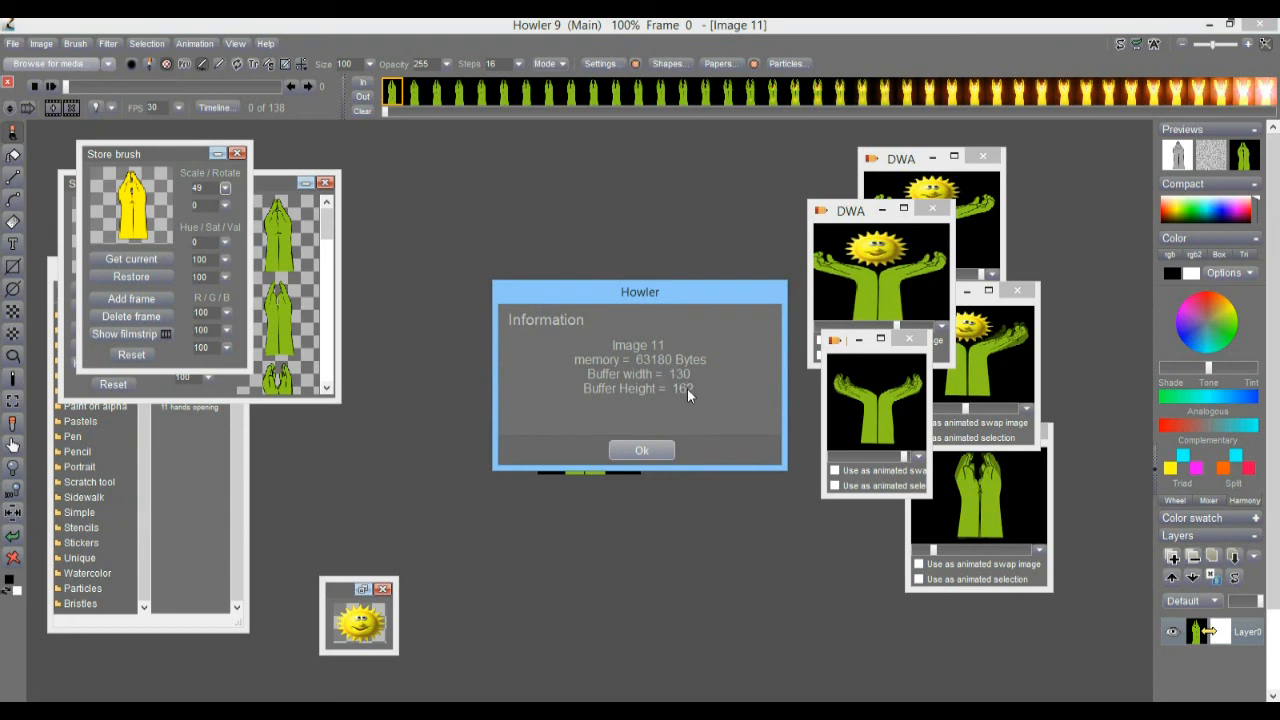
left_click(652, 450)
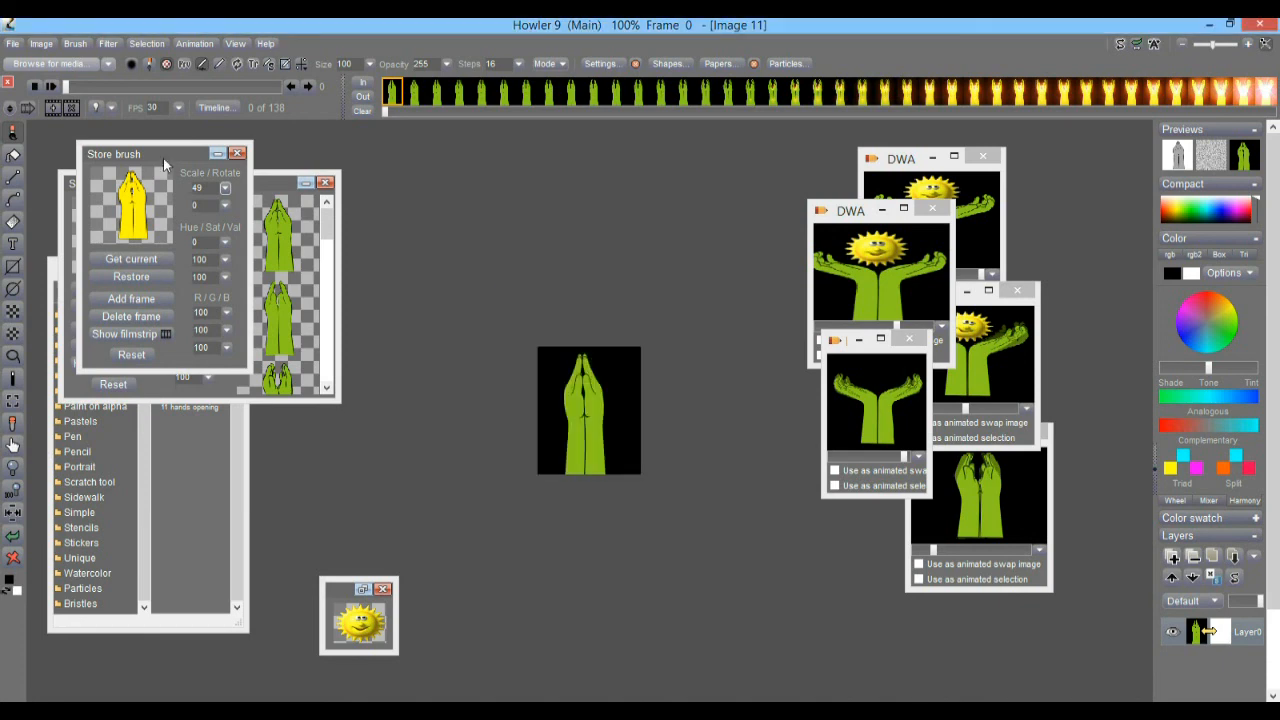
- Resample the cropped animation to 128 pixels wide and 160 pixels high with Bi-cubic+ scaling
left_click(40, 43)
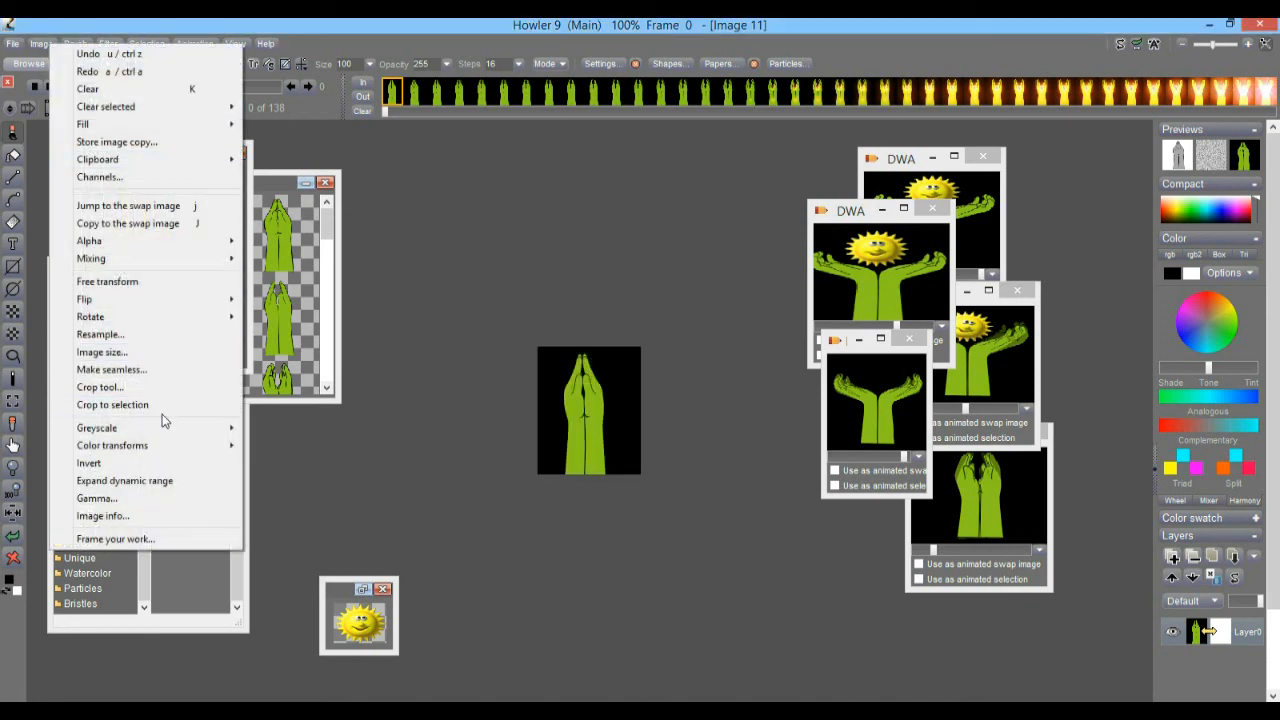
left_click(110, 352)
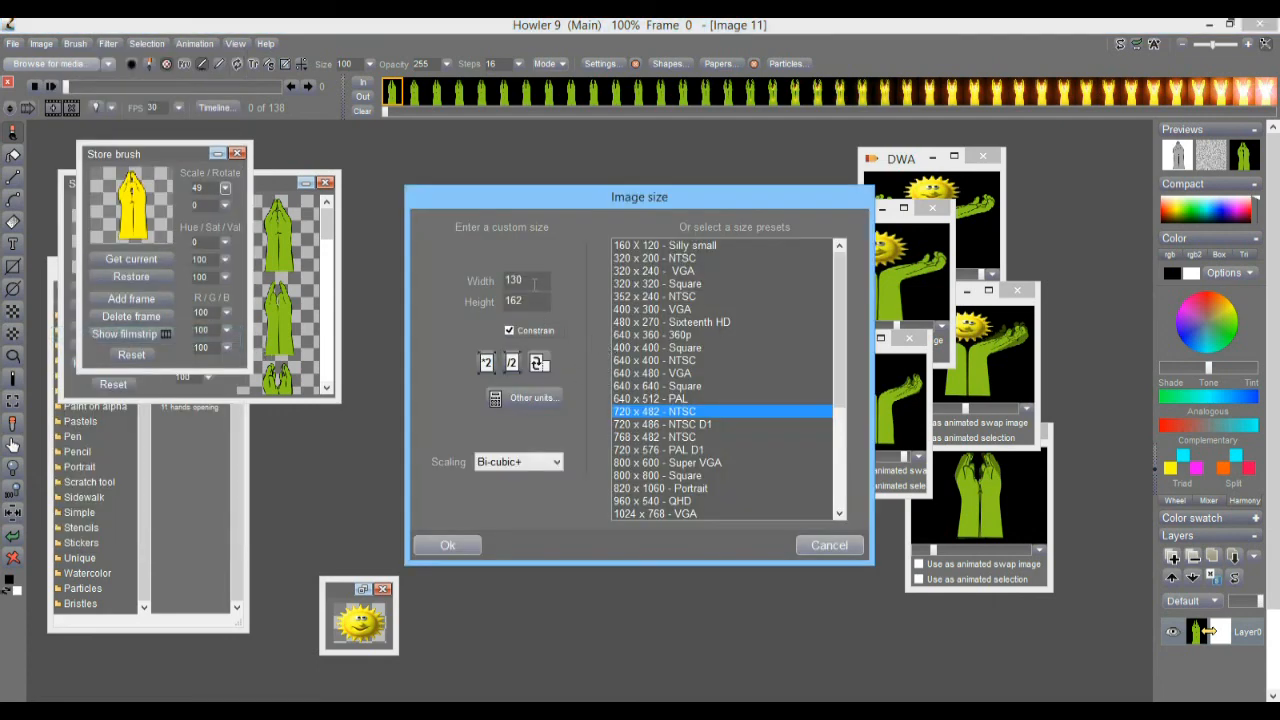
left_click_drag(538, 283, 422, 270)
type("12")
type("16")
left_click(455, 547)
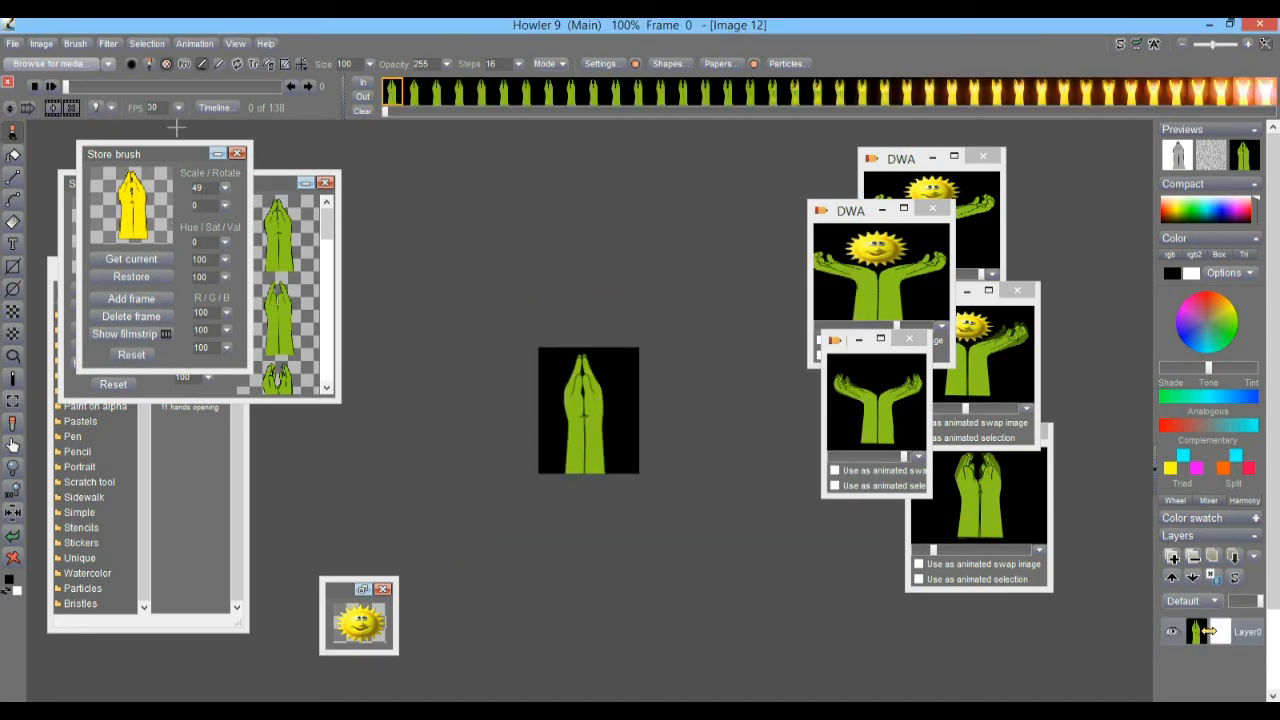
- Play back the resampled animation and go to frame 73
left_click(51, 87)
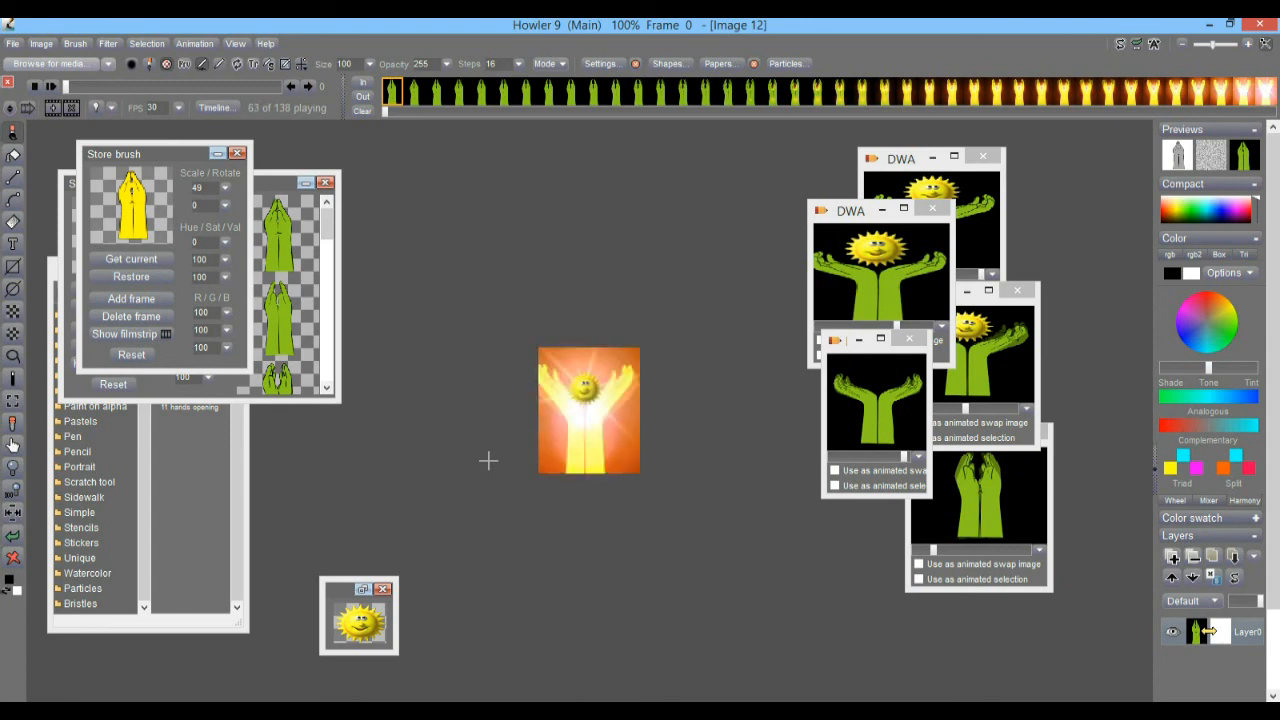
mouse_move(171, 82)
left_mouse_down()
mouse_move(143, 90)
mouse_move(180, 87)
left_mouse_up()
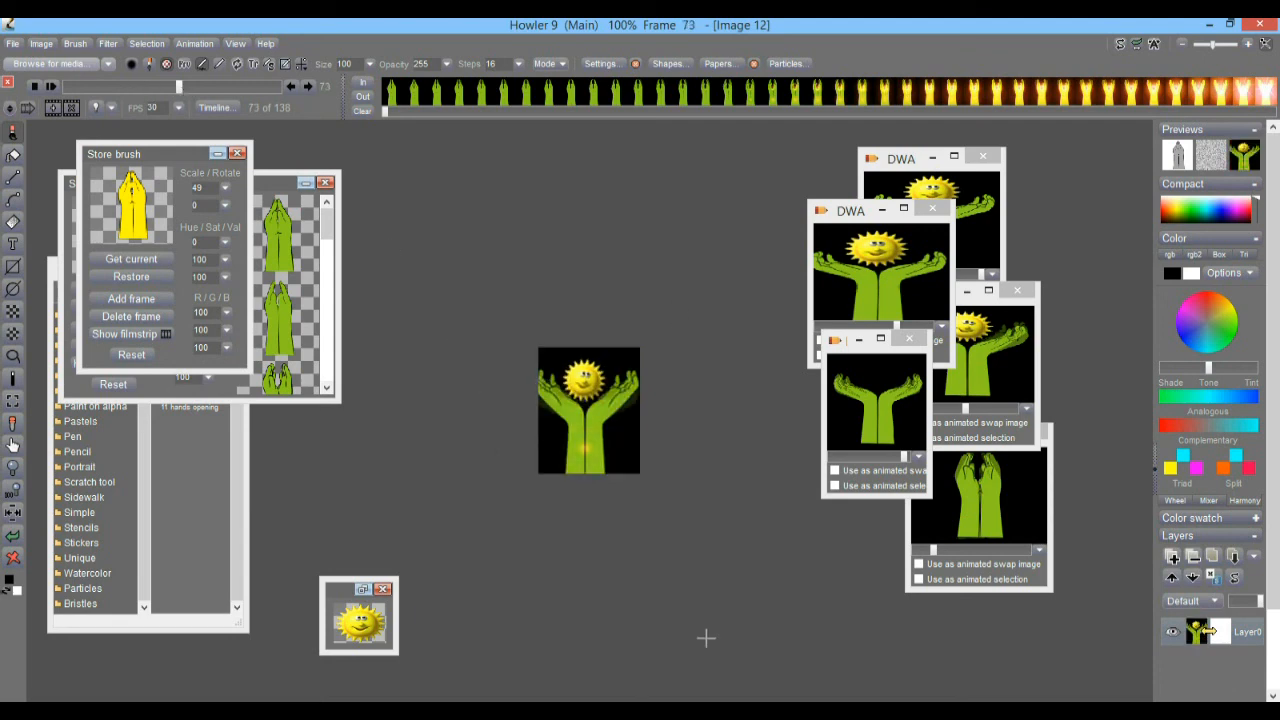
left_click(48, 44)
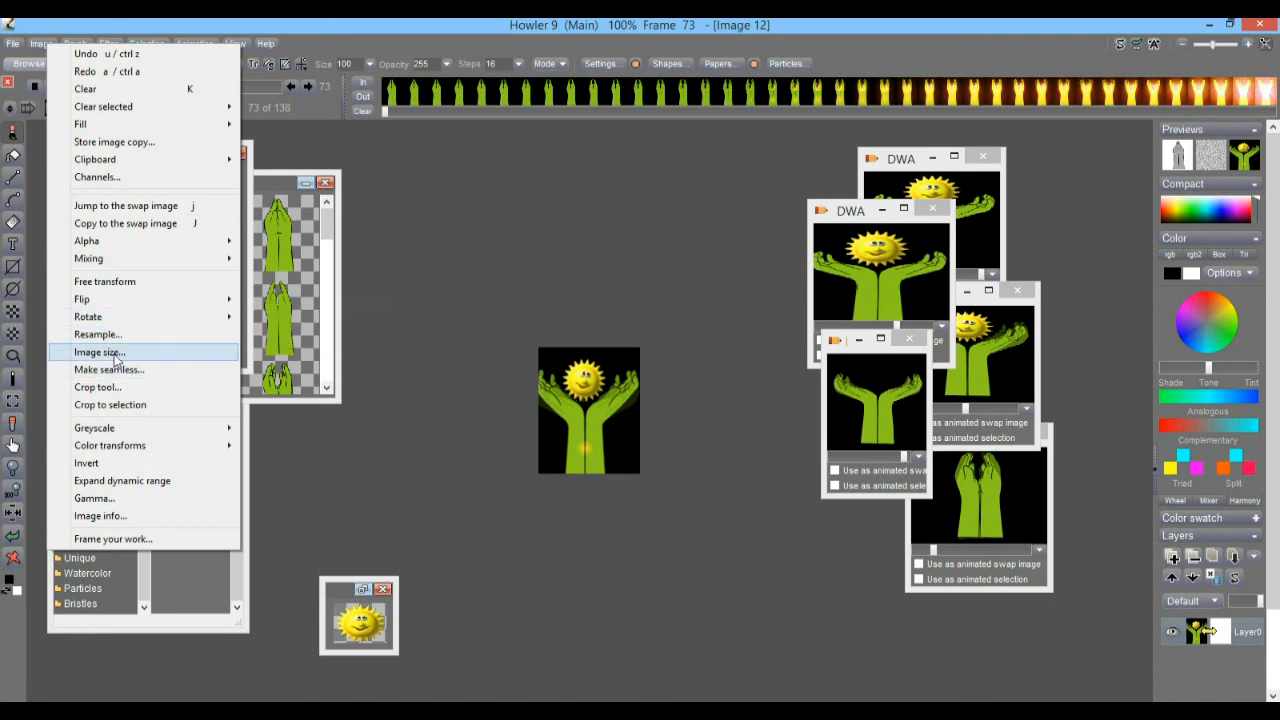
left_click(124, 20)
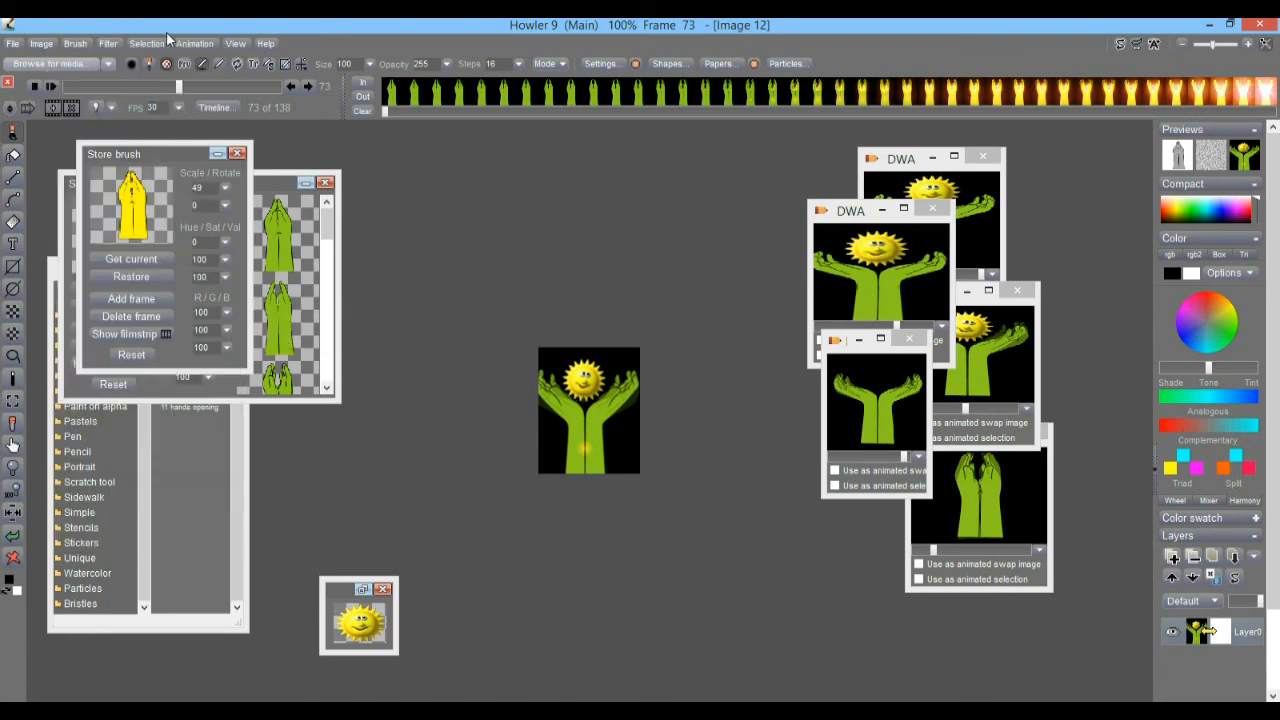
- Store a copy of the resampled animation and place its window beside the other stored animations
left_click(194, 44)
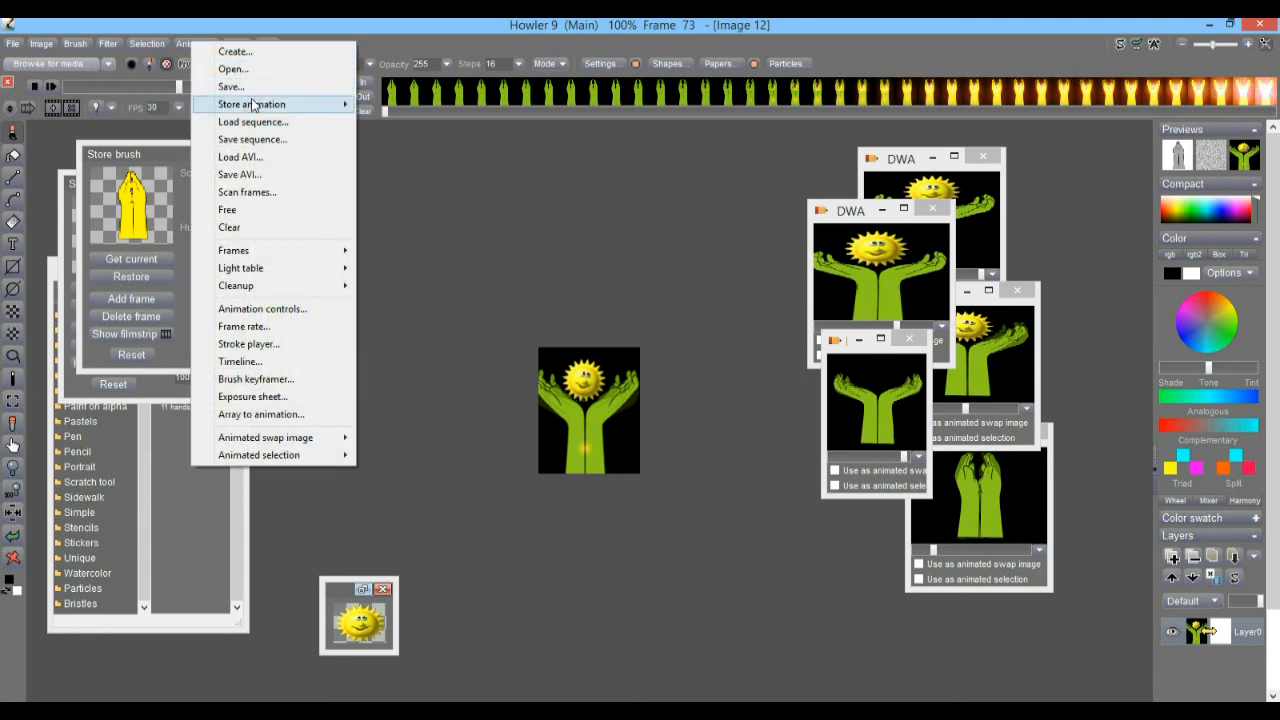
mouse_move(252, 108)
left_click(378, 122)
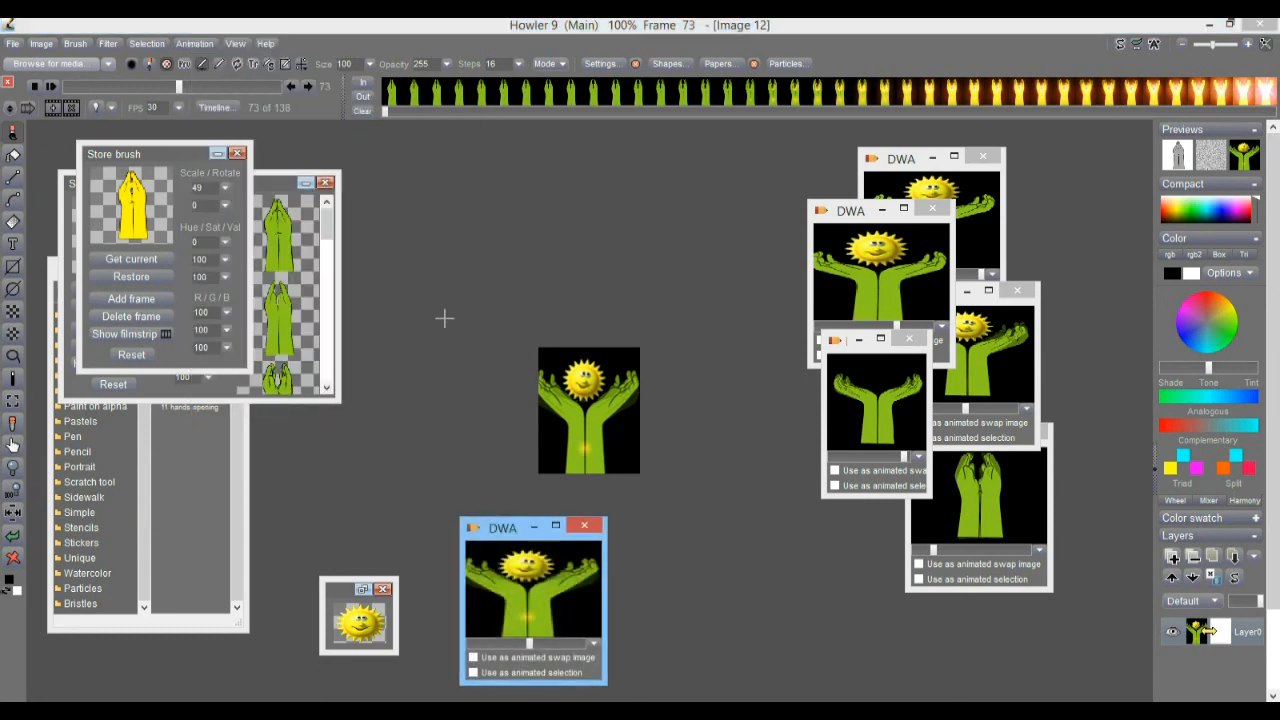
left_click_drag(509, 530, 697, 148)
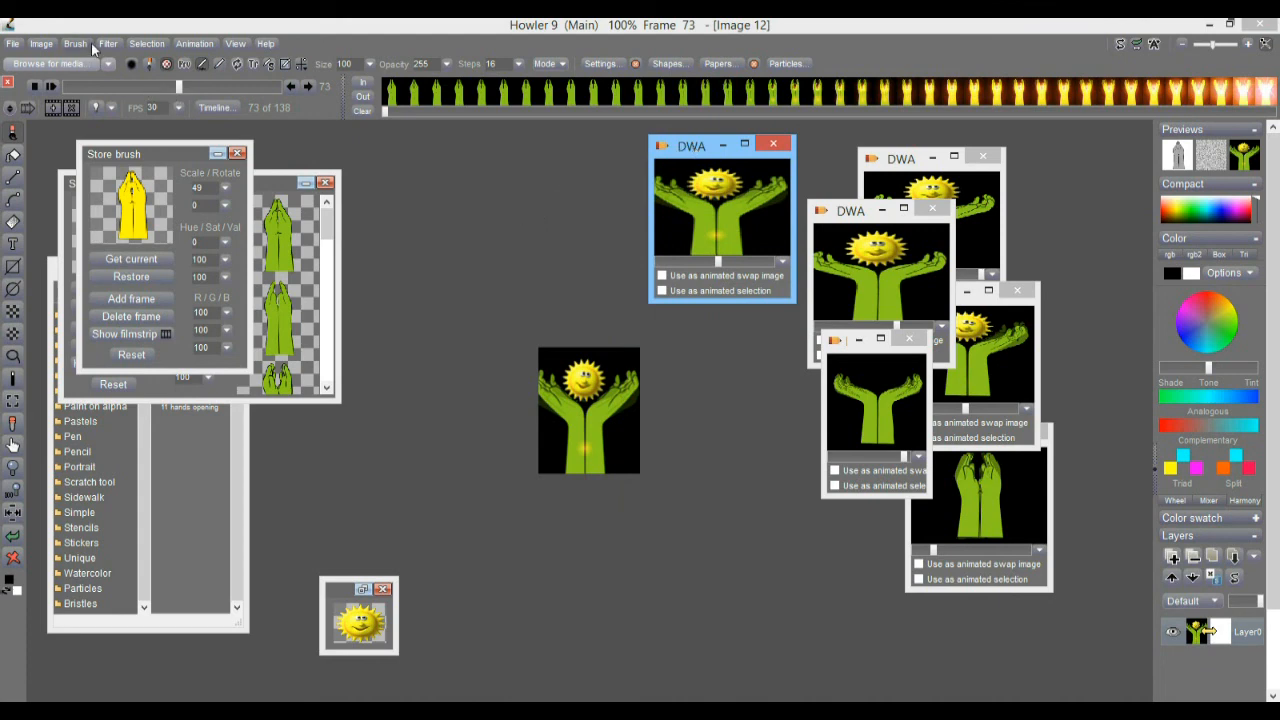
- Enlarge the animation's canvas from the centre anchor to add a white border on all sides, and play it back
left_click(43, 44)
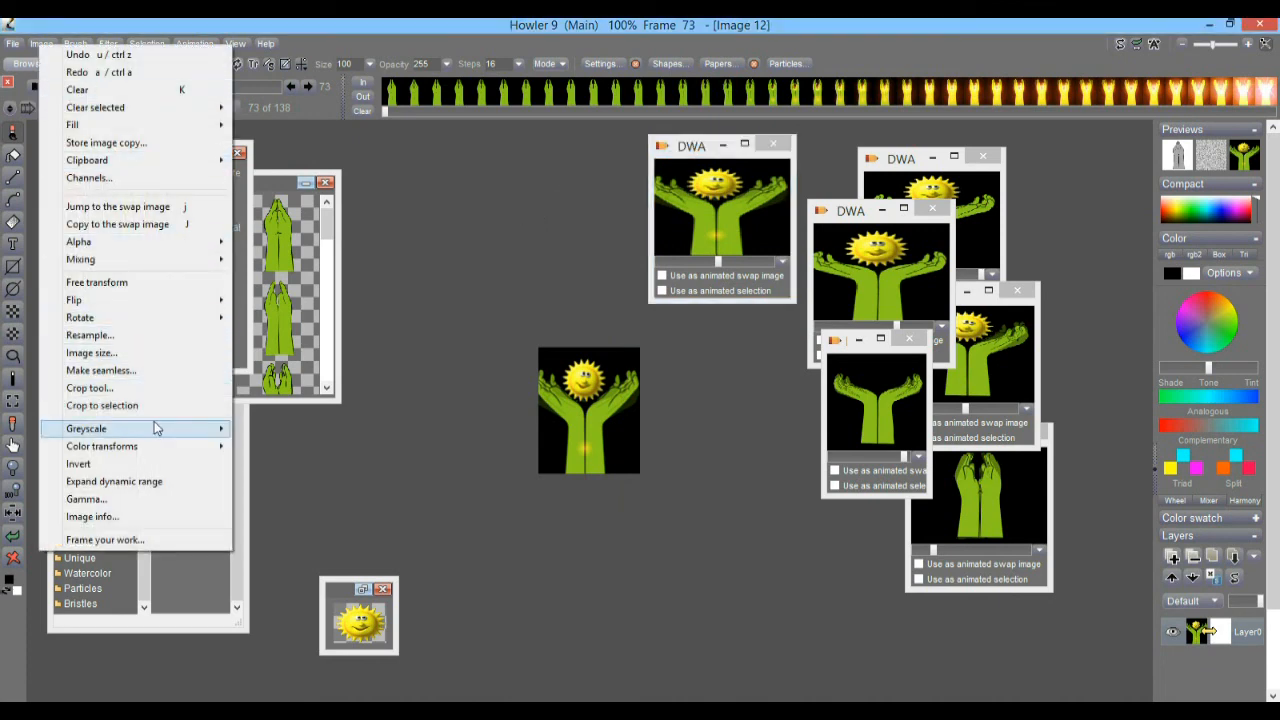
left_click(122, 354)
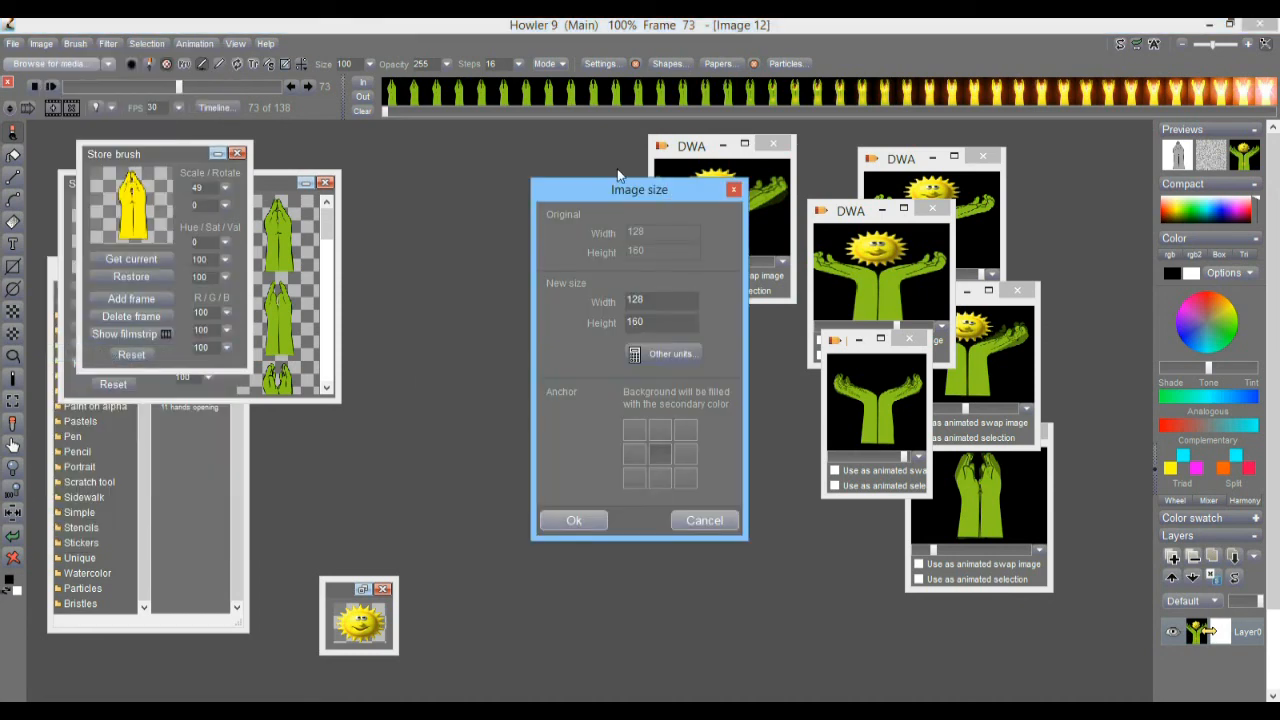
left_click_drag(600, 183, 423, 196)
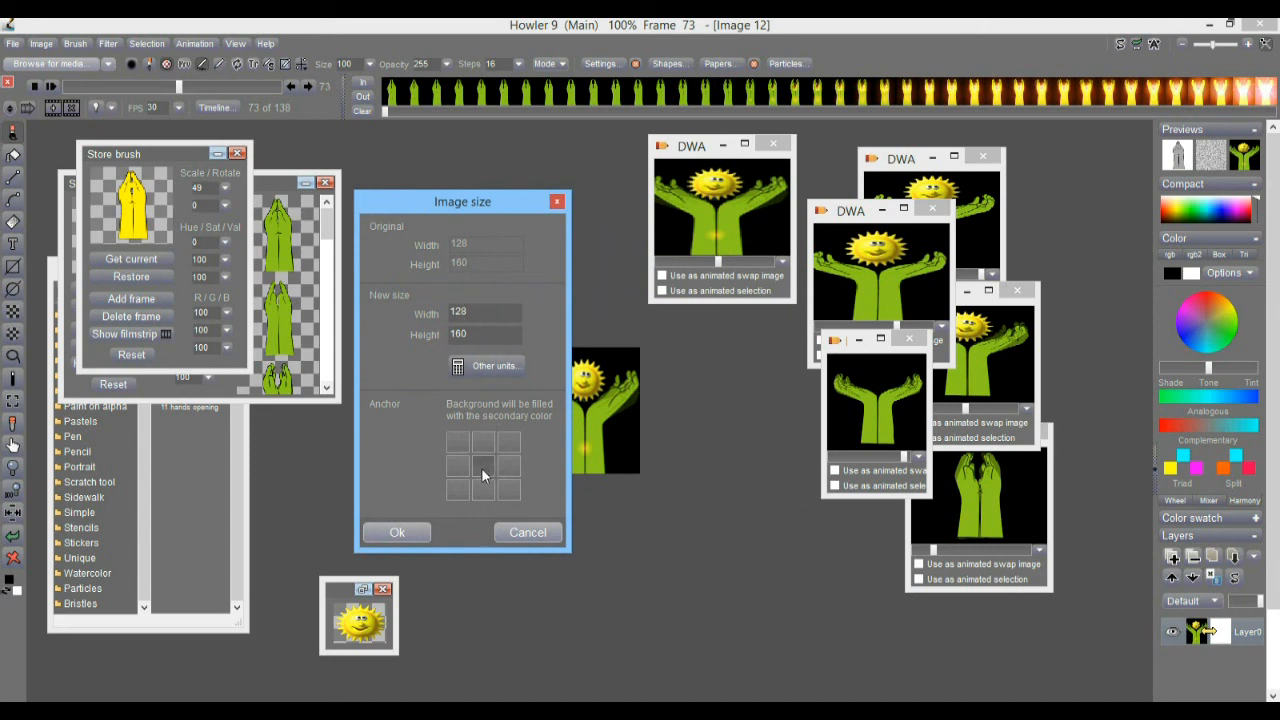
double_click(470, 311)
type("120")
left_click(398, 533)
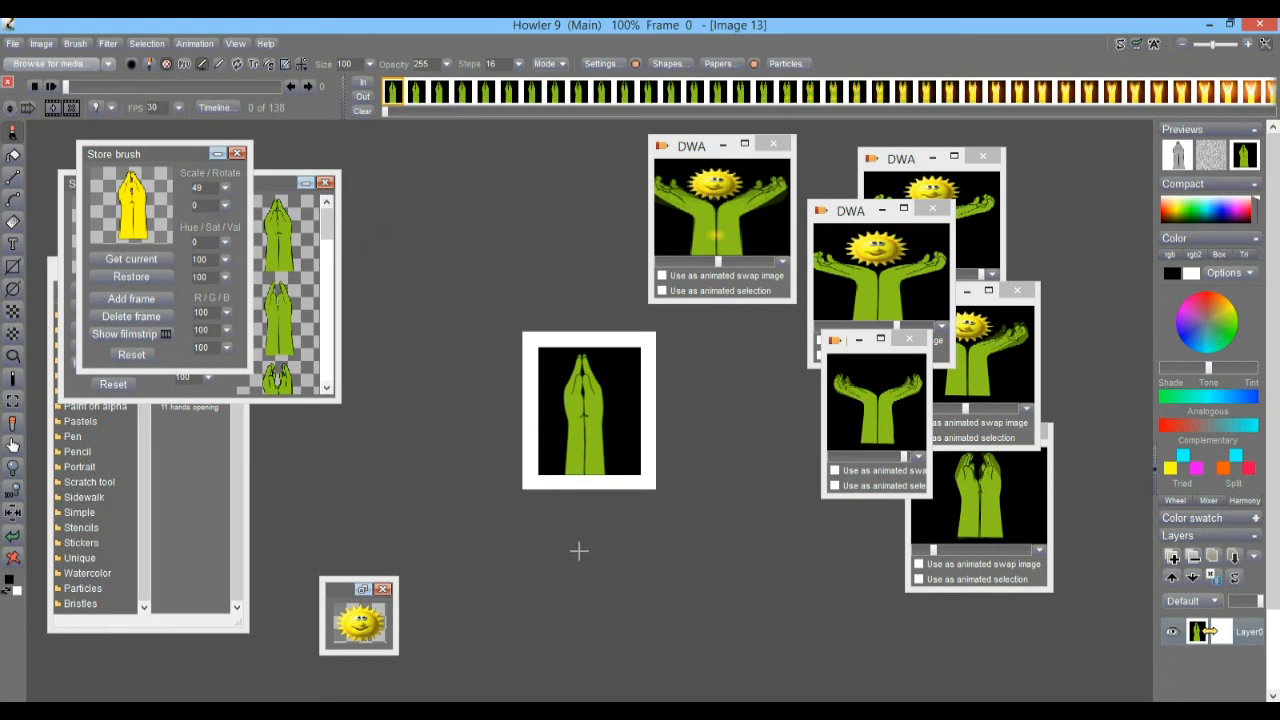
left_click(52, 87)
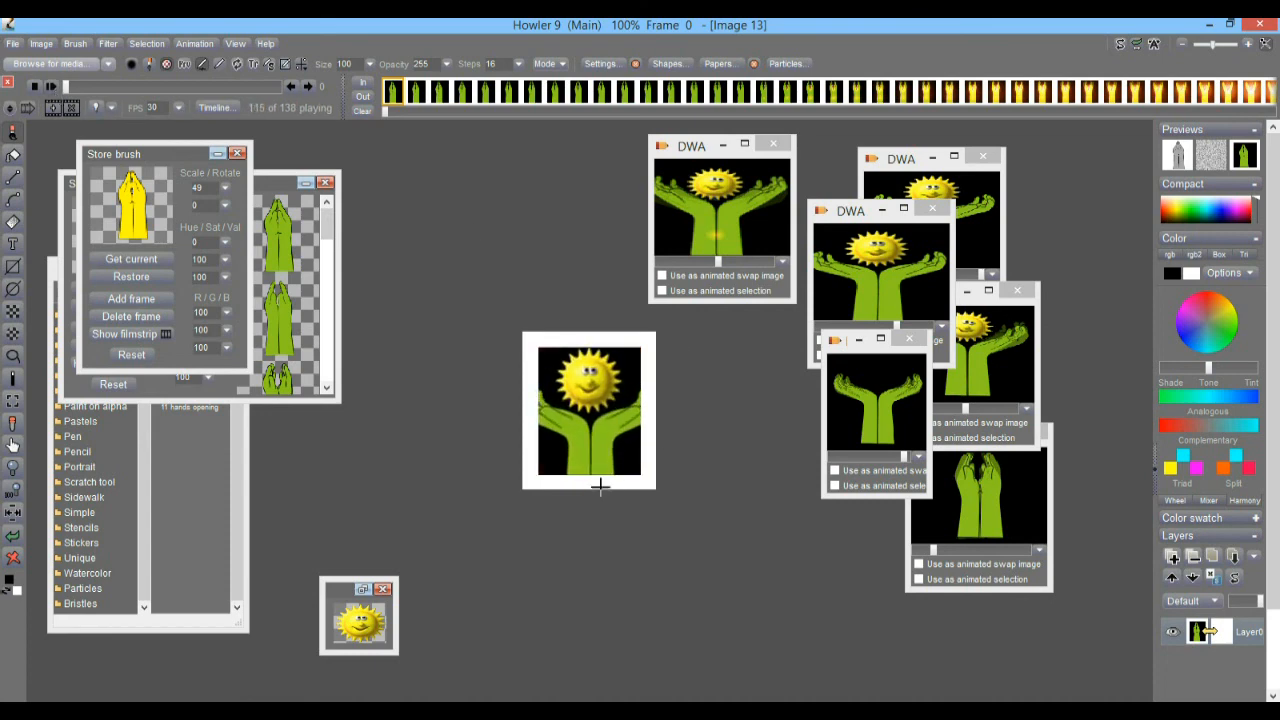
left_click_drag(86, 89, 28, 92)
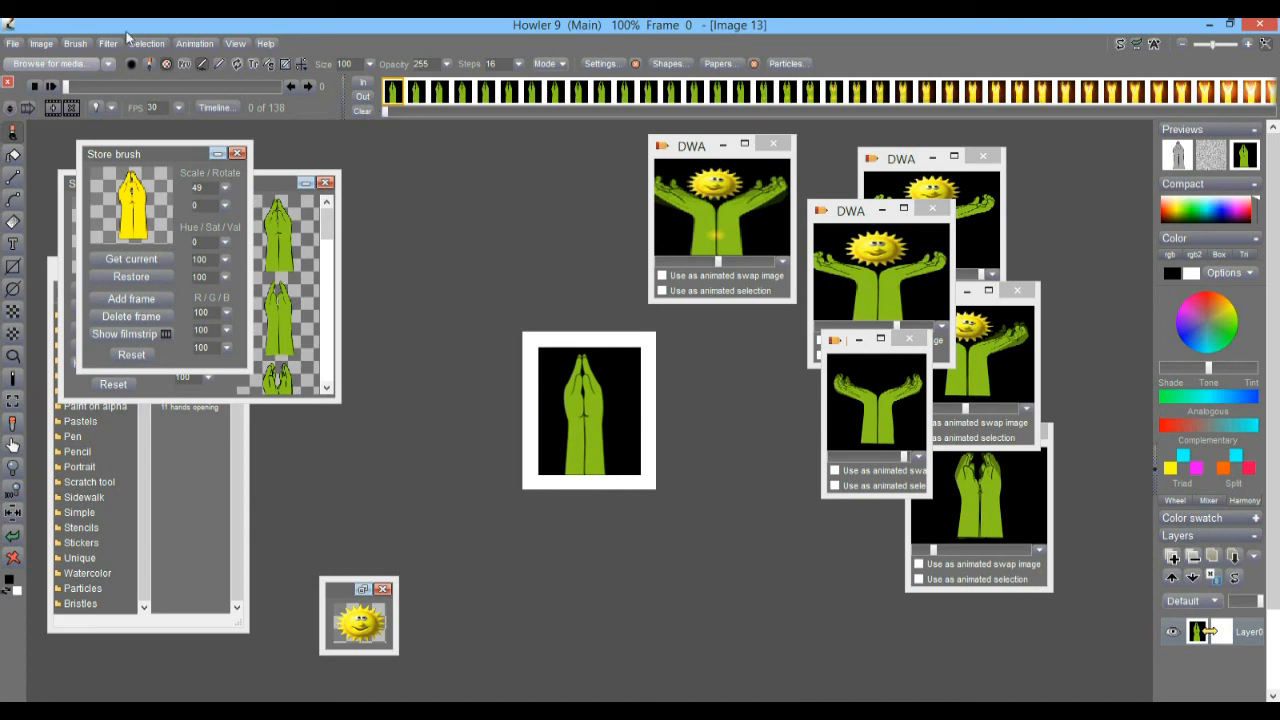
- Start saving the bordered animation as MyAVI.avi and choose the Lagarith Lossless Codec as compressor
left_click(194, 45)
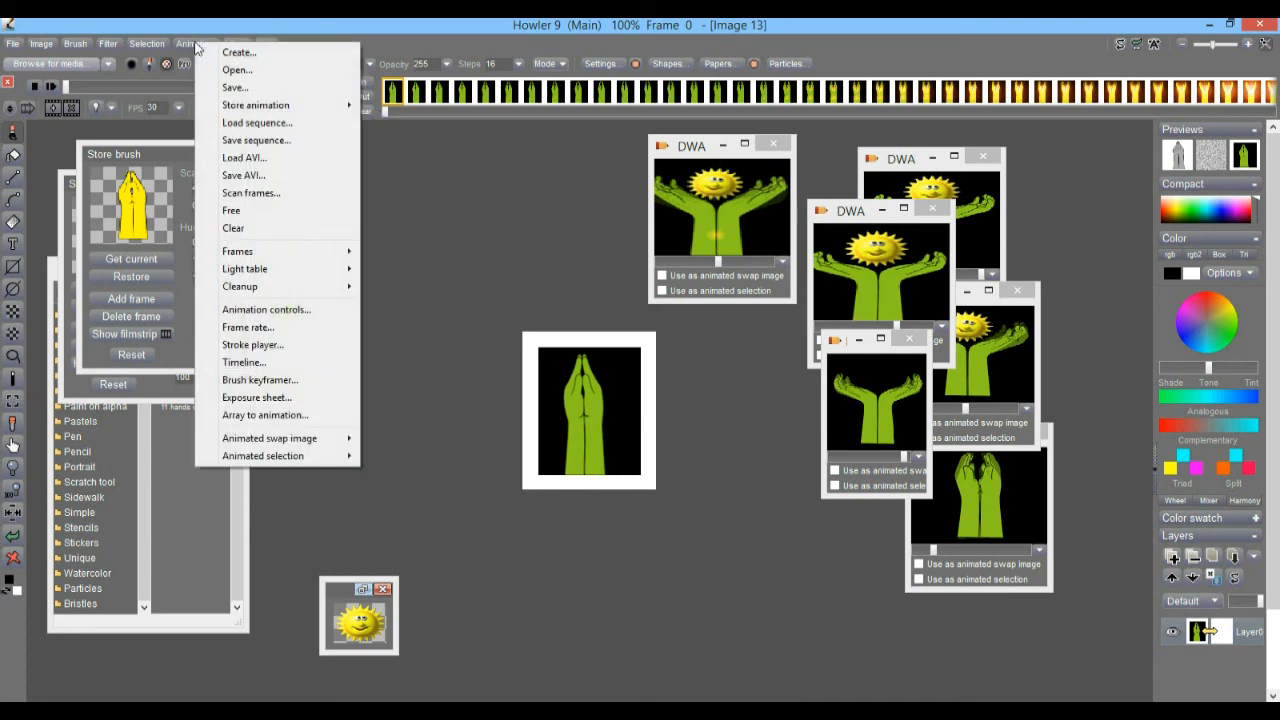
left_click(265, 182)
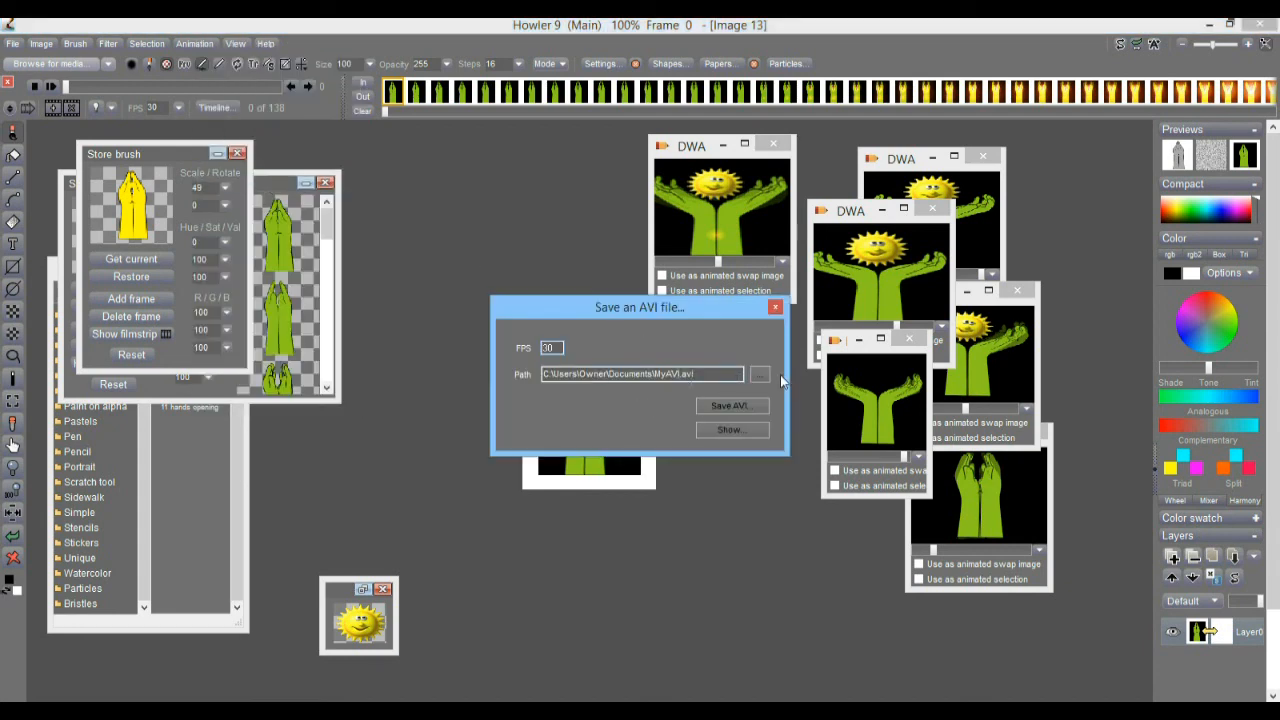
left_click(730, 408)
left_click_drag(670, 430, 470, 200)
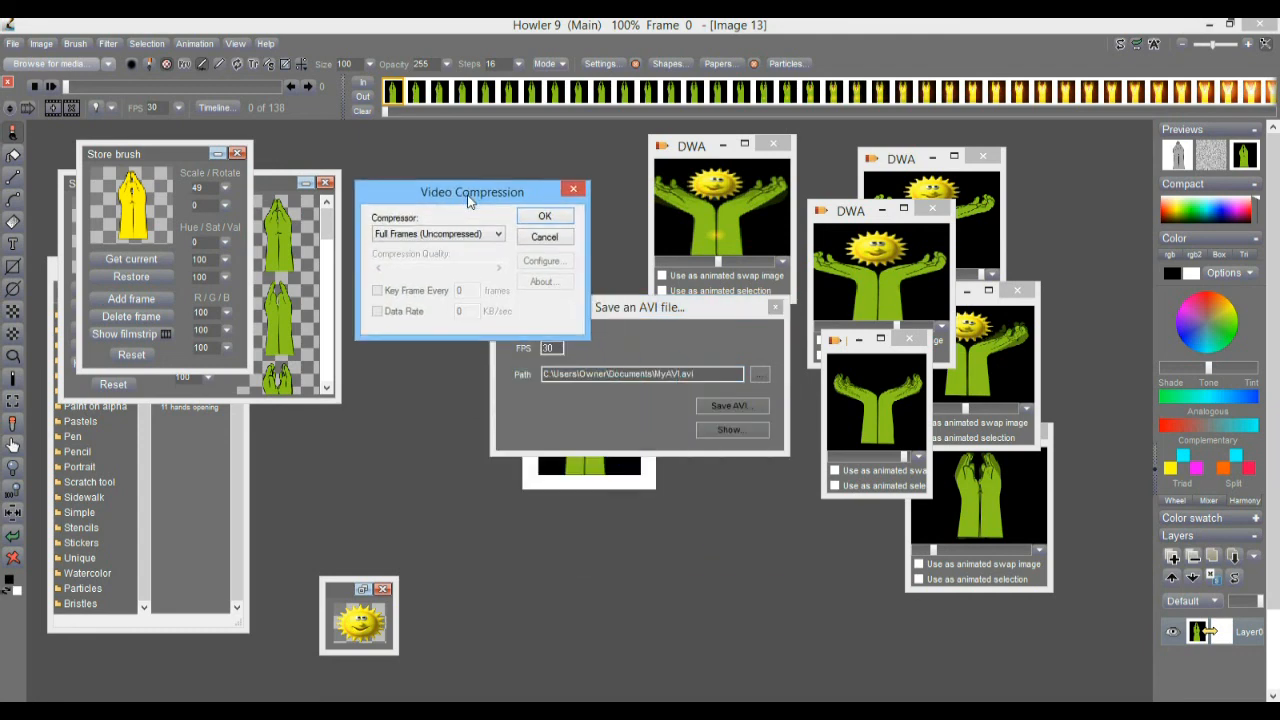
left_click(432, 238)
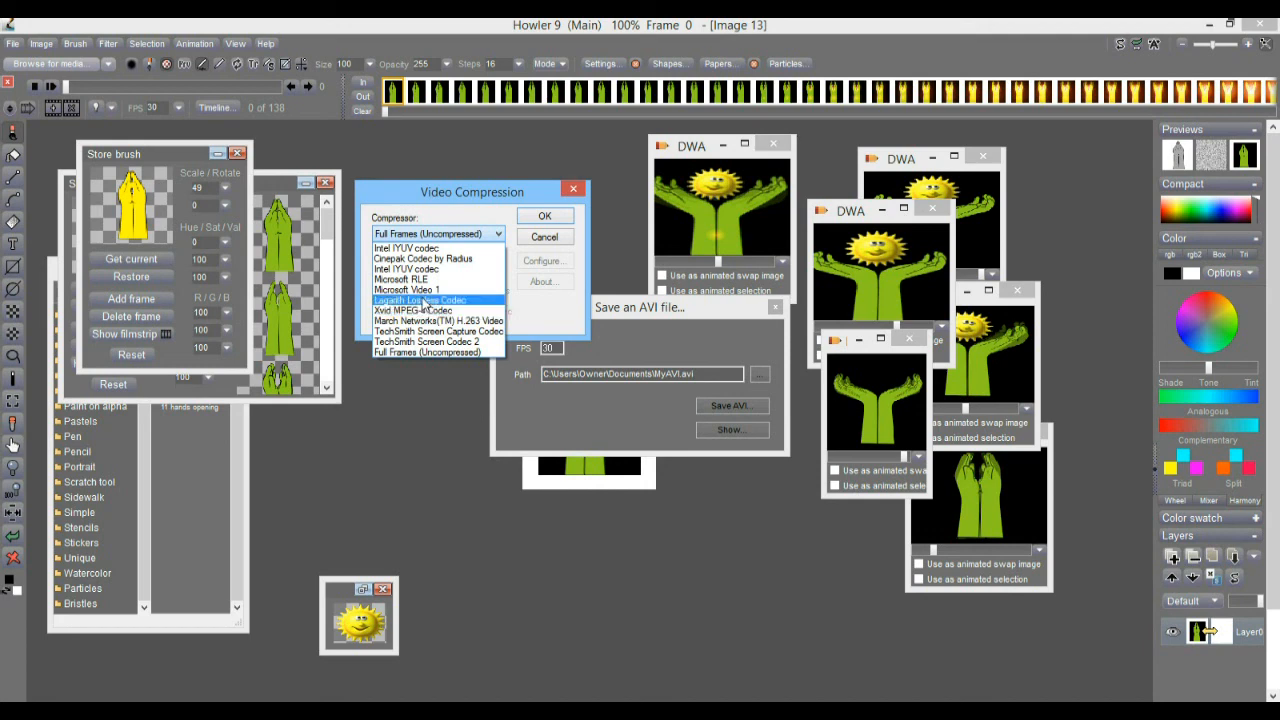
left_click(421, 300)
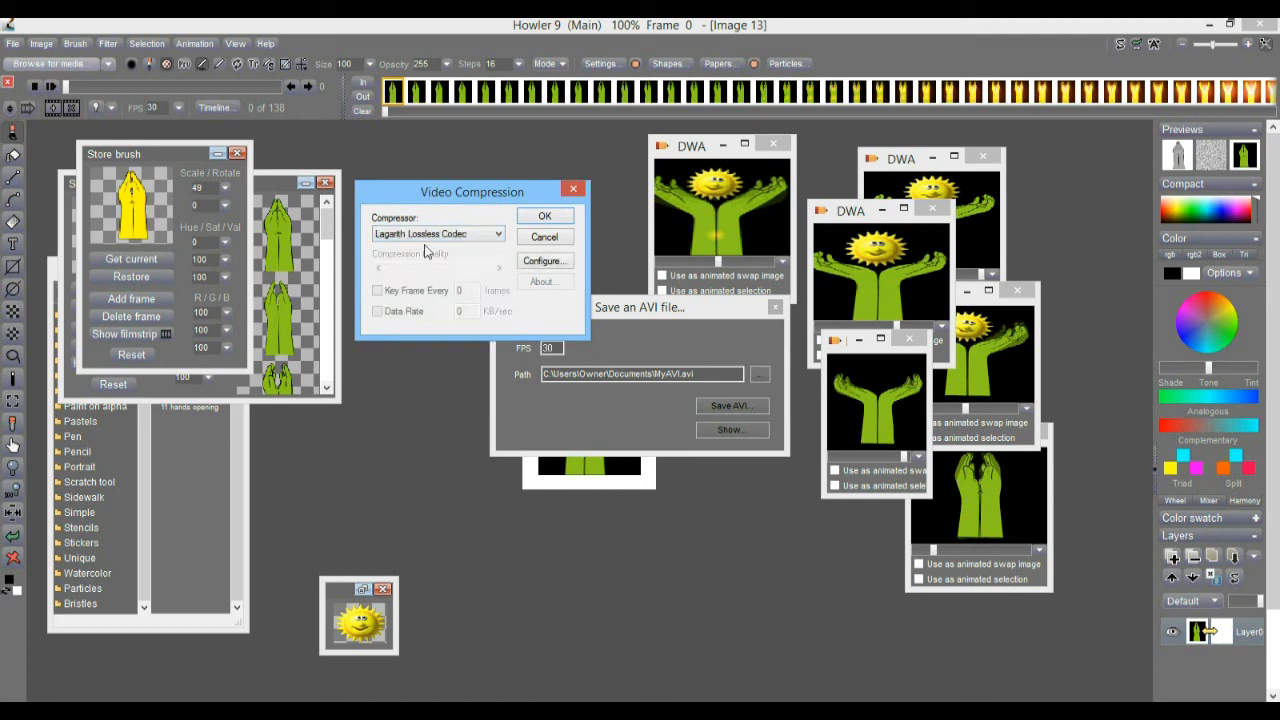
- Accept the Lagarith codec's configuration with RGB (Default) mode and save the AVI
left_click(549, 259)
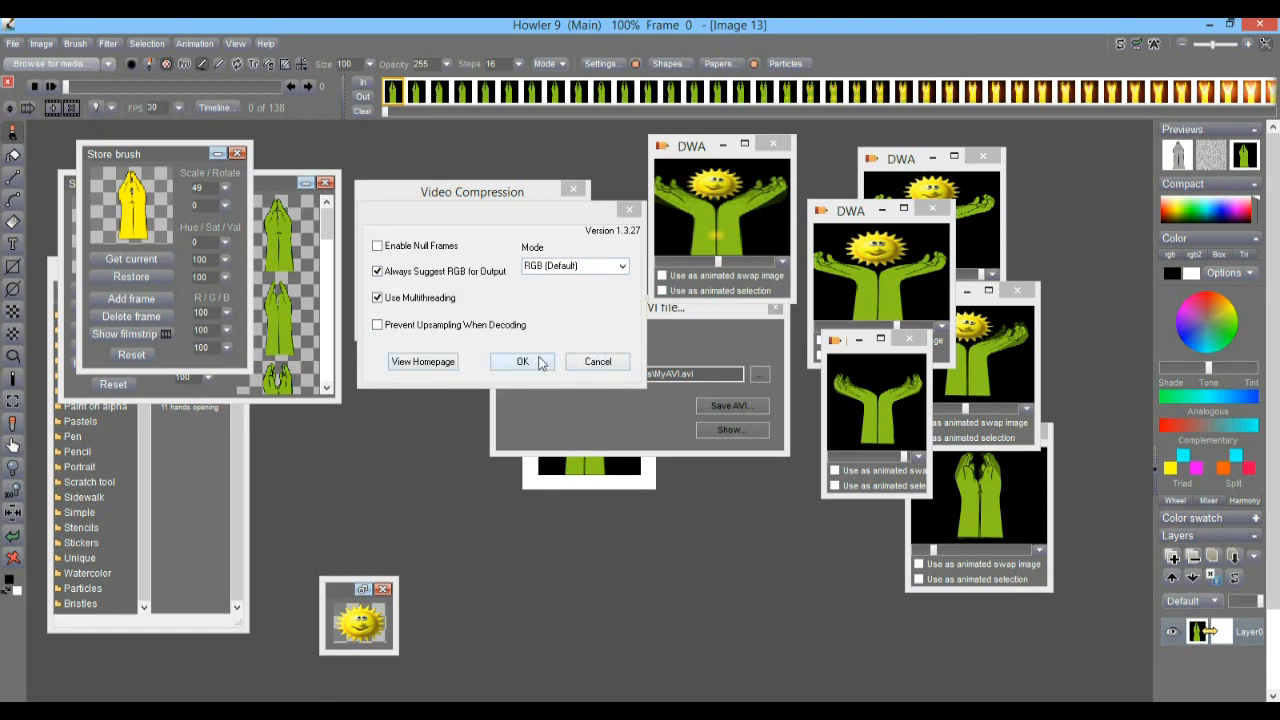
left_click(522, 362)
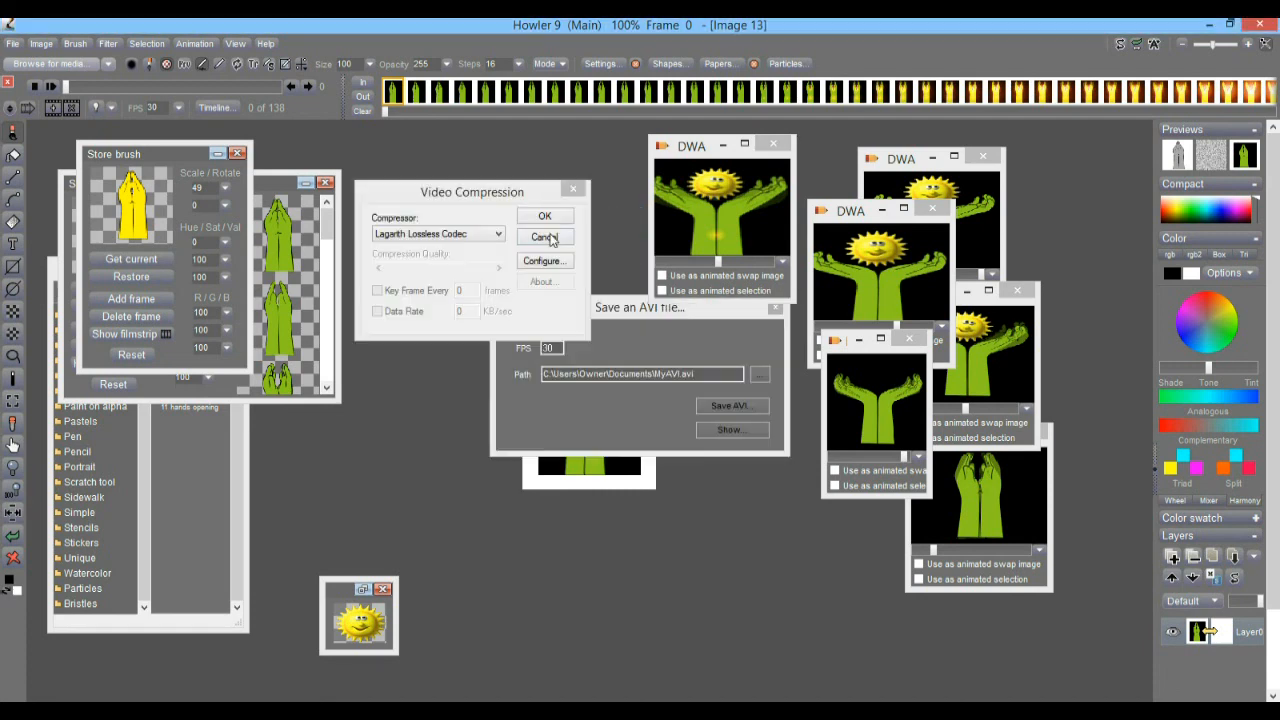
left_click(432, 238)
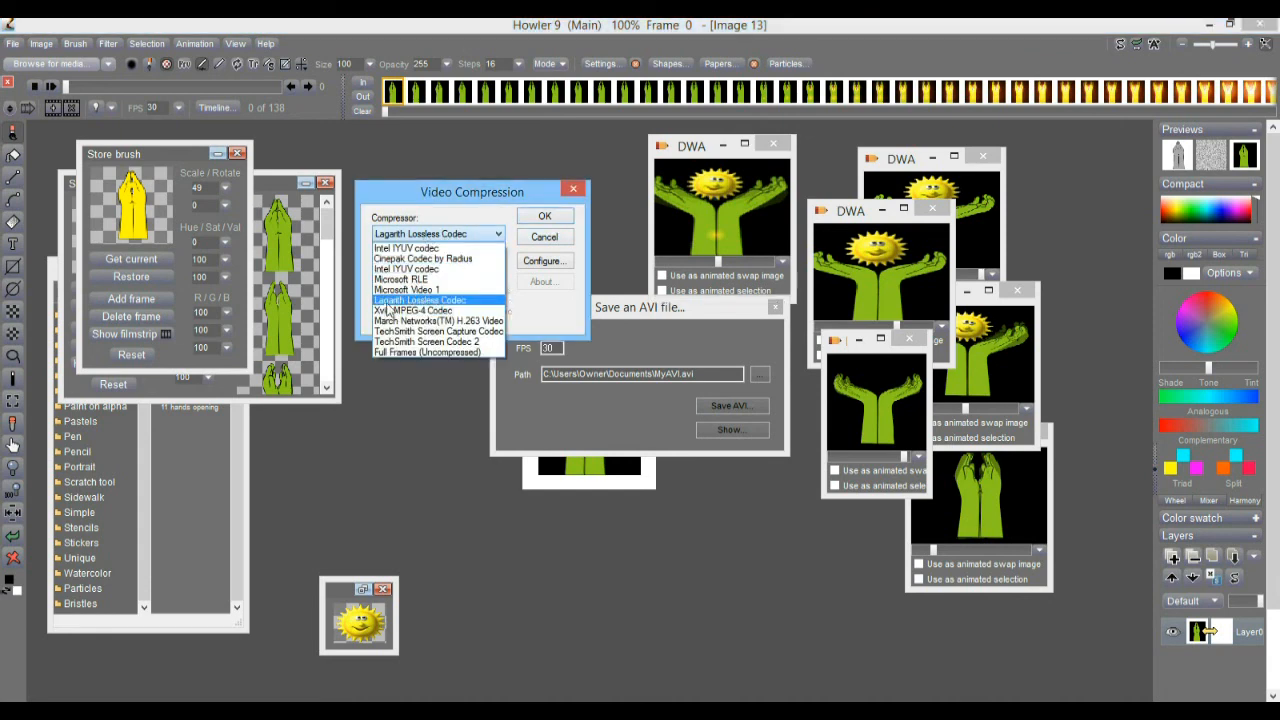
left_click(472, 200)
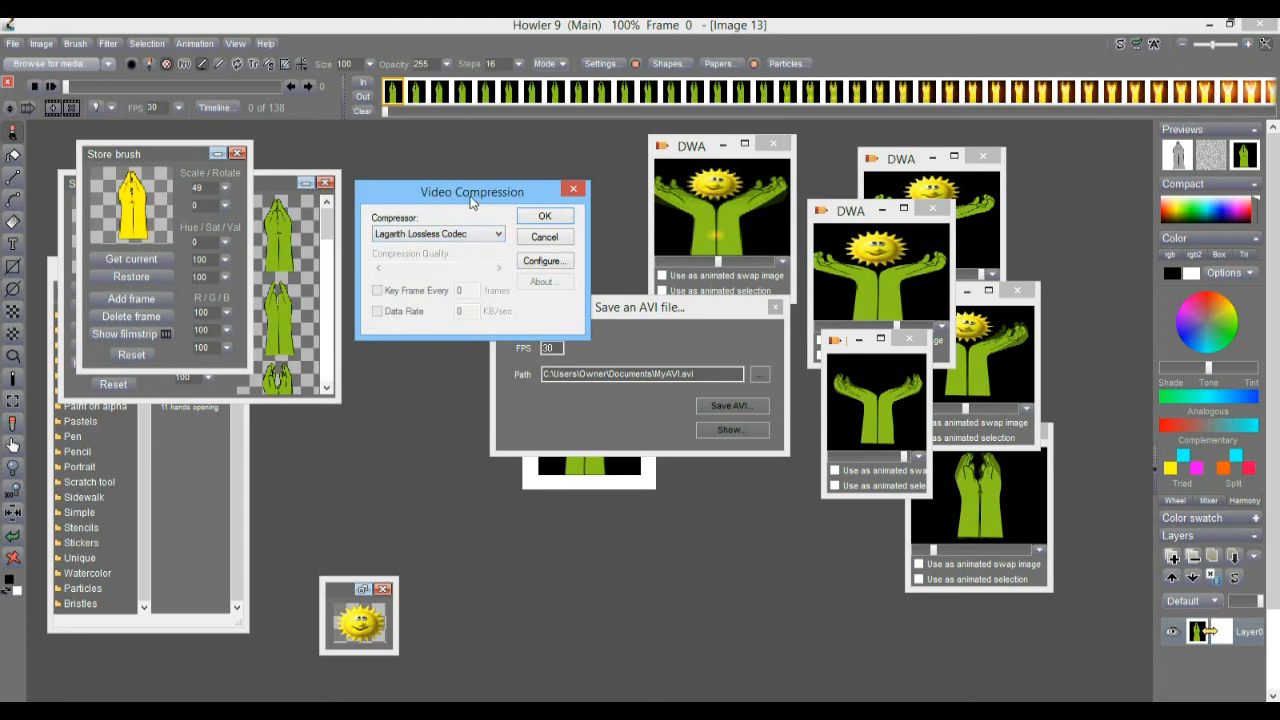
left_click(560, 218)
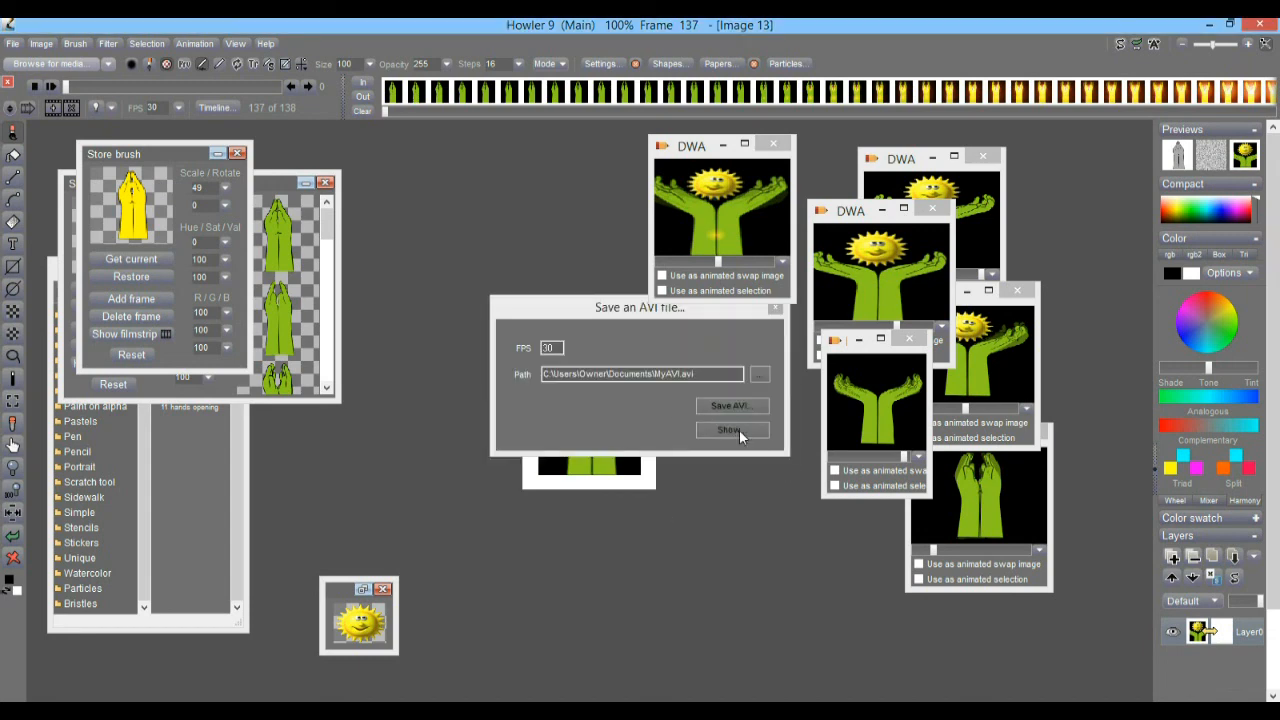
- Show the saved AVI in the media player and enlarge the player window to watch it
left_click(739, 429)
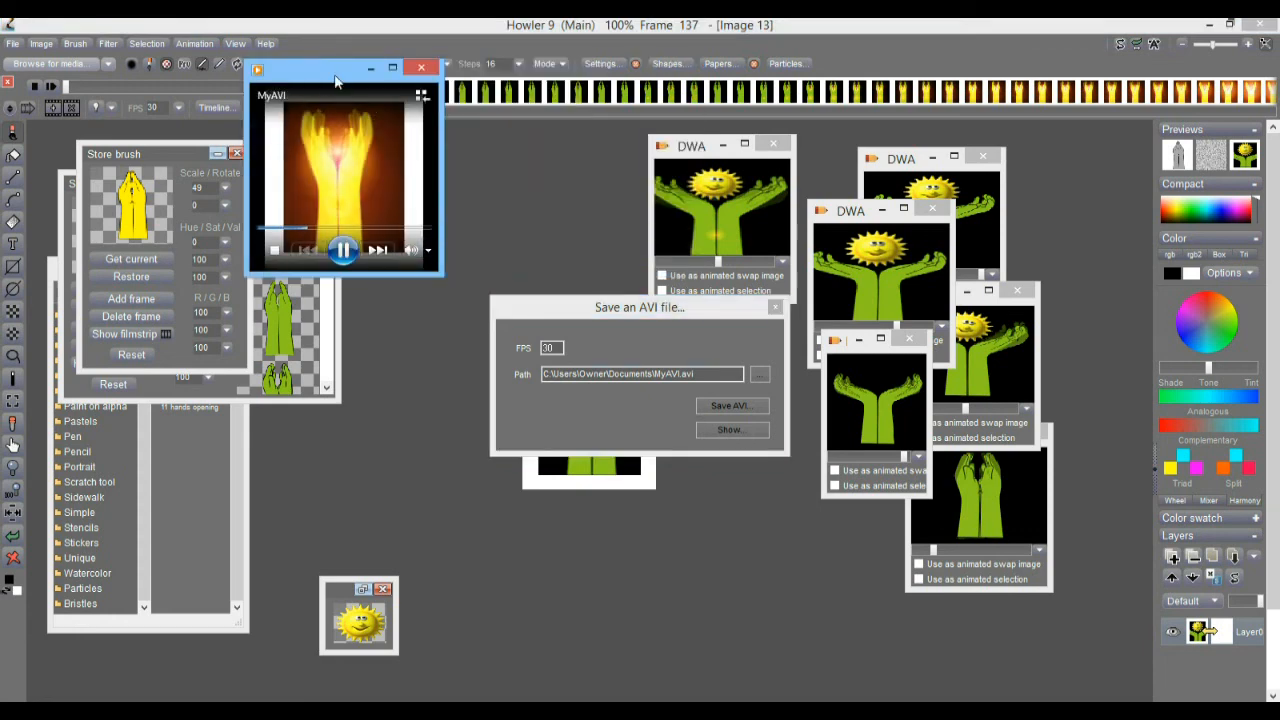
left_click_drag(336, 82, 418, 135)
left_click_drag(519, 326, 900, 599)
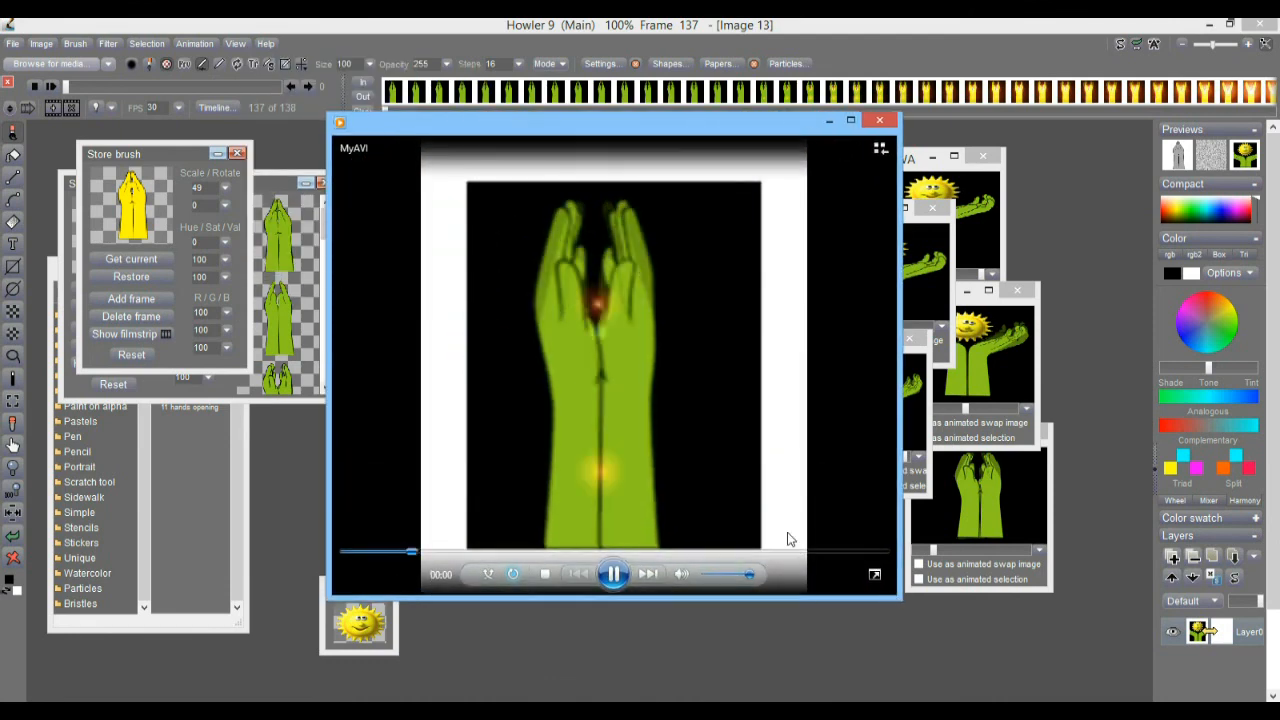